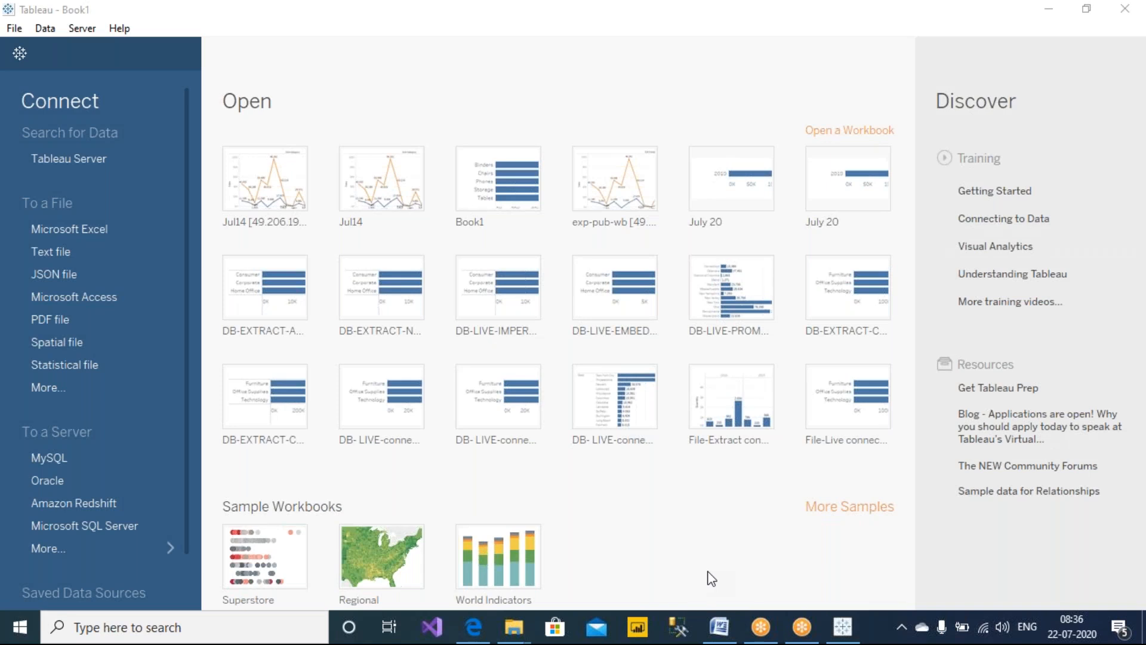
Open Notepad, position its window over the Tableau start page, and type the heading CASCADING FILTER
key("super+r")
type("NOTEPAD")
key("Return")
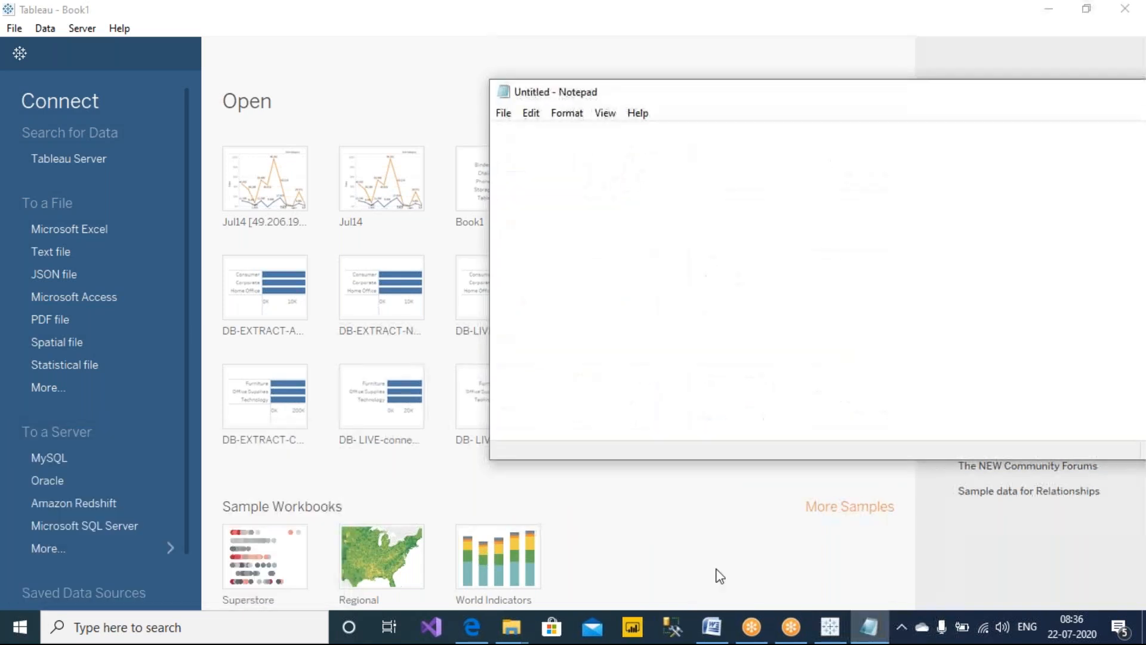
left_click_drag(733, 95, 365, 145)
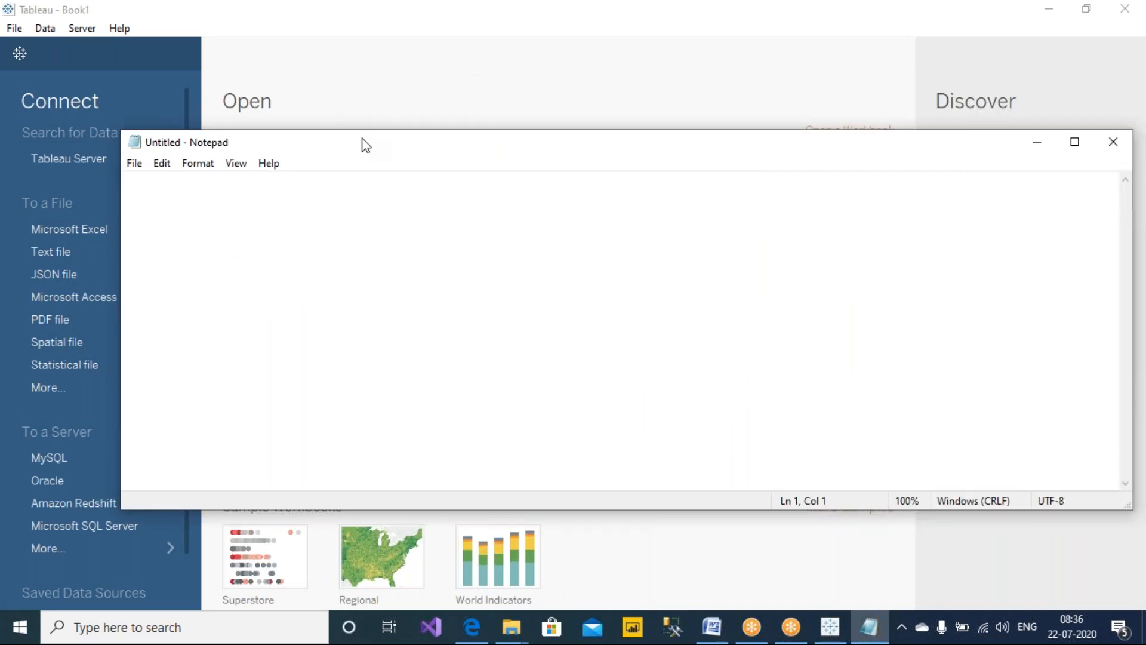
type("CASC")
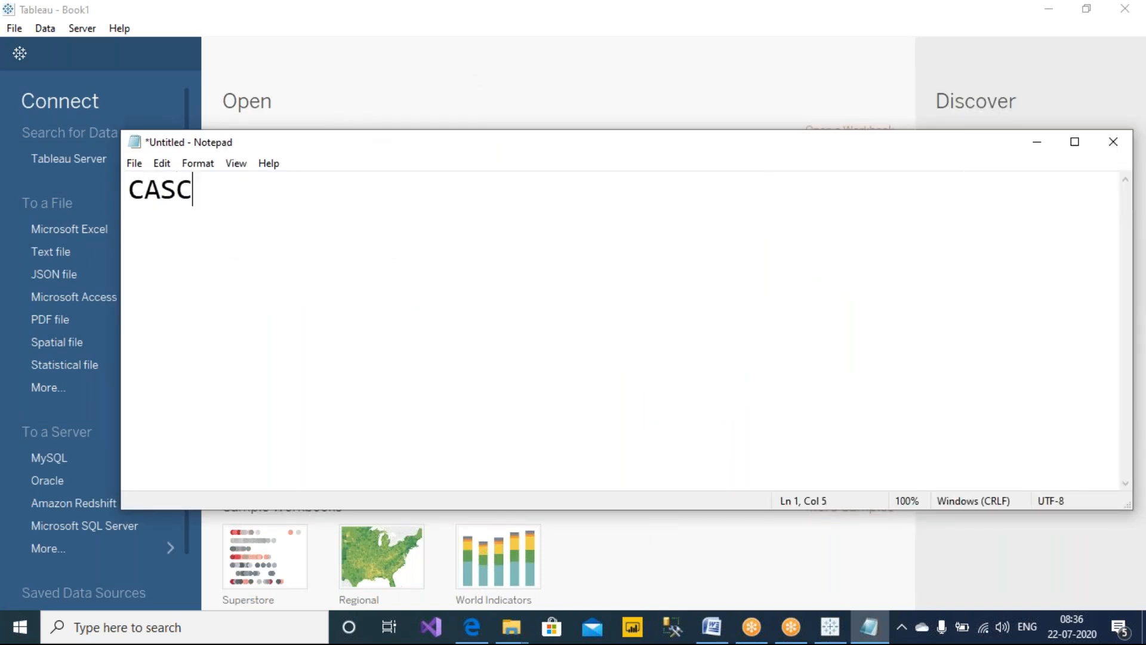
type("ADING FILTER")
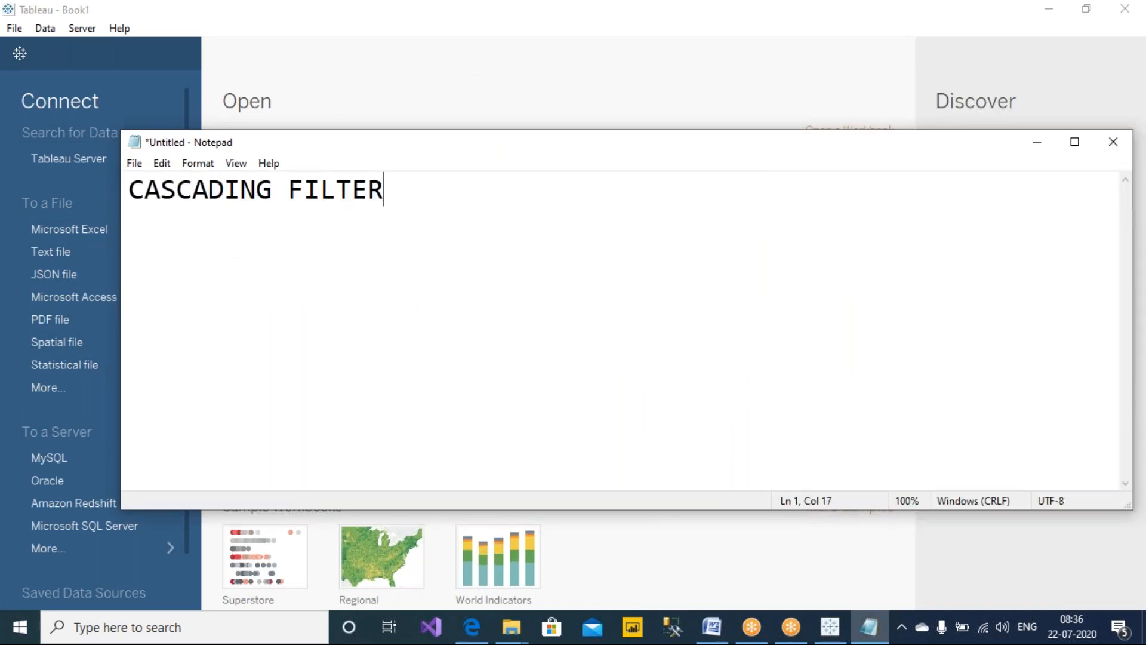
Start saving the note and create a new folder named Day12_Jul22 inside #Jul_2020
left_click(134, 163)
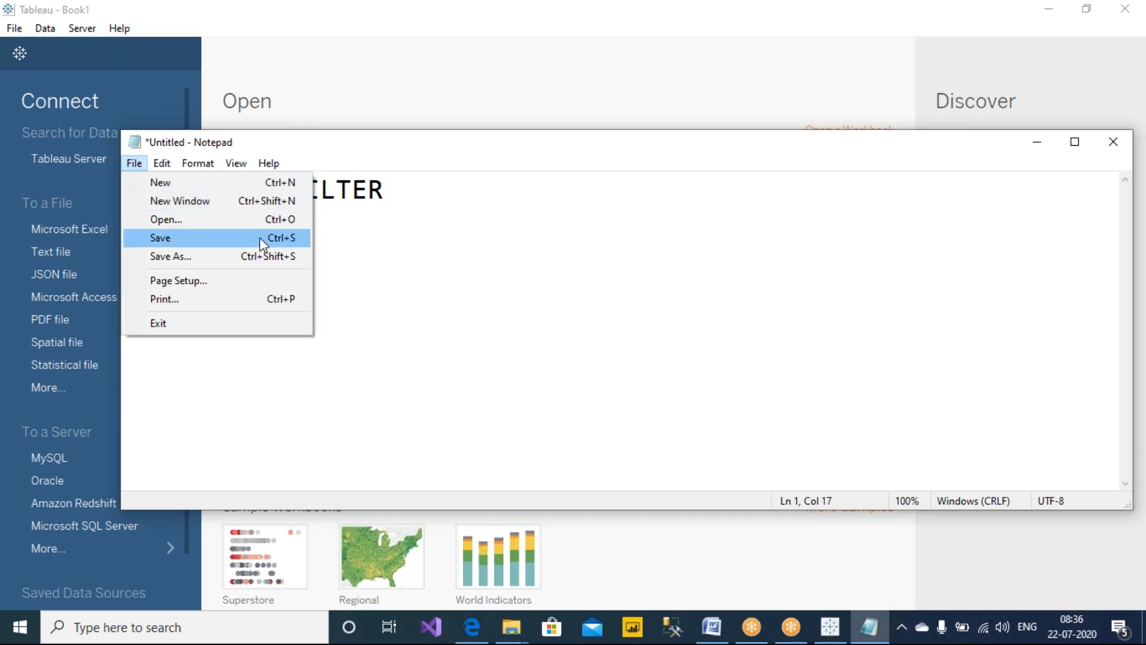
left_click(267, 257)
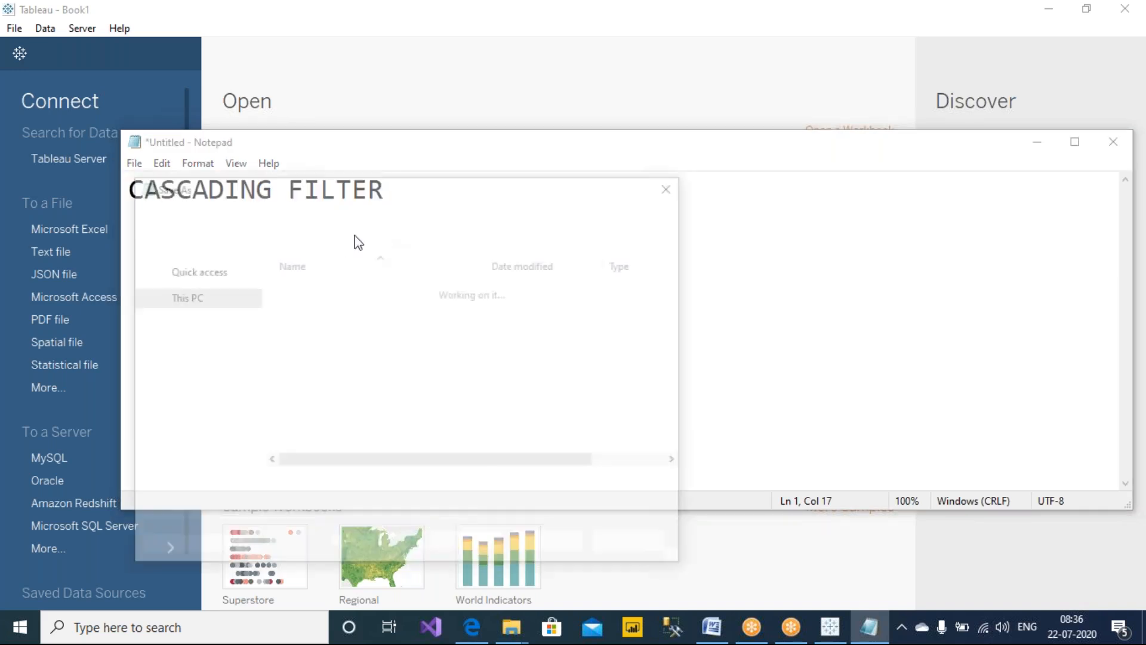
left_click(262, 212)
scroll(412, 376, "down", 1)
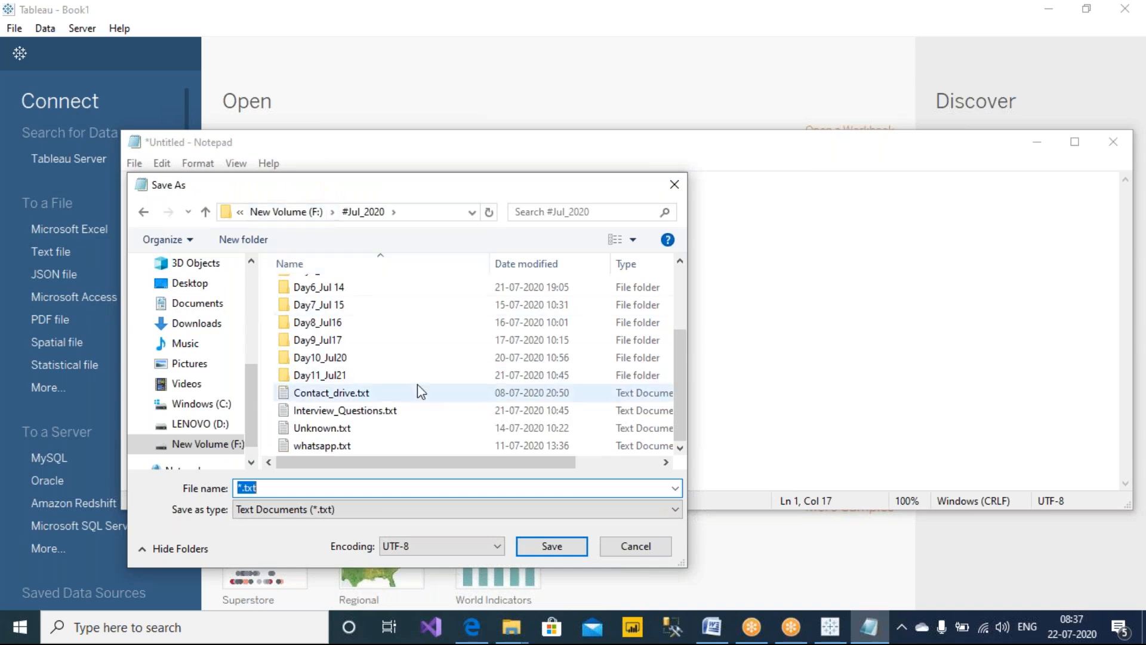
left_click(430, 368)
right_click(430, 369)
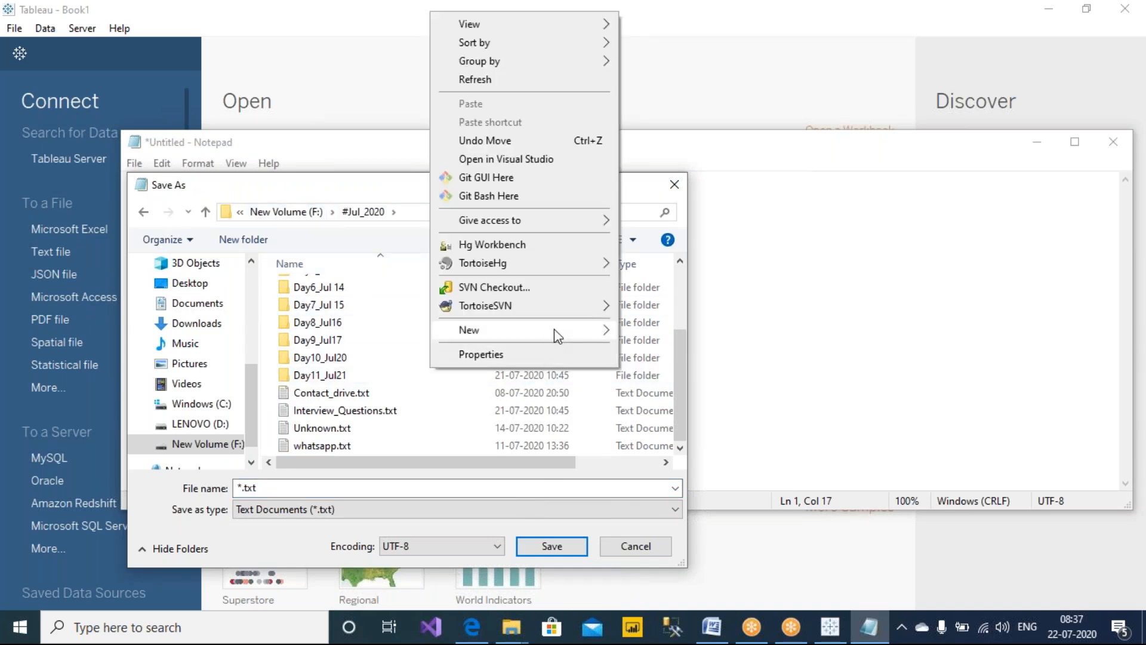
mouse_move(554, 330)
left_click(716, 334)
type("d")
key("BackSpace")
type("Day")
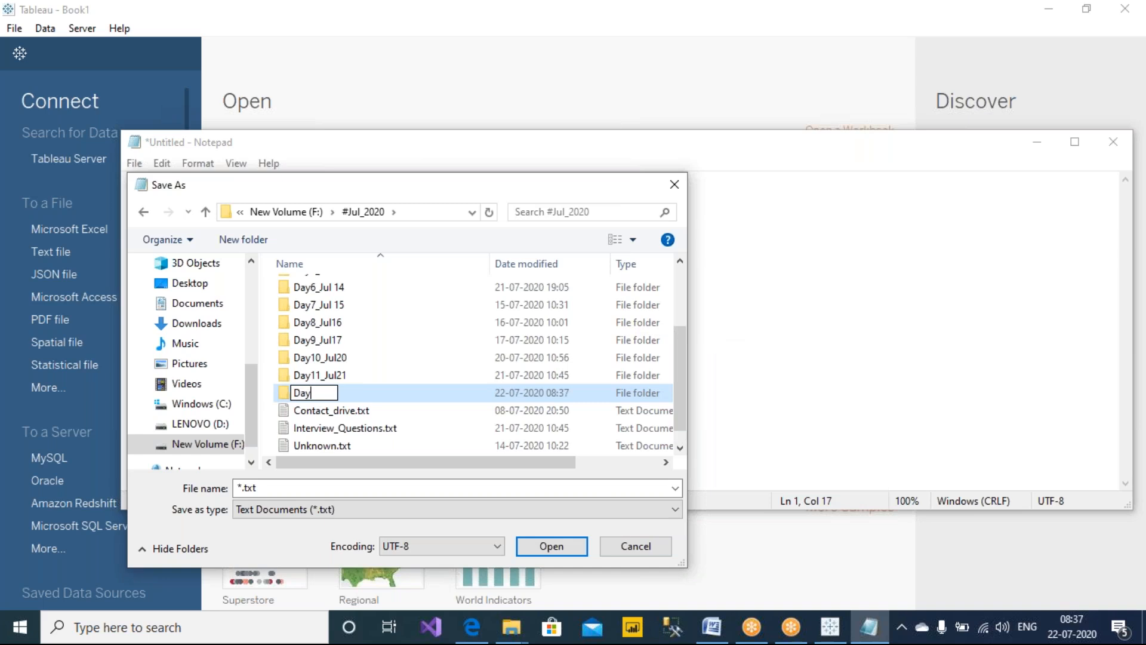
type("12_Jul22")
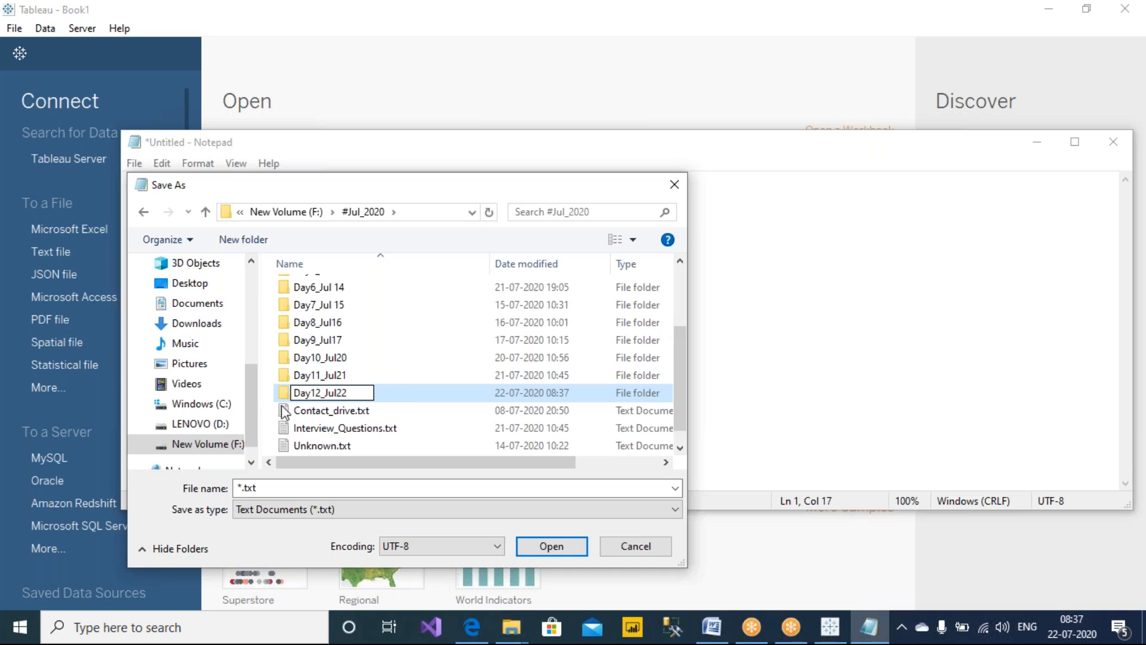
key("Return")
Save the note as Notes in the Day12_Jul22 folder
double_click(304, 393)
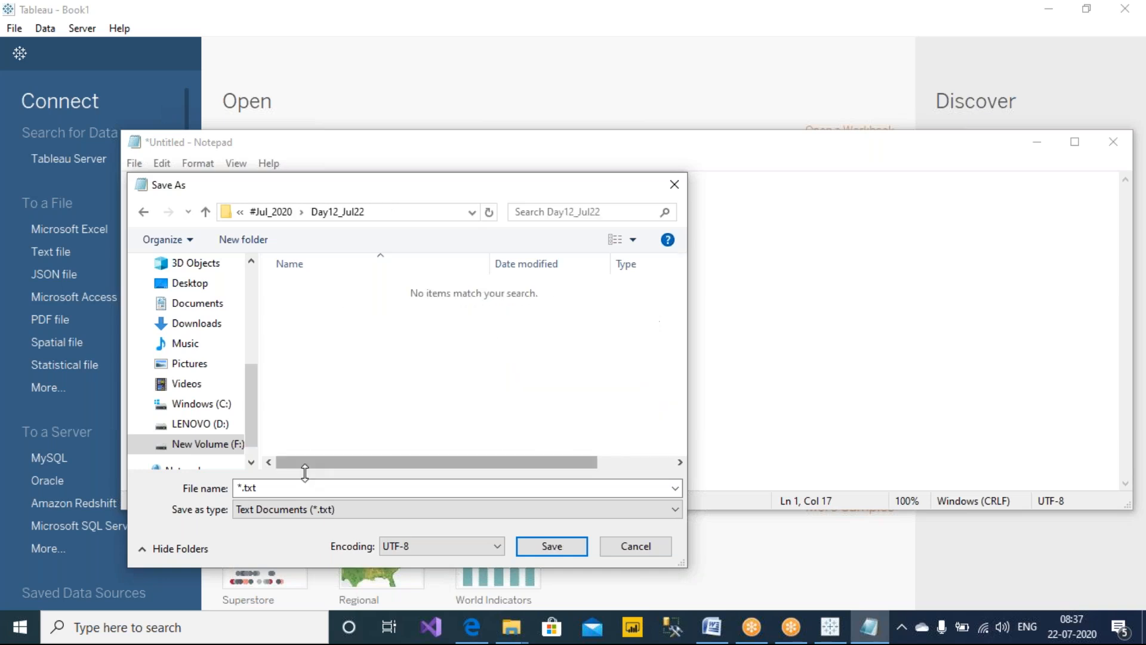
type("Notes")
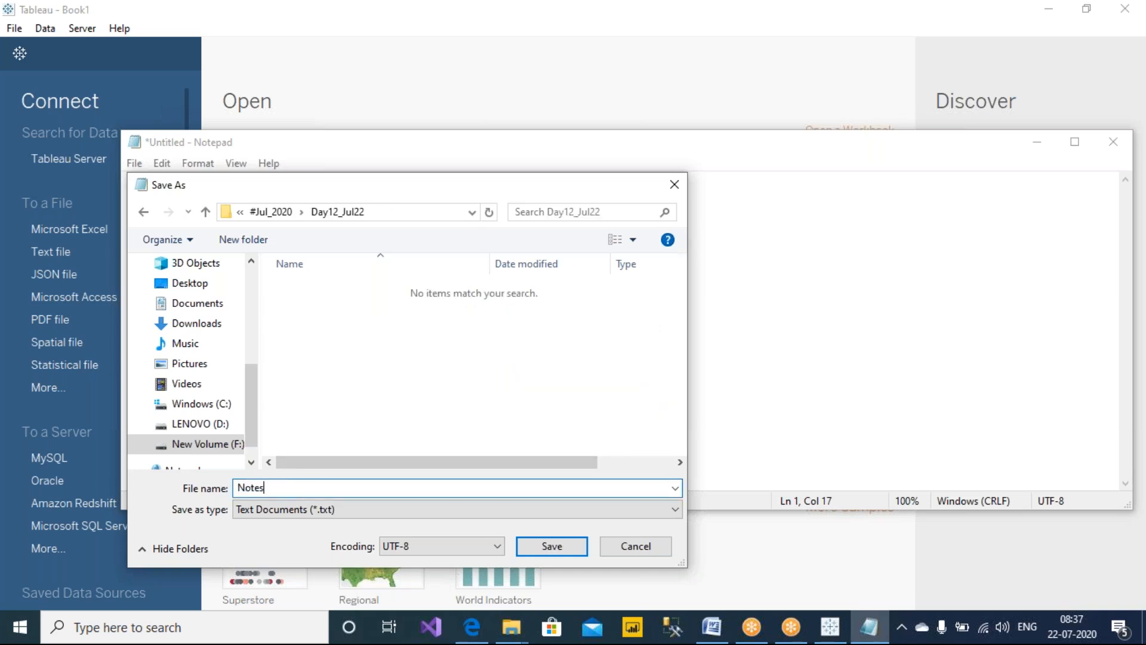
key("Return")
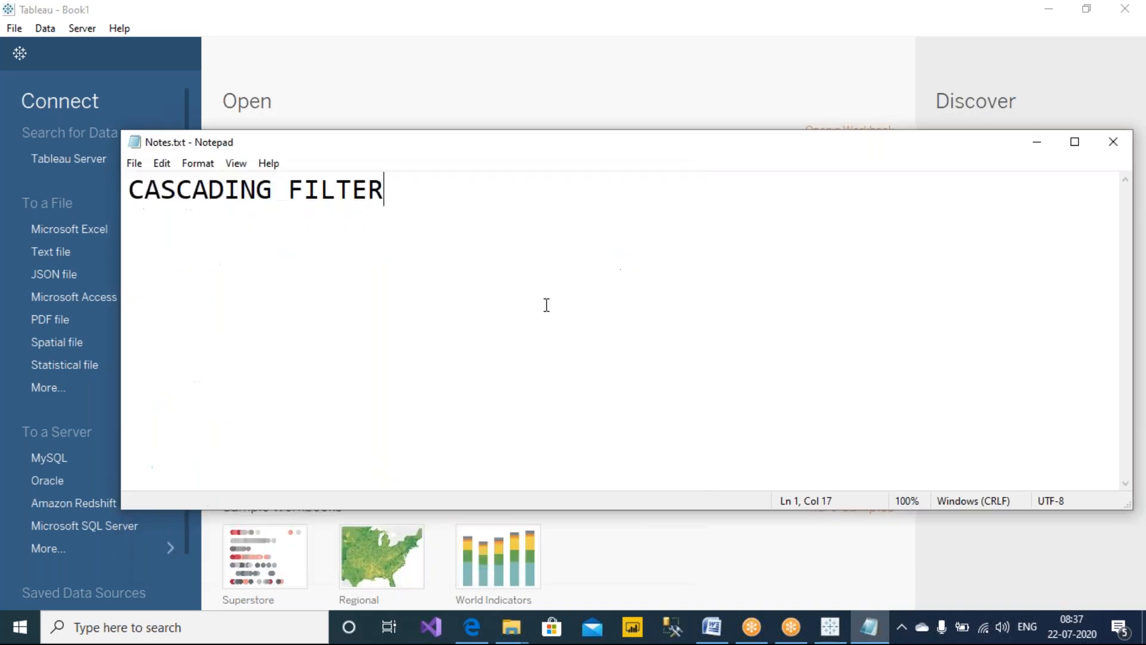
Append ': Hierarcheal filter' to the CASCADING FILTER heading line
left_click(1142, 555)
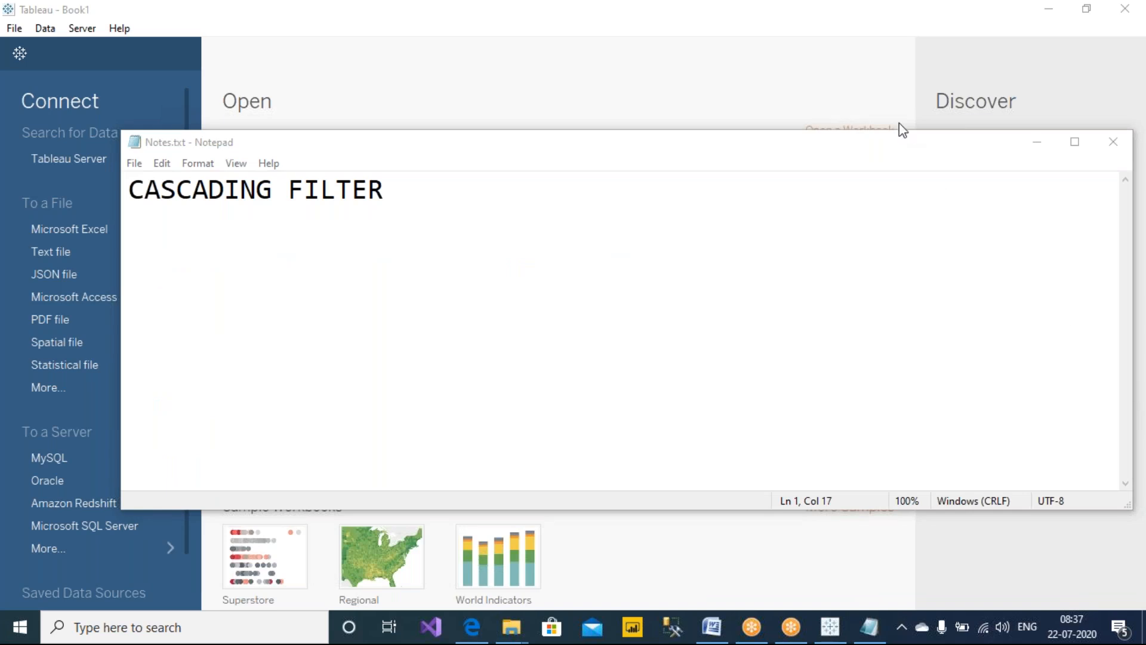
left_click(642, 292)
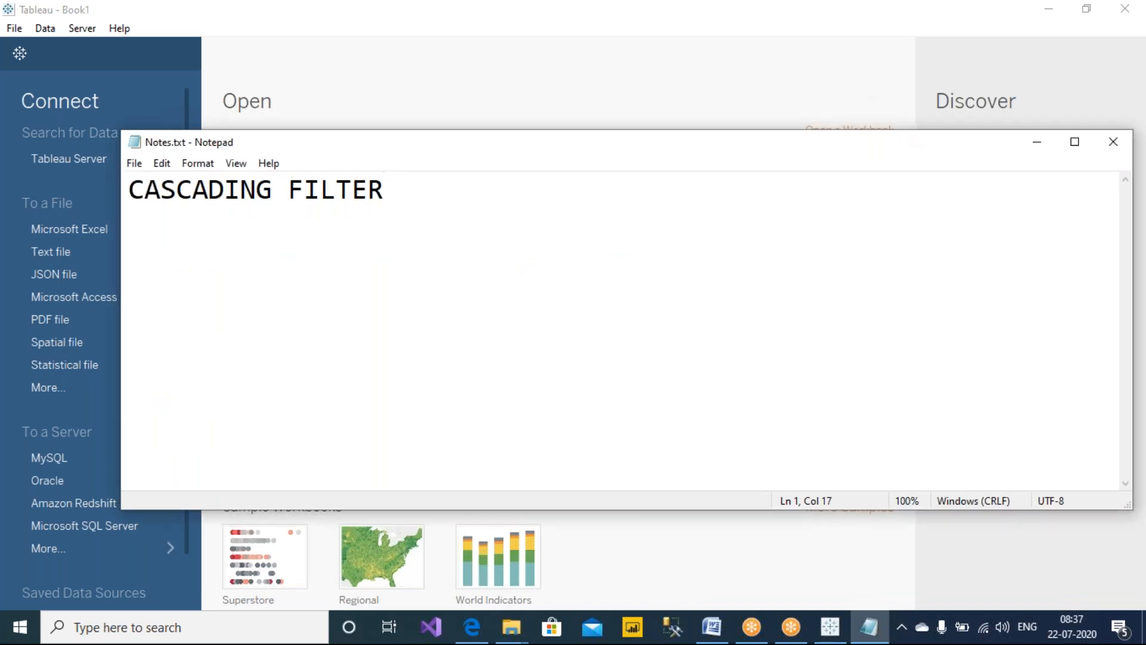
key("ctrl+minus")
key("ctrl+minus")
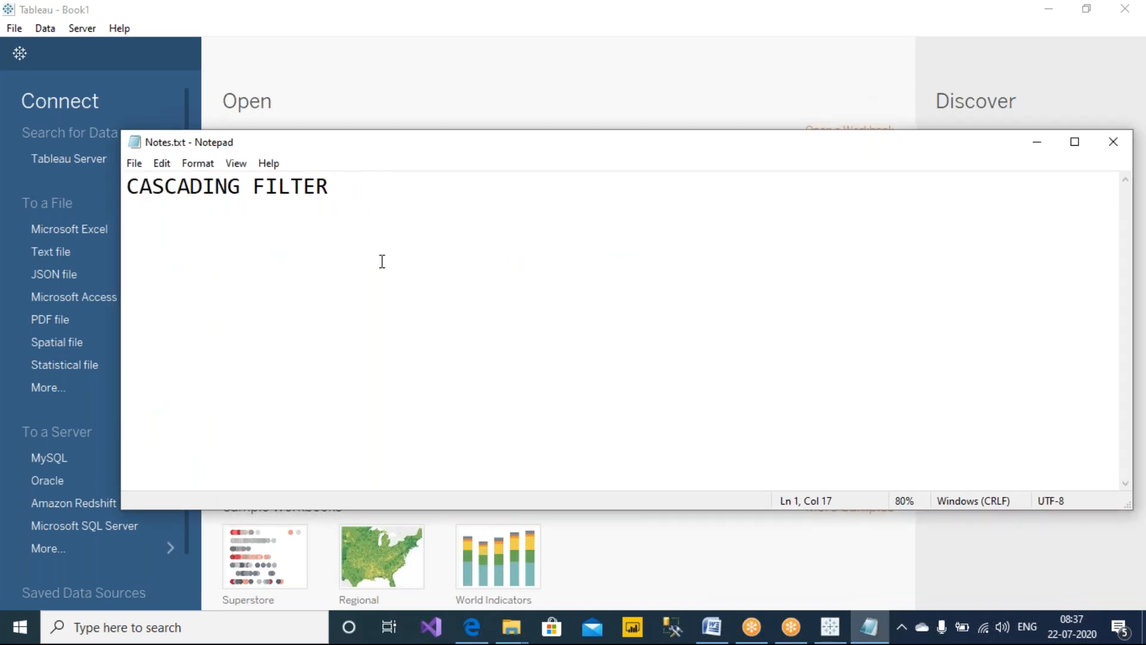
type(": ")
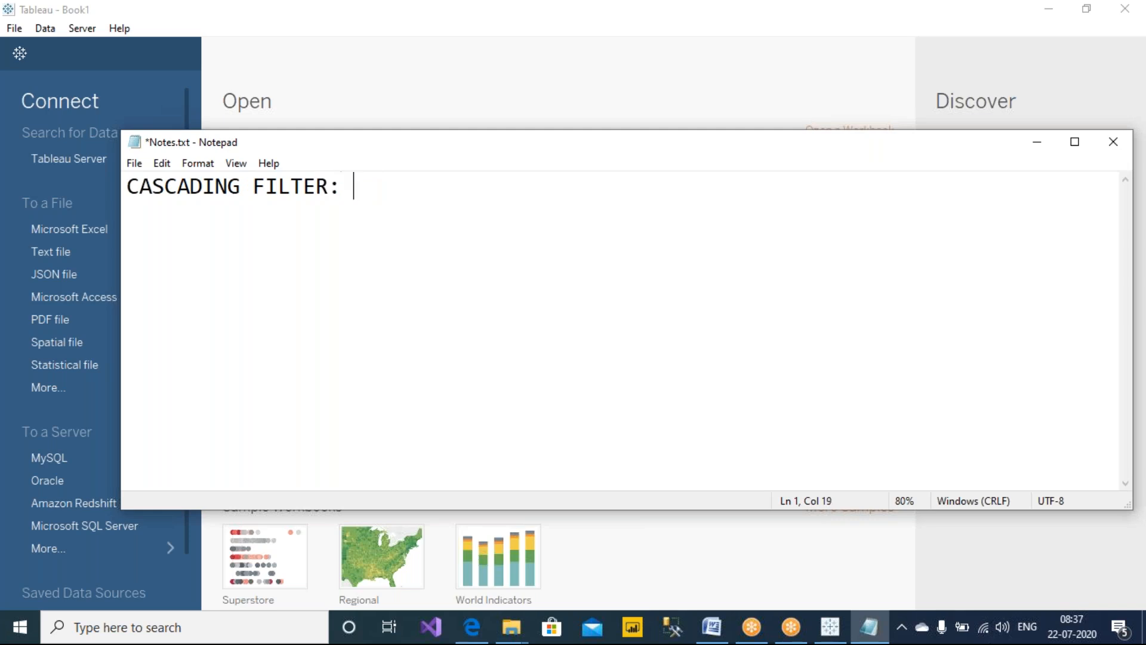
type("Hierar")
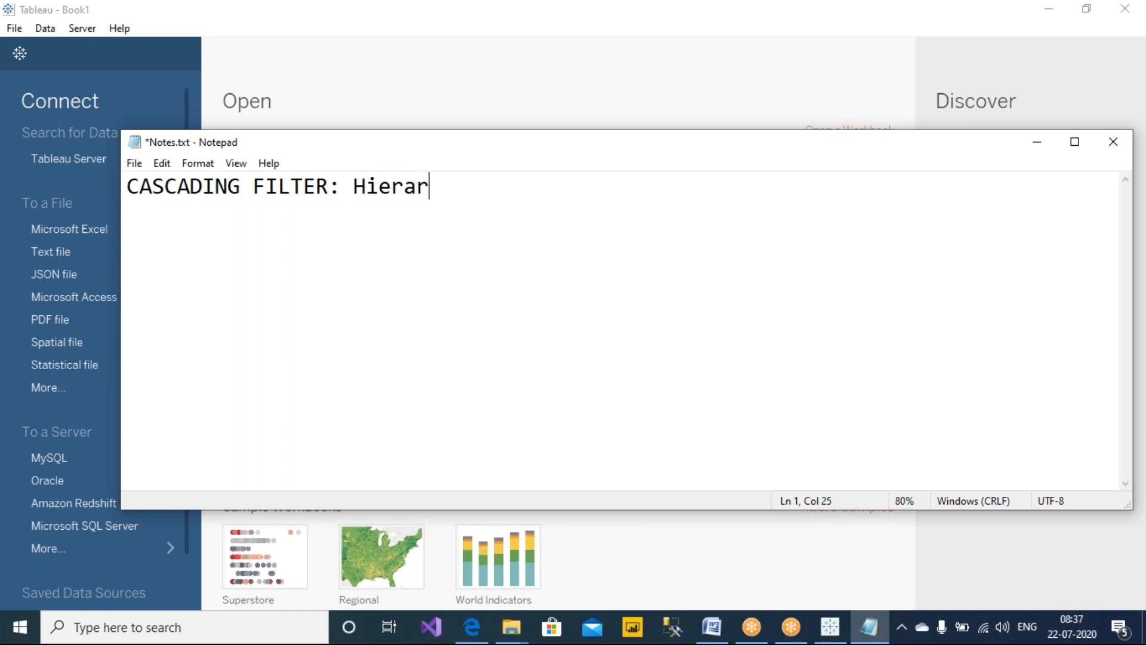
type("cheal filter")
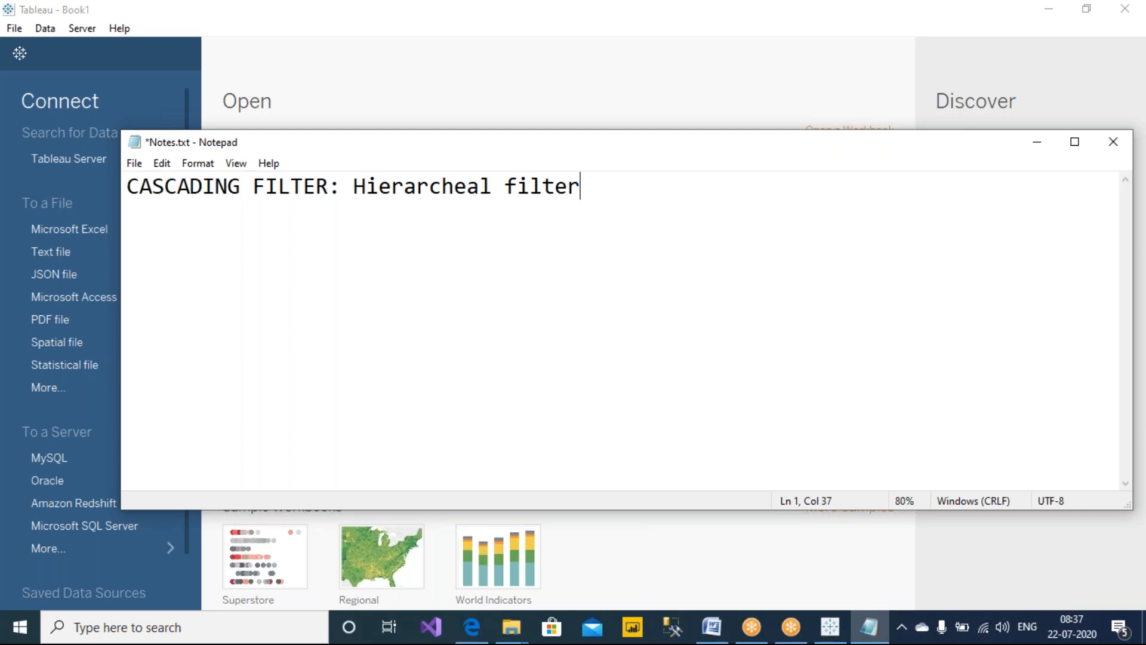
Add a second line reading '=> EXTENSION OF QUICK FILTERS.' and save the note
left_click_drag(323, 186, 46, 186)
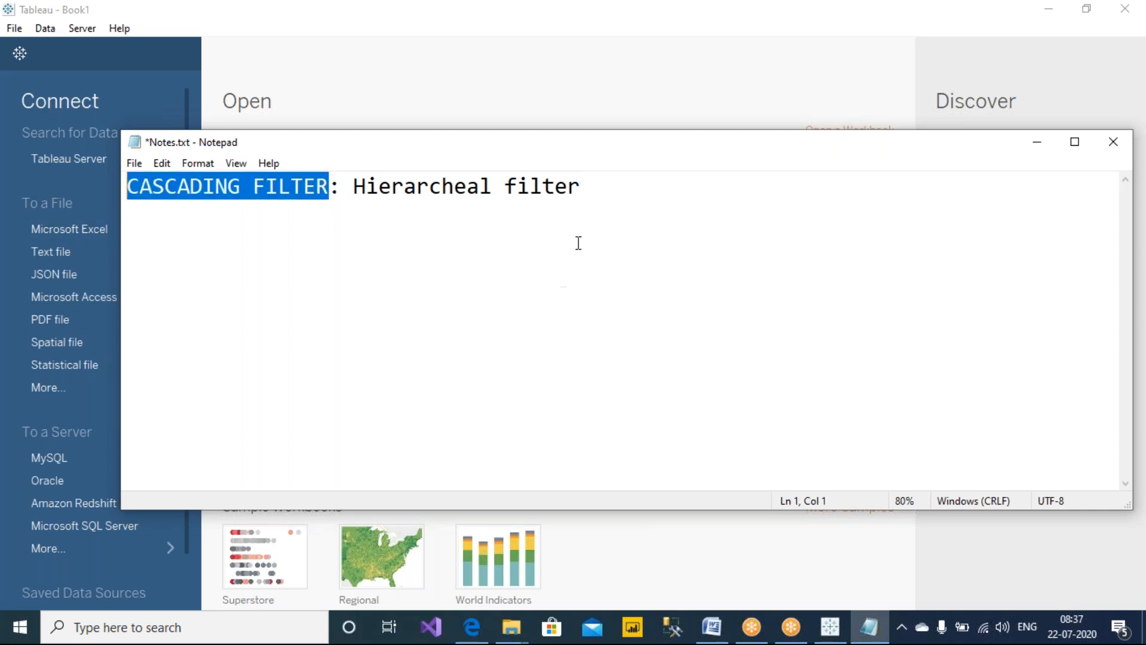
left_click(605, 192)
key("Return")
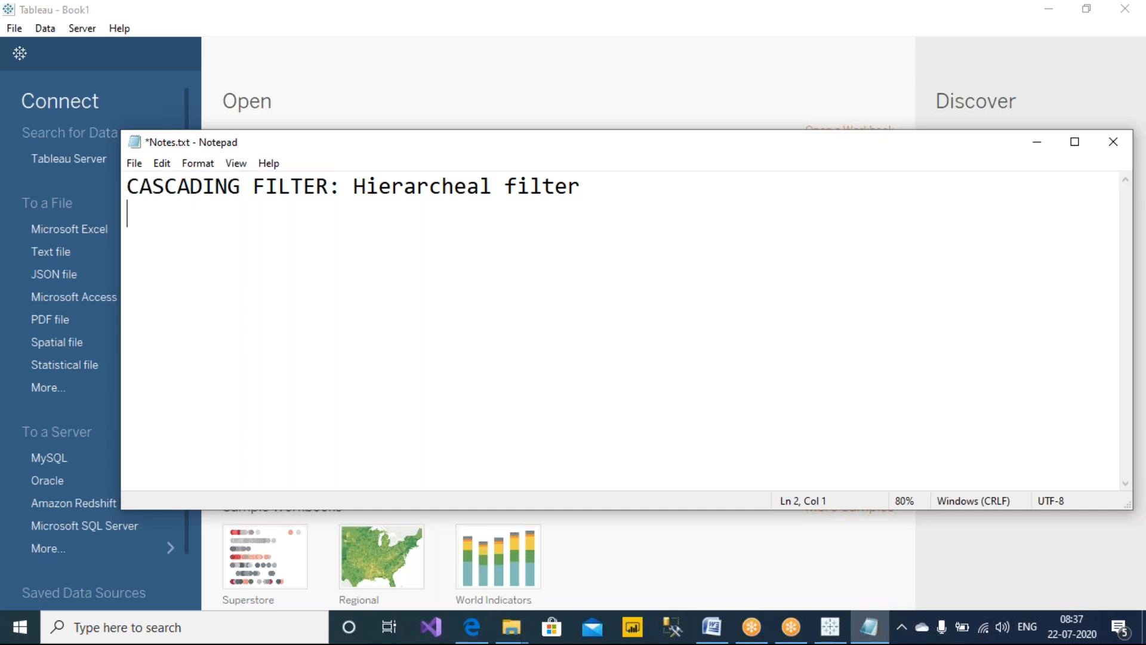
type("=> EXT")
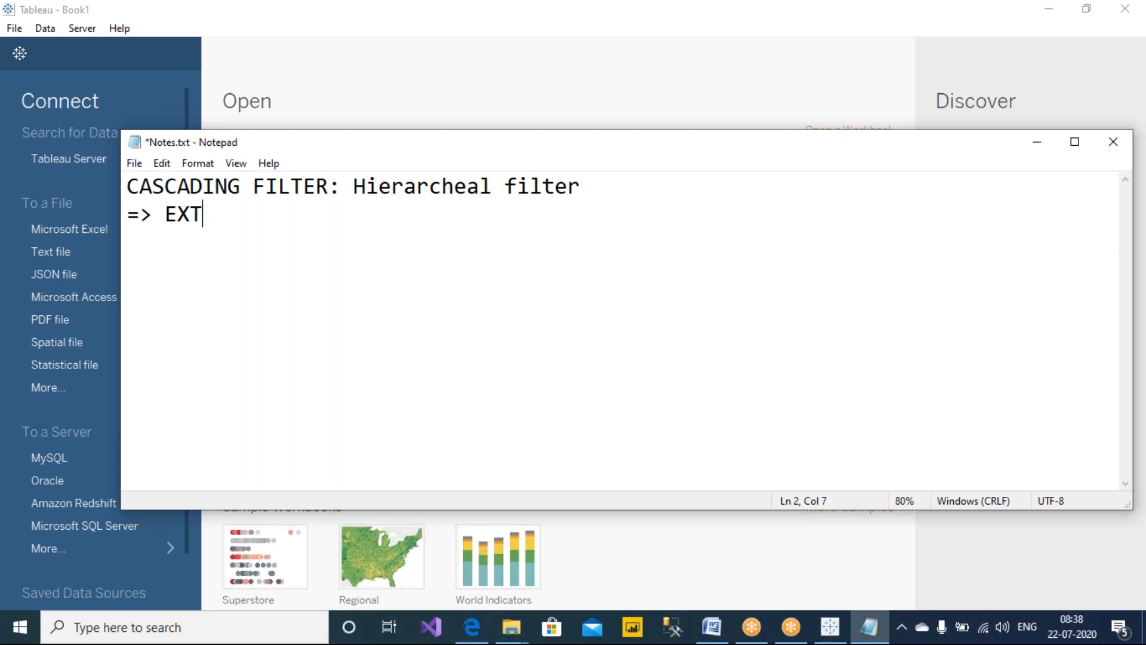
type("ENSION OF QUI")
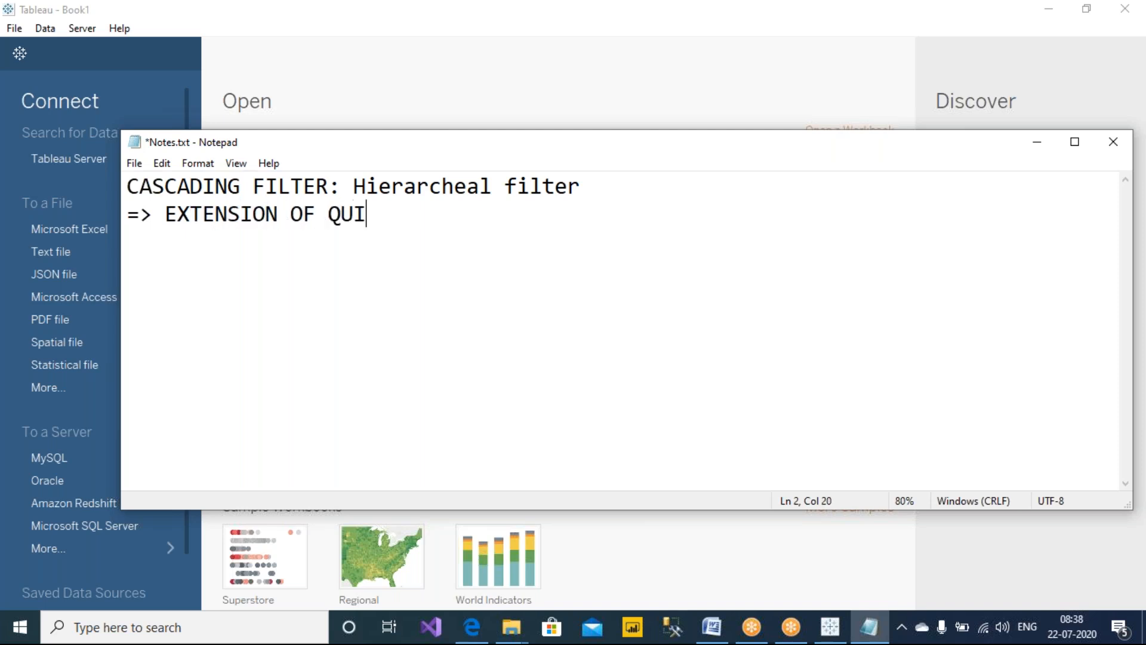
type("CK FILTERS.")
key("ctrl+s")
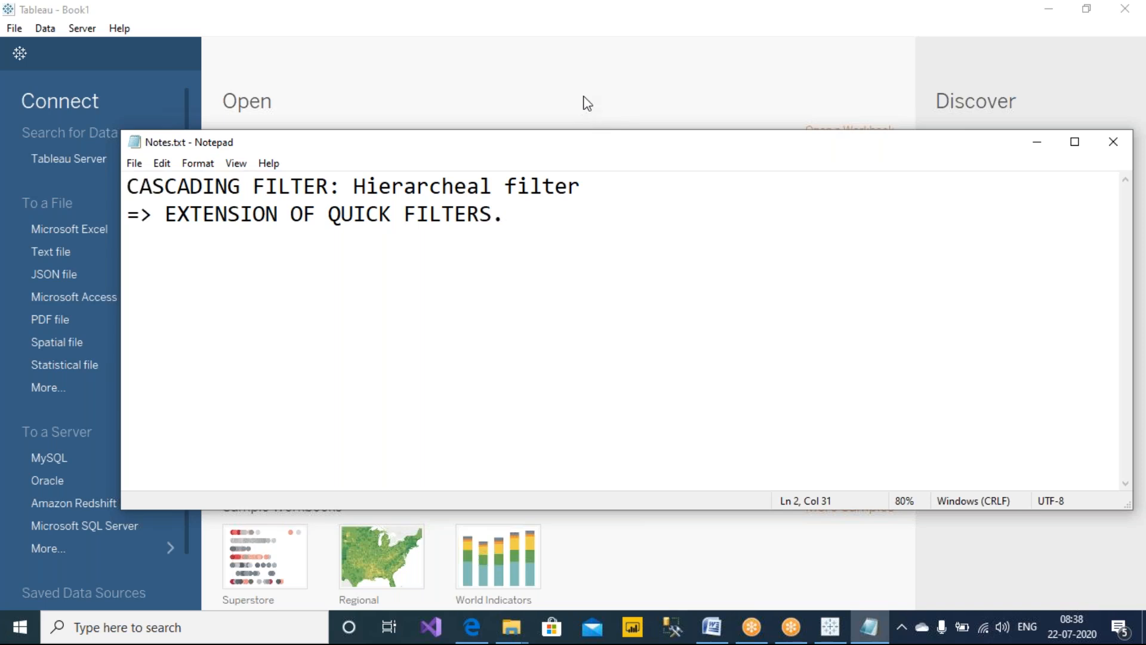
Shrink the Notepad window, return to Tableau, and connect to the Sample - Superstore.xls Excel workbook
left_click_drag(1127, 505, 1026, 504)
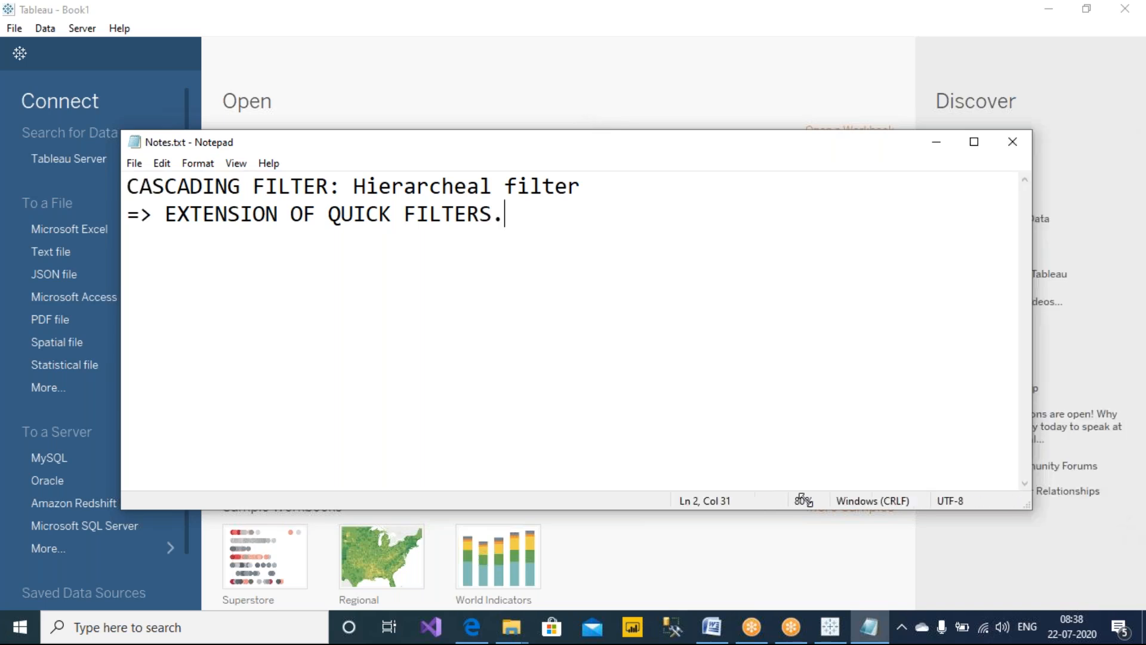
left_click_drag(806, 500, 672, 488)
left_click(462, 55)
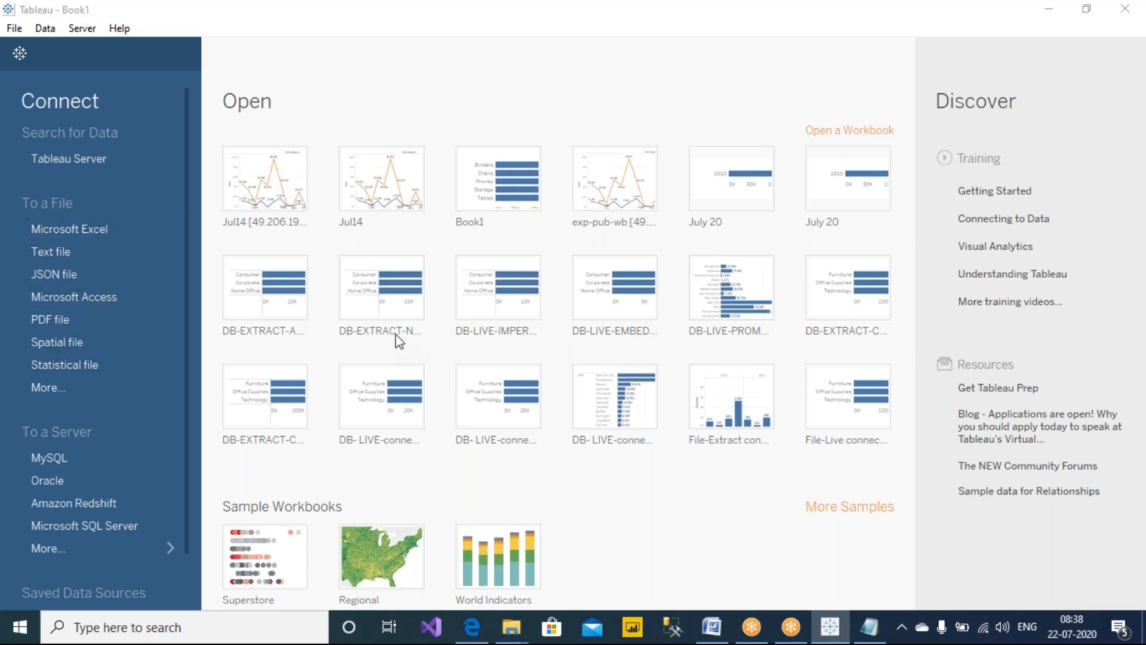
left_click(234, 154)
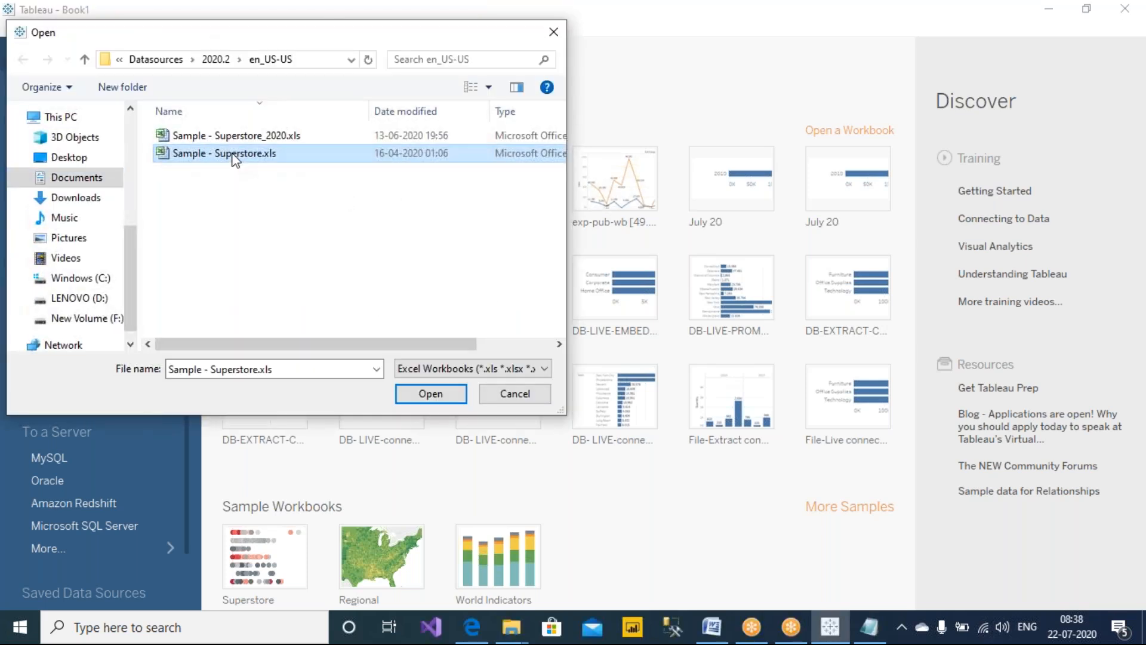
double_click(233, 154)
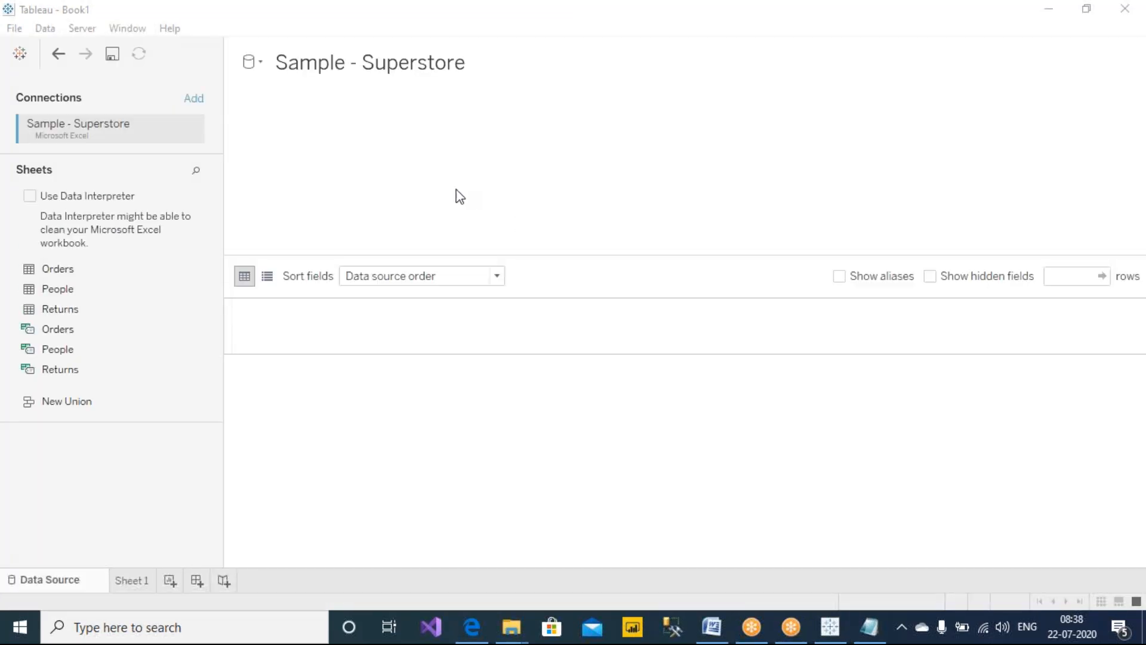
Select the Orders table and open Sheet 1
left_click(64, 268)
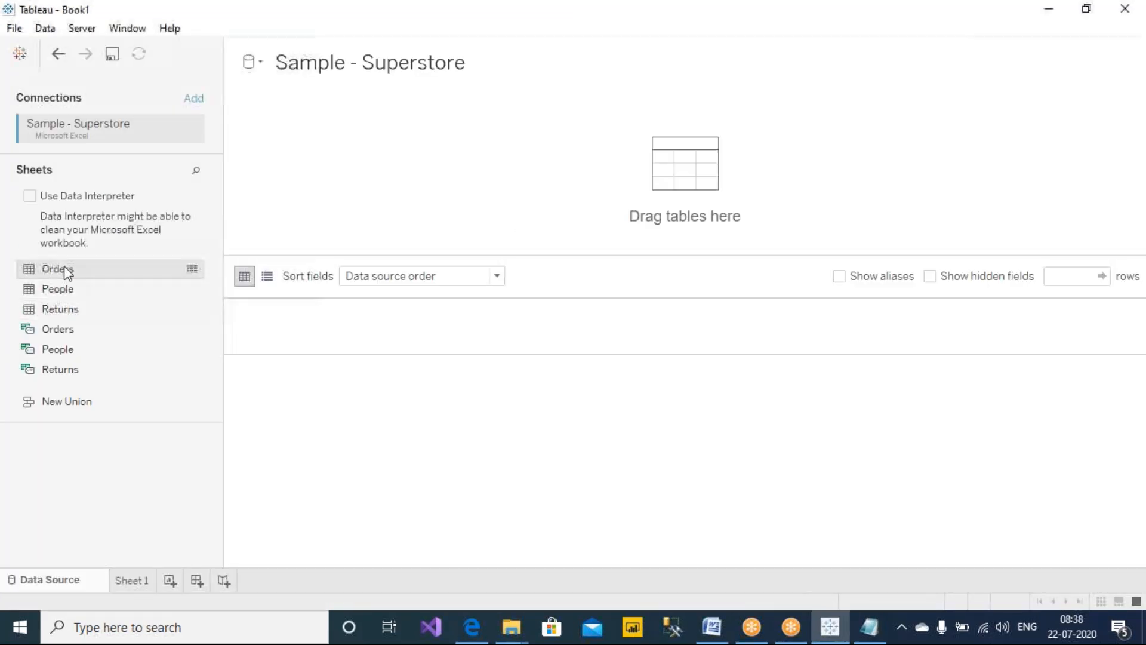
left_click(132, 580)
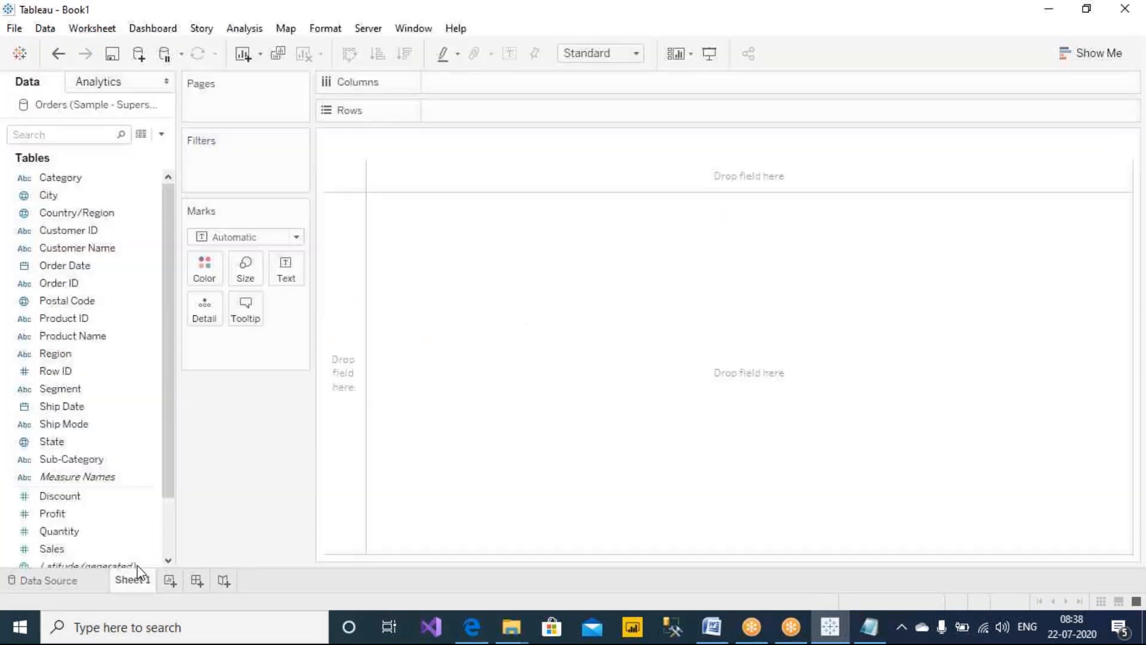
left_click(855, 70)
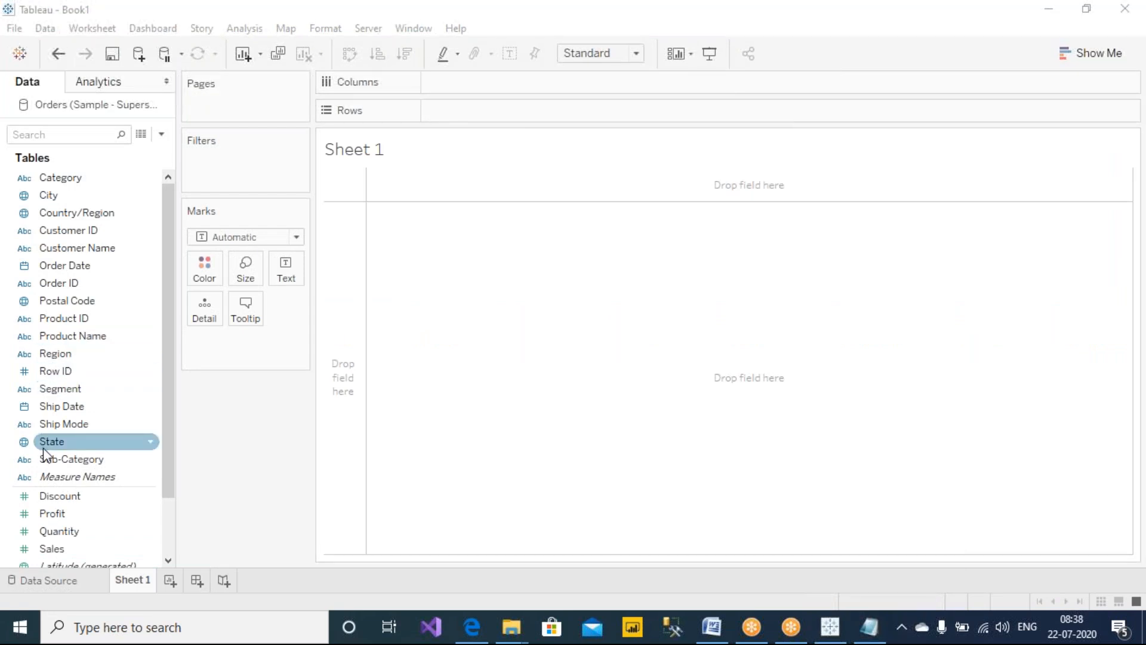
Build a text table with Region on Rows and Sales as the text mark
left_click(63, 356)
double_click(62, 357)
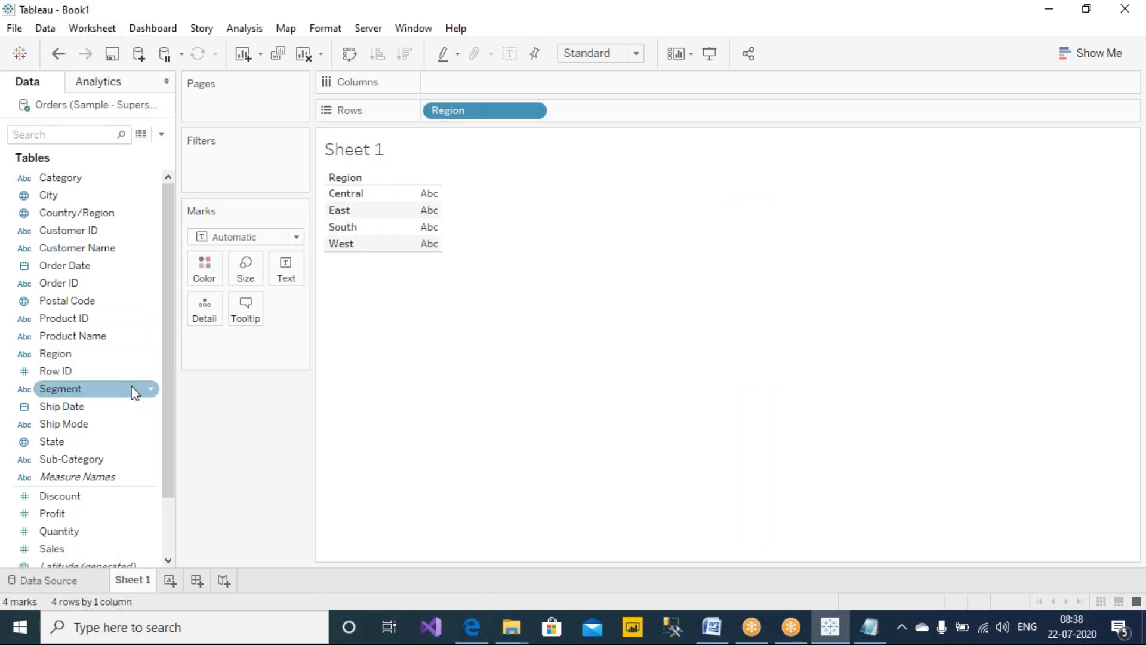
left_click_drag(90, 547, 427, 221)
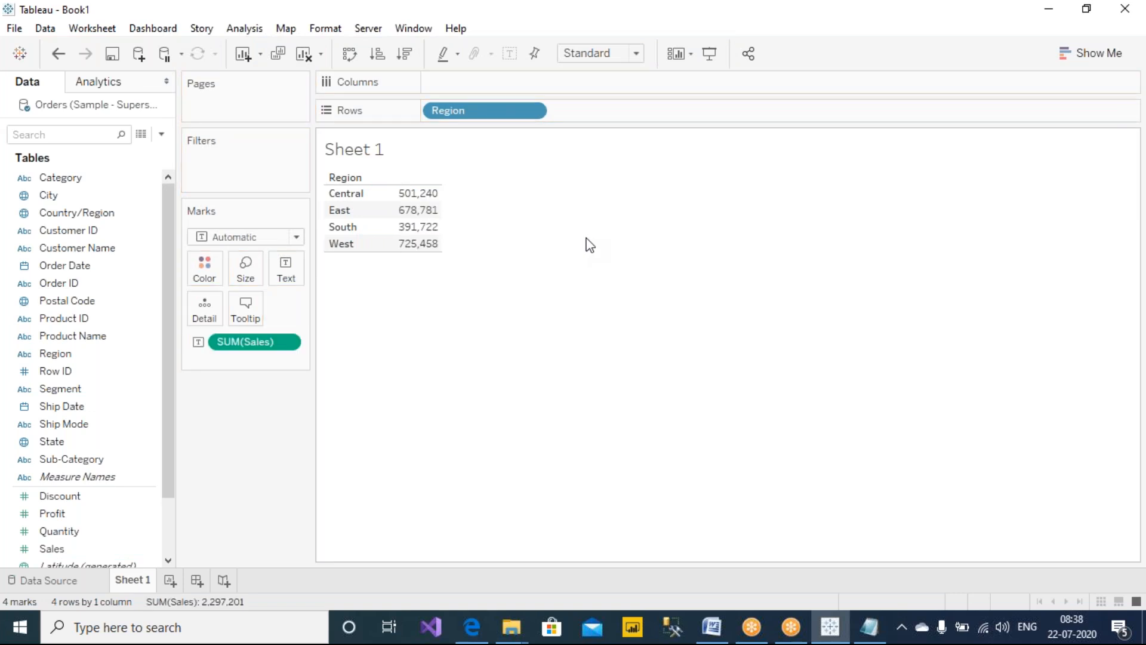
Show a quick filter card for the Region field on the sheet
mouse_move(431, 212)
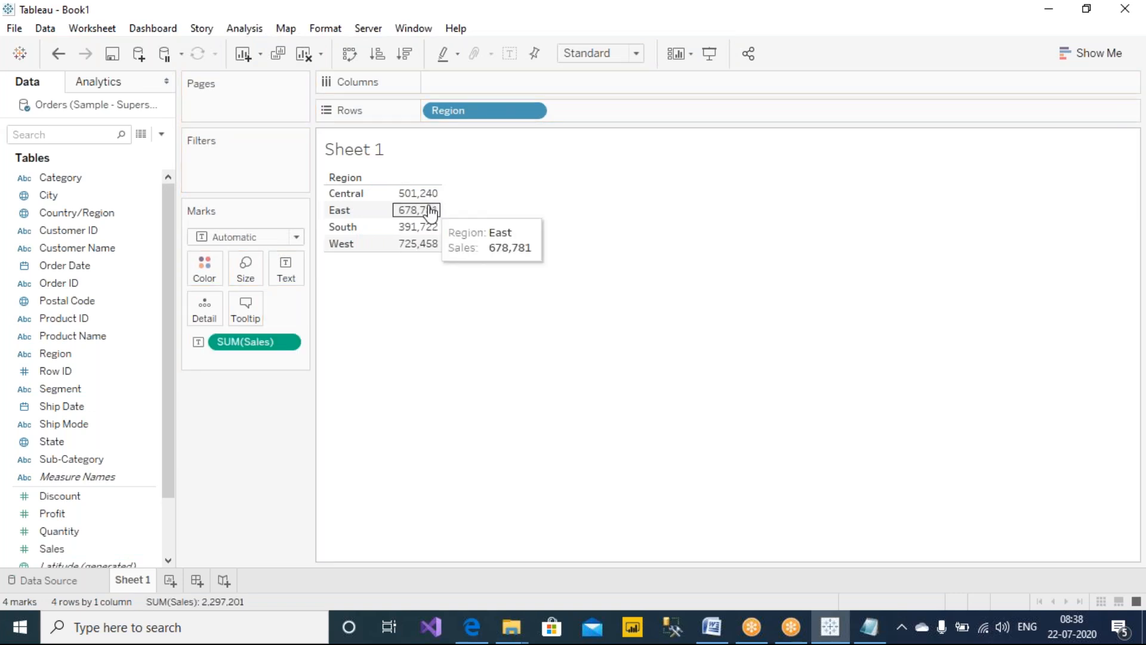
right_click(486, 114)
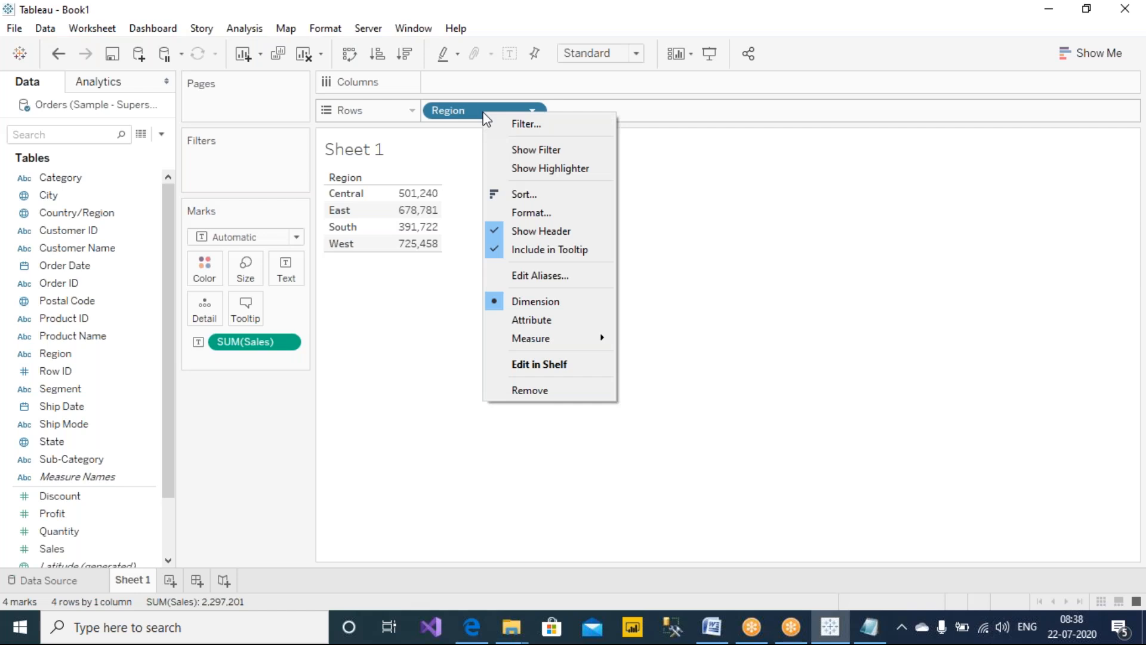
left_click(542, 150)
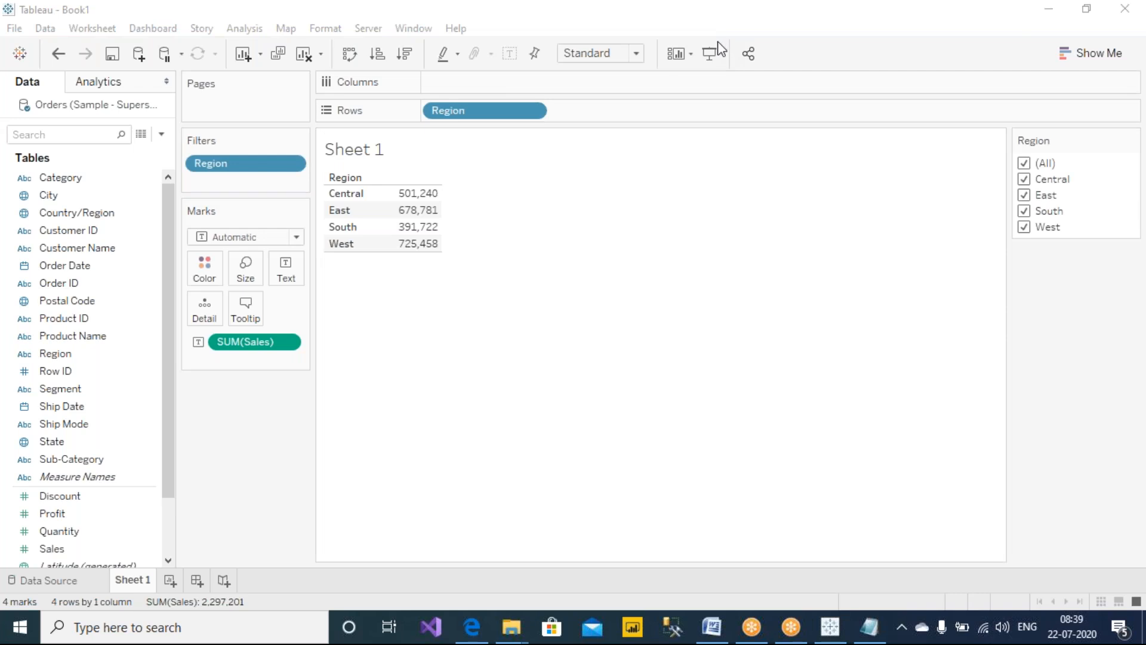
mouse_move(446, 97)
left_mouse_down()
mouse_move(292, 77)
mouse_move(236, 139)
mouse_move(260, 130)
left_mouse_up()
mouse_move(505, 103)
left_mouse_down()
mouse_move(948, 89)
mouse_move(1055, 128)
mouse_move(1061, 112)
left_mouse_up()
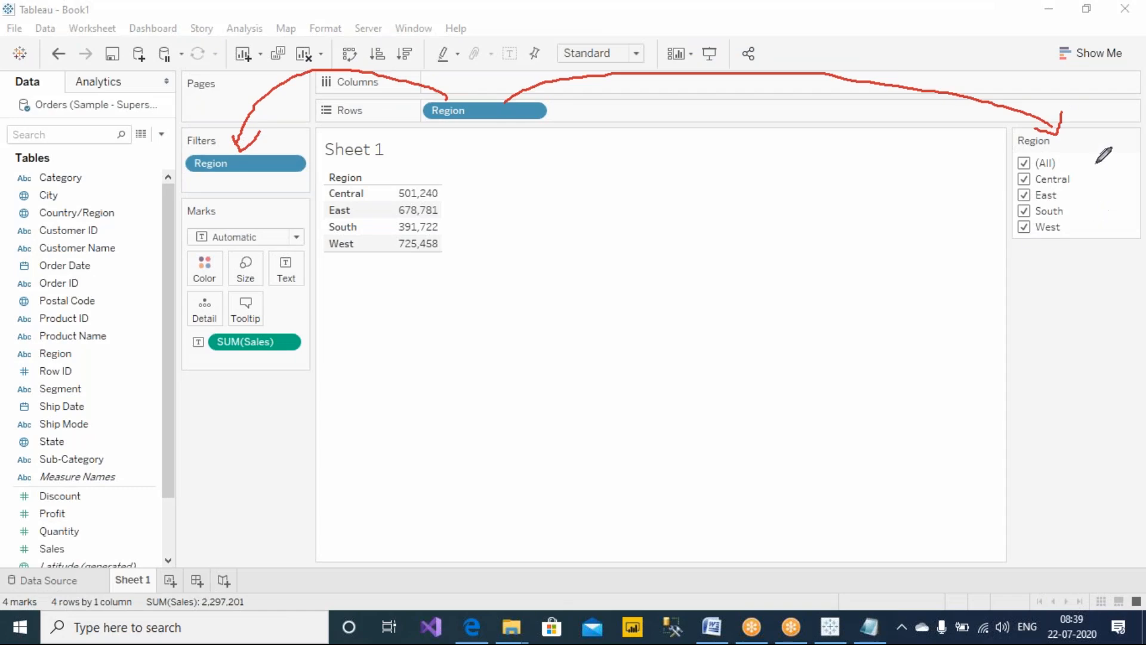
mouse_move(364, 11)
left_mouse_down()
mouse_move(435, 29)
mouse_move(358, 60)
left_mouse_up()
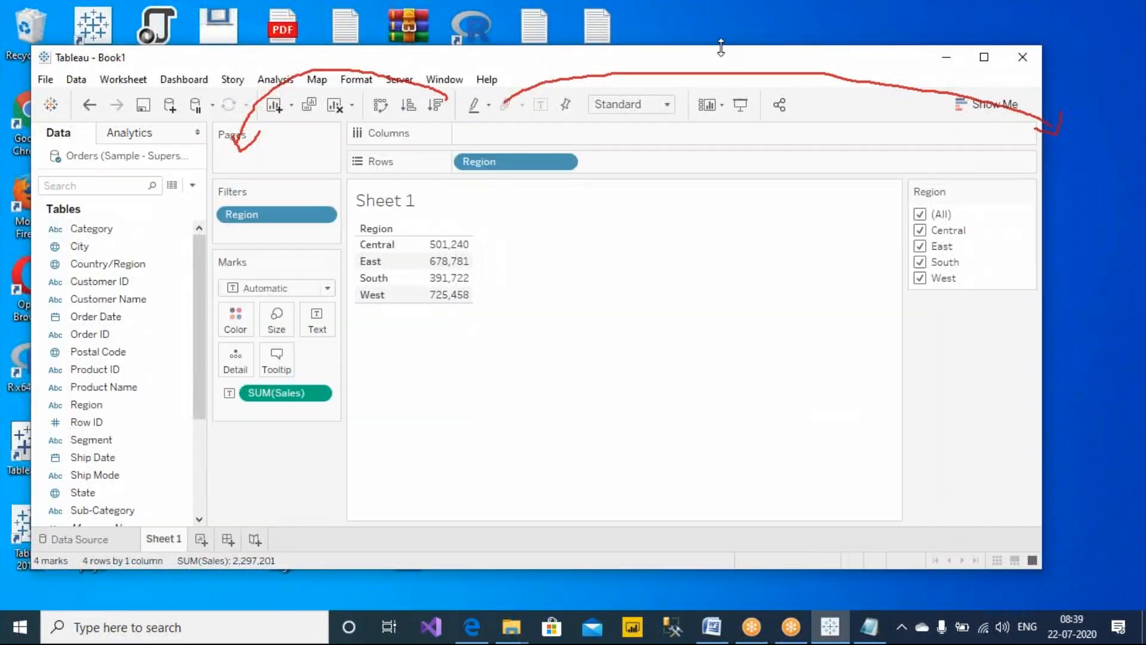
left_click(733, 15)
key("Escape")
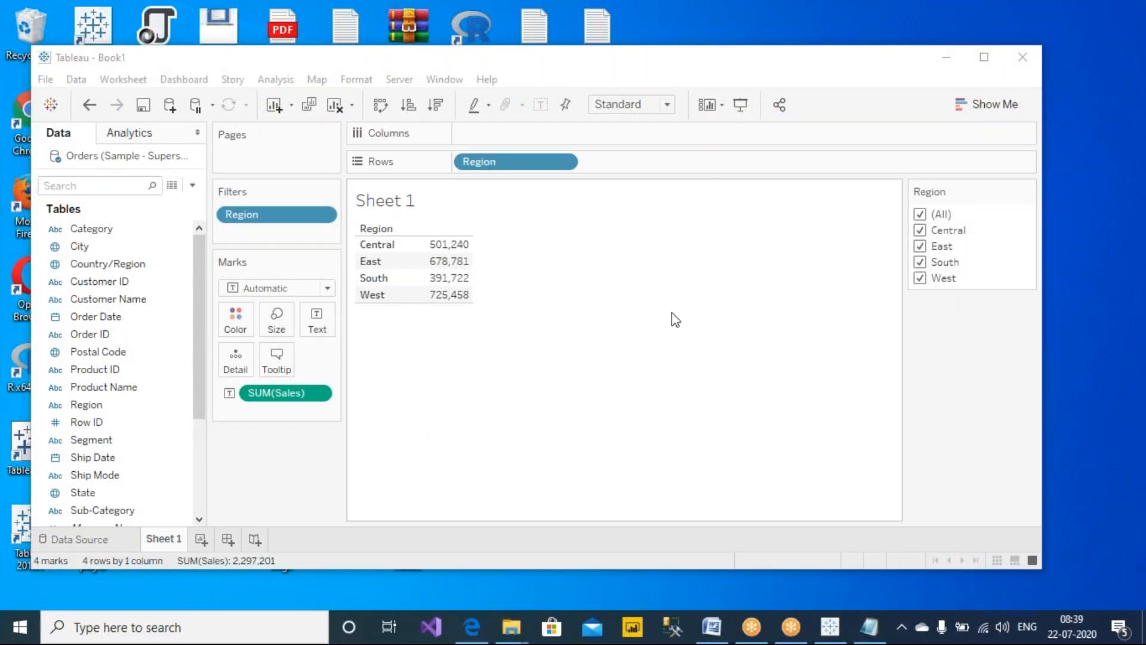
Add State to Rows next to Region to list sales by state within each region
left_click(70, 387)
scroll(89, 385, "down", 2)
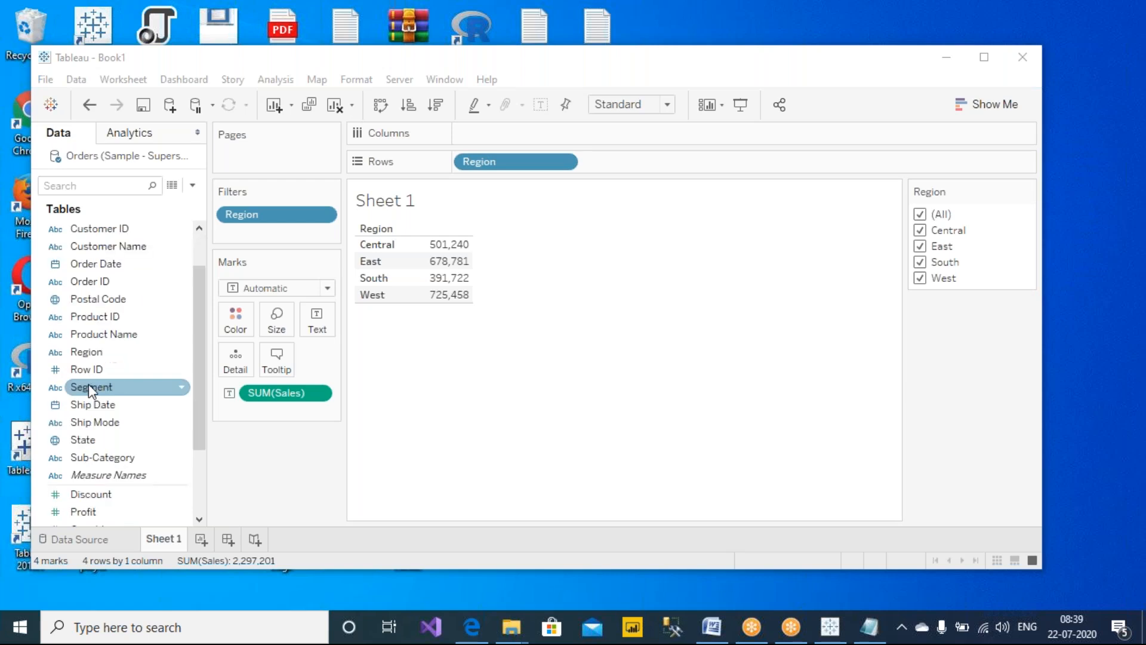
scroll(84, 385, "up", 2)
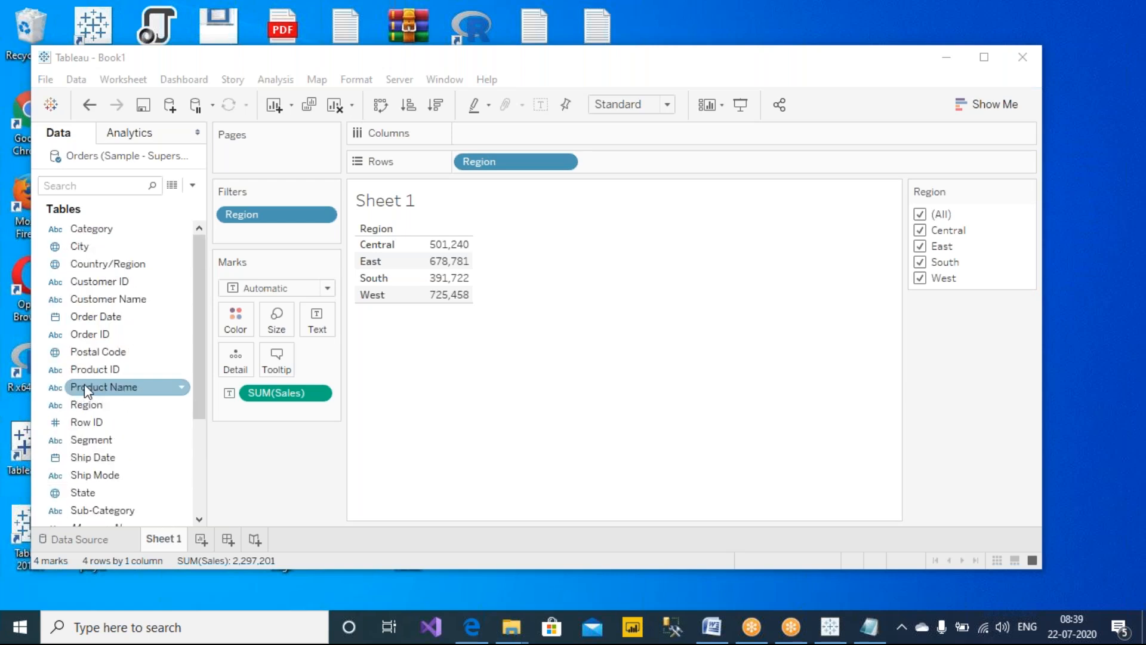
scroll(84, 384, "down", 1)
left_click_drag(98, 439, 642, 164)
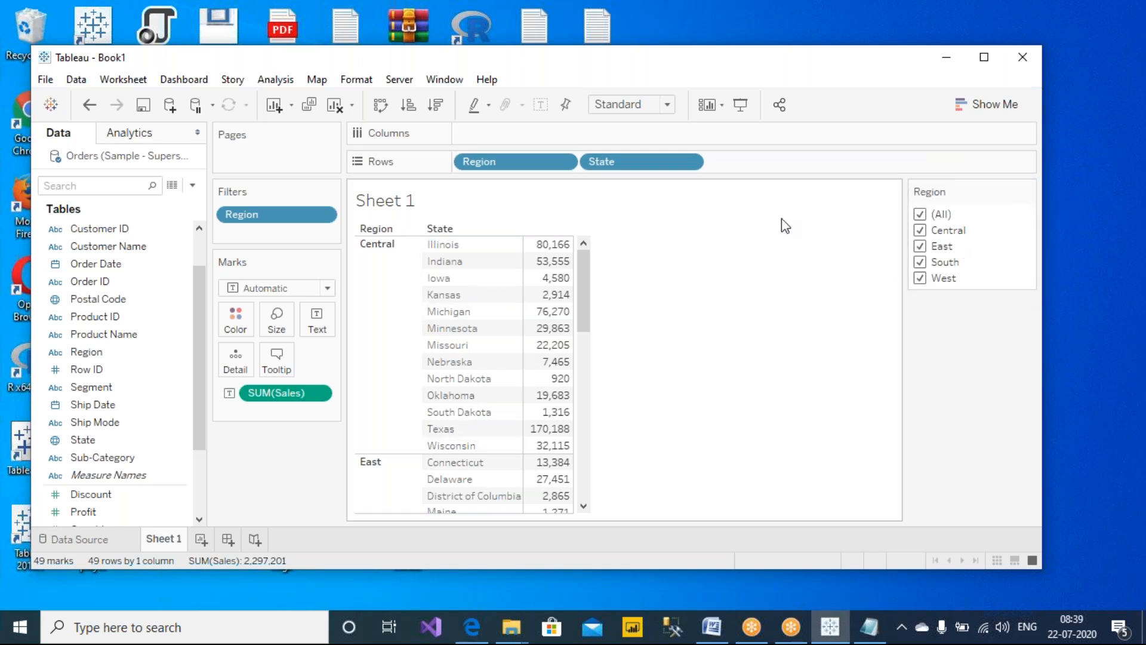
Show a quick filter card for the State field
right_click(623, 168)
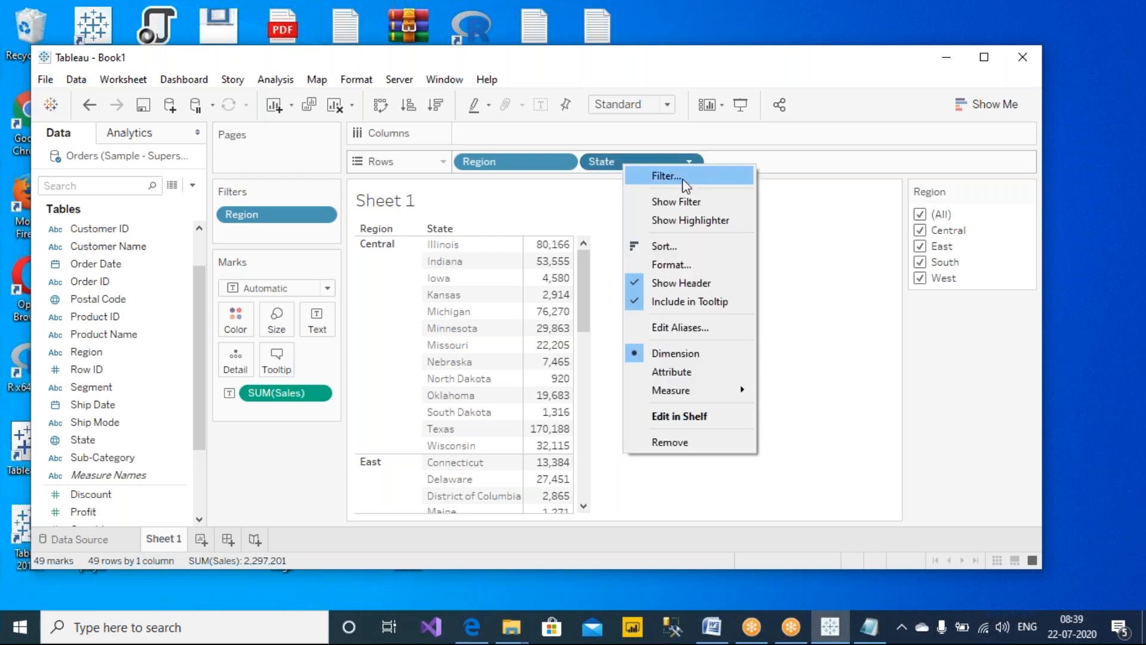
left_click(686, 206)
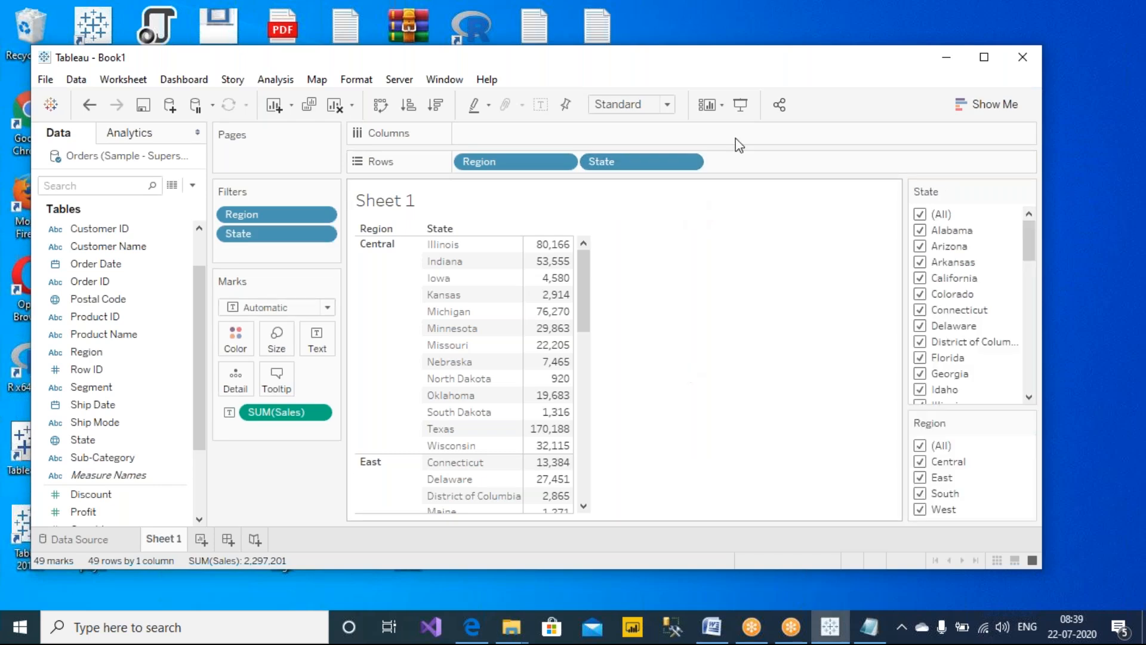
left_click(728, 2)
left_click(745, 50)
mouse_move(607, 176)
left_mouse_down()
mouse_move(330, 228)
mouse_move(346, 235)
left_mouse_up()
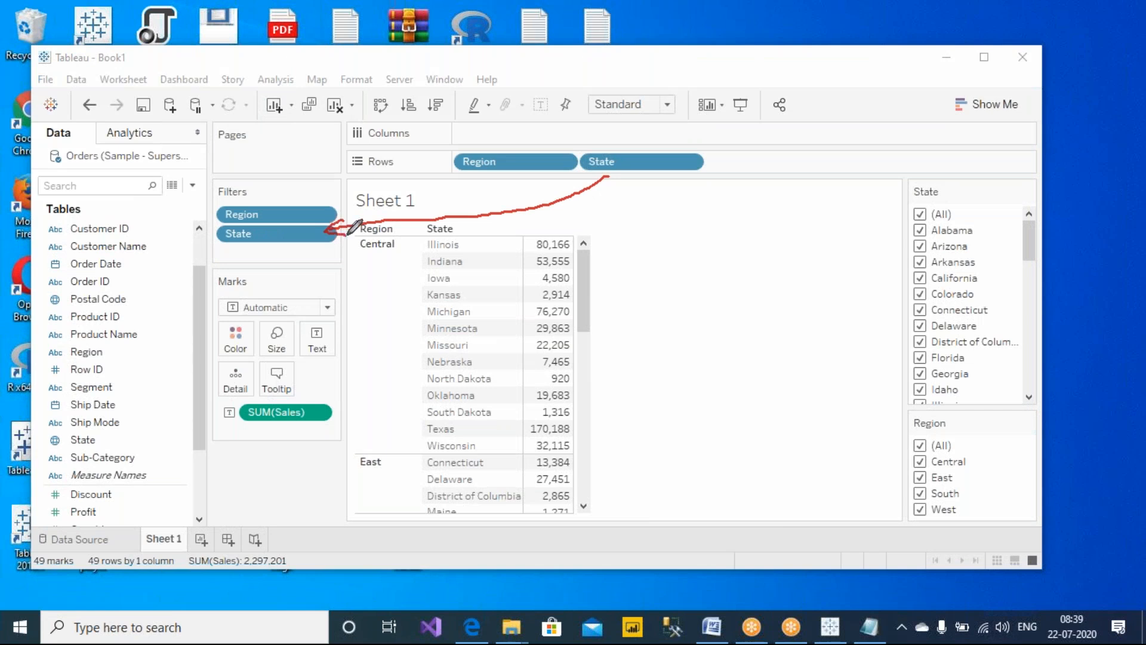
Reorder the filter cards so the Region card sits above the State card
mouse_move(845, 276)
left_mouse_down()
mouse_move(900, 287)
mouse_move(892, 301)
left_mouse_up()
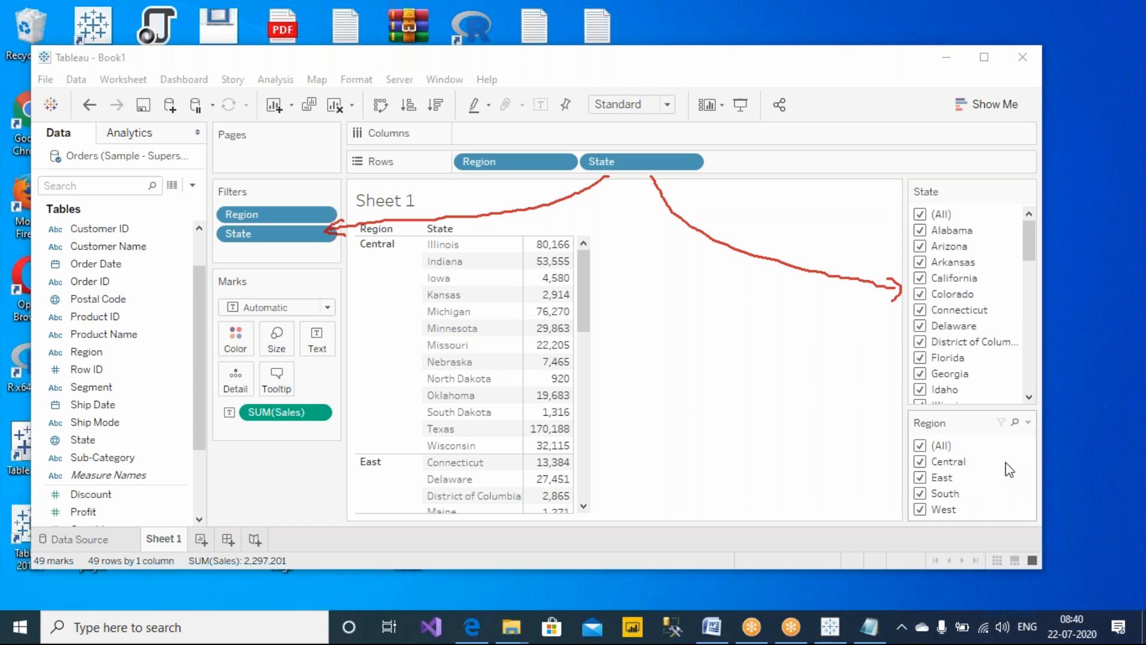
left_click_drag(960, 424, 963, 381)
left_click_drag(968, 280, 969, 185)
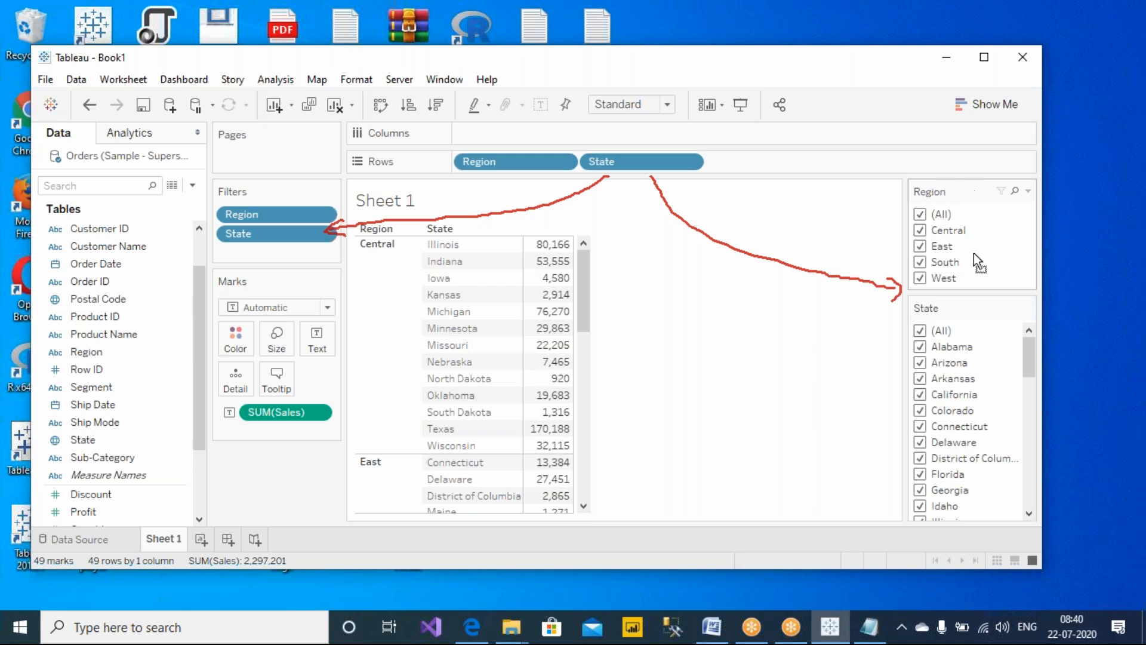
left_click_drag(983, 328, 987, 298)
left_click_drag(947, 187, 952, 462)
left_click_drag(957, 424, 959, 192)
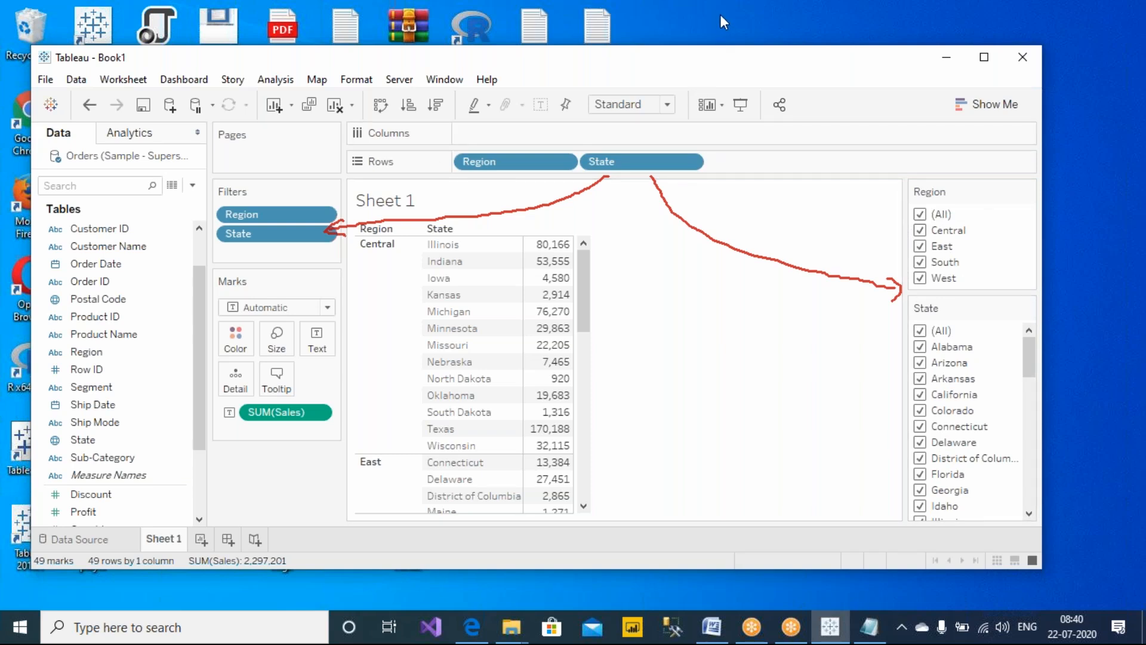
mouse_move(331, 177)
left_mouse_down()
mouse_move(246, 170)
mouse_move(197, 271)
mouse_move(357, 269)
mouse_move(341, 174)
mouse_move(315, 170)
left_mouse_up()
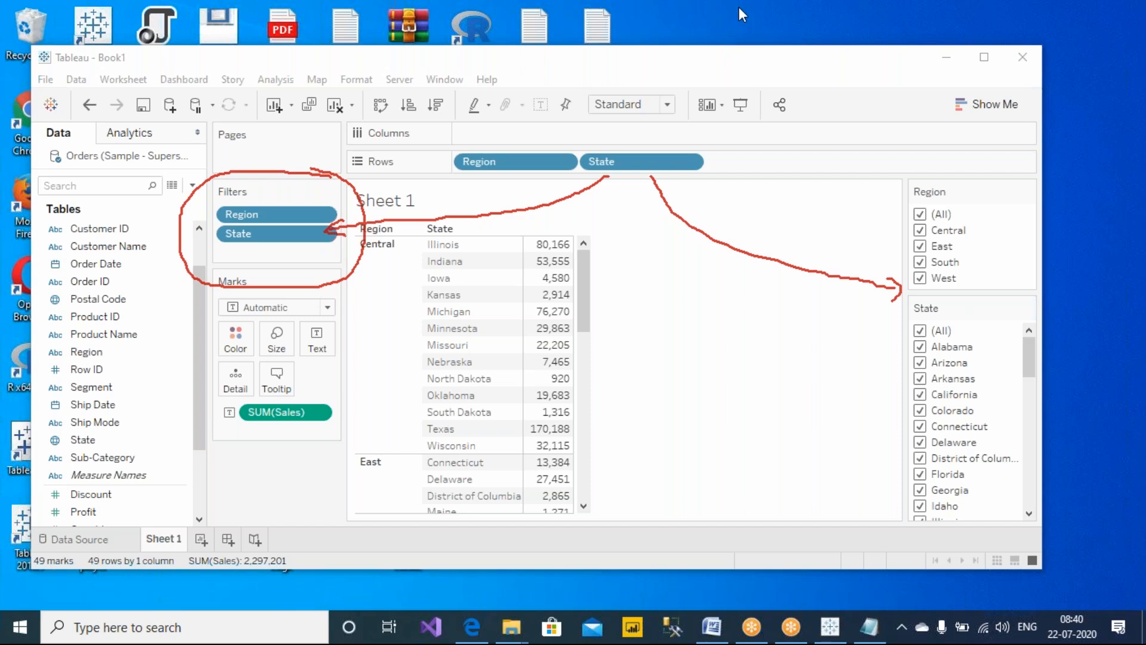
left_click(732, 115)
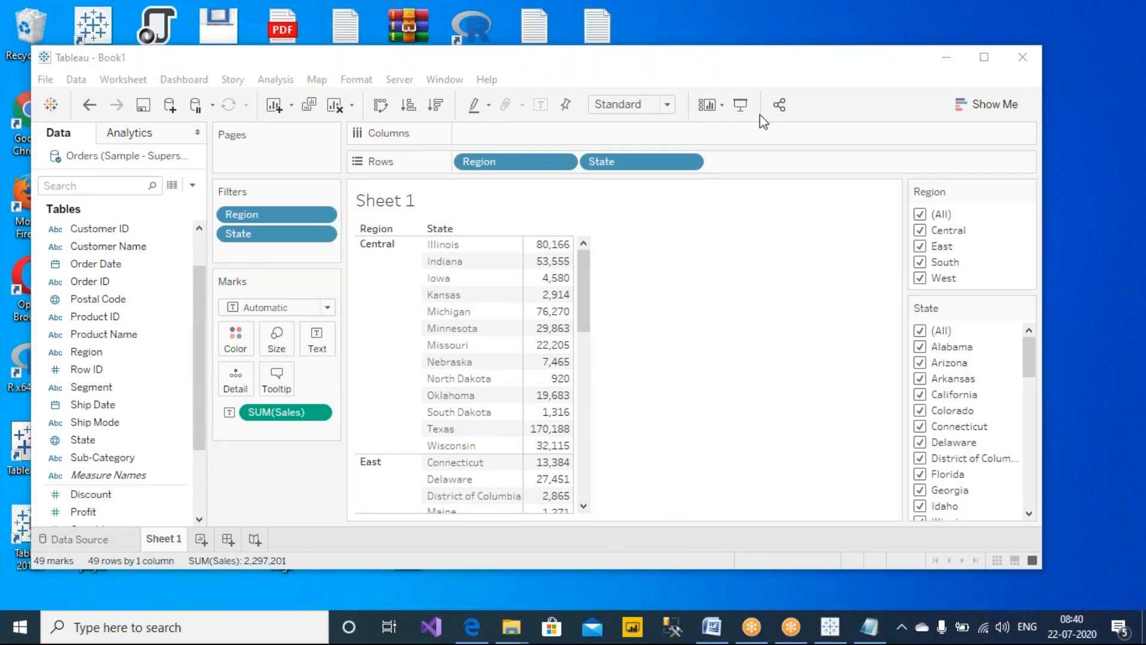
mouse_move(1036, 179)
left_mouse_down()
mouse_move(901, 148)
mouse_move(837, 502)
mouse_move(1035, 546)
mouse_move(1063, 199)
mouse_move(1039, 178)
left_mouse_up()
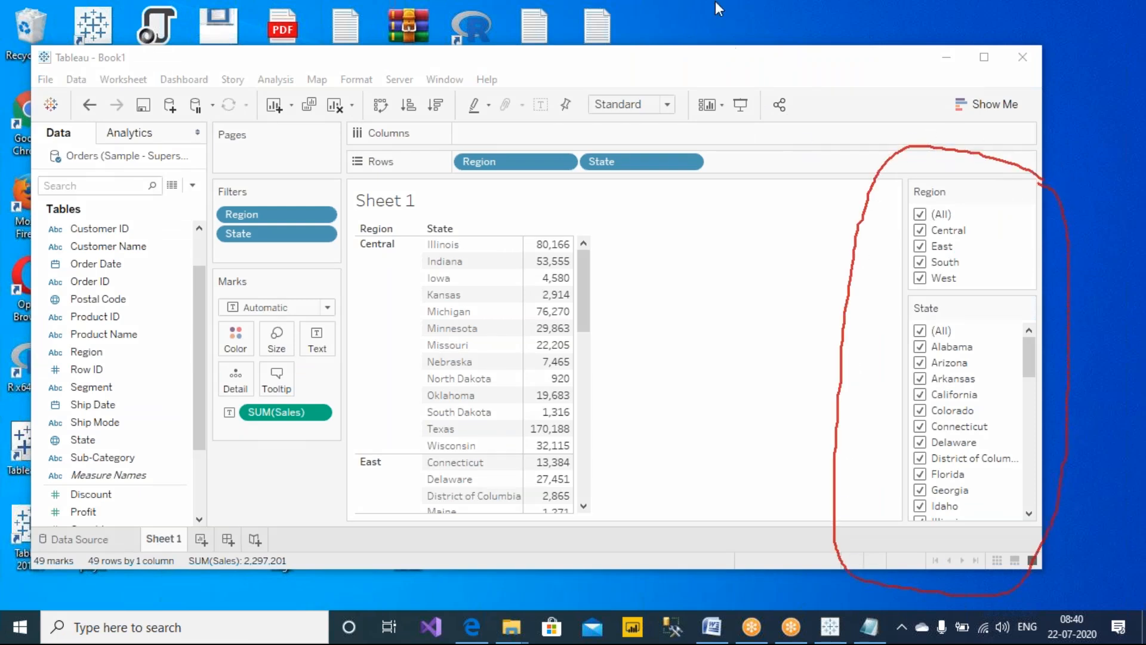
left_click(774, 123)
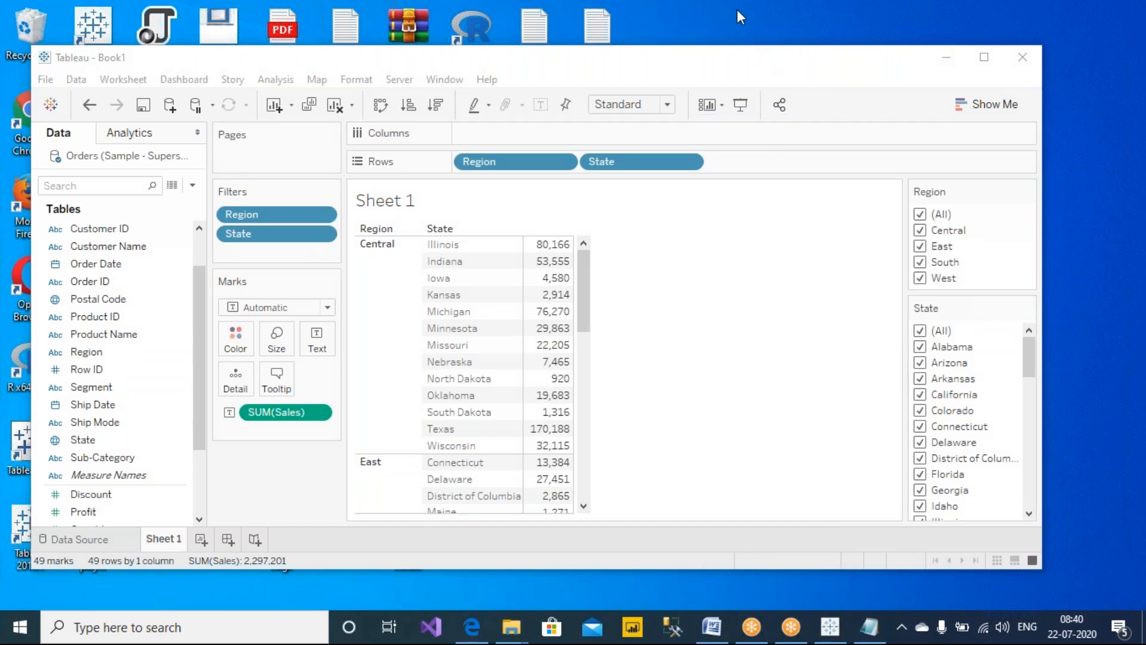
left_click(747, 48)
mouse_move(900, 256)
left_mouse_down()
mouse_move(850, 308)
mouse_move(875, 408)
mouse_move(894, 411)
mouse_move(877, 426)
mouse_move(898, 275)
mouse_move(844, 238)
mouse_move(839, 246)
left_mouse_up()
left_click_drag(821, 365, 831, 398)
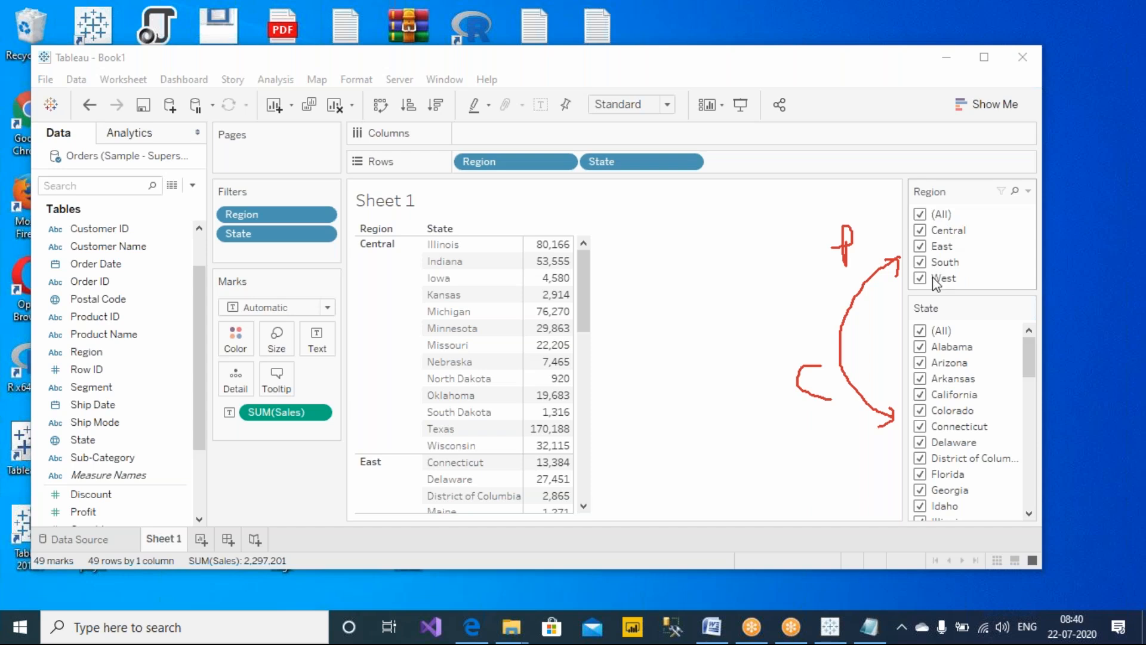
Filter the Region card to show only Central
left_click(919, 215)
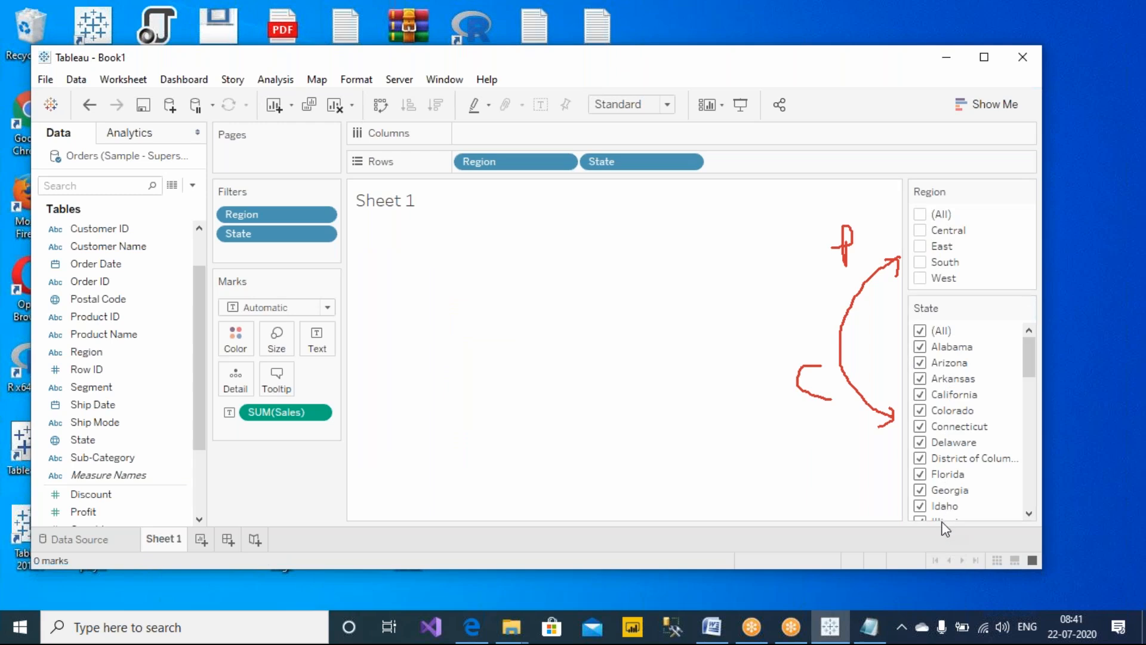
left_click_drag(1028, 358, 1029, 329)
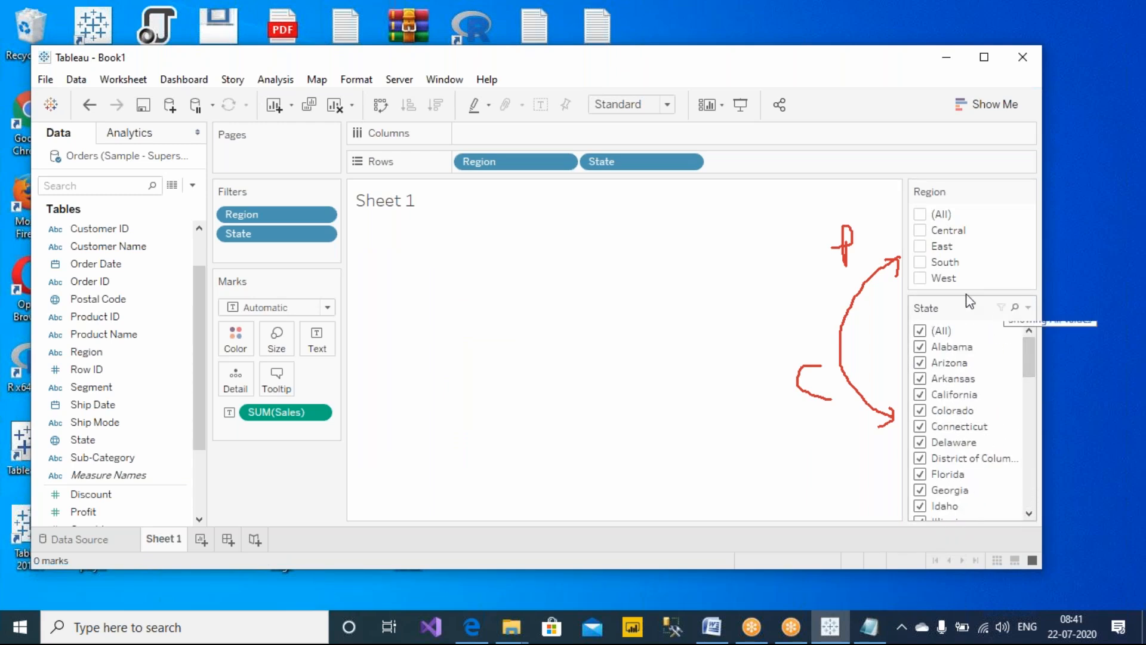
left_click(919, 215)
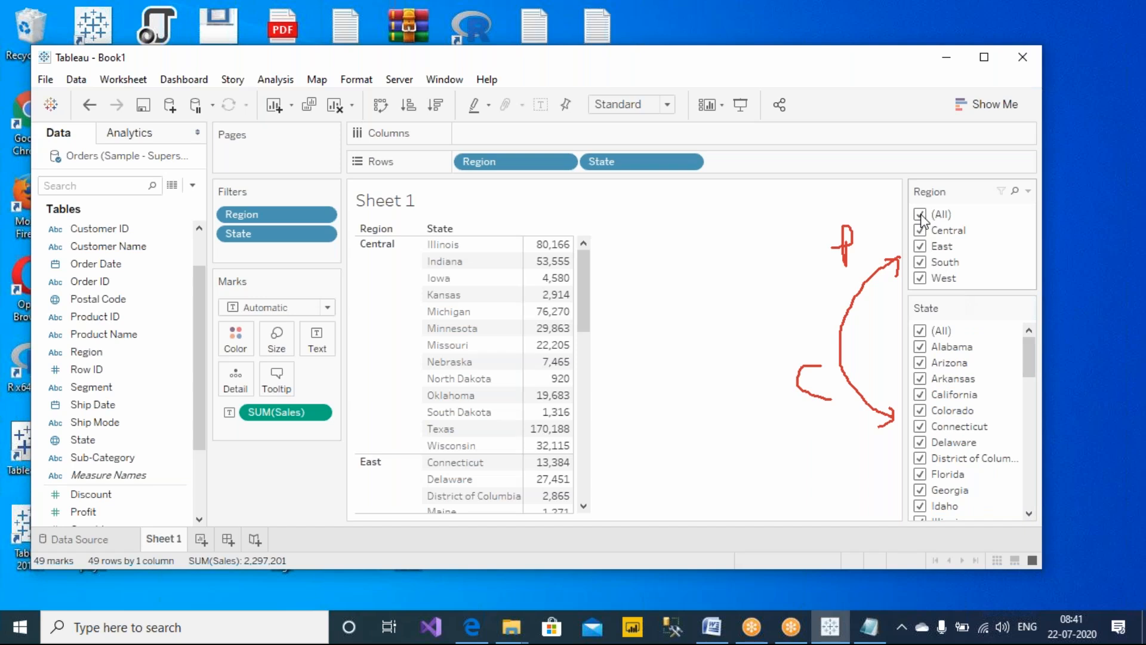
left_click(923, 249)
left_click(920, 263)
left_click(920, 278)
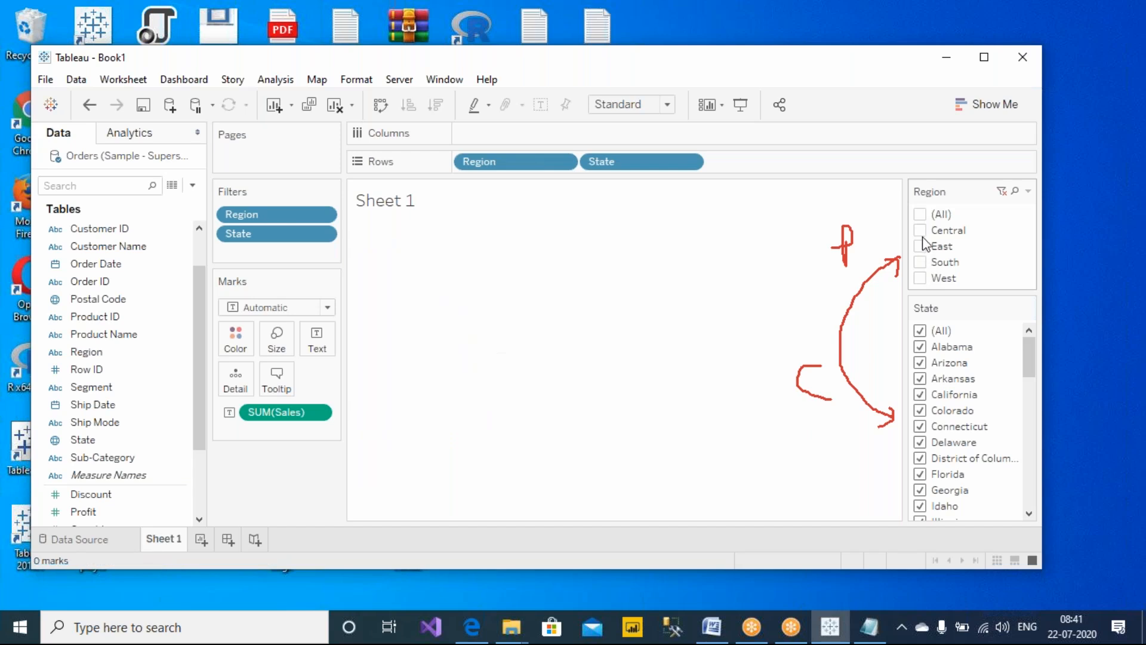
left_click(920, 231)
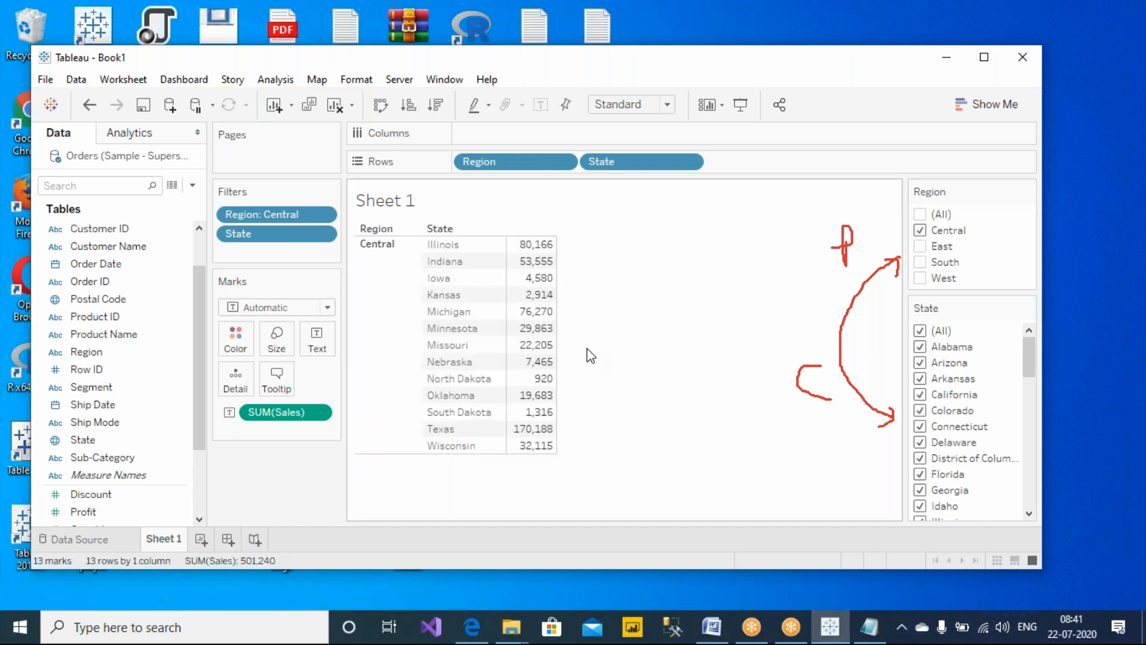
Scroll through the State filter card's values with only Central selected
left_click(722, 12)
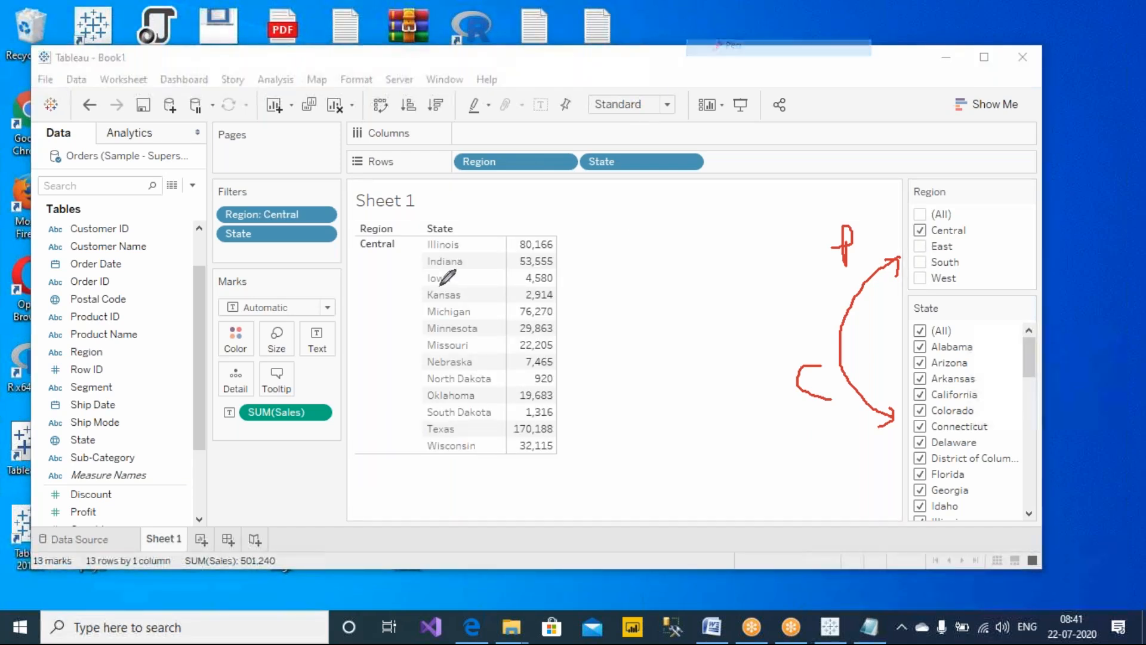
mouse_move(427, 238)
left_mouse_down()
mouse_move(477, 239)
mouse_move(410, 434)
mouse_move(538, 471)
mouse_move(616, 251)
mouse_move(455, 235)
left_mouse_up()
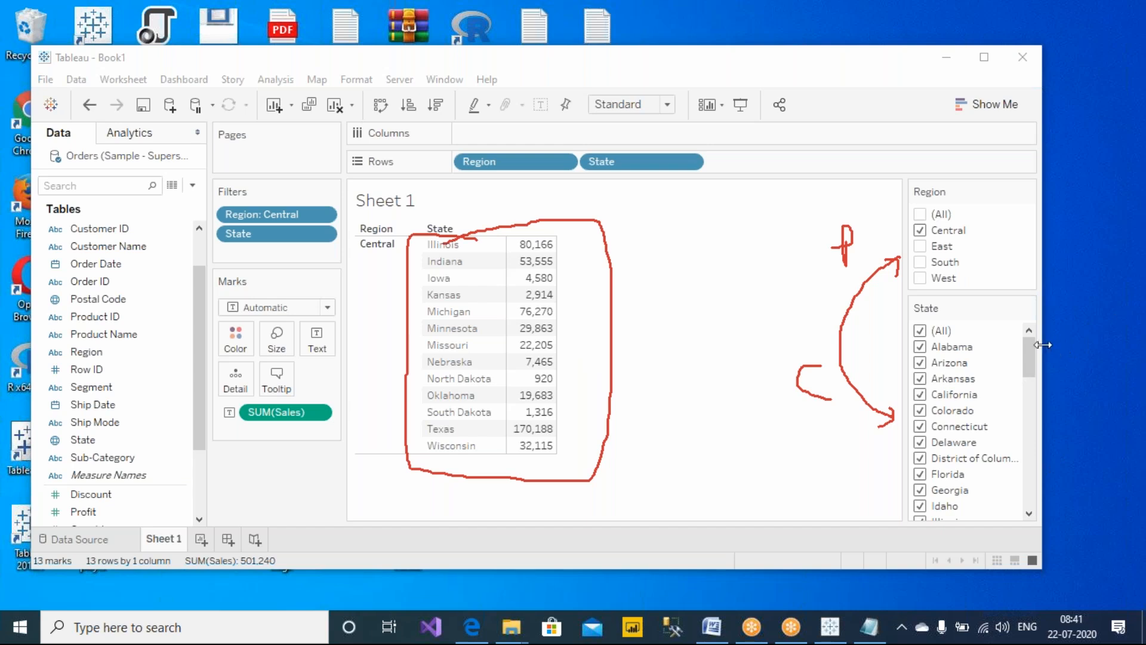
left_click_drag(1028, 364, 1048, 326)
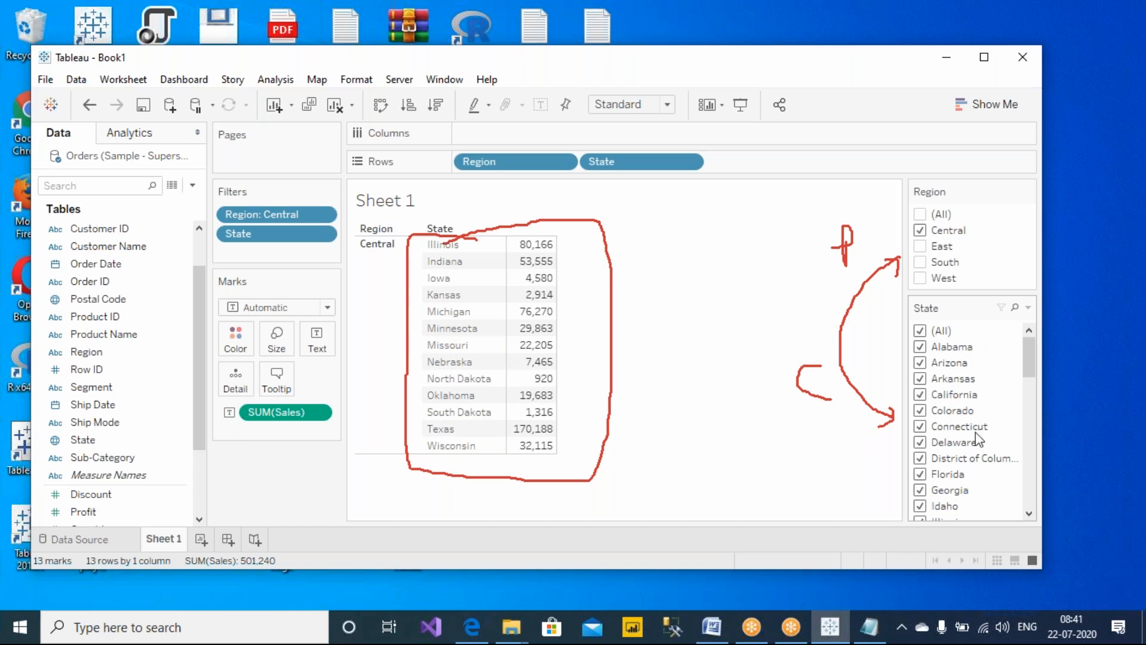
left_click_drag(1028, 357, 1047, 325)
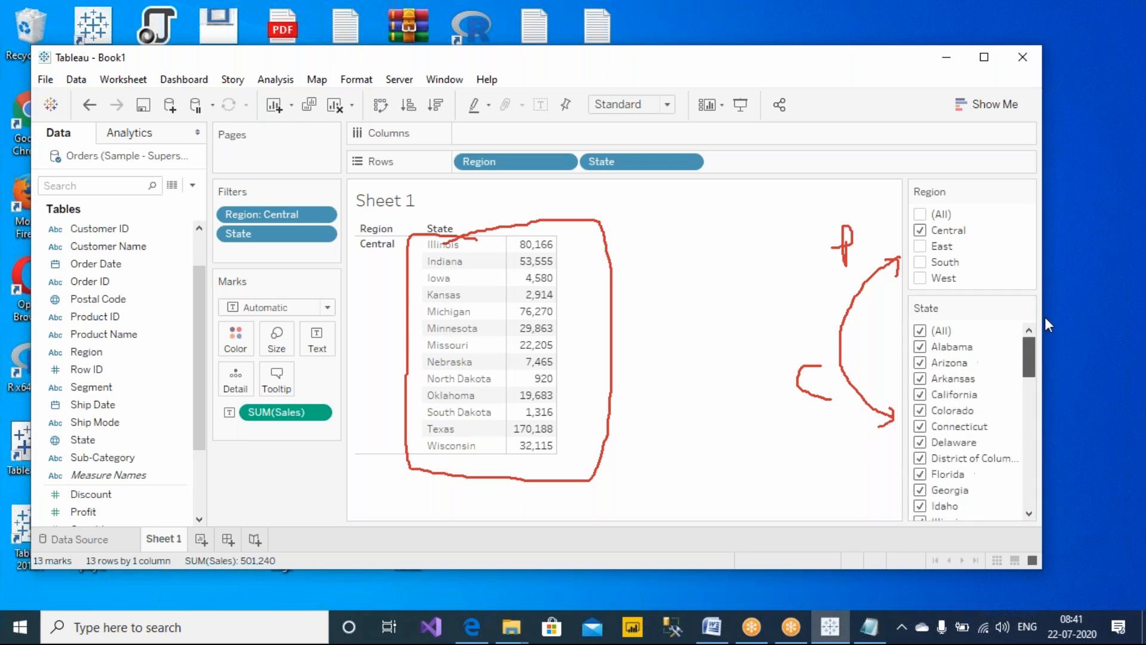
mouse_move(549, 365)
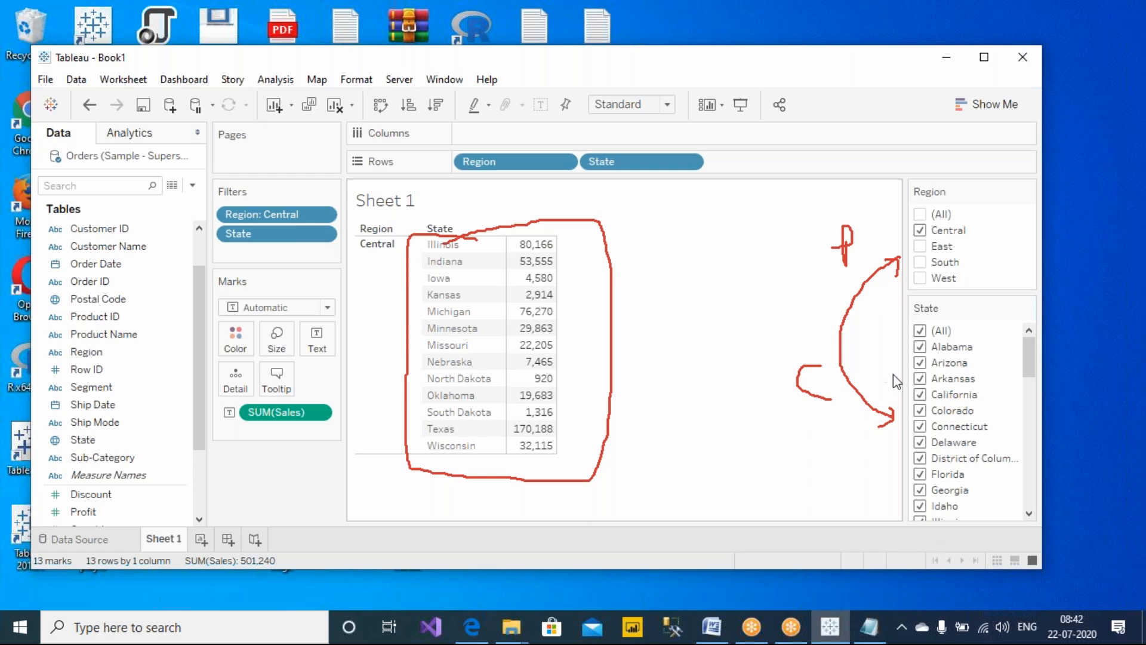
left_click(723, 10)
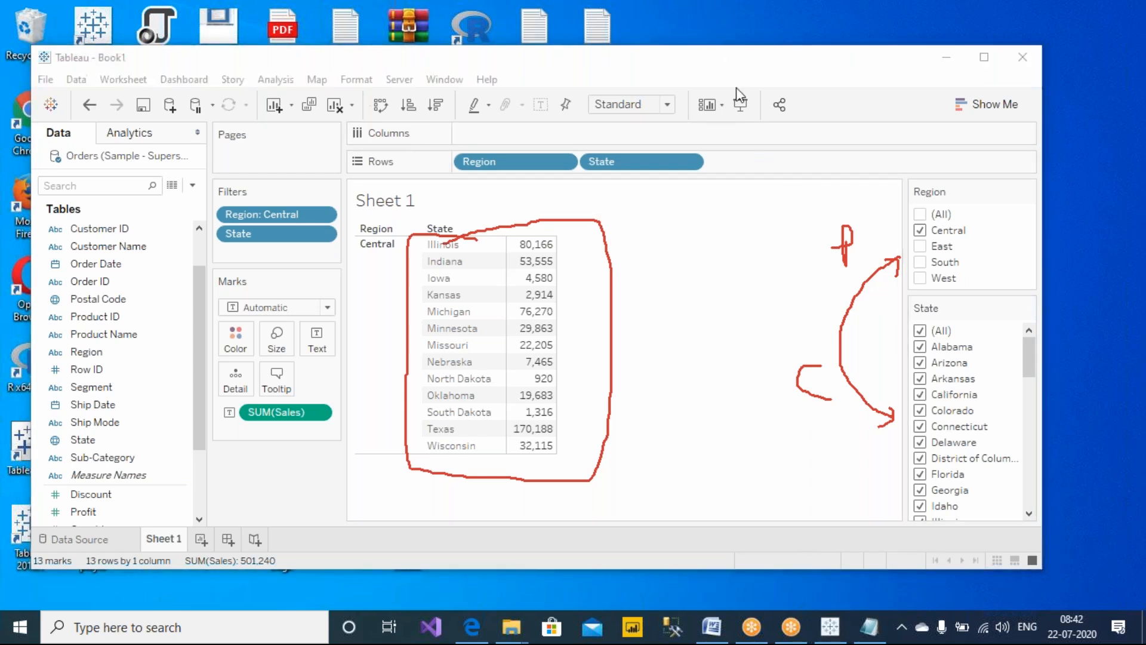
left_click(743, 118)
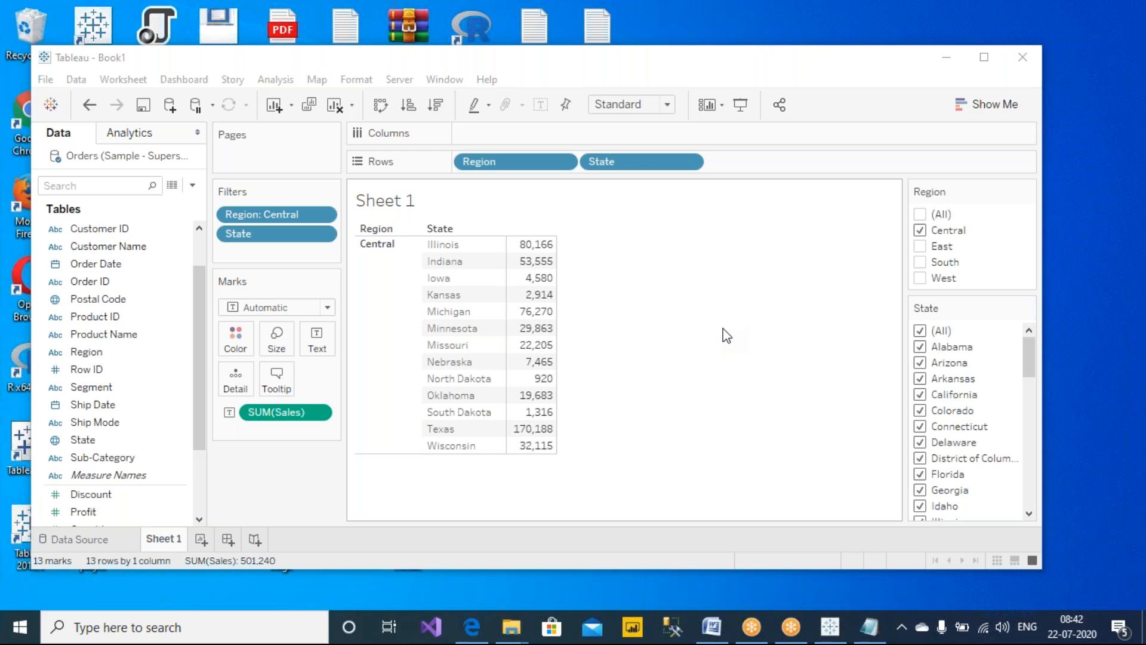
Open the Region filter card's options menu and review its display choices without changing anything
mouse_move(1035, 192)
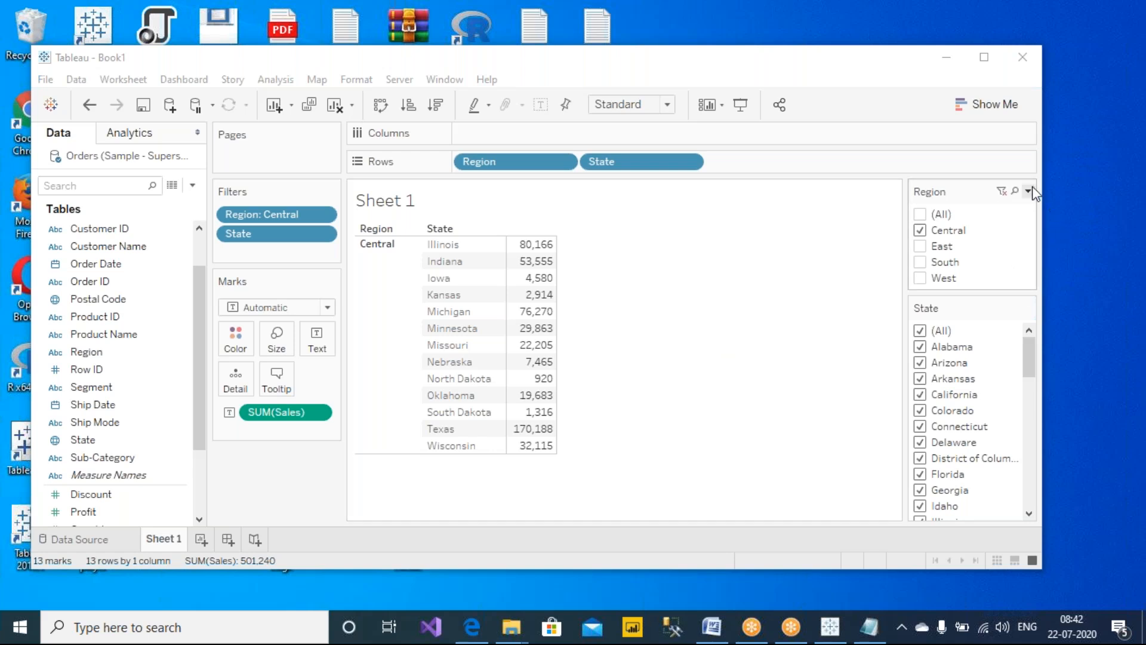
left_click(1033, 190)
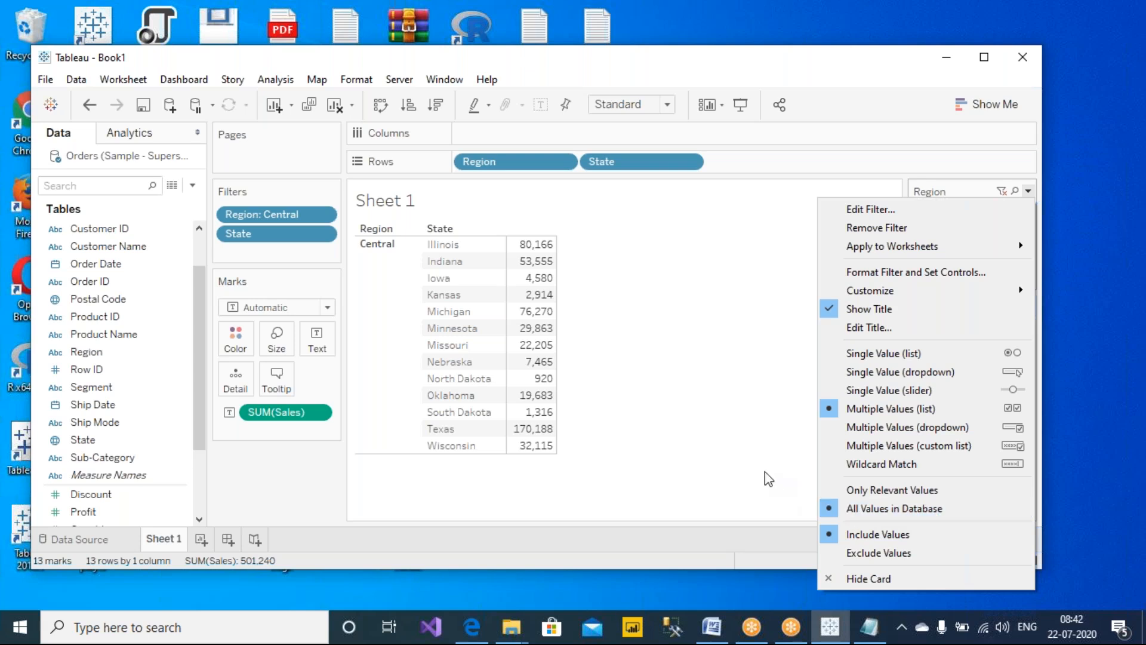
left_click(742, 451)
left_click(1028, 191)
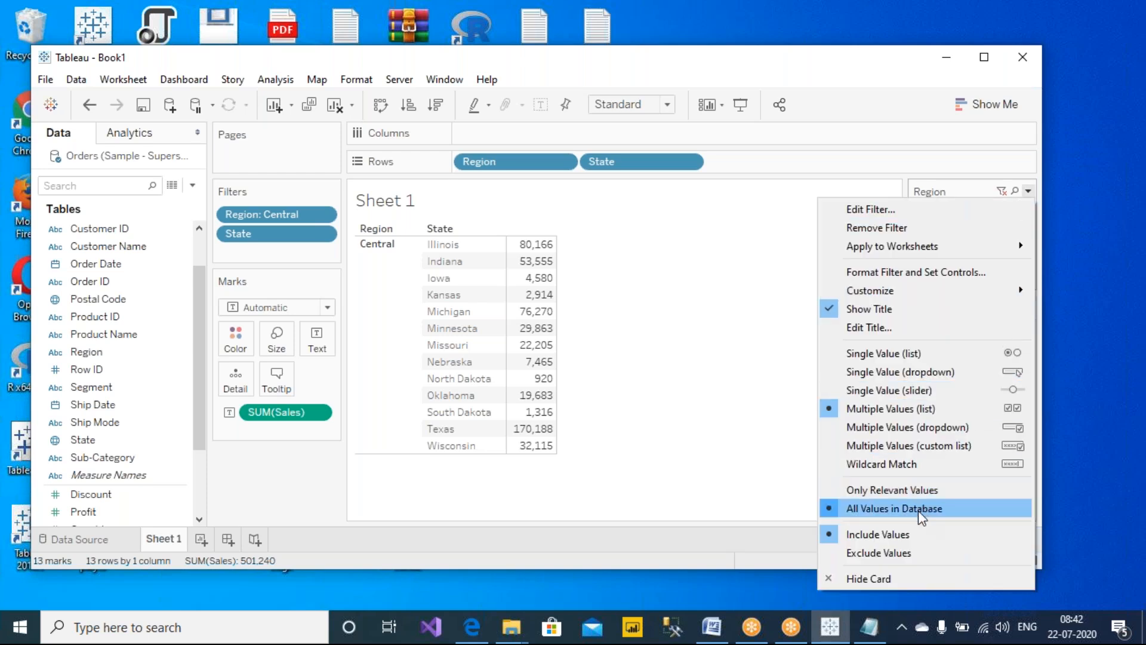
left_click(742, 437)
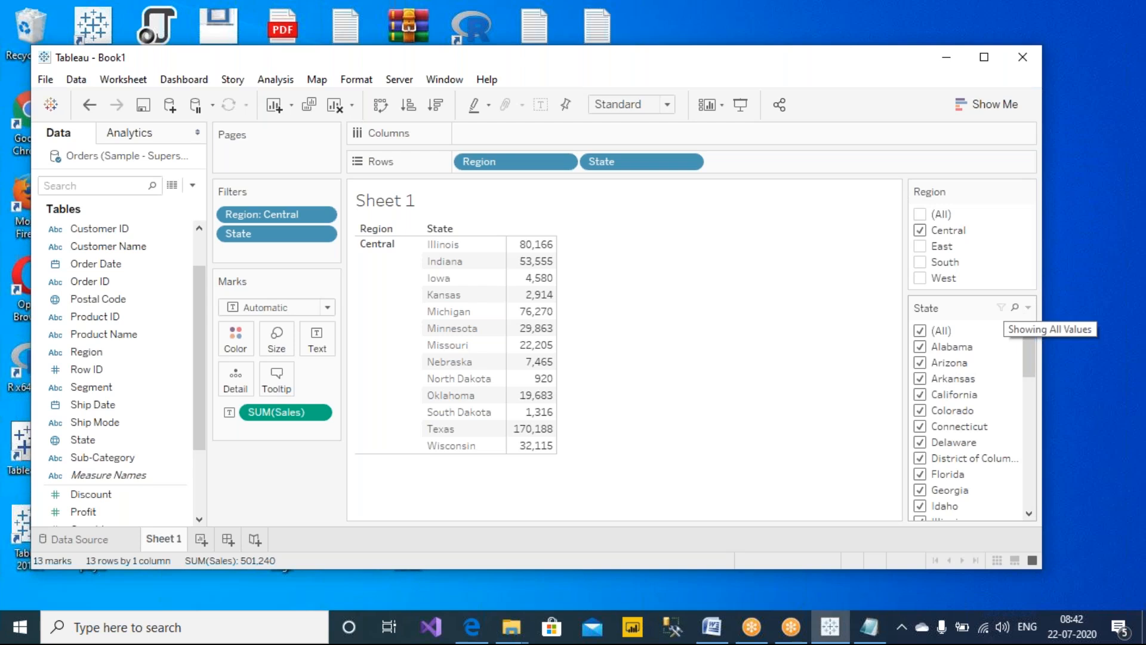
Set the State filter card to show only relevant values
left_click(729, 8)
left_click(734, 46)
mouse_move(891, 398)
left_mouse_down()
mouse_move(851, 263)
mouse_move(879, 246)
left_mouse_up()
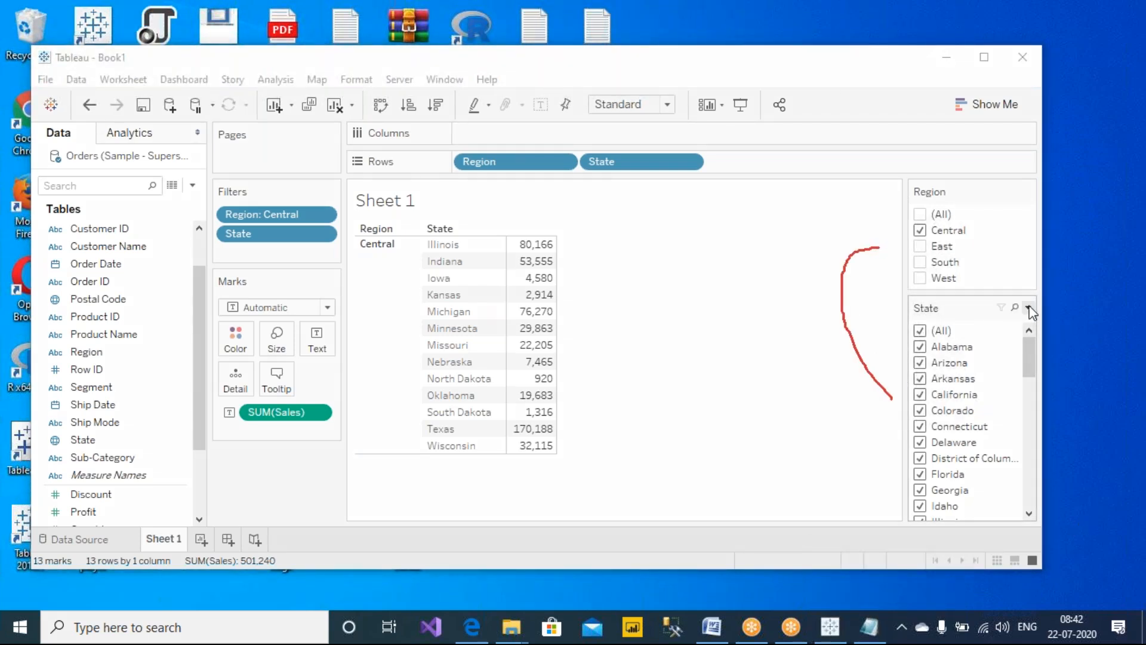
left_click(1028, 307)
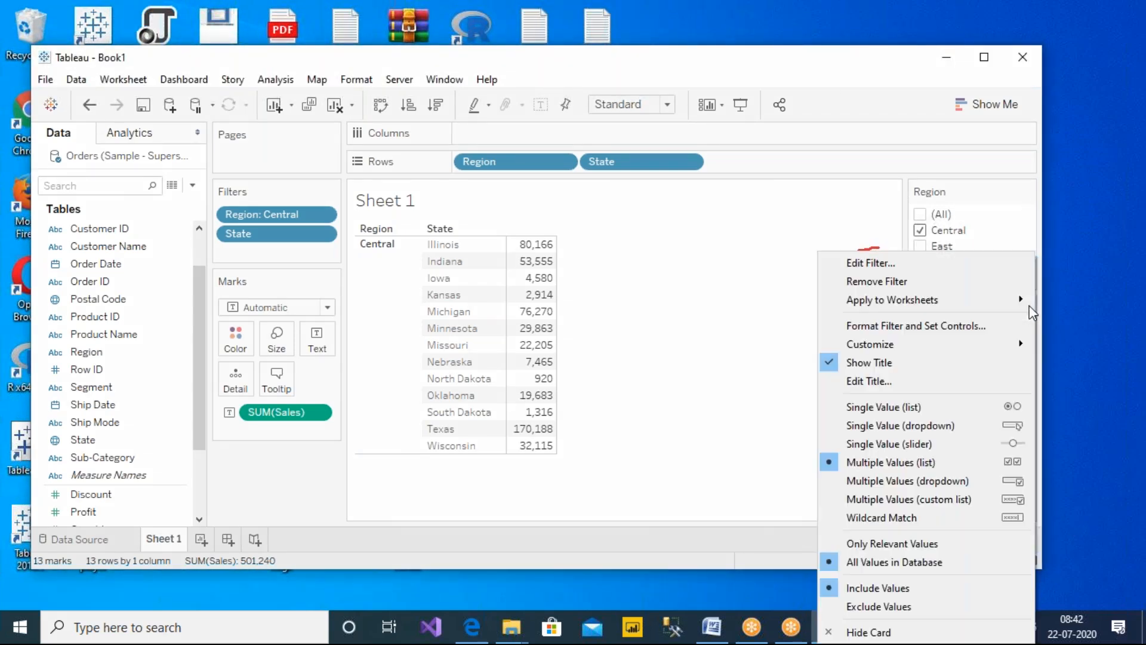
left_click(888, 544)
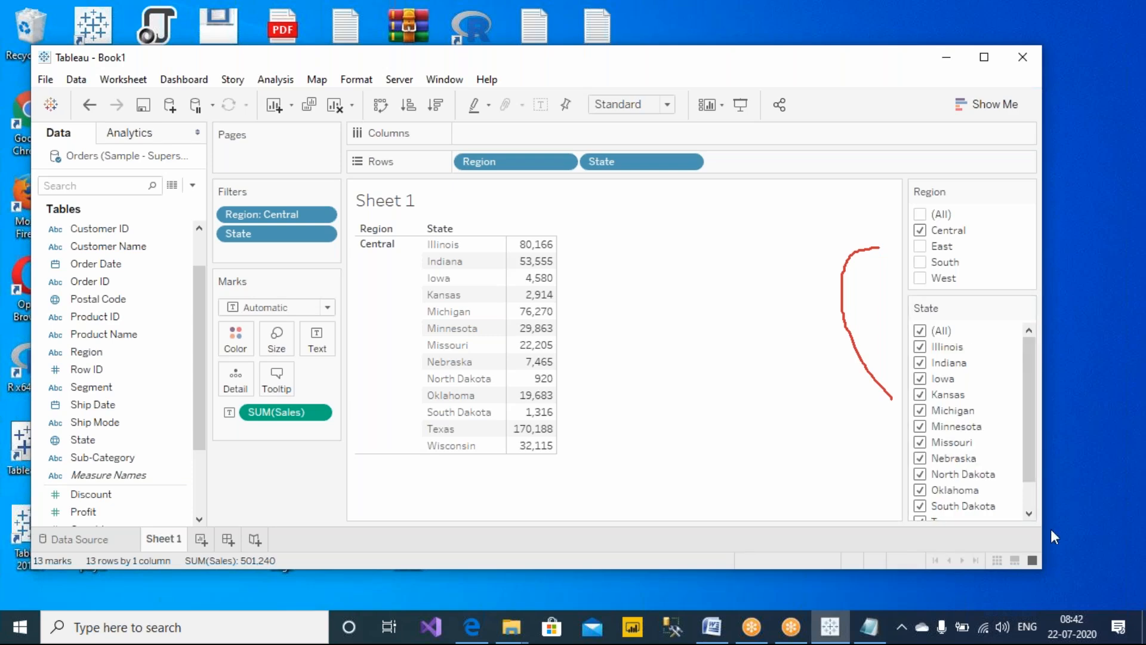
Enlarge the window and switch the Region filter through Central and East, ending with only South selected
left_click_drag(1043, 572, 1058, 608)
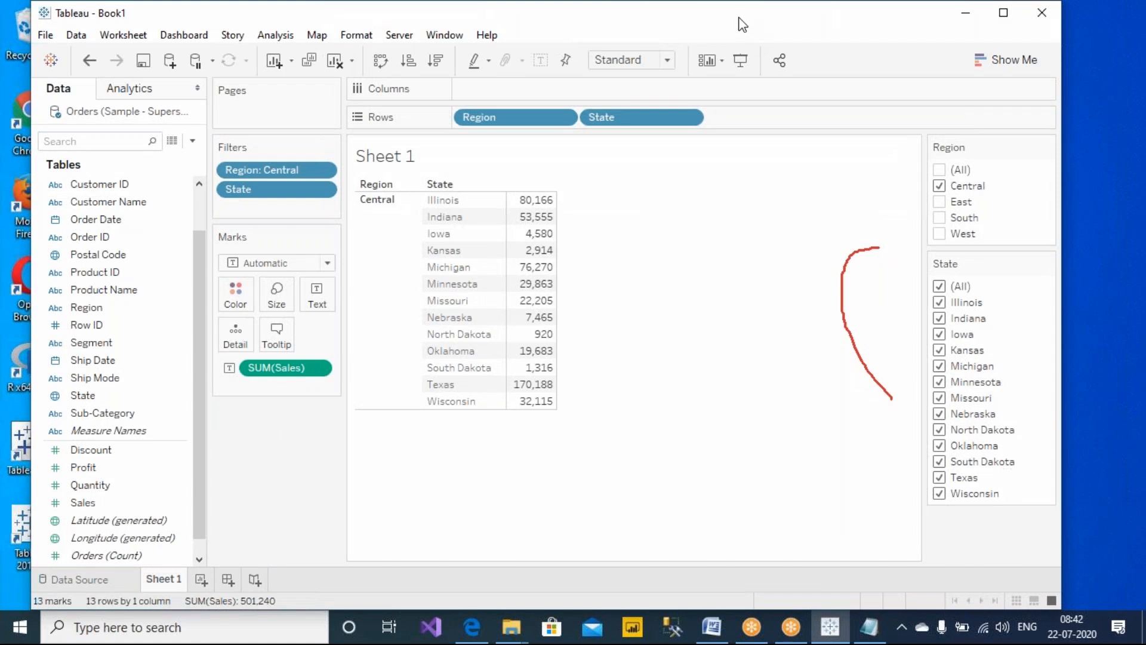
mouse_move(998, 149)
left_mouse_down()
mouse_move(1014, 202)
mouse_move(997, 234)
left_mouse_up()
mouse_move(1026, 197)
left_mouse_down()
mouse_move(1055, 210)
mouse_move(1023, 348)
mouse_move(1049, 346)
left_mouse_up()
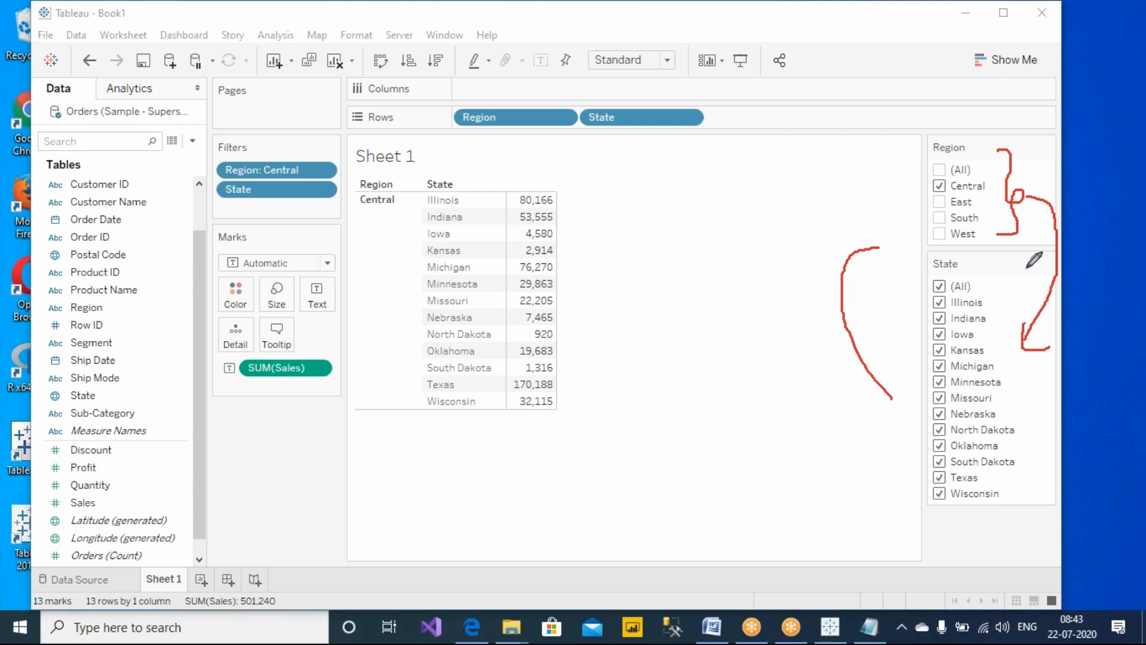
left_click_drag(881, 241, 890, 256)
mouse_move(883, 407)
left_mouse_down()
mouse_move(901, 417)
mouse_move(901, 365)
left_mouse_up()
left_click(779, 123)
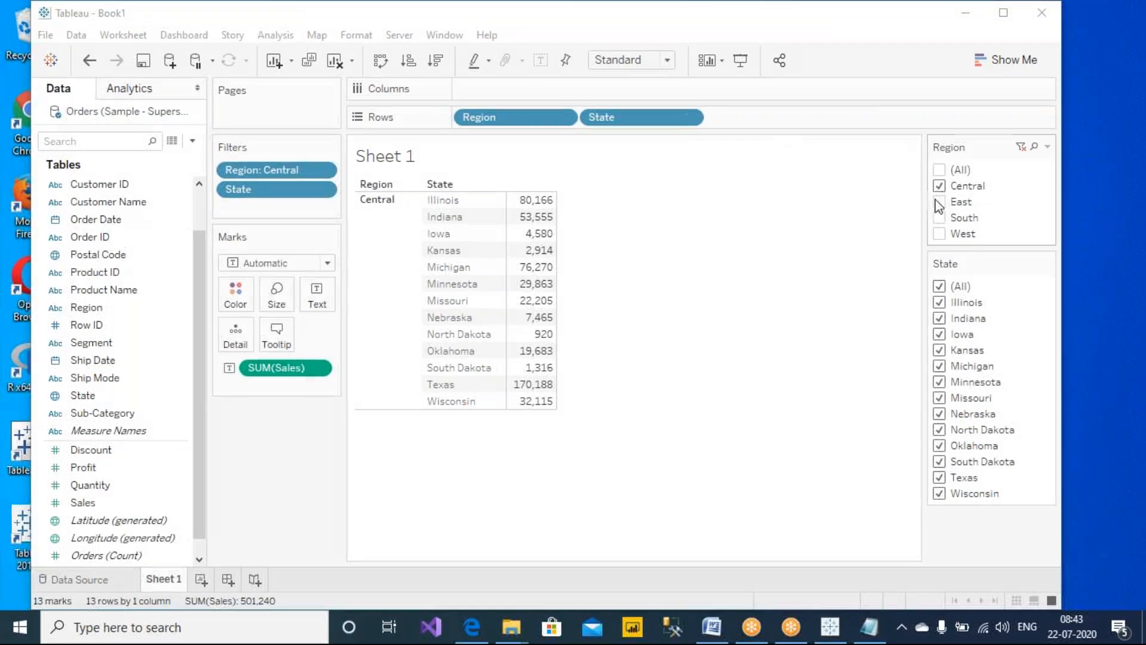
left_click(939, 186)
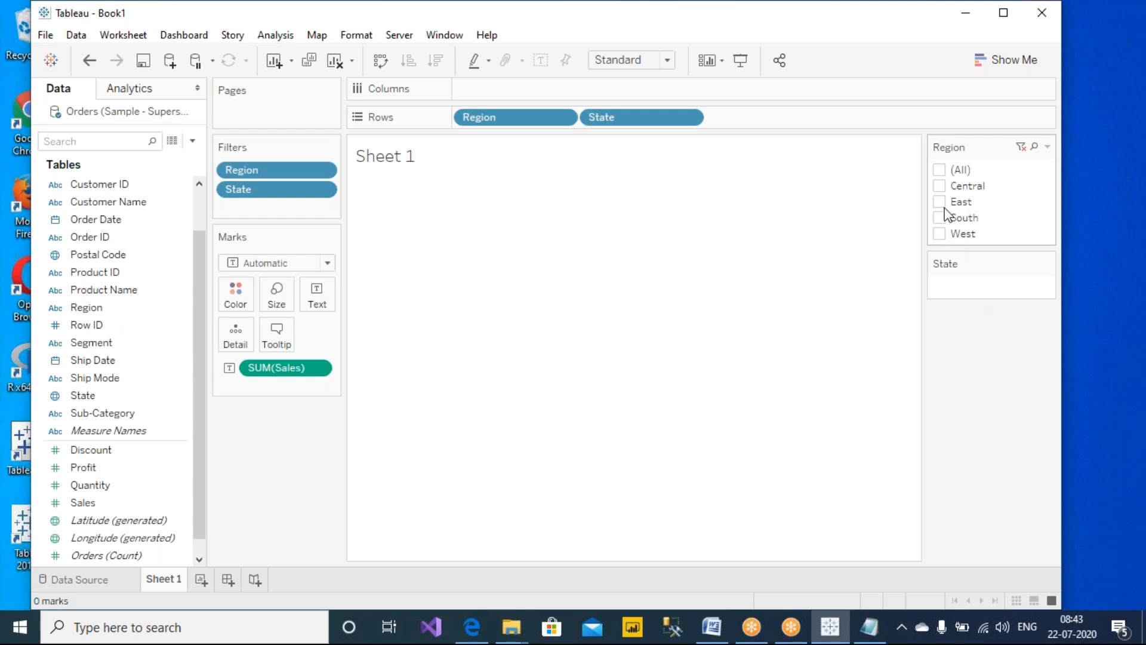
left_click(940, 186)
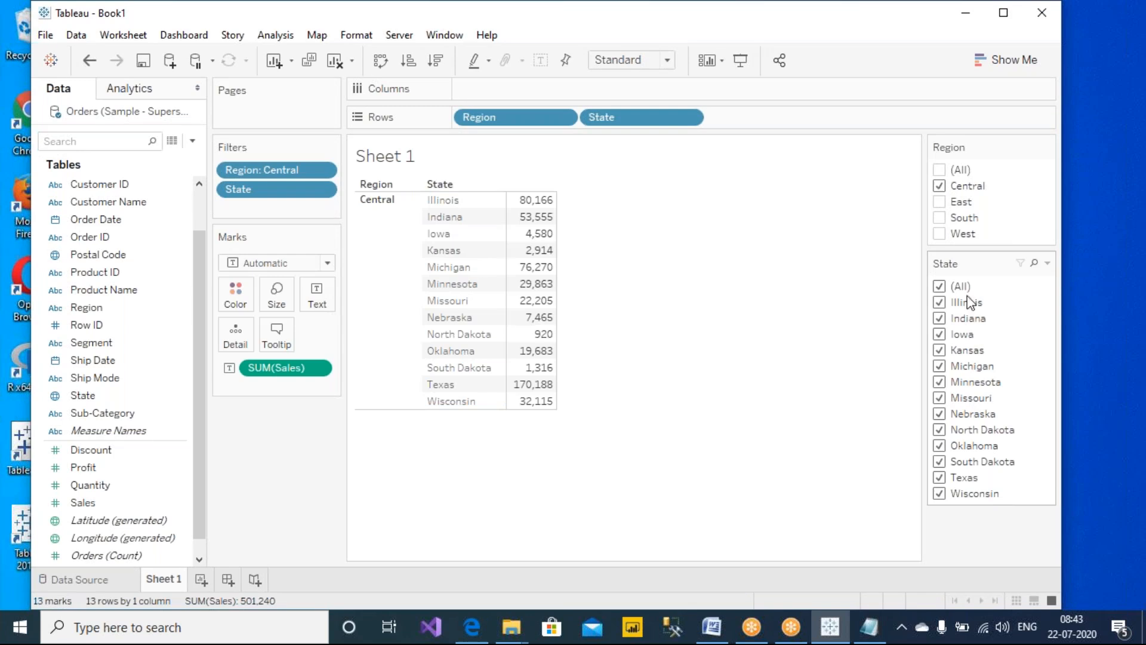
left_click(940, 189)
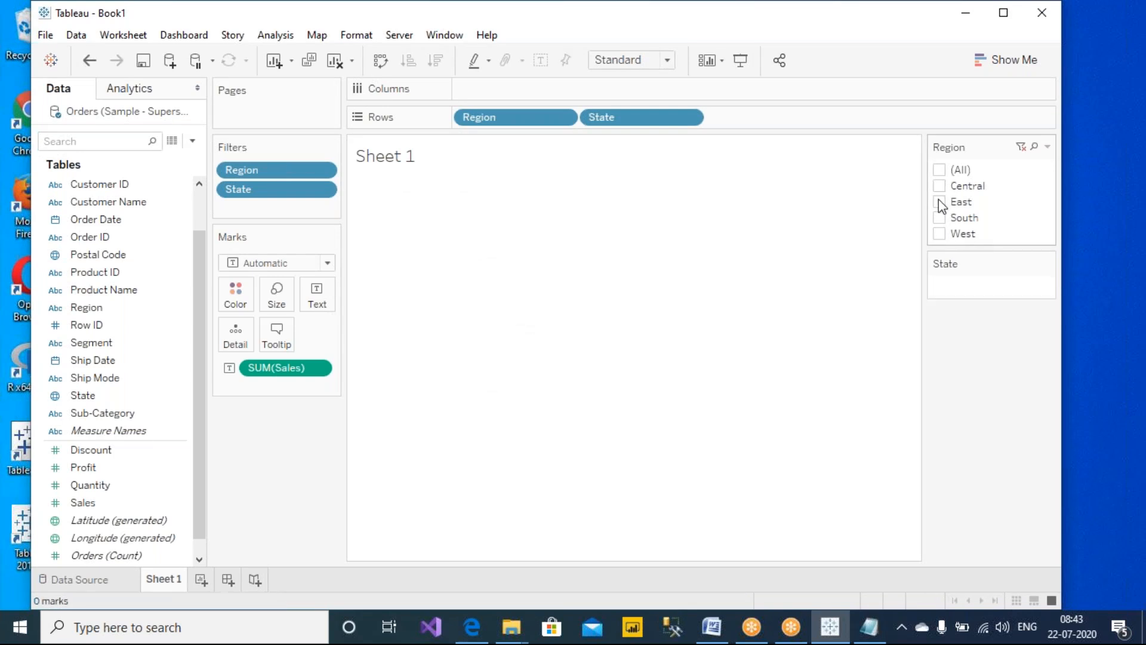
left_click(938, 201)
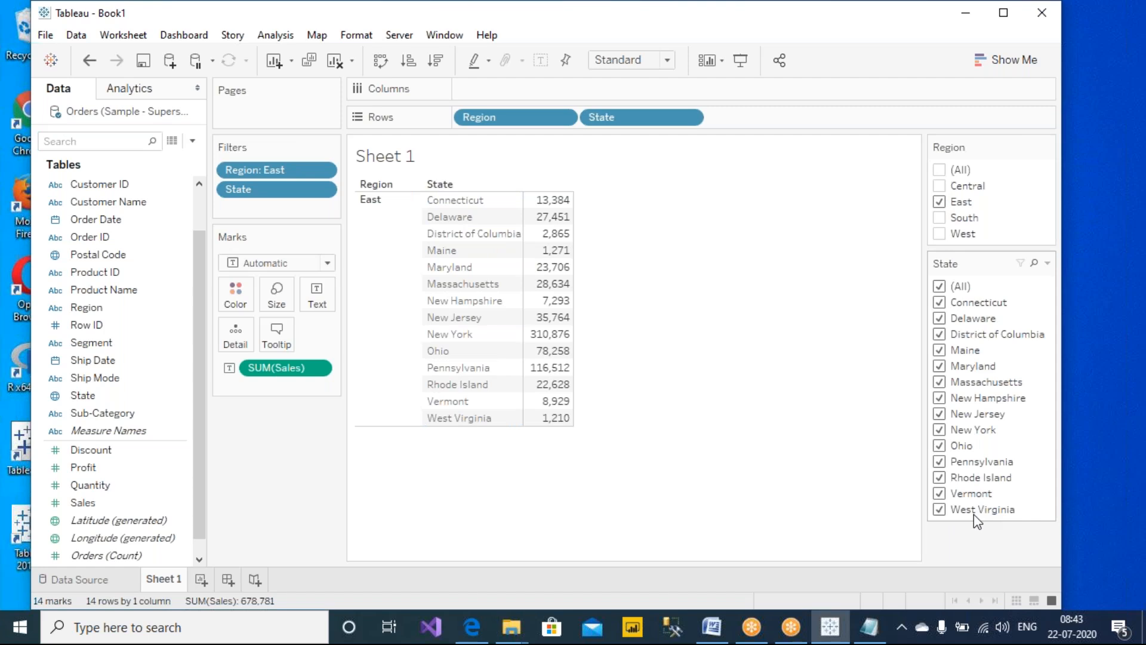
left_click(938, 201)
left_click(939, 218)
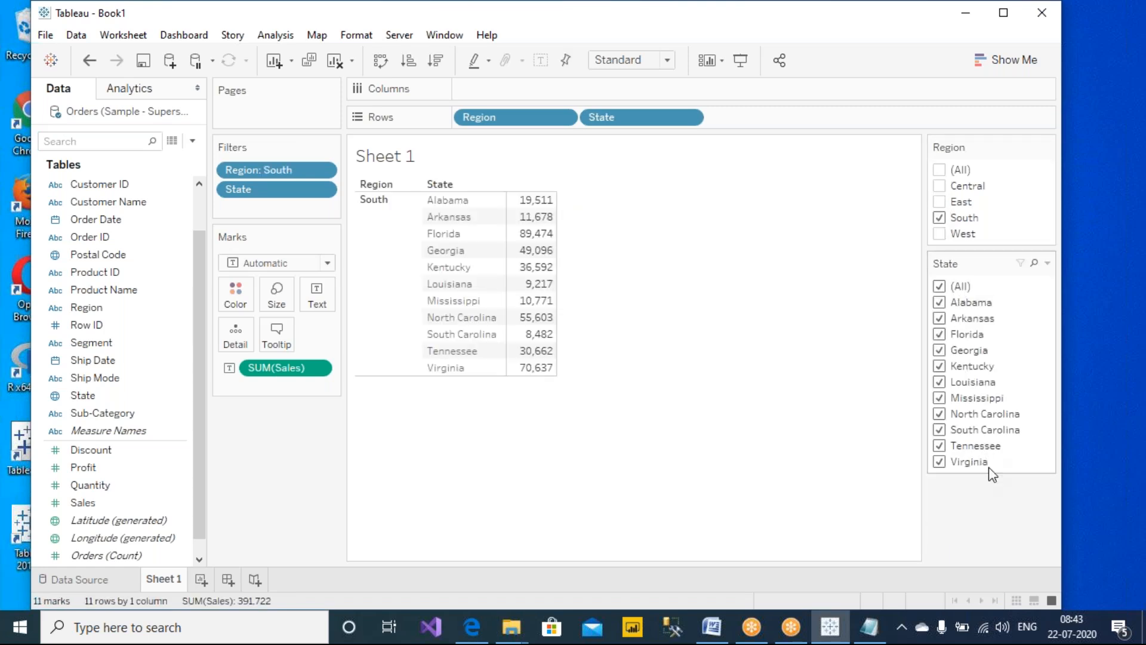
Open the State filter card's options menu to review its value settings
left_click(1054, 263)
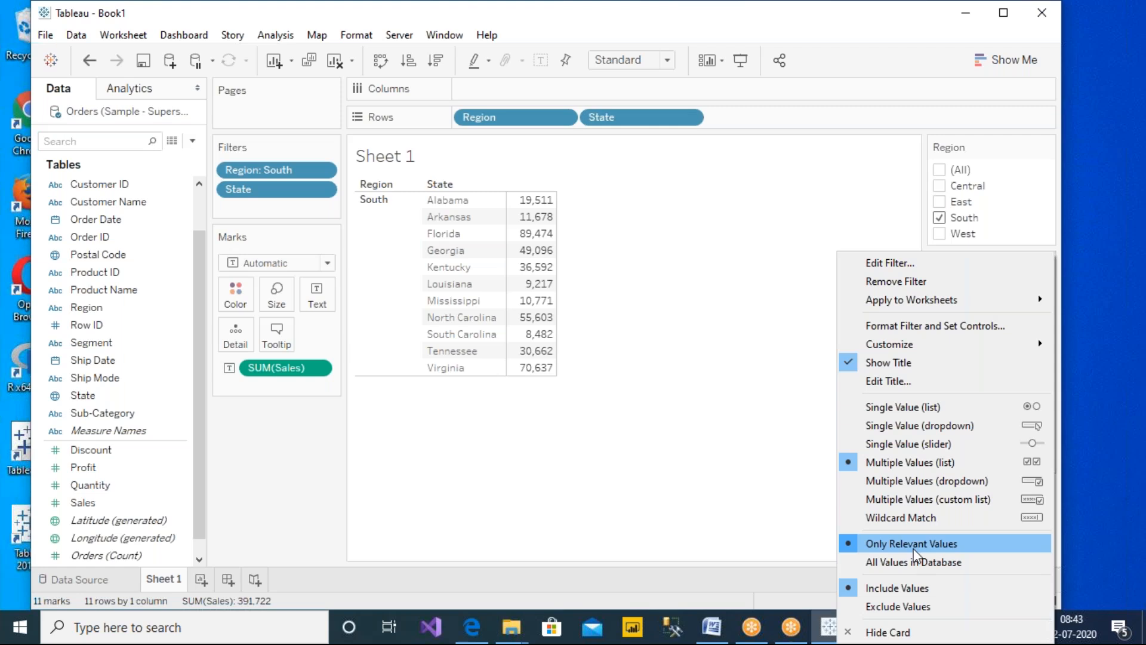
left_click(680, 485)
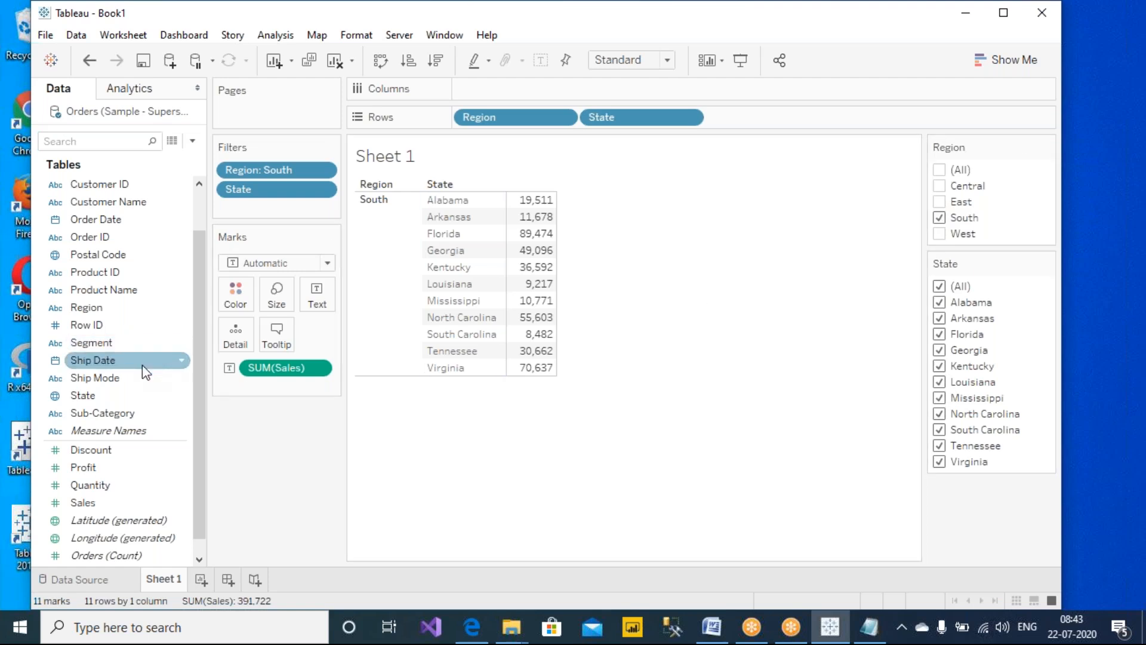
Add City to Rows and show its quick filter card below the State card
scroll(149, 340, "up", 2)
left_click_drag(91, 202, 758, 113)
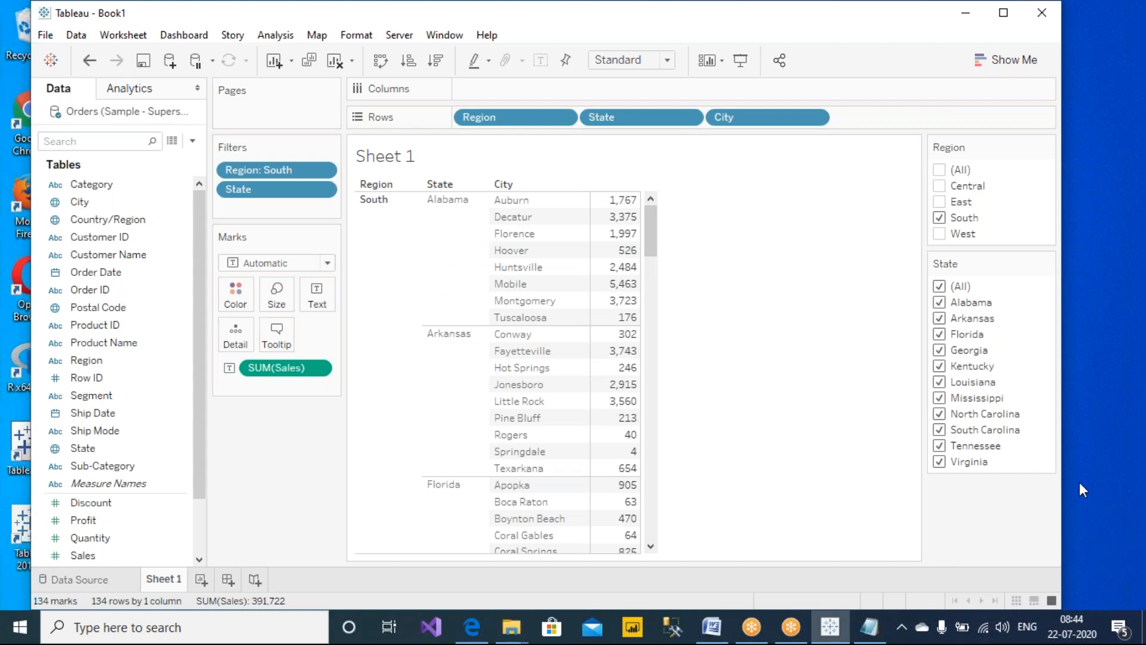
right_click(768, 114)
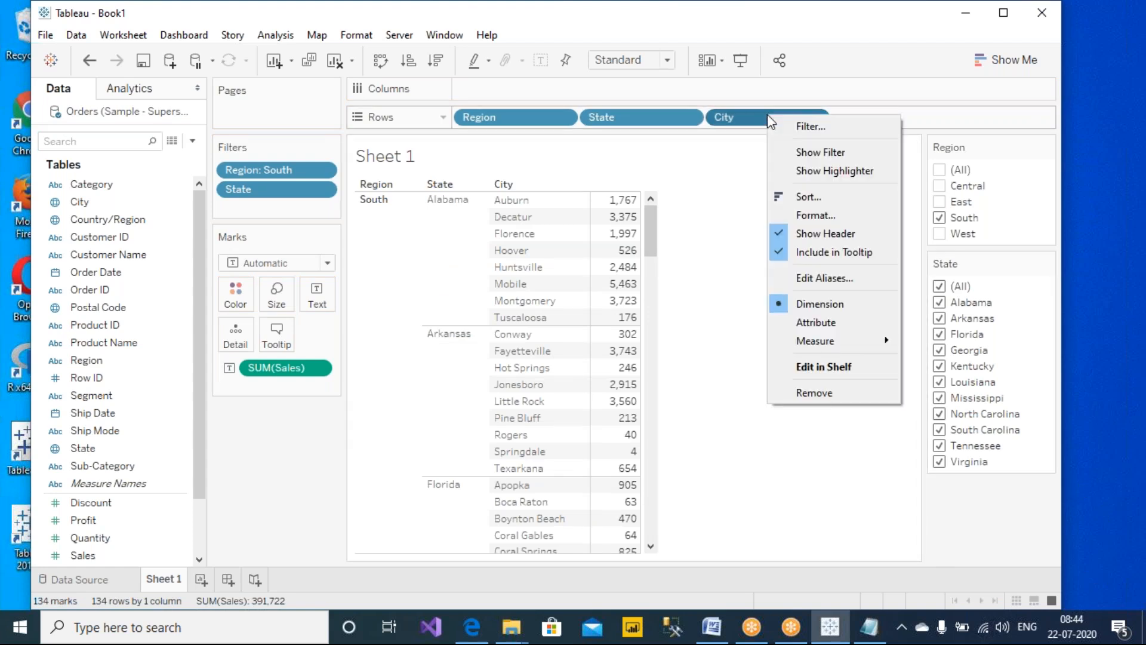
left_click(841, 152)
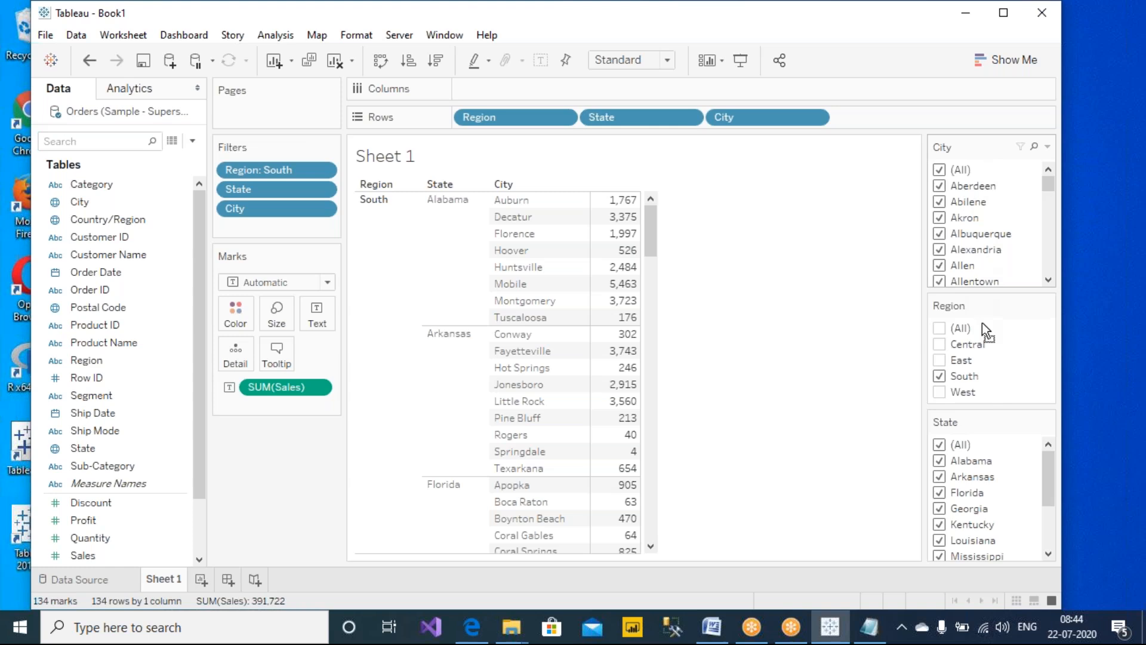
left_click_drag(981, 395, 965, 573)
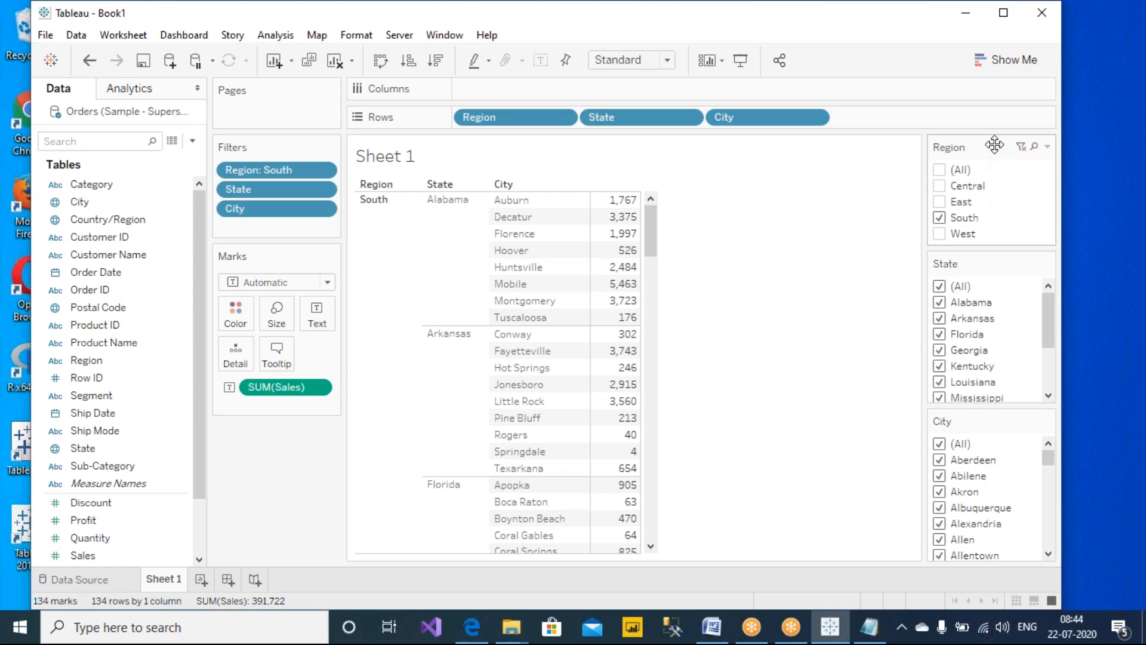
Set the Region filter back to Central and filter the State card to Wisconsin only
left_click(939, 217)
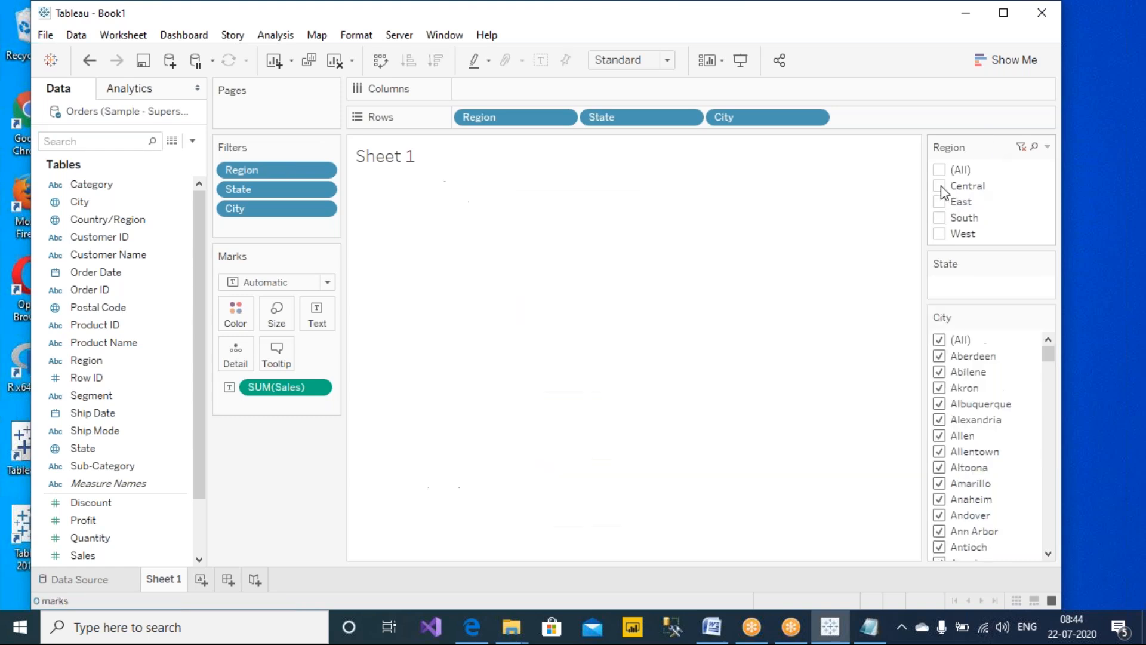
left_click(939, 185)
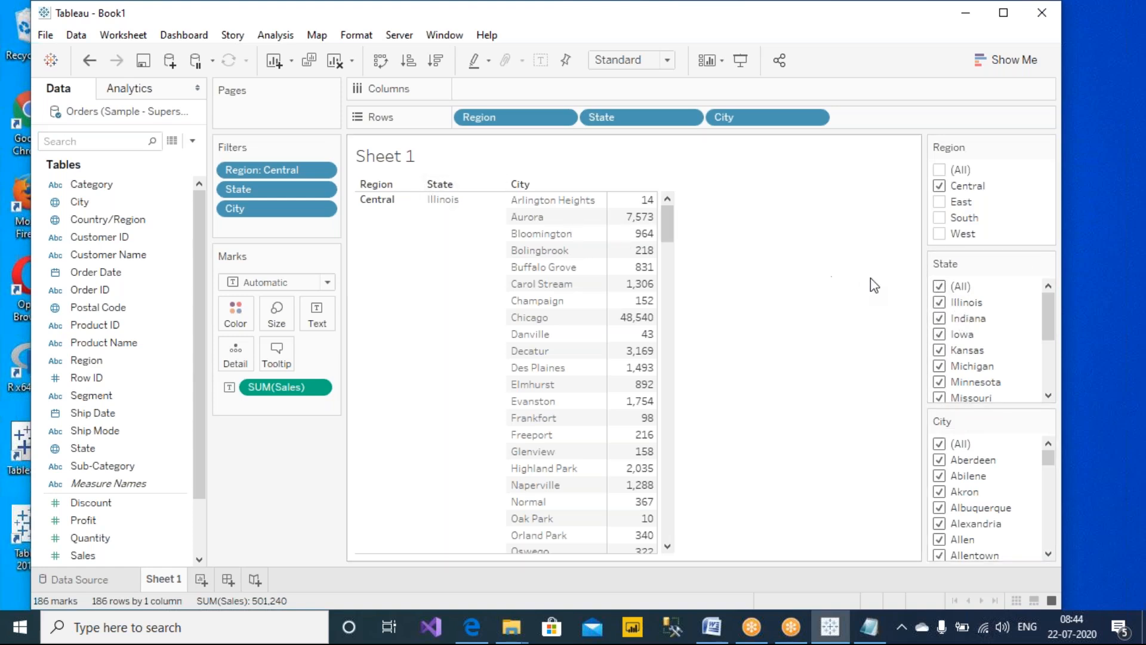
left_click(940, 288)
left_click(940, 304)
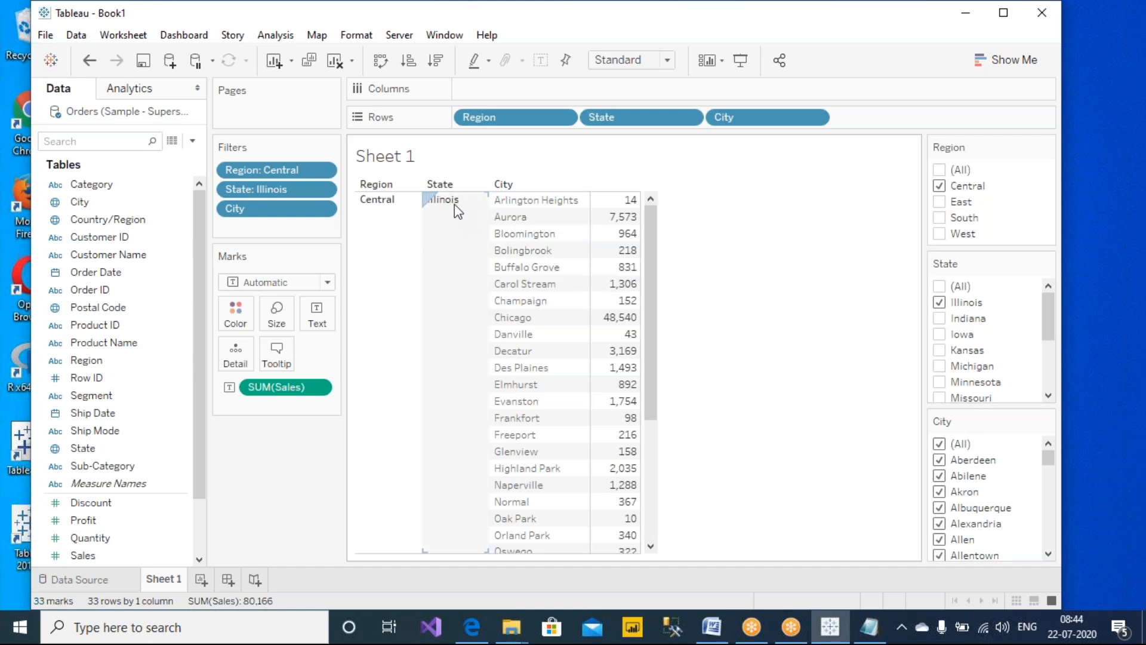
left_click(940, 303)
scroll(946, 368, "down", 3)
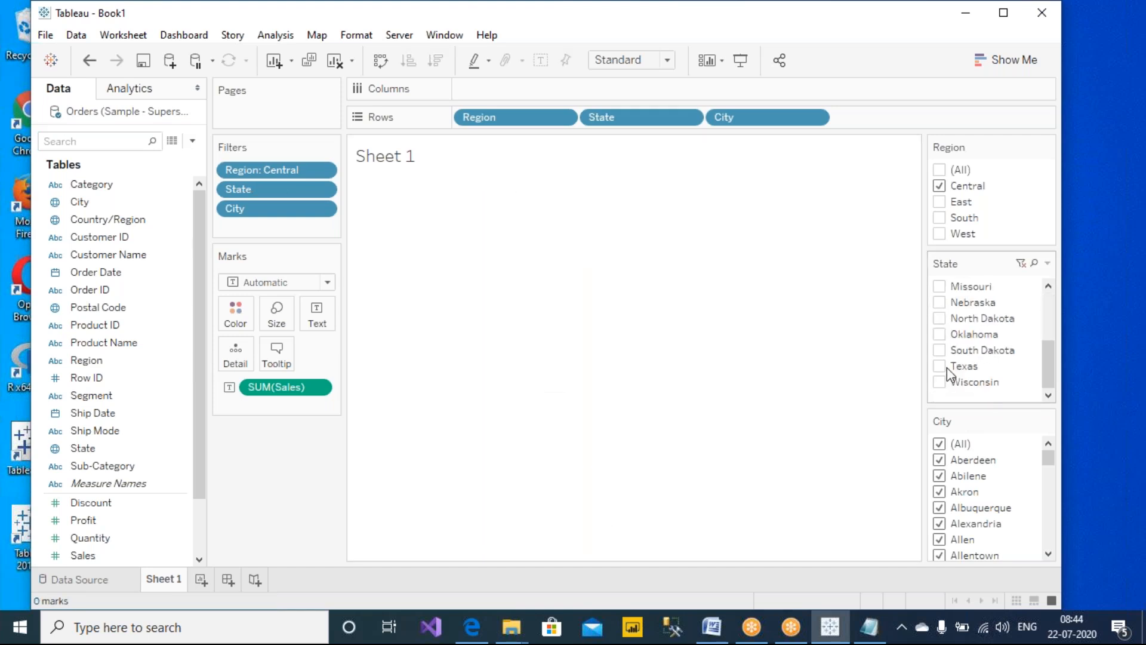
left_click(940, 381)
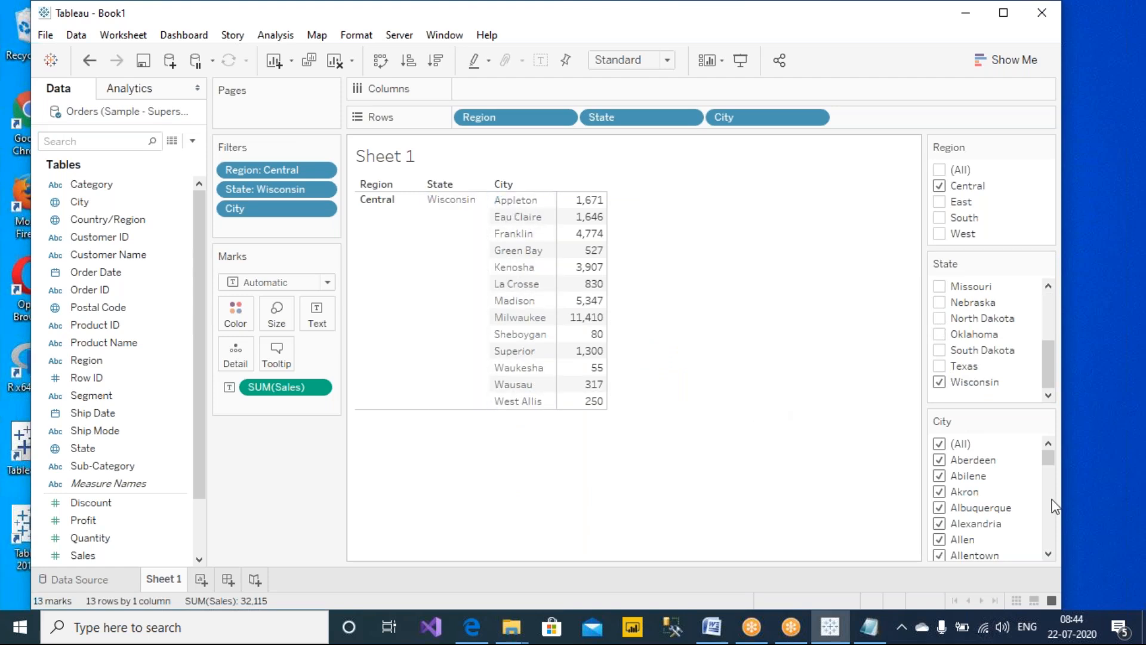
Set the City filter card to show only relevant values
mouse_move(1049, 460)
left_mouse_down()
mouse_move(1050, 556)
mouse_move(1053, 449)
left_mouse_up()
mouse_move(929, 469)
left_mouse_down()
mouse_move(874, 399)
mouse_move(893, 347)
mouse_move(915, 373)
left_mouse_up()
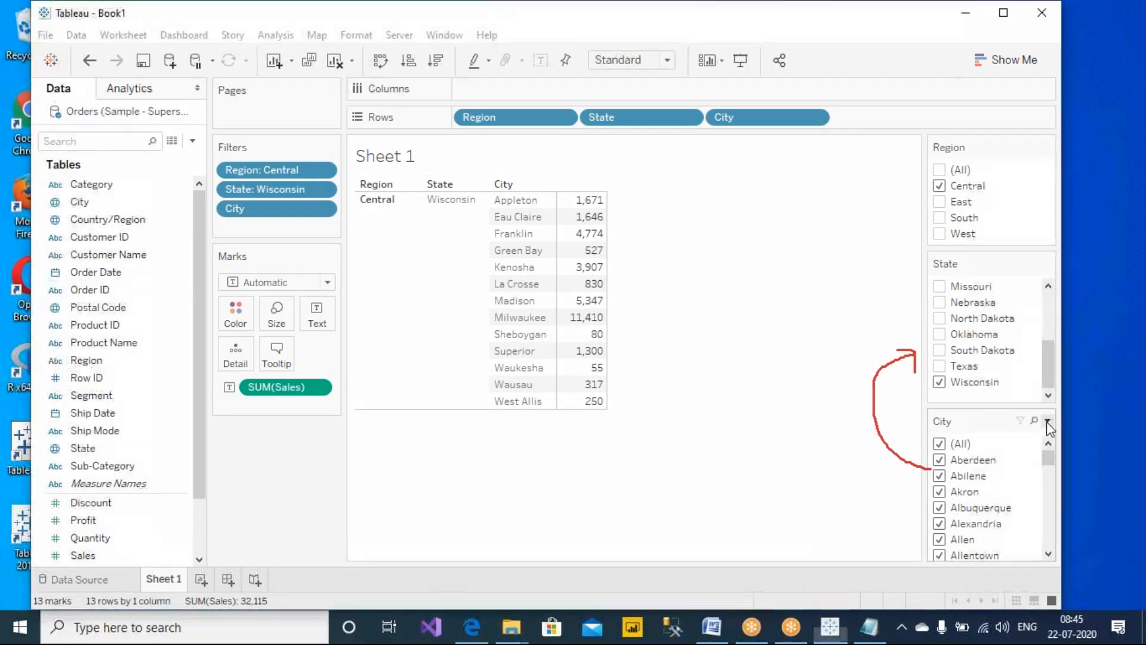
left_click(1047, 422)
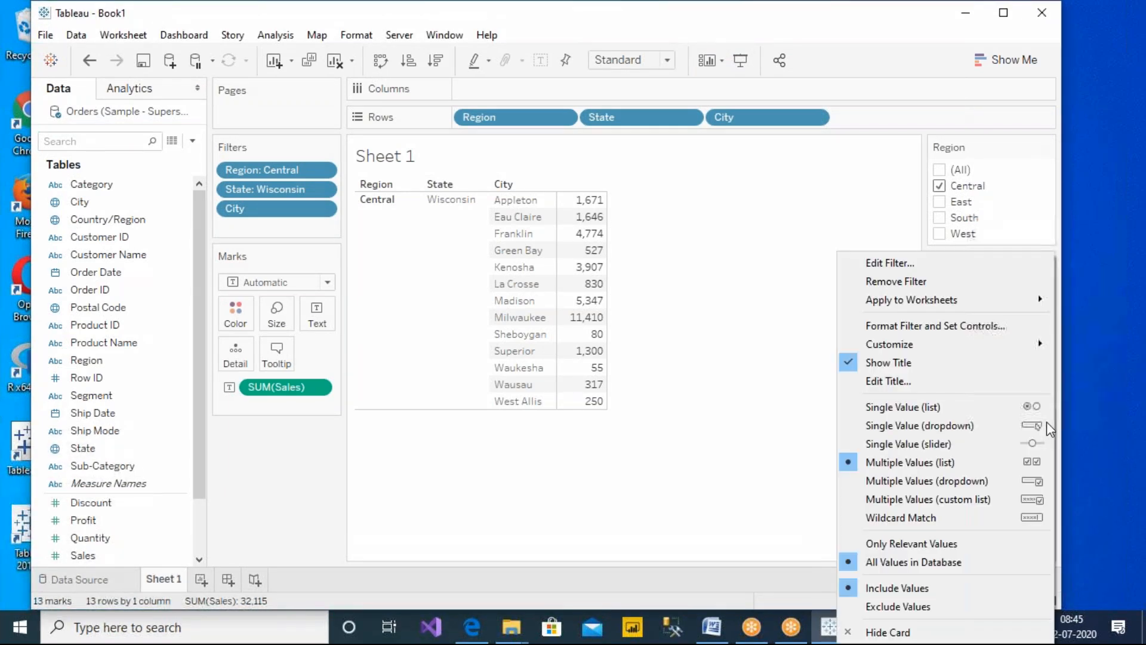
left_click(923, 544)
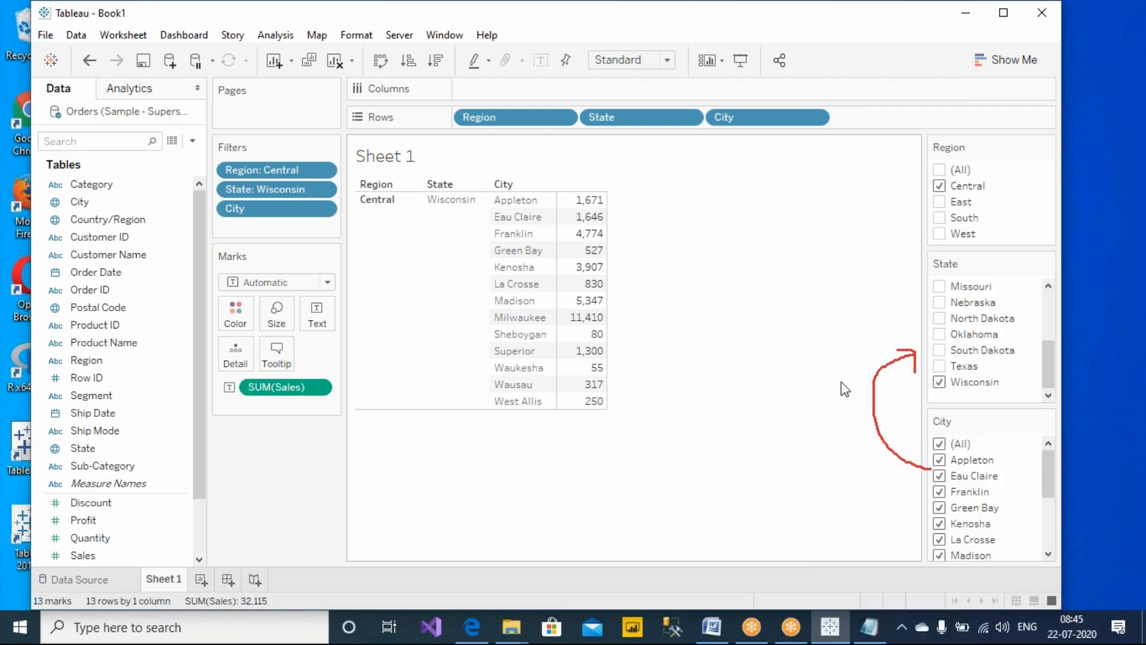
Rearrange the filter cards so City sits in its own column beside the Region and State cards
left_click_drag(955, 147, 869, 149)
left_click_drag(946, 149, 854, 254)
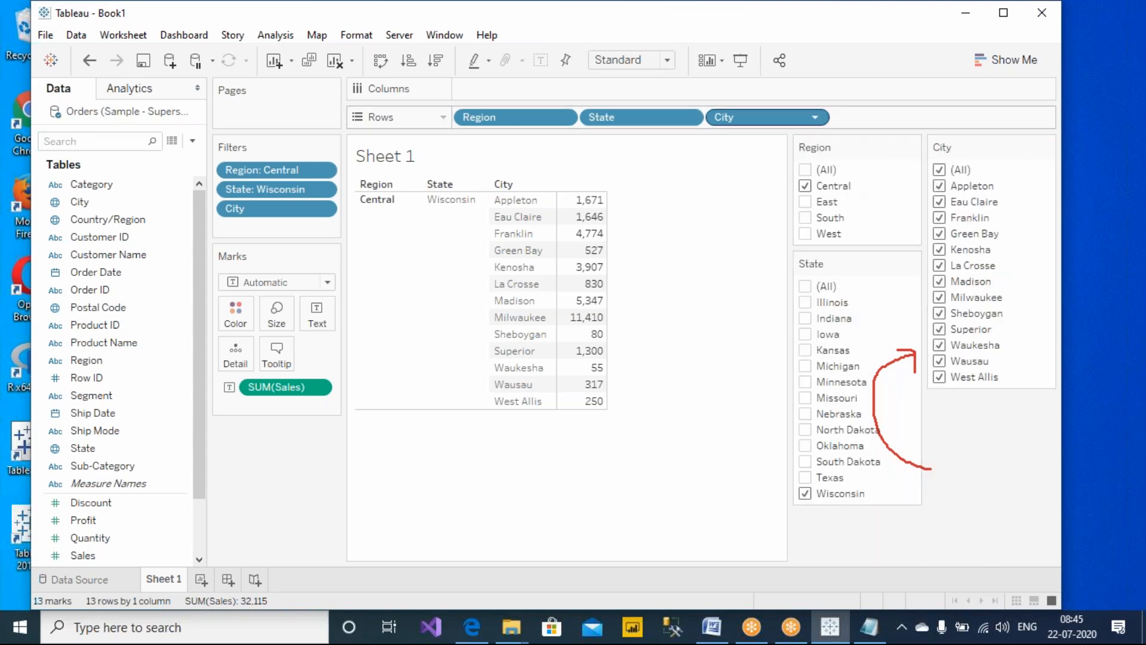
left_click(738, 13)
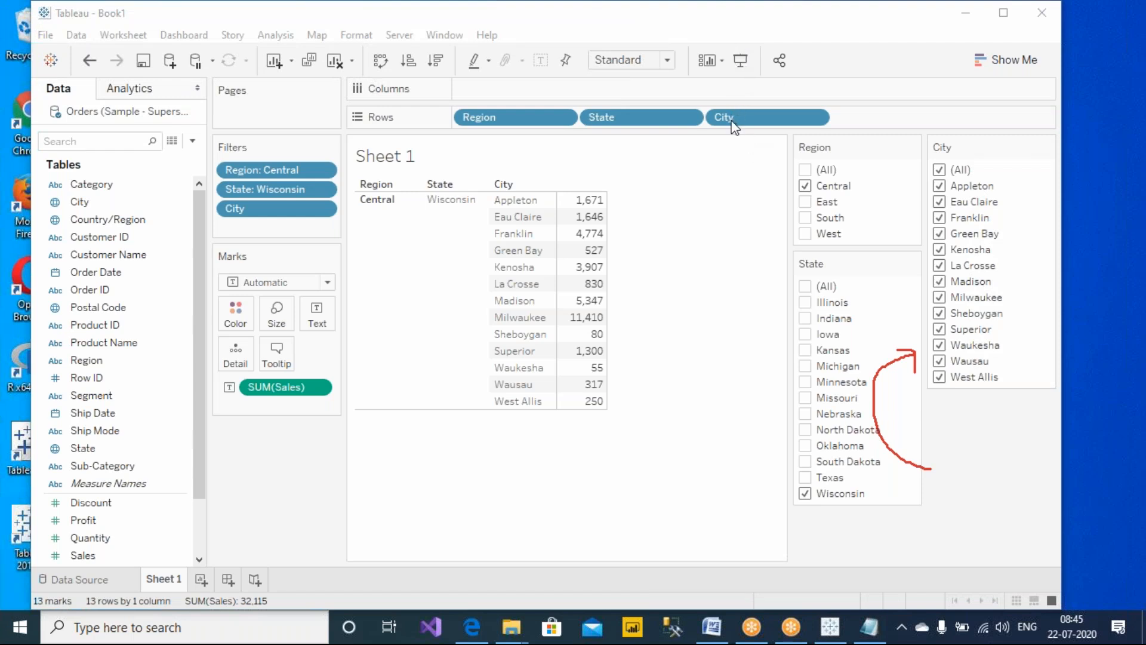
Switch the State filter from Wisconsin to Texas and clear the State selection again
mouse_move(741, 236)
left_mouse_down()
mouse_move(732, 190)
mouse_move(740, 215)
left_mouse_up()
left_click_drag(763, 328, 763, 369)
mouse_move(1055, 278)
left_mouse_down()
mouse_move(1041, 308)
mouse_move(1078, 325)
left_mouse_up()
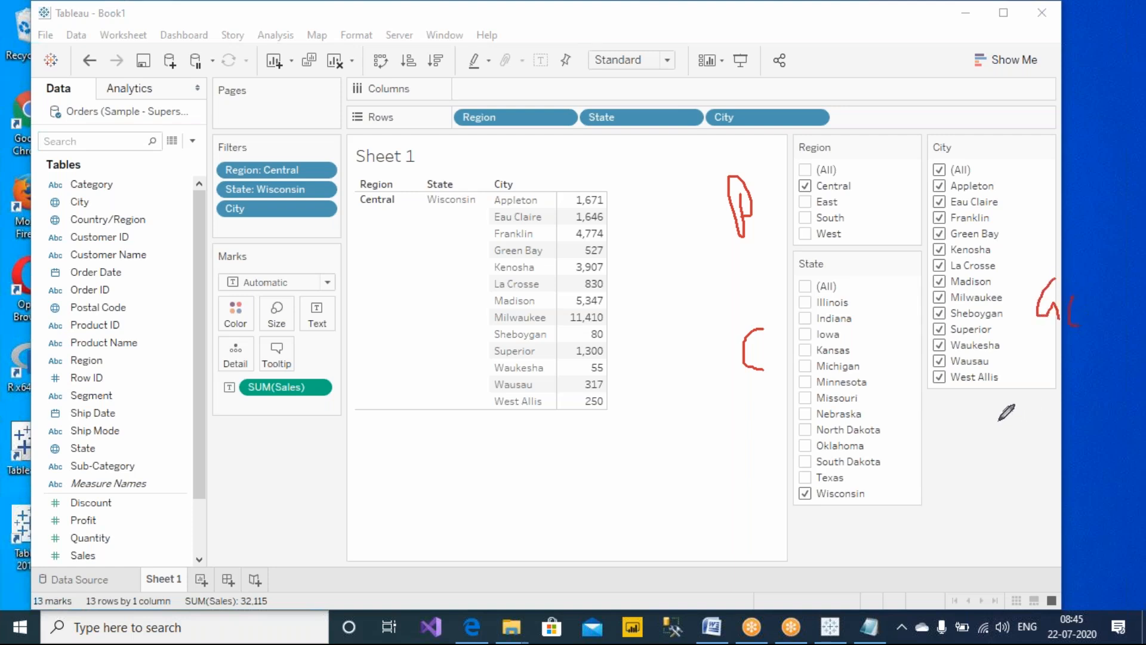
left_click(805, 493)
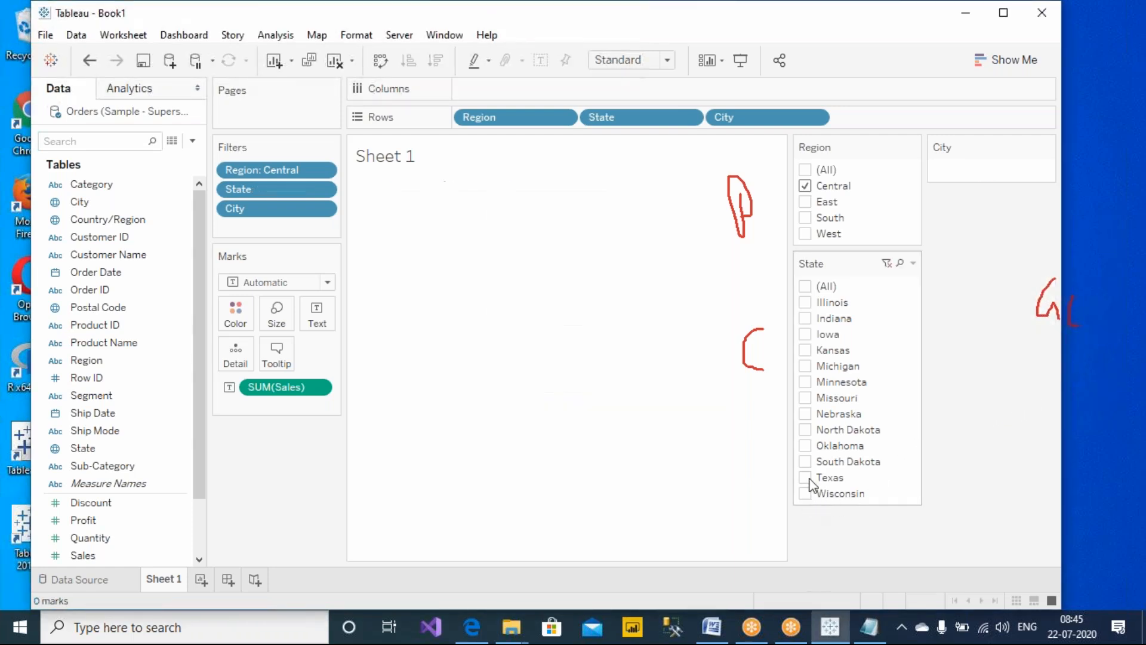
left_click(809, 478)
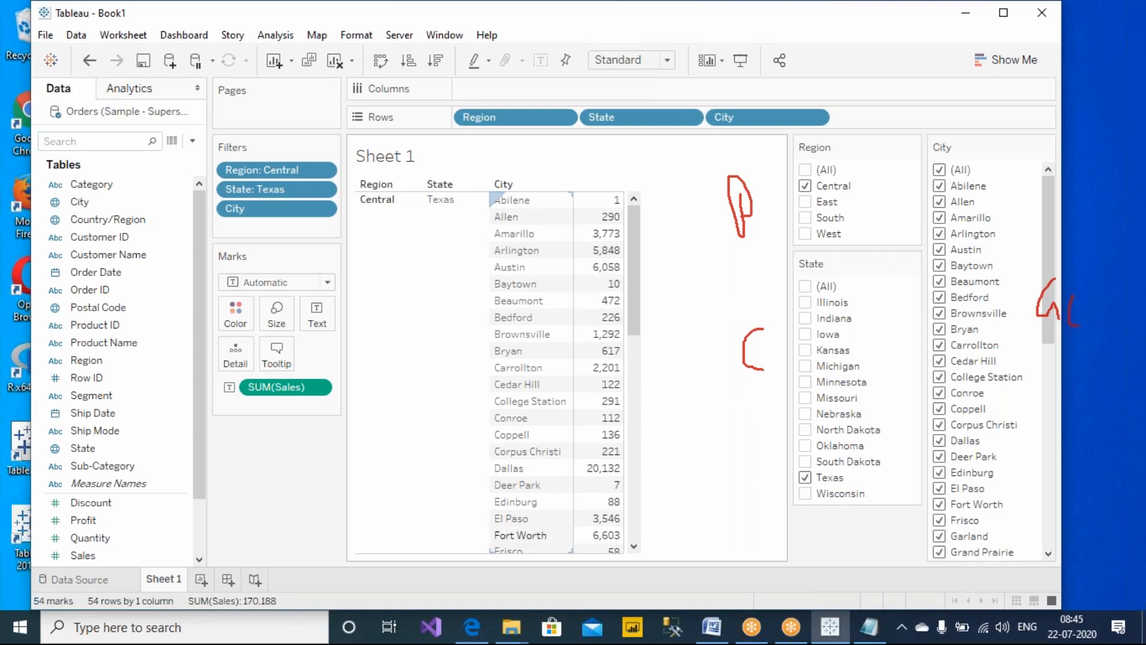
left_click(805, 477)
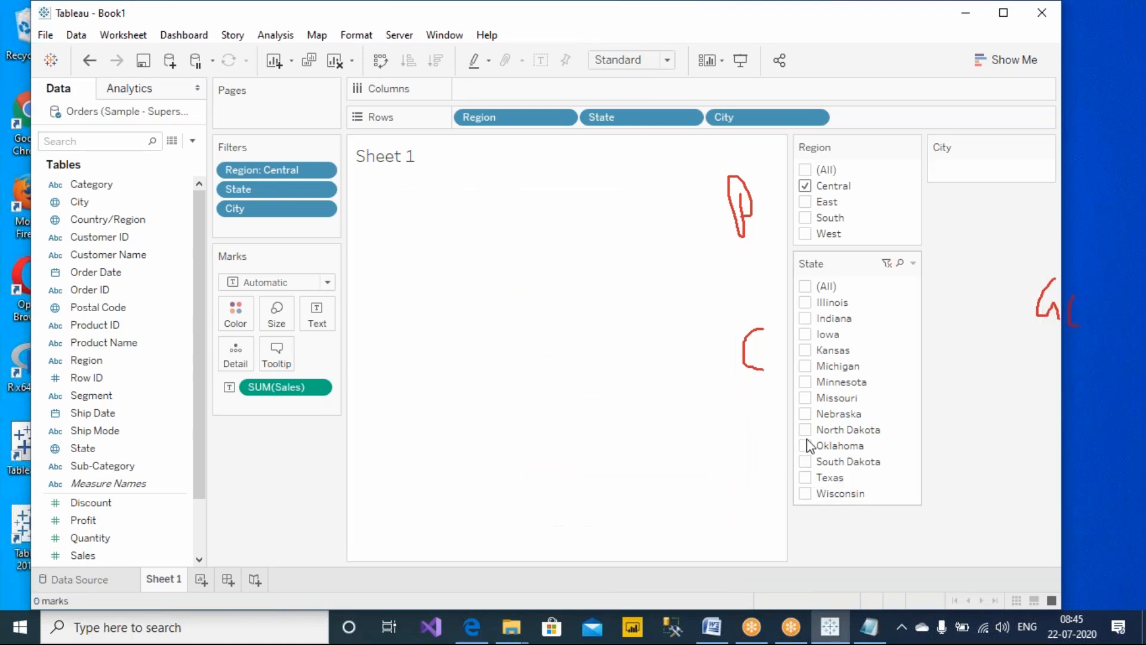
Filter the State card to Missouri and check the City card's filter options
left_click(806, 398)
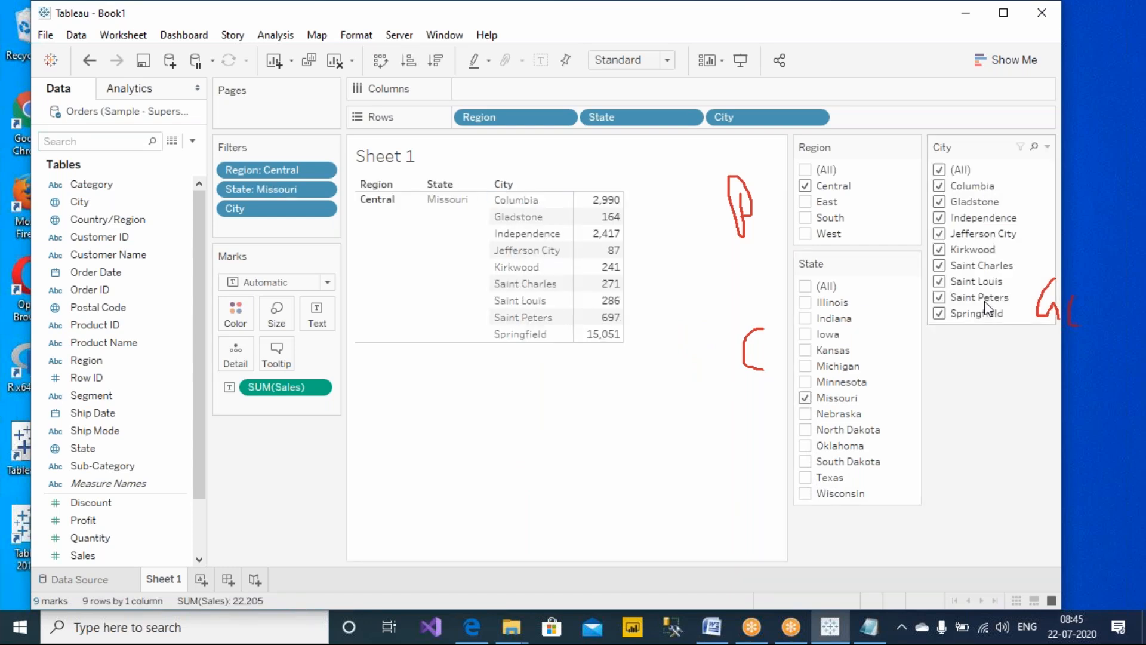
left_click(1048, 146)
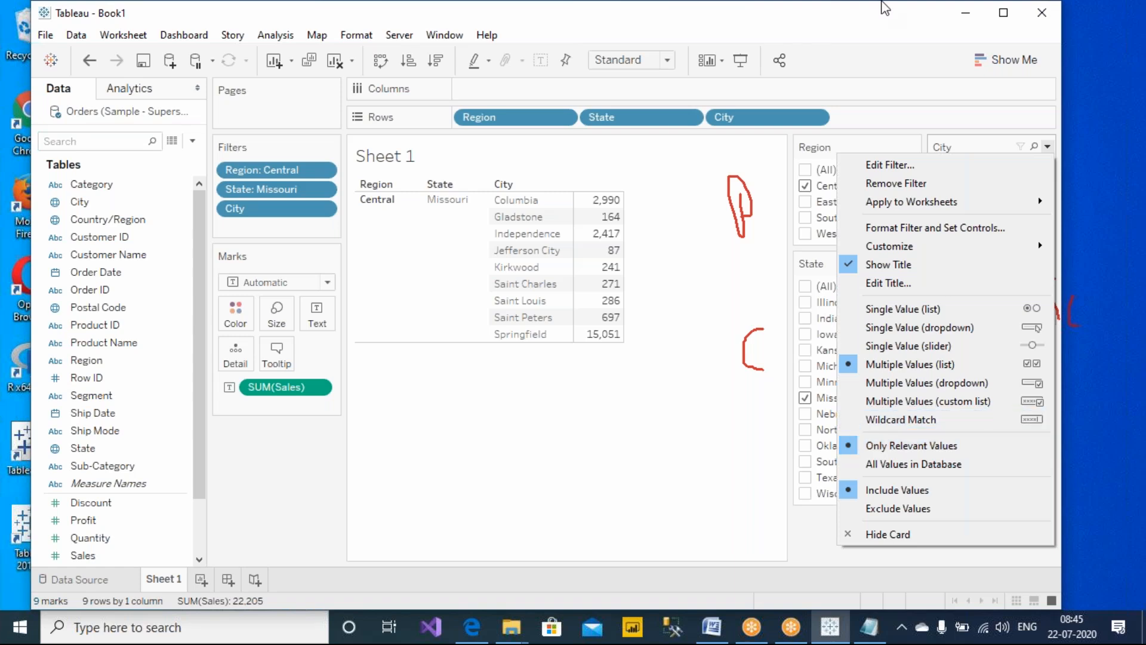
left_click(794, 28)
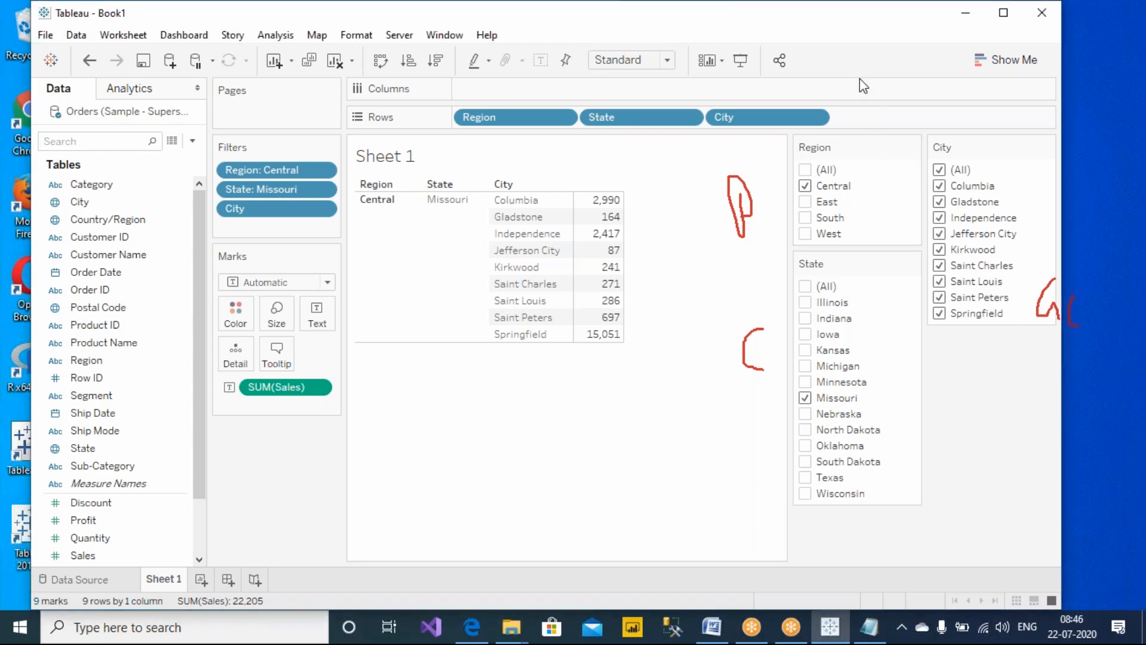
Switch to Notepad and number the cascading filter note as 6)
left_click(869, 626)
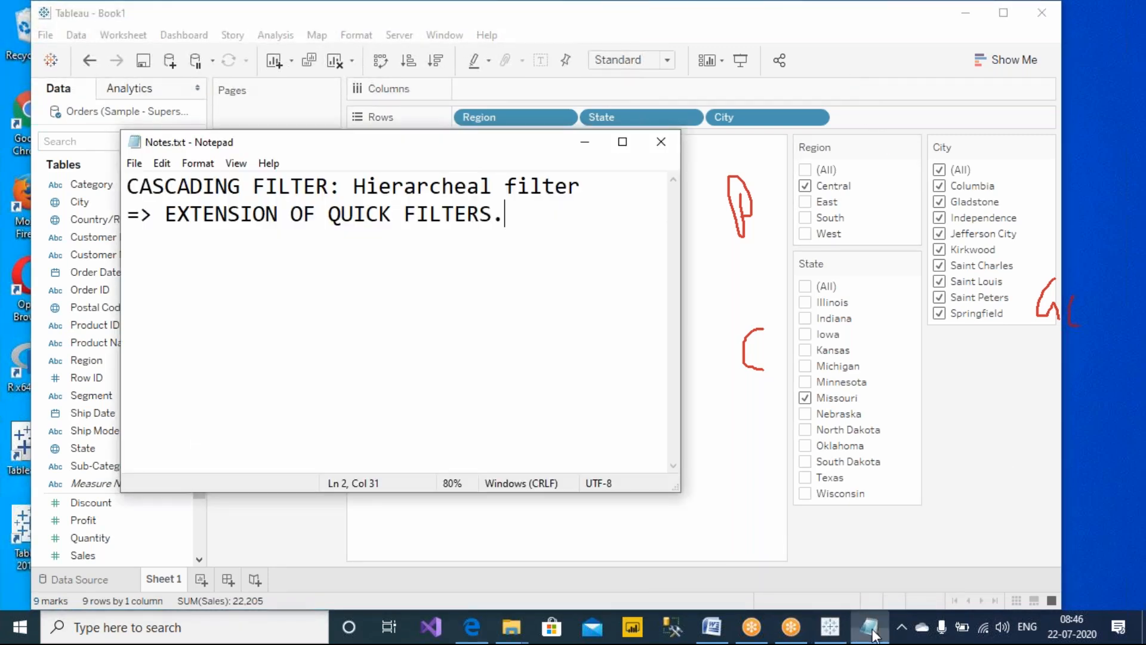
left_click(126, 190)
type("6)")
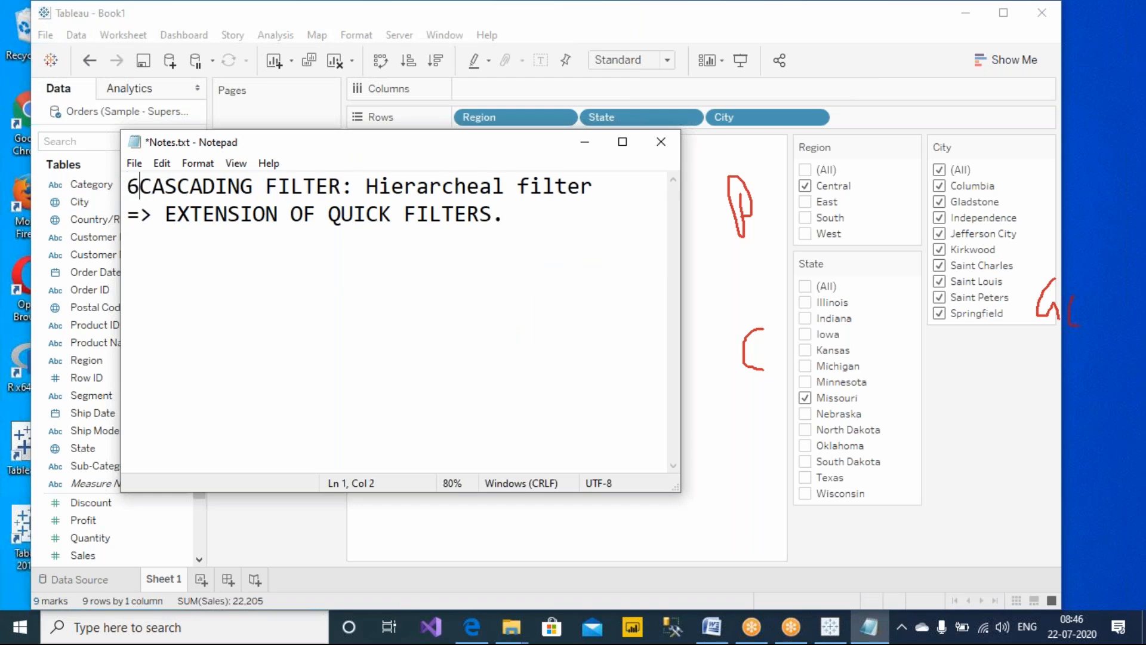
left_click(588, 244)
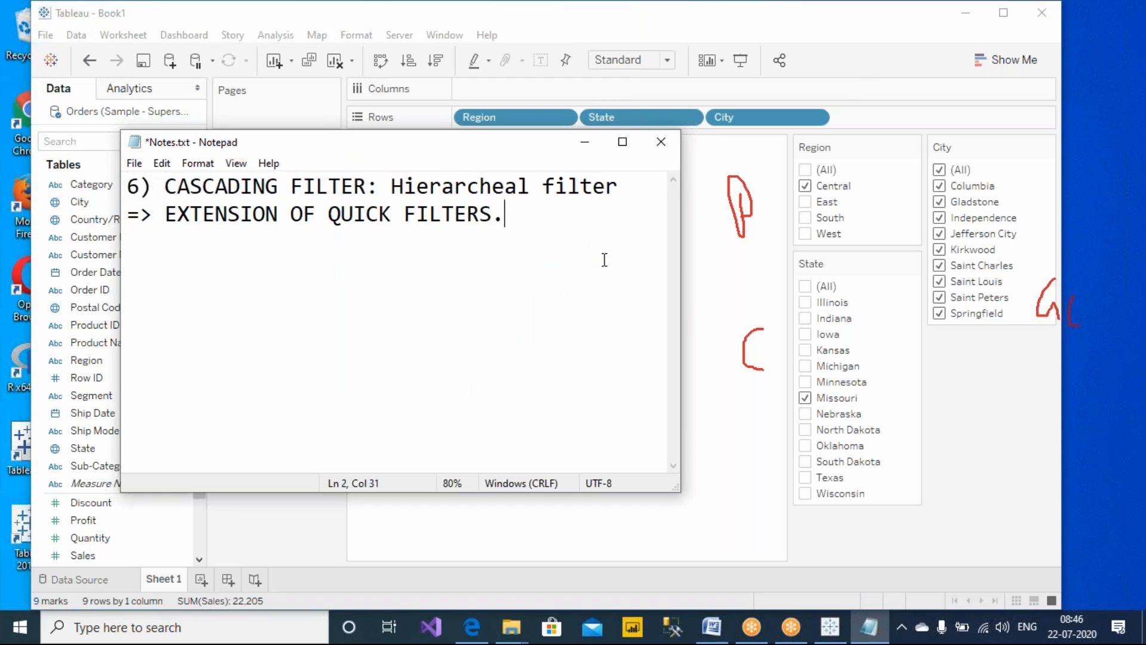
Add a new note line '7)* CONTEXT FILTER:' and save the notes file
key("Return")
key("Return")
type("7) *")
key("ctrl+s")
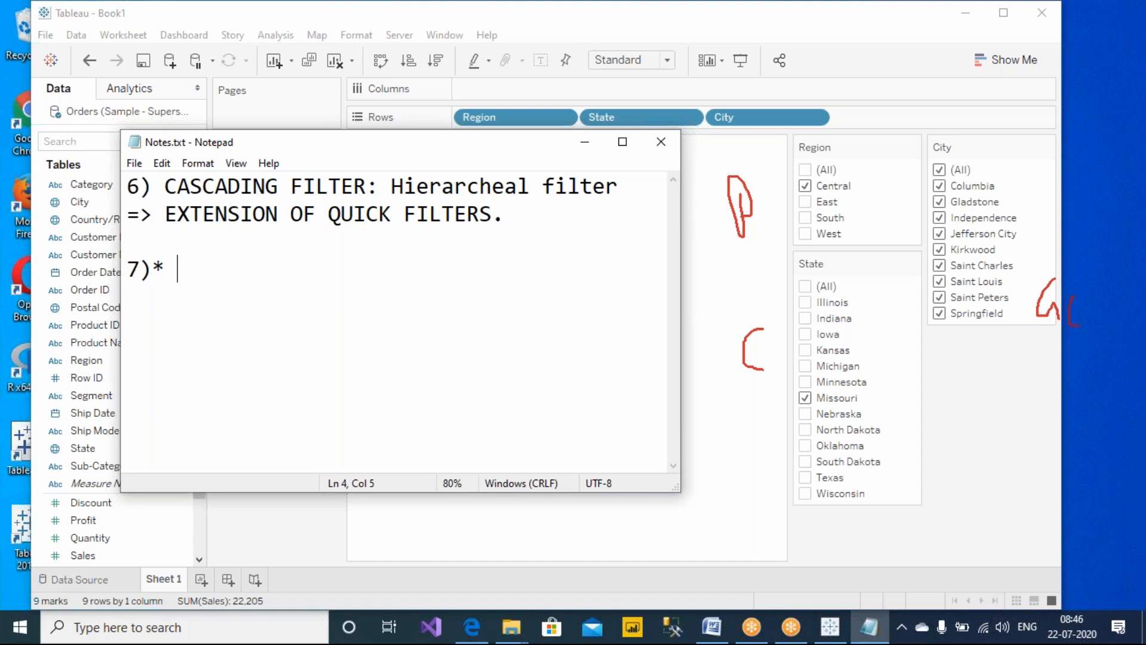
type("CONTEXT FILTER:")
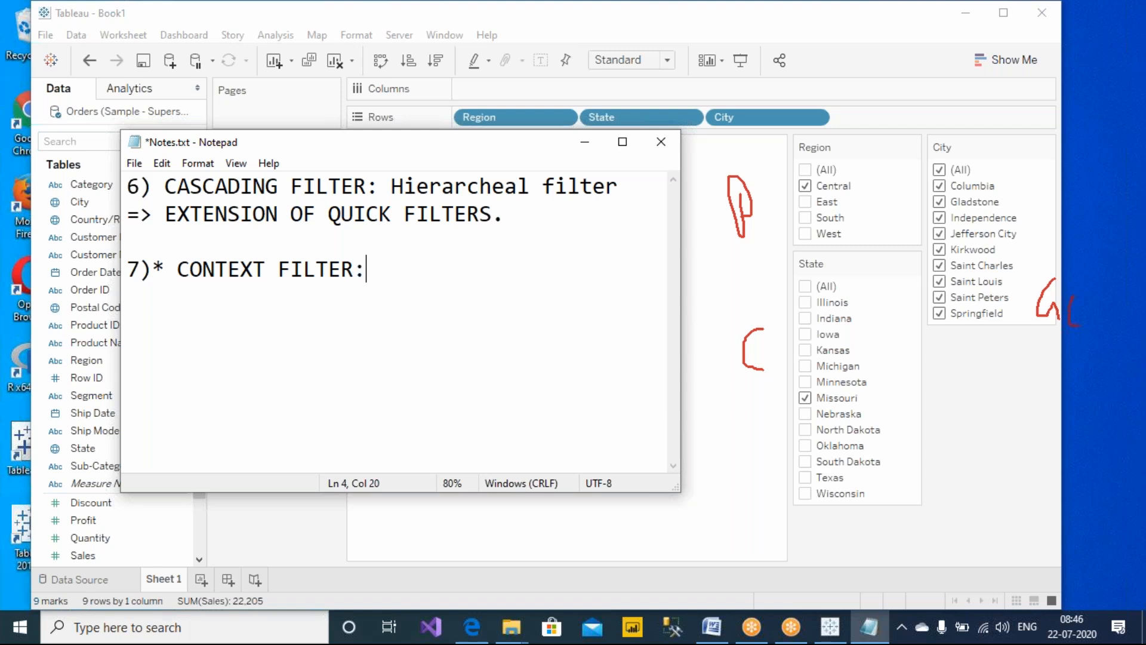
key("ctrl+s")
Return to Tableau and add a new worksheet, Sheet 2
left_click(725, 10)
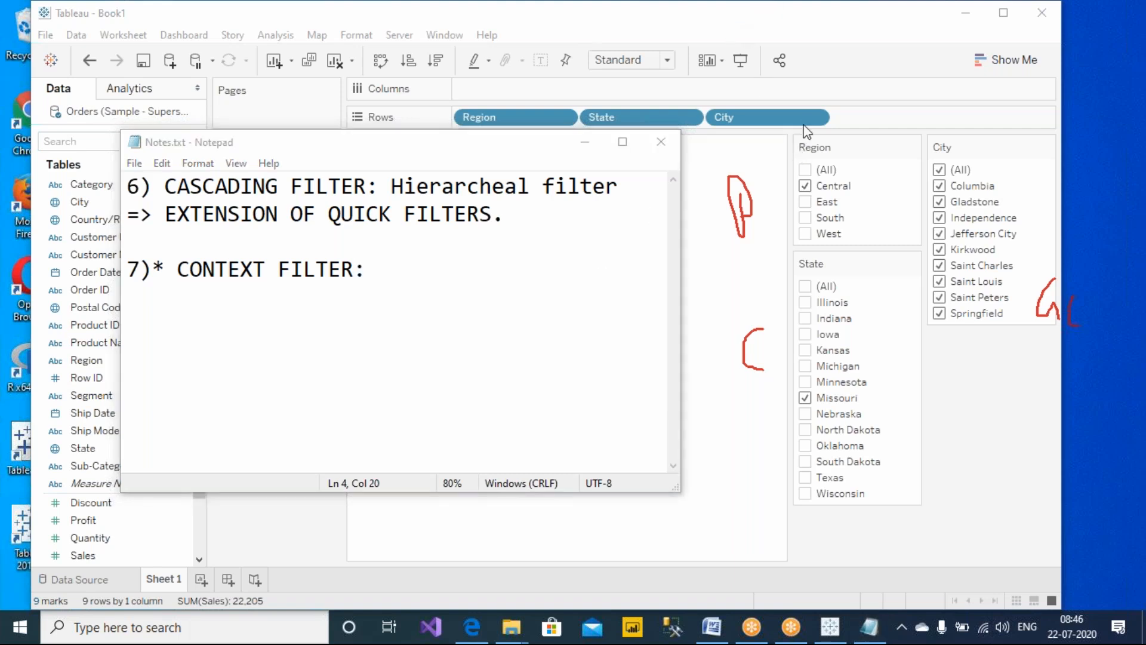
left_click(800, 125)
left_click(199, 585)
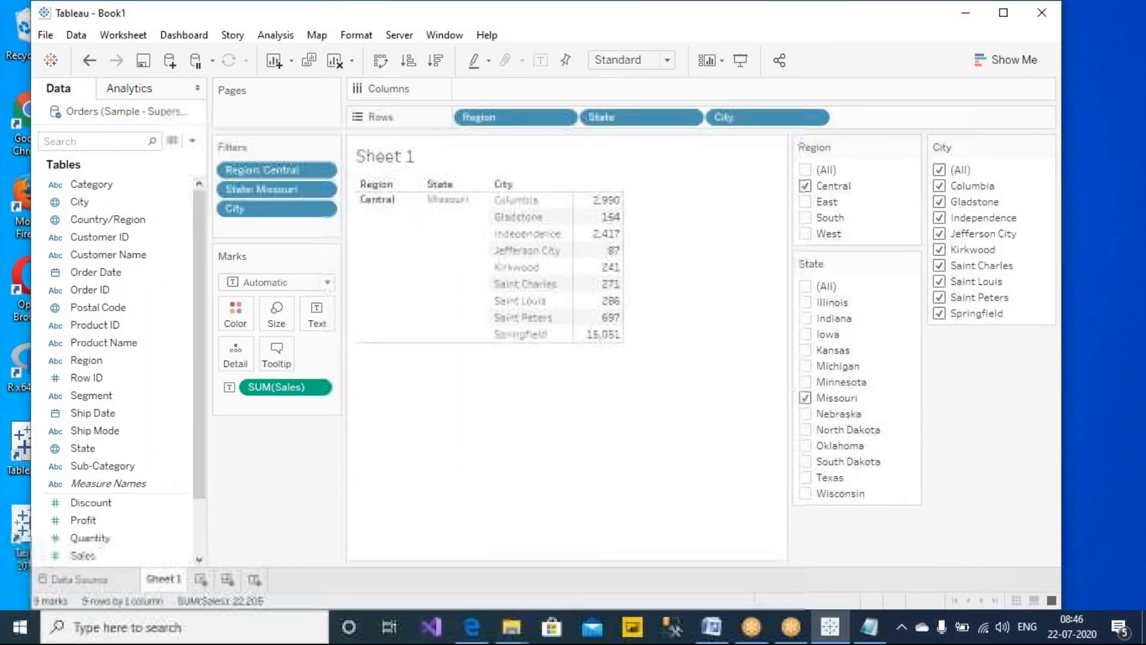
left_click(202, 580)
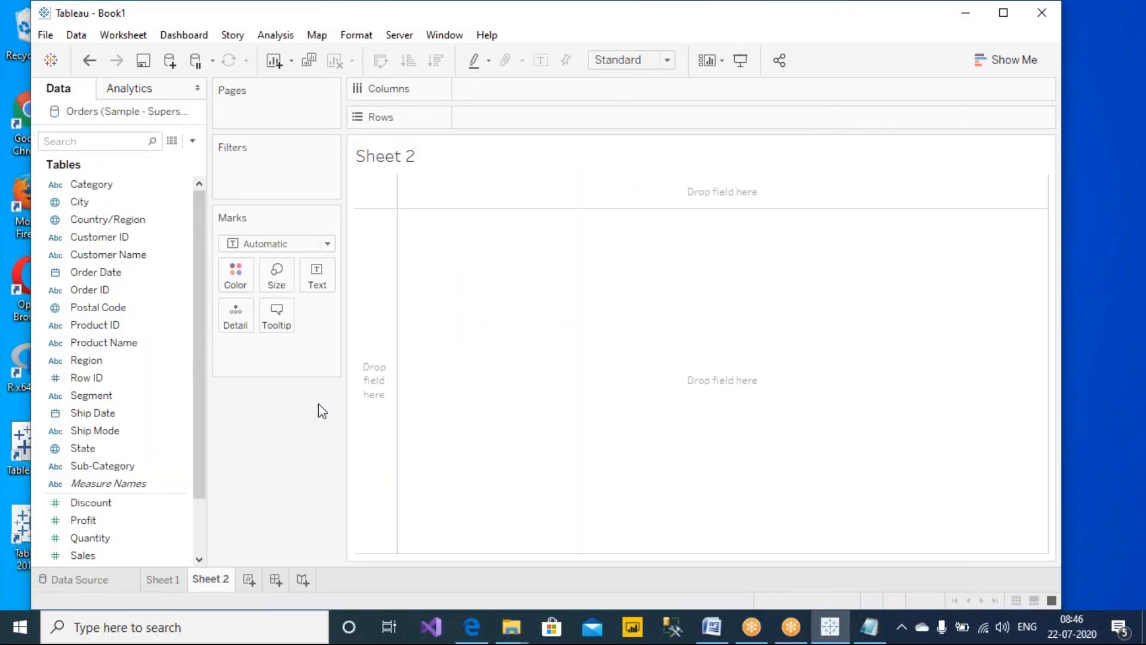
Set the Sheet 2 title text to 'Display Top 3 customers in a state.'
double_click(502, 162)
left_click_drag(483, 272, 706, 245)
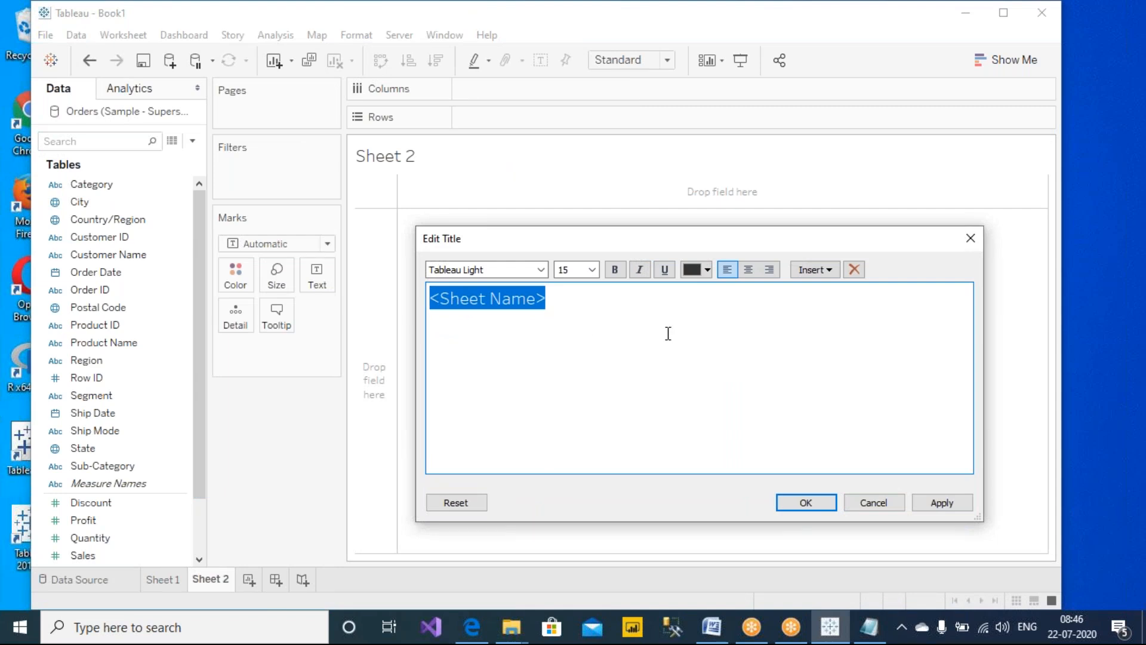
type("Top")
key("BackSpace")
key("BackSpace")
key("BackSpace")
type("Top")
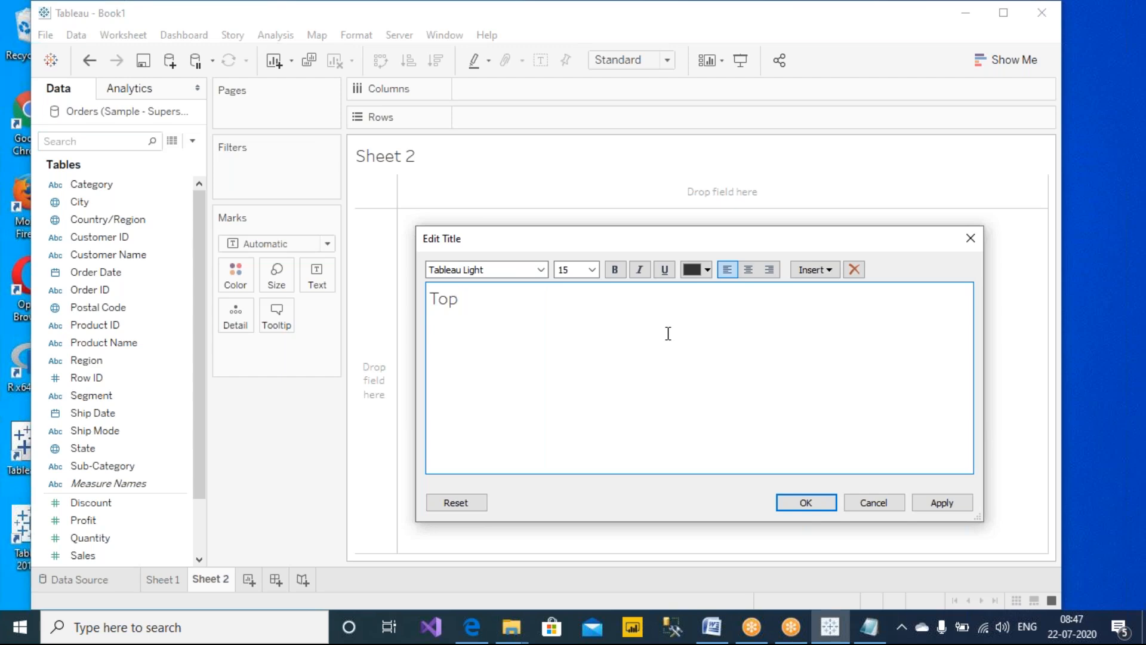
type("Display ")
type(" 3 customers")
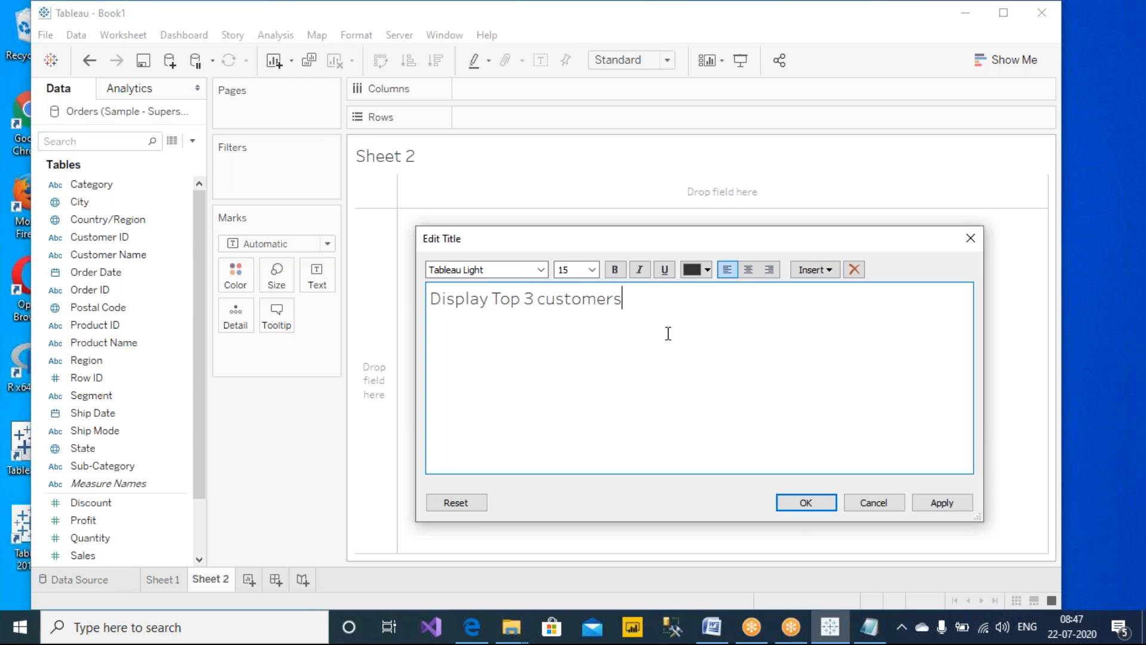
type(" in a state")
Make the whole title bold and apply it
left_click_drag(794, 299, 339, 304)
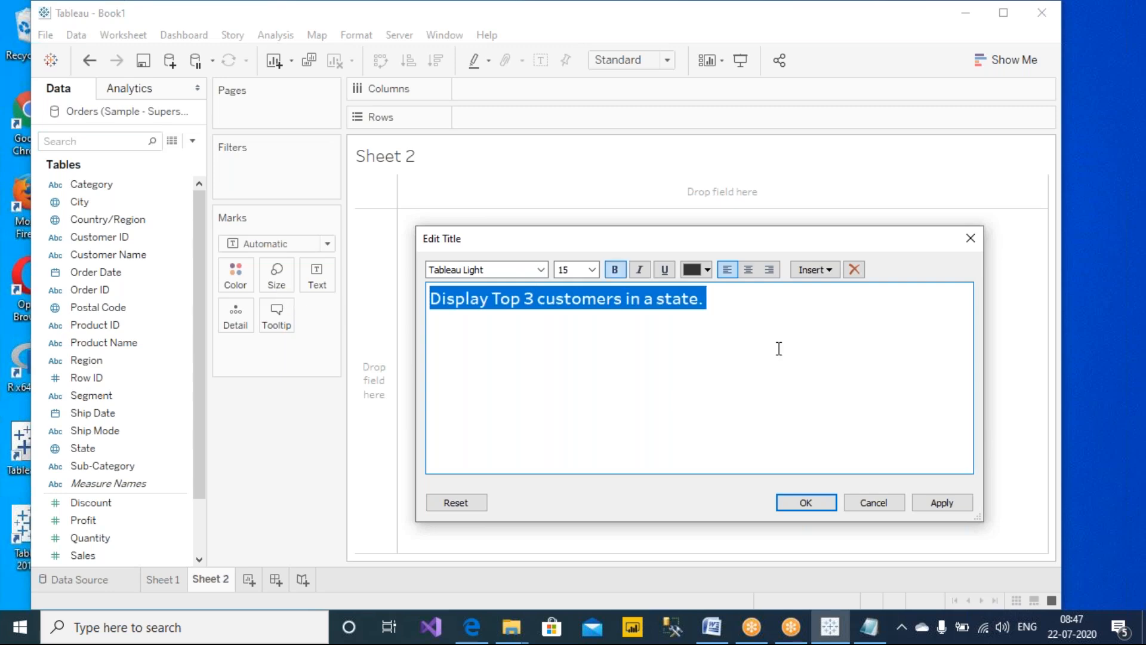
key("ctrl+b")
left_click(793, 332)
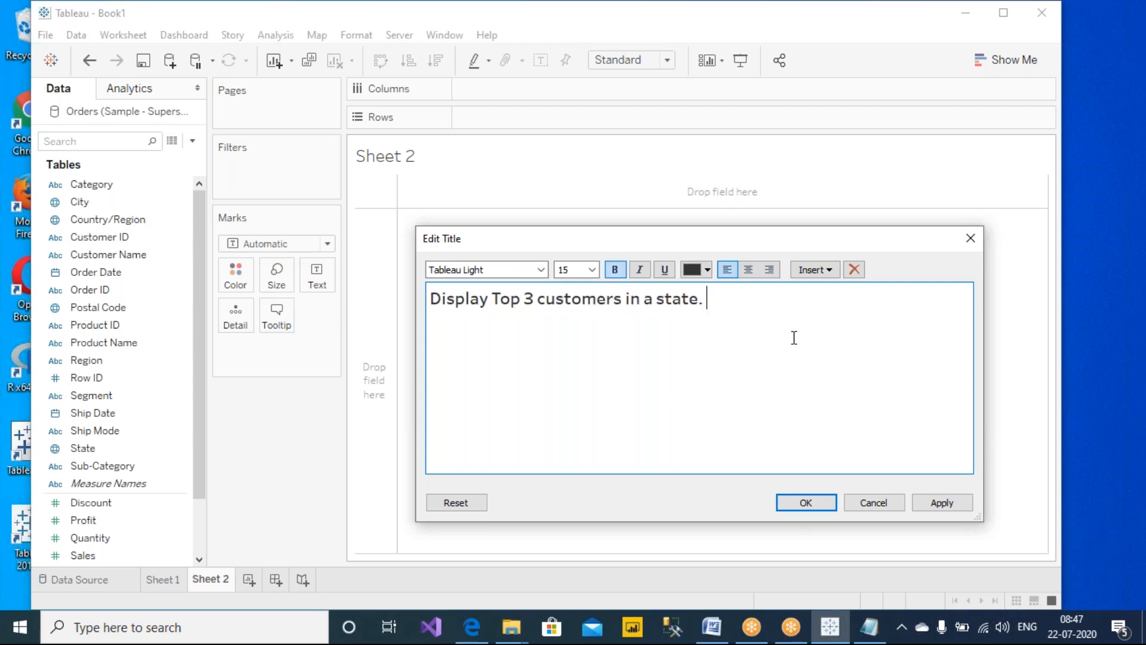
left_click(940, 506)
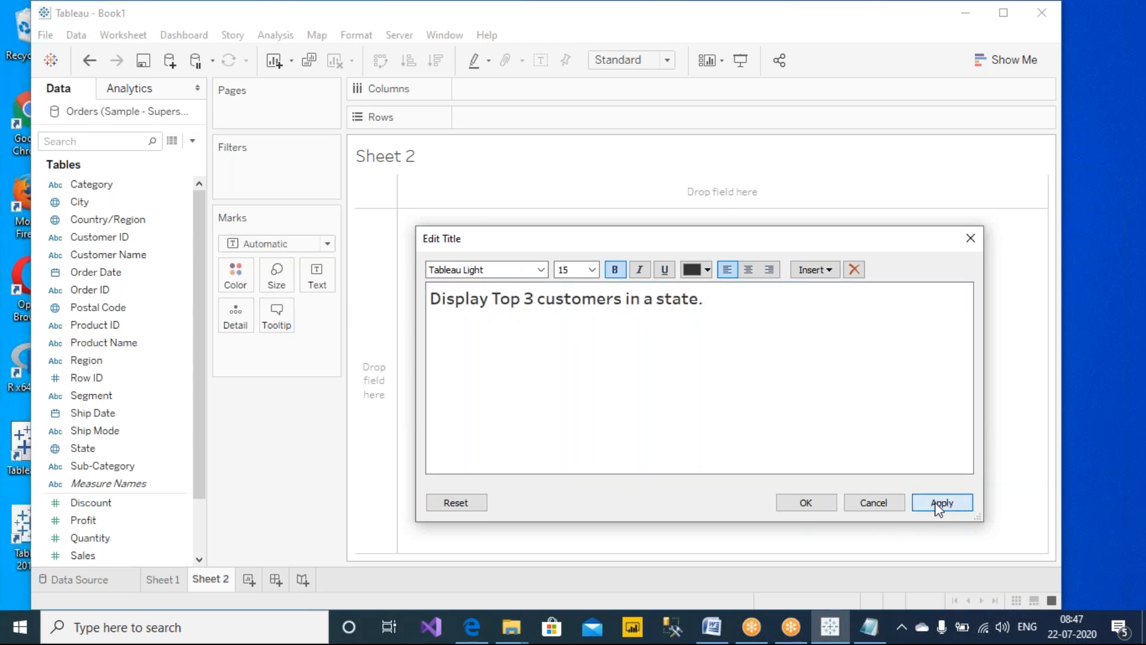
left_click(806, 502)
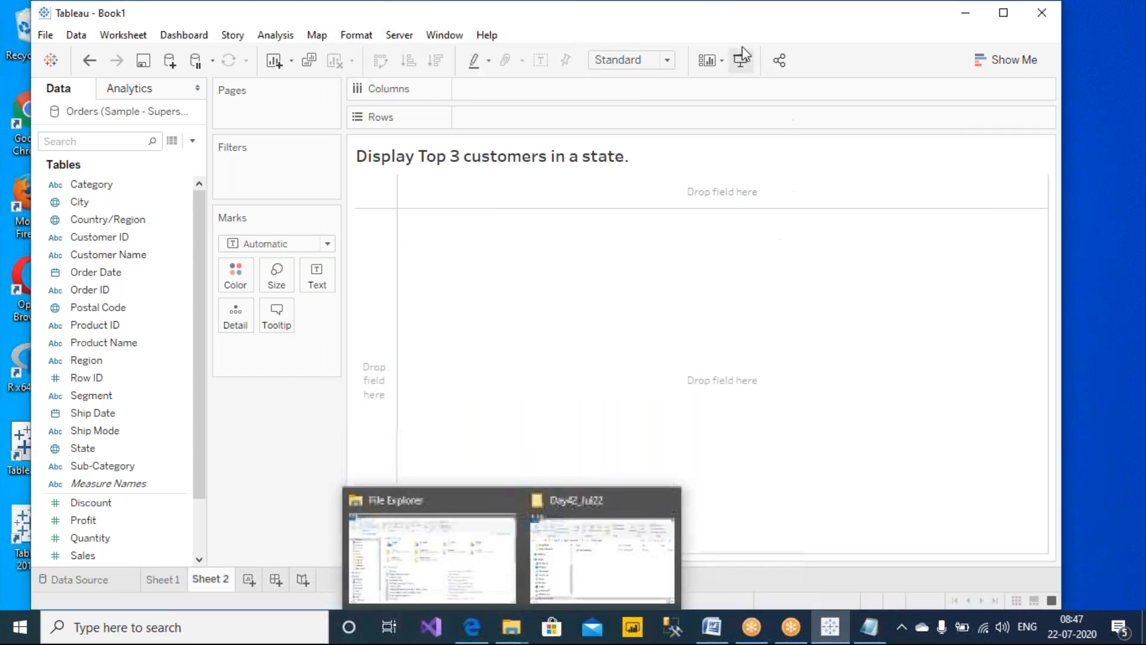
Extend the title to 'Display Top 3 customers in a state for sales.'
left_click(741, 16)
left_click(736, 45)
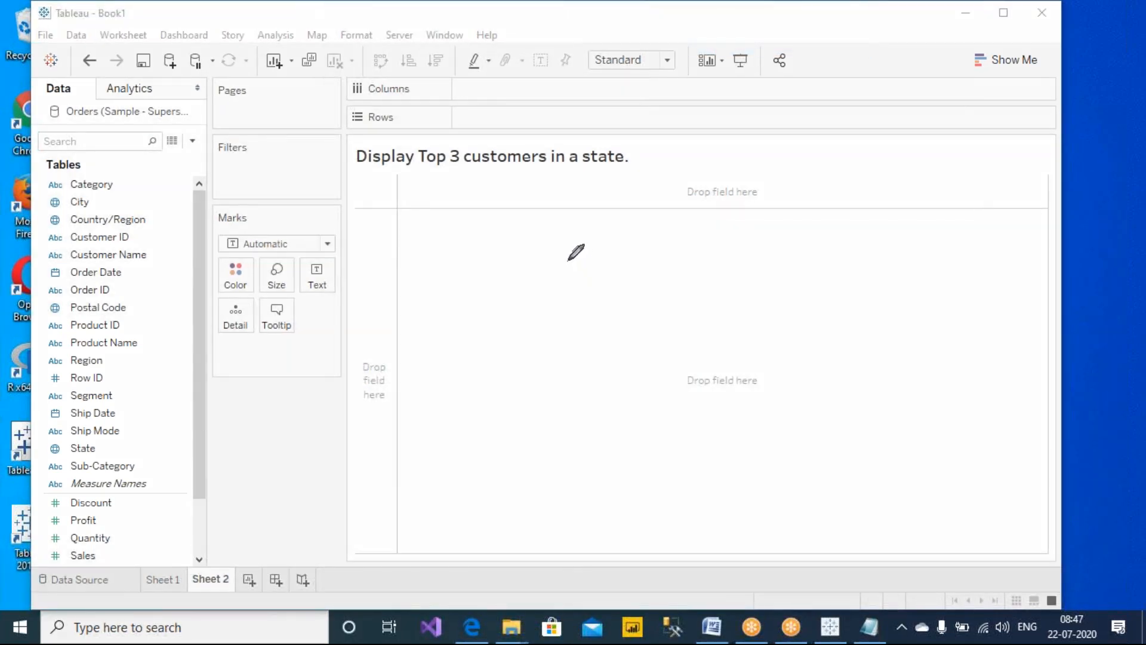
double_click(610, 167)
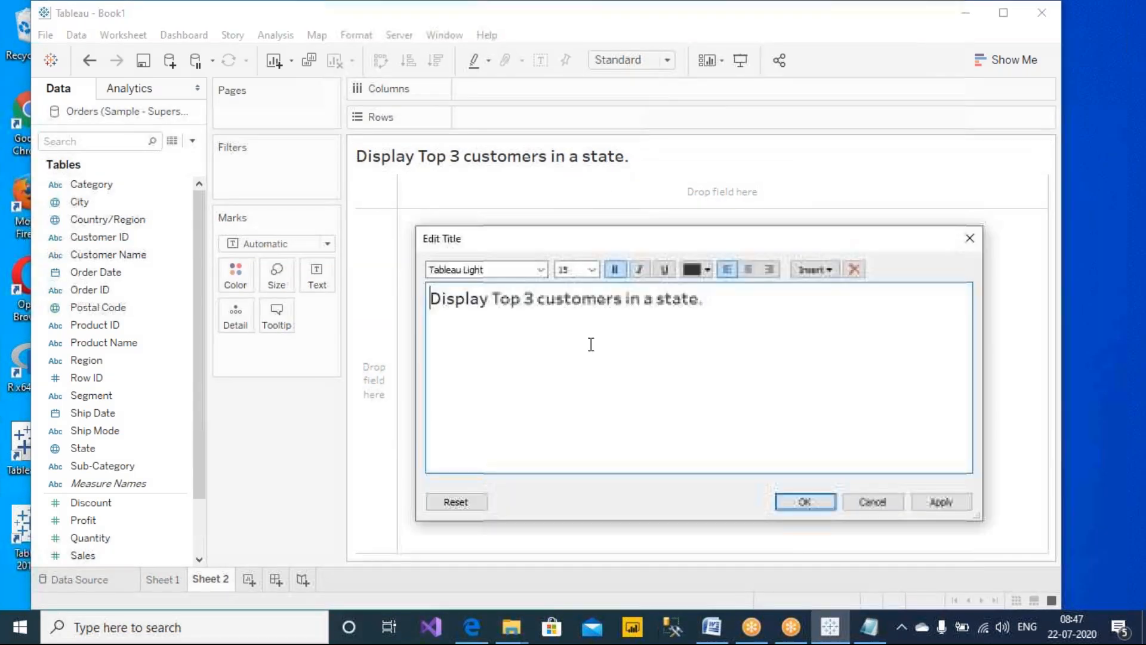
type("for sales")
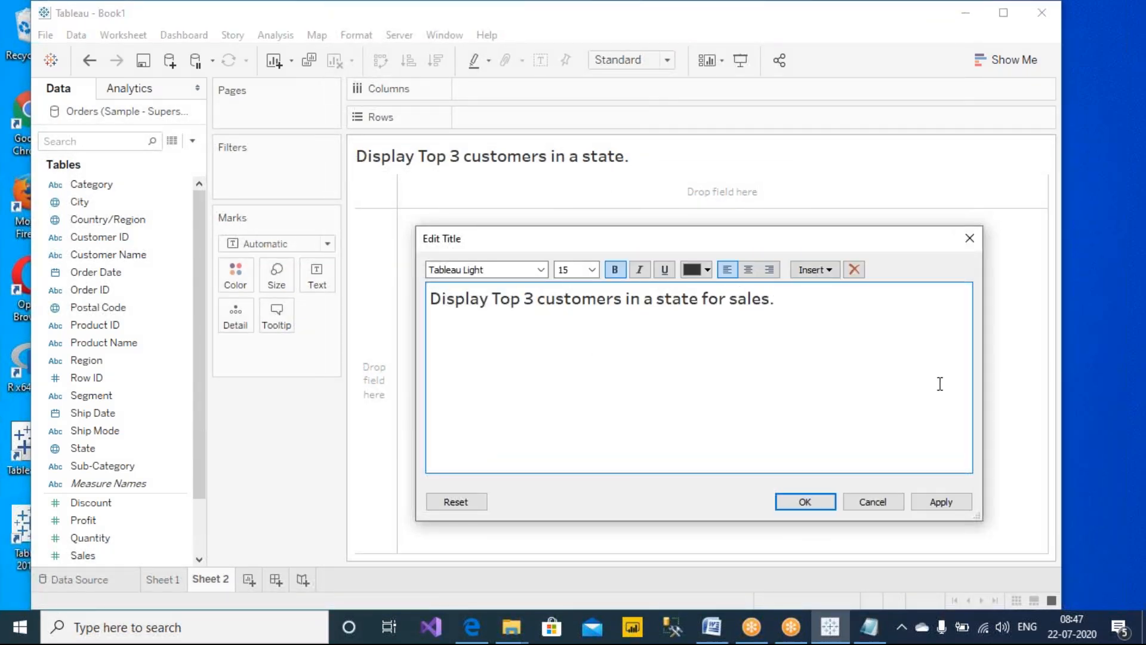
left_click(941, 500)
left_click(808, 503)
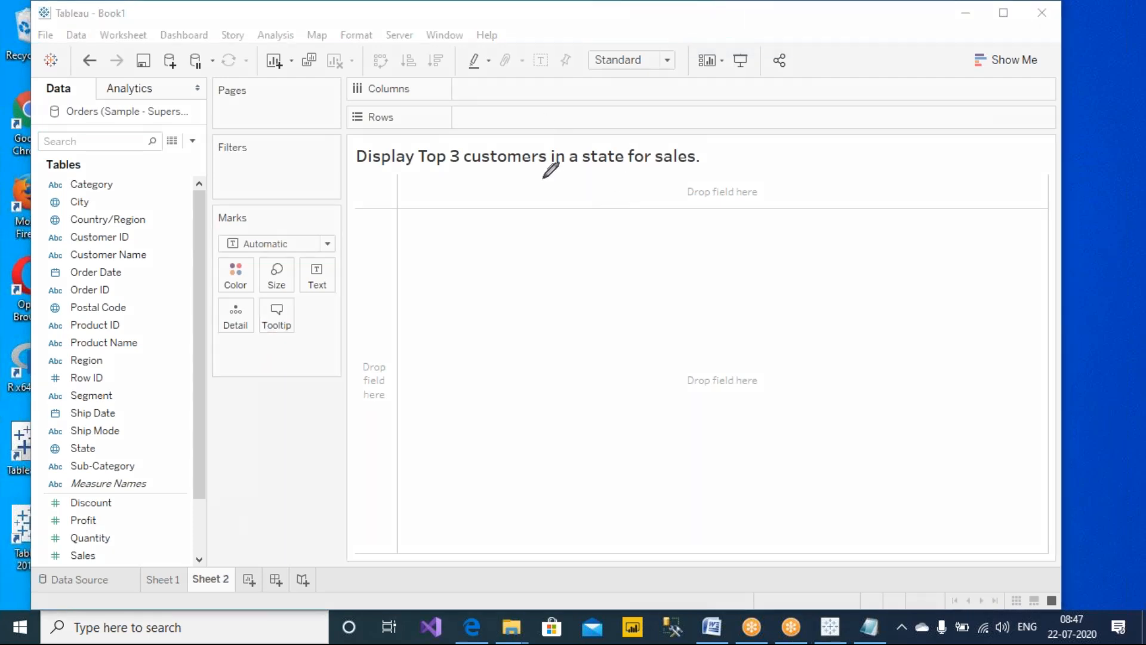
left_click_drag(463, 173, 625, 175)
mouse_move(503, 141)
left_mouse_down()
mouse_move(540, 127)
mouse_move(584, 130)
mouse_move(583, 144)
left_mouse_up()
mouse_move(709, 150)
left_mouse_down()
mouse_move(690, 161)
mouse_move(707, 156)
left_mouse_up()
left_click_drag(706, 140, 757, 138)
mouse_move(746, 137)
left_mouse_down()
mouse_move(785, 99)
mouse_move(753, 94)
left_mouse_up()
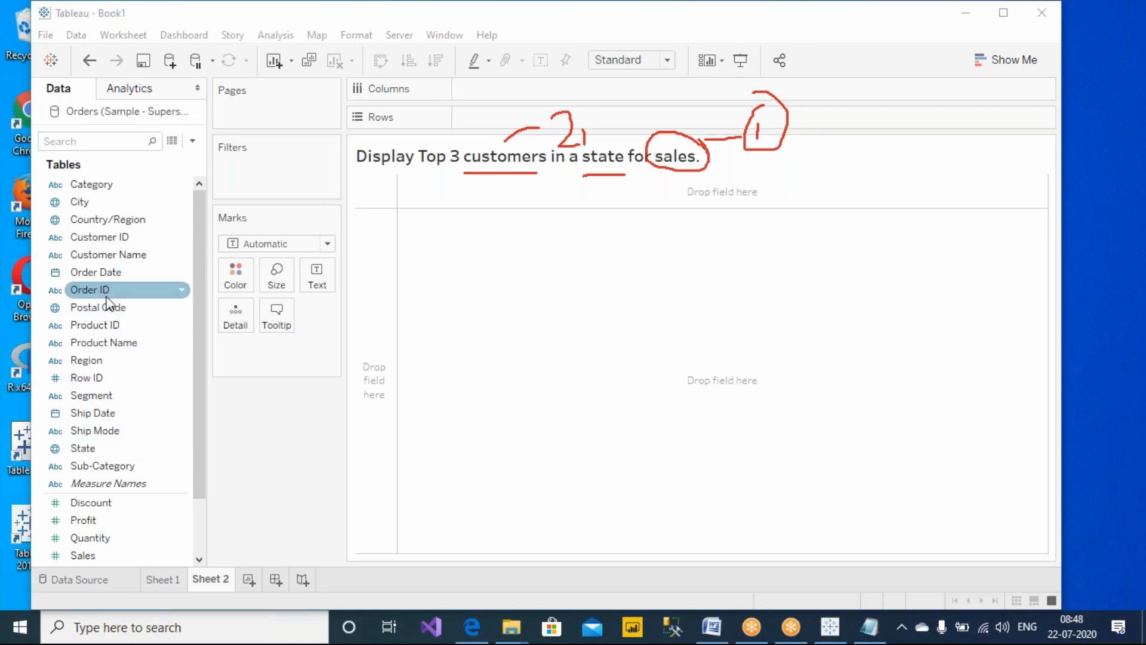
Build a table with State and Customer Name on Rows and Sales as the text value
left_click_drag(78, 446, 425, 306)
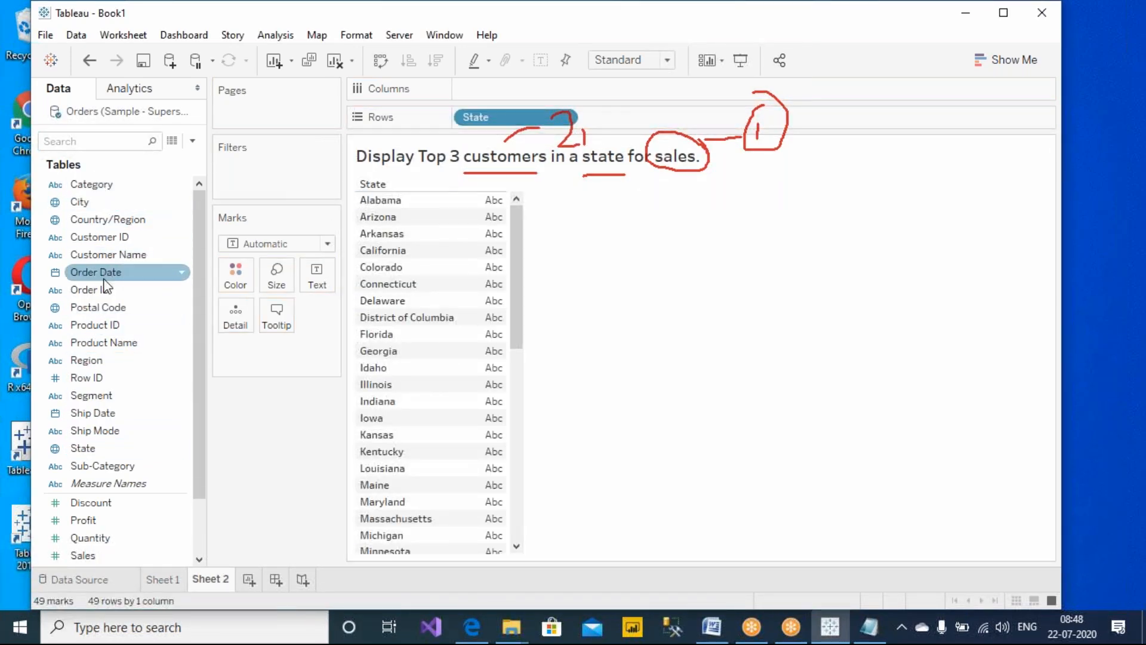
mouse_move(109, 258)
left_mouse_down()
mouse_move(780, 162)
mouse_move(634, 113)
mouse_move(618, 379)
left_mouse_up()
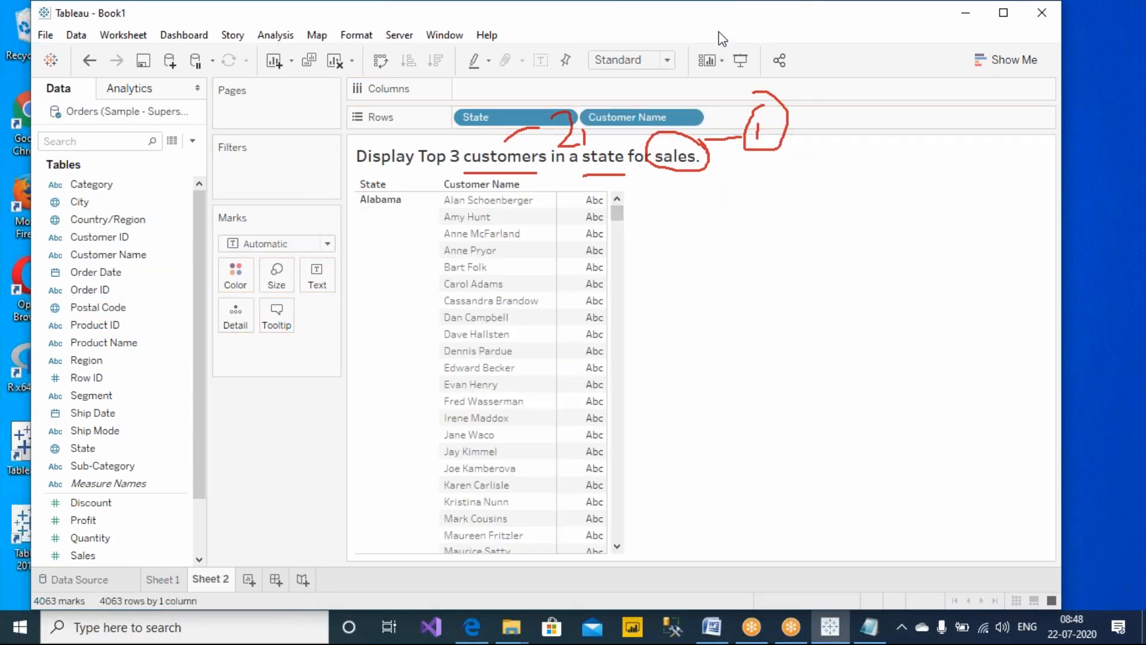
key("Escape")
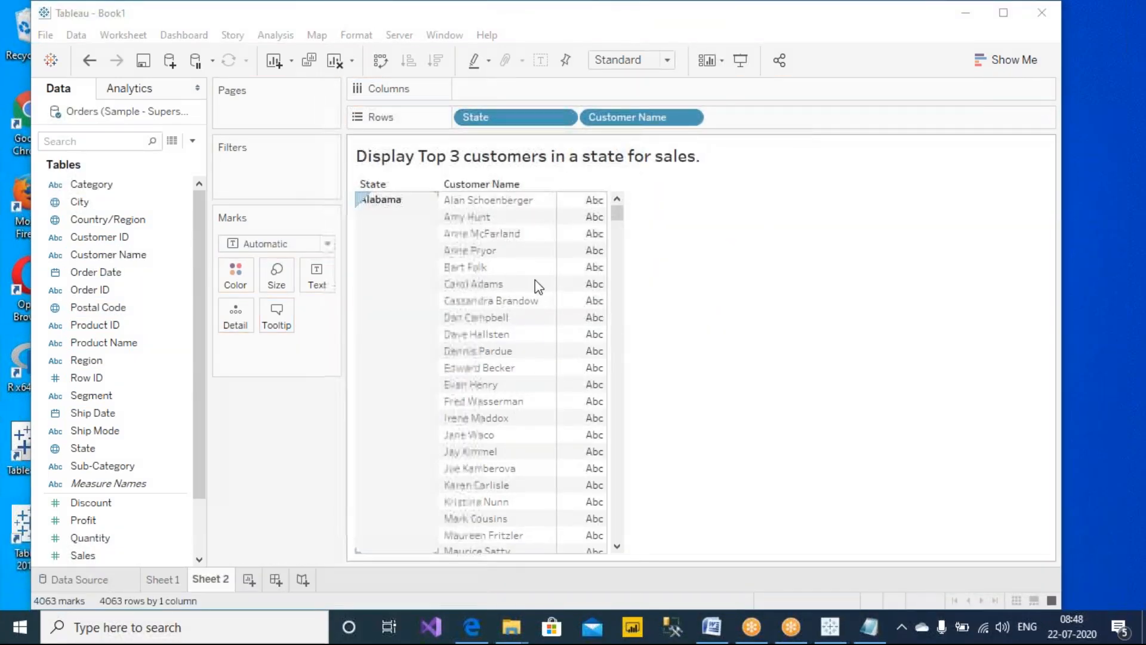
left_click_drag(81, 555, 578, 312)
left_click_drag(832, 328, 833, 328)
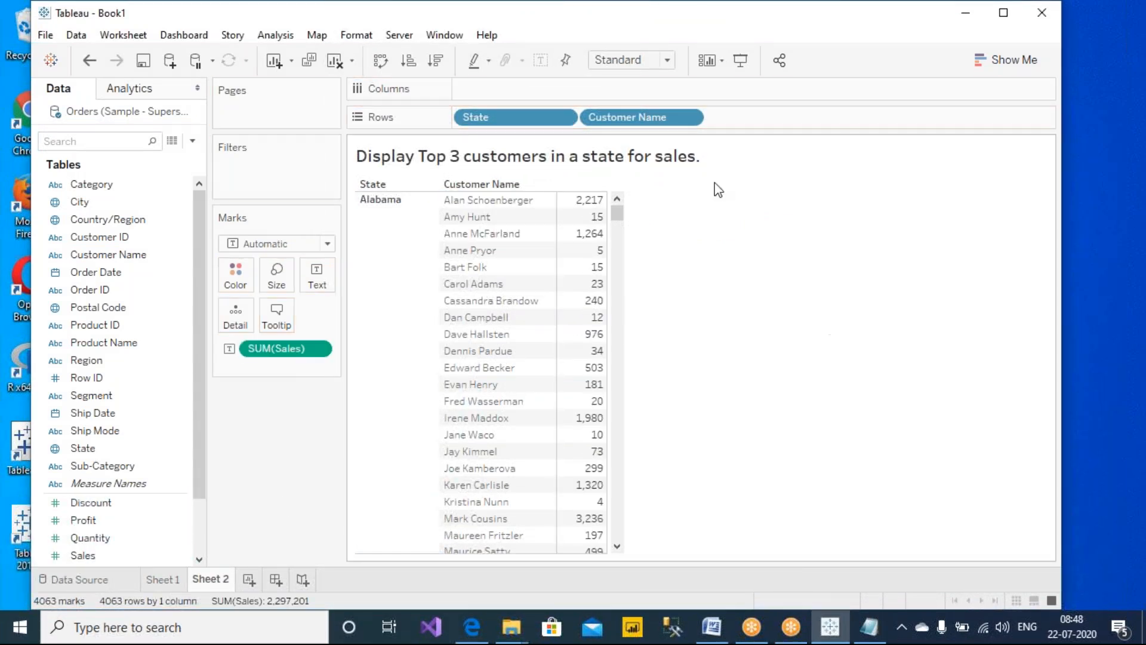
Sort the customer names by sales in descending order
left_click(436, 61)
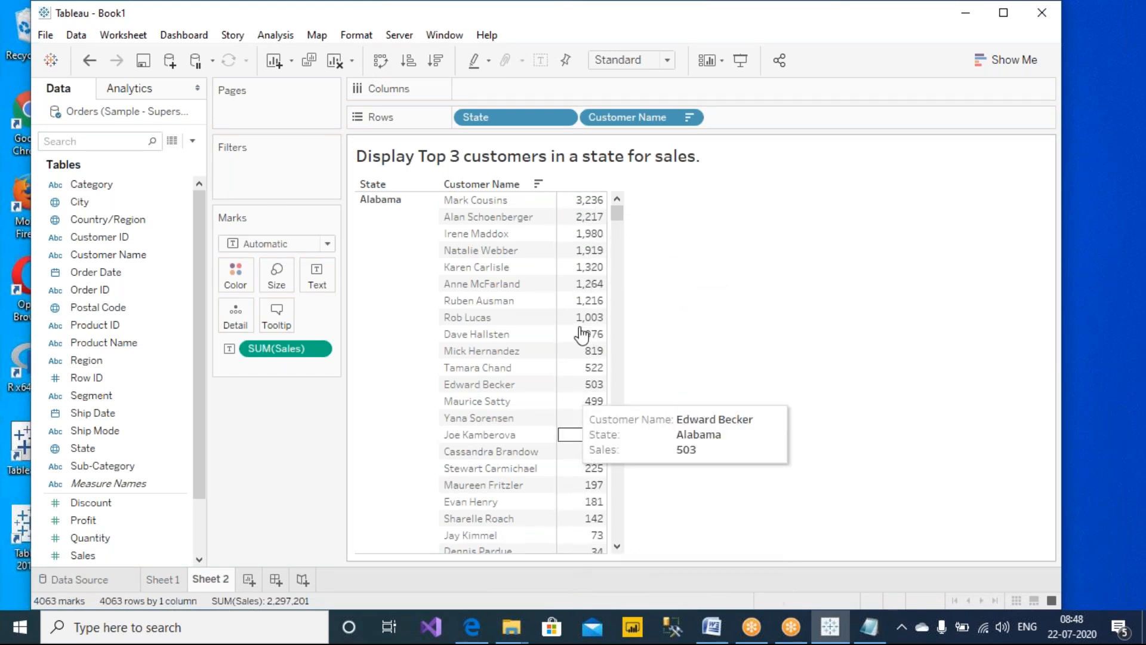
left_click_drag(617, 216, 614, 199)
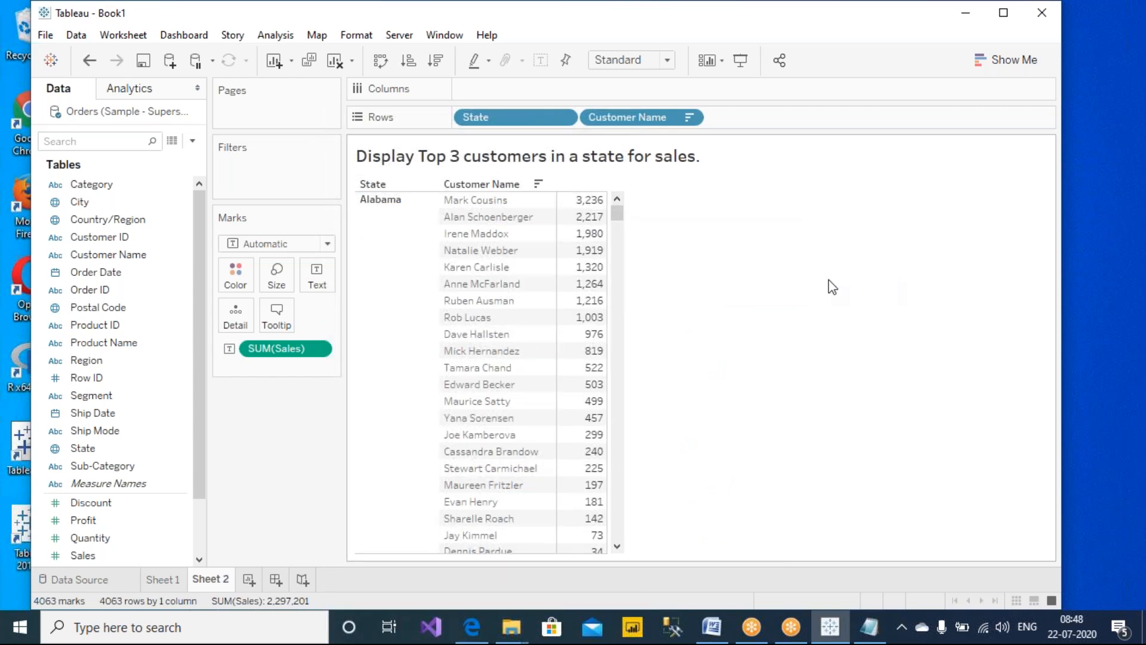
left_click(388, 249)
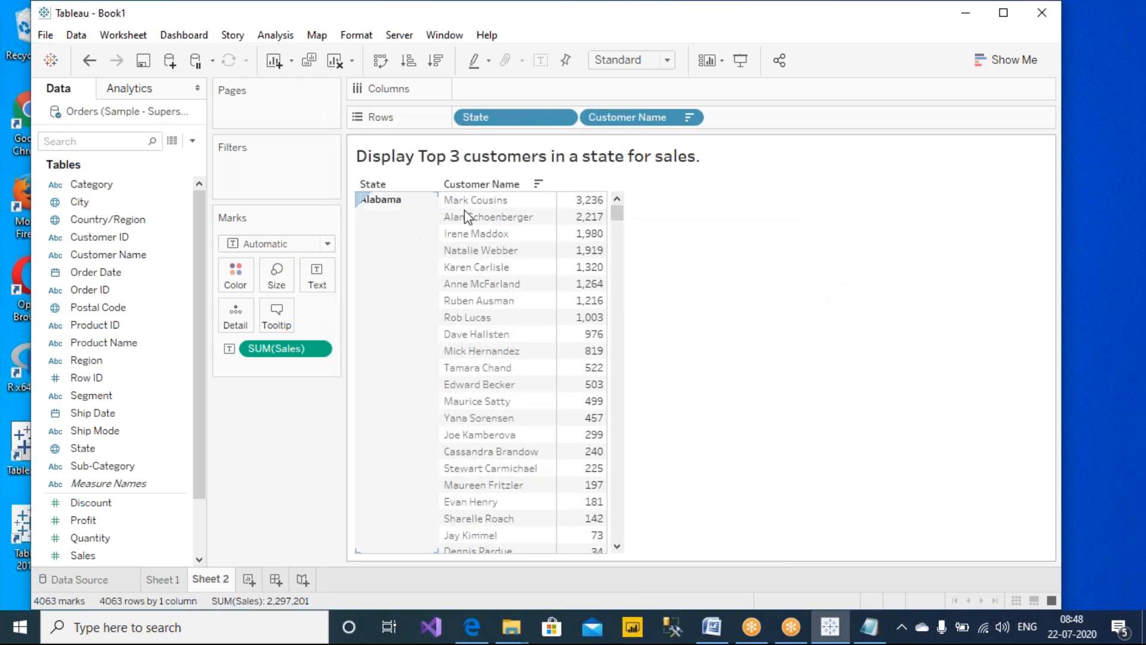
Apply a Top filter on Customer Name keeping the top 3 by Sum of Sales
right_click(645, 118)
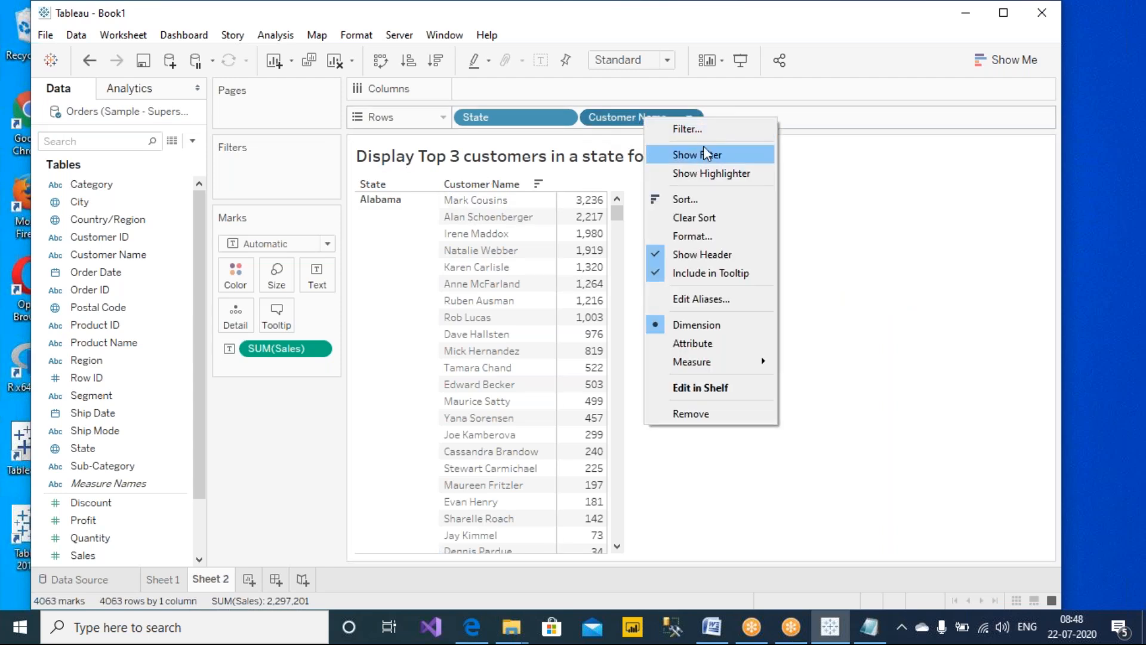
left_click(709, 131)
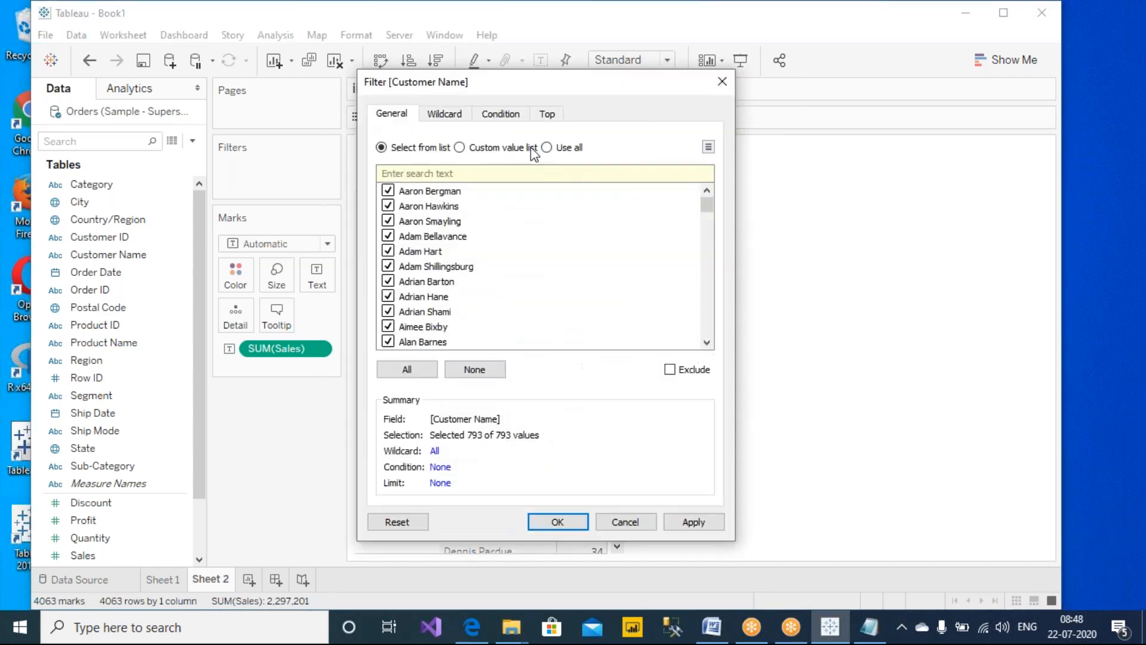
left_click(546, 113)
left_click(388, 157)
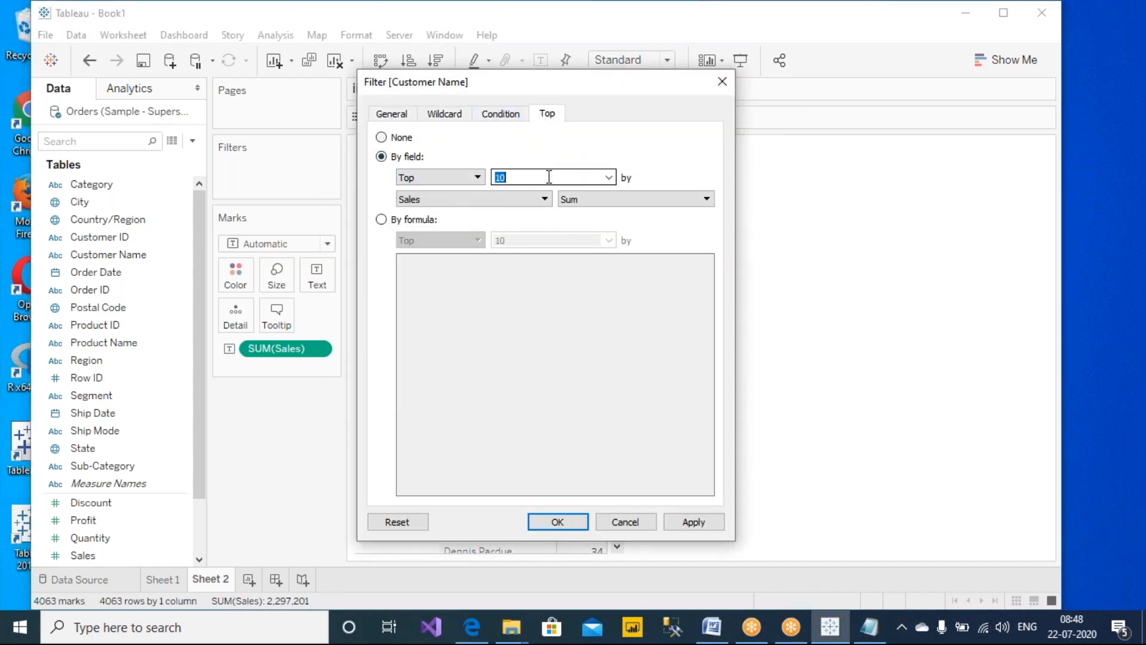
type("3")
left_click_drag(519, 87, 869, 141)
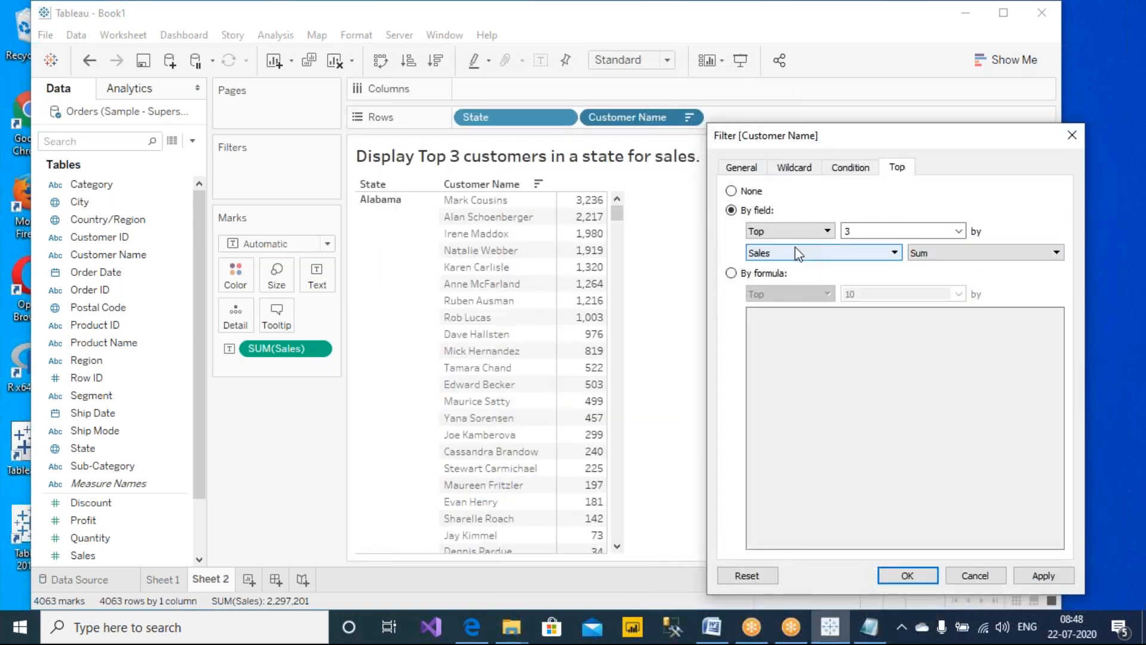
left_click(1039, 575)
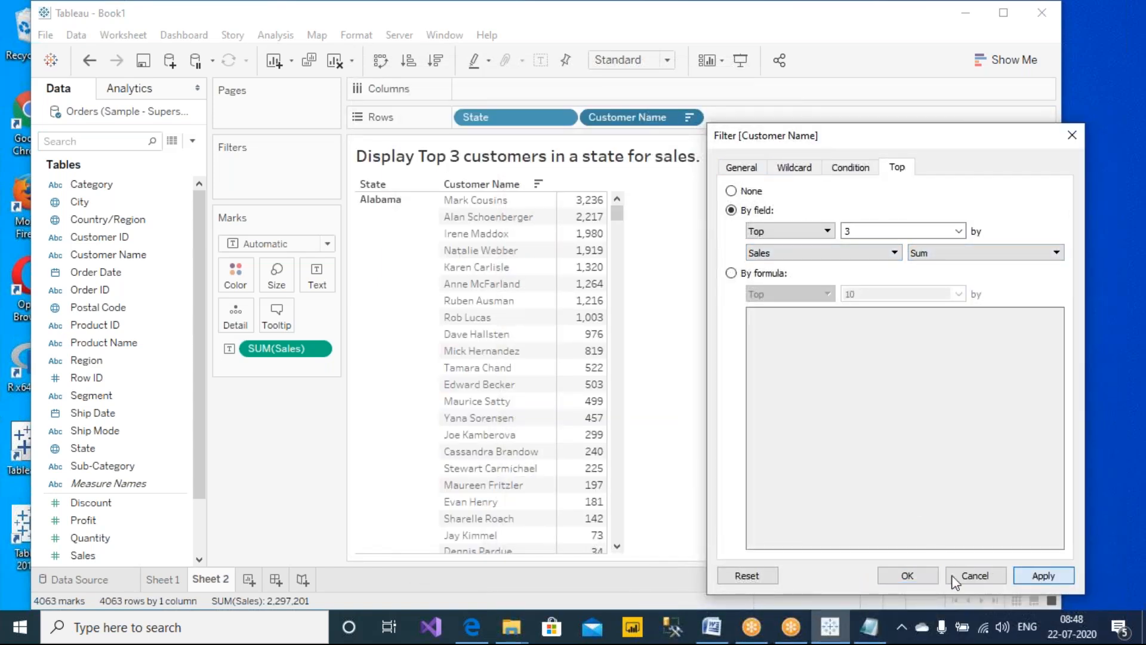
Confirm the Top filter, then keep only the Alabama state in the table
left_click(907, 575)
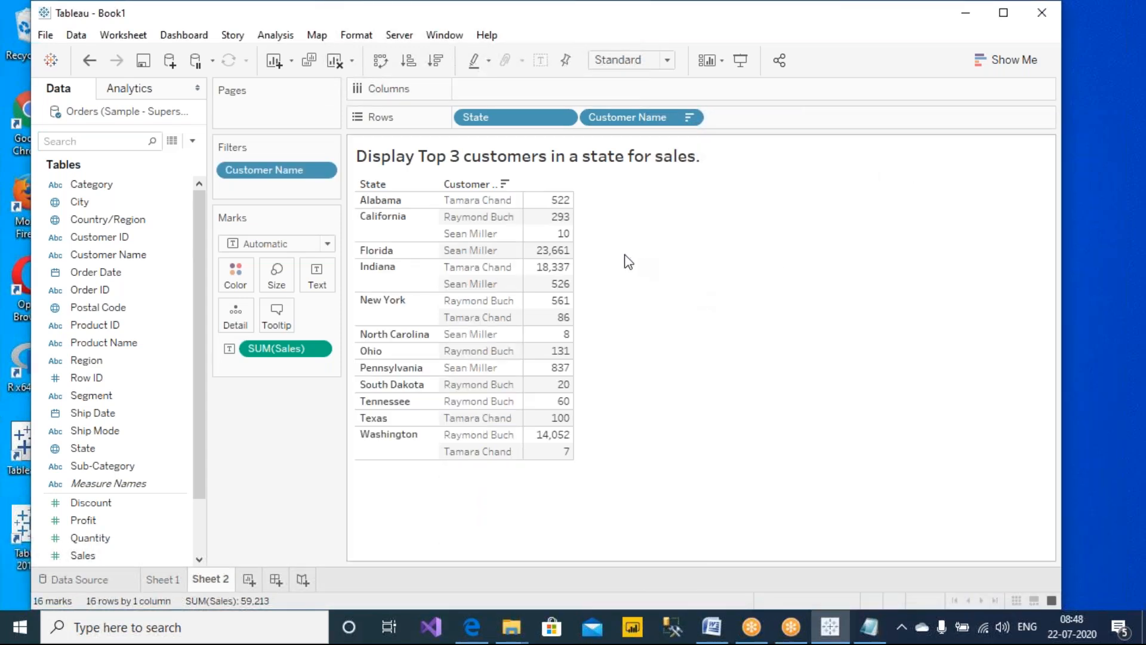
left_click(387, 201)
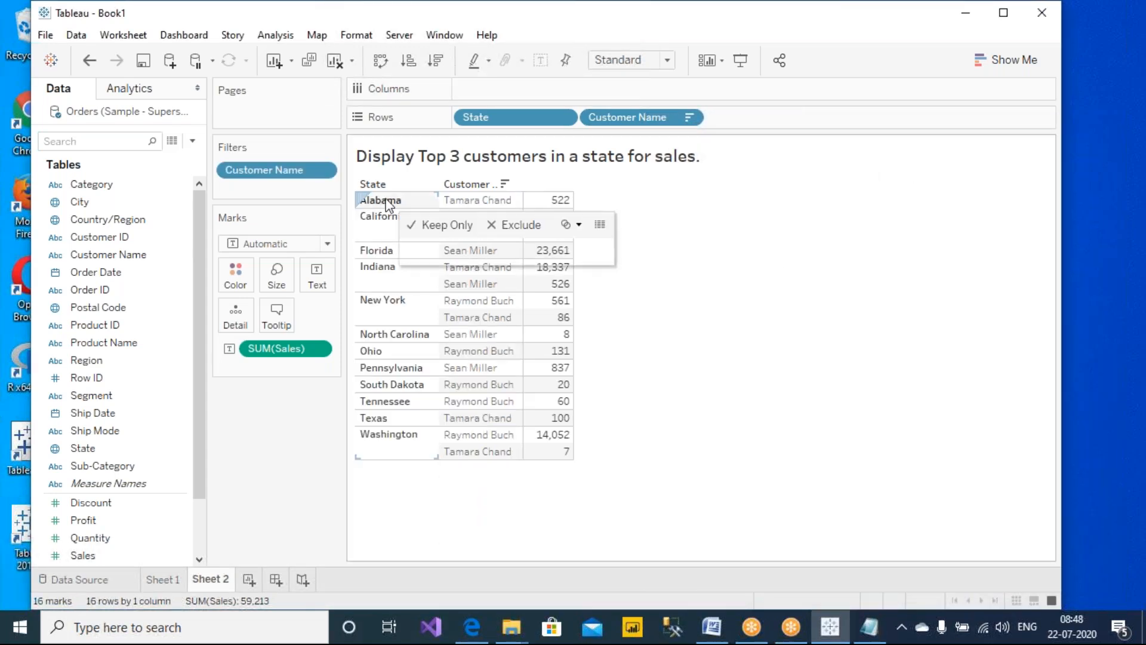
left_click(445, 227)
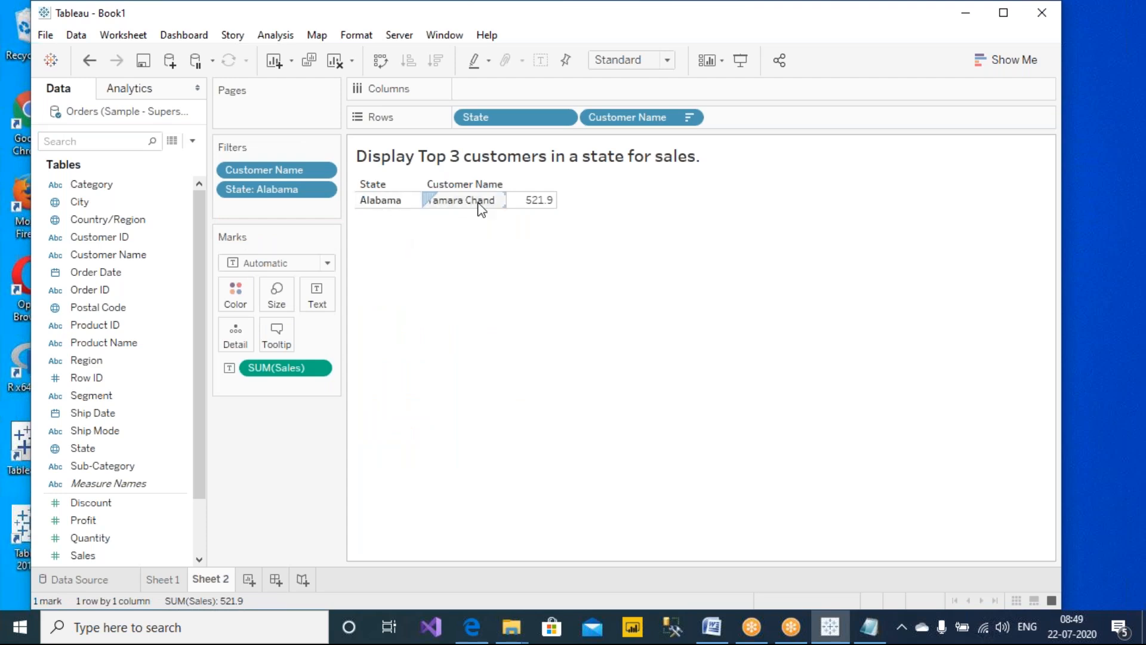
Add a new worksheet, Sheet 3
left_click(248, 580)
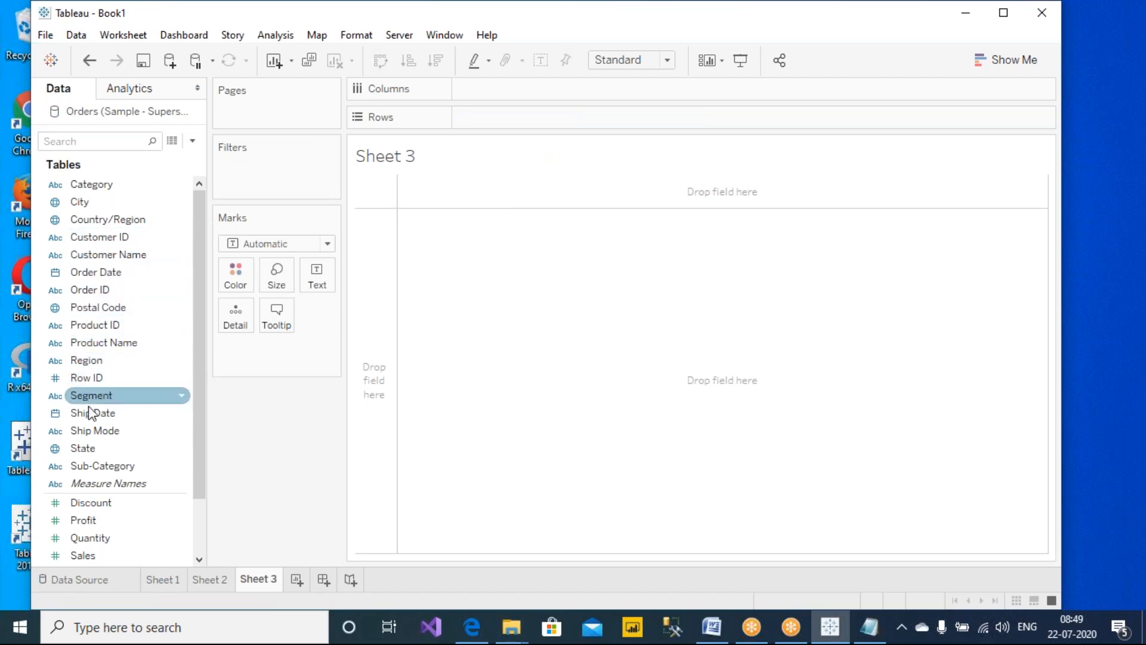
left_click_drag(81, 448, 245, 190)
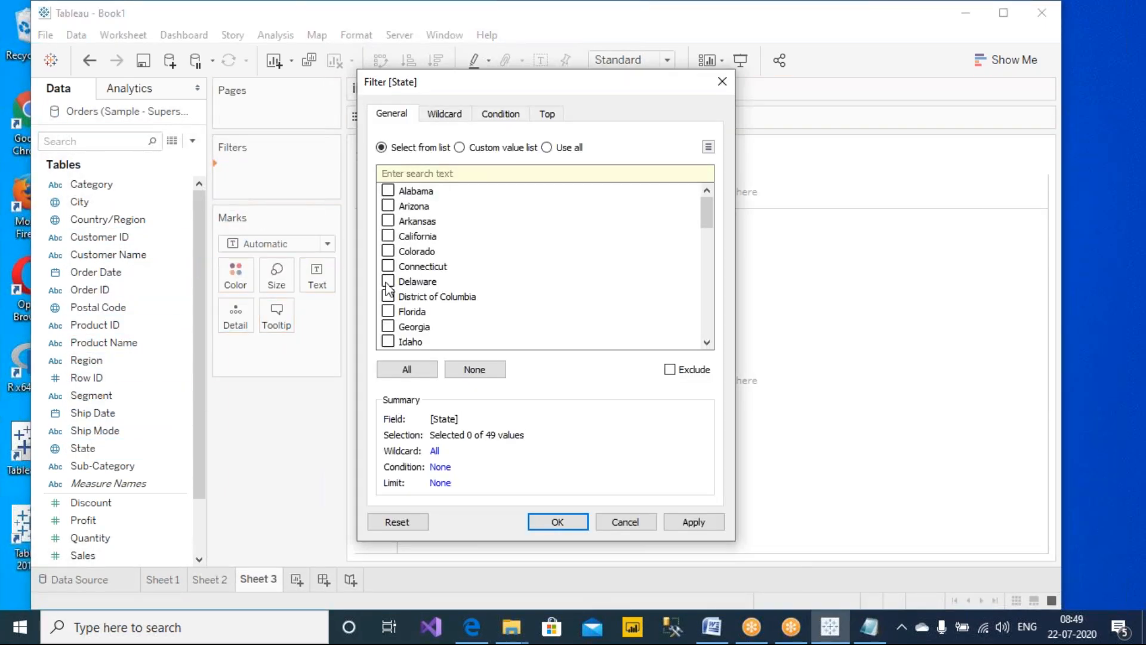
left_click(625, 522)
left_click(220, 580)
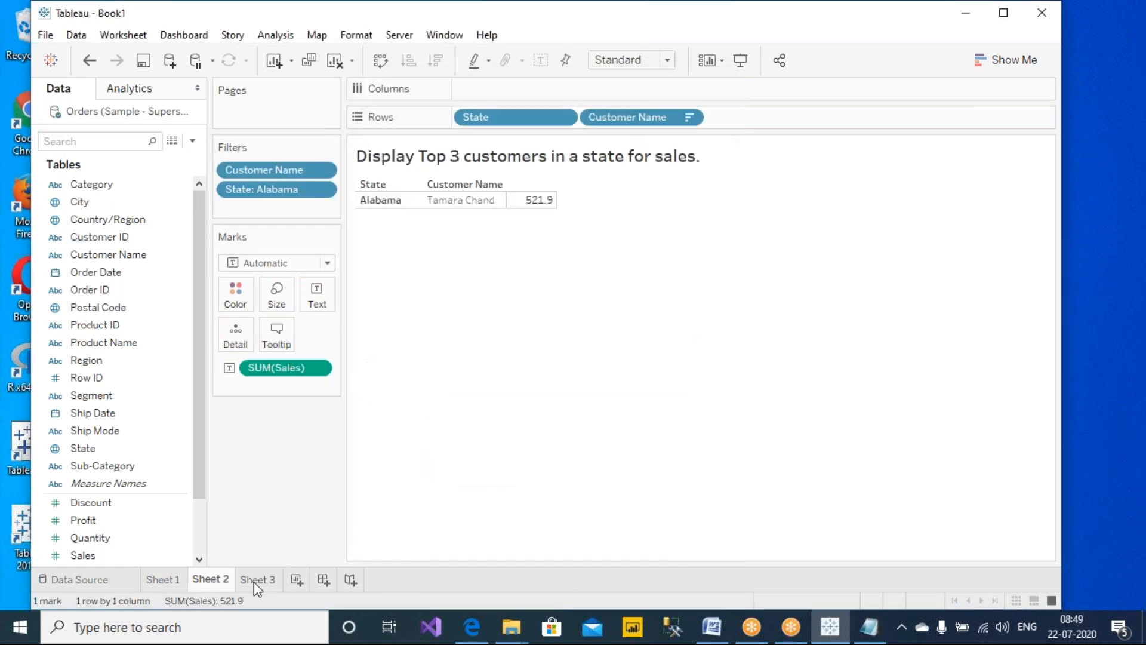
left_click(253, 580)
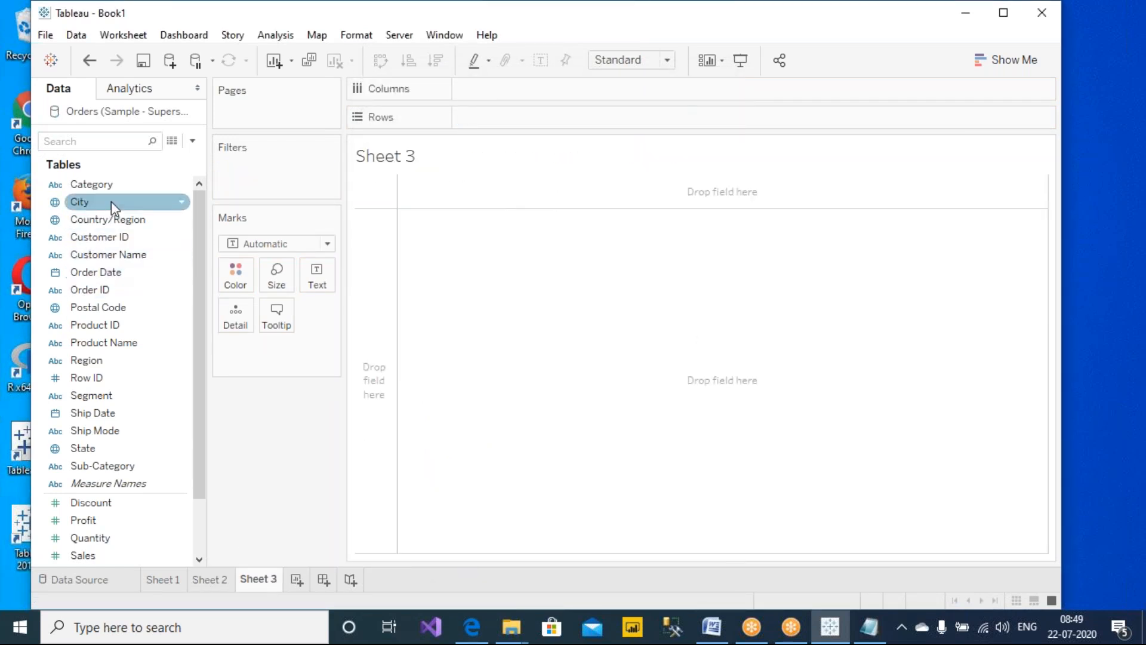
Add a State filter on Sheet 3 that keeps only Alabama
left_click_drag(97, 457, 267, 191)
left_click(388, 189)
left_click(686, 522)
left_click(577, 523)
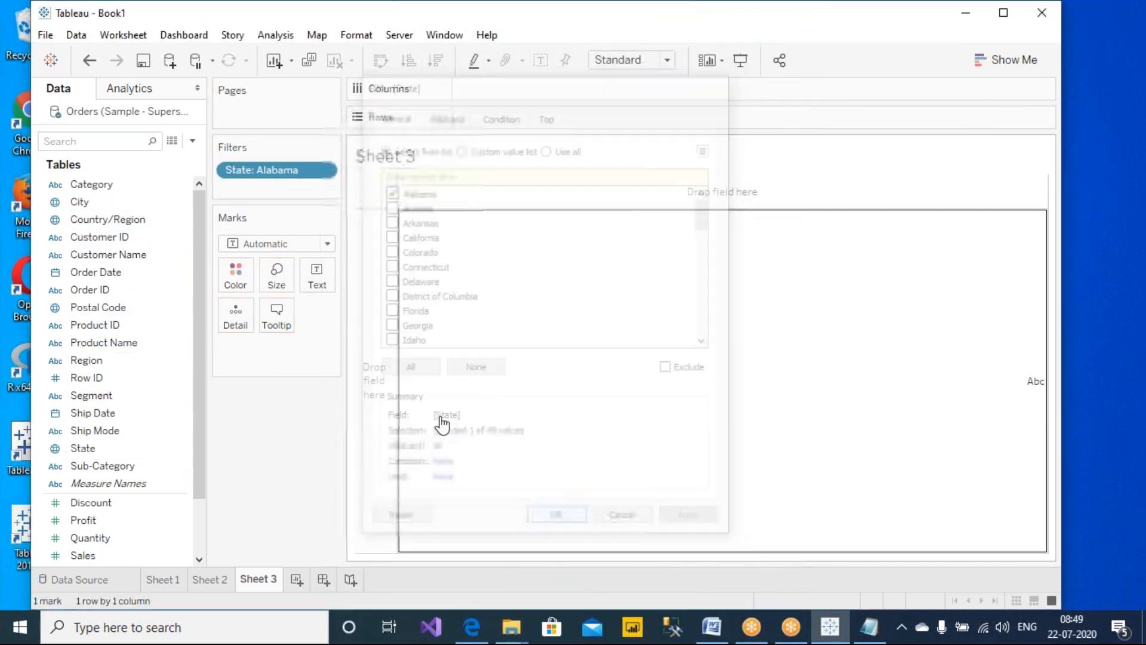
Build a table with State and Customer Name on Rows and Sales as text, sorted by sales descending
left_click_drag(274, 174, 459, 131)
left_click_drag(99, 255, 621, 119)
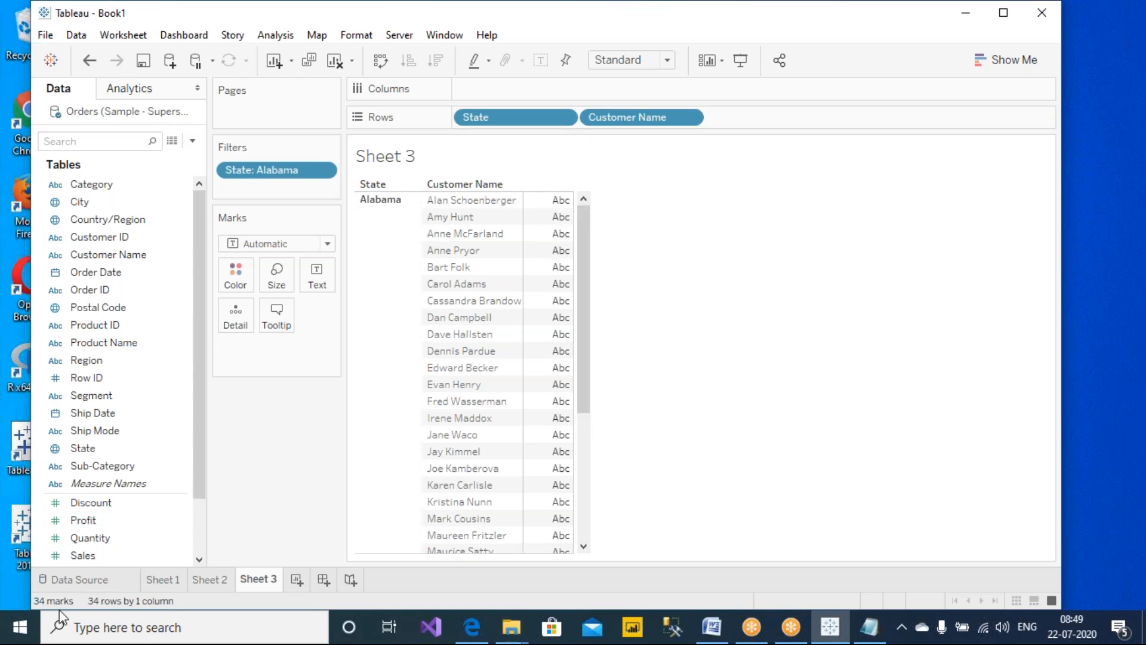
left_click_drag(85, 558, 558, 304)
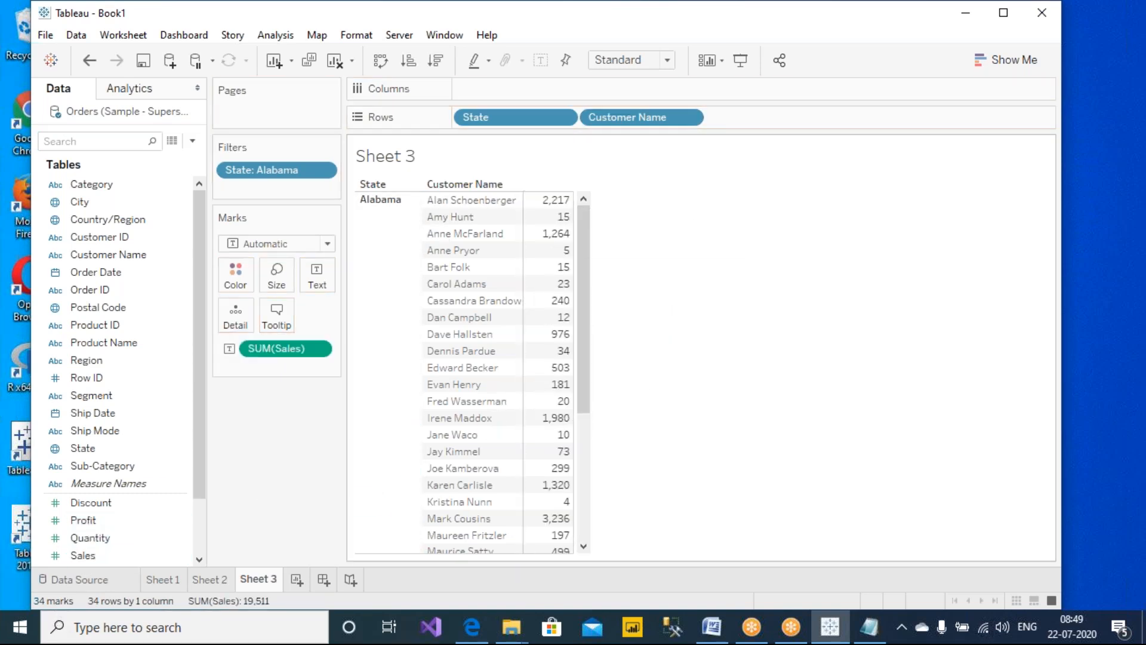
left_click(436, 64)
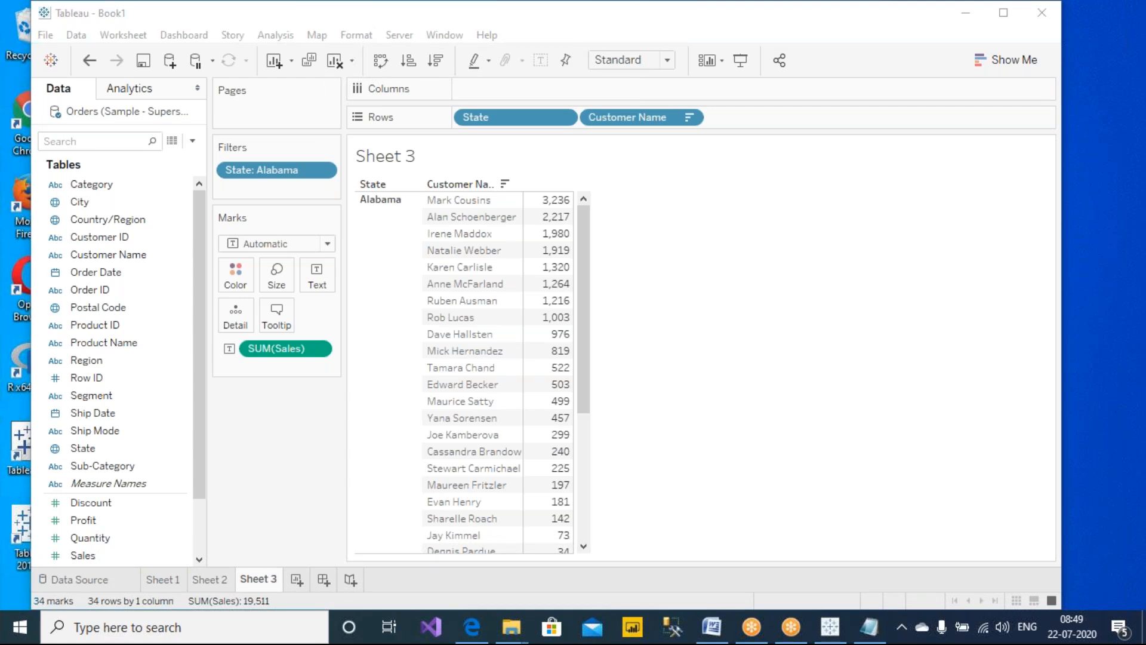
left_click_drag(91, 395, 425, 202)
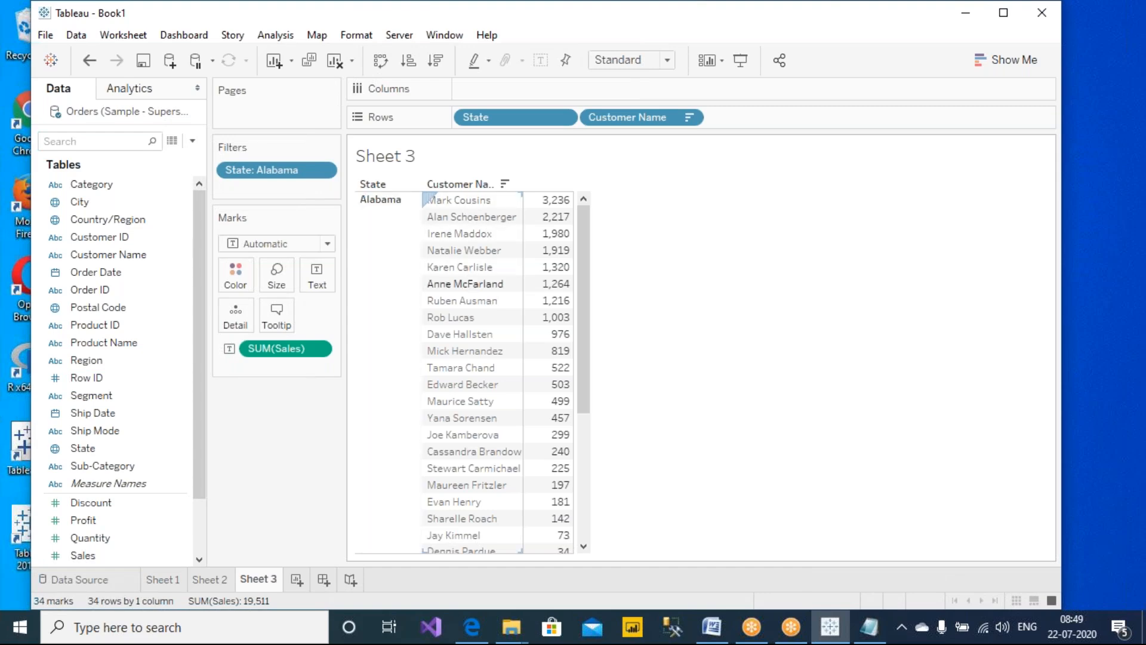
left_click(738, 6)
left_click(739, 45)
mouse_move(590, 189)
left_mouse_down()
mouse_move(522, 172)
mouse_move(412, 203)
mouse_move(421, 230)
mouse_move(499, 241)
mouse_move(609, 231)
mouse_move(591, 180)
left_mouse_up()
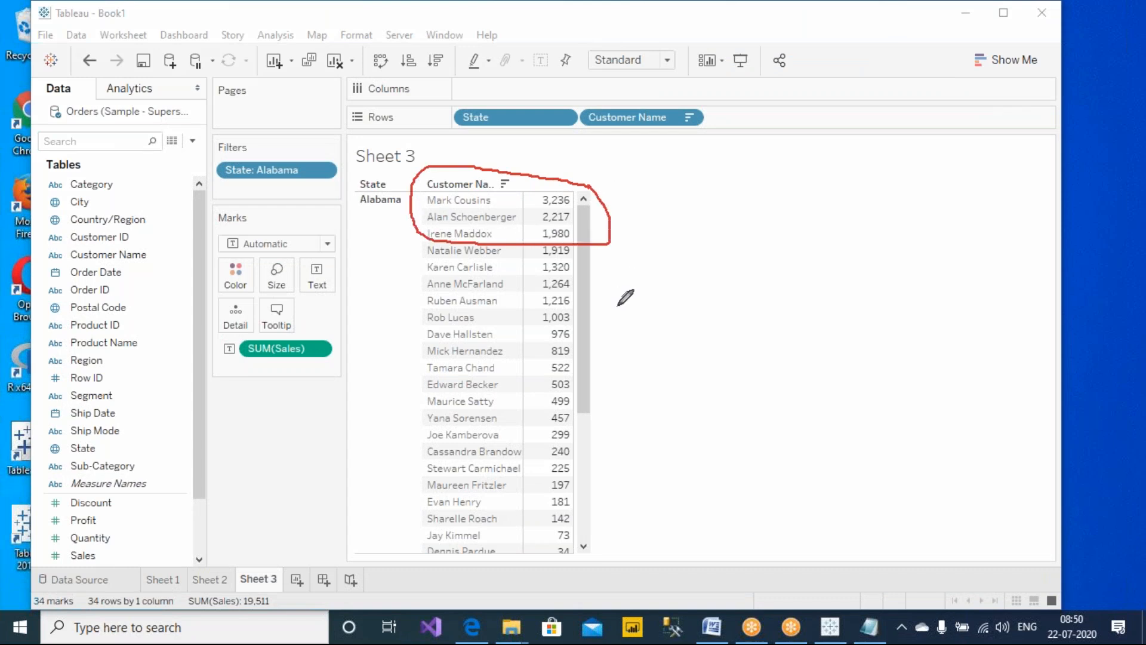
Switch to Sheet 2 and compare its filtered Alabama result with Sheet 3's top customers
left_click(209, 579)
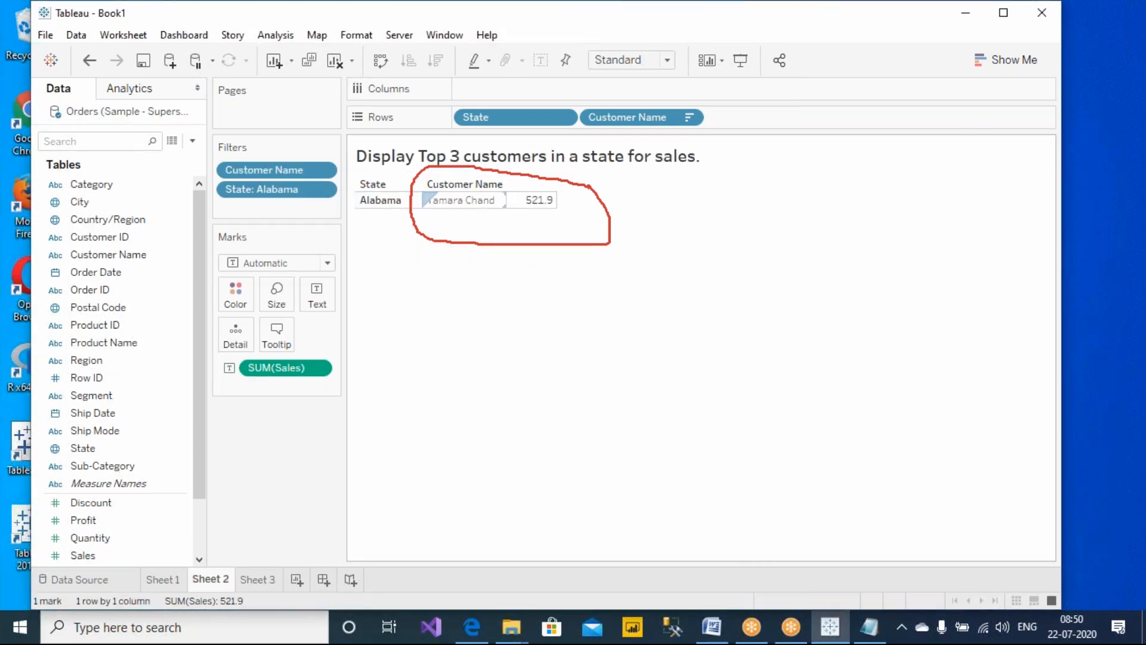
mouse_move(541, 205)
left_click(749, 118)
mouse_move(339, 136)
left_mouse_down()
mouse_move(302, 110)
mouse_move(174, 179)
mouse_move(321, 236)
mouse_move(358, 158)
mouse_move(335, 131)
left_mouse_up()
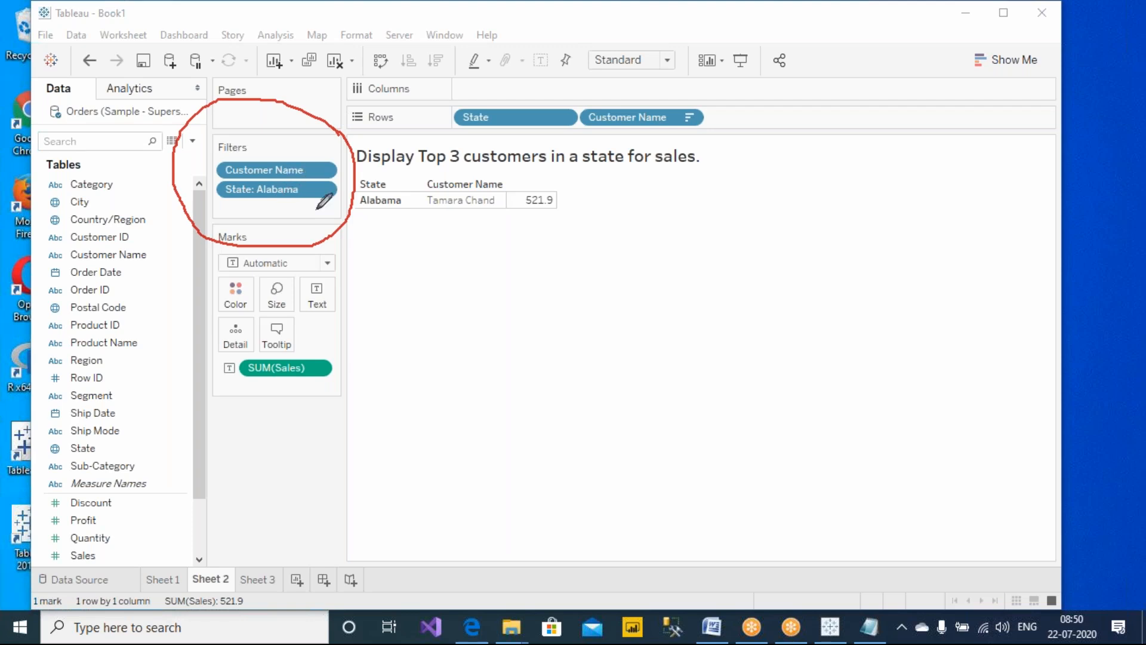
mouse_move(338, 221)
left_mouse_down()
mouse_move(425, 282)
mouse_move(400, 289)
left_mouse_up()
left_click_drag(457, 265, 465, 298)
left_click(463, 312)
mouse_move(432, 223)
left_mouse_down()
mouse_move(568, 233)
mouse_move(463, 143)
mouse_move(464, 232)
left_mouse_up()
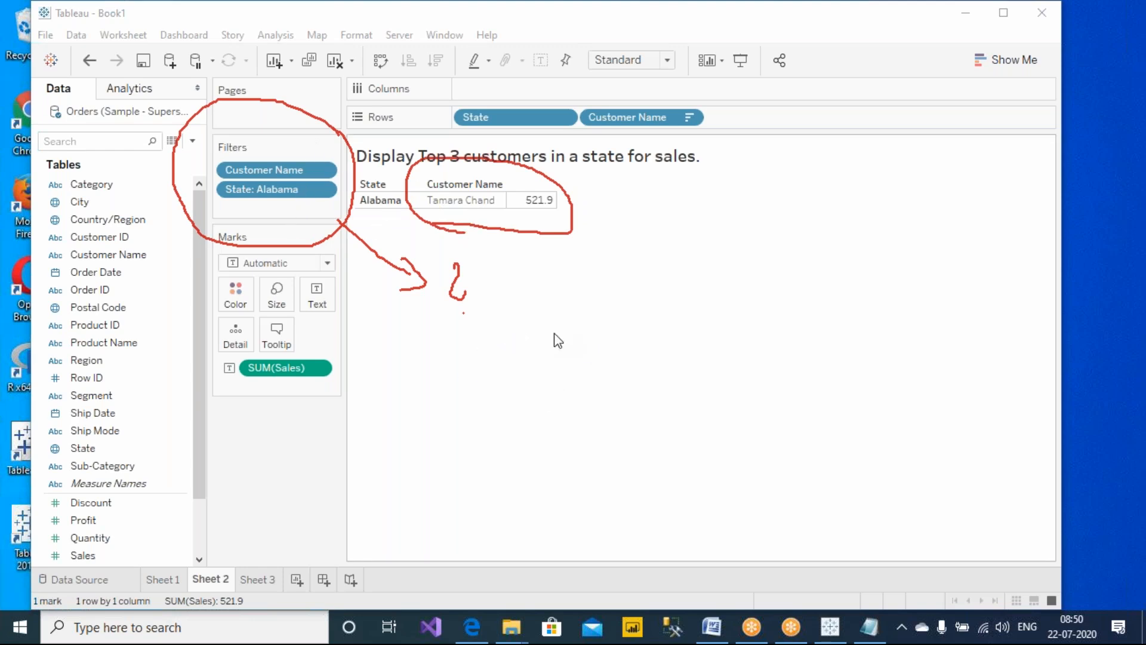
Open Paint through the Run dialog with mspaint
key("super+r")
type("mspaint")
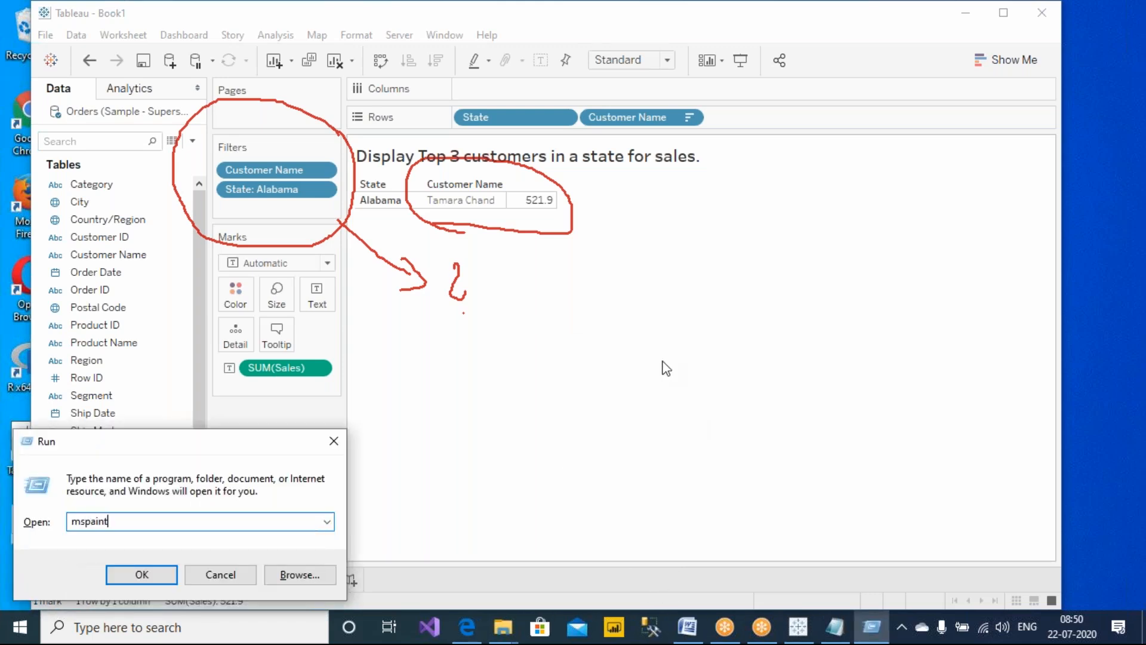
key("Return")
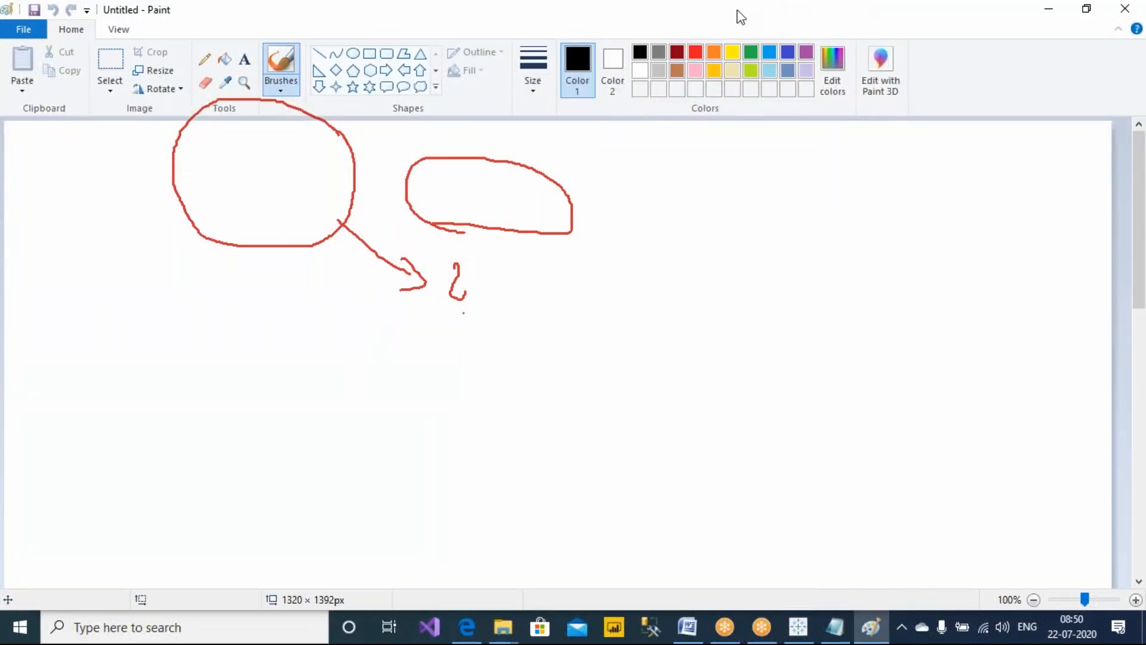
Add the text 'DATA SOURCE' near the canvas's upper-left corner
left_click(751, 117)
left_click(245, 59)
left_click_drag(23, 182, 326, 309)
type("DATA SOURCE")
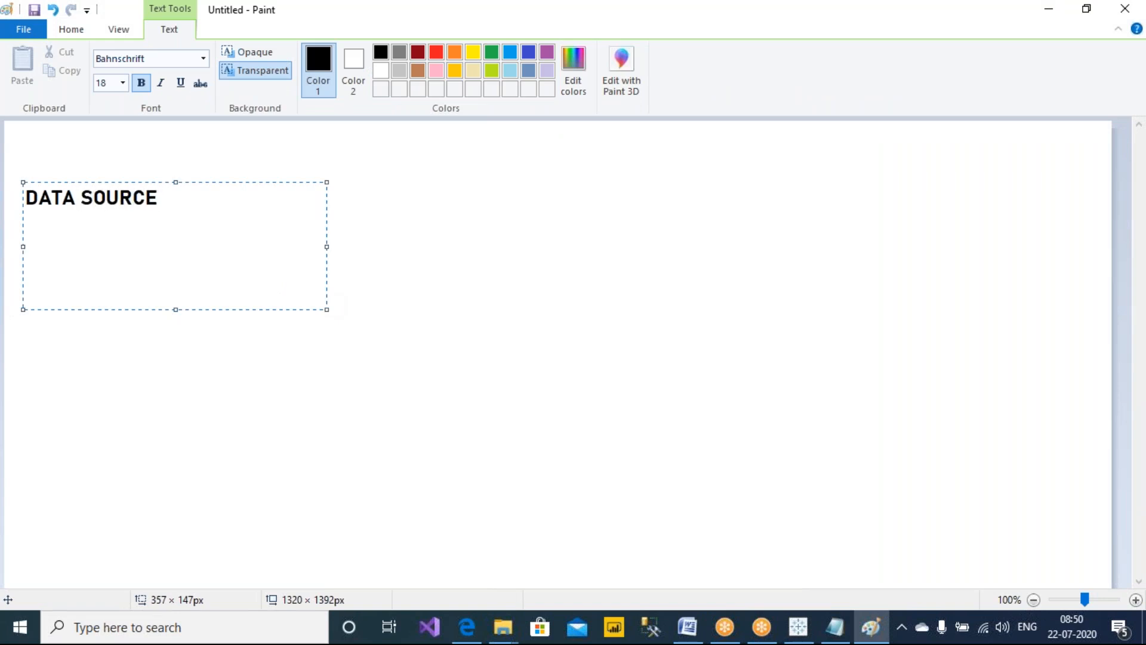
Draw a rounded rectangle around the DATA SOURCE text
left_click(341, 151)
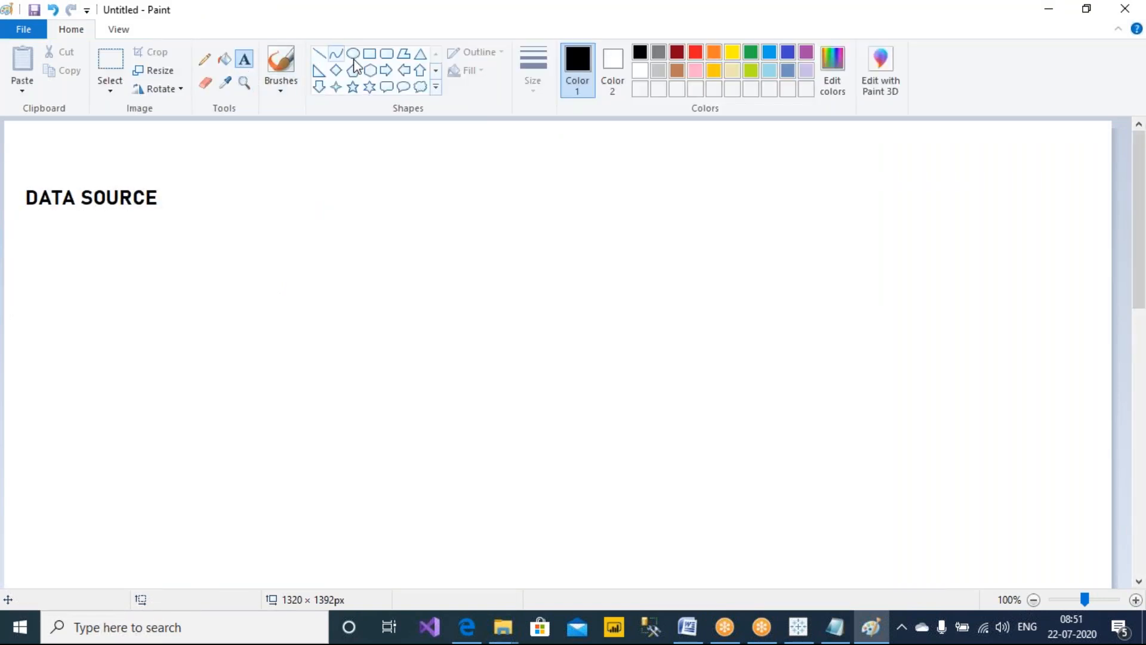
left_click(387, 53)
left_click_drag(18, 173, 173, 221)
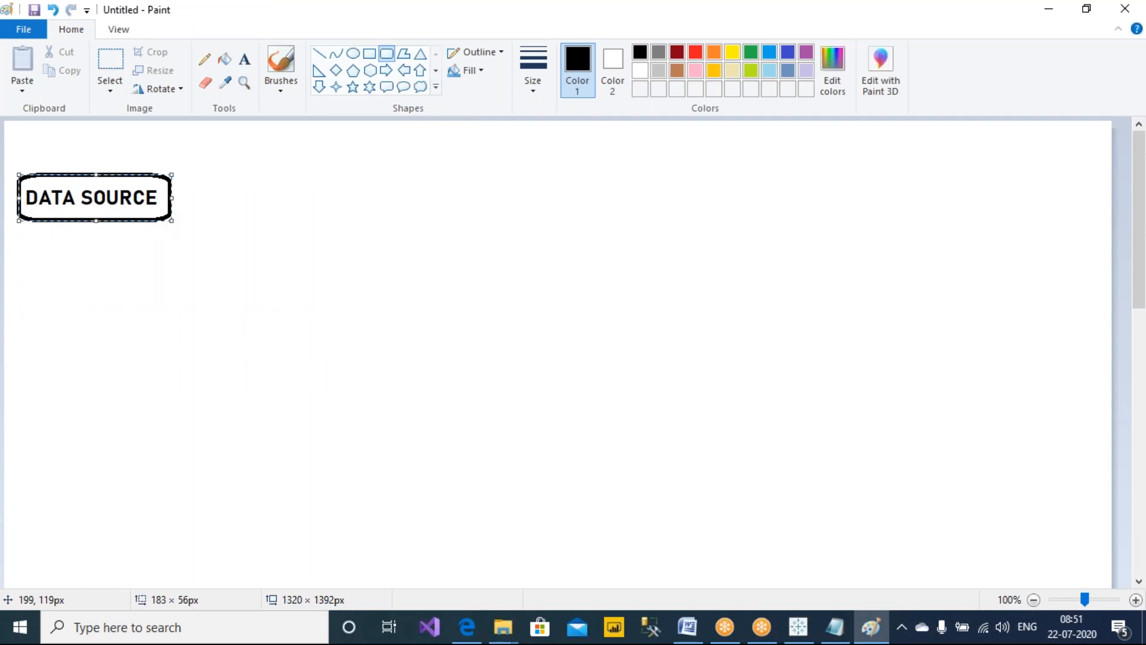
Add the text 'FILTER 1' and 'FILTER 2' on two lines to the right of the data source box
left_click(245, 60)
left_click_drag(310, 167, 548, 276)
type("FILTER 1")
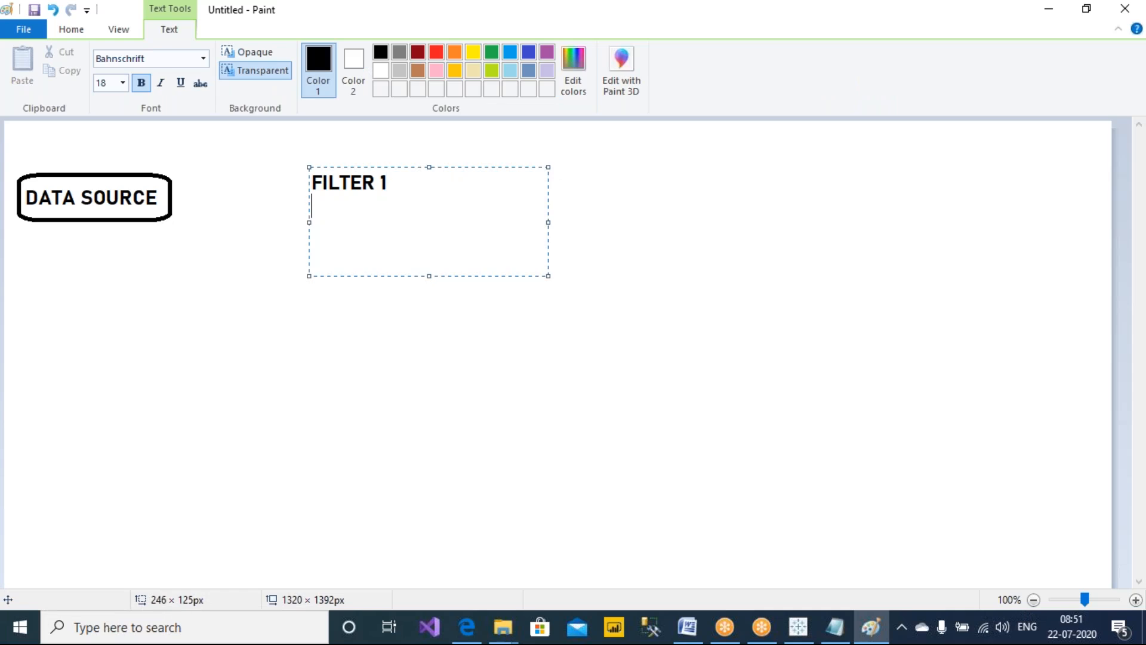
key("Return")
type("FILTER 2")
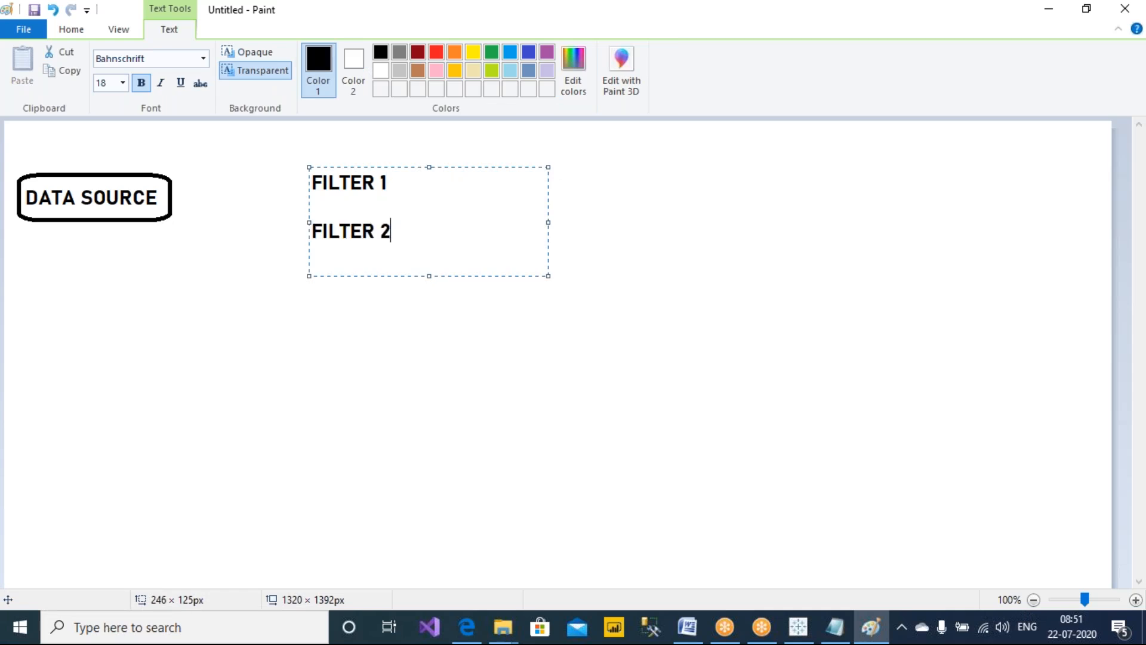
left_click(568, 356)
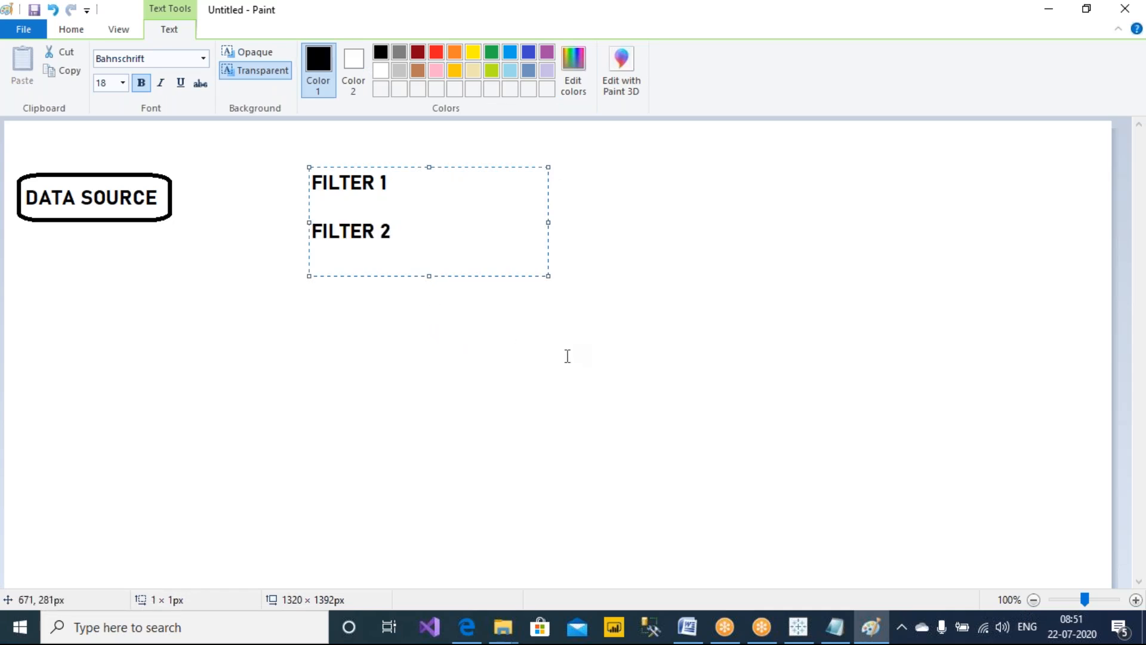
left_click(1033, 19)
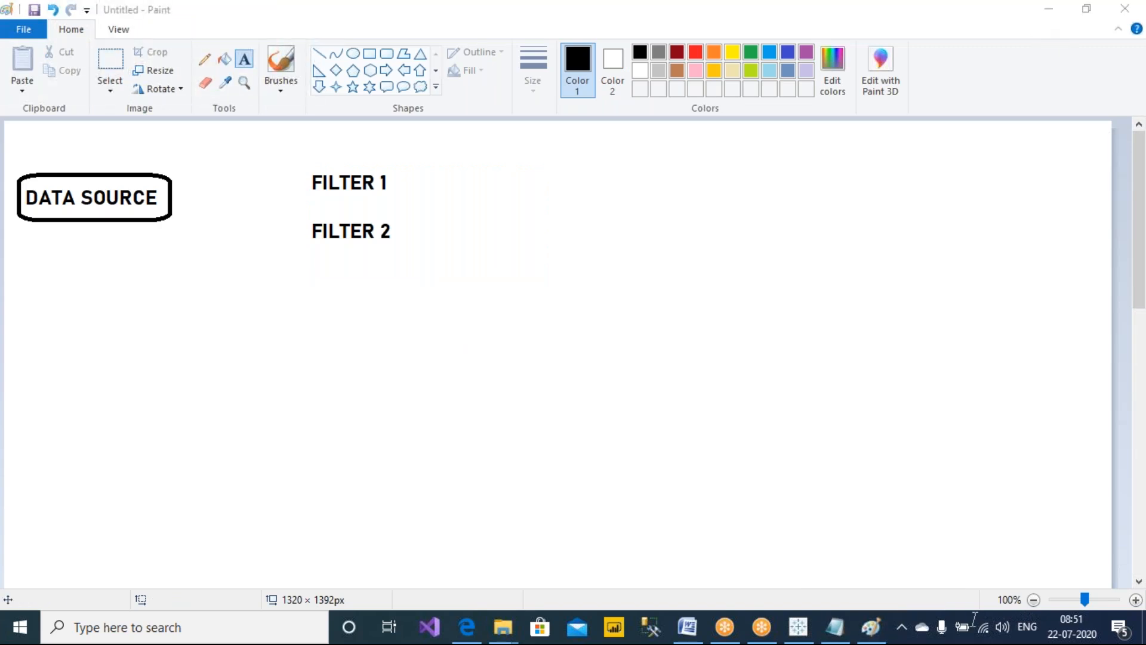
left_click(473, 341)
key("Escape")
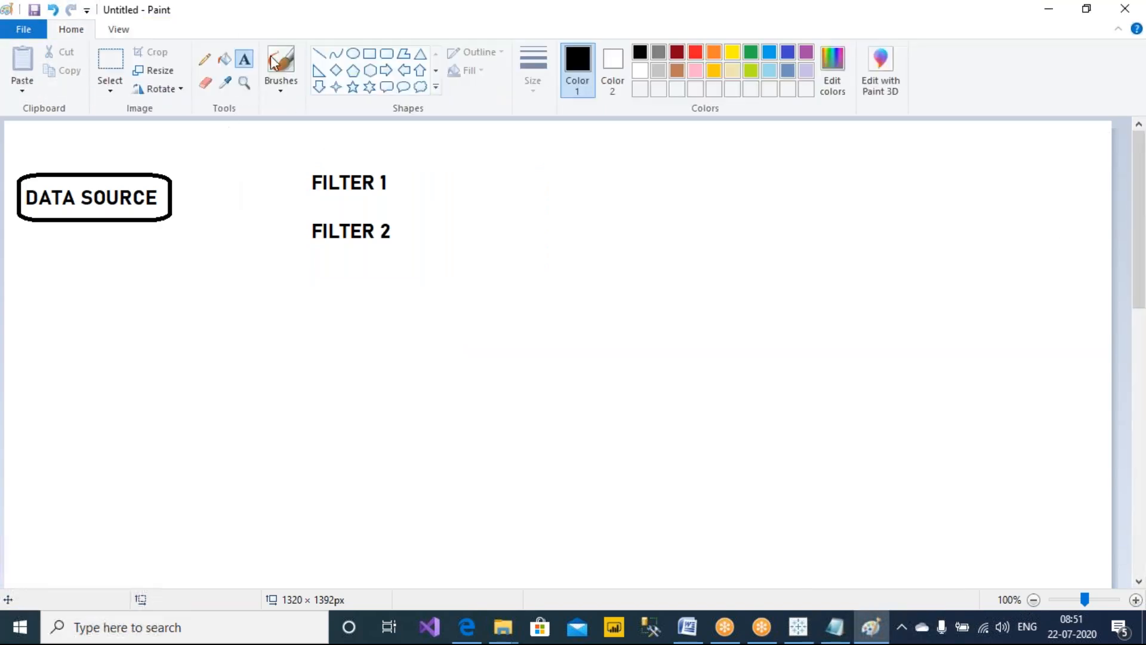
left_click(760, 28)
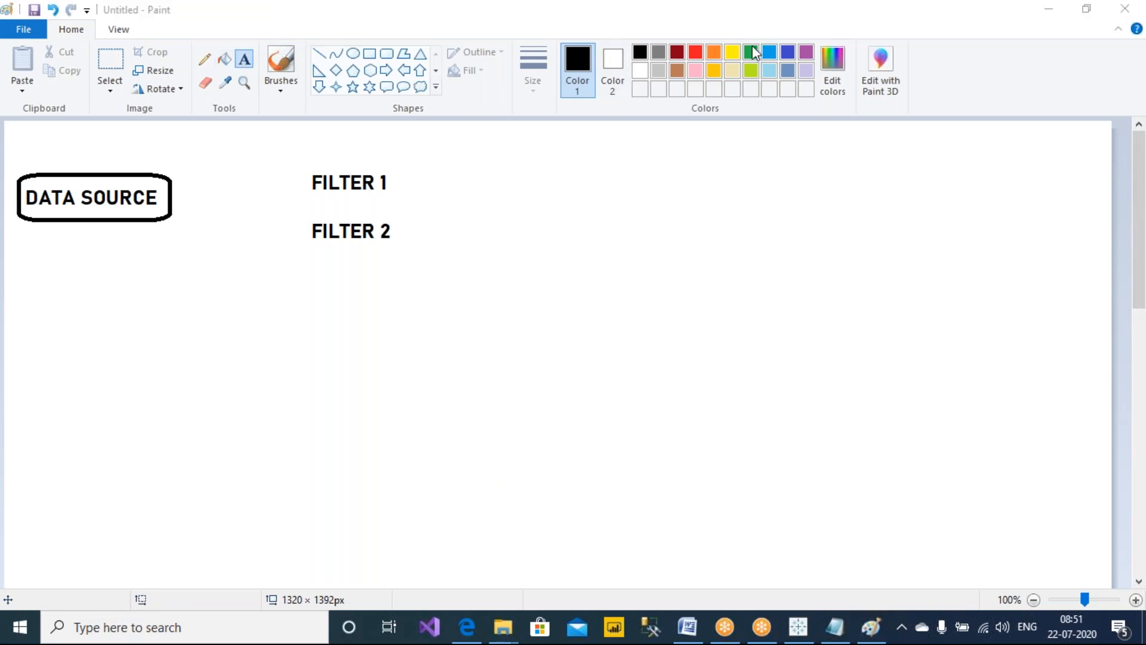
mouse_move(368, 165)
left_mouse_down()
mouse_move(173, 147)
mouse_move(127, 170)
mouse_move(152, 160)
left_mouse_up()
mouse_move(368, 258)
left_mouse_down()
mouse_move(190, 266)
mouse_move(152, 222)
mouse_move(152, 253)
mouse_move(174, 240)
left_mouse_up()
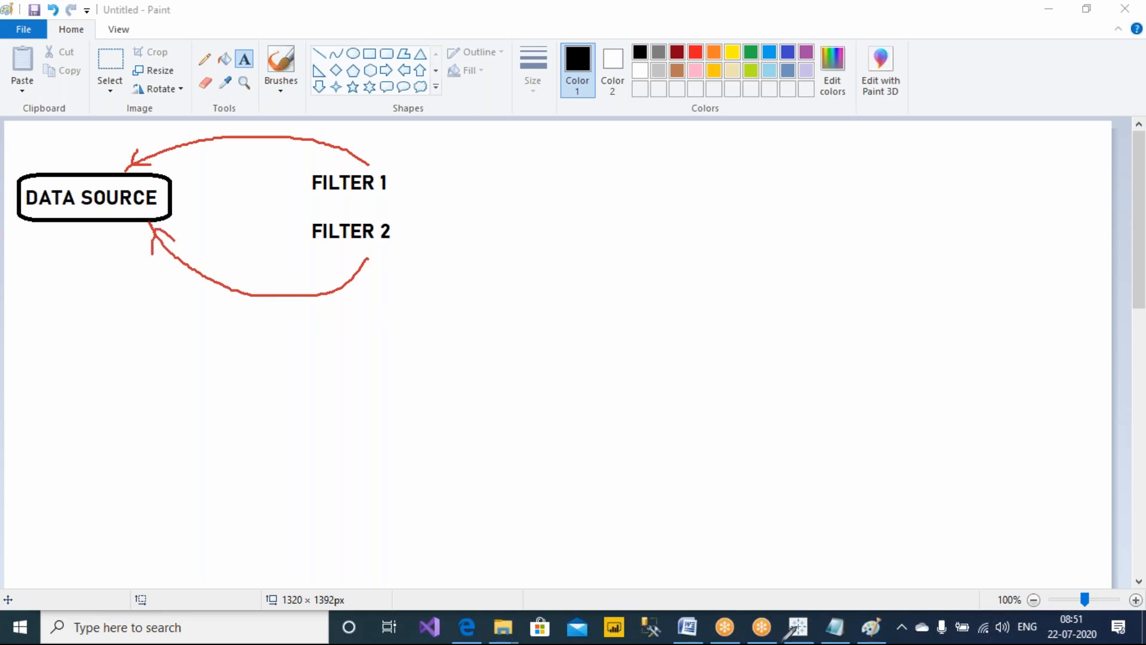
left_click(797, 627)
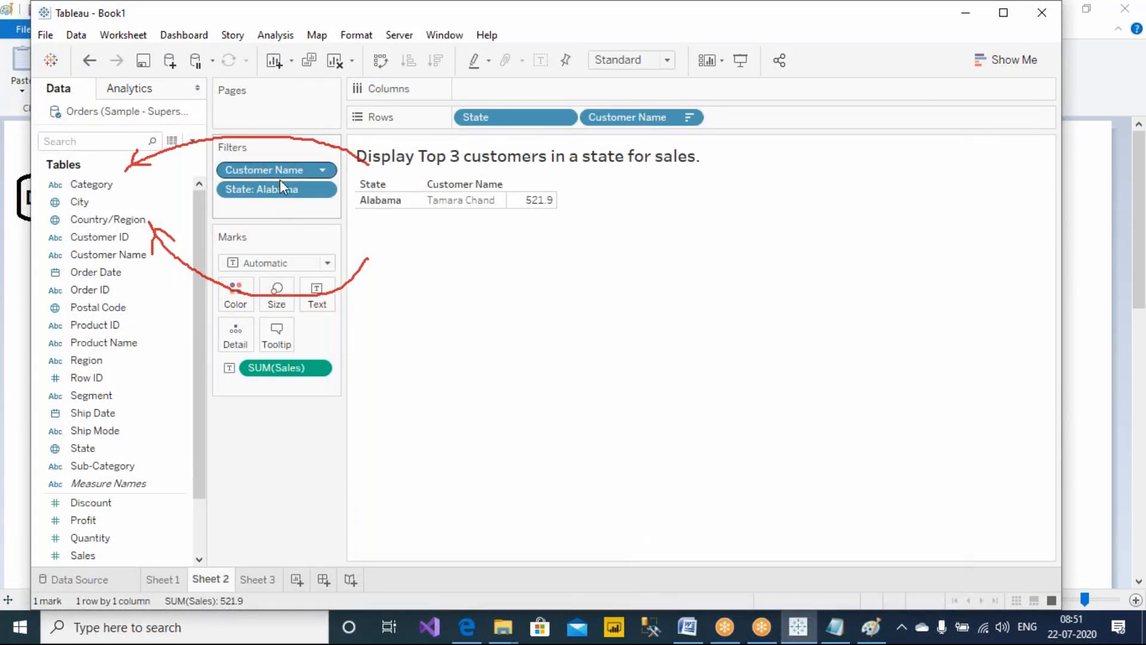
key("alt+Tab")
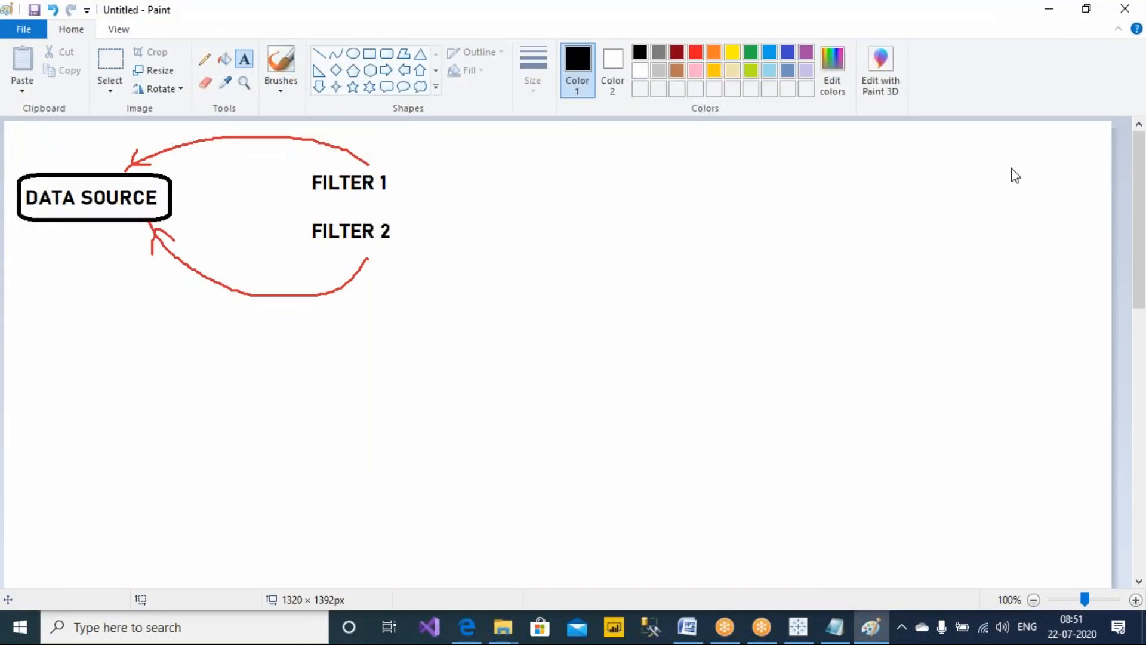
left_click(838, 48)
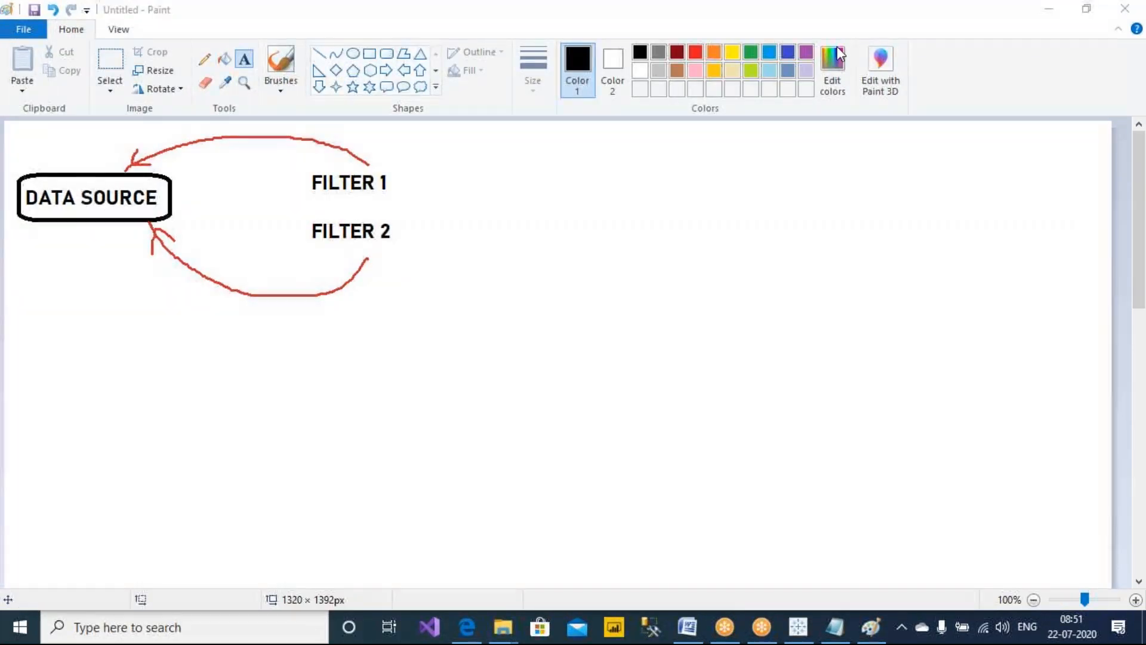
Add the text 'RESULT 1: ABC, XYZ, LMN' to the right of the filters
left_click(246, 61)
left_click_drag(505, 154, 870, 214)
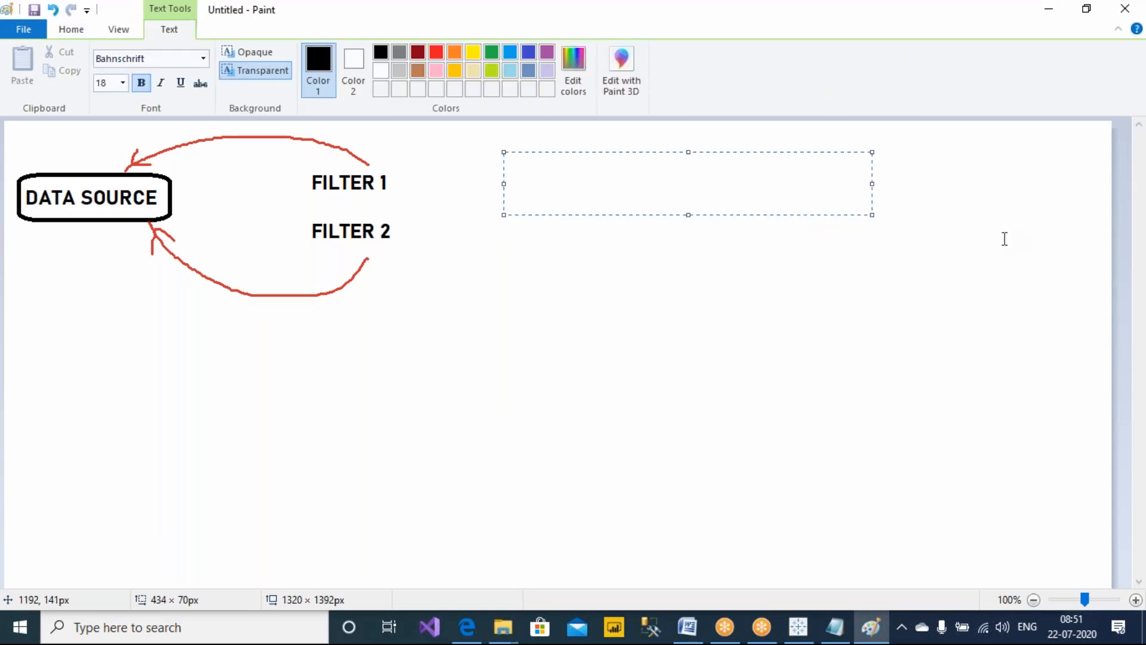
type("RESULT 1:")
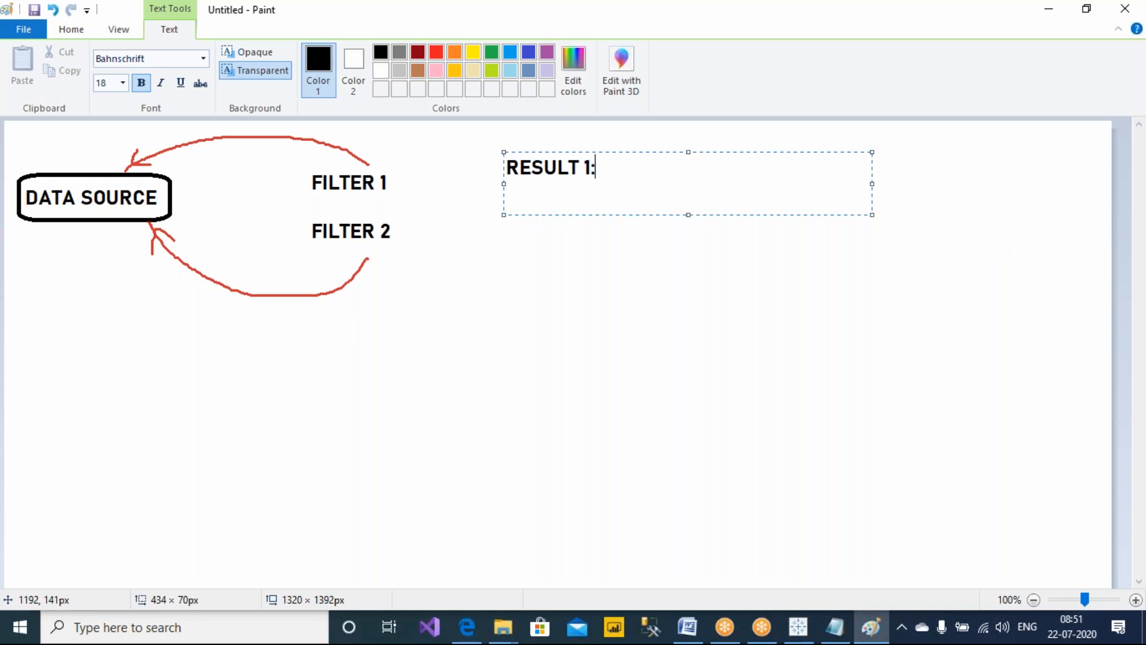
type("  ABC, XY")
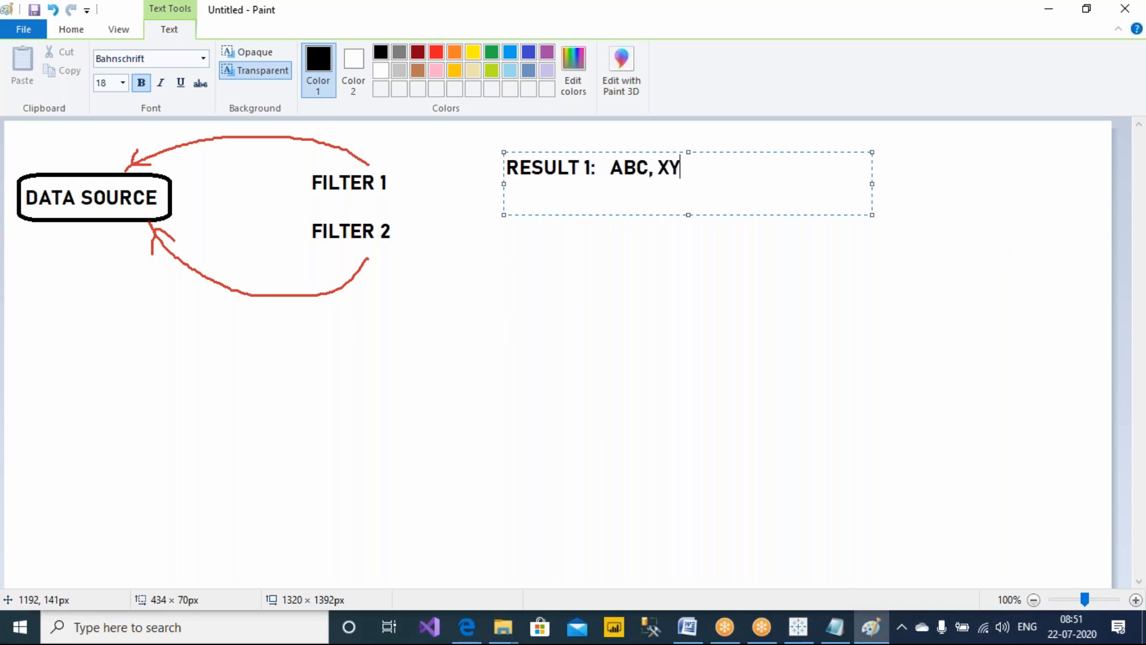
type("Z, LMN")
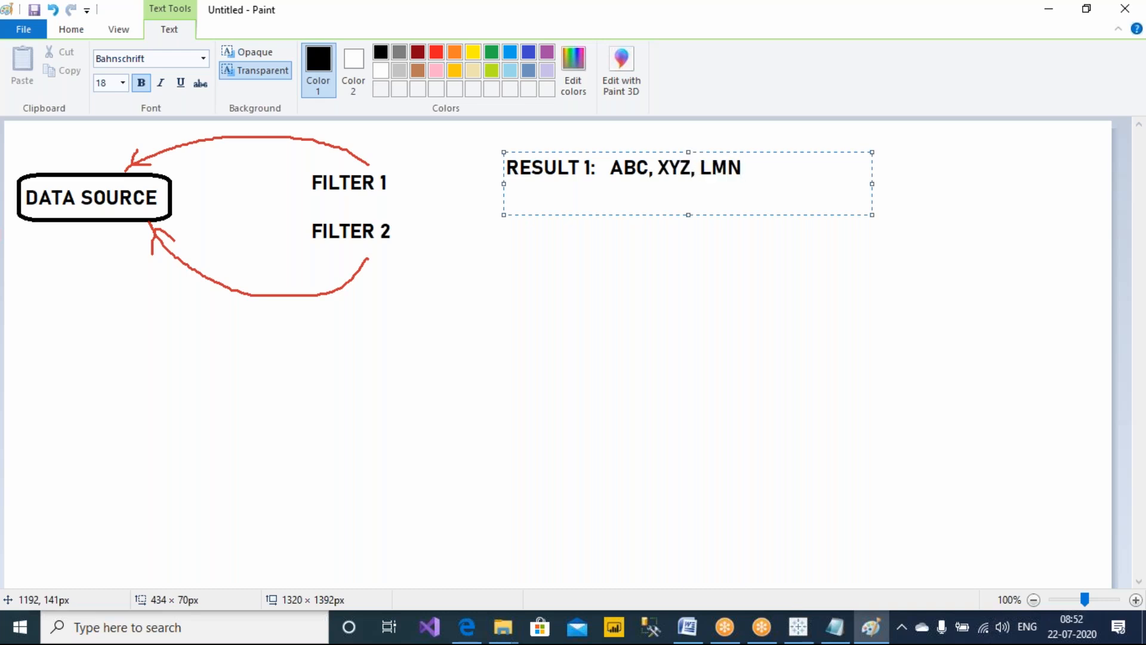
Add the text 'RESULT 2: POI, UYT, ABC' below the Result 1 line
left_click_drag(617, 172, 783, 171)
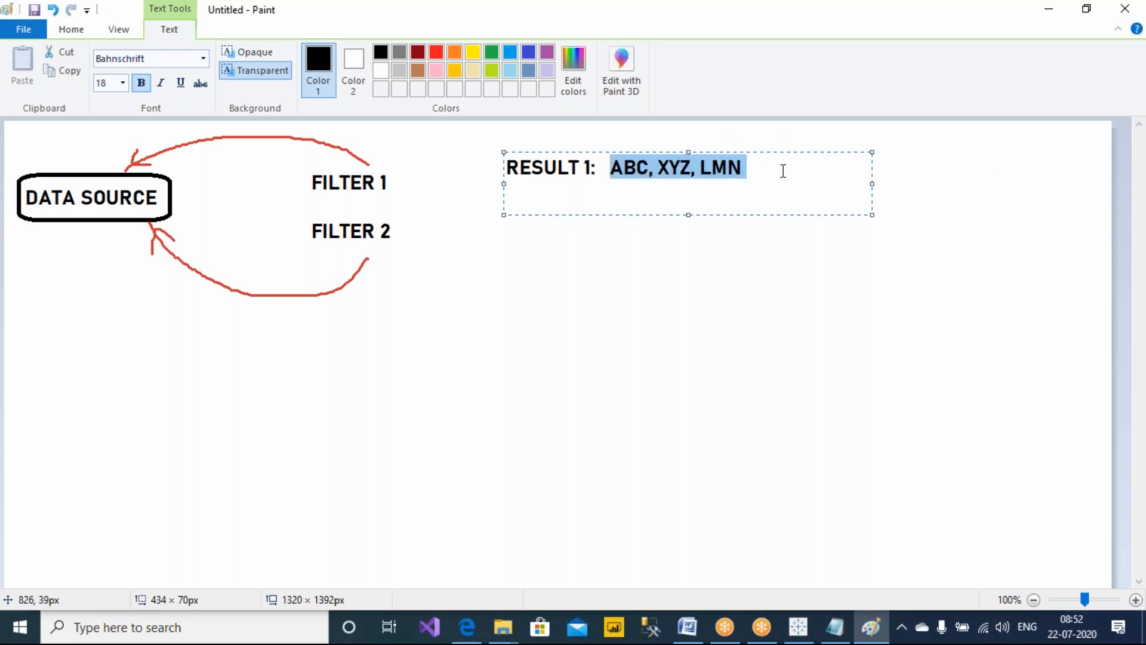
left_click(747, 330)
left_click_drag(500, 220, 910, 302)
type("RESULT 2:")
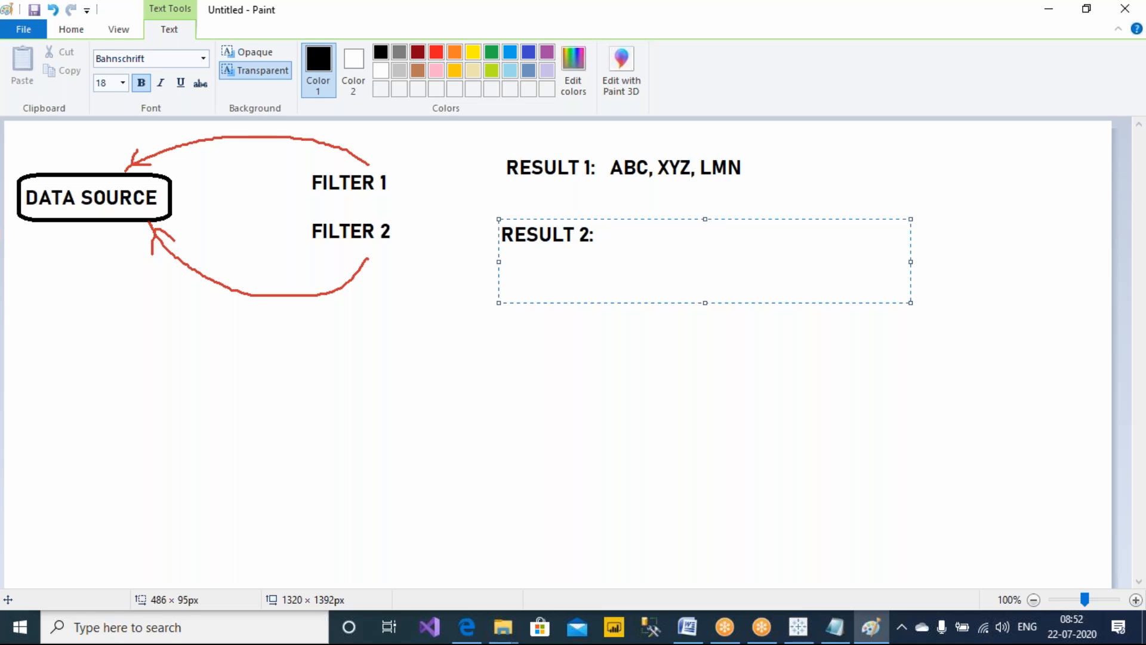
type("  POI, UYT, ABC")
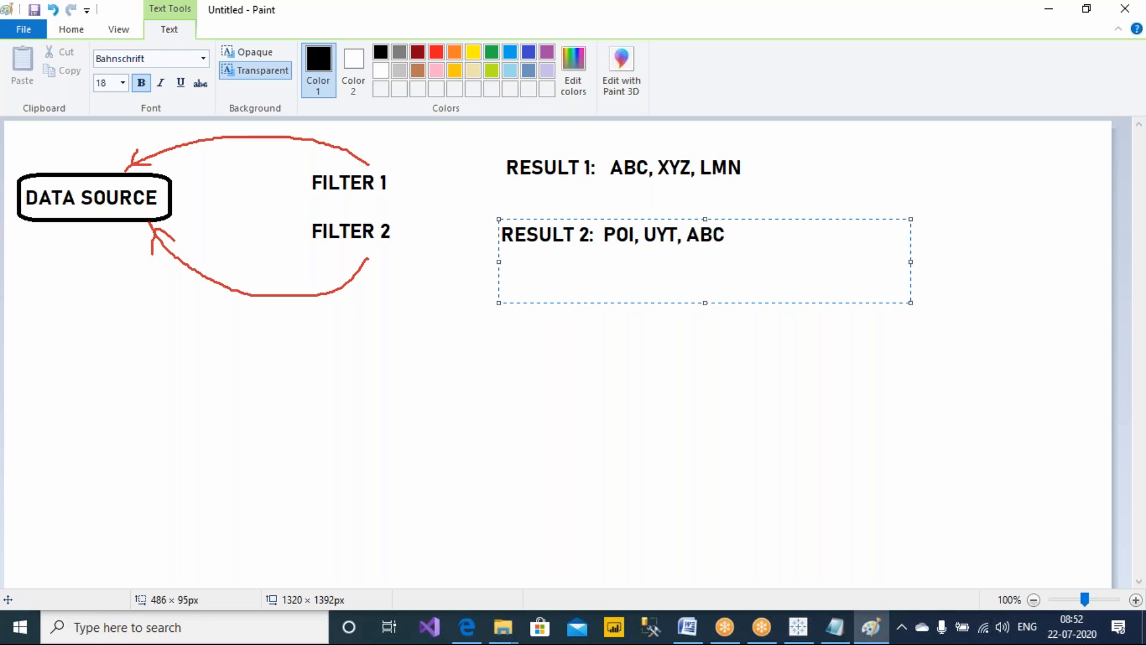
left_click(734, 397)
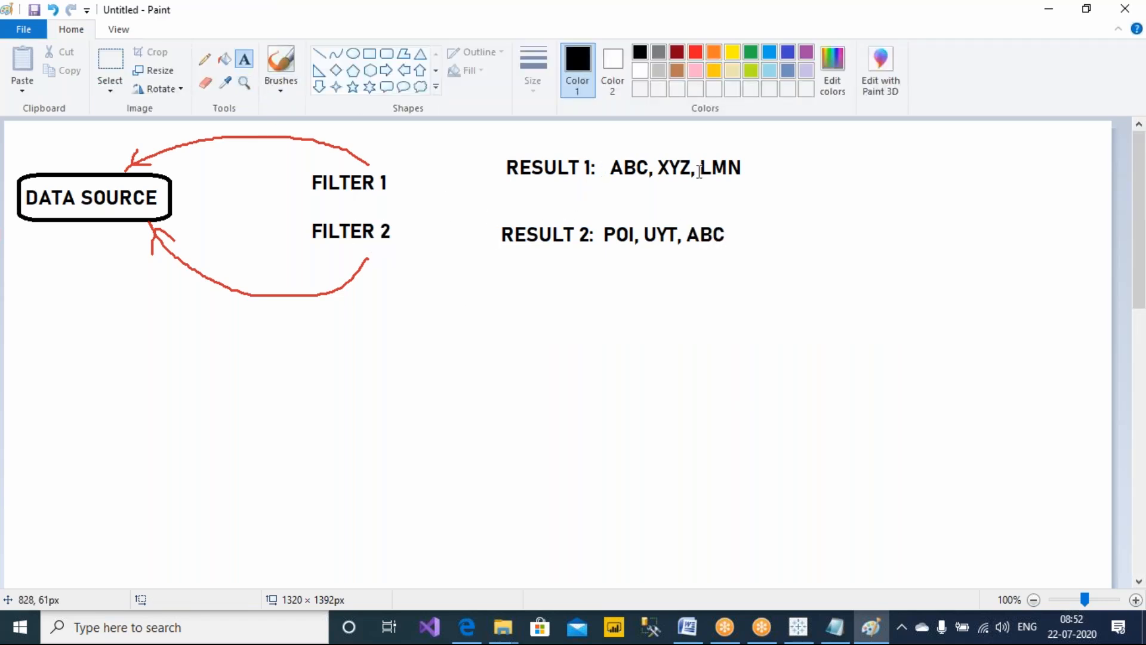
Sketch red arrows from FILTER 1 and FILTER 2 to their results, plus a brace beside the results
left_click(731, 8)
left_click(727, 49)
left_click_drag(382, 165, 506, 147)
mouse_move(394, 251)
left_mouse_down()
mouse_move(559, 271)
mouse_move(570, 250)
mouse_move(575, 268)
left_mouse_up()
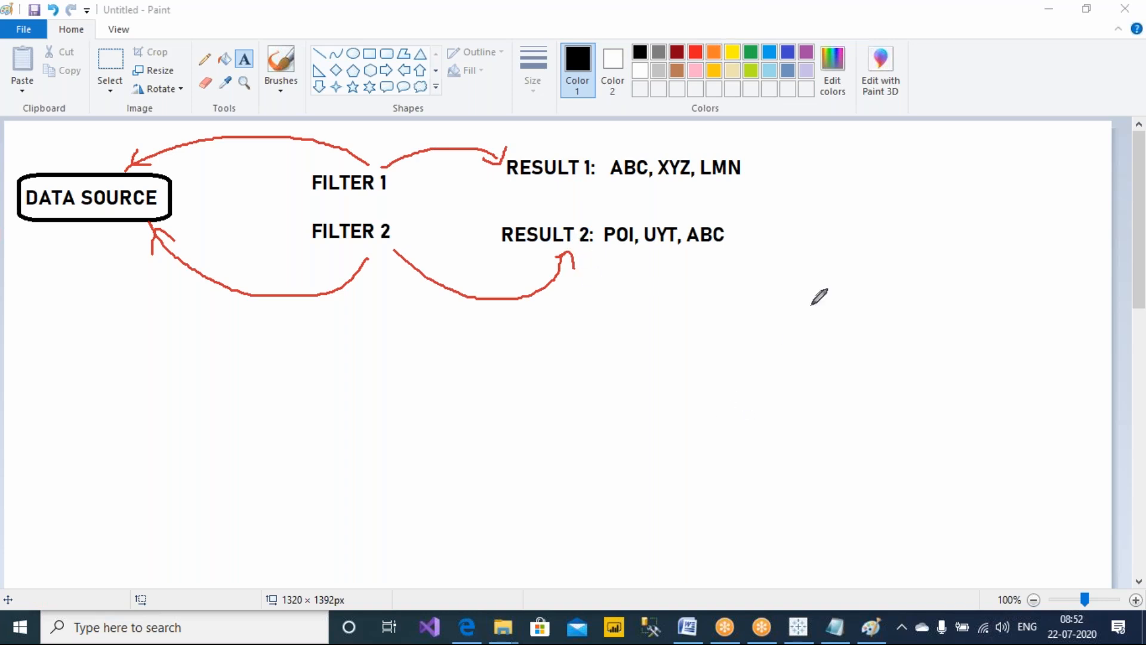
left_click_drag(780, 178, 797, 206)
left_click(792, 240)
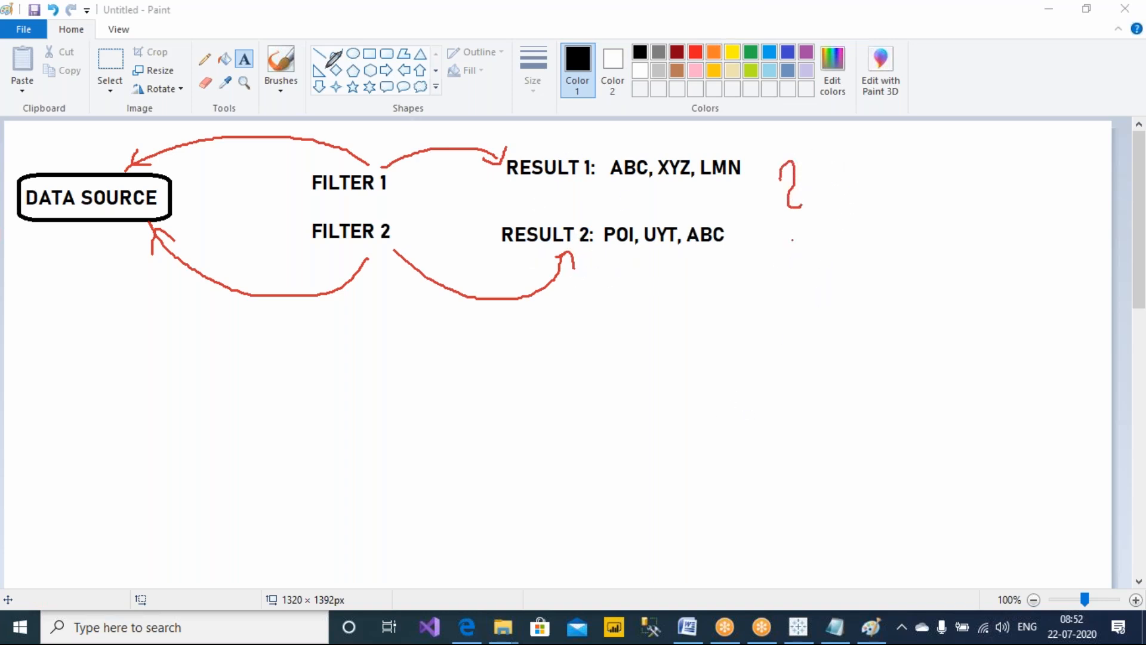
Add a text note at the right reading 'INTERSECTION OF TWO RESULTS... I.E.' followed by a blank line
left_click(244, 59)
left_click_drag(845, 143, 1094, 330)
type("INTERS ")
type("CTION")
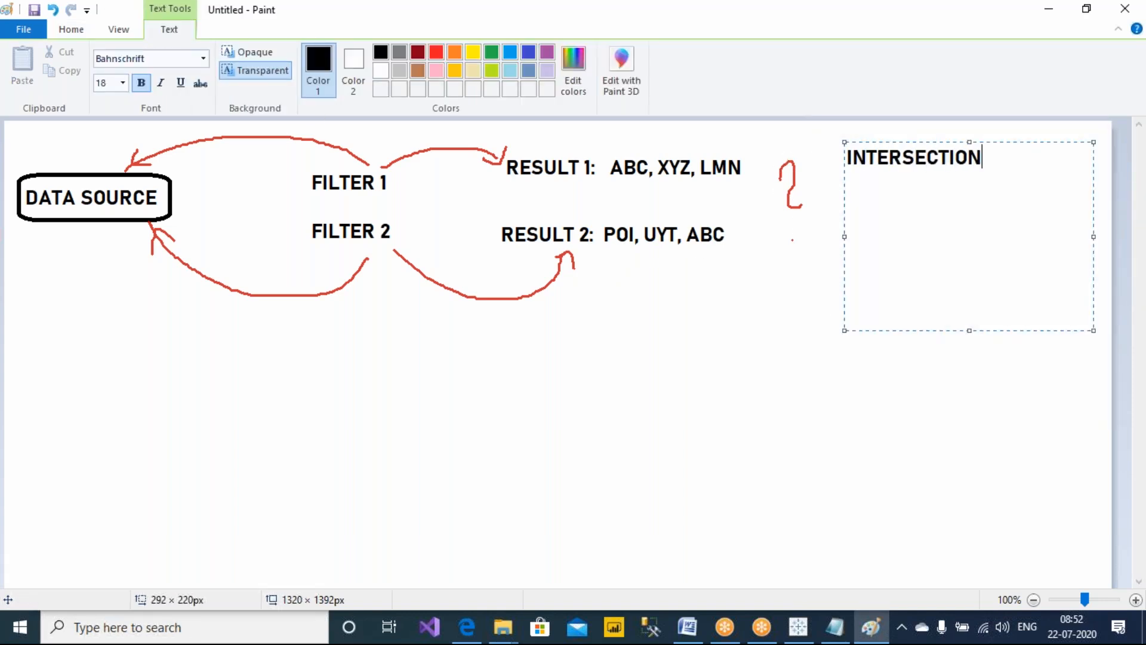
type(" OF TWO RESULTS")
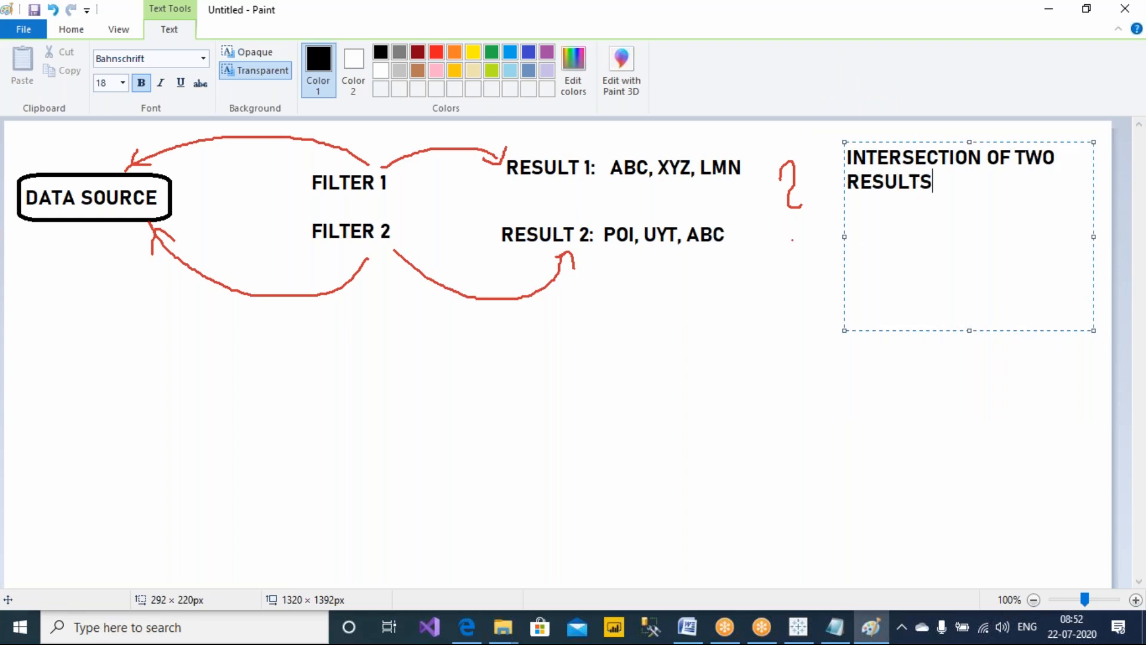
type("... I.E.")
key("Return")
key("Return")
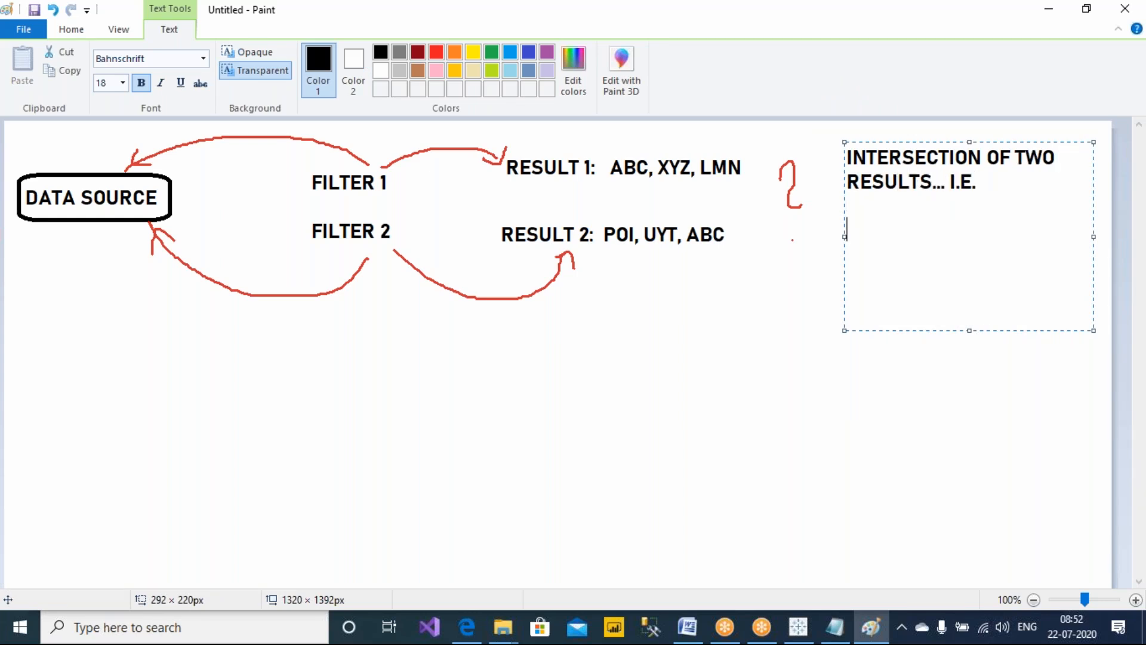
Continue the note with 'WHAT ARE THE COMMON RECORDS IN BOTH FILTERS', replacing RECORDS with OUTPUT
type("WHAT ARE THE COMM")
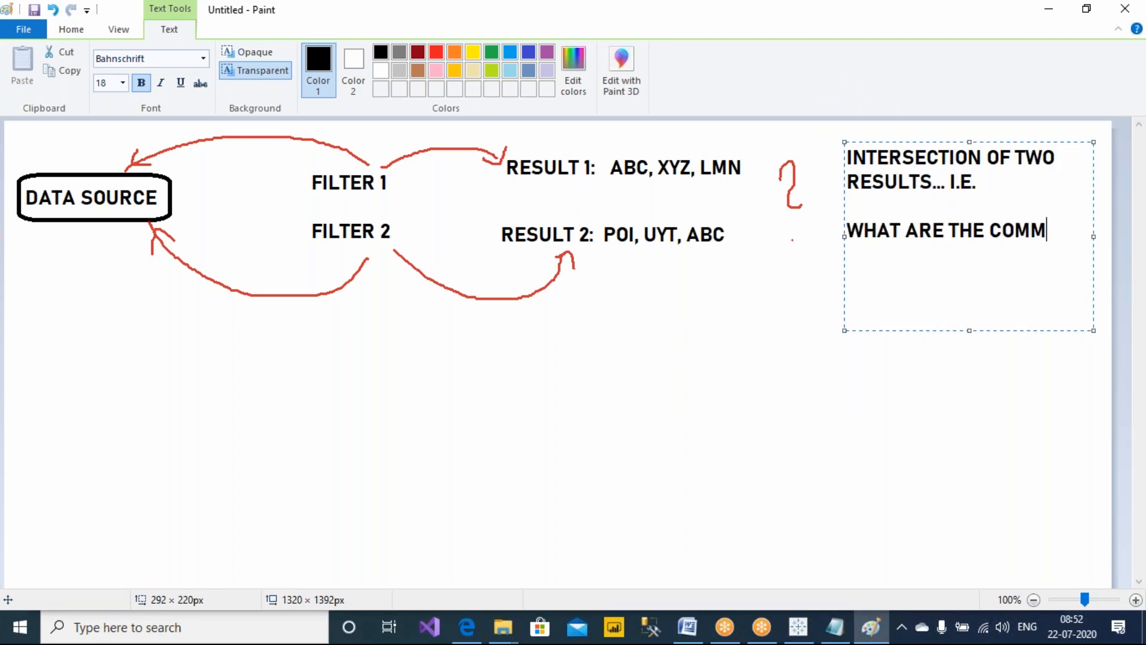
type("ON RE")
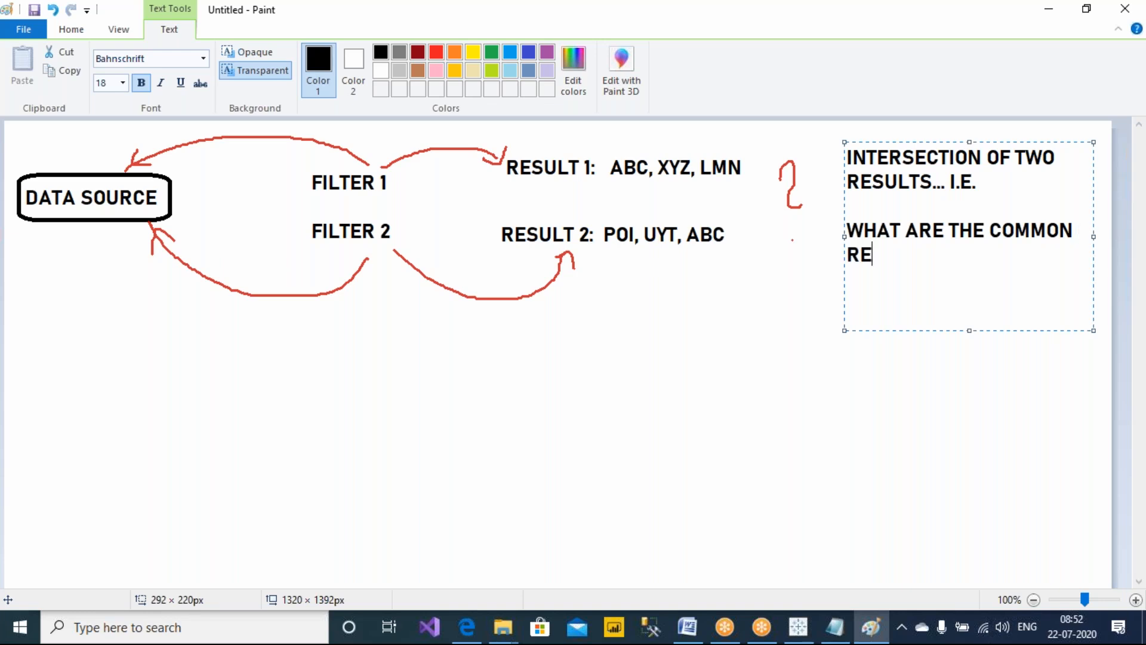
type("CORDS IN BOTH ")
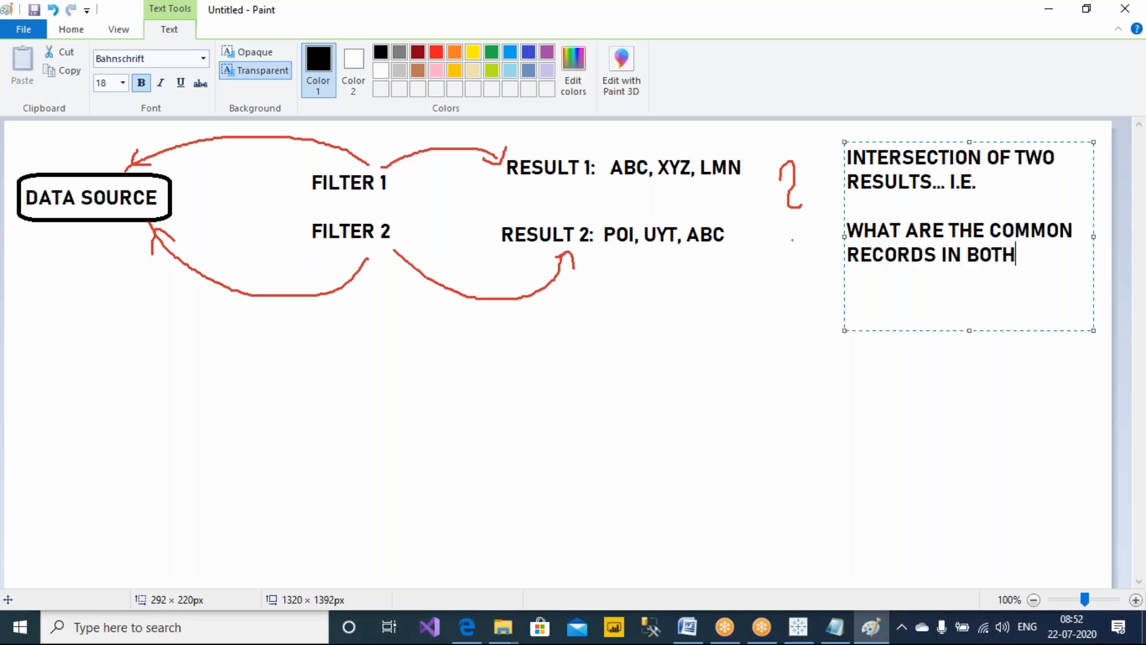
type("FILTERS")
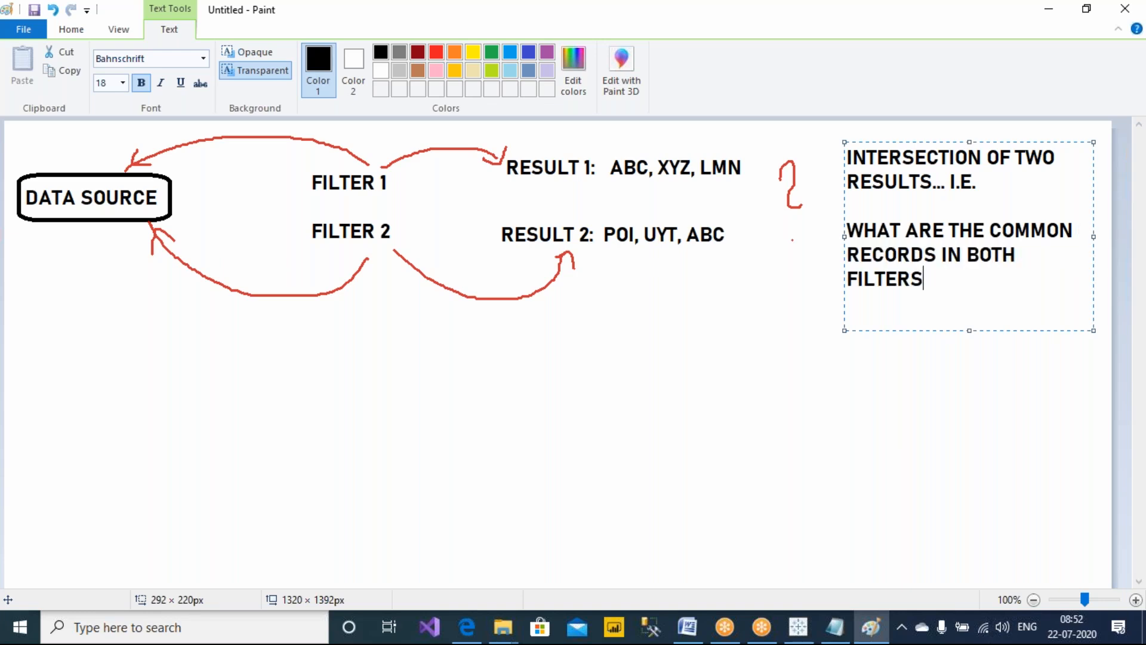
double_click(932, 253)
type("OUTPUT")
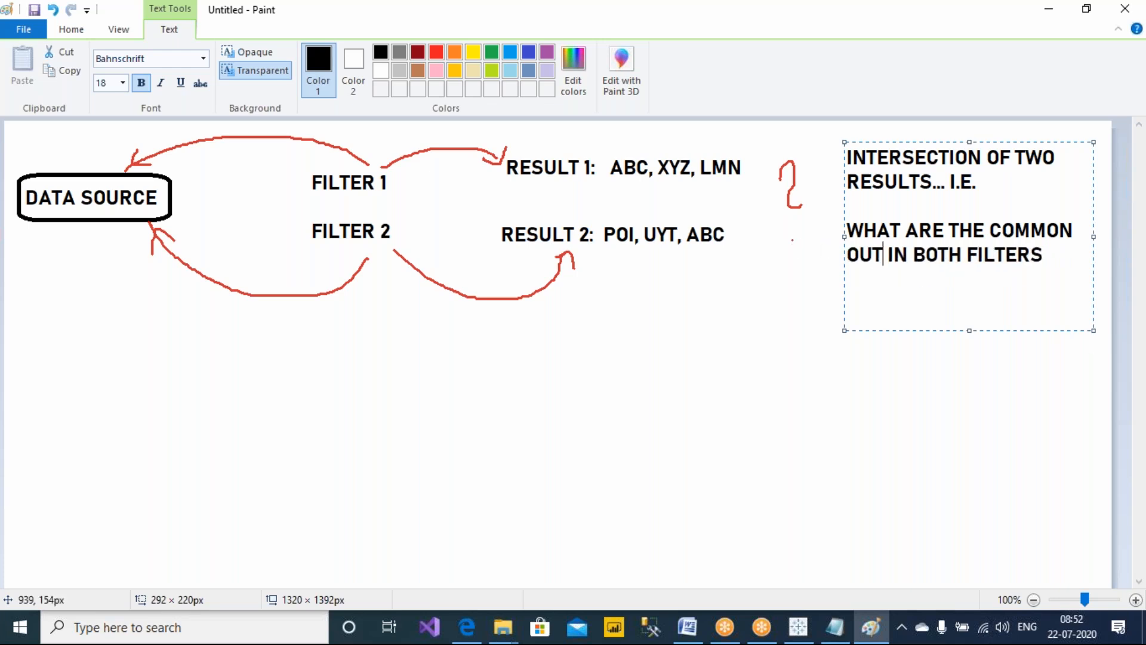
left_click(623, 291)
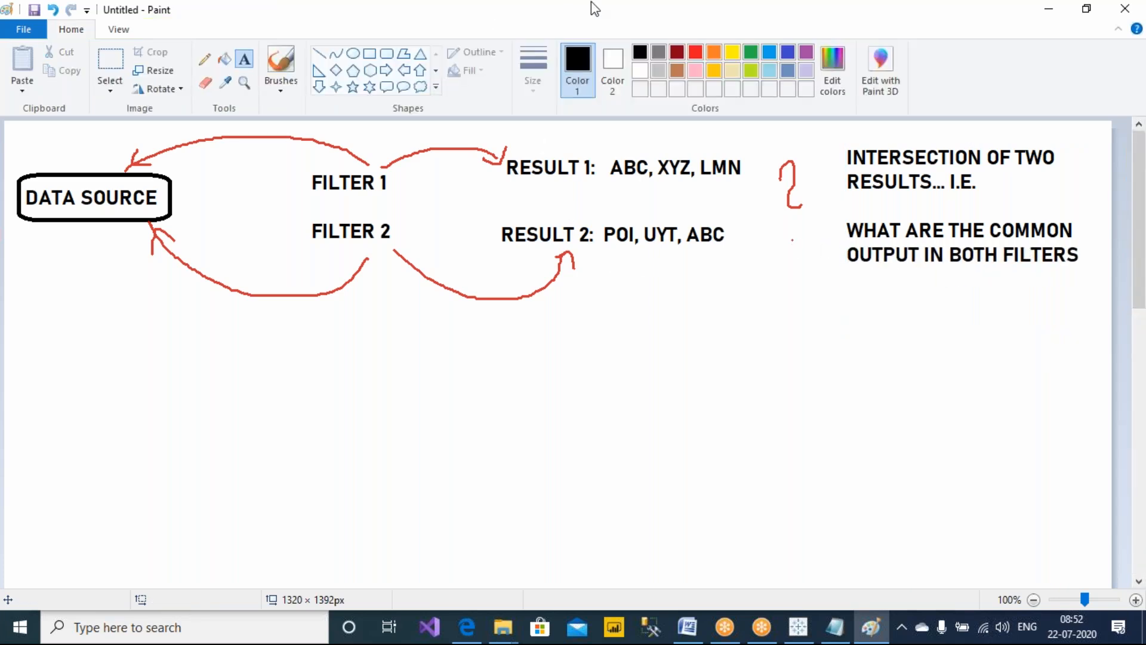
Circle ABC in both the Result 1 and Result 2 lines with the red pen
left_click(720, 9)
left_click(735, 46)
mouse_move(651, 153)
left_mouse_down()
mouse_move(624, 149)
mouse_move(603, 168)
mouse_move(642, 180)
mouse_move(651, 149)
left_mouse_up()
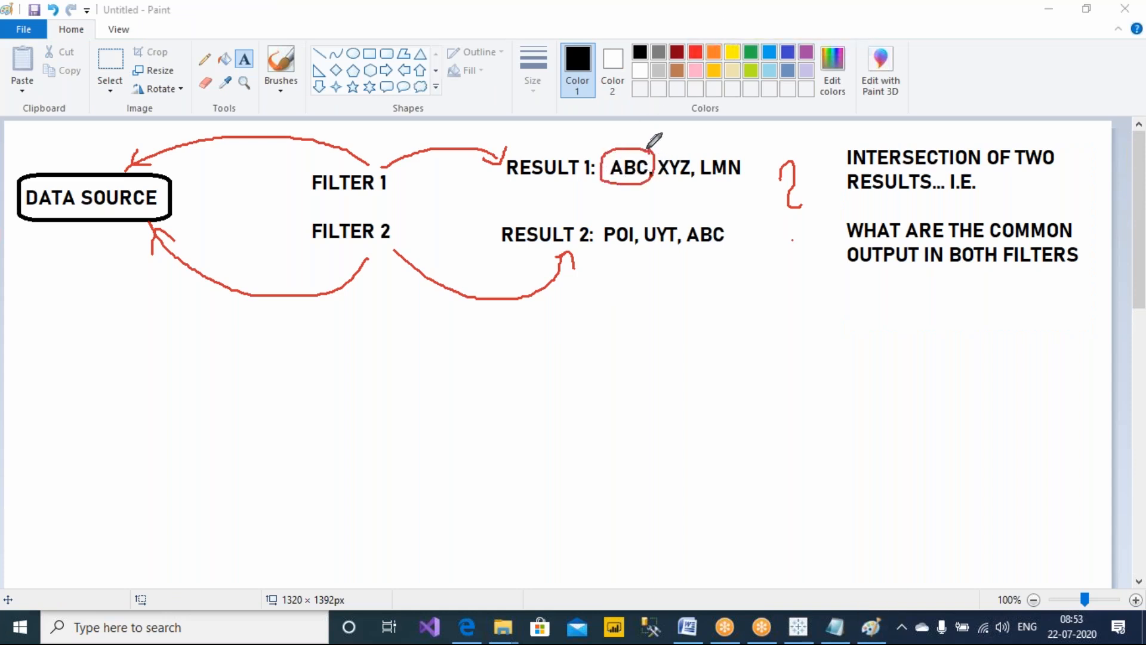
mouse_move(719, 219)
left_mouse_down()
mouse_move(687, 222)
mouse_move(697, 246)
mouse_move(731, 238)
mouse_move(719, 219)
left_mouse_up()
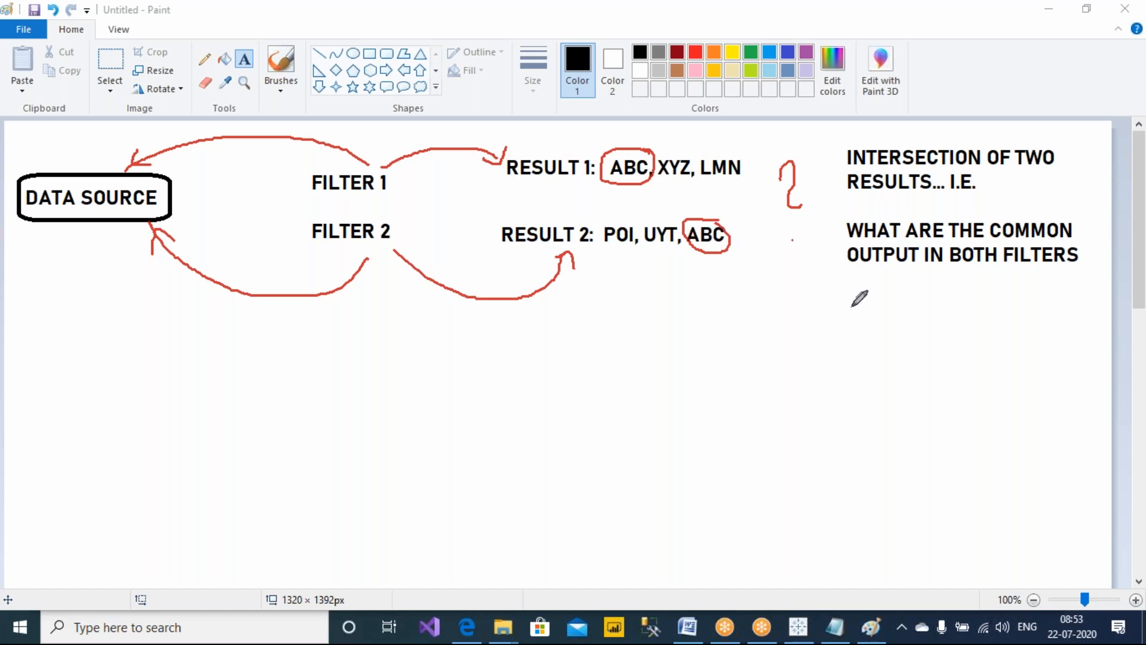
Sketch an arrow from Result 2 down to a handwritten, underlined ABC
mouse_move(764, 229)
left_mouse_down()
mouse_move(821, 352)
mouse_move(846, 345)
left_mouse_up()
mouse_move(874, 400)
left_mouse_down()
mouse_move(888, 366)
mouse_move(892, 398)
left_mouse_up()
left_click_drag(861, 384, 895, 382)
left_click_drag(902, 376, 912, 403)
mouse_move(940, 377)
left_mouse_down()
mouse_move(924, 392)
mouse_move(952, 402)
left_mouse_up()
left_click(918, 434)
mouse_move(899, 426)
left_mouse_down()
mouse_move(954, 425)
mouse_move(956, 435)
left_mouse_up()
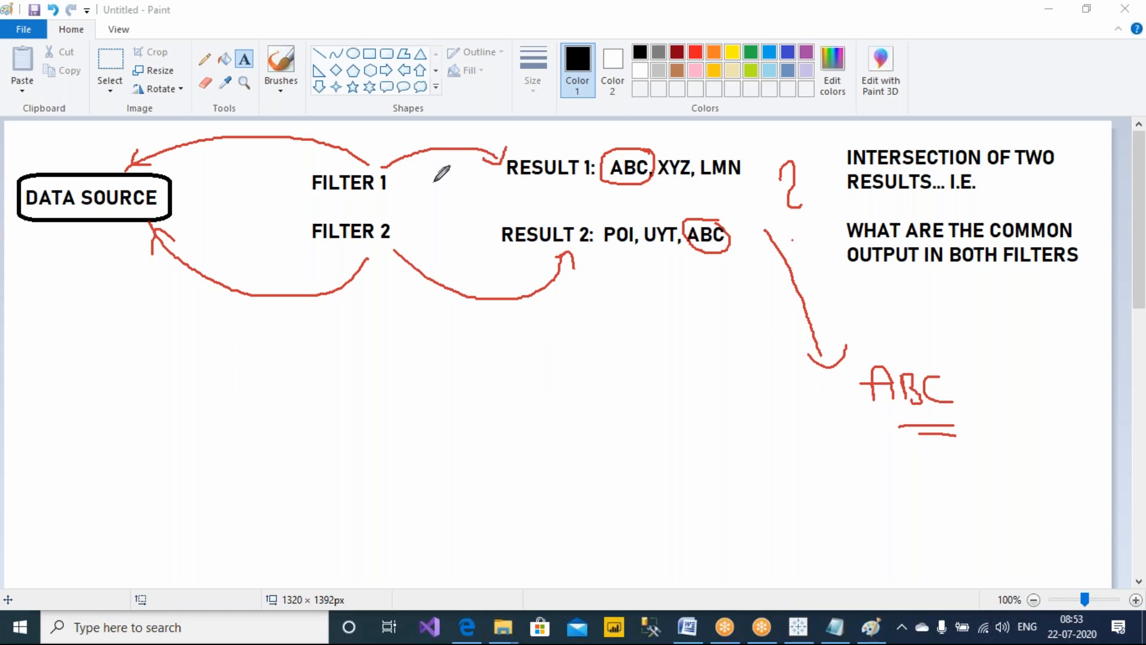
Sketch a box labelled 'F1 = 2018' with a curved arrow pointing to a handwritten DS
mouse_move(288, 356)
left_mouse_down()
mouse_move(457, 455)
mouse_move(418, 349)
mouse_move(288, 357)
left_mouse_up()
mouse_move(336, 386)
left_mouse_down()
mouse_move(337, 412)
mouse_move(352, 386)
mouse_move(360, 402)
left_mouse_up()
left_click_drag(370, 398, 374, 424)
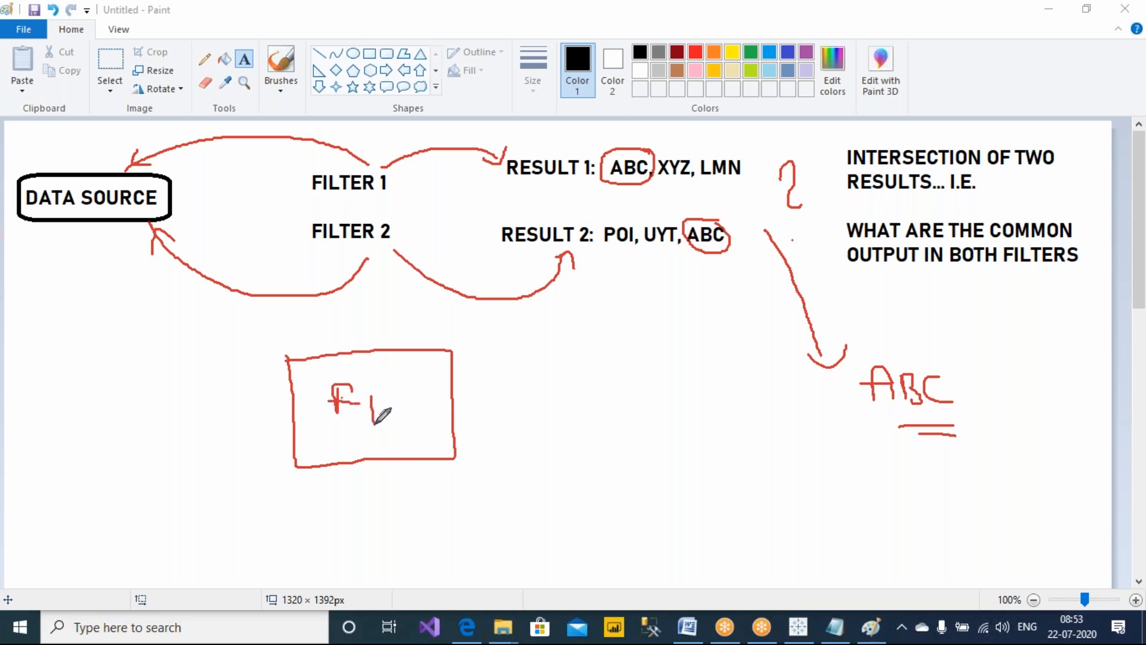
left_click_drag(60, 411, 67, 445)
mouse_move(120, 404)
left_mouse_down()
mouse_move(127, 435)
mouse_move(111, 448)
left_mouse_up()
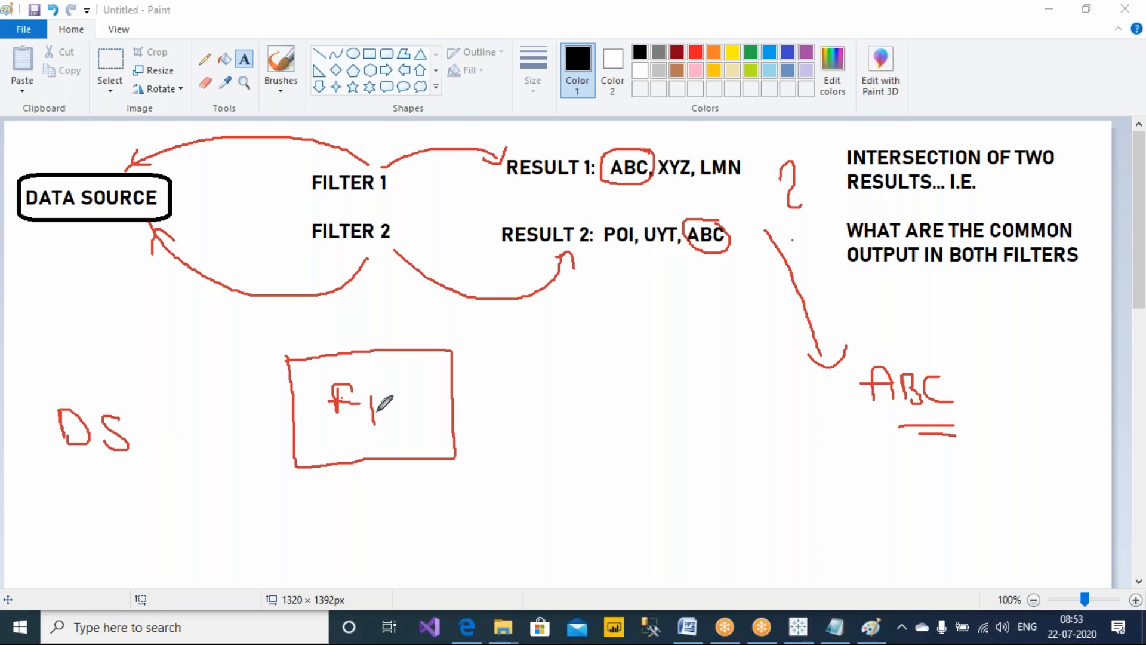
mouse_move(385, 399)
left_mouse_down()
mouse_move(452, 416)
mouse_move(443, 404)
left_mouse_up()
mouse_move(455, 404)
left_mouse_down()
mouse_move(456, 422)
mouse_move(465, 398)
mouse_move(476, 408)
left_mouse_up()
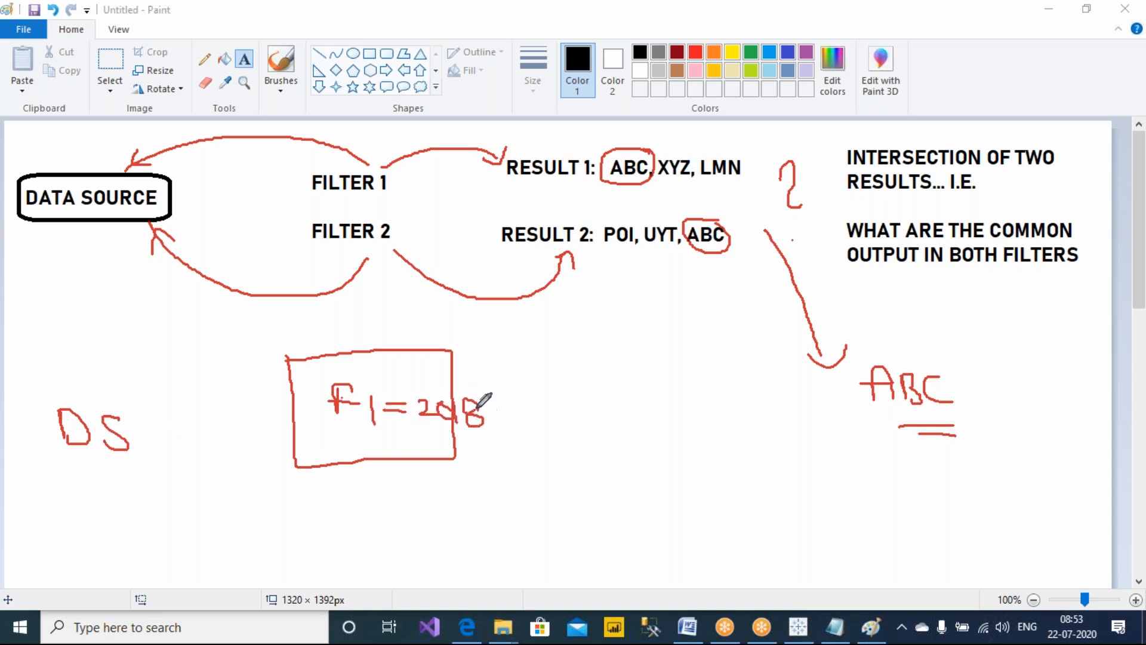
mouse_move(380, 373)
left_mouse_down()
mouse_move(249, 324)
mouse_move(136, 336)
mouse_move(76, 393)
mouse_move(90, 377)
left_mouse_up()
left_click_drag(90, 377, 126, 377)
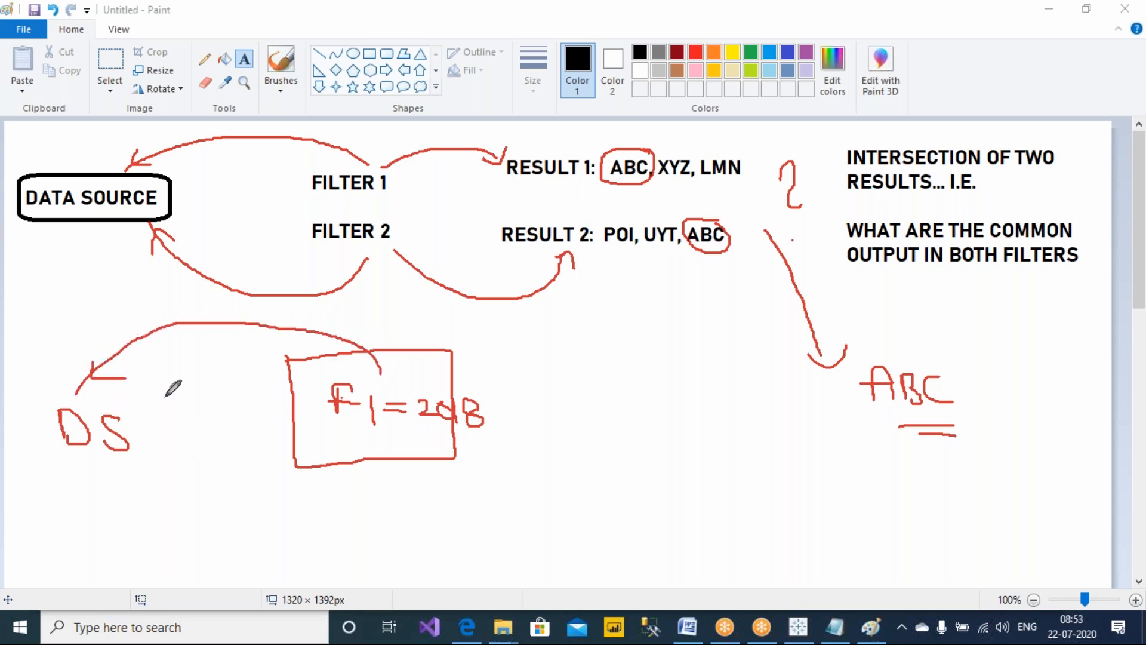
Handwrite the years 2016, 17, 18, 19 under DS and an arrow from the box to '2018 data'
mouse_move(173, 382)
left_mouse_down()
mouse_move(221, 405)
mouse_move(209, 440)
mouse_move(240, 436)
mouse_move(204, 484)
mouse_move(222, 487)
mouse_move(204, 525)
mouse_move(225, 507)
mouse_move(233, 542)
left_mouse_up()
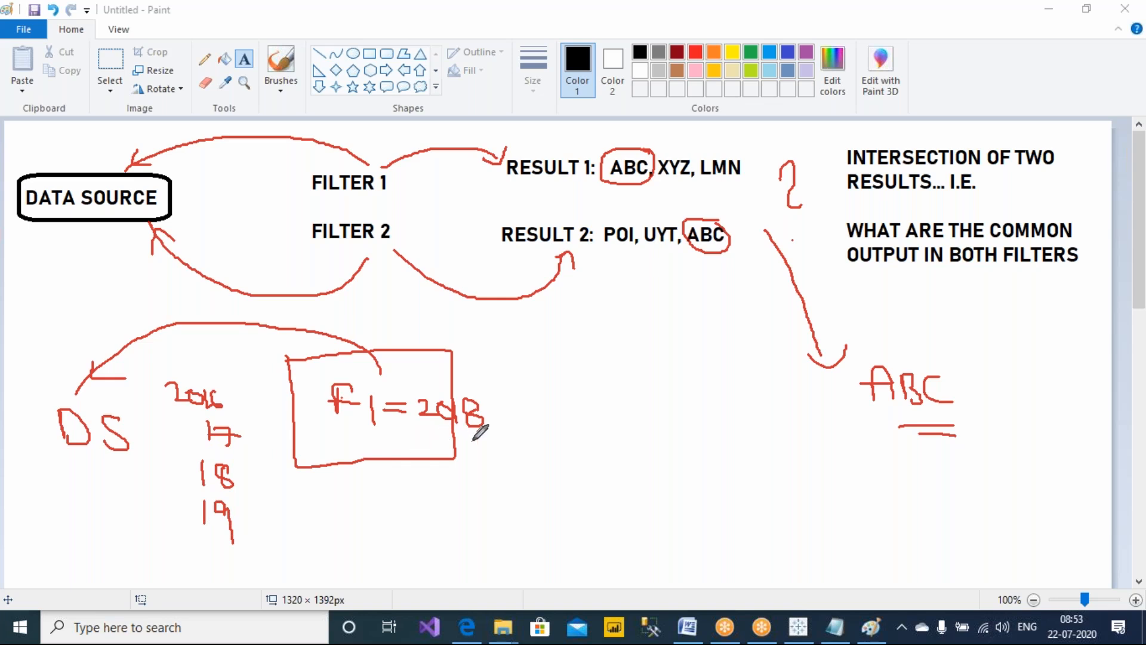
mouse_move(510, 418)
left_mouse_down()
mouse_move(585, 426)
mouse_move(555, 456)
left_mouse_up()
mouse_move(640, 417)
left_mouse_down()
mouse_move(708, 434)
mouse_move(730, 403)
mouse_move(771, 432)
mouse_move(794, 436)
mouse_move(804, 410)
mouse_move(841, 435)
left_mouse_up()
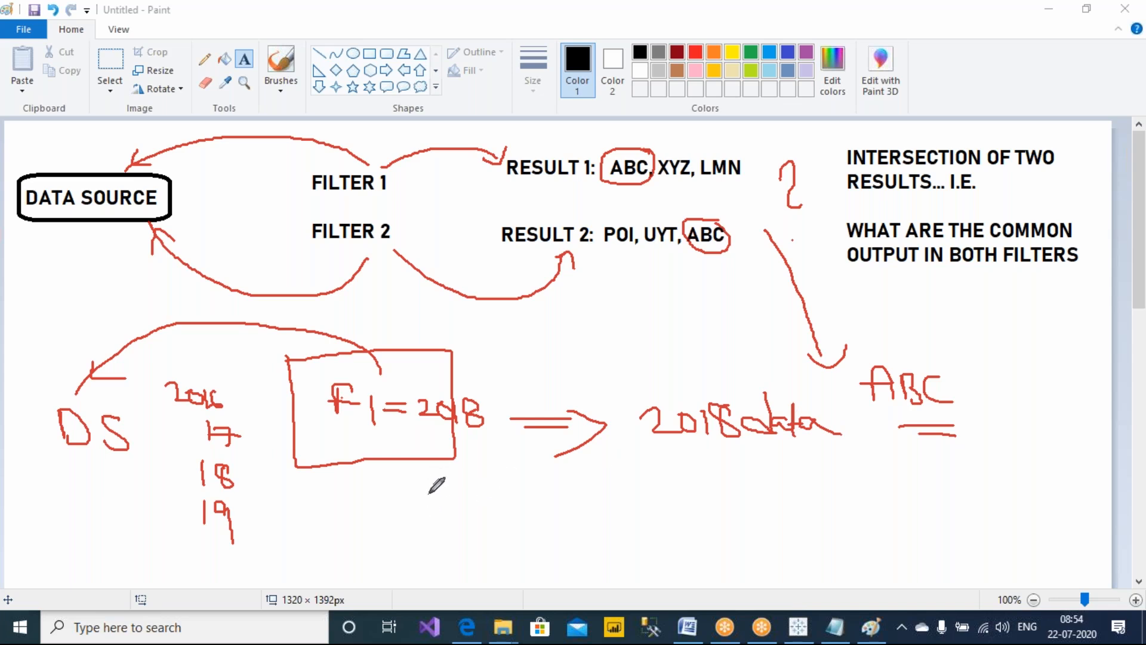
Add the text 'INDIVIDUAL FILTERS' below the F1 sketch
left_click(245, 59)
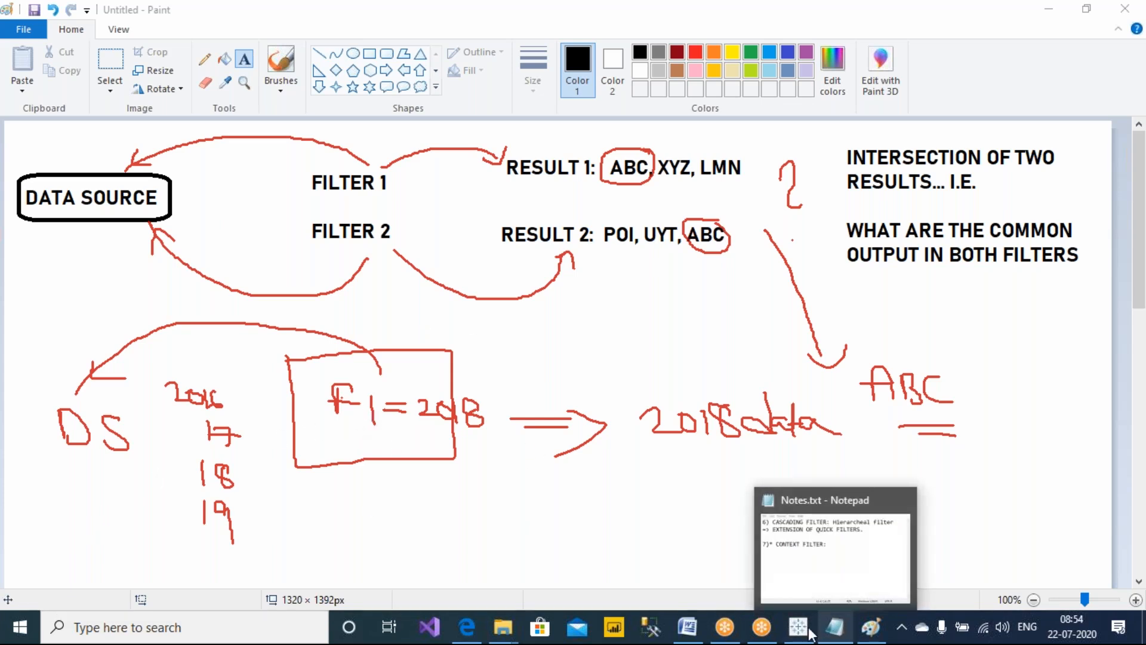
left_click_drag(307, 493, 824, 576)
type("INDIVIDUAL")
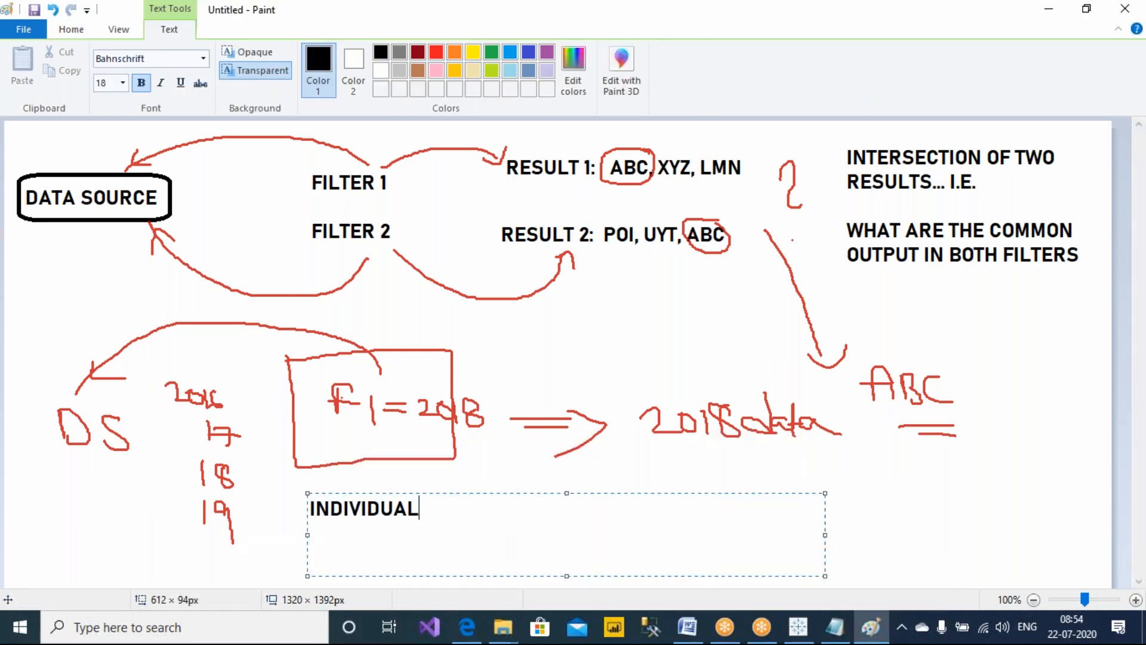
type(" FILTER")
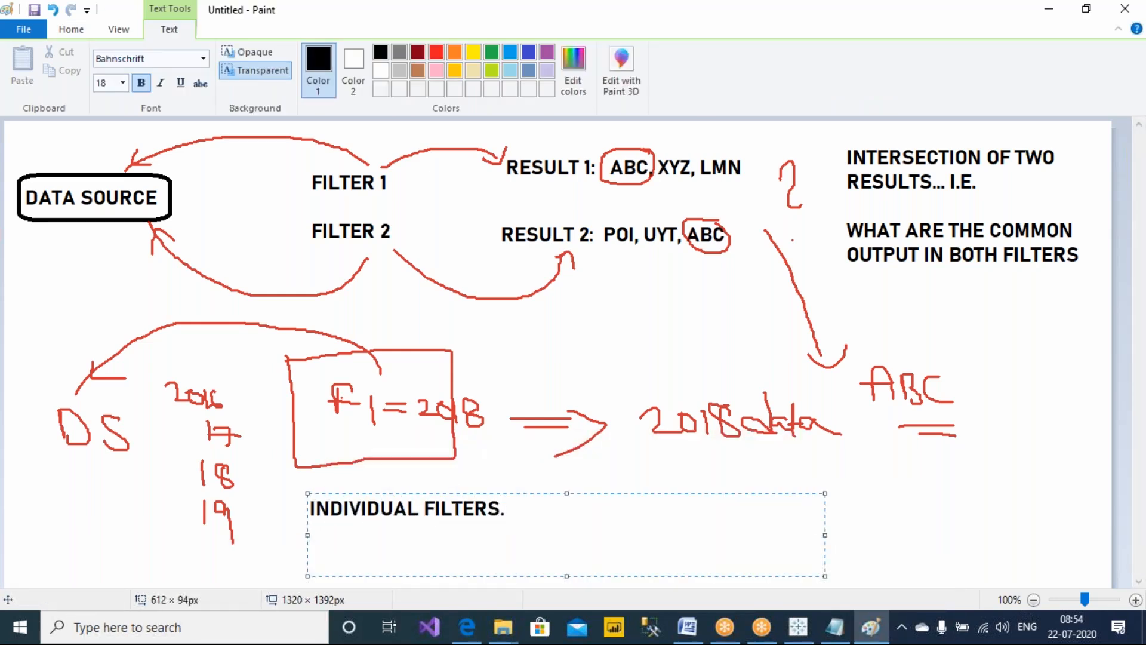
type("S")
left_click(676, 475)
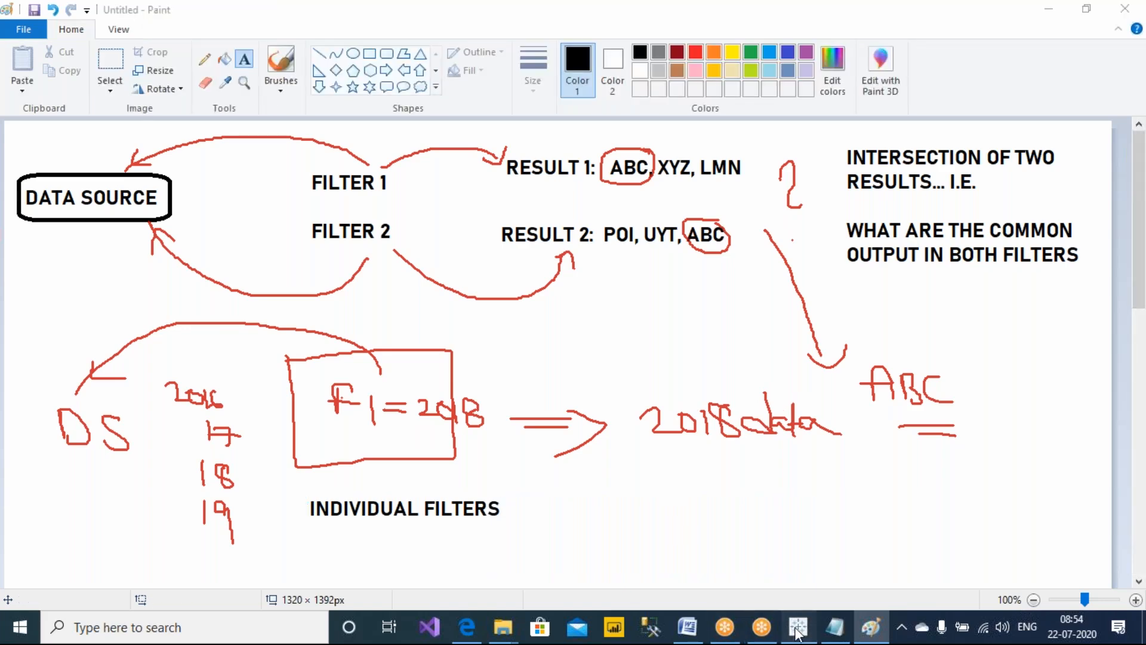
Switch to Tableau's Sheet 2 and annotate the Customer Name filter as F1 and the State filter as F2
left_click(798, 627)
left_click(723, 13)
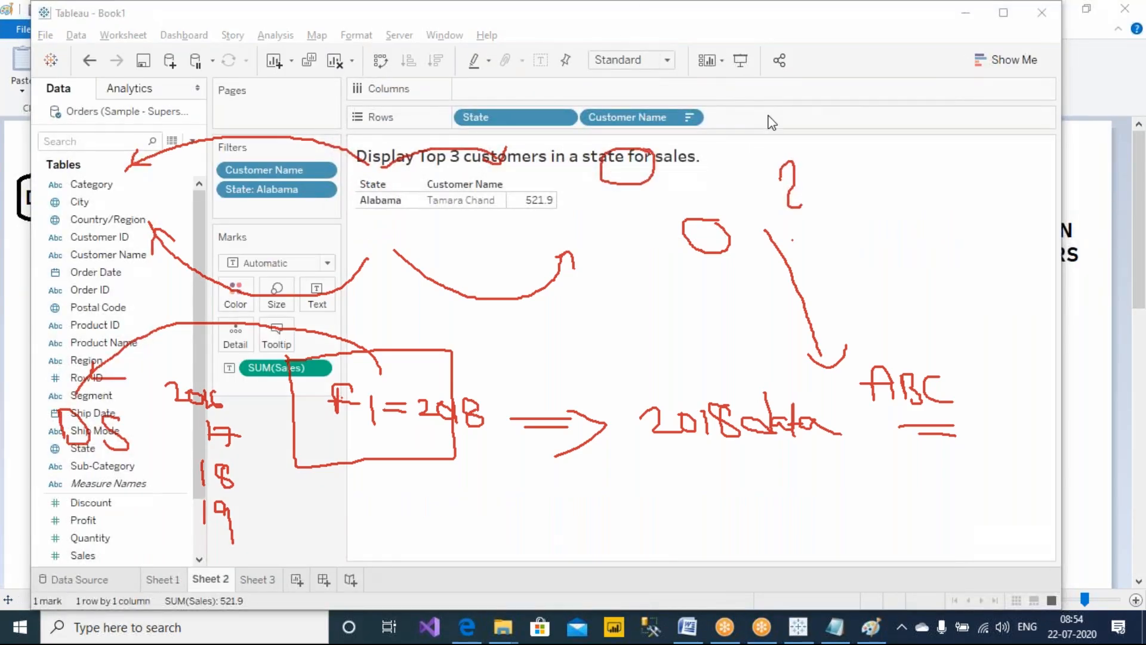
left_click(769, 118)
left_click(734, 22)
left_click(728, 47)
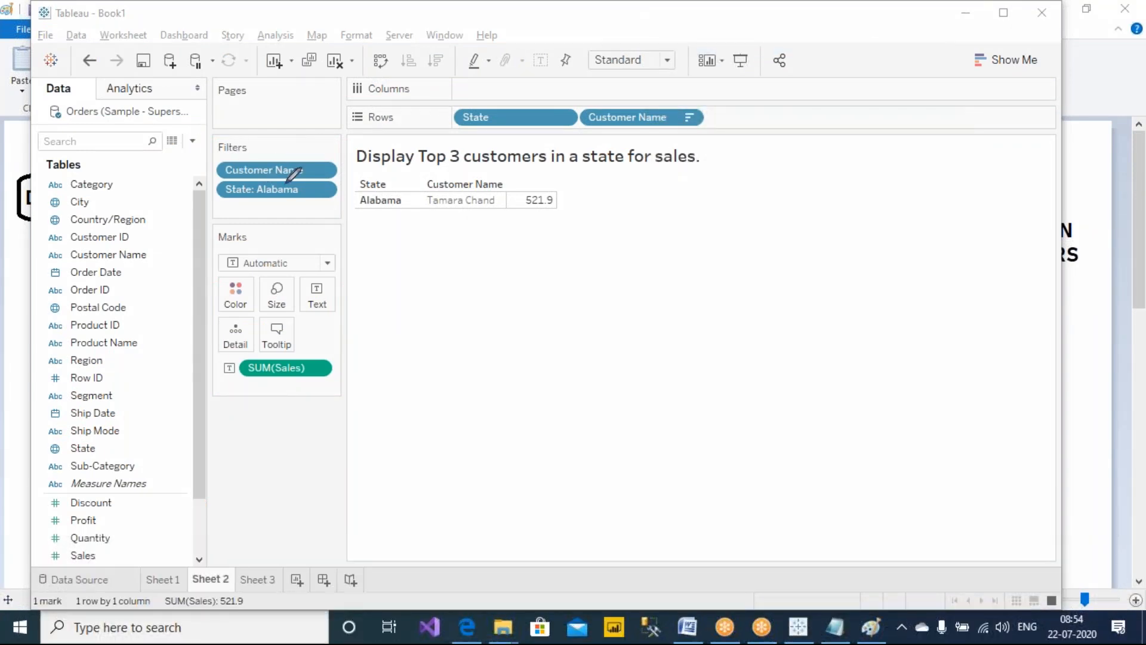
mouse_move(301, 159)
left_mouse_down()
mouse_move(297, 128)
mouse_move(185, 107)
left_mouse_up()
mouse_move(286, 96)
left_mouse_down()
mouse_move(291, 112)
mouse_move(343, 105)
left_mouse_up()
mouse_move(291, 194)
left_mouse_down()
mouse_move(378, 281)
mouse_move(397, 258)
left_mouse_up()
mouse_move(389, 274)
left_mouse_down()
mouse_move(399, 245)
mouse_move(459, 278)
left_mouse_up()
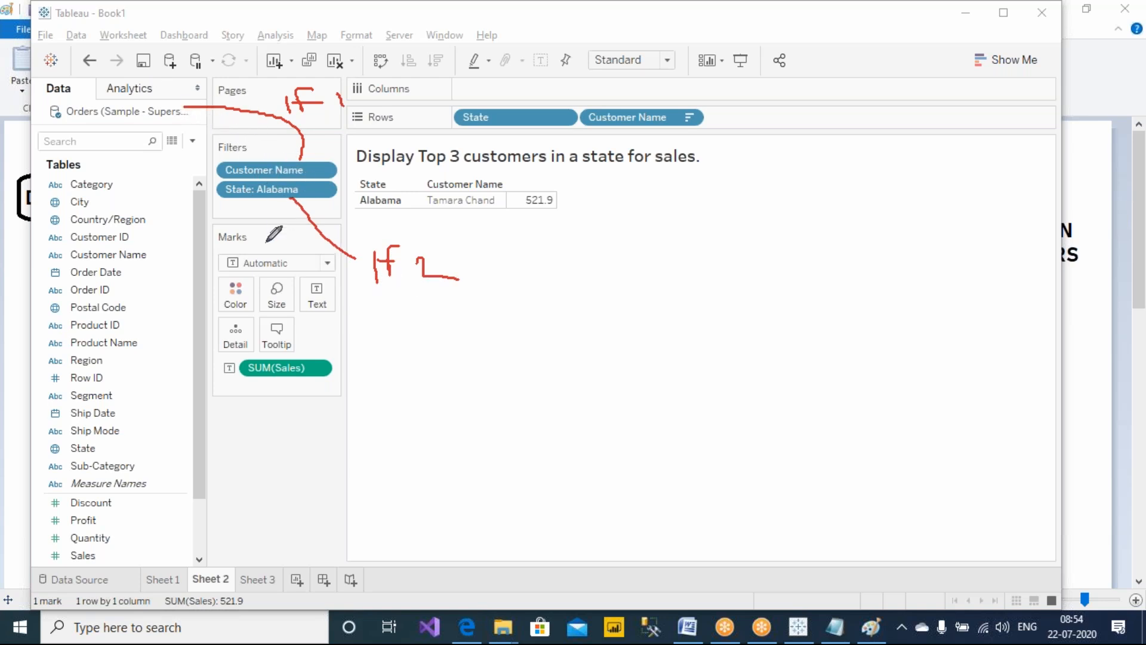
Add a new blank worksheet, view Sheet 2 briefly, and return to the new sheet
left_click(296, 579)
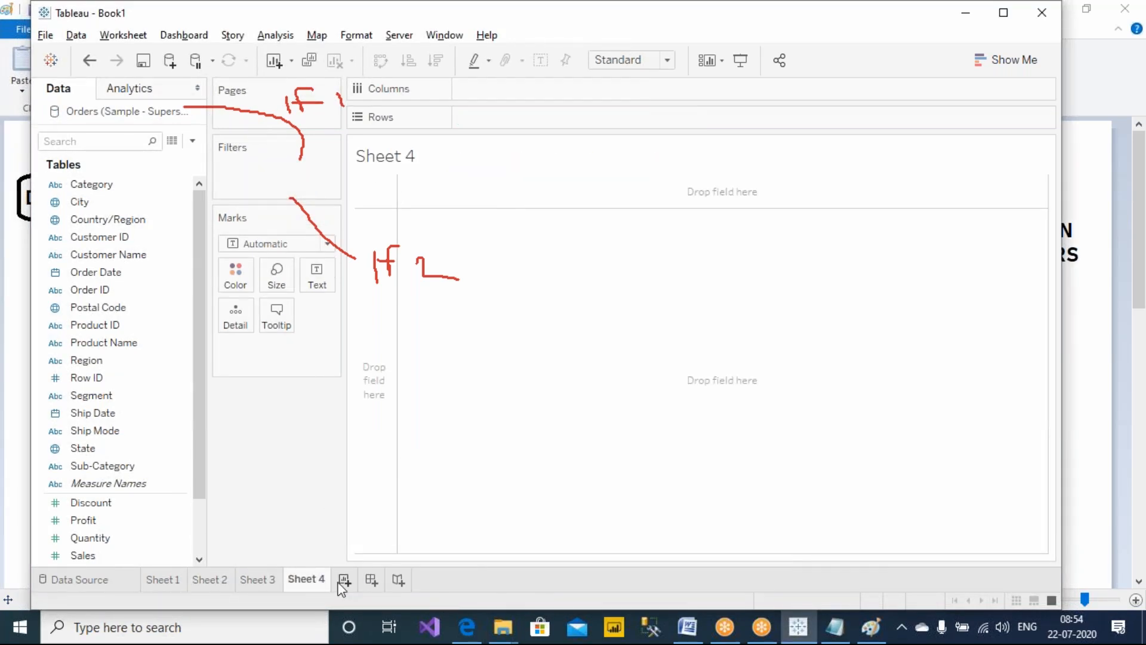
left_click(747, 121)
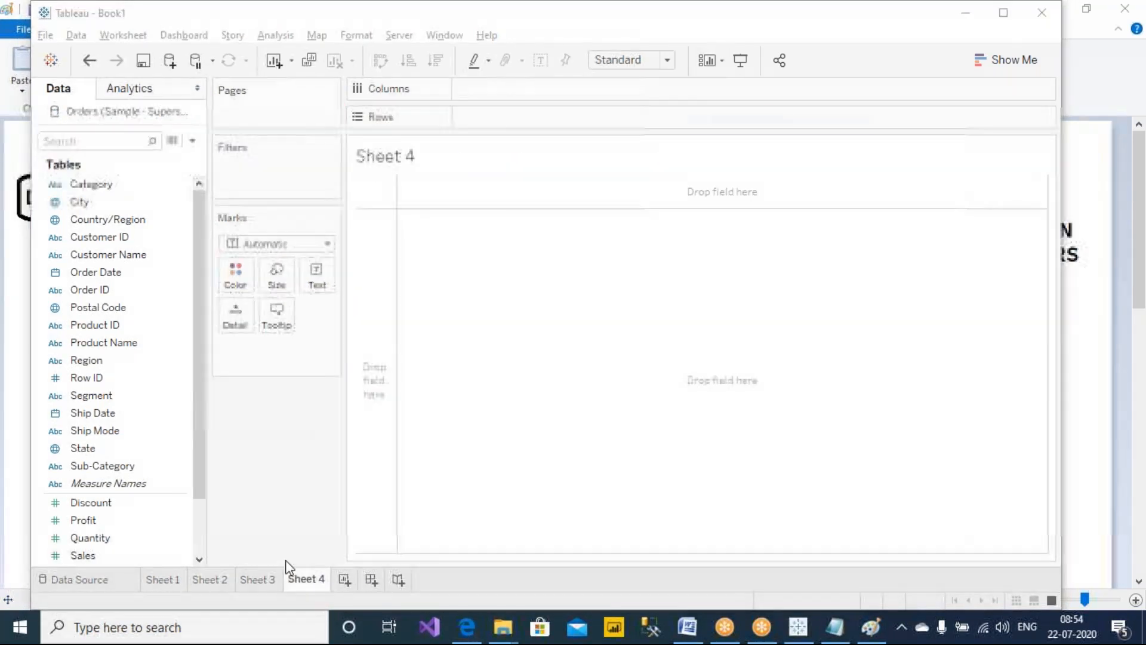
left_click(207, 579)
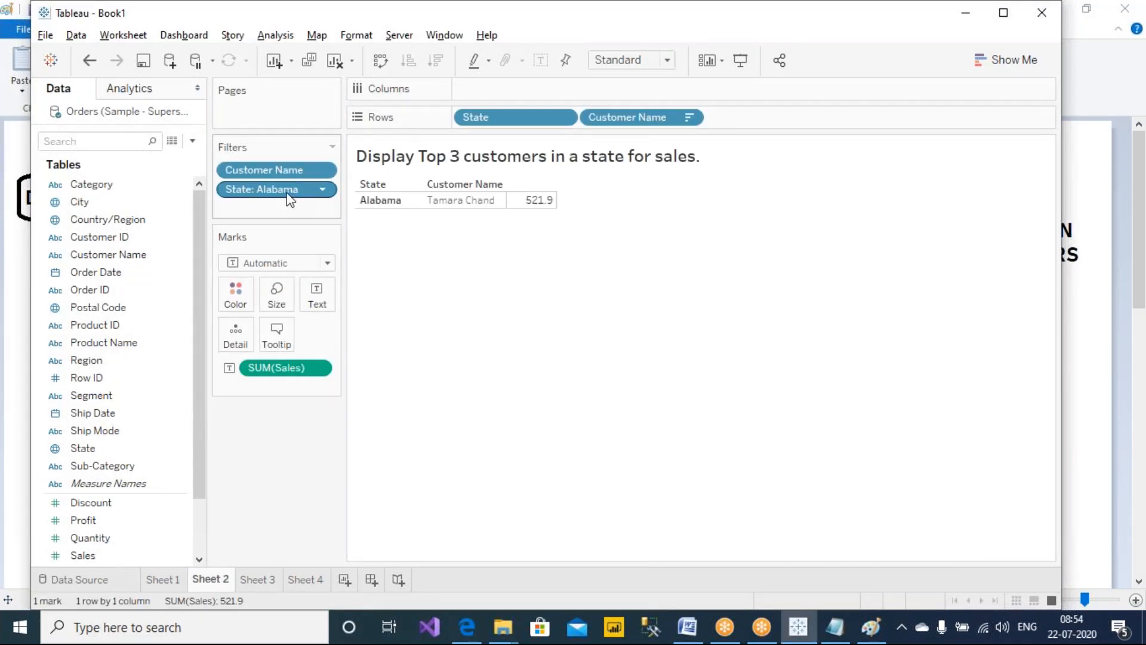
left_click(303, 579)
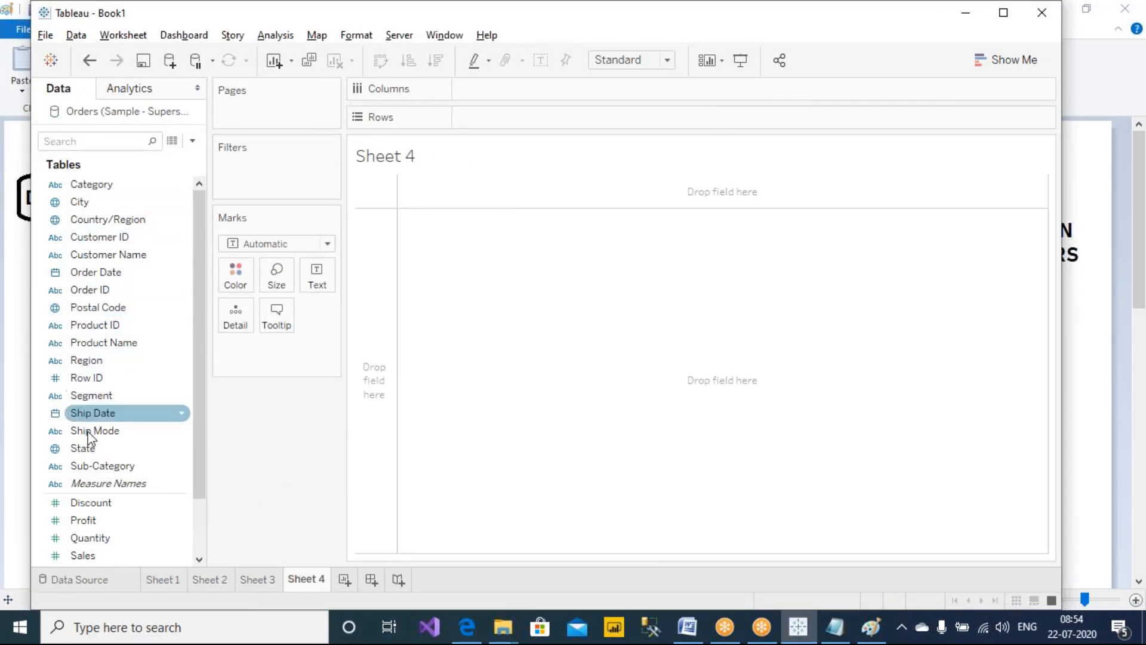
Filter Sheet 4 to Alabama only using a State filter, and place State on Rows
scroll(117, 344, "down", 1)
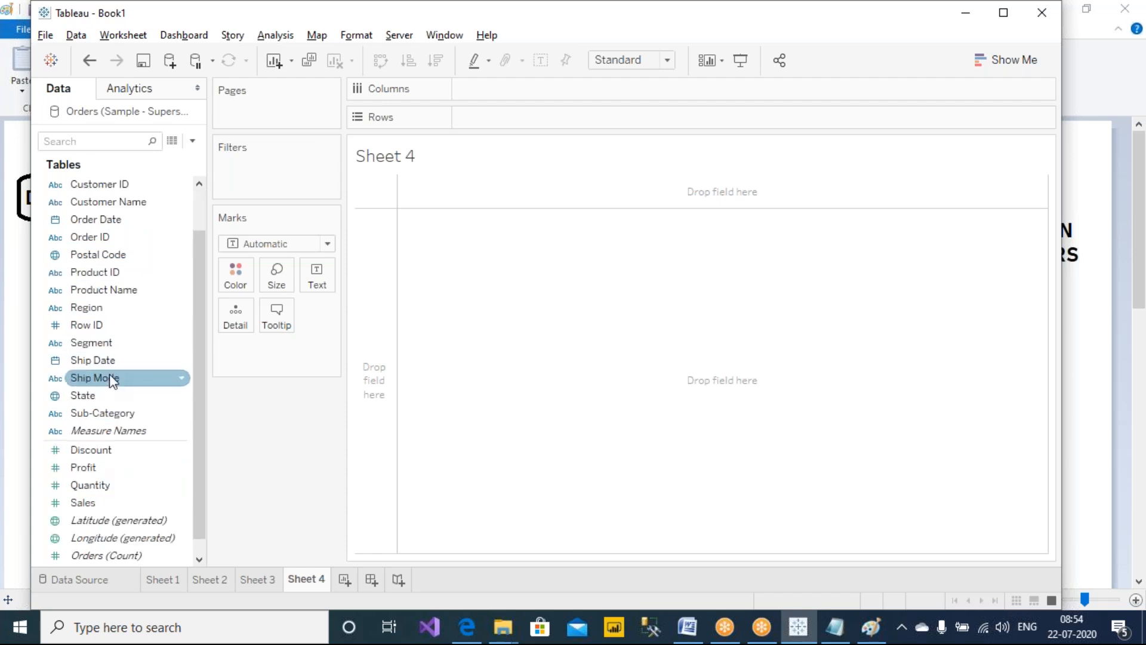
left_click_drag(114, 381, 275, 170)
left_click(403, 191)
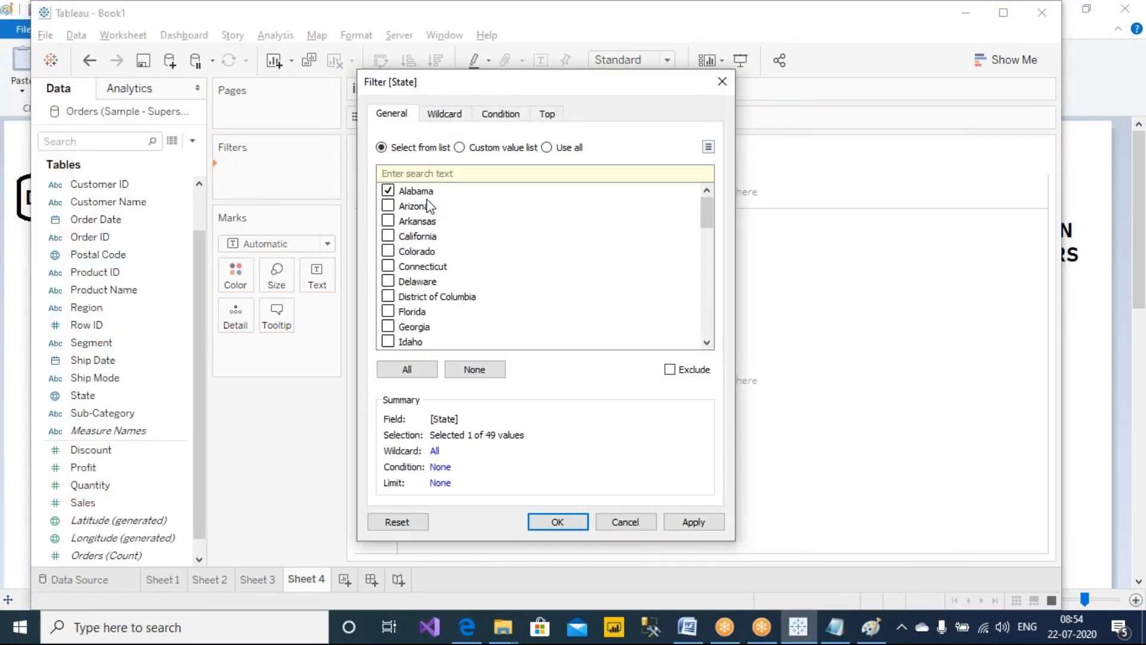
left_click(695, 523)
left_click(557, 522)
left_click_drag(273, 177, 547, 116)
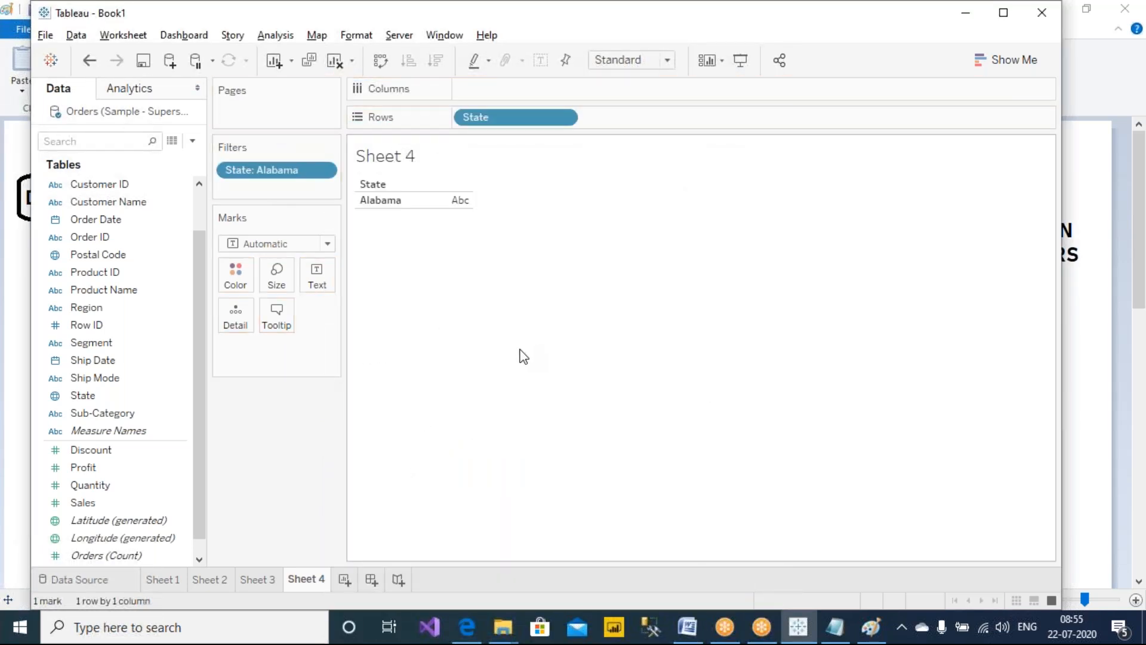
Annotate the sheet with an arrow from the data source to the State filter, circles, a tick and 'F1', then clear the drawing
left_click(723, 12)
left_click(725, 43)
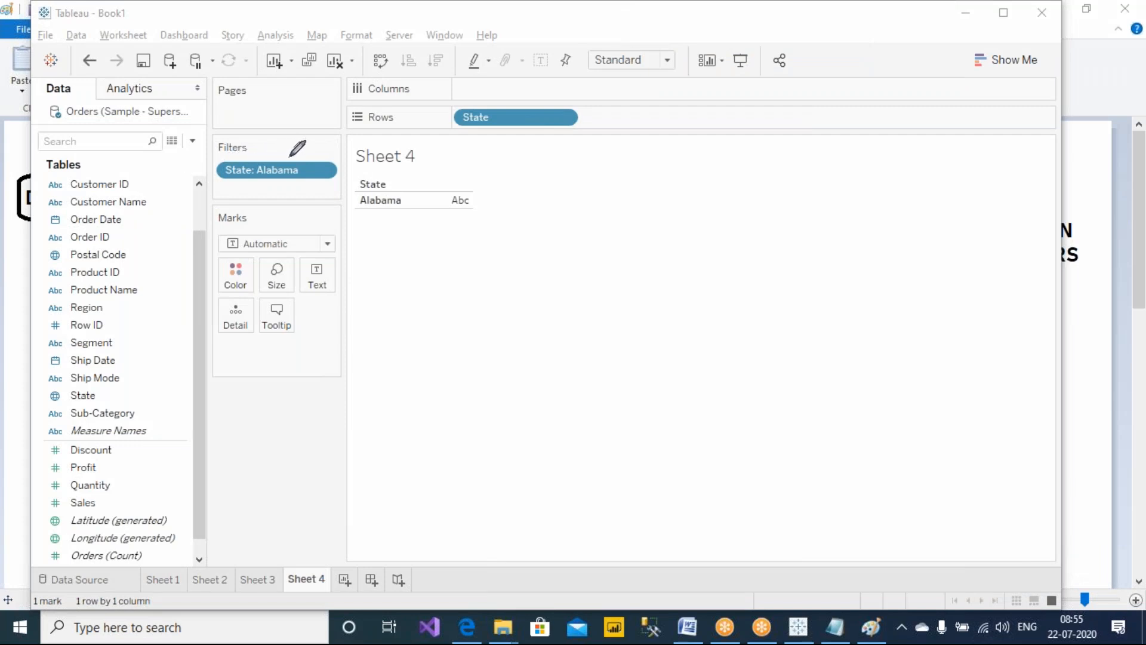
mouse_move(290, 156)
left_mouse_down()
mouse_move(286, 124)
mouse_move(195, 110)
mouse_move(212, 125)
left_mouse_up()
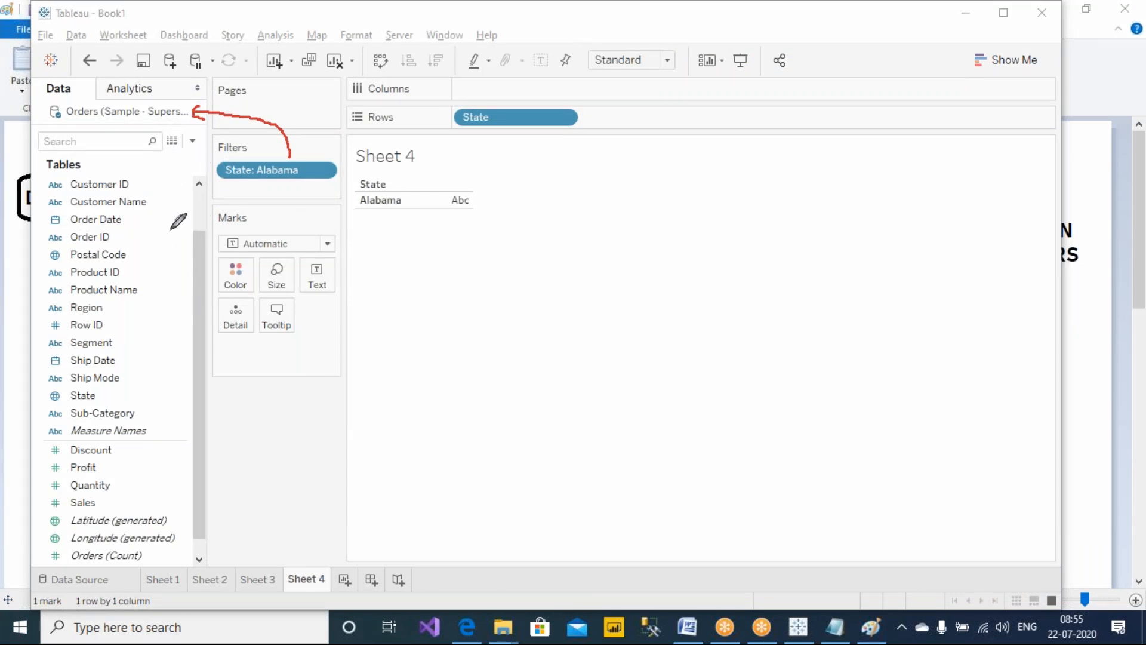
mouse_move(338, 157)
left_mouse_down()
mouse_move(308, 143)
mouse_move(210, 153)
mouse_move(282, 199)
mouse_move(340, 157)
left_mouse_up()
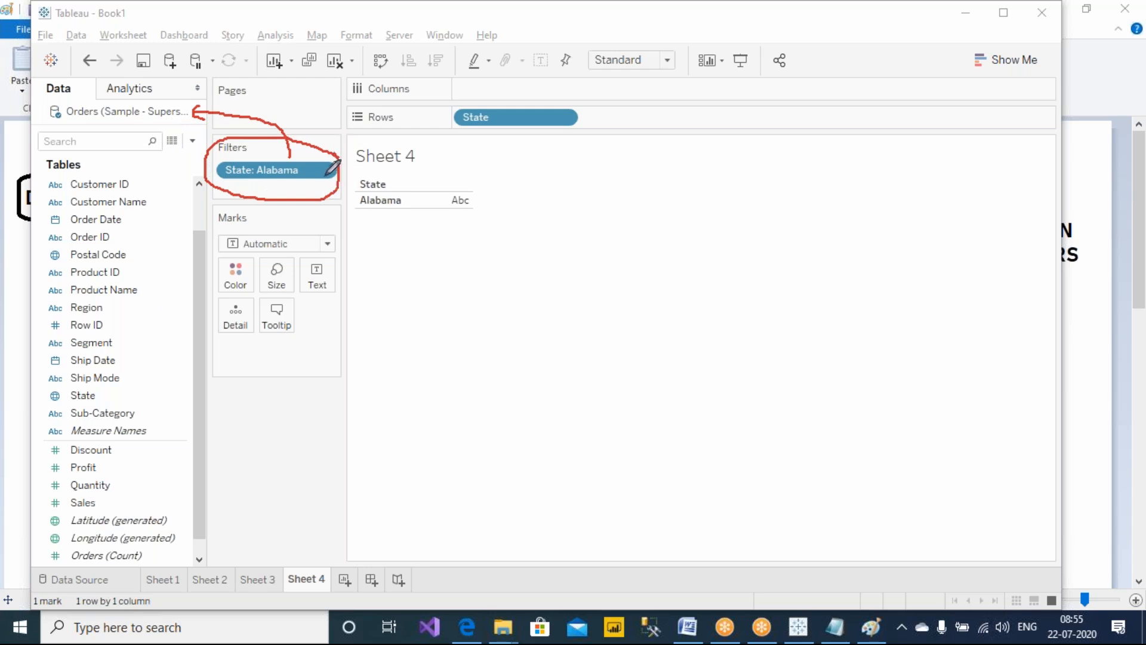
mouse_move(498, 192)
left_mouse_down()
mouse_move(402, 158)
mouse_move(412, 230)
mouse_move(496, 191)
left_mouse_up()
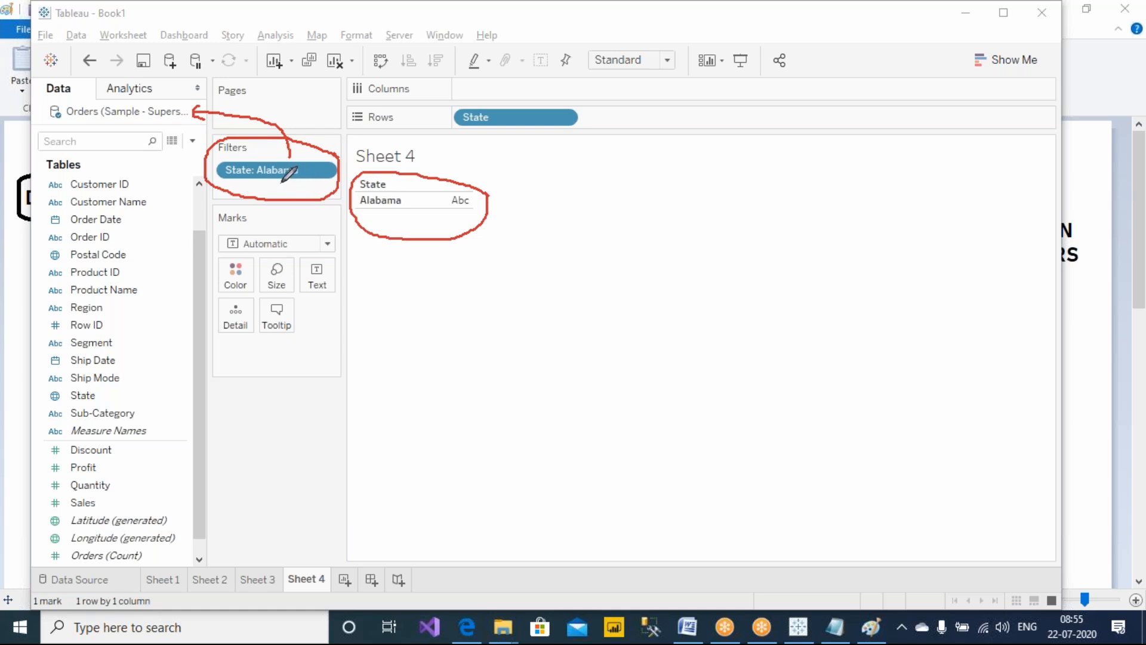
mouse_move(528, 213)
left_mouse_down()
mouse_move(643, 179)
mouse_move(693, 226)
left_mouse_up()
mouse_move(692, 193)
left_mouse_down()
mouse_move(722, 191)
mouse_move(707, 206)
mouse_move(731, 235)
left_mouse_up()
mouse_move(739, 191)
left_mouse_down()
mouse_move(735, 258)
mouse_move(743, 189)
left_mouse_up()
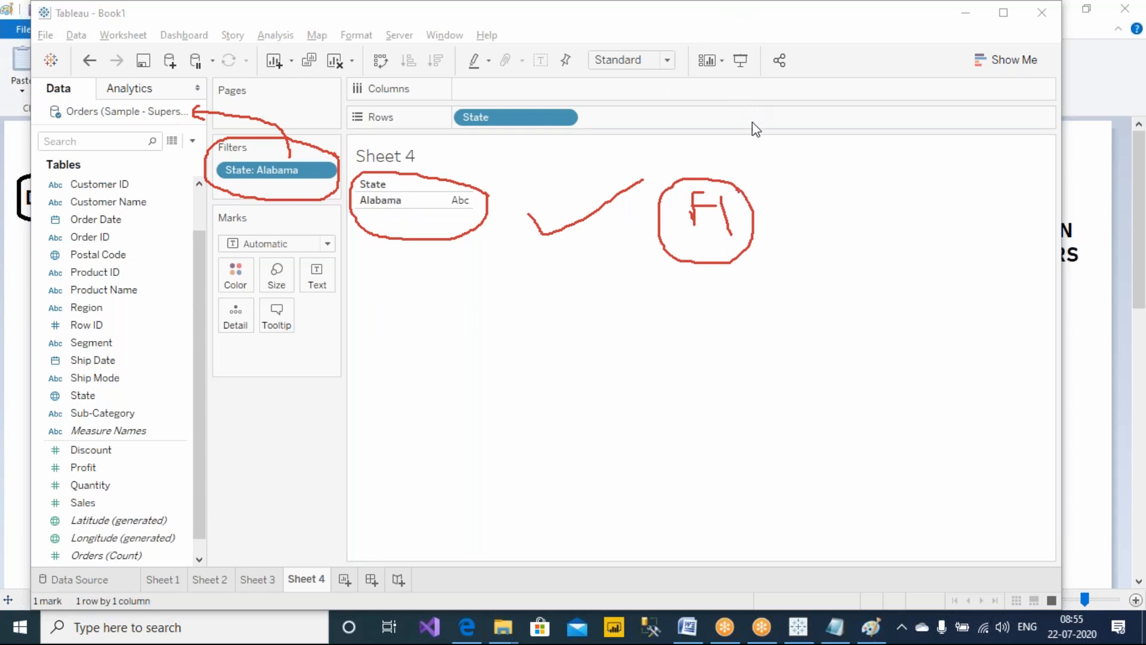
key("Escape")
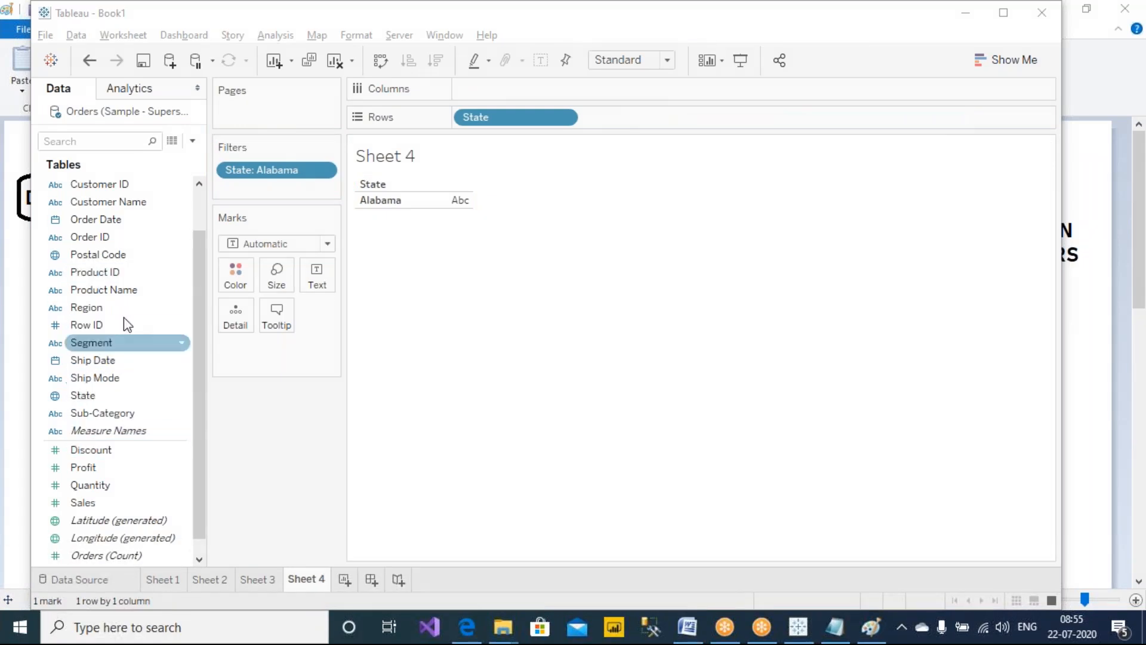
Add Customer Name to Rows after State on Sheet 4
mouse_move(142, 209)
left_mouse_down()
mouse_move(581, 103)
mouse_move(676, 131)
left_mouse_up()
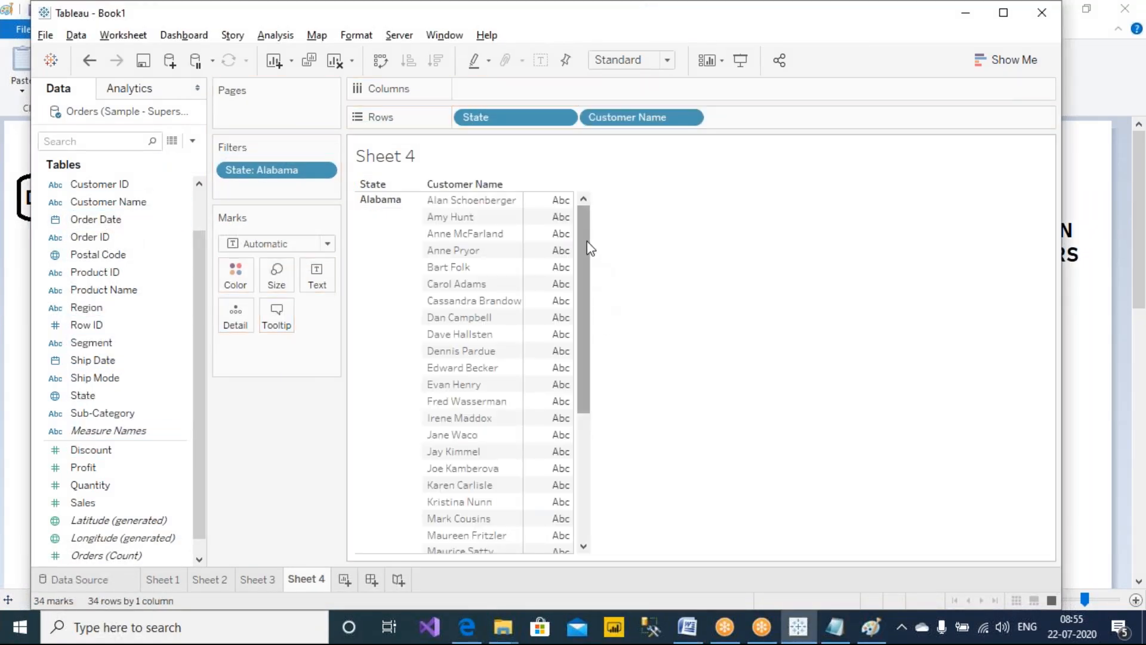
left_click_drag(586, 263, 597, 187)
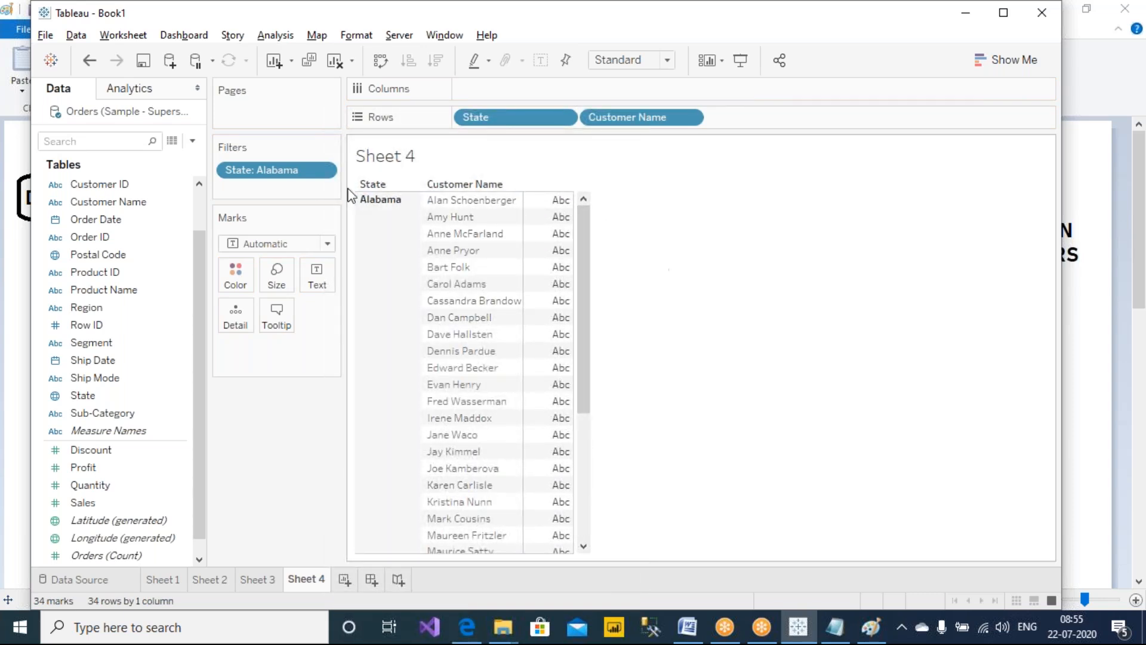
Add a new worksheet, review the Customer Name pill options on Sheet 2, and return to Sheet 4
left_click(345, 579)
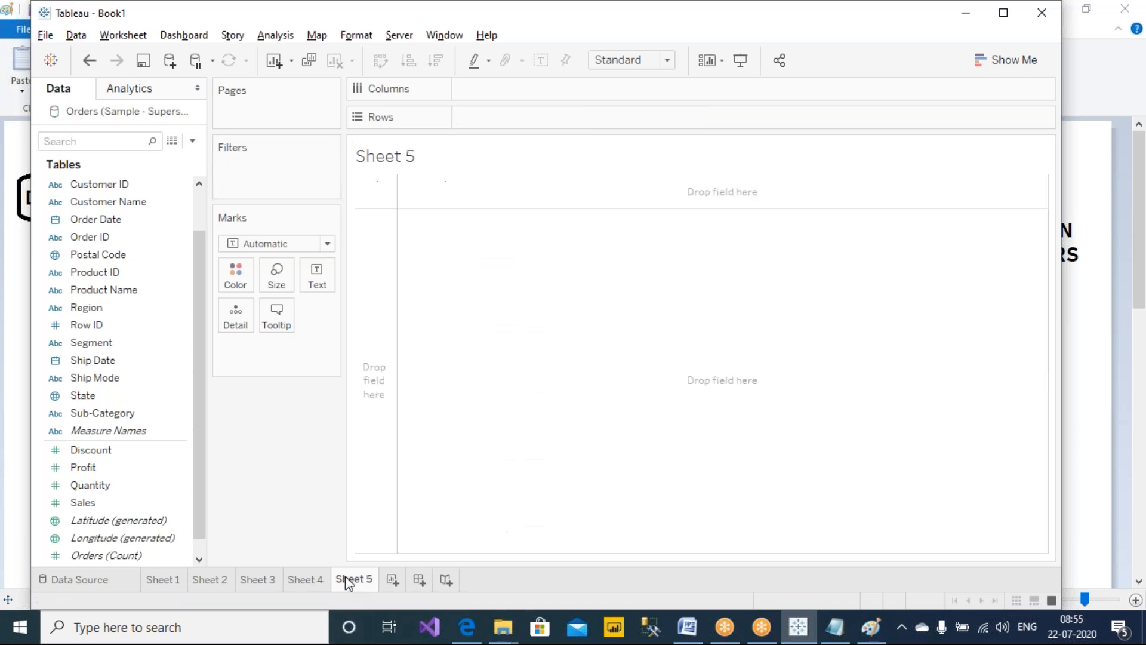
left_click(267, 584)
left_click(215, 576)
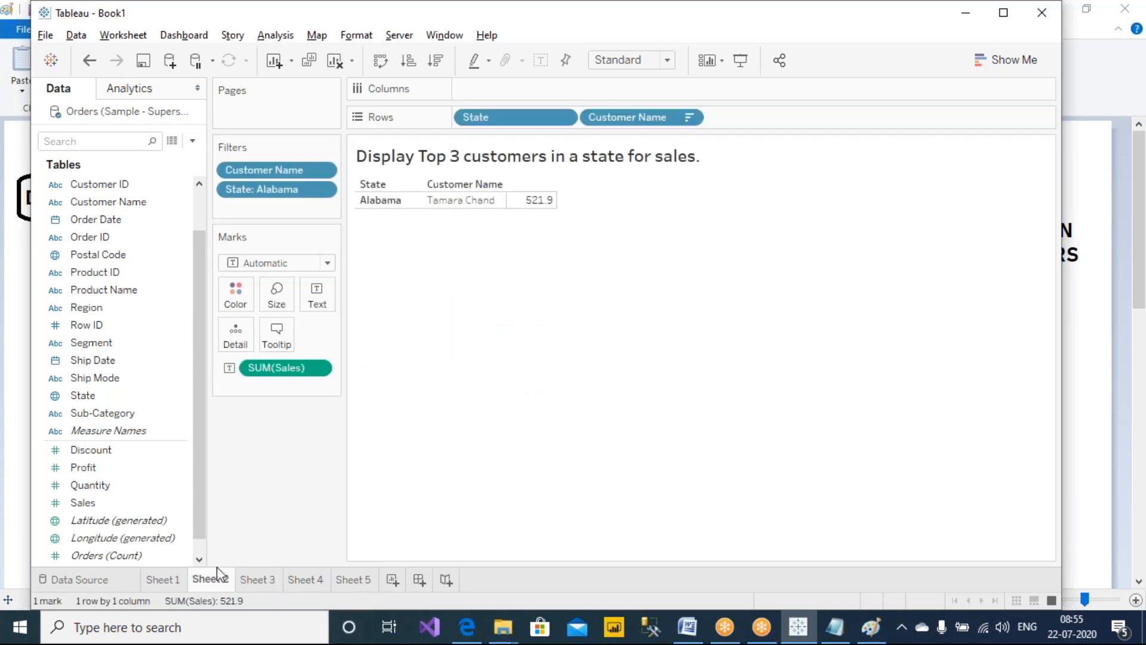
right_click(624, 117)
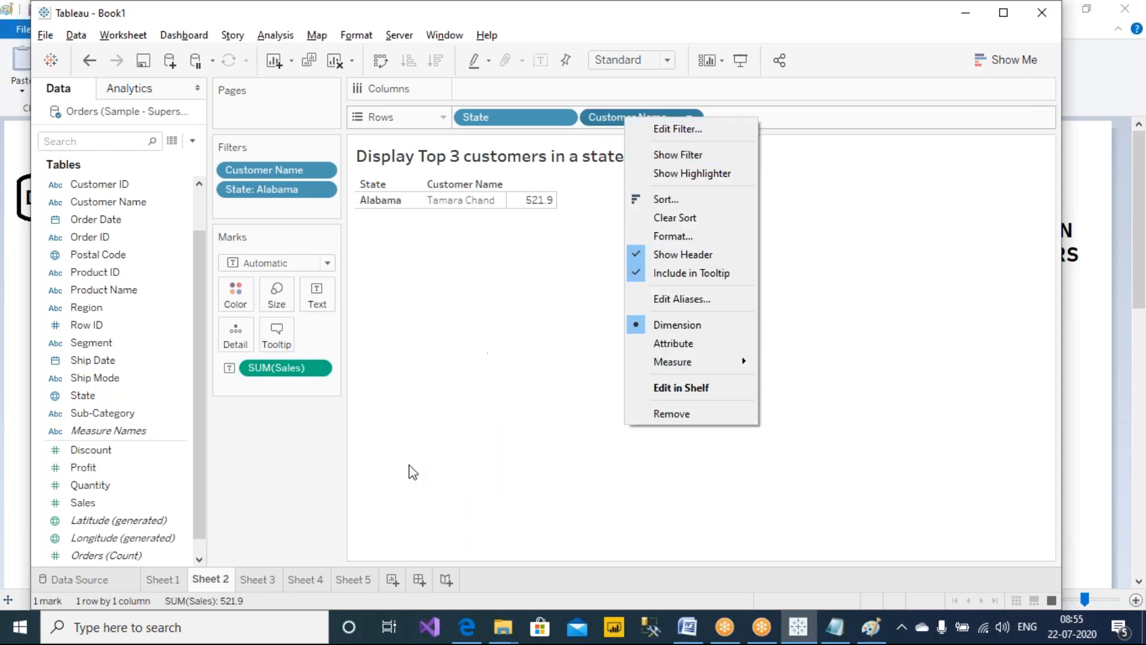
left_click(394, 527)
left_click(304, 582)
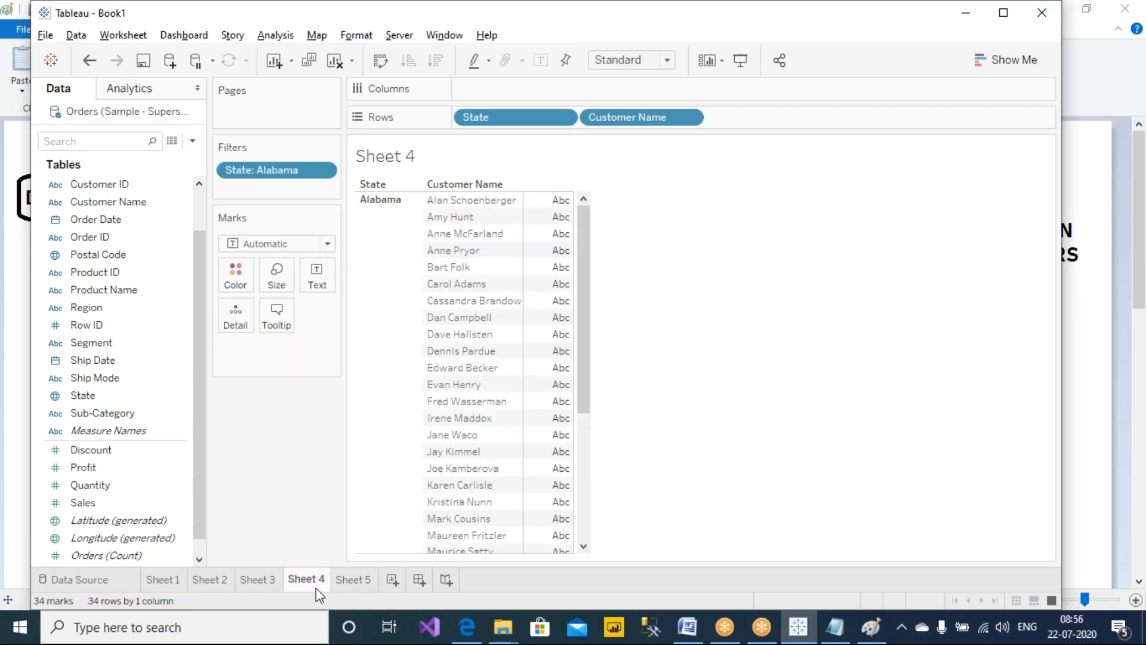
Rename Sheet 4 as f1
right_click(314, 582)
left_click(387, 376)
type("f1")
key("Return")
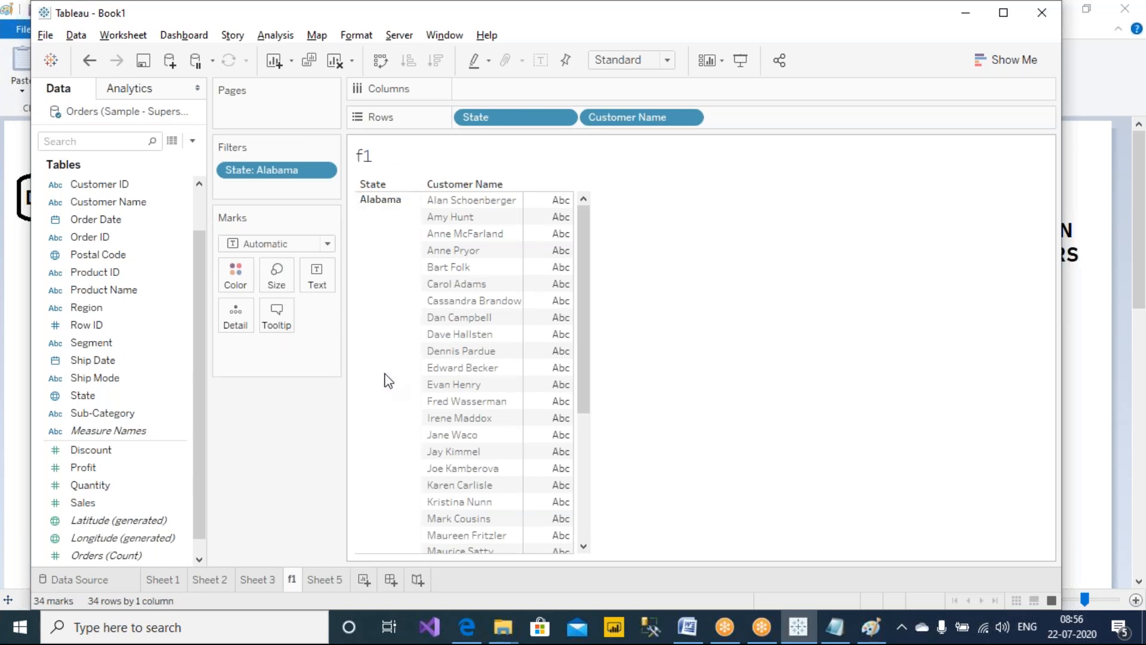
Rename Sheet 5 as f2
left_click(317, 578)
right_click(318, 578)
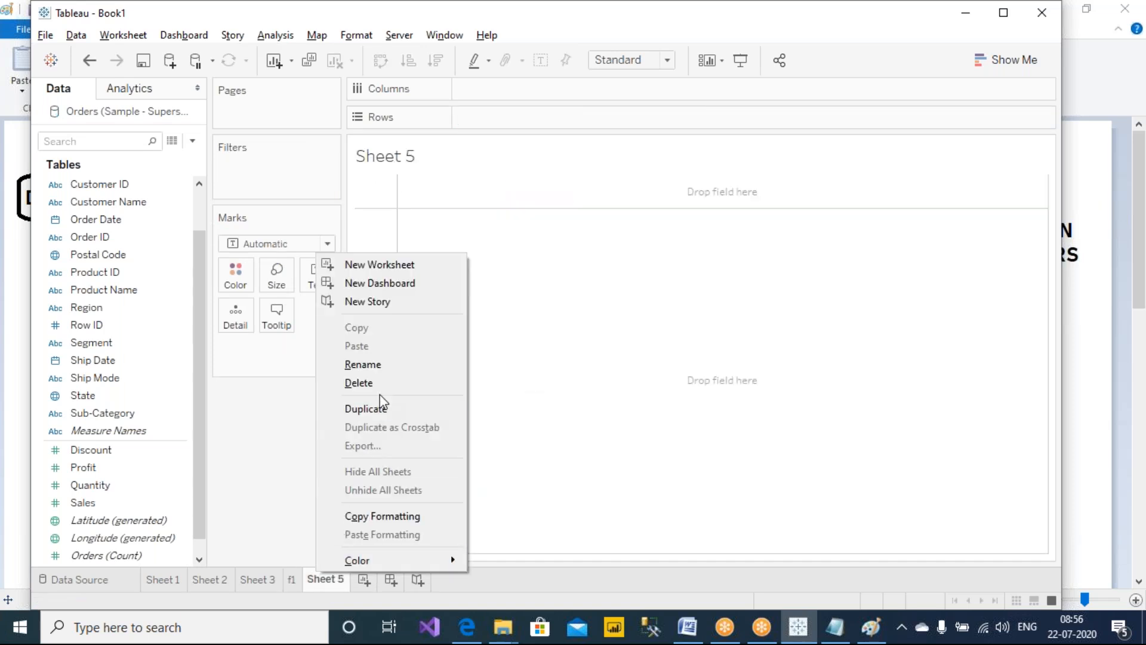
left_click(390, 367)
type("f")
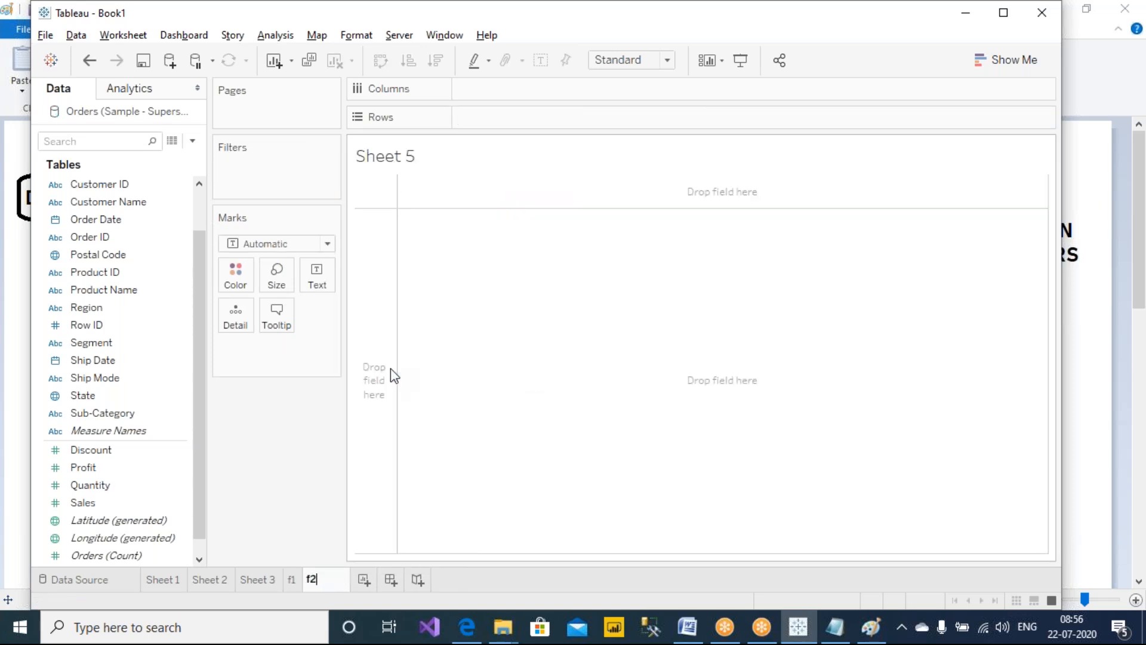
type("2")
key("Return")
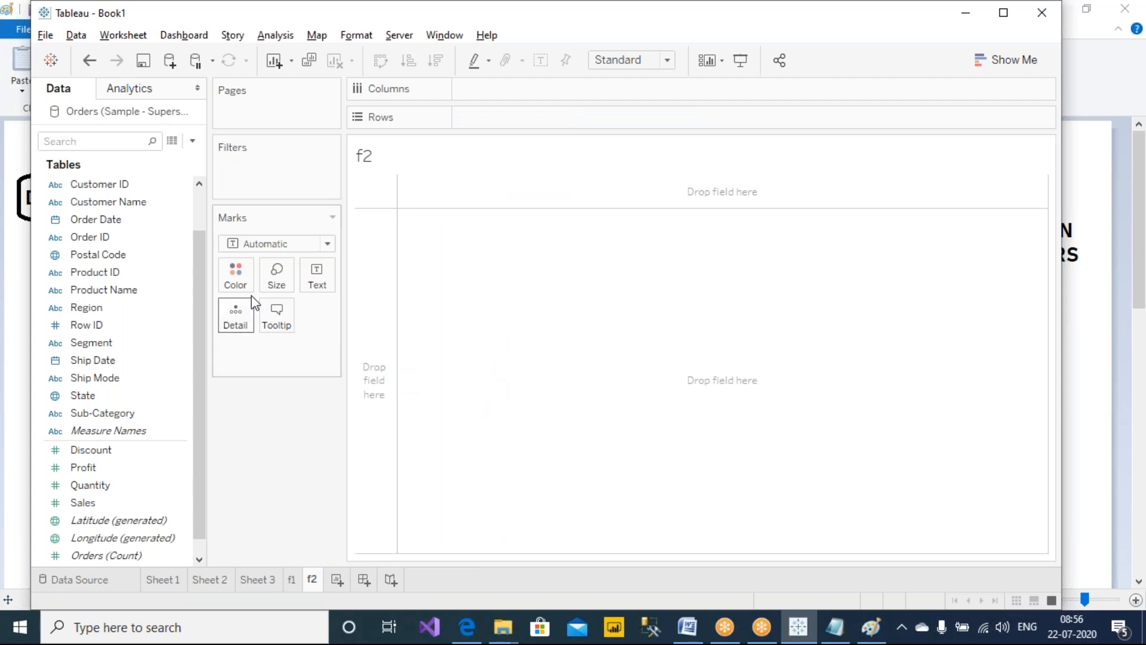
Place Customer Name on Rows of f2 and add it as a filter, hiding its filter card
left_click(99, 212)
mouse_move(100, 213)
left_mouse_down()
mouse_move(181, 162)
mouse_move(287, 171)
mouse_move(496, 121)
mouse_move(499, 141)
left_mouse_up()
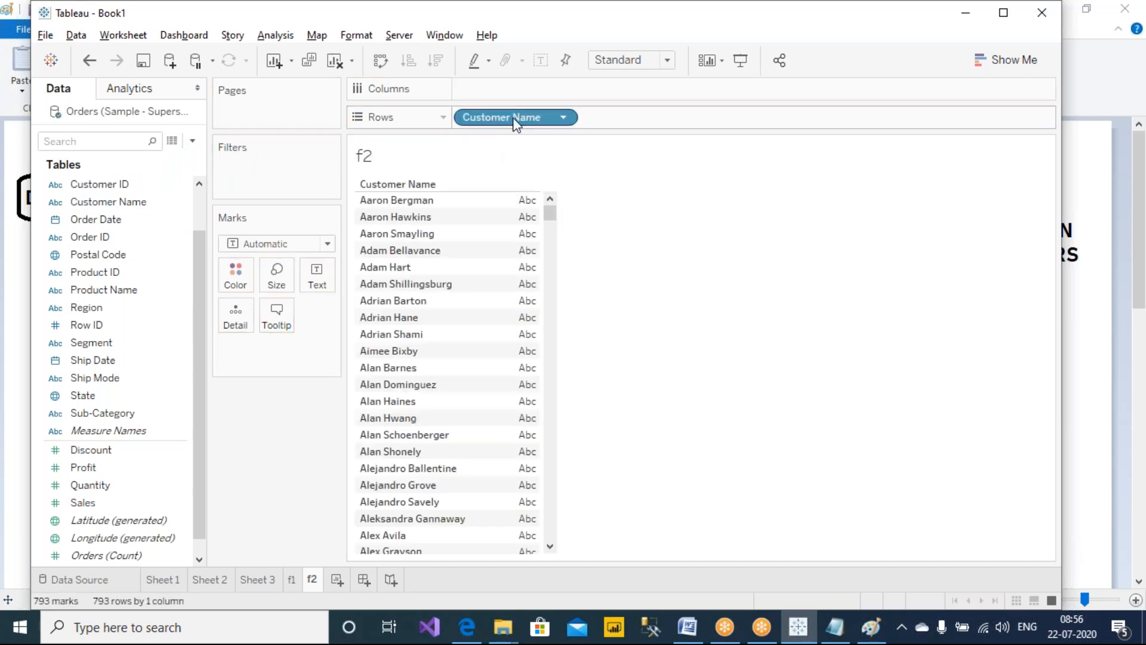
right_click(514, 119)
left_click(575, 154)
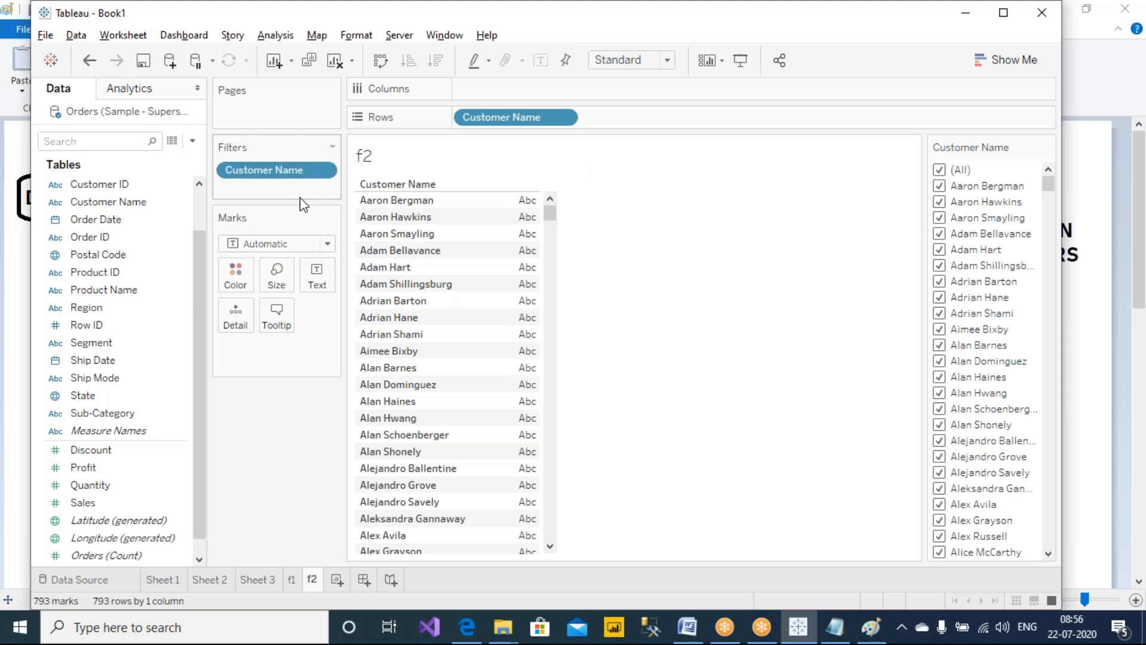
left_click(1047, 148)
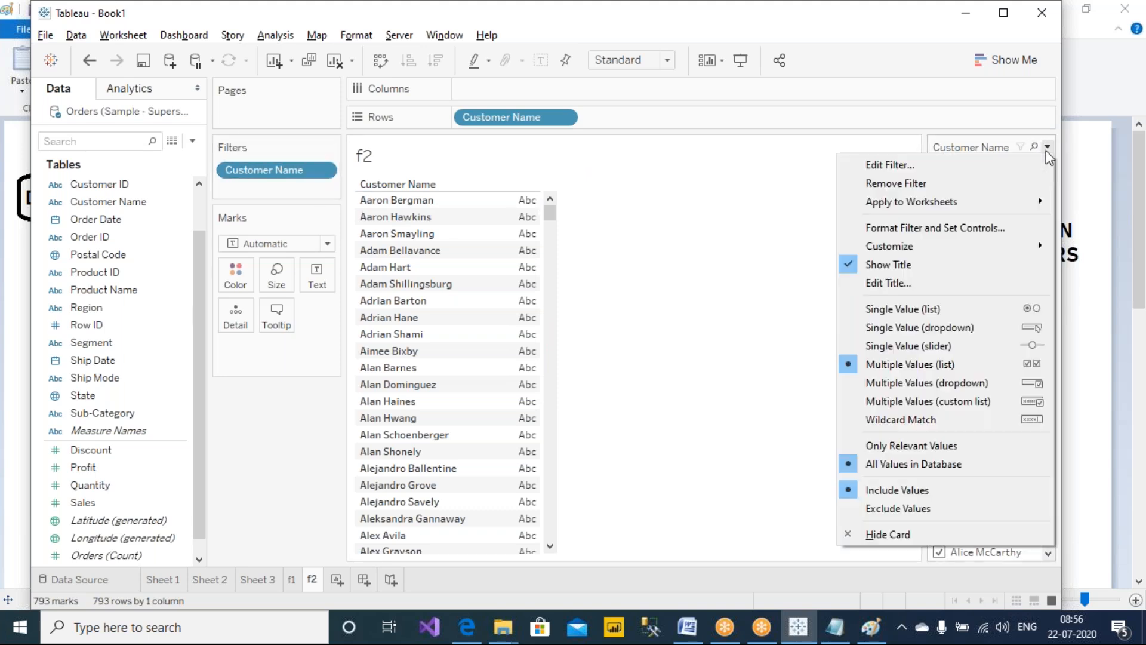
left_click(902, 529)
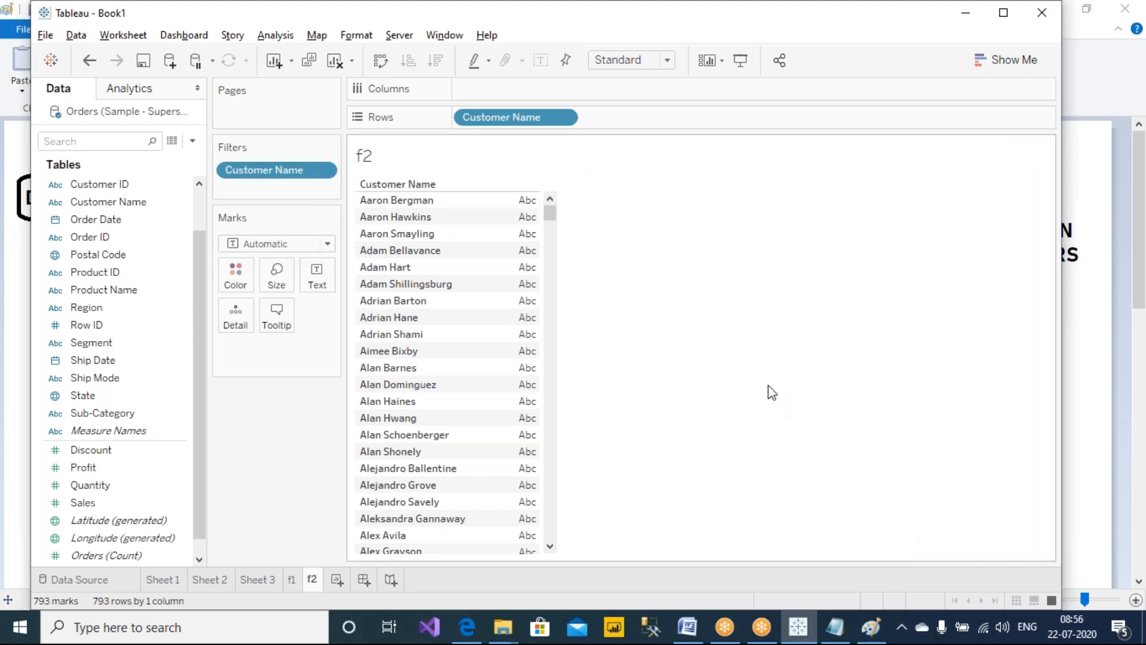
Set the Customer Name filter to keep the Top 3 by Sum of Sales
right_click(510, 118)
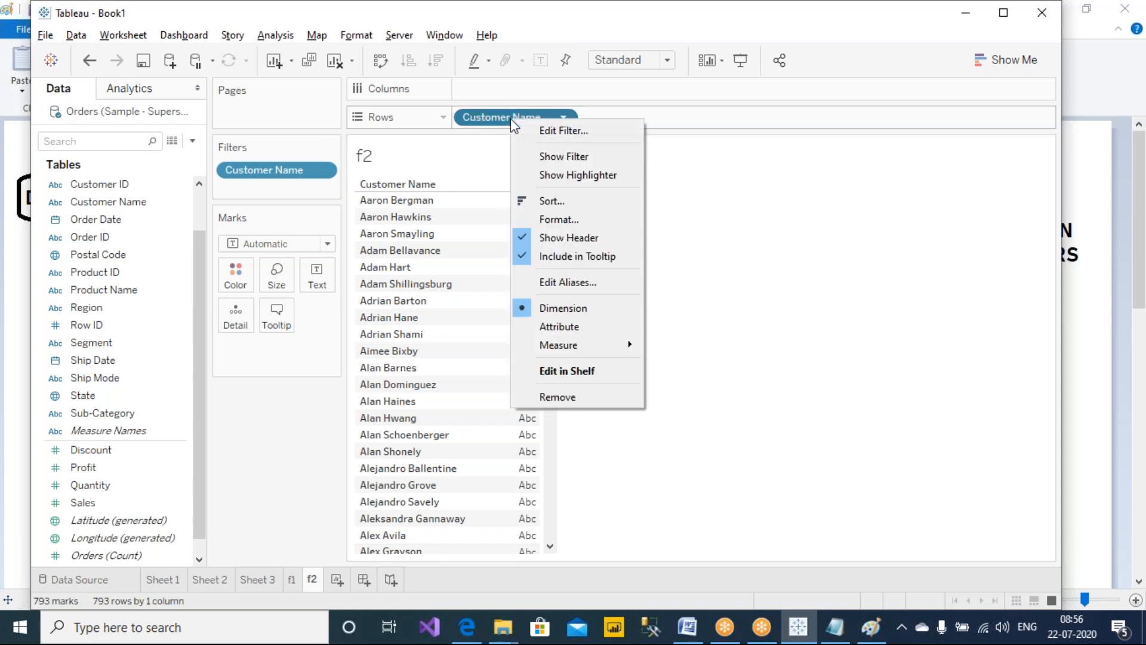
left_click(610, 133)
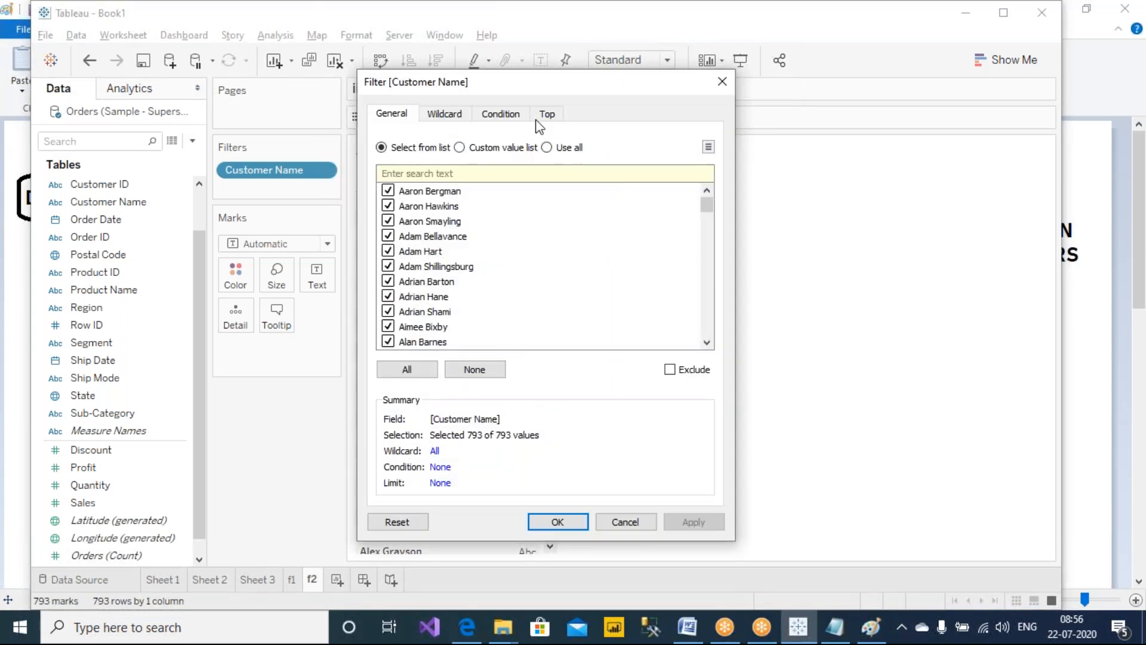
left_click(548, 115)
left_click(412, 159)
left_click(542, 177)
type("3")
left_click(499, 200)
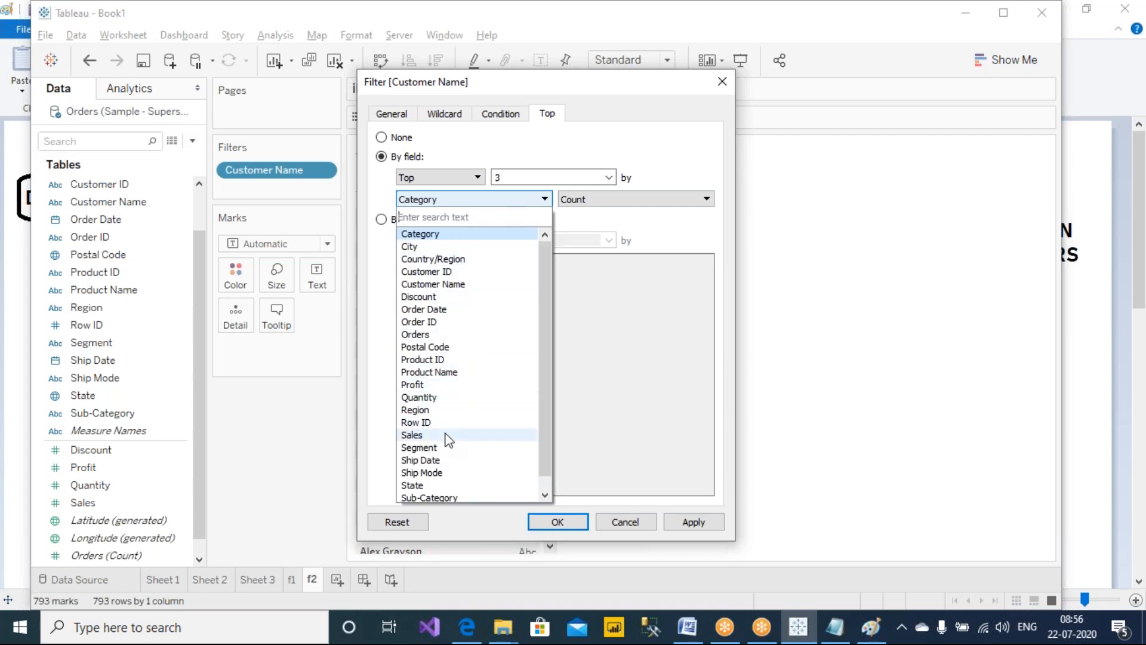
left_click(412, 435)
left_click(706, 521)
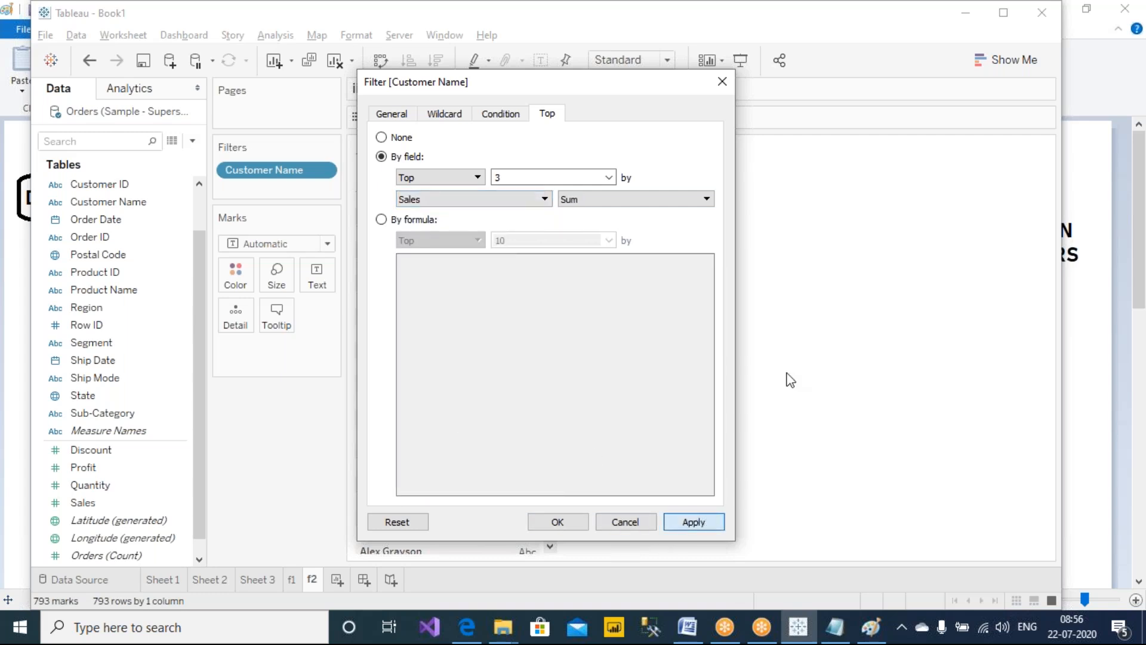
key("Return")
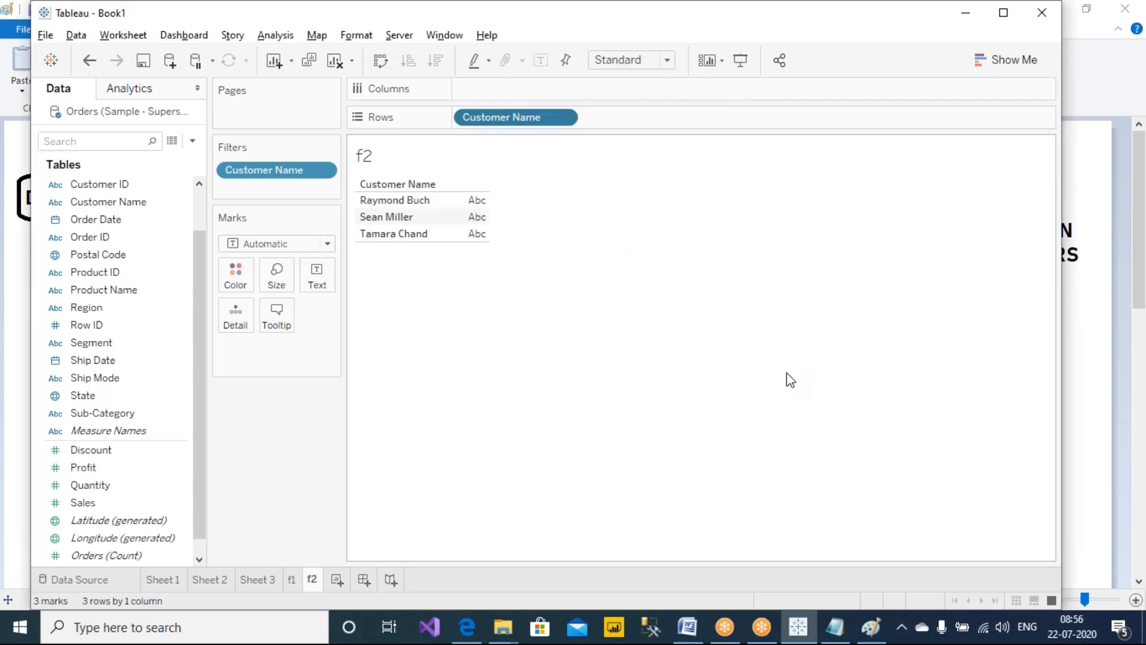
Circle the data source with the screen pen and undo the Top 3 customer filter
left_click(736, 4)
left_click(743, 47)
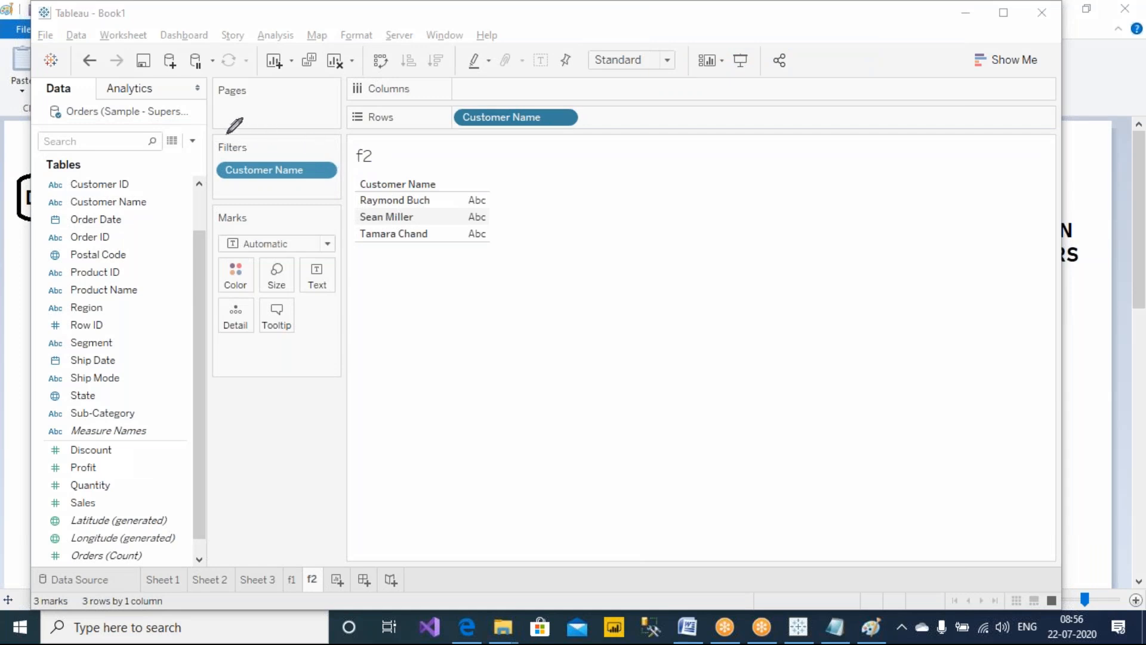
mouse_move(202, 104)
left_mouse_down()
mouse_move(55, 84)
mouse_move(45, 126)
mouse_move(185, 139)
mouse_move(201, 90)
left_mouse_up()
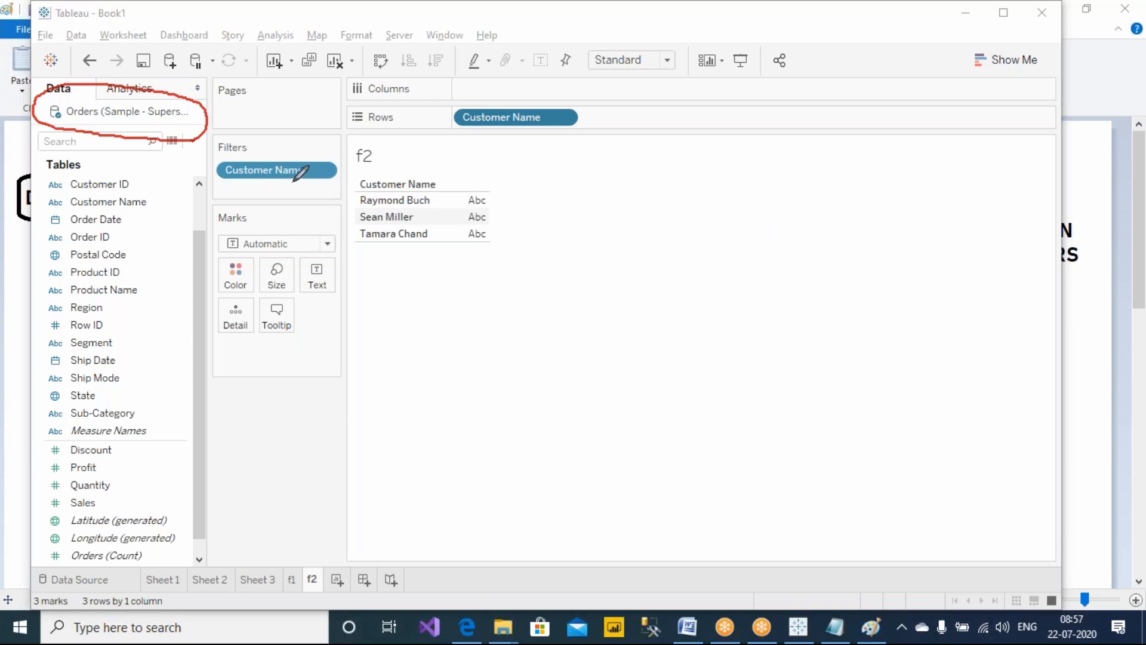
left_click(89, 60)
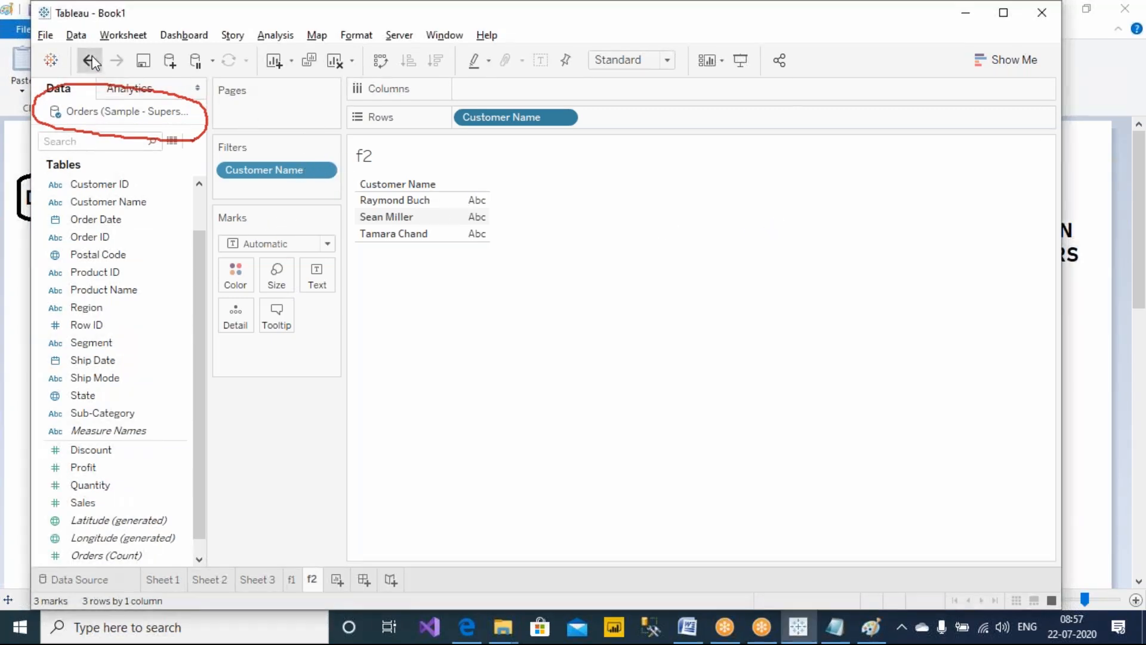
Circle the marks count and handwrite '793' and 'All state' beside the customer list
left_click_drag(309, 13, 344, 13)
left_click(738, 13)
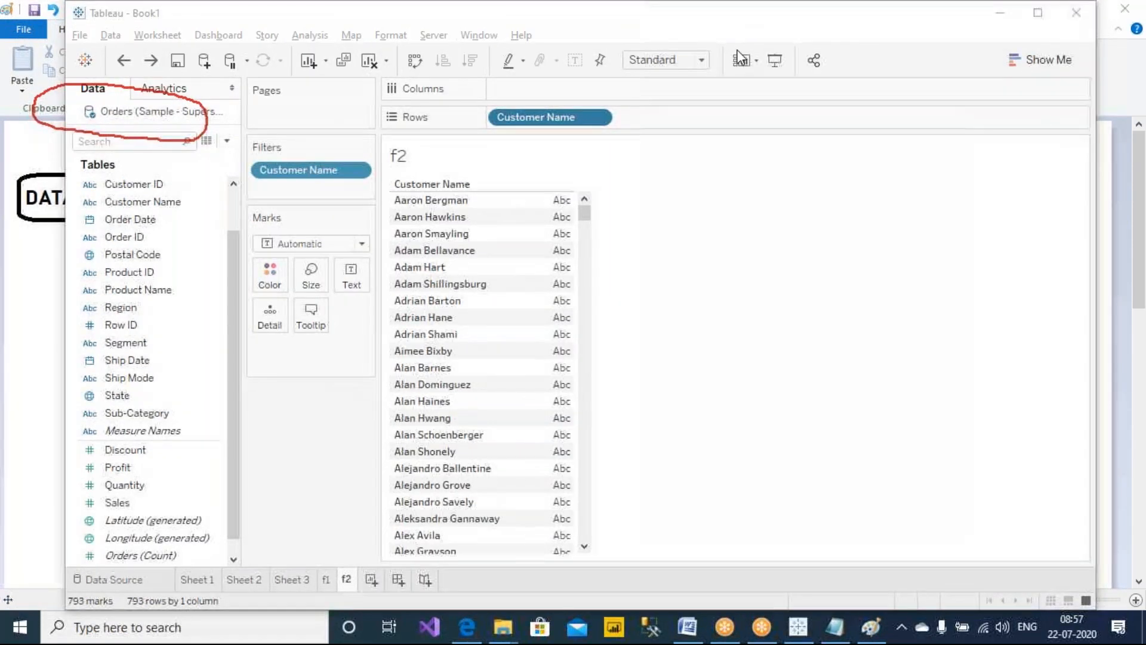
left_click(739, 48)
mouse_move(235, 592)
left_mouse_down()
mouse_move(48, 555)
mouse_move(255, 621)
mouse_move(242, 576)
left_mouse_up()
mouse_move(889, 253)
left_mouse_down()
mouse_move(928, 252)
mouse_move(917, 279)
mouse_move(949, 263)
mouse_move(954, 296)
mouse_move(980, 272)
mouse_move(963, 294)
left_mouse_up()
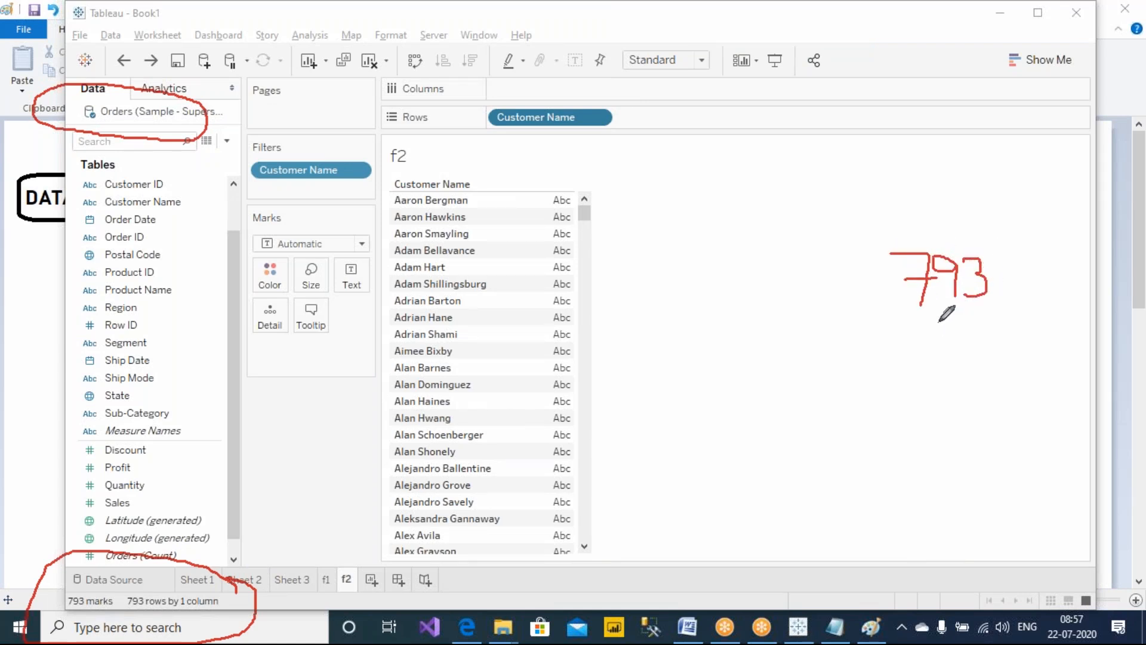
mouse_move(831, 409)
left_mouse_down()
mouse_move(850, 358)
mouse_move(862, 401)
mouse_move(895, 387)
left_mouse_up()
left_click_drag(893, 355, 896, 410)
left_click_drag(912, 358, 914, 422)
mouse_move(996, 370)
left_mouse_down()
mouse_move(968, 389)
mouse_move(970, 410)
left_mouse_up()
mouse_move(1010, 356)
left_mouse_down()
mouse_move(1032, 406)
mouse_move(1066, 372)
mouse_move(1075, 388)
left_mouse_up()
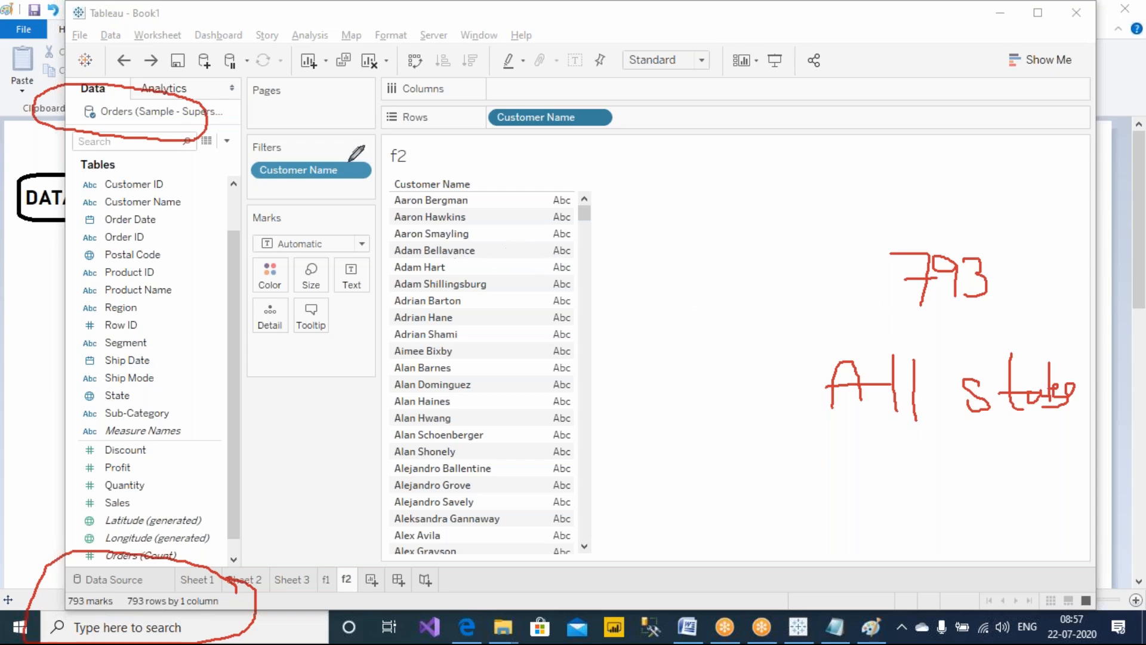
key("Escape")
Reopen the Customer Name filter on f2 and set it to keep the Top 3 by Sum of Sales
left_click(527, 120)
right_click(528, 118)
left_click(556, 123)
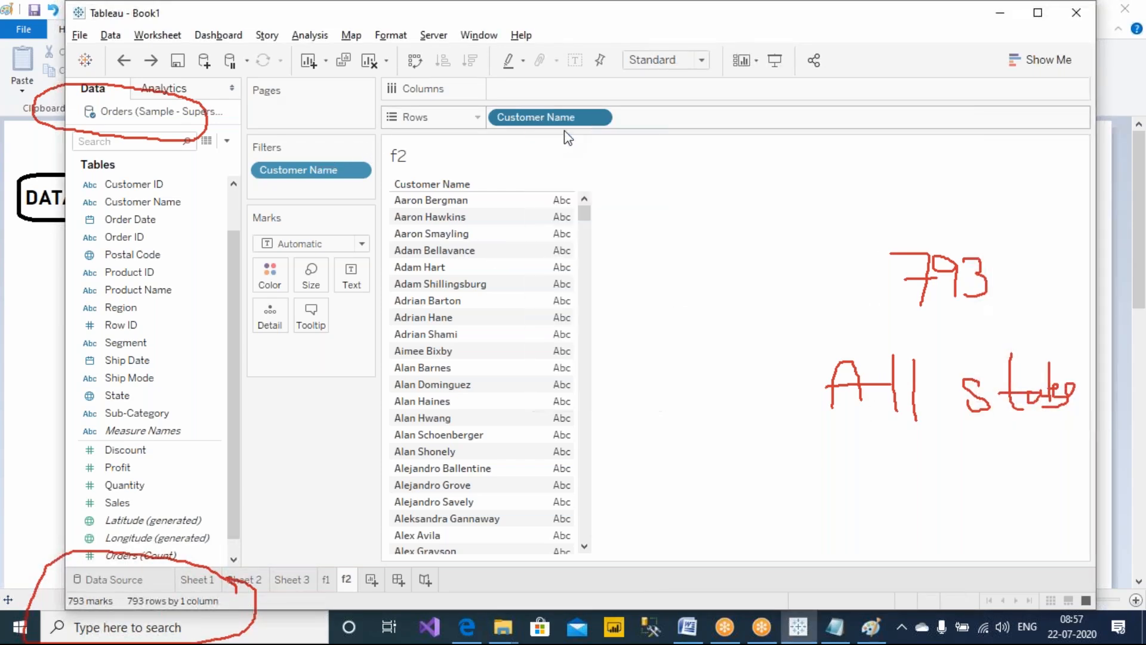
left_click(574, 116)
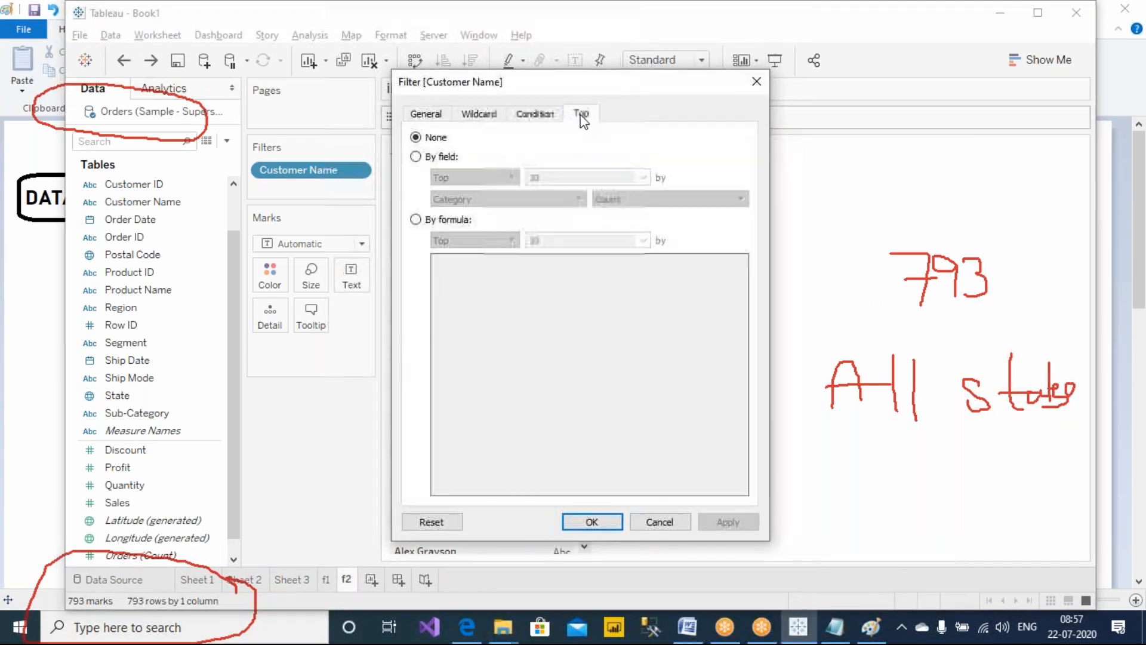
left_click(445, 158)
left_click(537, 177)
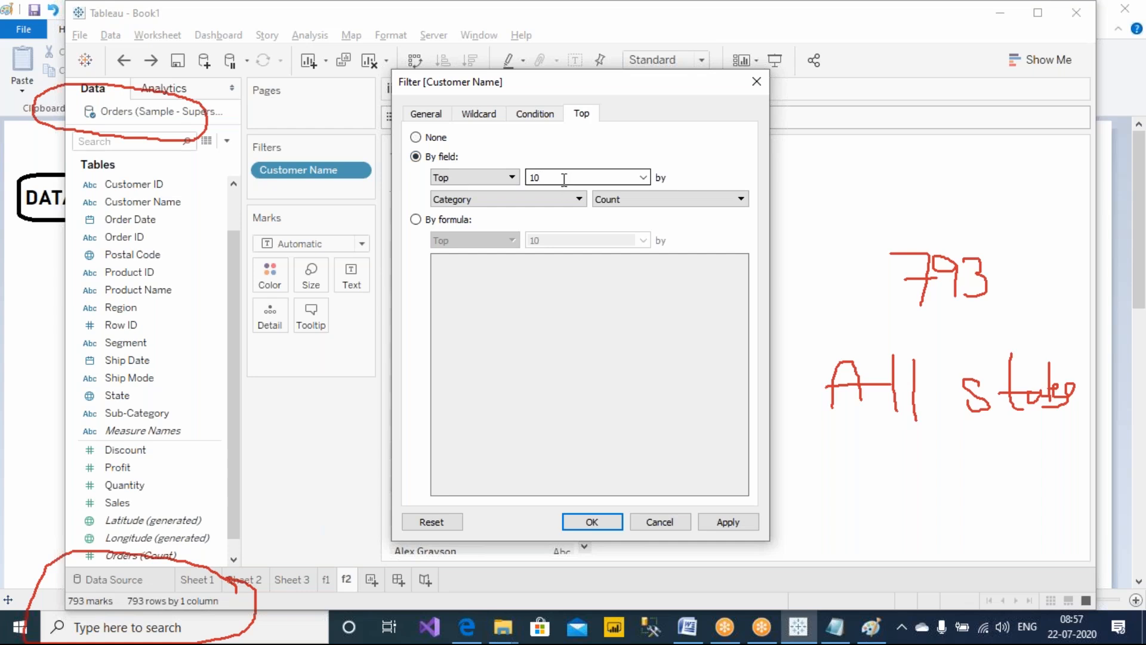
type("3")
left_click(536, 200)
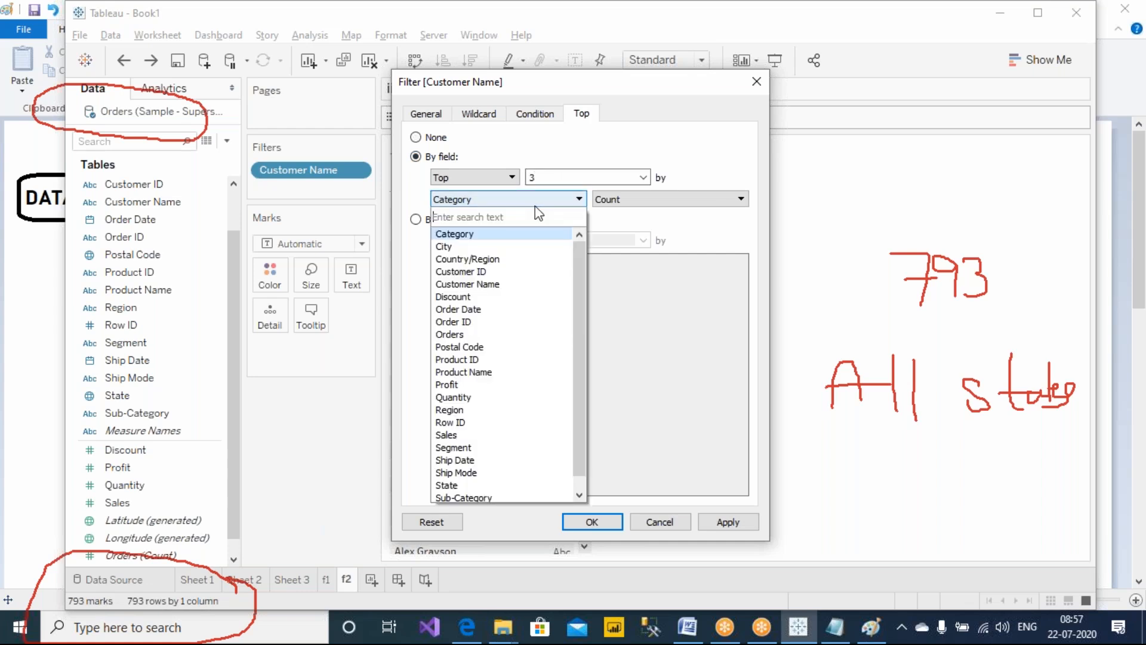
left_click(475, 435)
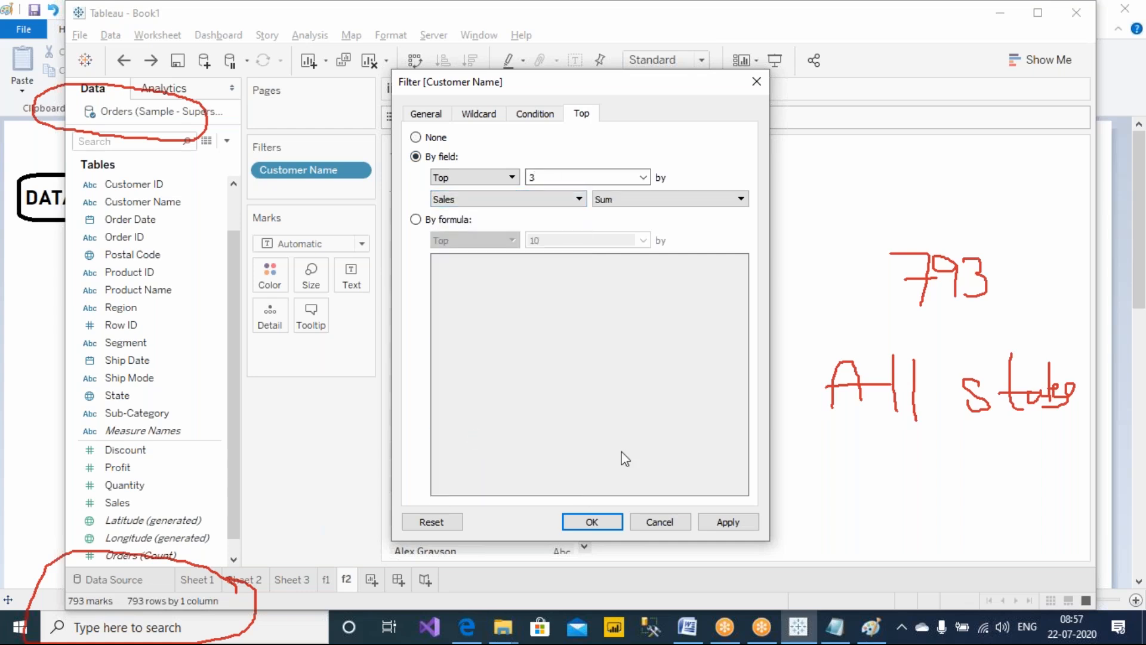
left_click(728, 523)
left_click(591, 522)
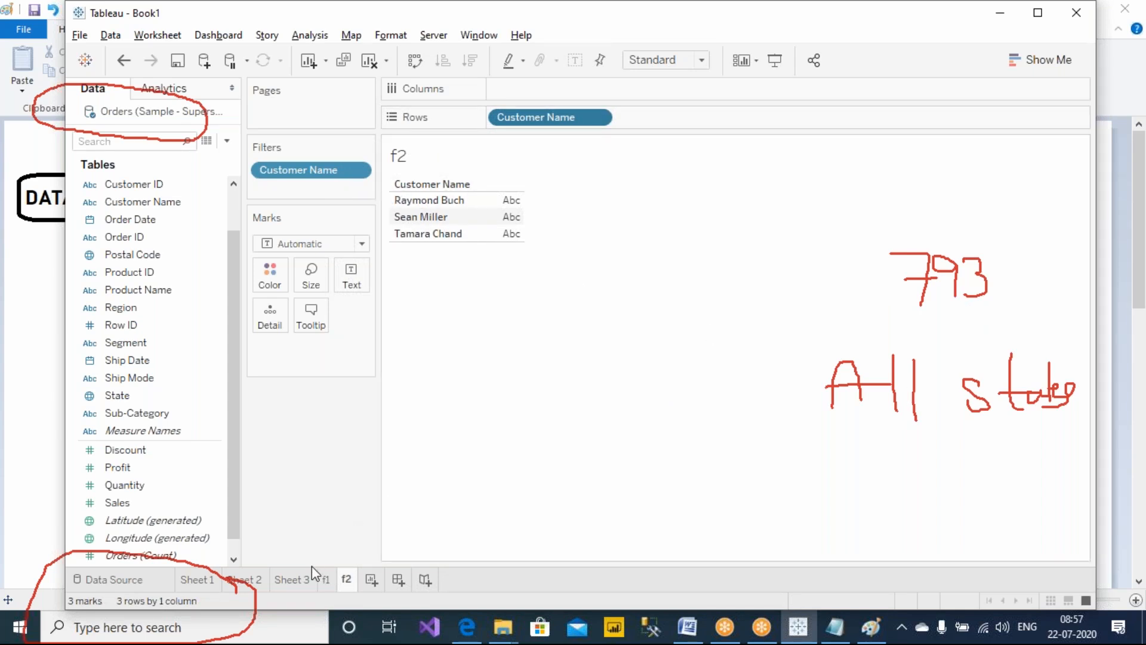
Switch between sheets f1 and f2, scrolling f1's Alabama customer list and selecting Tamara Chand
left_click(326, 580)
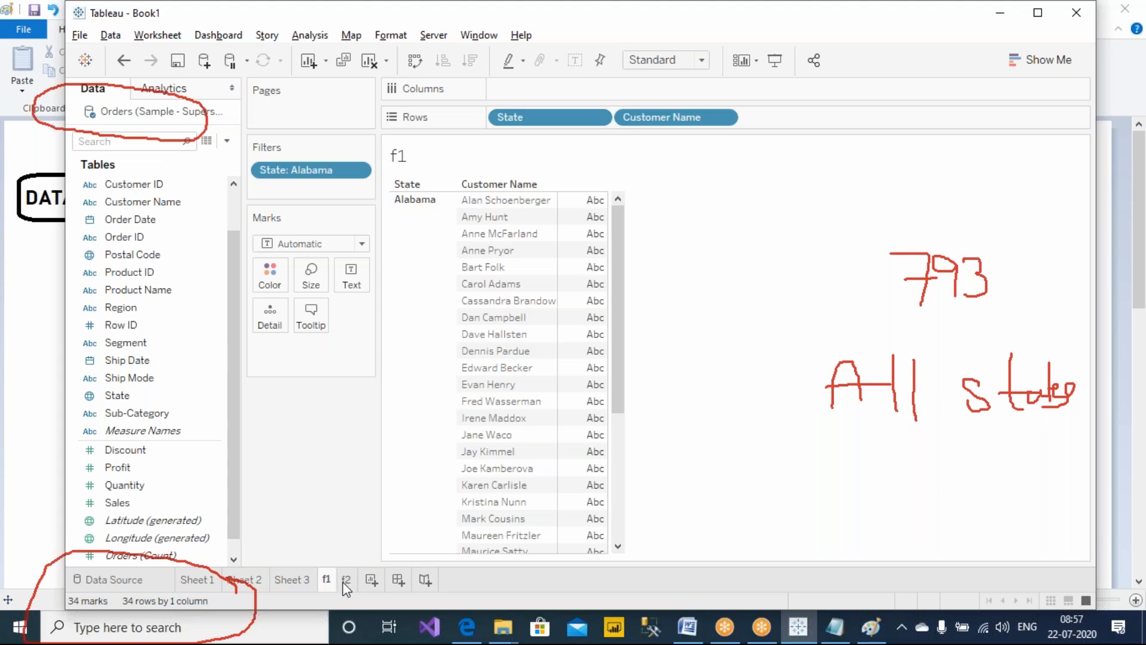
left_click(345, 580)
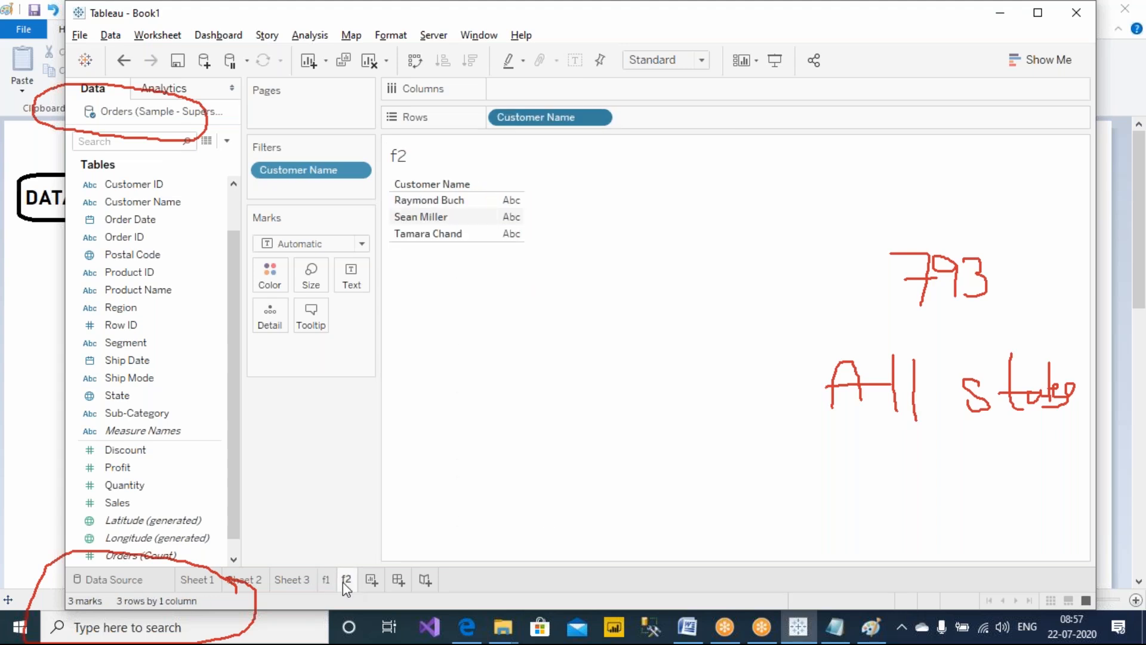
left_click(325, 581)
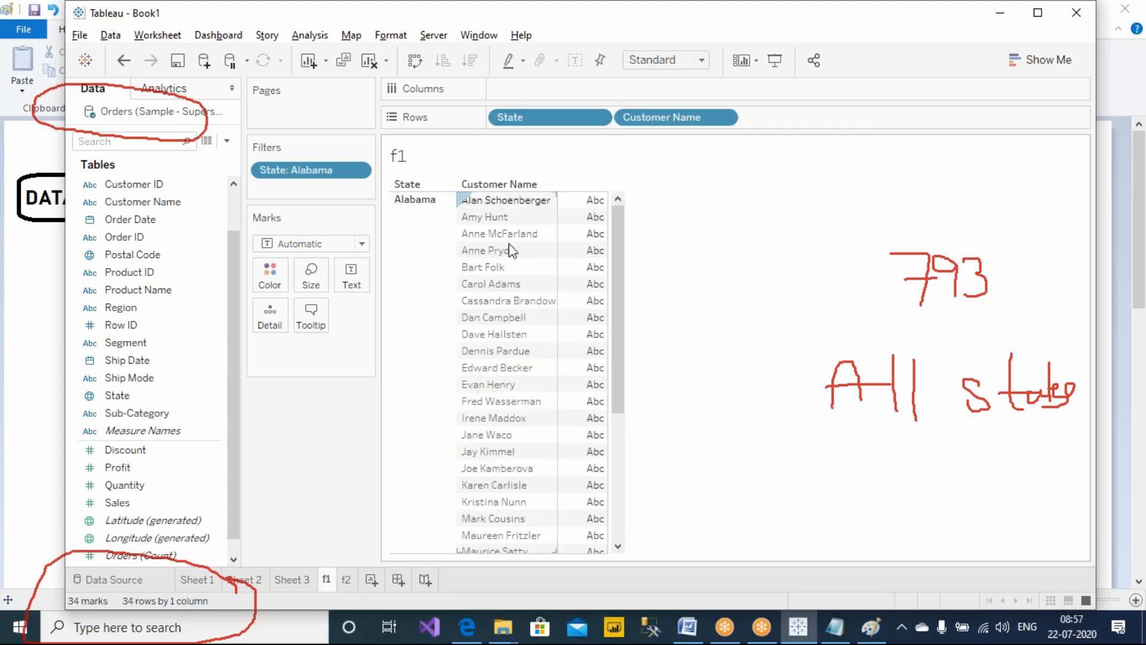
left_click(348, 579)
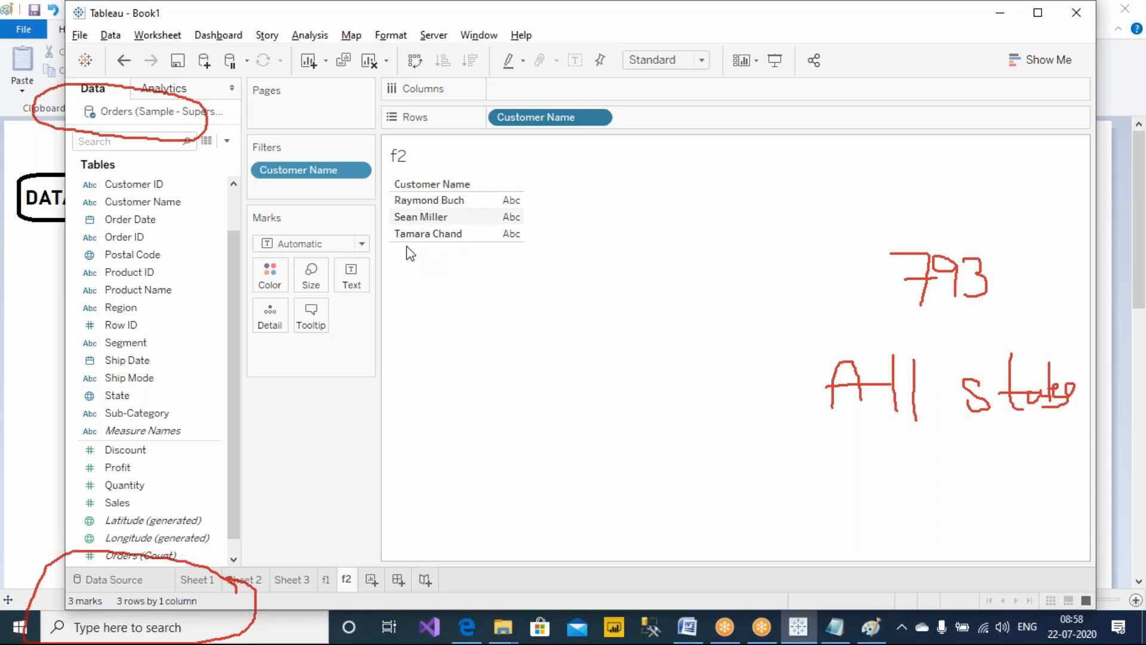
left_click(327, 580)
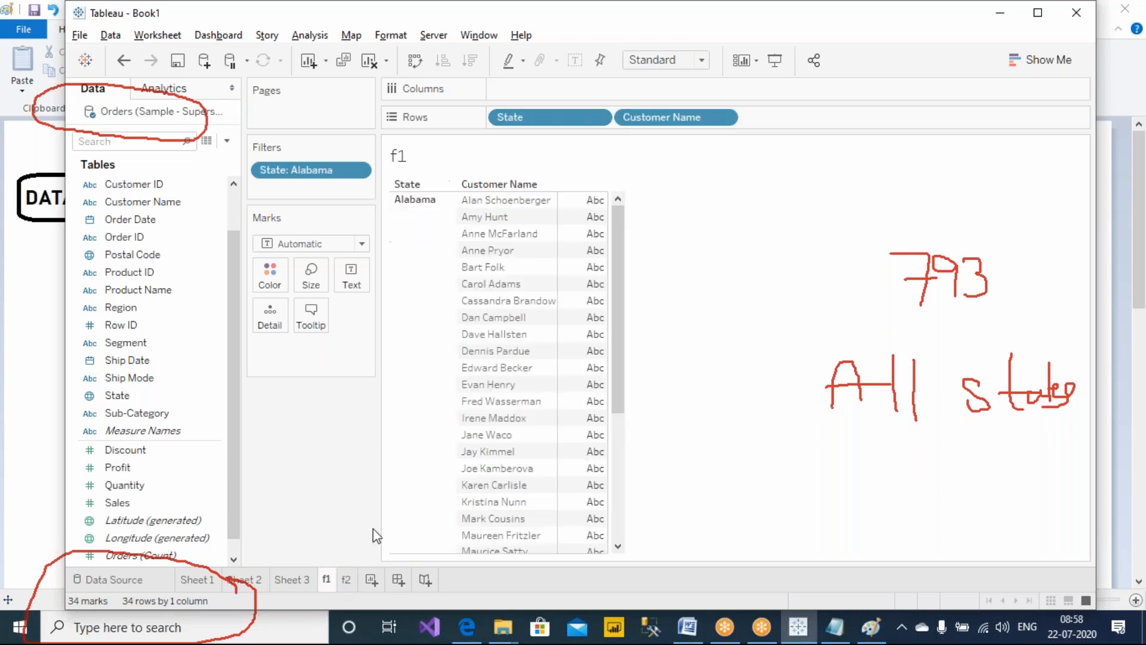
scroll(495, 362, "down", 5)
scroll(493, 360, "down", 1)
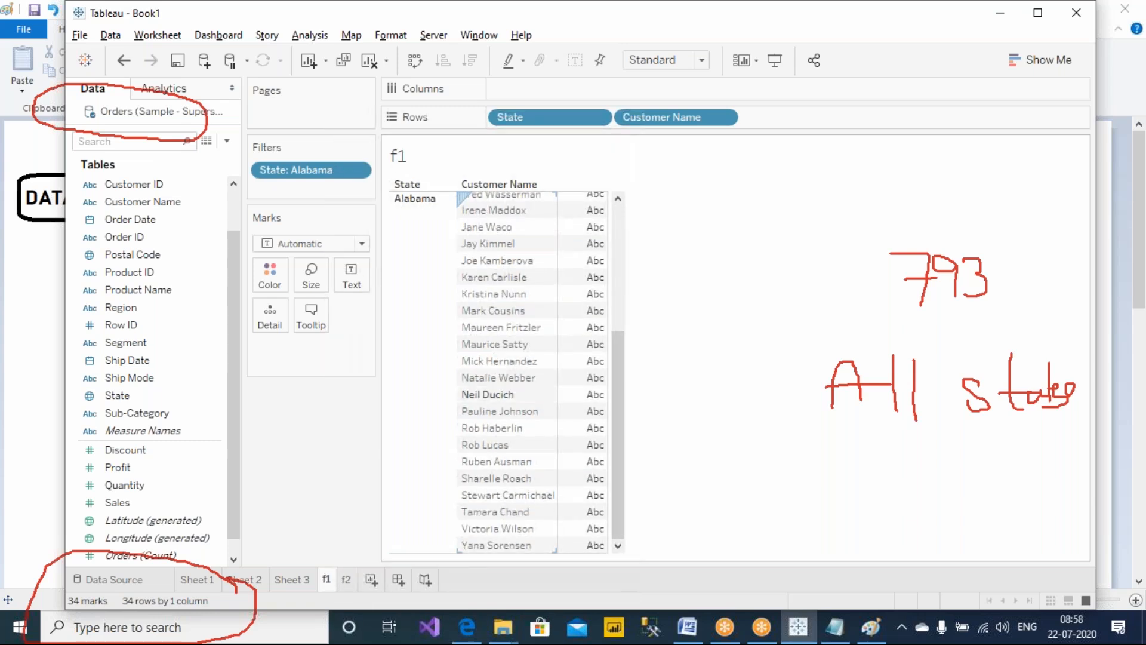
left_click(514, 513)
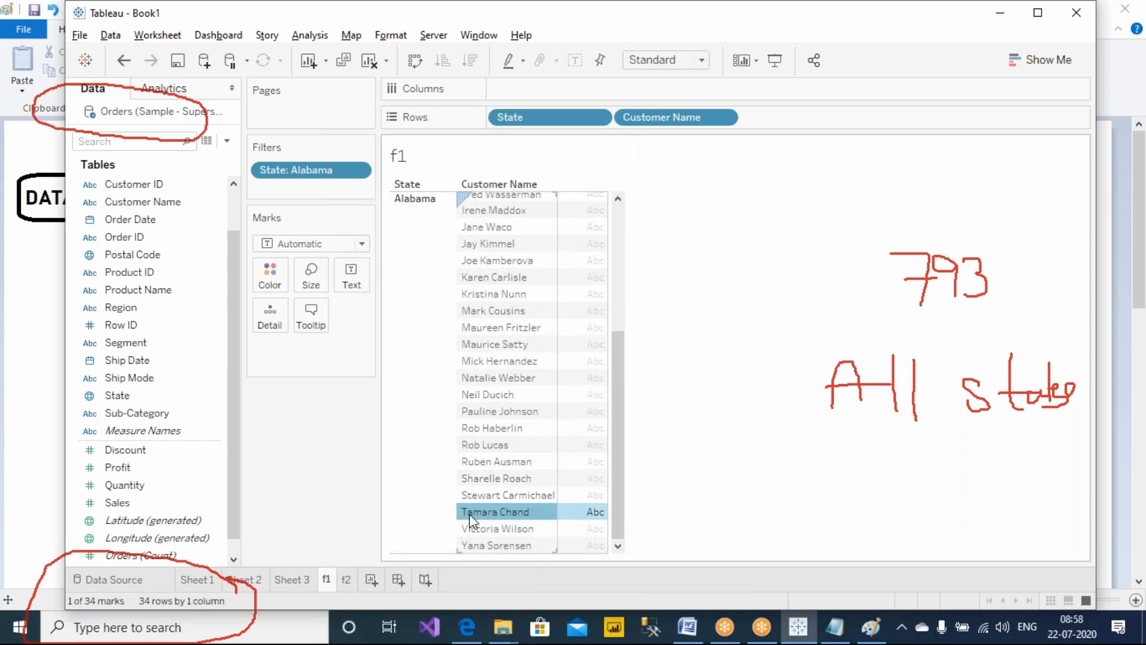
Compare each of f2's top three customers with f1's Alabama list, then view Sheet 3 and Sheet 2
left_click(347, 578)
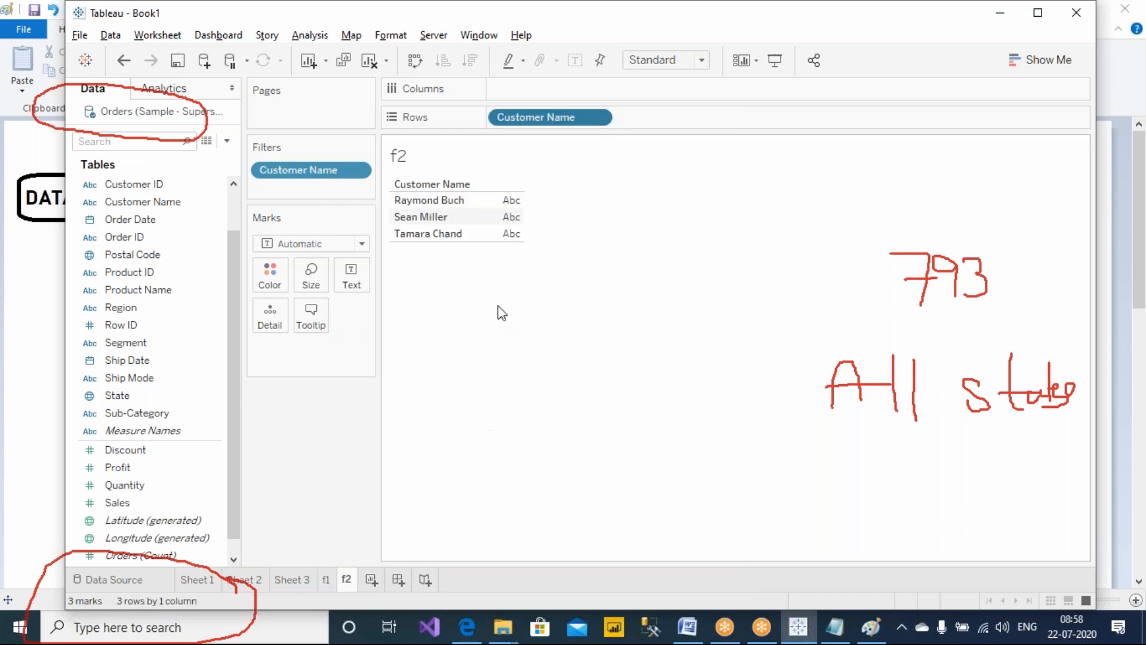
left_click(442, 201)
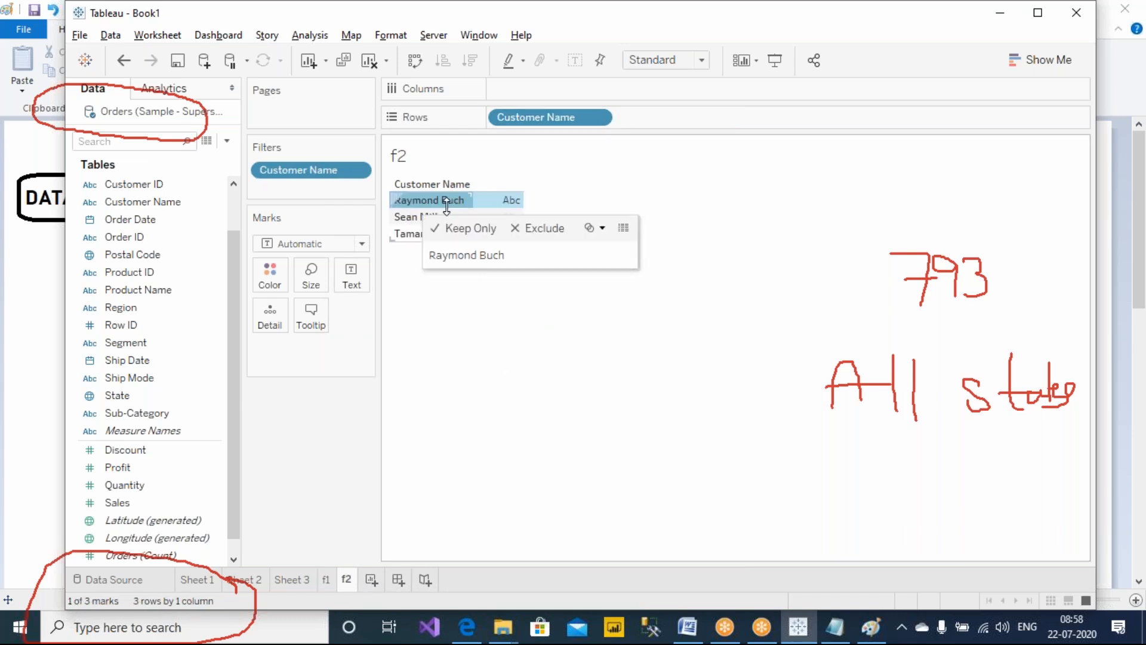
left_click(325, 579)
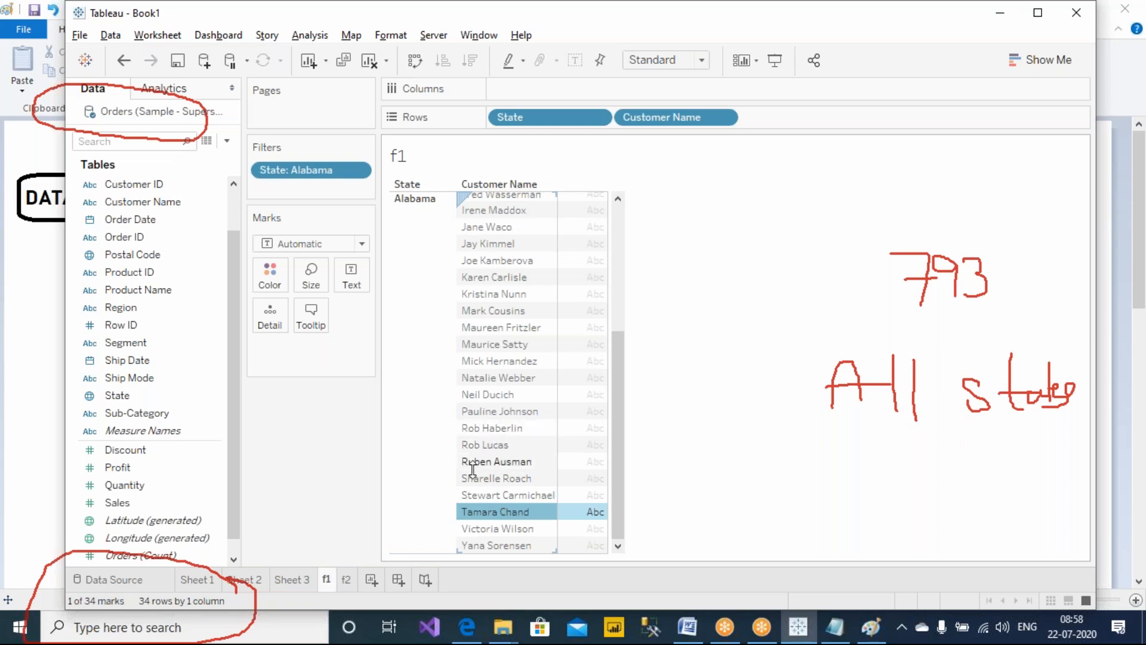
key("ctrl+Tab")
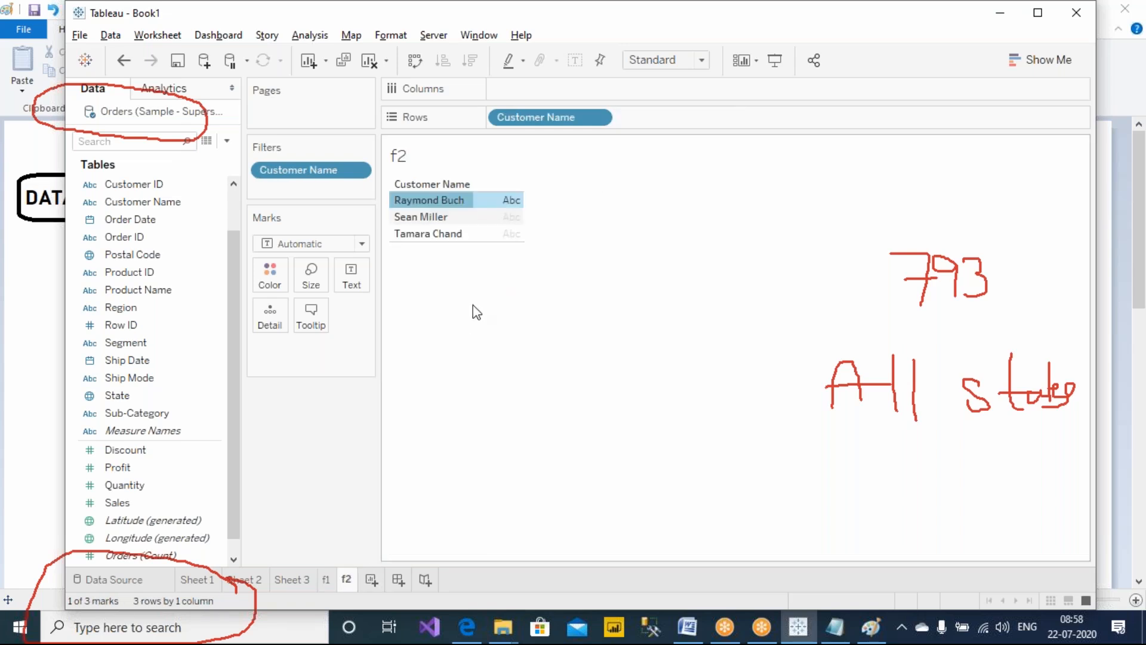
left_click(425, 217)
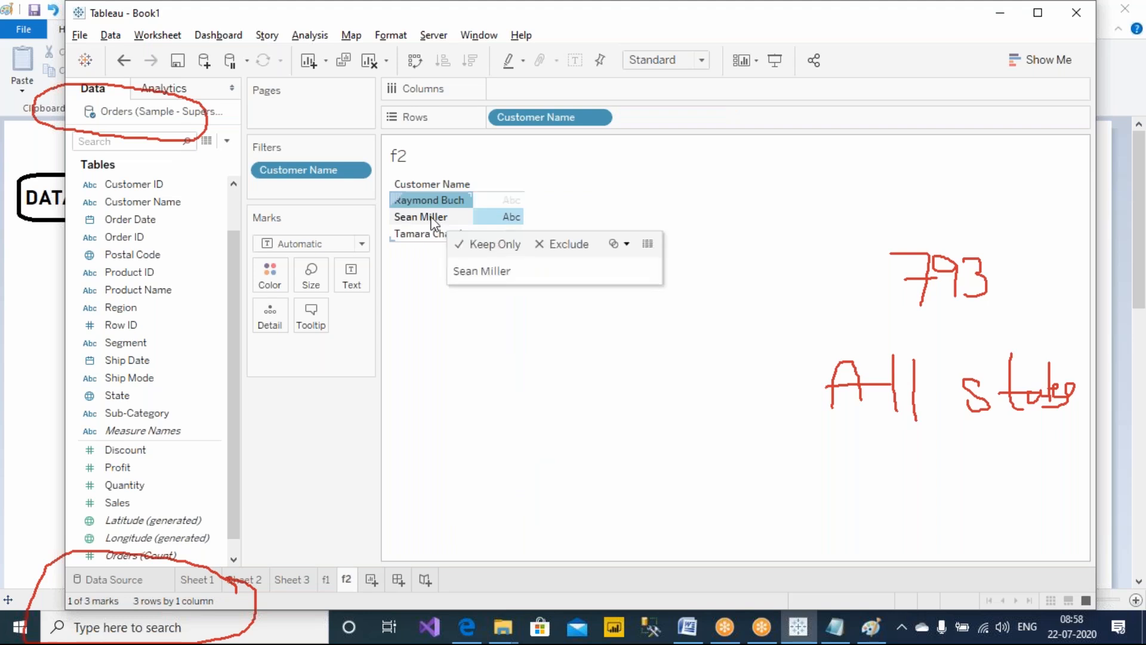
left_click(330, 583)
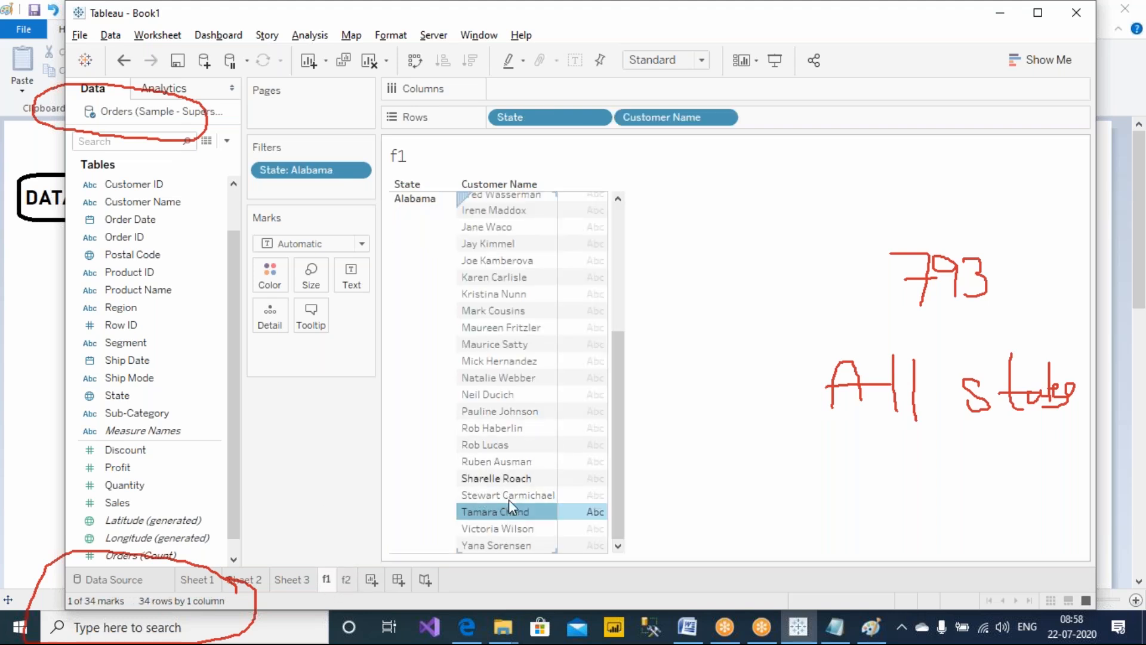
left_click(699, 452)
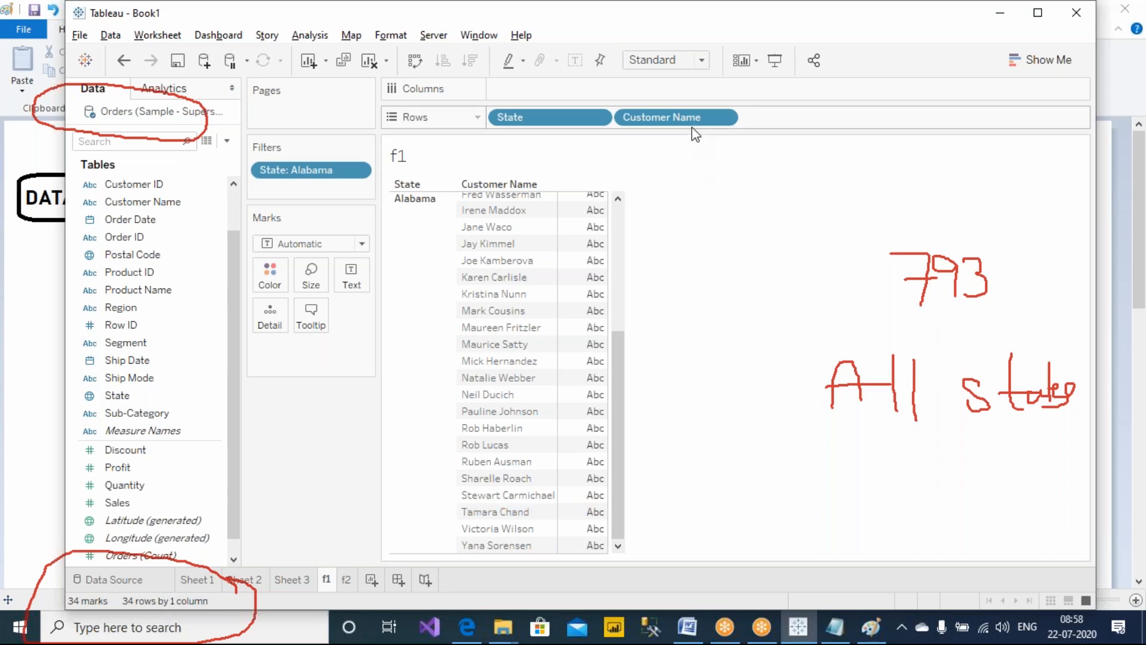
left_click(490, 514)
left_click(347, 579)
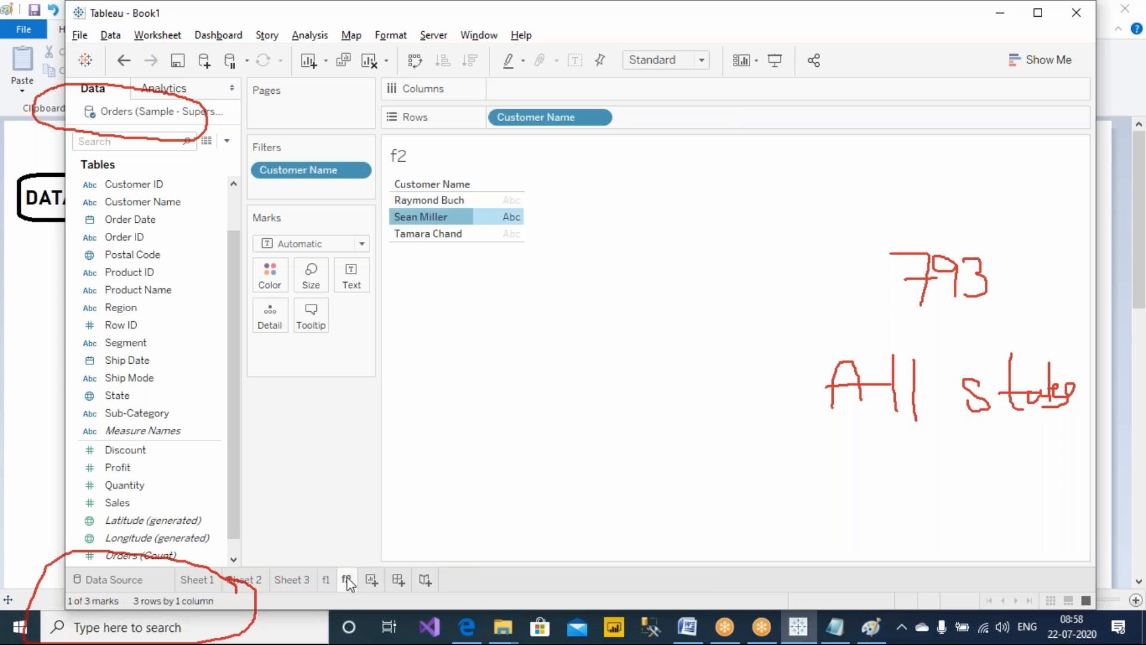
left_click(440, 234)
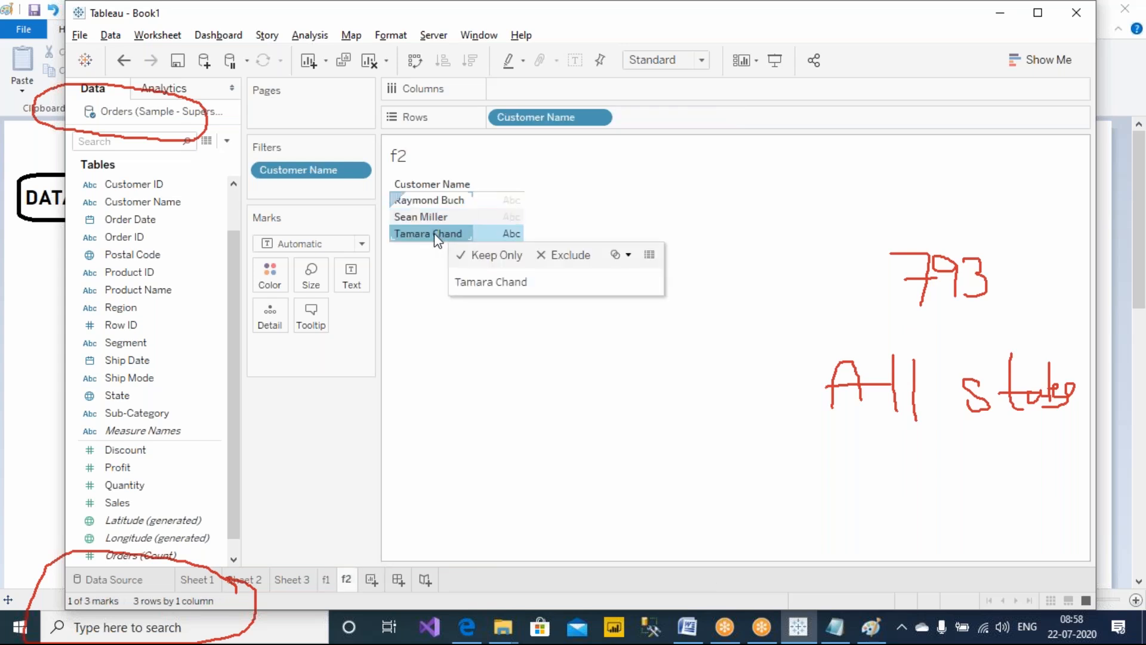
left_click(485, 327)
left_click(292, 579)
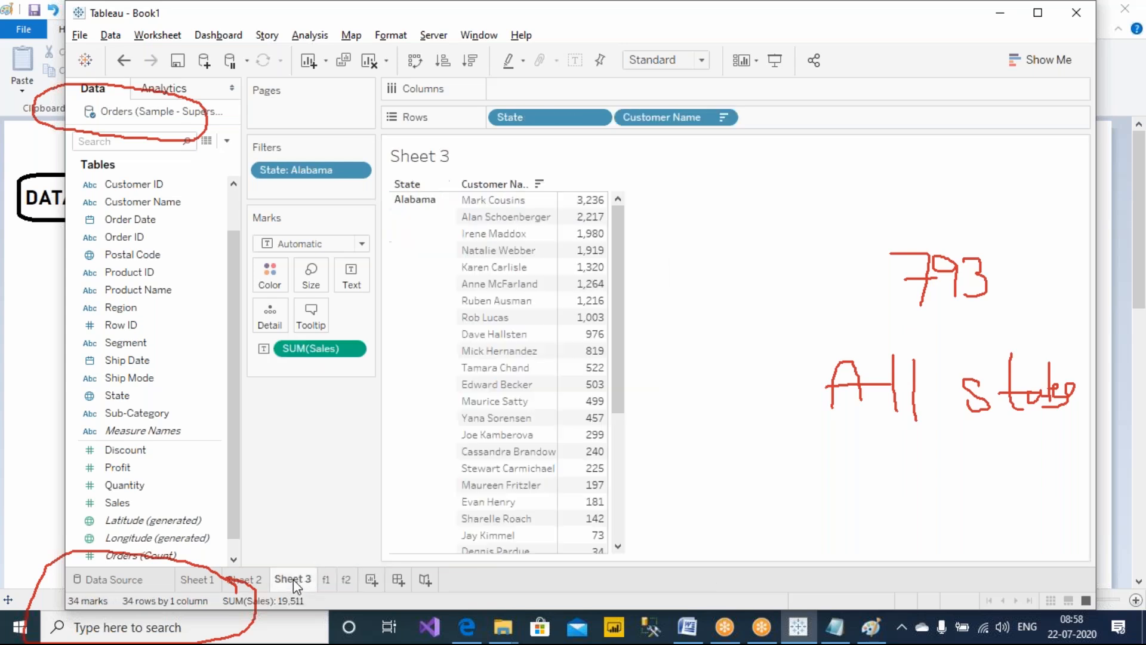
left_click(251, 579)
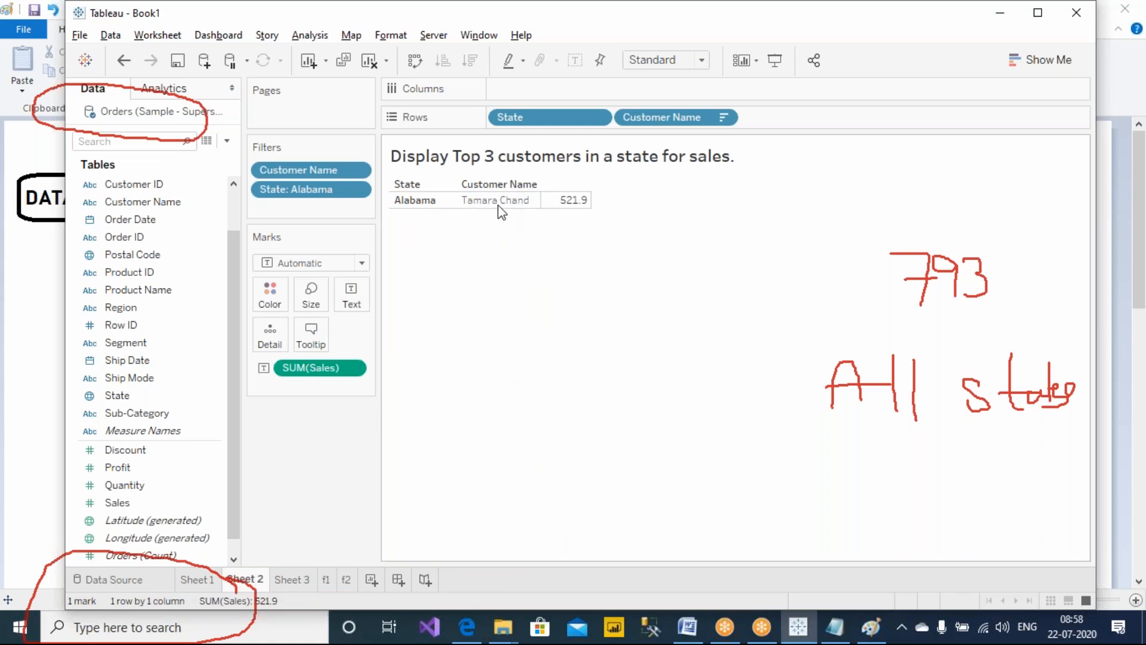
With the screen pen, draw arrows from the Customer Name filter to the data source and a circled '3', and from the State filter
left_click(733, 10)
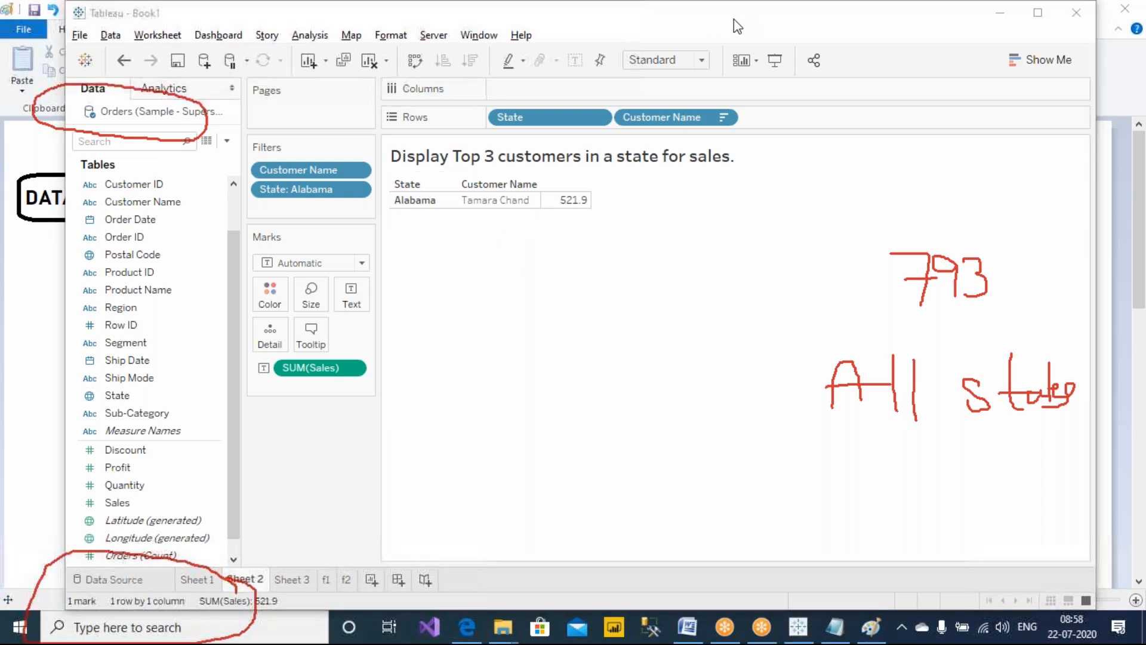
left_click(761, 117)
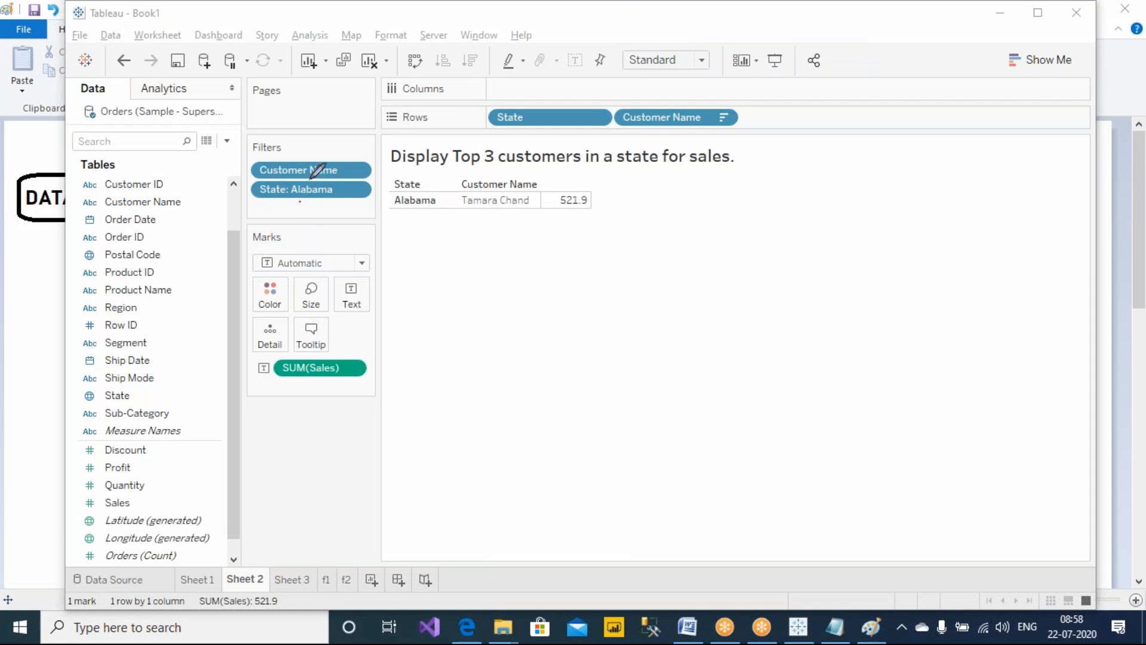
mouse_move(336, 163)
left_mouse_down()
mouse_move(335, 120)
mouse_move(236, 75)
mouse_move(184, 103)
mouse_move(198, 96)
left_mouse_up()
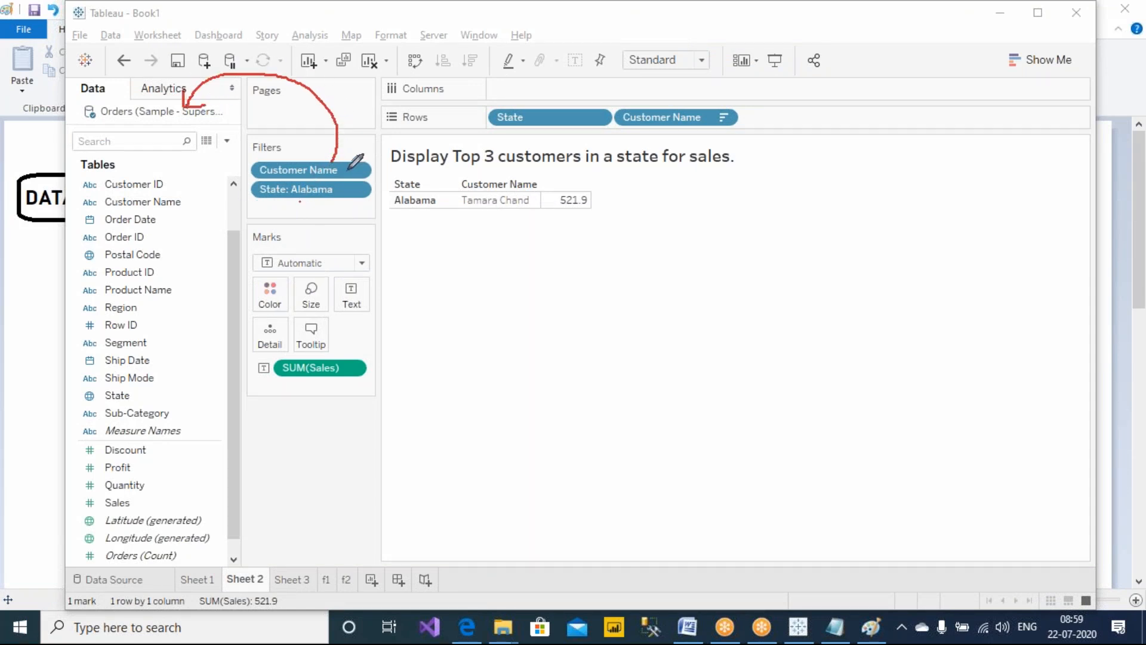
mouse_move(336, 163)
left_mouse_down()
mouse_move(376, 105)
mouse_move(693, 73)
mouse_move(830, 157)
mouse_move(827, 175)
mouse_move(801, 175)
mouse_move(859, 146)
mouse_move(846, 140)
left_mouse_up()
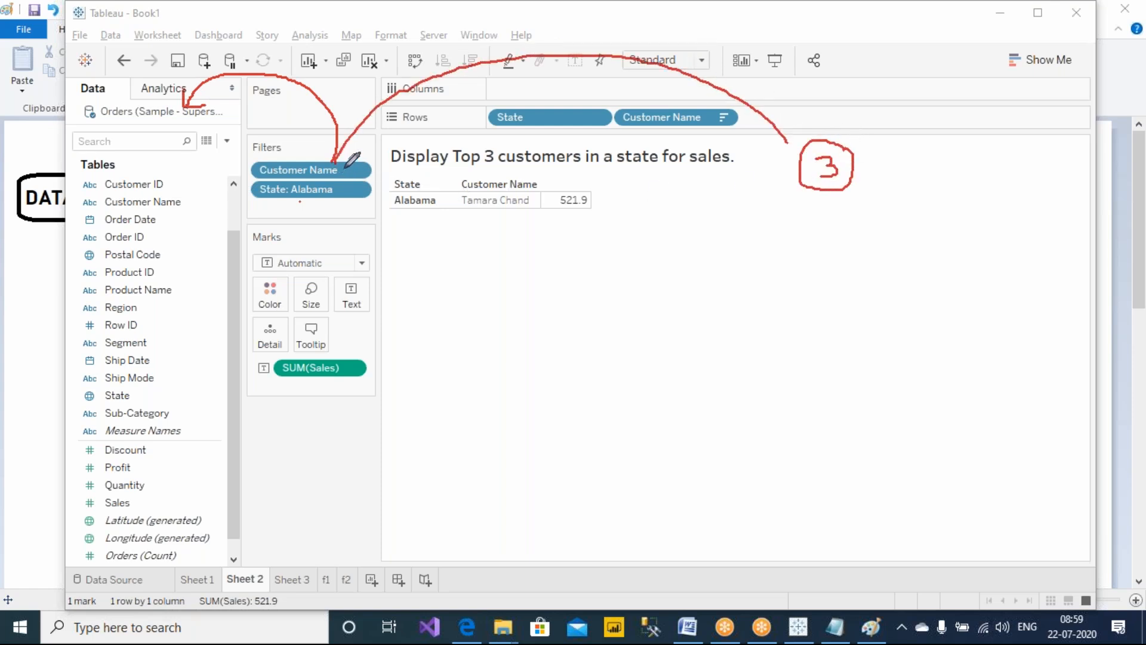
mouse_move(890, 152)
left_mouse_down()
mouse_move(927, 151)
mouse_move(965, 205)
left_mouse_up()
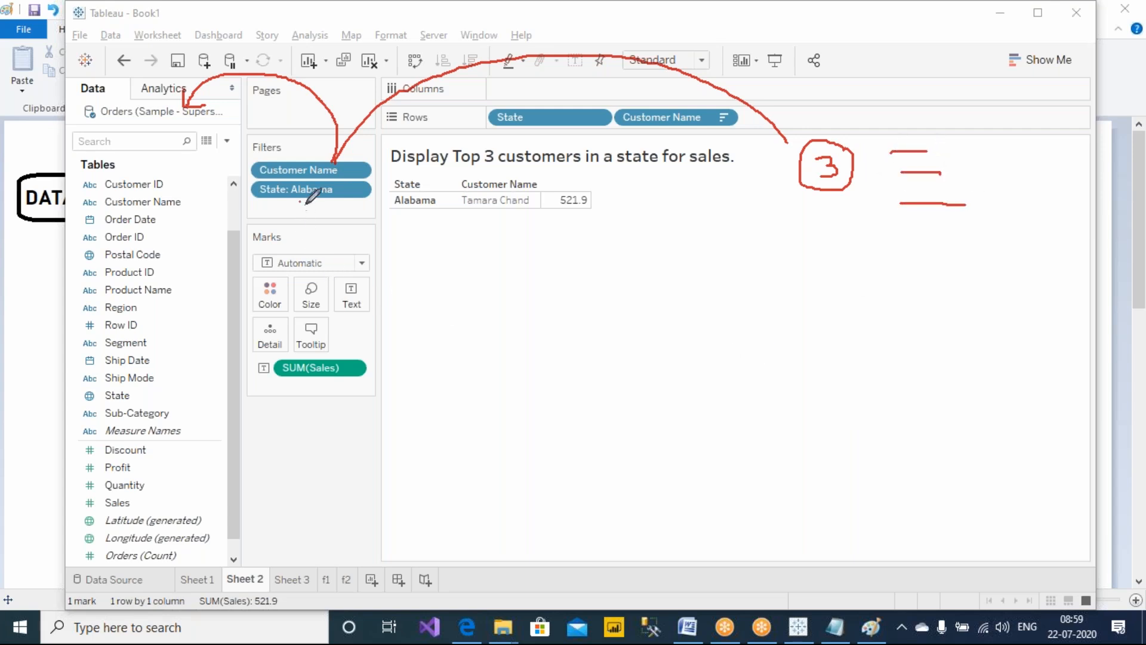
mouse_move(304, 203)
left_mouse_down()
mouse_move(265, 227)
mouse_move(173, 173)
mouse_move(142, 118)
mouse_move(170, 129)
left_mouse_up()
mouse_move(332, 208)
left_mouse_down()
mouse_move(469, 276)
mouse_move(706, 286)
left_mouse_up()
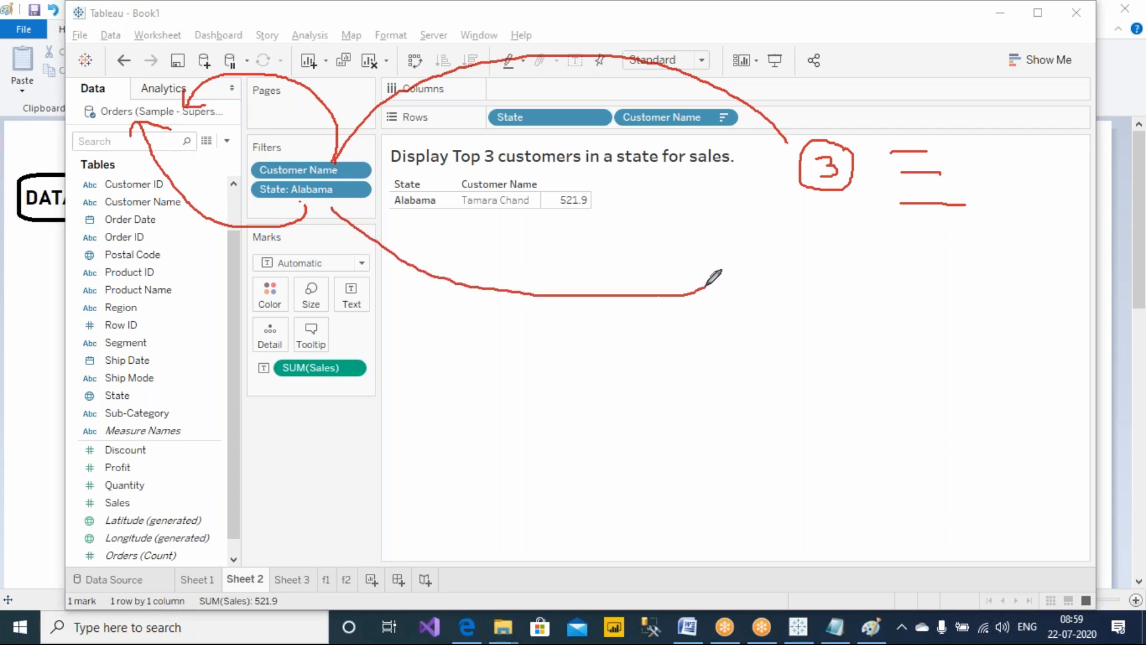
Open Sheet 3 and handwrite a circled '34' beside the Alabama customer list
left_click(327, 577)
left_click(292, 579)
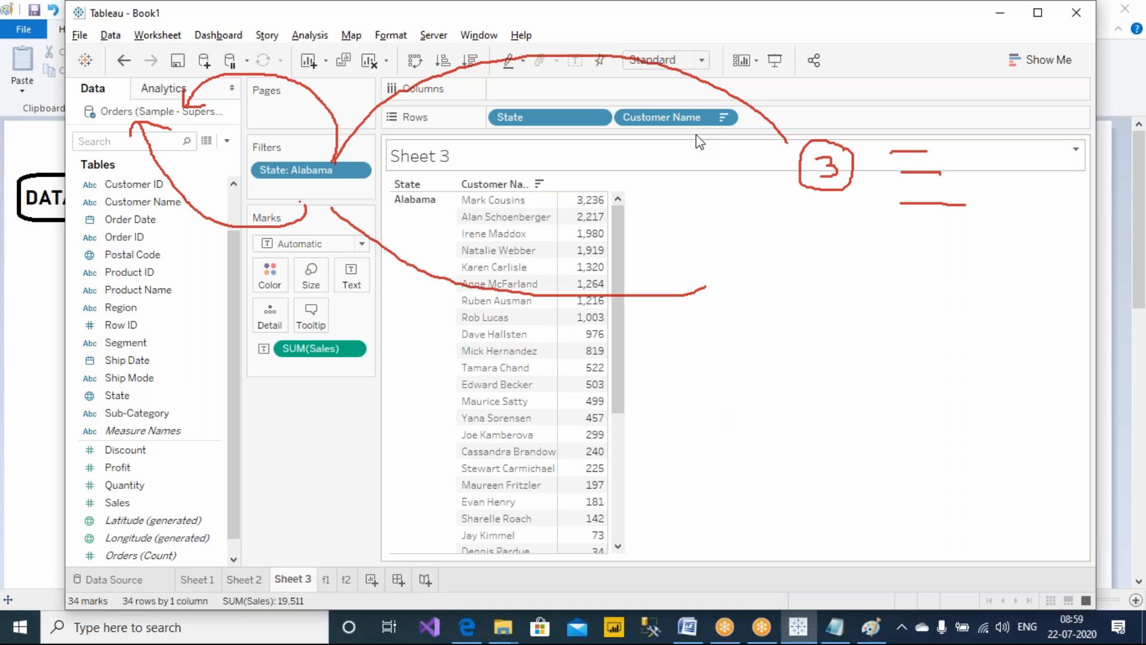
mouse_move(785, 284)
left_mouse_down()
mouse_move(805, 279)
mouse_move(787, 307)
mouse_move(834, 306)
left_mouse_up()
left_click_drag(834, 295, 834, 327)
mouse_move(838, 273)
left_mouse_down()
mouse_move(753, 298)
mouse_move(833, 263)
left_mouse_up()
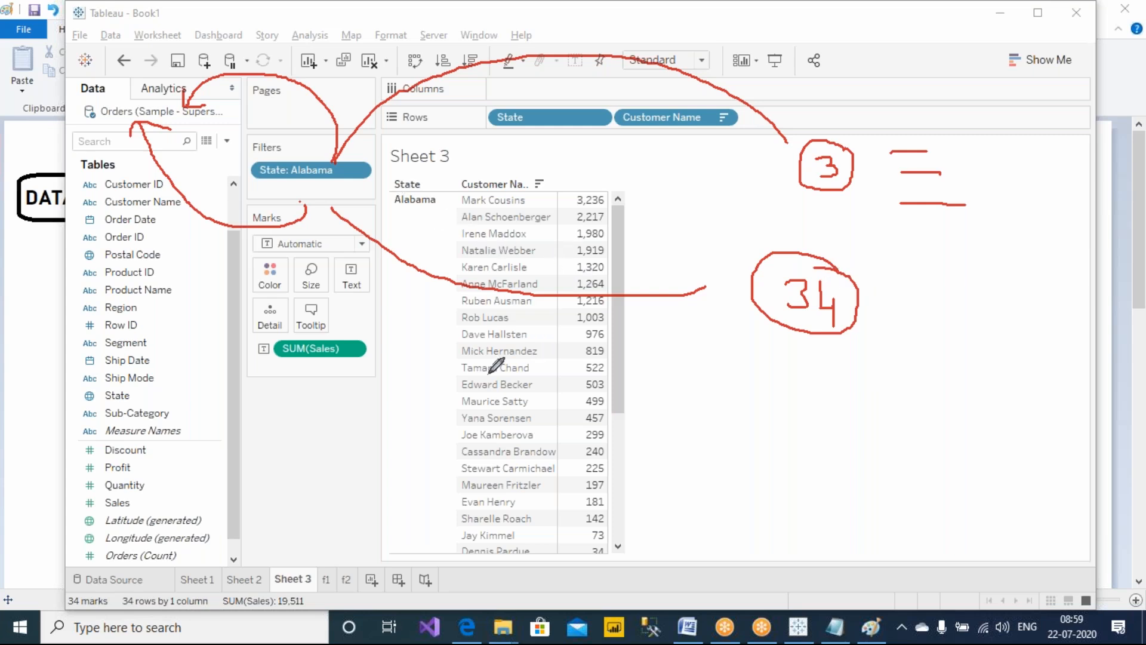
Sketch a column of dashes standing for customers and circle two of them with the screen pen
mouse_move(817, 237)
left_mouse_down()
mouse_move(819, 220)
mouse_move(844, 222)
mouse_move(844, 242)
left_mouse_up()
left_click_drag(904, 261, 946, 261)
mouse_move(917, 285)
left_mouse_down()
mouse_move(943, 285)
mouse_move(954, 337)
left_mouse_up()
left_click_drag(903, 376, 947, 387)
mouse_move(912, 423)
left_mouse_down()
mouse_move(933, 431)
mouse_move(928, 467)
left_mouse_up()
left_click_drag(911, 483, 949, 495)
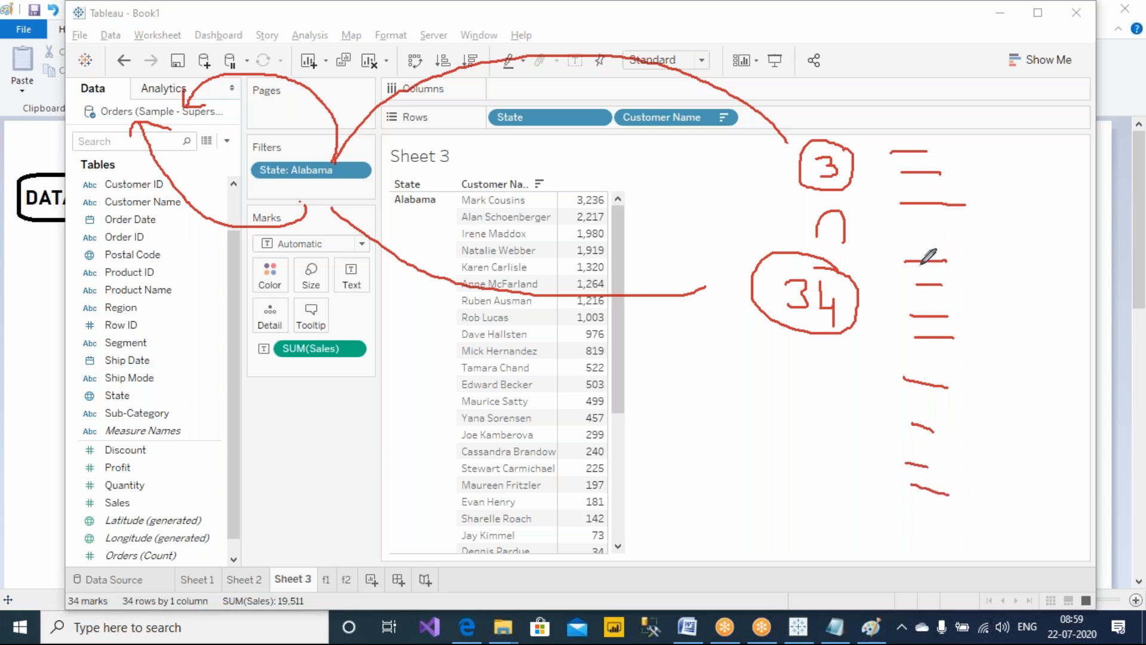
mouse_move(988, 194)
left_mouse_down()
mouse_move(892, 190)
mouse_move(994, 222)
mouse_move(988, 195)
left_mouse_up()
mouse_move(953, 424)
left_mouse_down()
mouse_move(882, 421)
mouse_move(956, 417)
left_mouse_up()
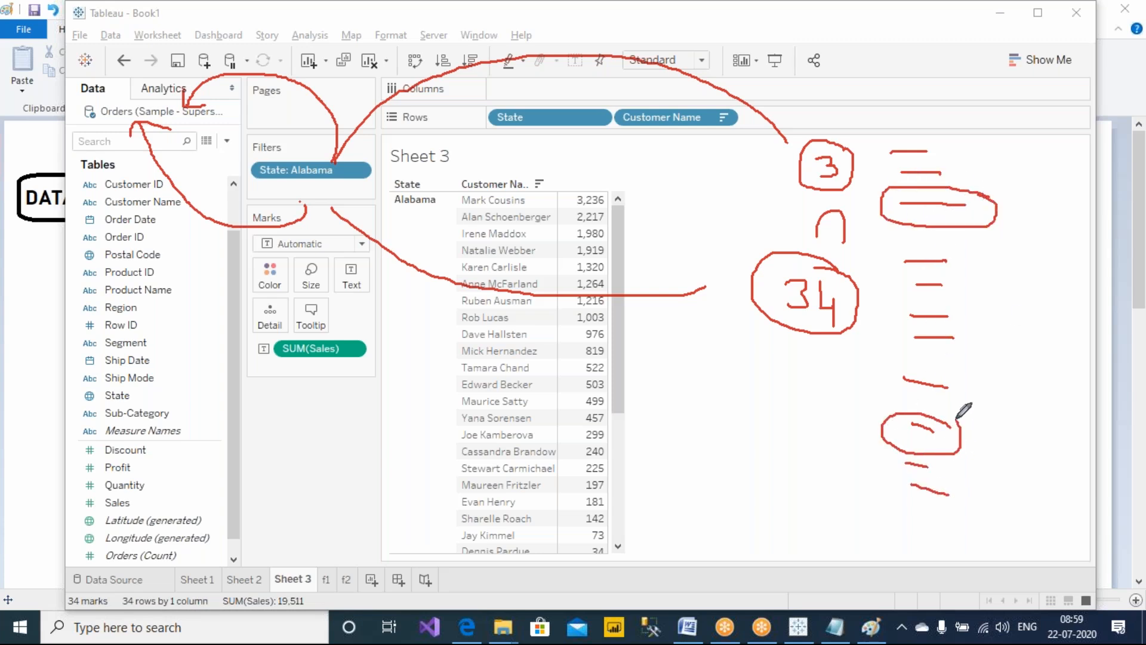
Return to Sheet 2 and inspect its Top 3 customers result for Alabama
left_click(244, 579)
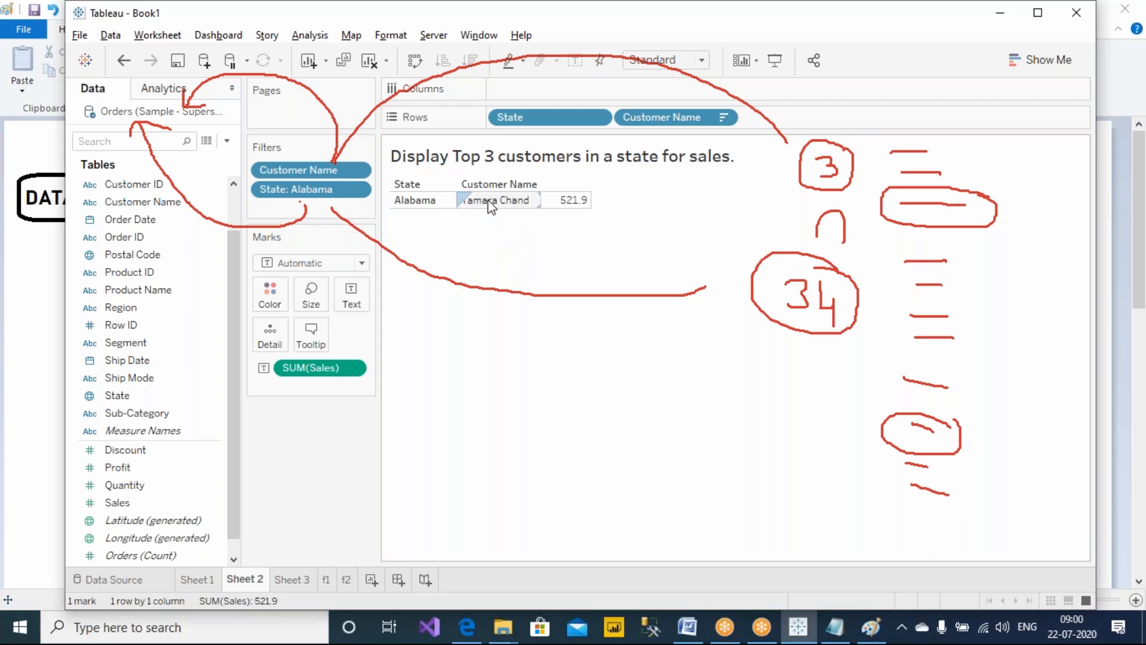
left_click(803, 31)
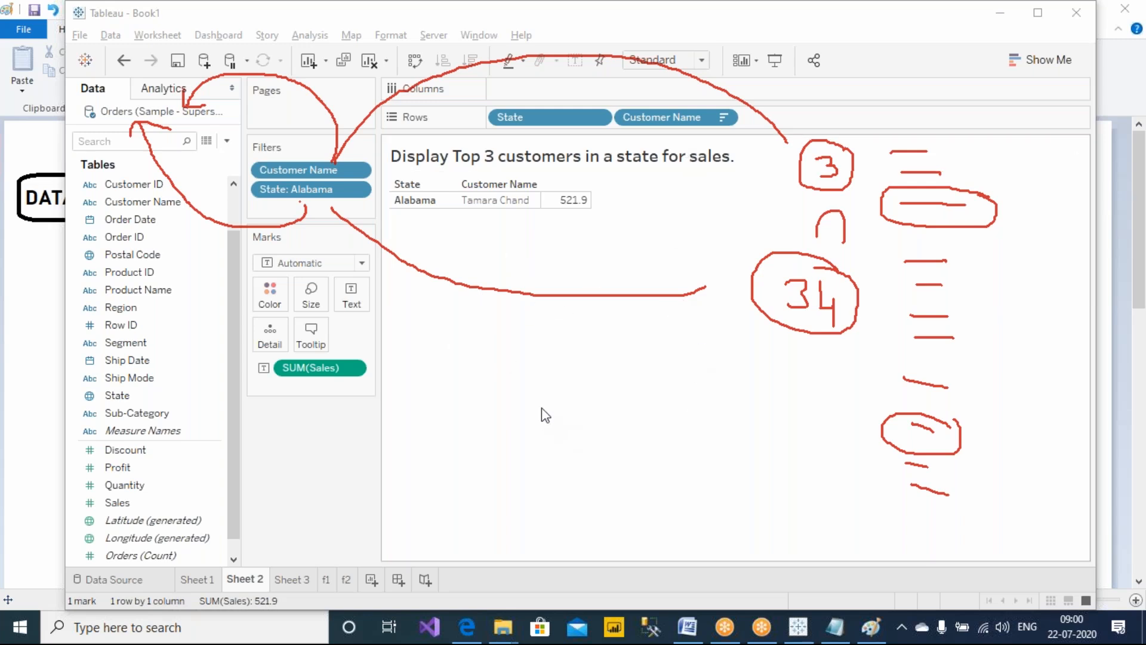
left_click(499, 210)
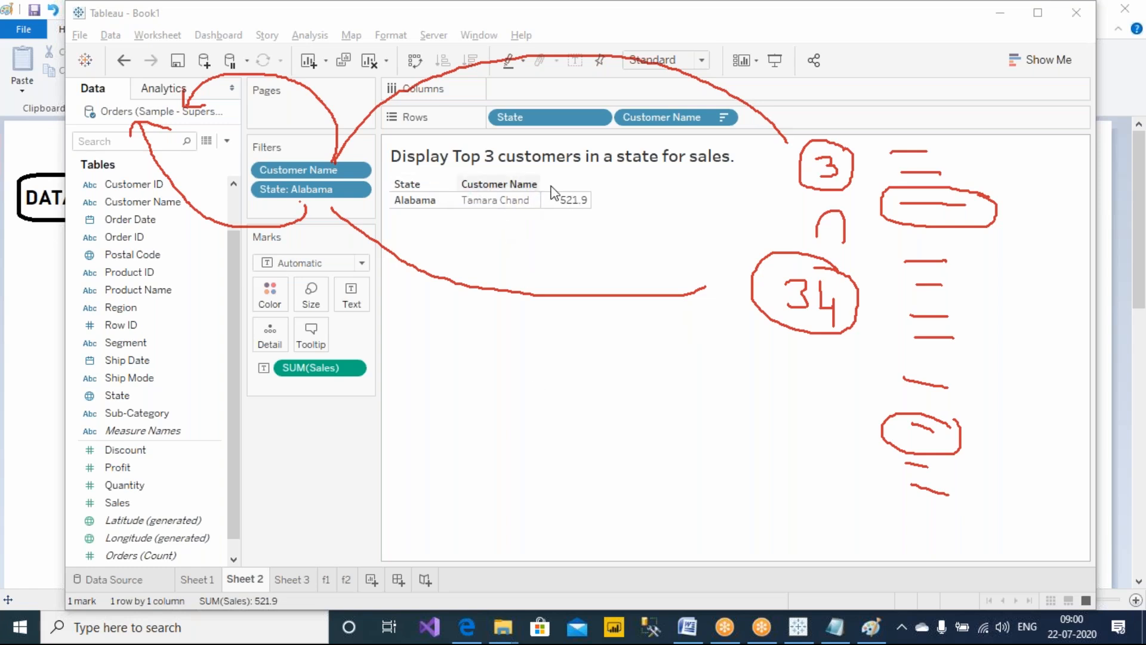
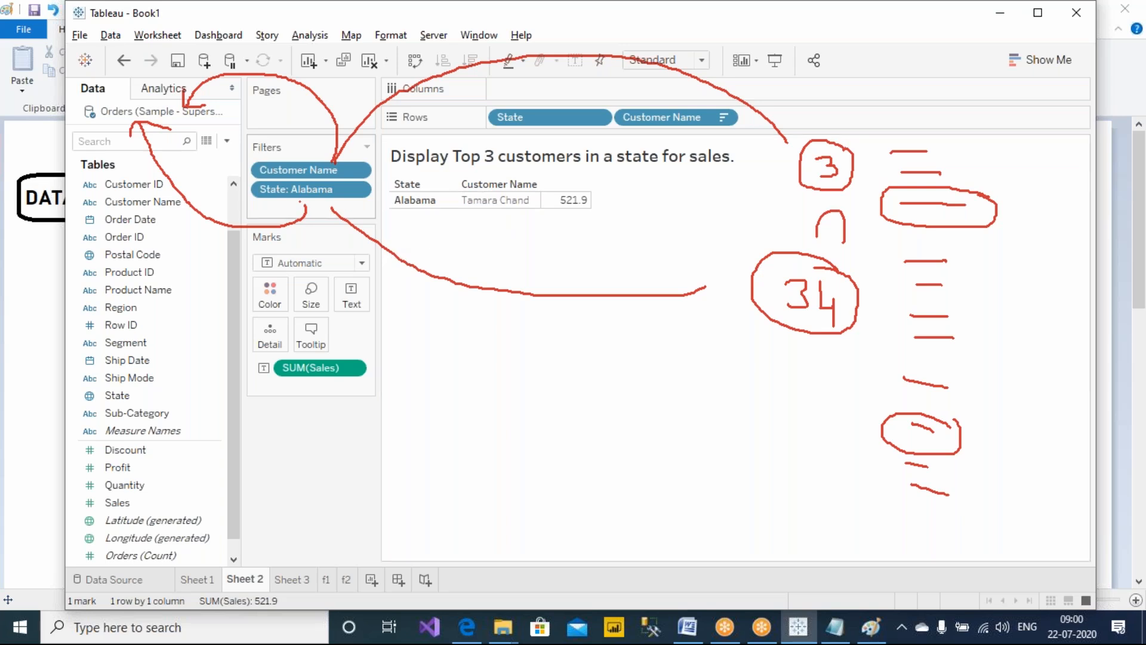
Open the f1 sheet and scroll through its Alabama customer list, view Sheet 3, and return to Sheet 2
left_click(325, 579)
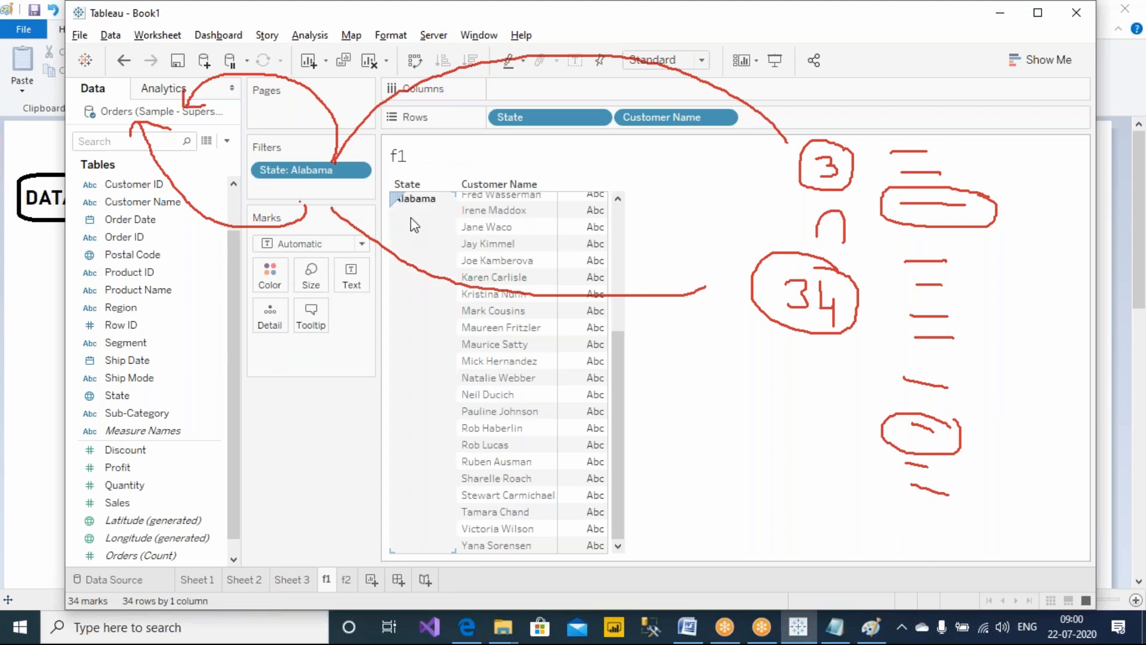
left_click_drag(616, 402, 628, 501)
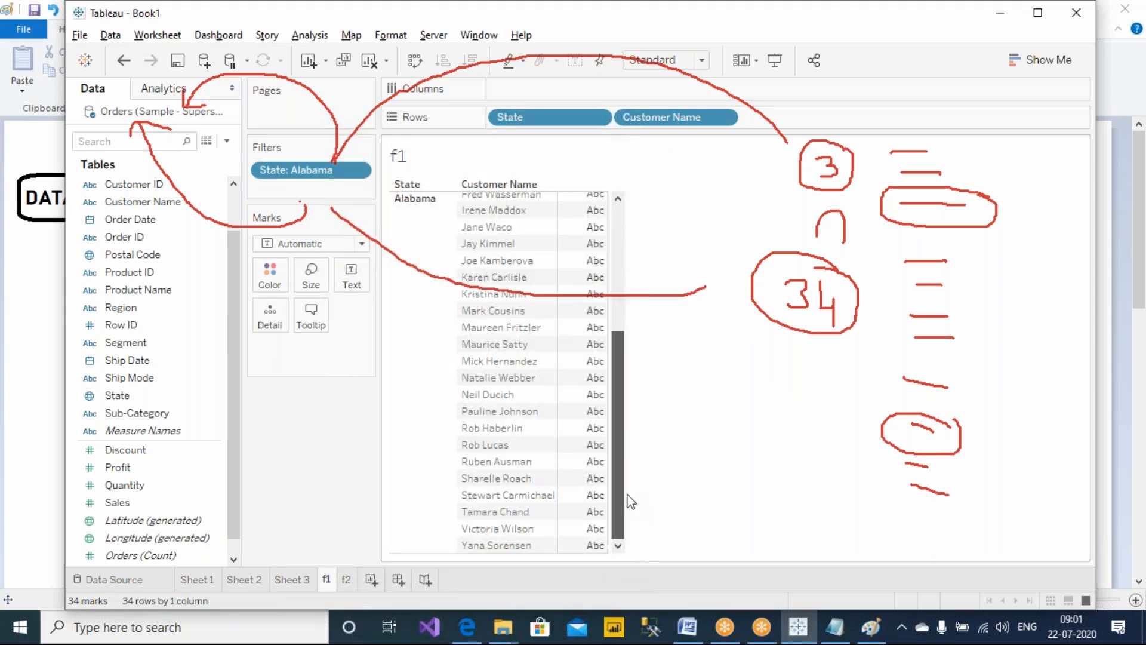
scroll(607, 356, "up", 5)
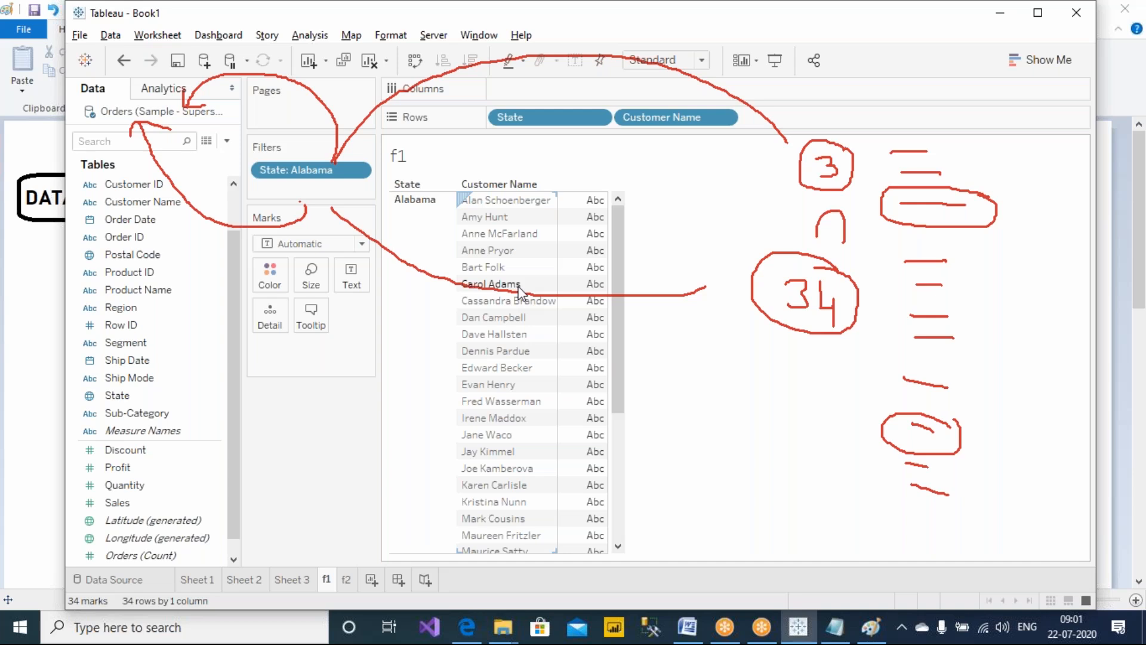
left_click(299, 583)
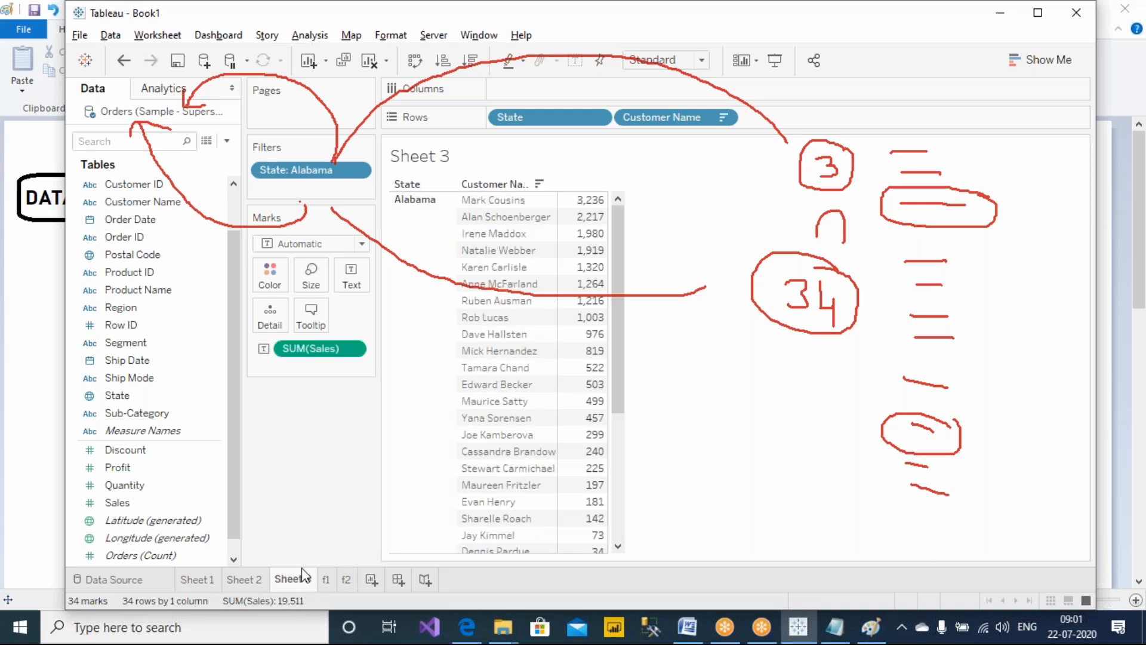
left_click(250, 579)
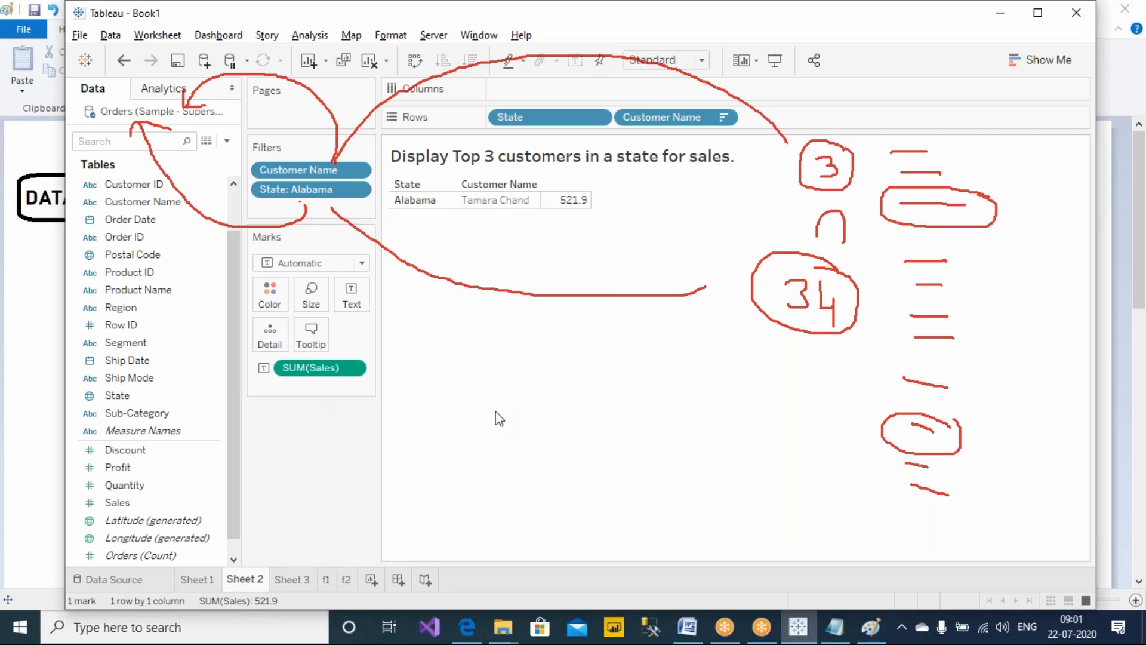
Erase all screen drawings and draw a new arrow from the Filters shelf up to the data source
left_click(727, 3)
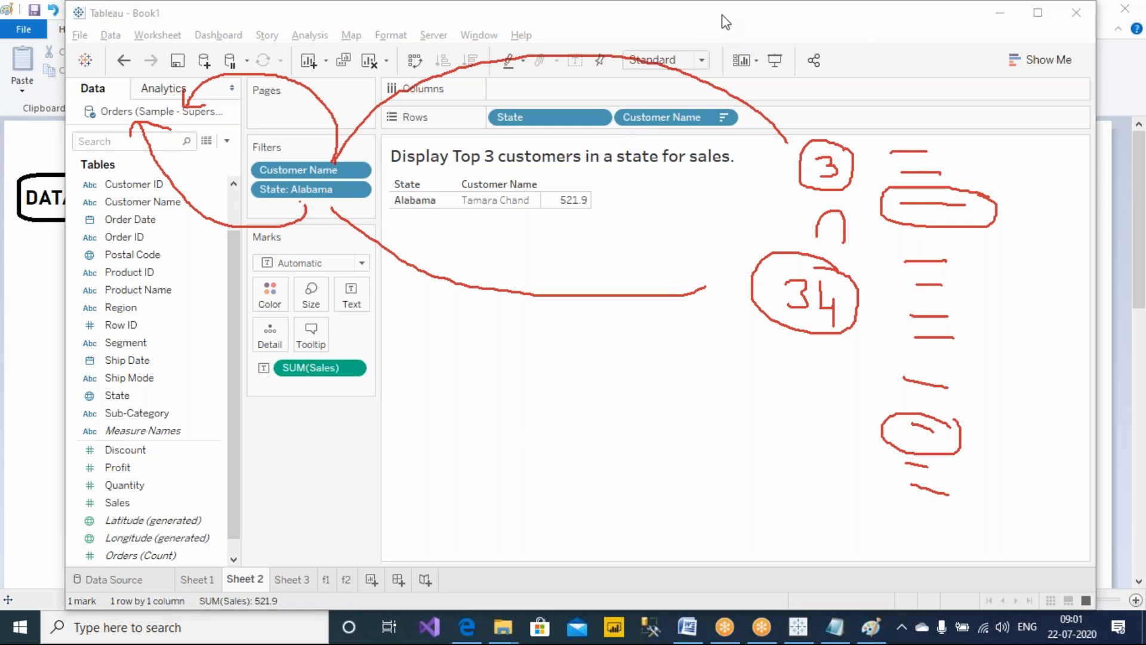
left_click(733, 120)
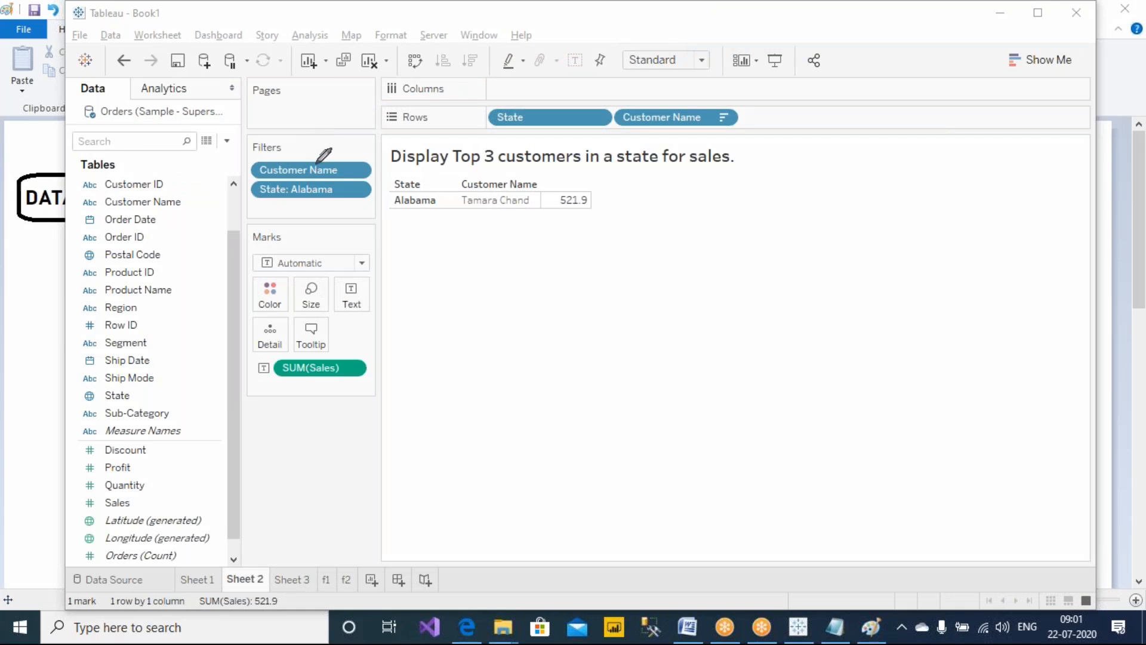
mouse_move(319, 162)
left_mouse_down()
mouse_move(272, 97)
mouse_move(240, 90)
left_mouse_up()
mouse_move(266, 206)
left_mouse_down()
mouse_move(220, 209)
mouse_move(170, 135)
left_mouse_up()
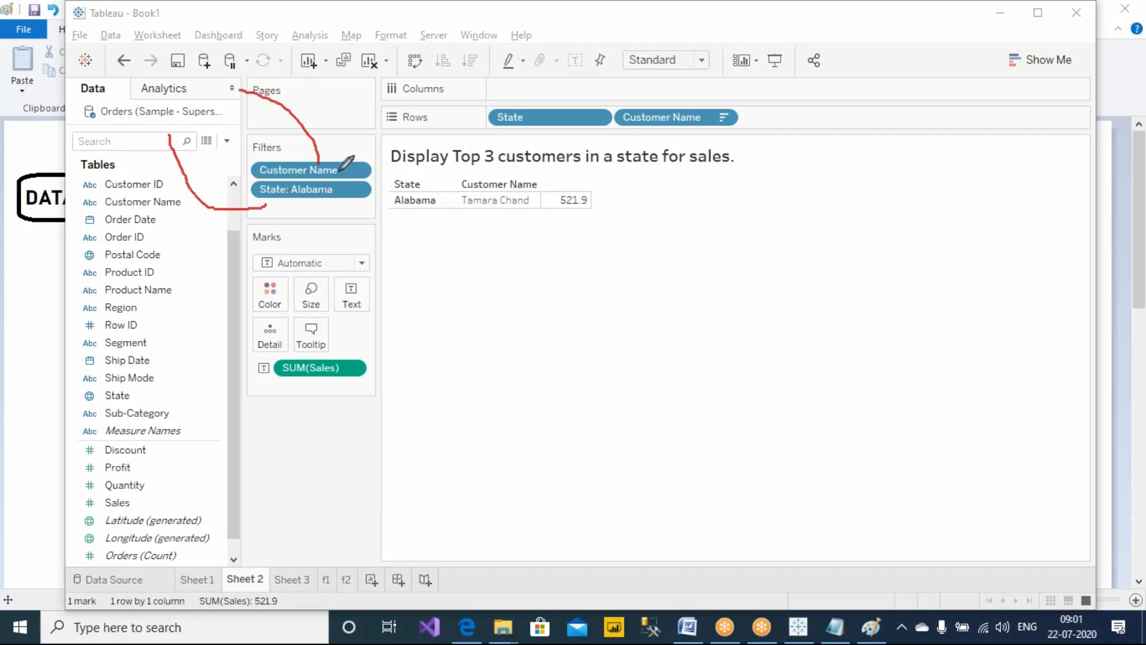
Move the Customer Name filter below the State: Alabama filter
left_click_drag(311, 170, 309, 206)
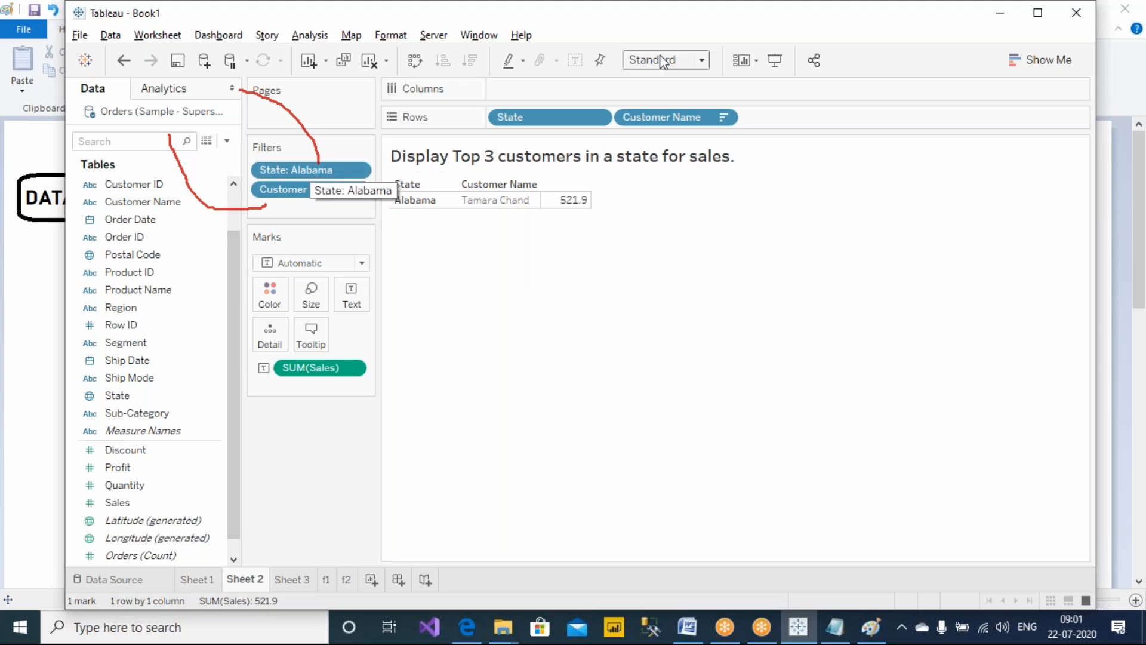
left_click(732, 48)
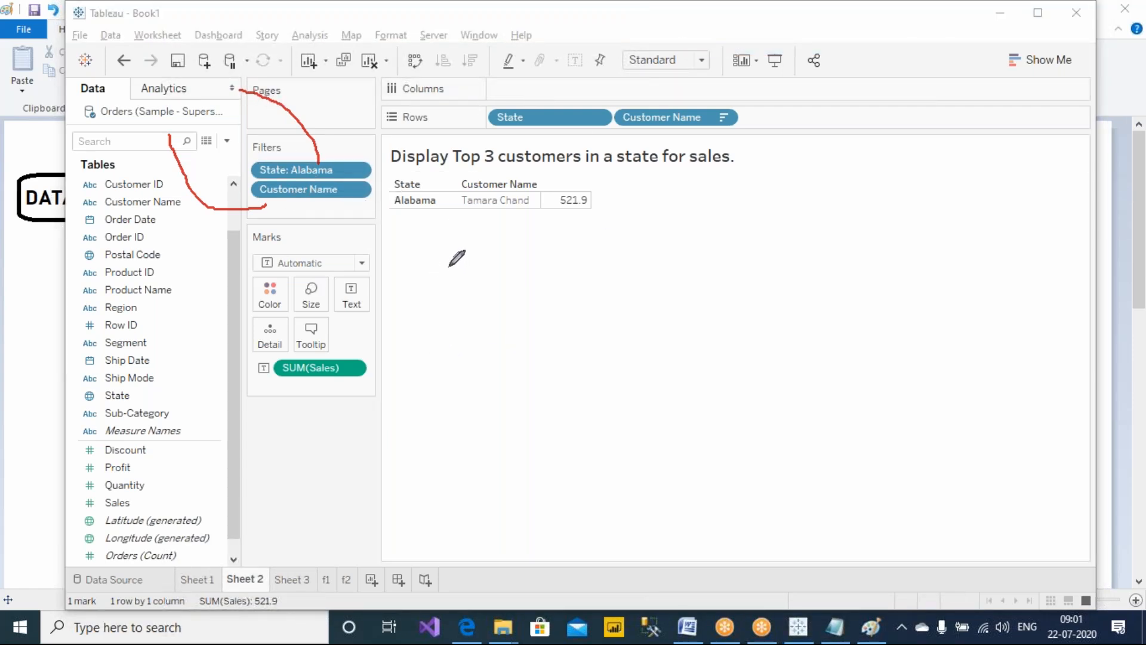
Handwrite 'Alphabetical' in quotes, underline it, and bracket the two filters with the screen pen
mouse_move(447, 271)
left_mouse_down()
mouse_move(448, 253)
mouse_move(478, 235)
mouse_move(477, 265)
mouse_move(499, 251)
mouse_move(568, 256)
mouse_move(595, 240)
mouse_move(588, 257)
mouse_move(616, 261)
mouse_move(613, 289)
left_mouse_up()
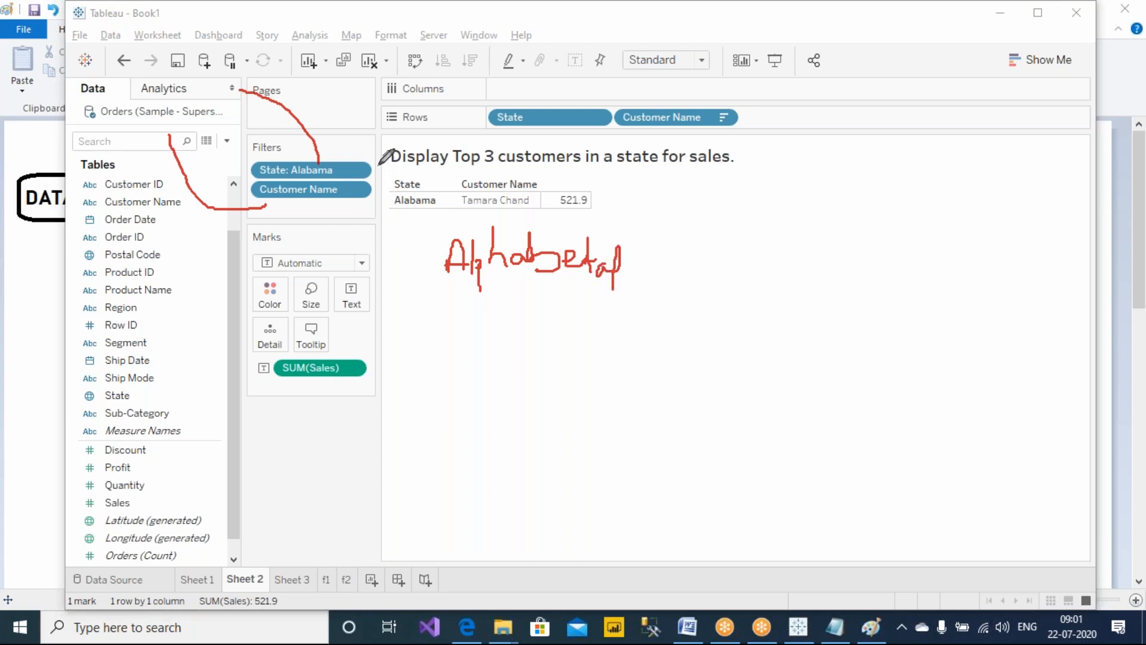
left_click_drag(379, 160, 368, 207)
left_click_drag(416, 225, 427, 238)
left_click_drag(631, 232, 635, 243)
mouse_move(484, 294)
left_mouse_down()
mouse_move(577, 293)
mouse_move(572, 310)
left_mouse_up()
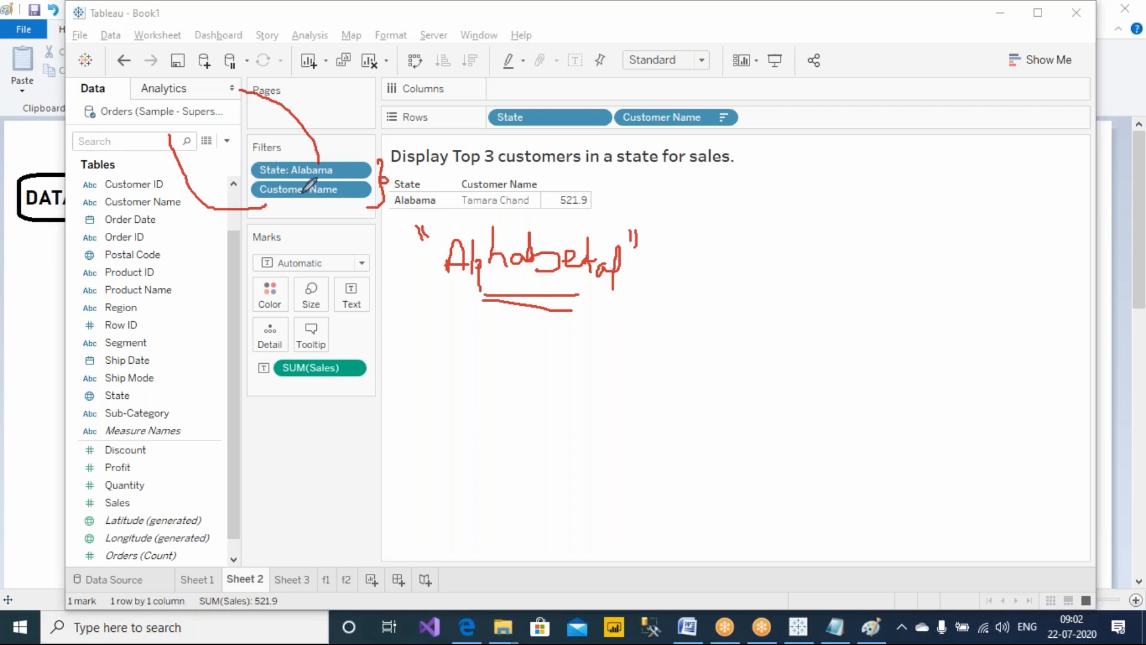
Move the Customer Name filter back above State: Alabama and erase all screen drawings
left_click_drag(306, 170, 302, 203)
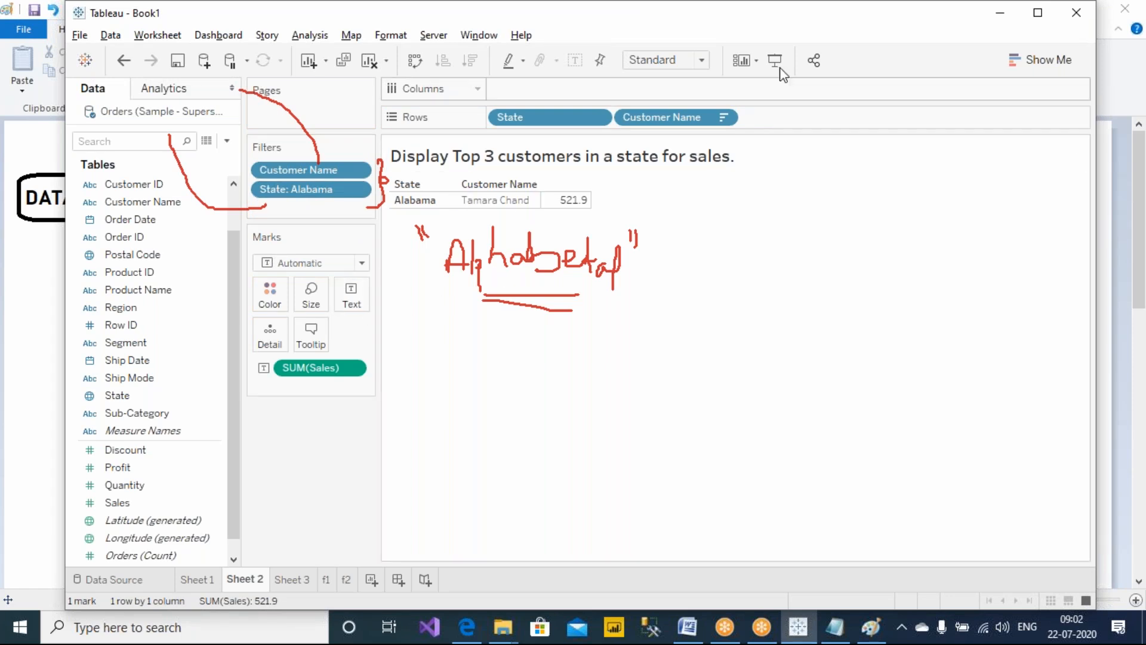
left_click(730, 16)
left_click(731, 117)
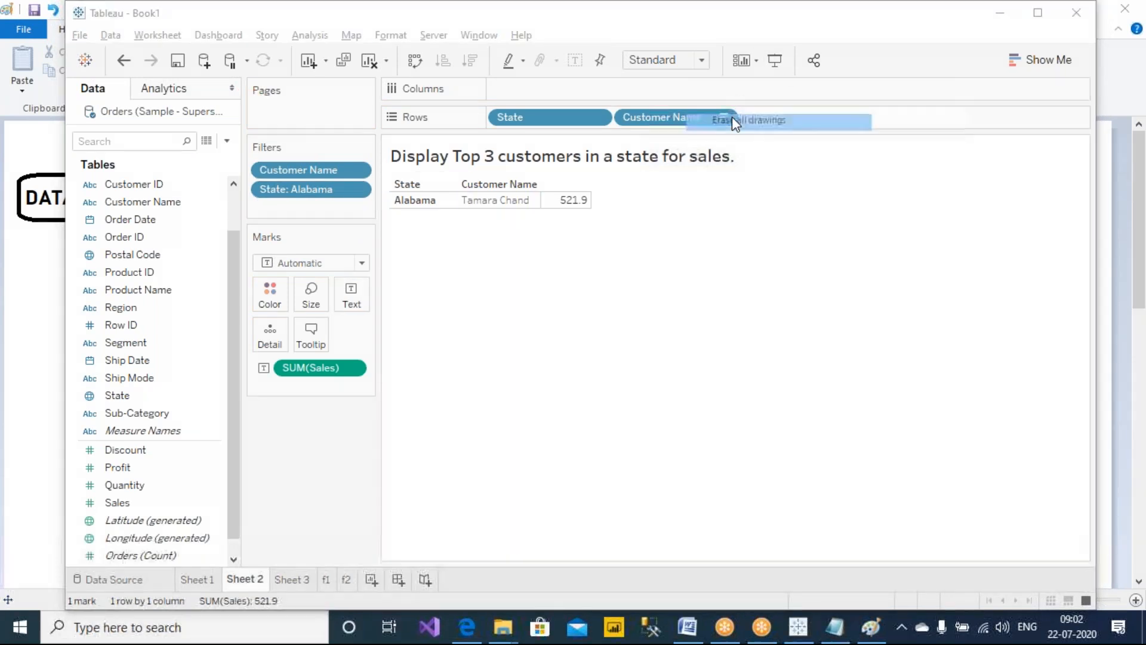
Sketch a large circle containing two circled '1's, a square and connecting lines with the screen pen
left_click(733, 48)
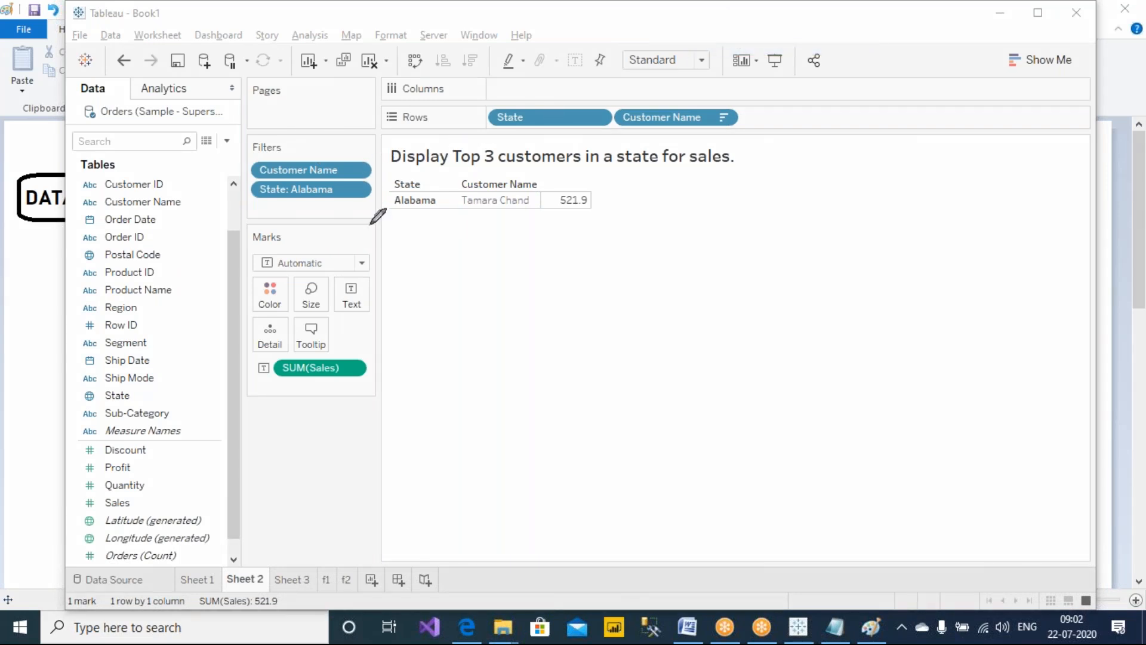
mouse_move(851, 159)
left_mouse_down()
mouse_move(771, 358)
mouse_move(961, 189)
mouse_move(850, 167)
left_mouse_up()
mouse_move(728, 268)
left_mouse_down()
mouse_move(842, 267)
mouse_move(877, 252)
mouse_move(865, 262)
mouse_move(888, 234)
mouse_move(944, 287)
mouse_move(971, 273)
mouse_move(949, 253)
left_mouse_up()
mouse_move(831, 361)
left_mouse_down()
mouse_move(928, 294)
mouse_move(929, 319)
left_mouse_up()
mouse_move(865, 357)
left_mouse_down()
mouse_move(924, 402)
mouse_move(884, 349)
left_mouse_up()
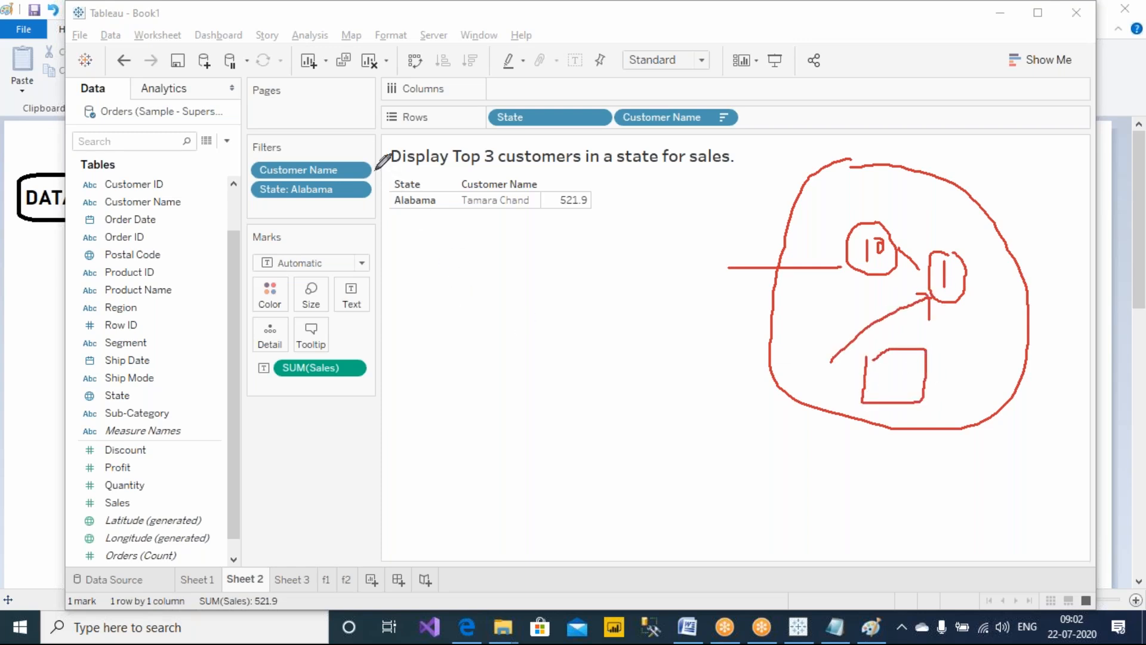
mouse_move(373, 157)
left_mouse_down()
mouse_move(388, 177)
mouse_move(375, 203)
left_mouse_up()
Erase the drawings and add the State: Alabama filter to context
left_click(711, 121)
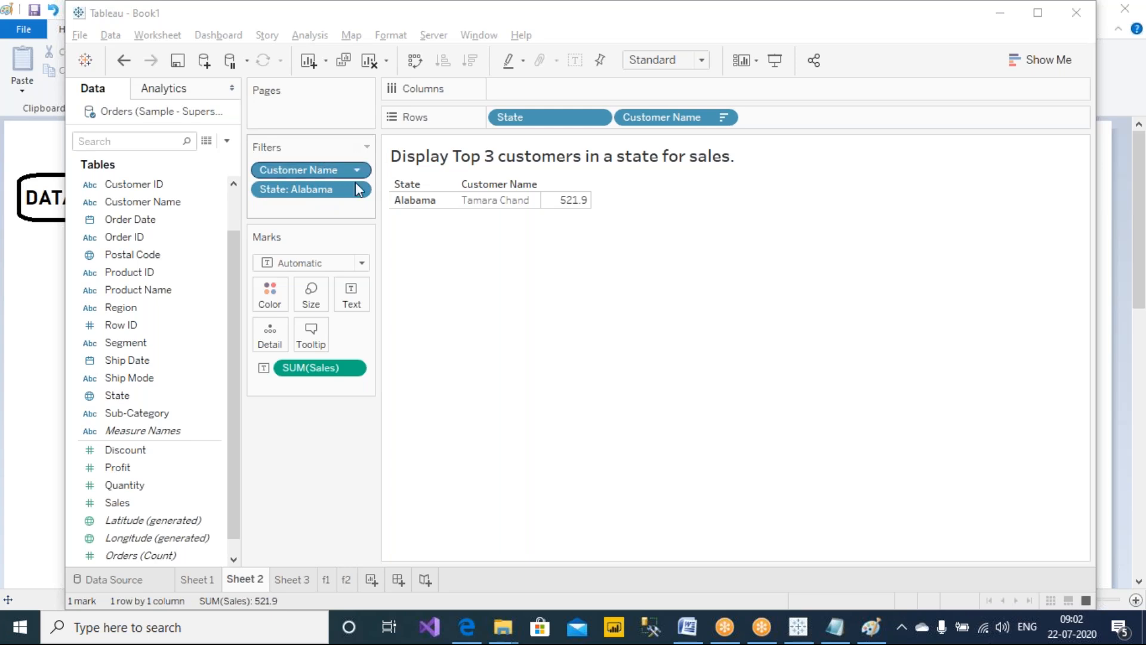
right_click(282, 197)
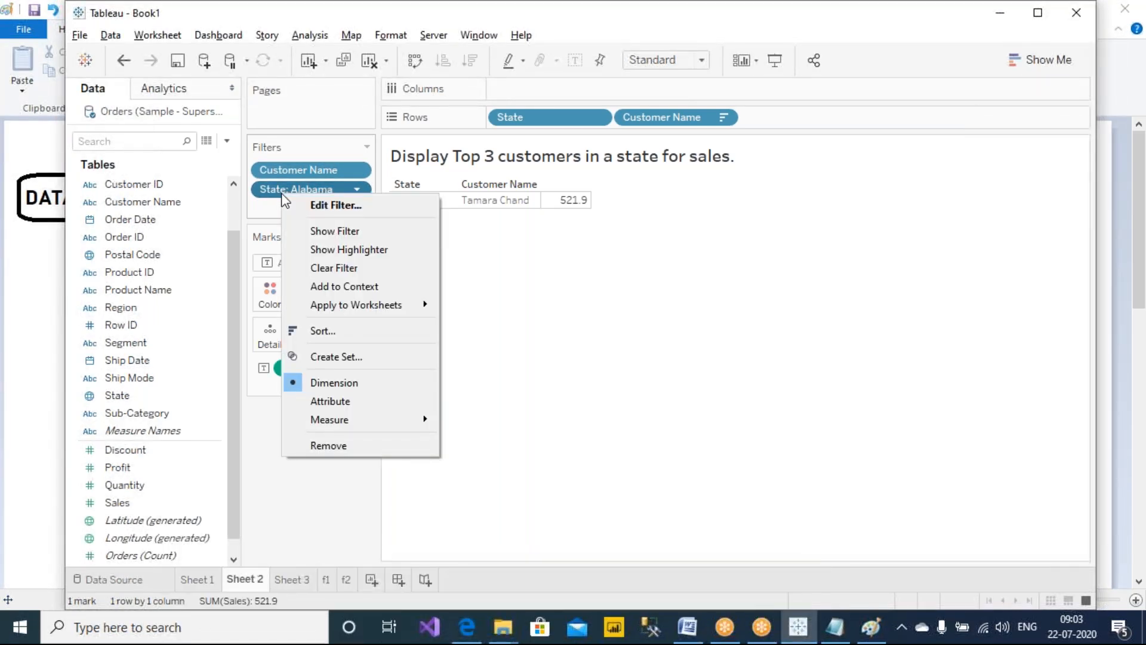
left_click(360, 286)
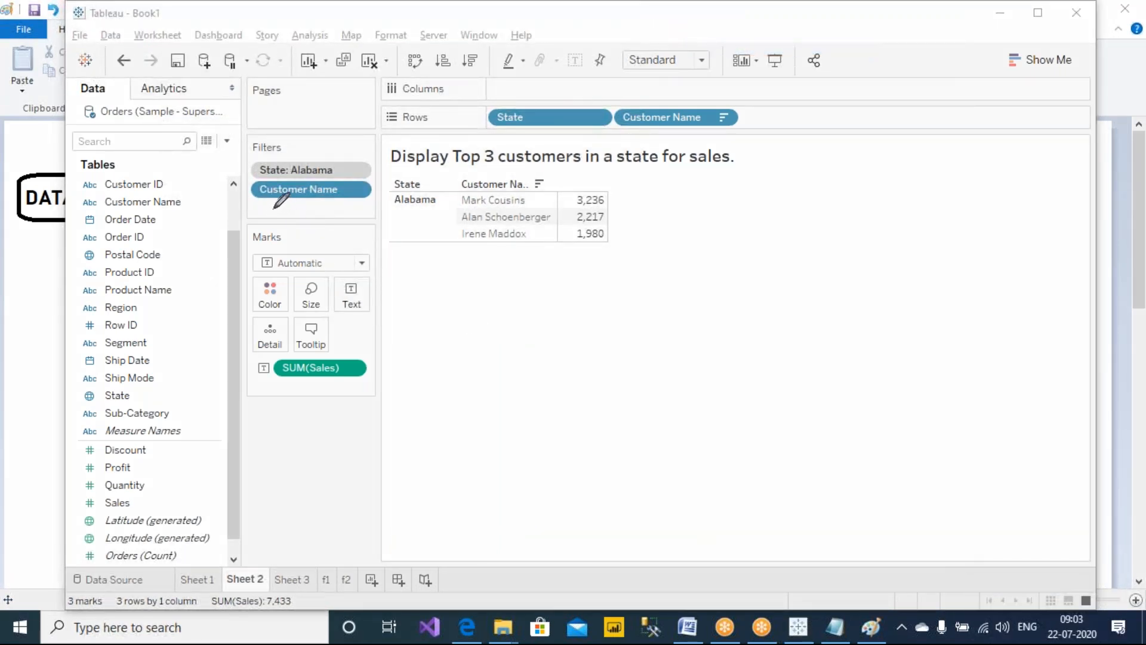
Circle the filters and handwrite 'gray (C.F)' with a circled '1', plus a circled '2' below
mouse_move(276, 207)
left_mouse_down()
mouse_move(243, 220)
mouse_move(235, 120)
mouse_move(306, 148)
mouse_move(316, 133)
left_mouse_up()
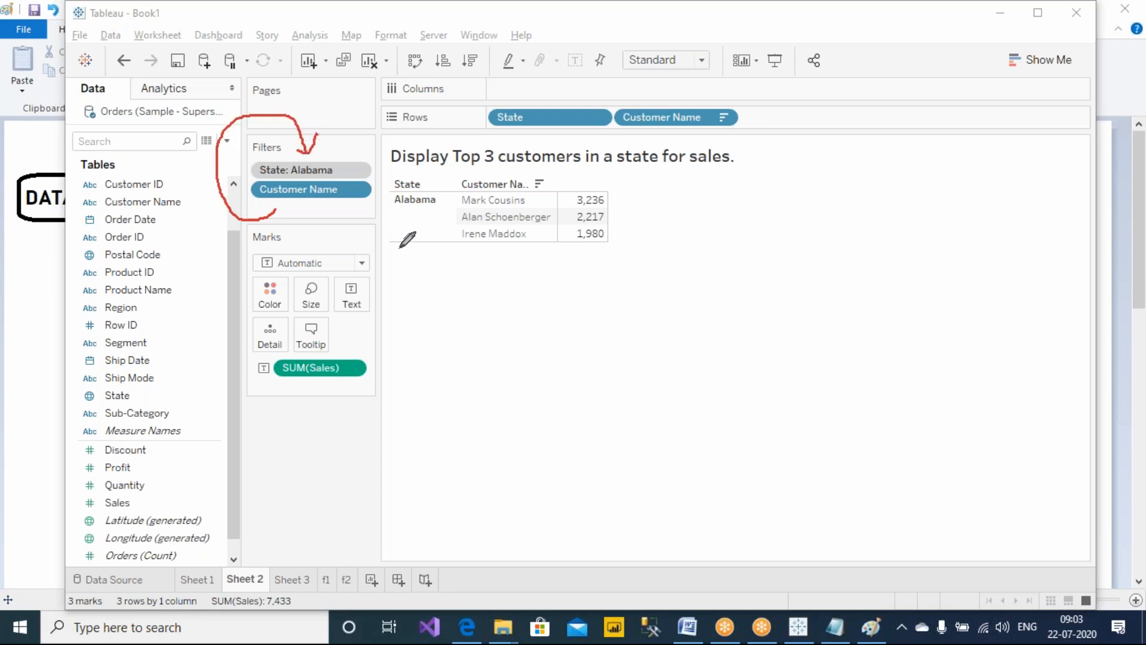
mouse_move(371, 173)
left_mouse_down()
mouse_move(502, 294)
mouse_move(551, 301)
left_mouse_up()
mouse_move(561, 279)
left_mouse_down()
mouse_move(551, 291)
mouse_move(586, 301)
mouse_move(630, 292)
left_mouse_up()
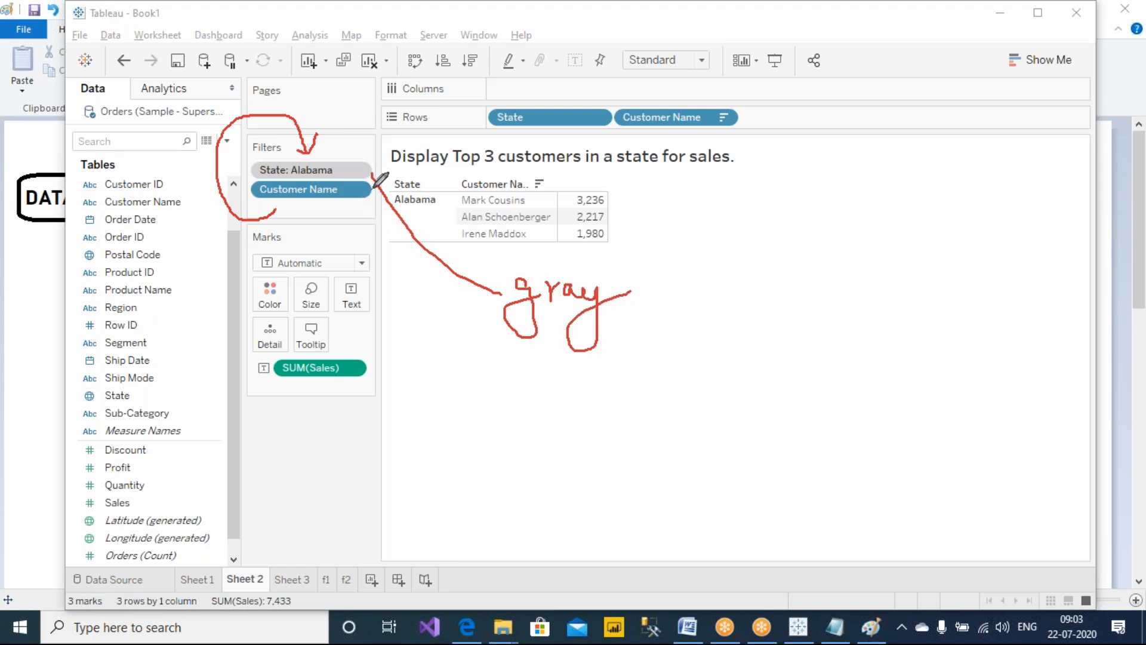
mouse_move(661, 264)
left_mouse_down()
mouse_move(676, 322)
mouse_move(699, 304)
mouse_move(714, 311)
left_mouse_up()
mouse_move(710, 287)
left_mouse_down()
mouse_move(732, 284)
mouse_move(743, 318)
mouse_move(793, 310)
left_mouse_up()
mouse_move(793, 253)
left_mouse_down()
mouse_move(813, 292)
mouse_move(792, 254)
left_mouse_up()
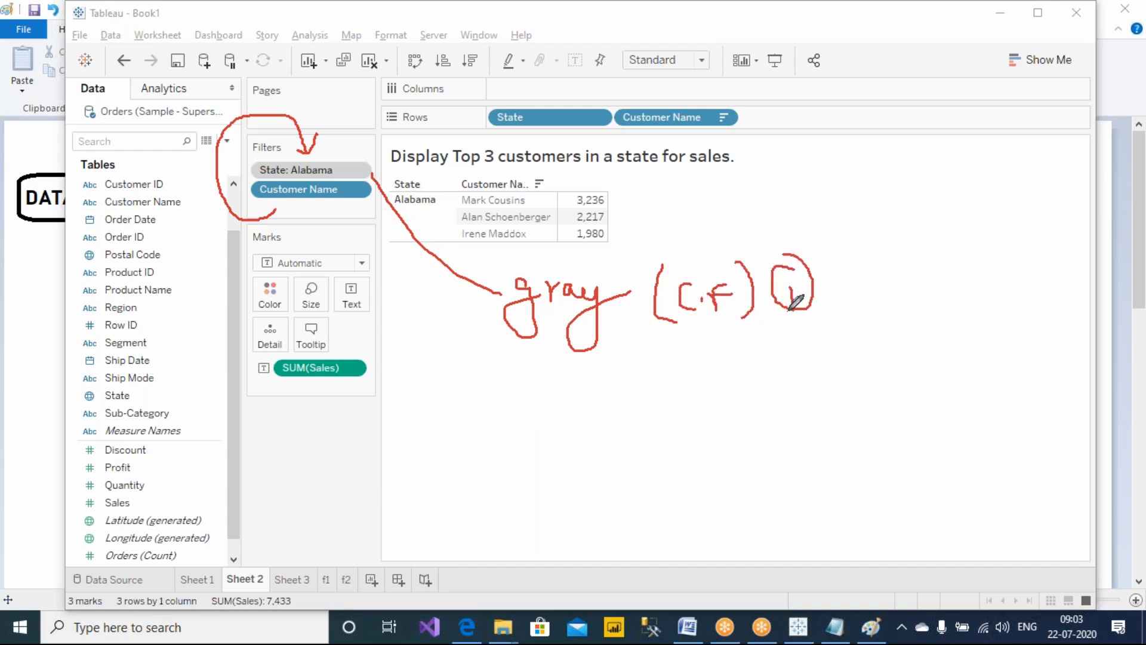
mouse_move(793, 393)
left_mouse_down()
mouse_move(810, 409)
mouse_move(768, 378)
mouse_move(816, 419)
mouse_move(810, 375)
left_mouse_up()
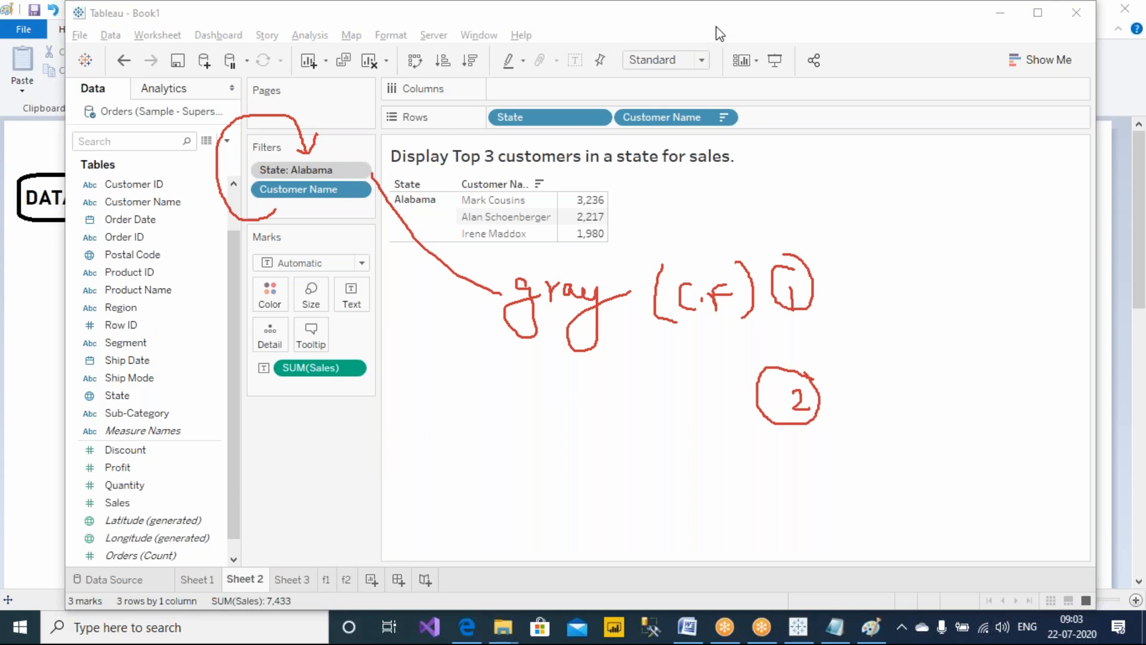
Erase the drawings, draw arrows from the data source through the State filter to a box, and label it 'Temp. table'
left_click(739, 123)
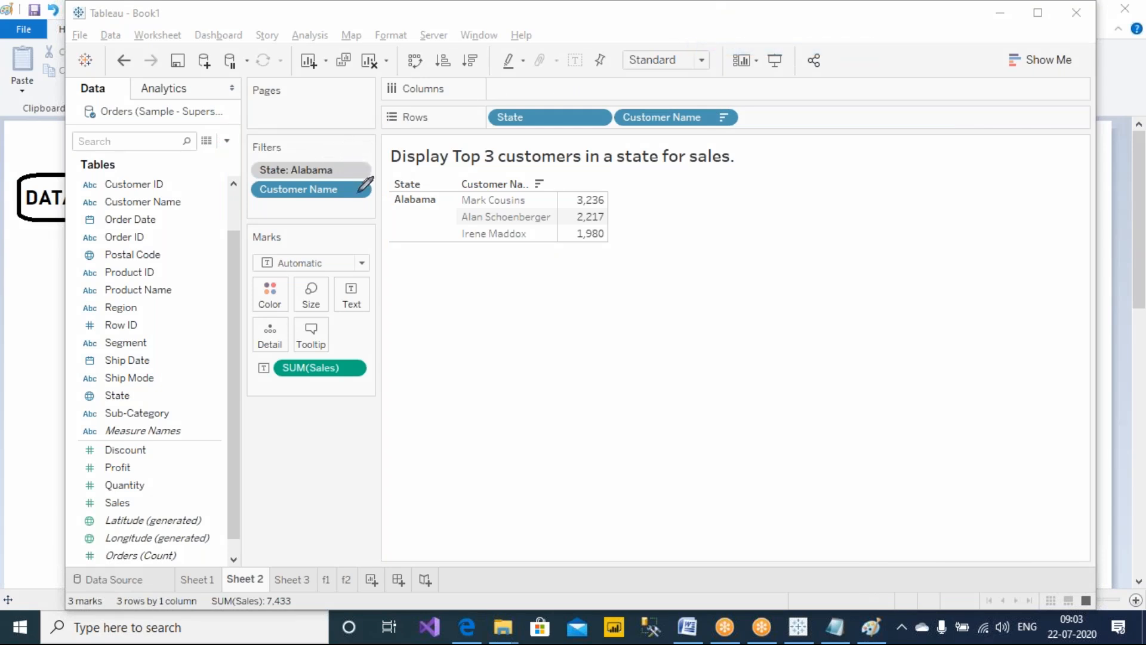
mouse_move(359, 169)
left_mouse_down()
mouse_move(360, 145)
mouse_move(312, 107)
mouse_move(235, 102)
mouse_move(245, 118)
left_mouse_up()
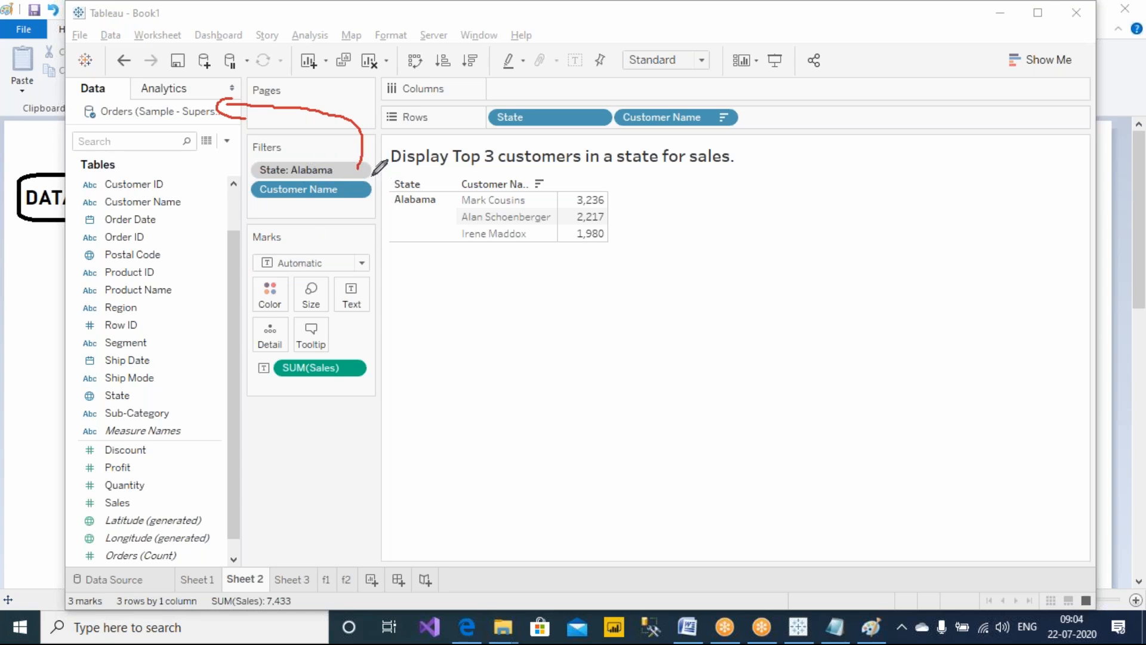
mouse_move(367, 167)
left_mouse_down()
mouse_move(543, 170)
mouse_move(695, 250)
mouse_move(692, 232)
mouse_move(712, 296)
mouse_move(715, 411)
mouse_move(1006, 423)
mouse_move(1006, 263)
mouse_move(709, 252)
left_mouse_up()
left_click_drag(776, 193, 834, 193)
mouse_move(811, 193)
left_mouse_down()
mouse_move(812, 222)
mouse_move(870, 205)
mouse_move(885, 230)
mouse_move(895, 206)
mouse_move(958, 239)
mouse_move(957, 224)
mouse_move(985, 233)
left_mouse_up()
left_click(917, 225)
left_click_drag(984, 190, 1005, 235)
left_click_drag(1006, 225, 1015, 233)
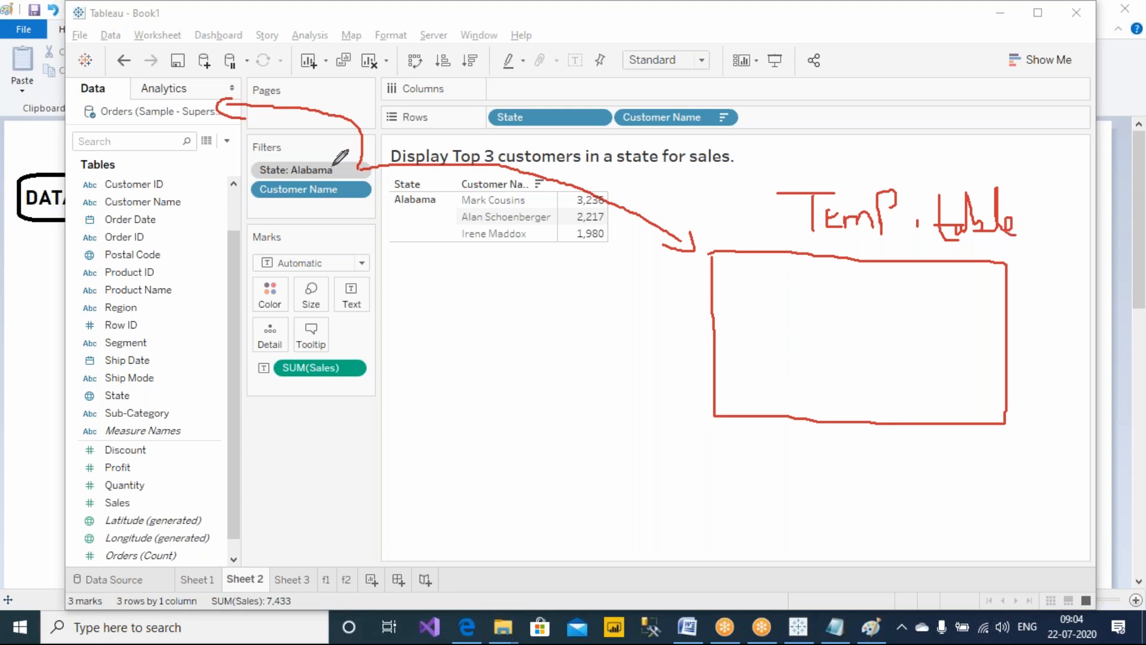
Draw several horizontal rows of lines inside the temp table box
left_click_drag(714, 297, 1034, 312)
left_click_drag(732, 346, 981, 345)
left_click_drag(721, 368, 1000, 377)
left_click_drag(721, 396, 1005, 400)
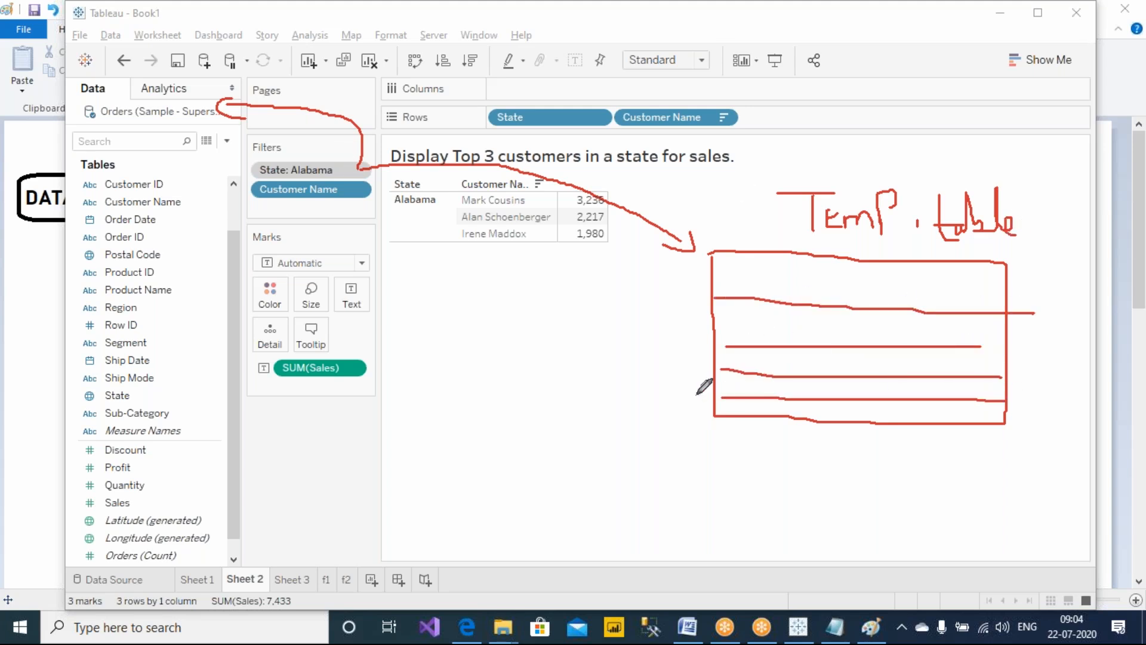
left_click_drag(721, 368, 990, 366)
left_click_drag(728, 328, 983, 335)
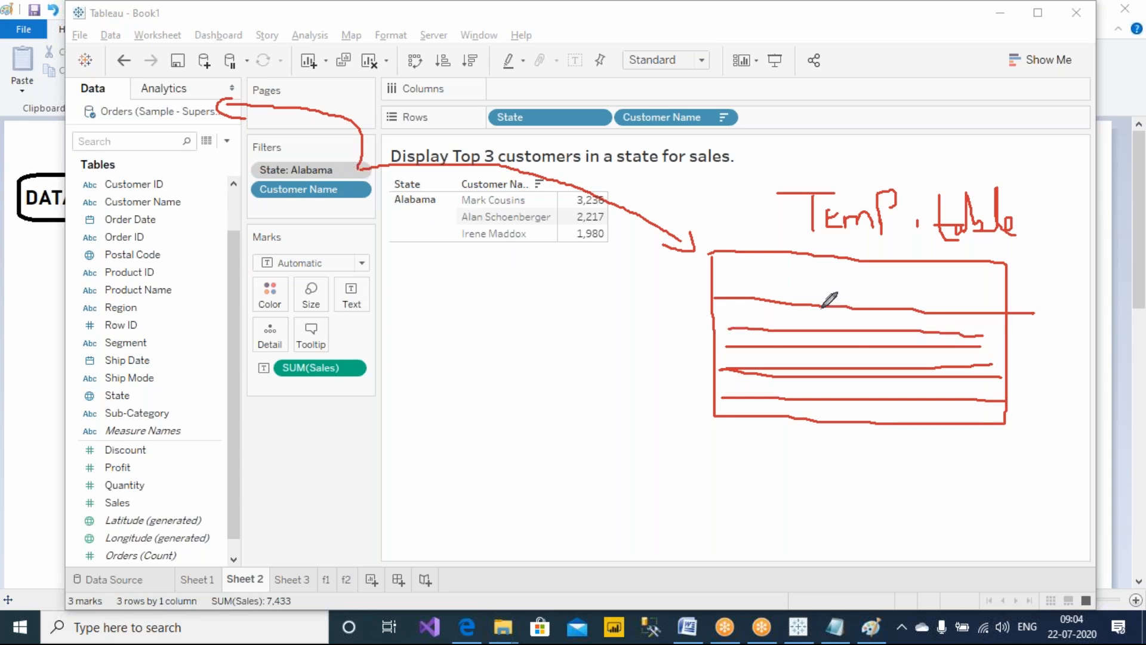
Circle the 'Temp. table' label and write '#temp.mdb' above it
mouse_move(794, 167)
left_mouse_down()
mouse_move(940, 258)
mouse_move(1015, 179)
mouse_move(795, 164)
mouse_move(853, 118)
mouse_move(875, 117)
mouse_move(877, 138)
mouse_move(904, 143)
left_mouse_up()
left_click_drag(922, 101, 924, 141)
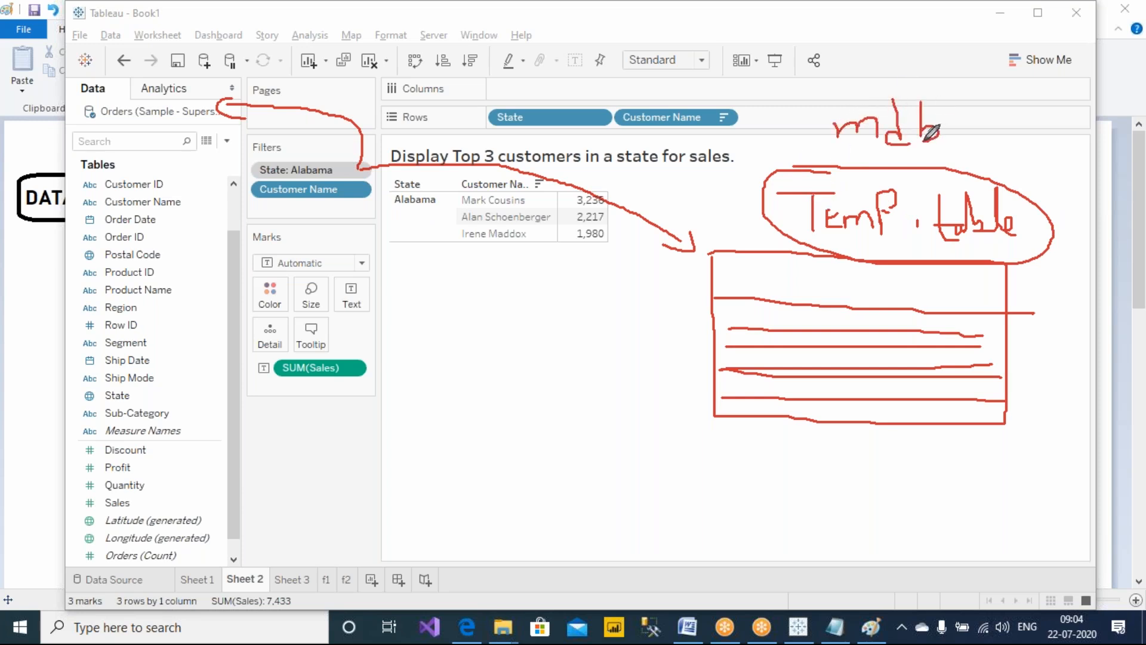
left_click(955, 138)
mouse_move(765, 103)
left_mouse_down()
mouse_move(779, 144)
mouse_move(779, 124)
mouse_move(833, 137)
mouse_move(818, 154)
left_mouse_up()
mouse_move(746, 122)
left_mouse_down()
mouse_move(739, 143)
mouse_move(718, 138)
mouse_move(729, 187)
mouse_move(734, 161)
left_mouse_up()
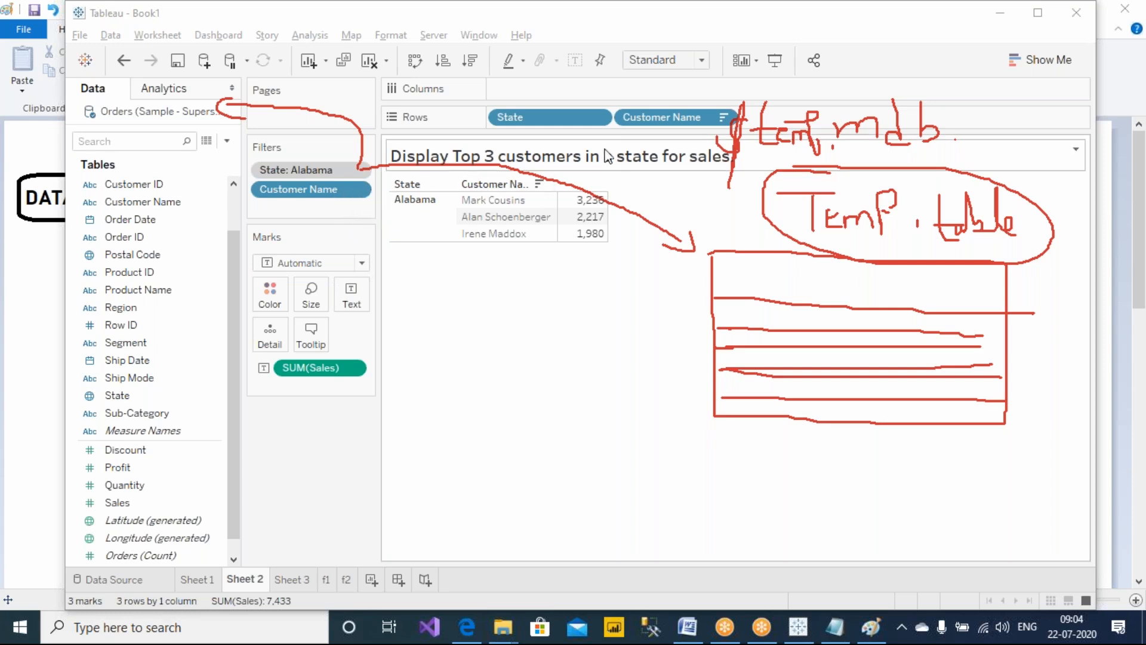
Open the Customer Name filter's settings from the Rows pill and close the dialog
right_click(648, 126)
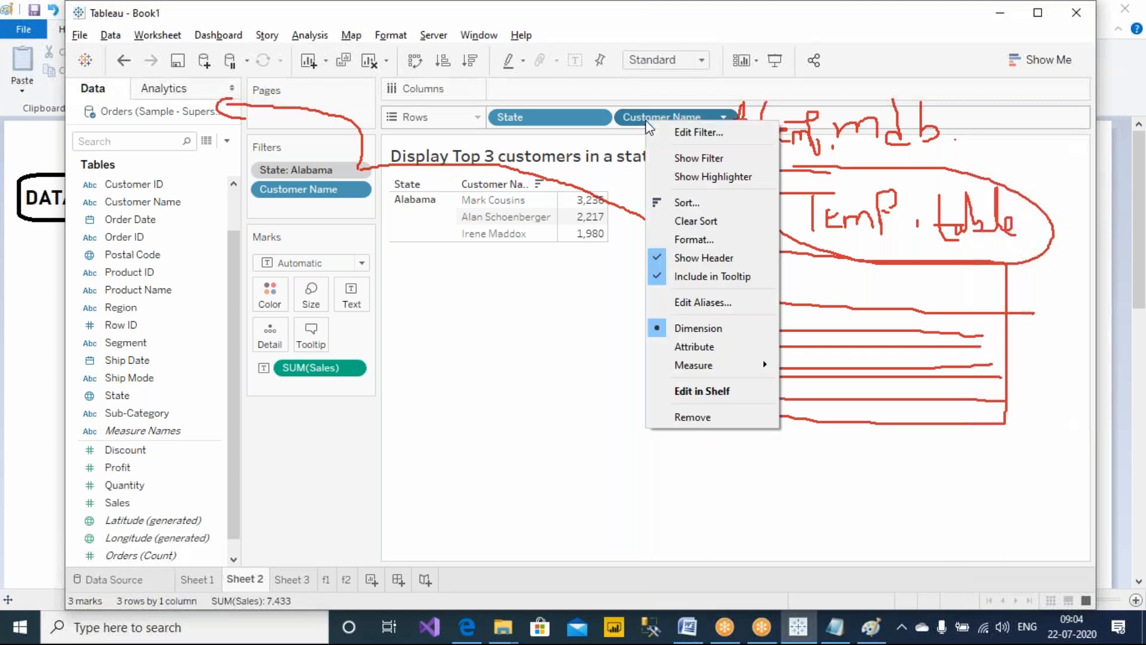
left_click(680, 126)
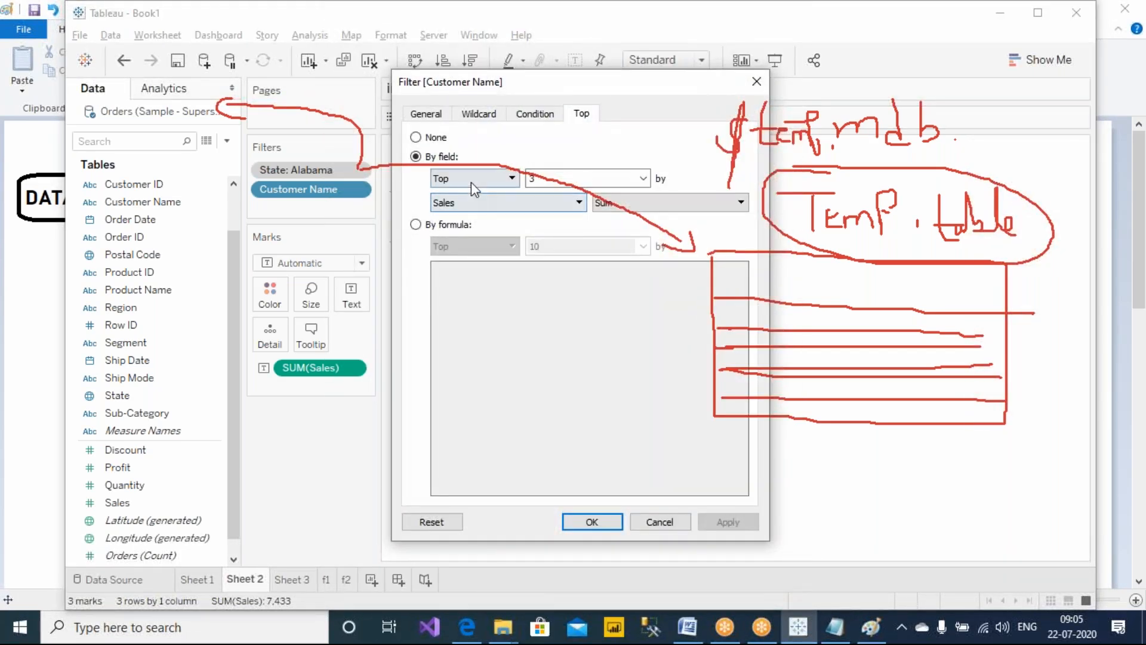
left_click(756, 82)
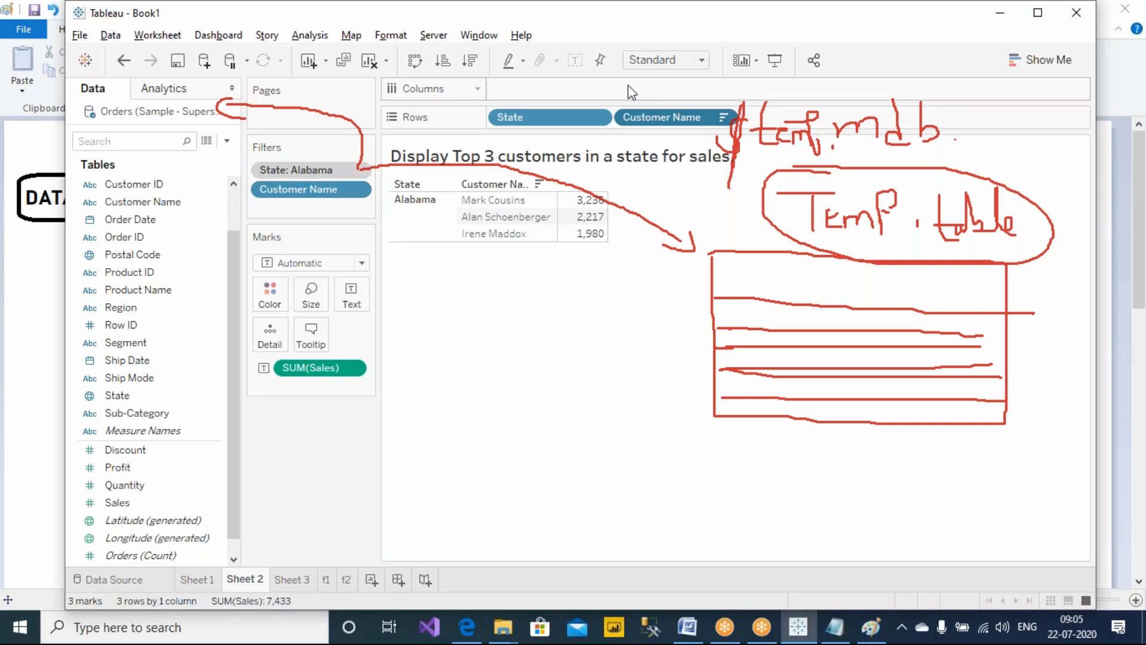
Draw an arrow from the Customer Name filter to the temp table box with the screen pen
left_click(728, 13)
left_click(728, 40)
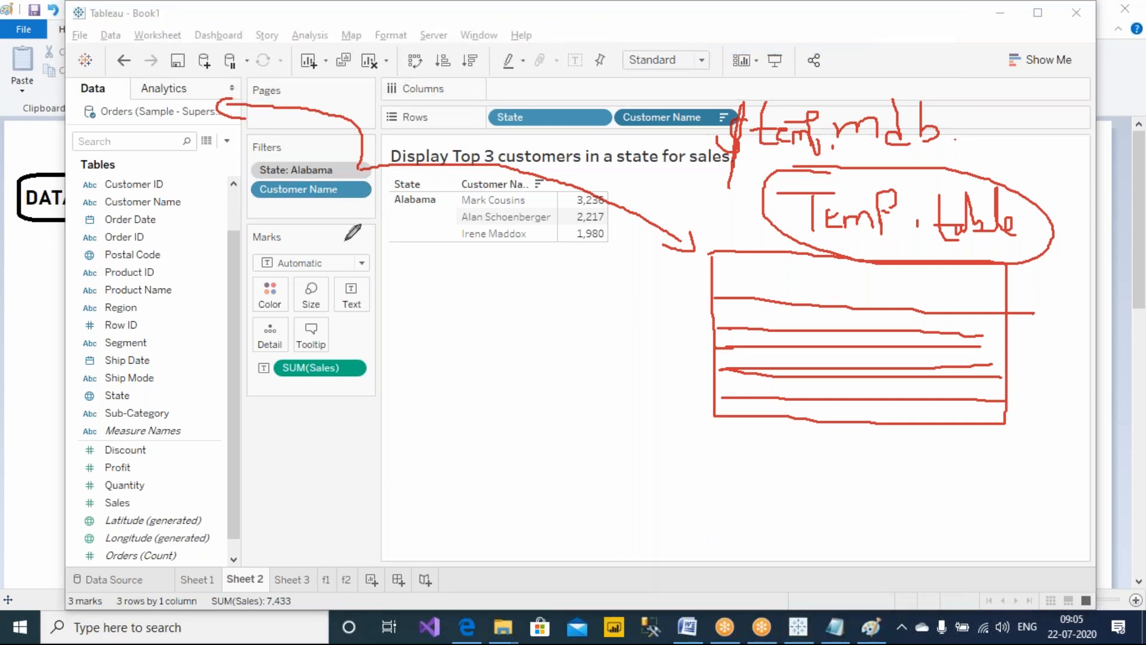
mouse_move(345, 204)
left_mouse_down()
mouse_move(354, 237)
mouse_move(450, 345)
mouse_move(709, 371)
mouse_move(692, 384)
left_mouse_up()
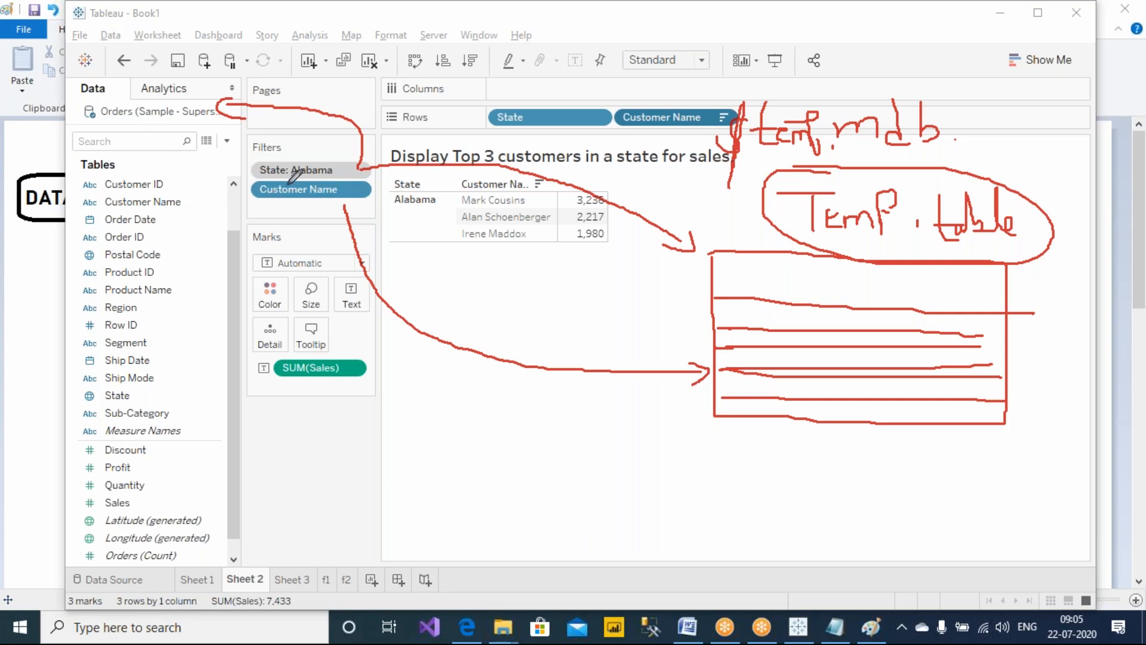
Bracket the State and Customer Name filters with the pen, then clear all screen annotations
mouse_move(251, 204)
left_mouse_down()
mouse_move(228, 182)
mouse_move(250, 163)
left_mouse_up()
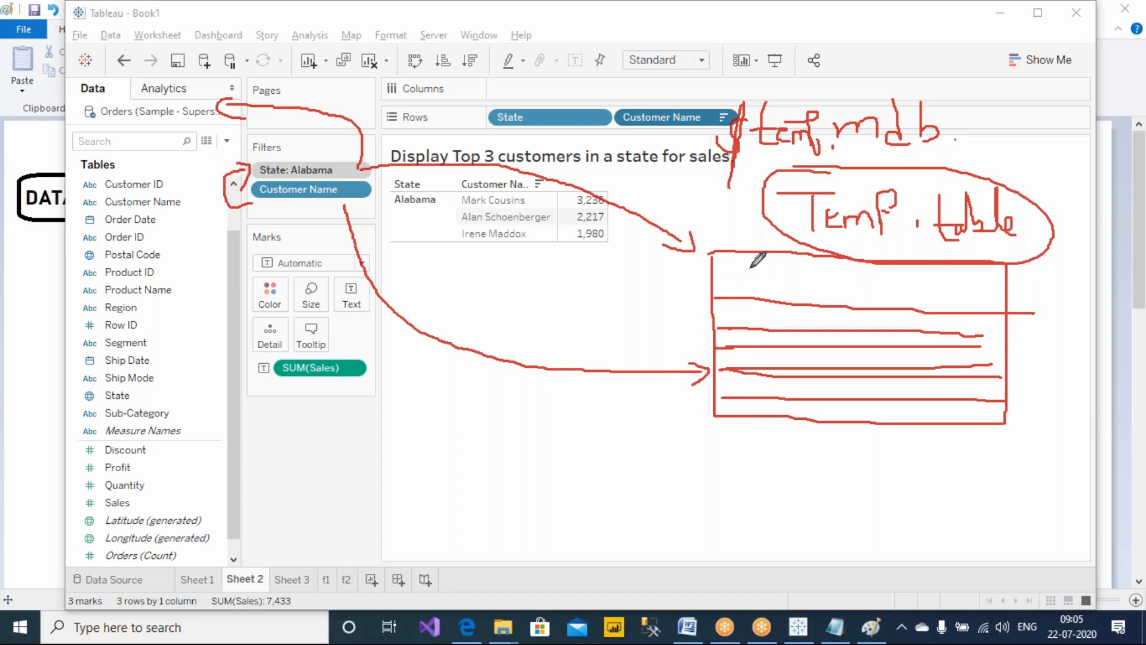
mouse_move(726, 280)
left_mouse_down()
mouse_move(753, 291)
mouse_move(745, 302)
left_mouse_up()
left_click(788, 122)
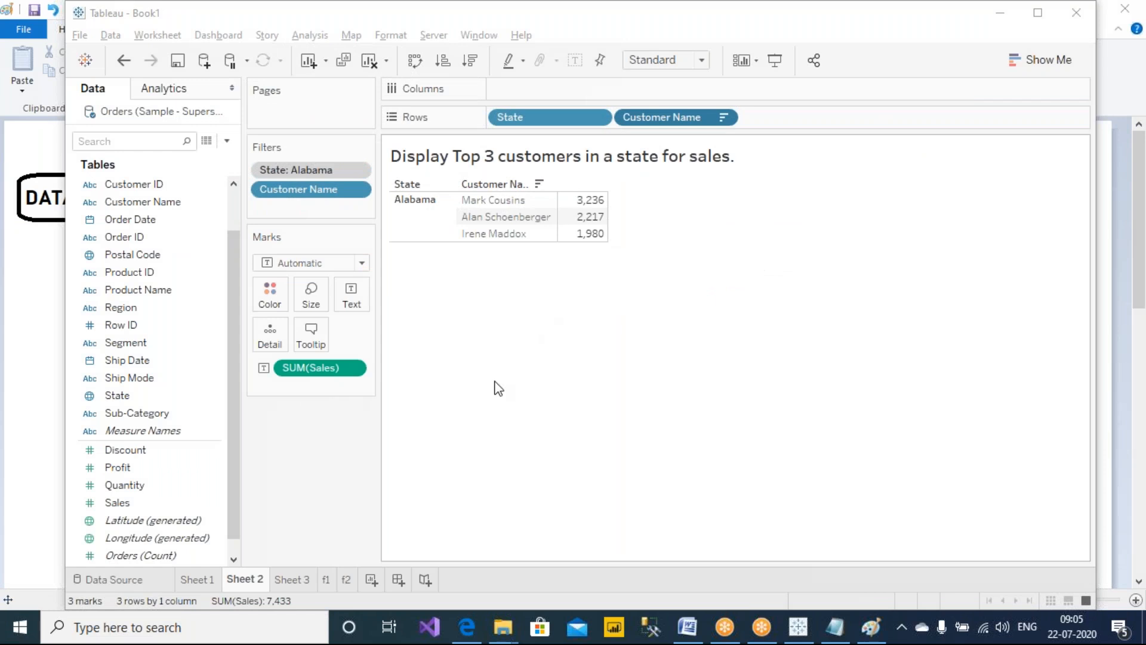
On sheet f1, add Sales to the table, sort customers descending by sales, and select the top three rows
left_click(326, 580)
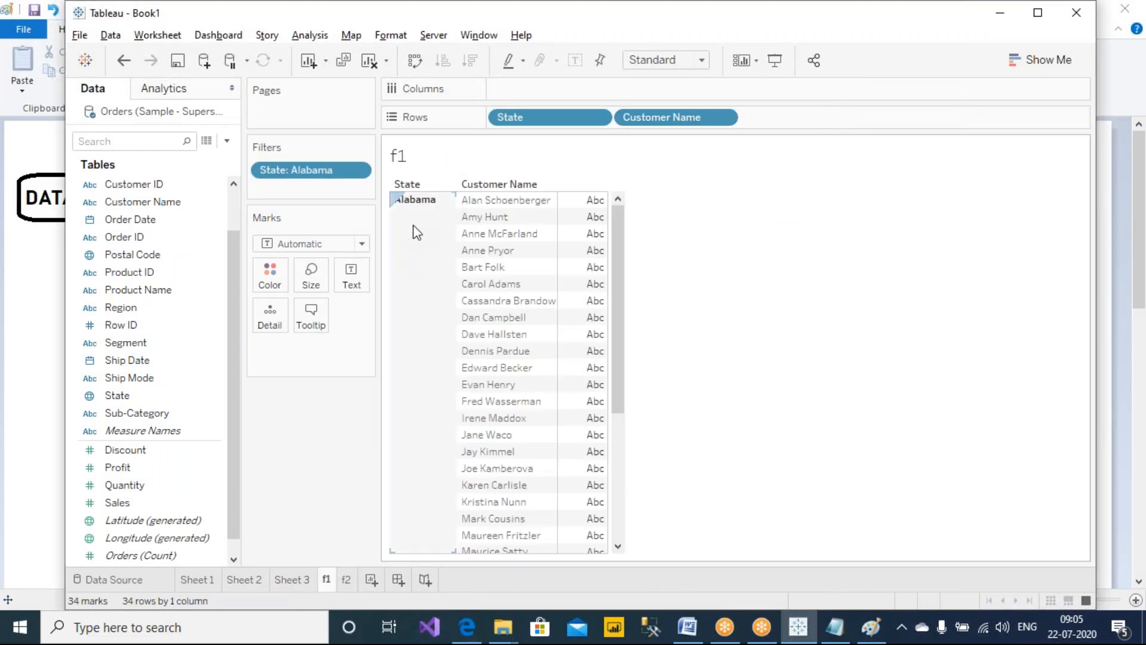
left_click_drag(136, 499, 574, 275)
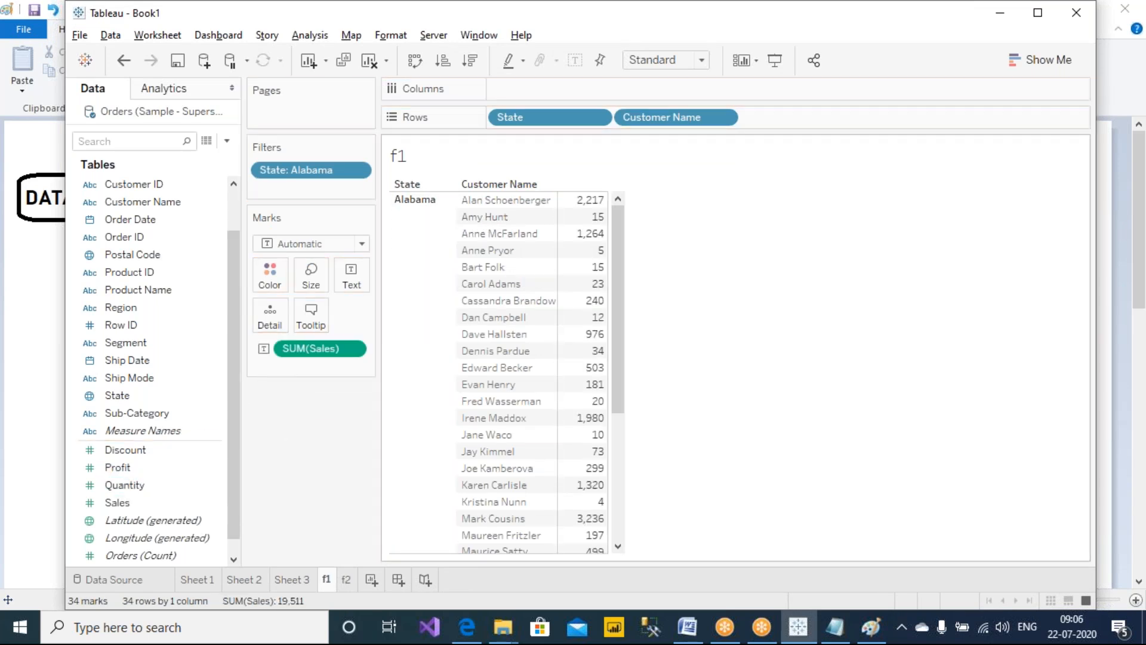
left_click(470, 59)
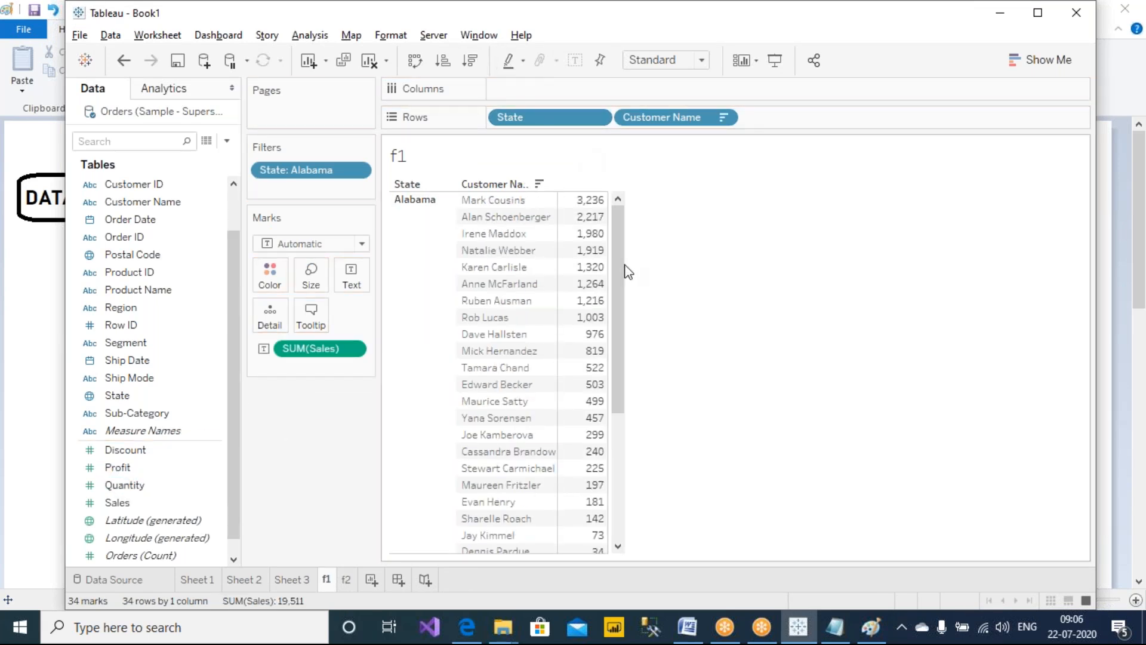
left_click_drag(485, 201, 492, 235)
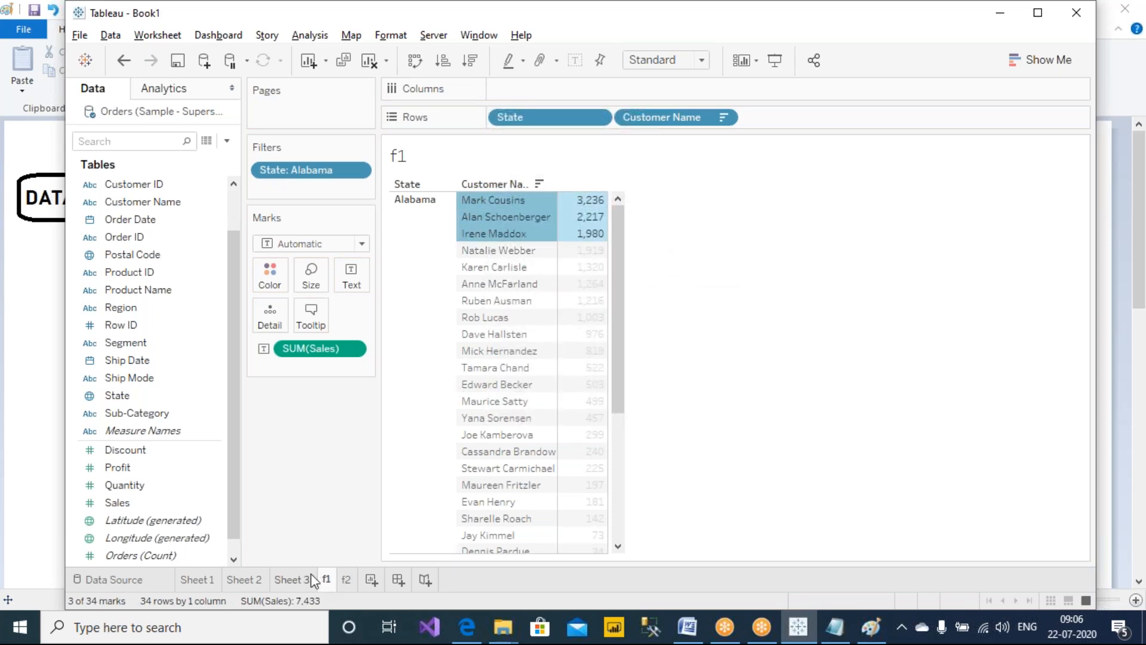
On Sheet 2, show the State filter card and switch the selected state from Alabama to Arizona
left_click(292, 579)
left_click(263, 579)
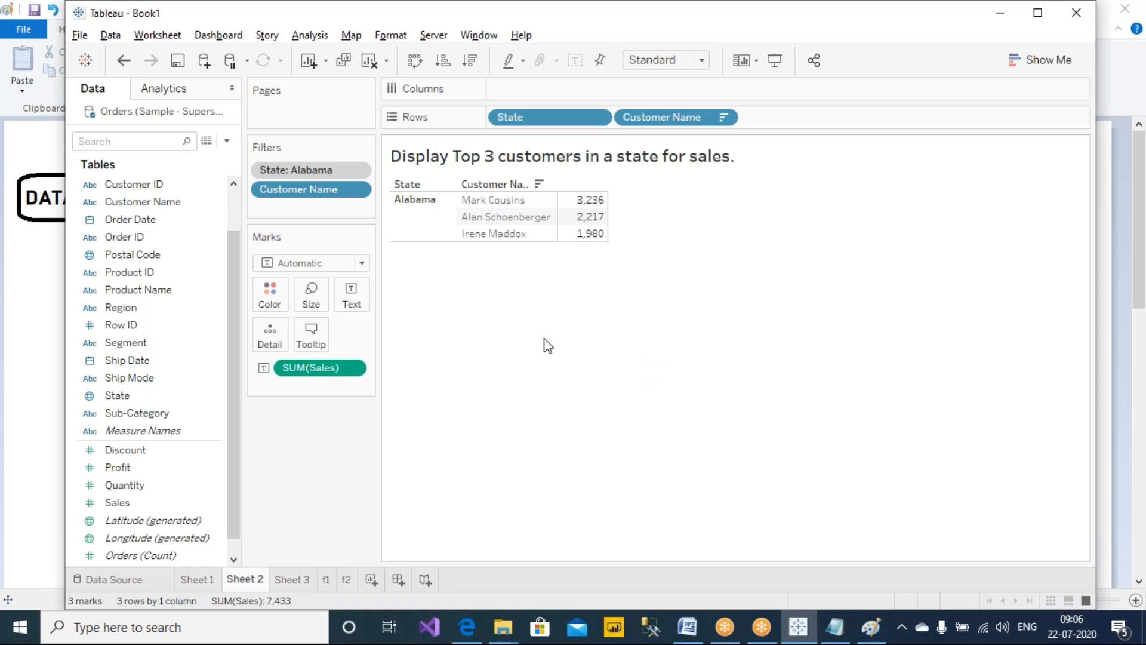
right_click(314, 172)
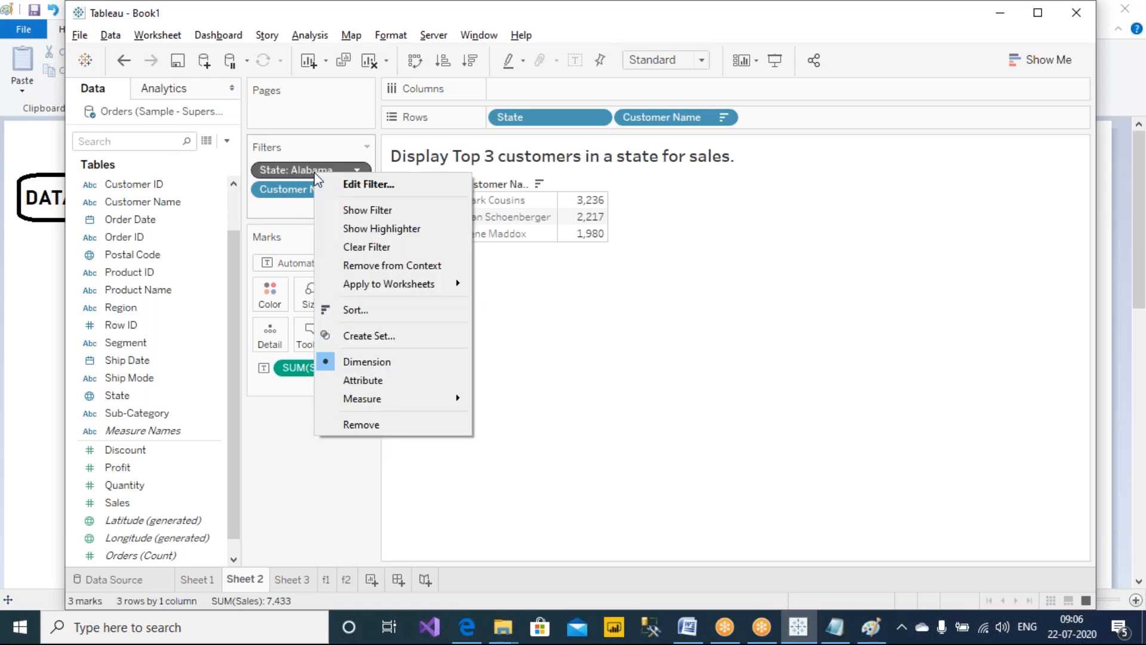
left_click(376, 210)
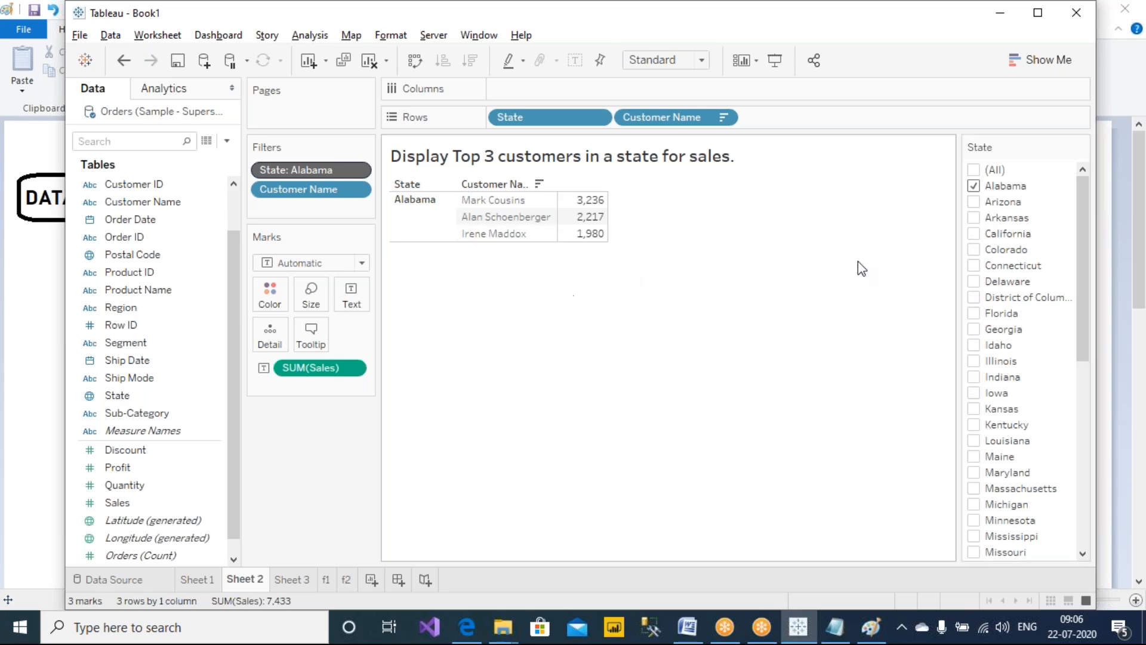
left_click(973, 186)
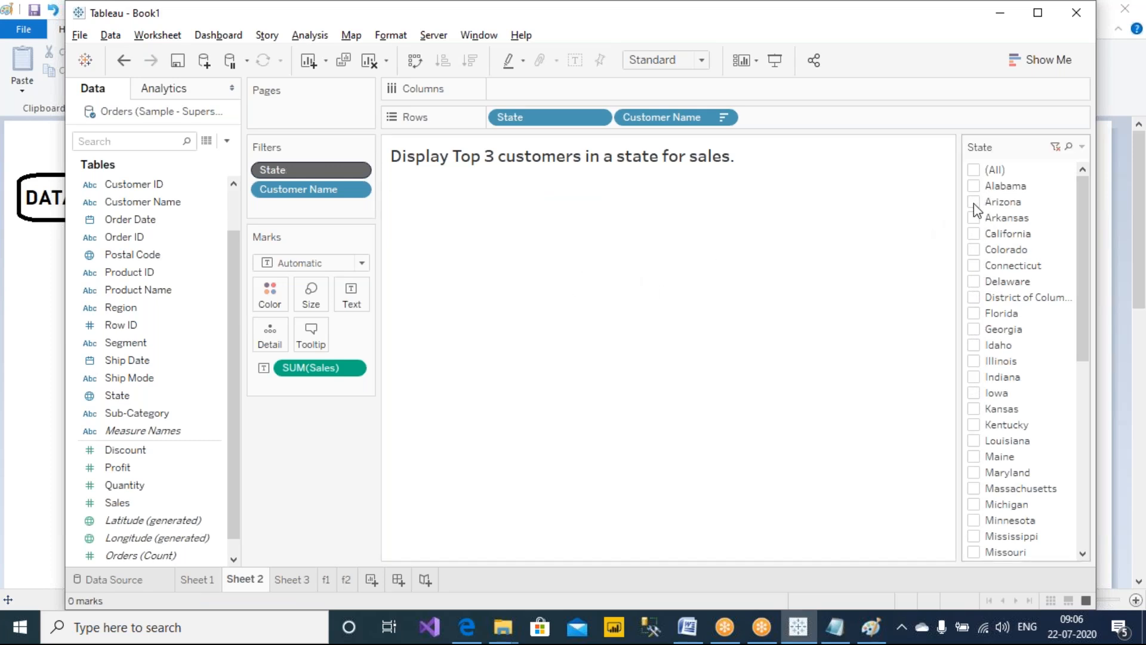
left_click(974, 202)
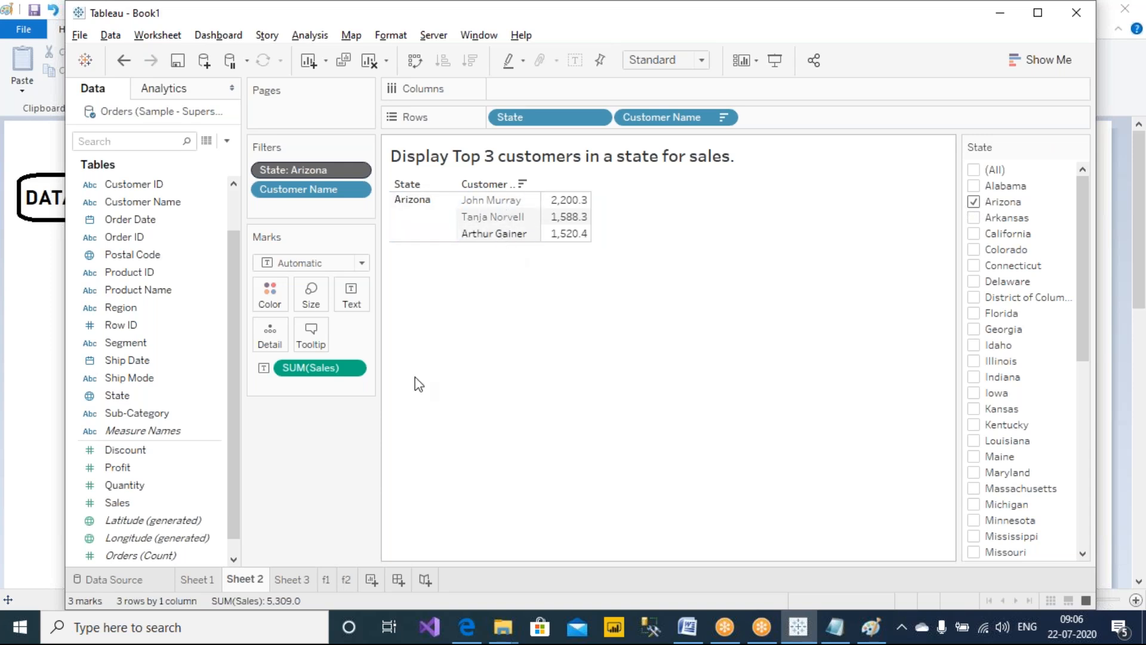
On Sheet 3, edit the State filter to select Arizona and apply it
left_click(292, 581)
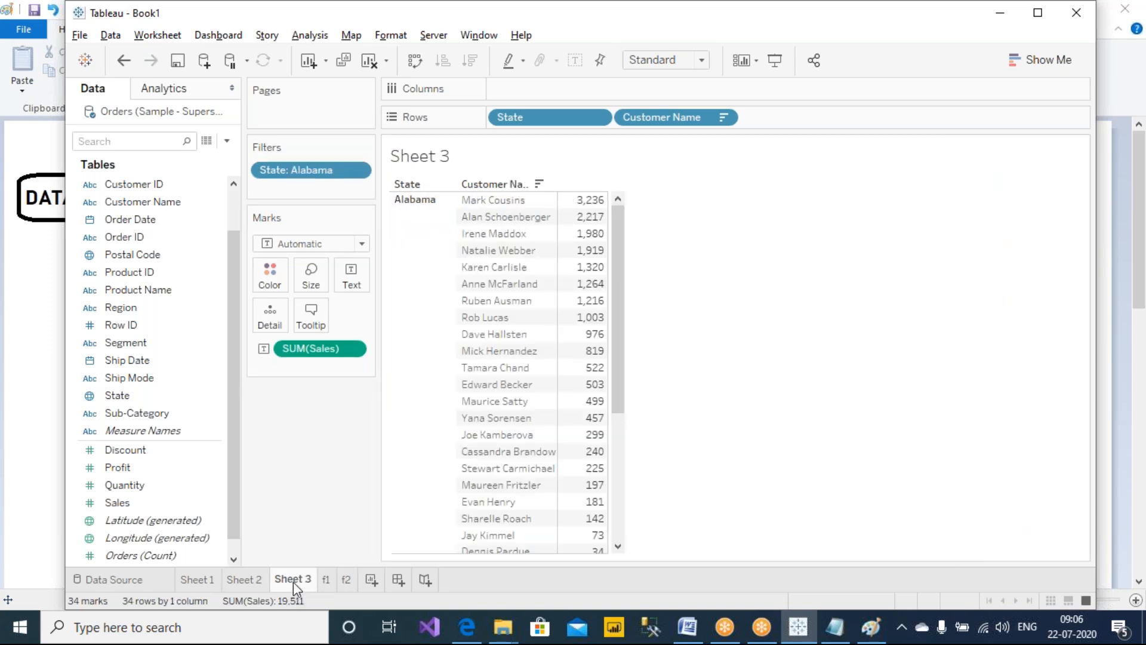
scroll(425, 279, "down", 5)
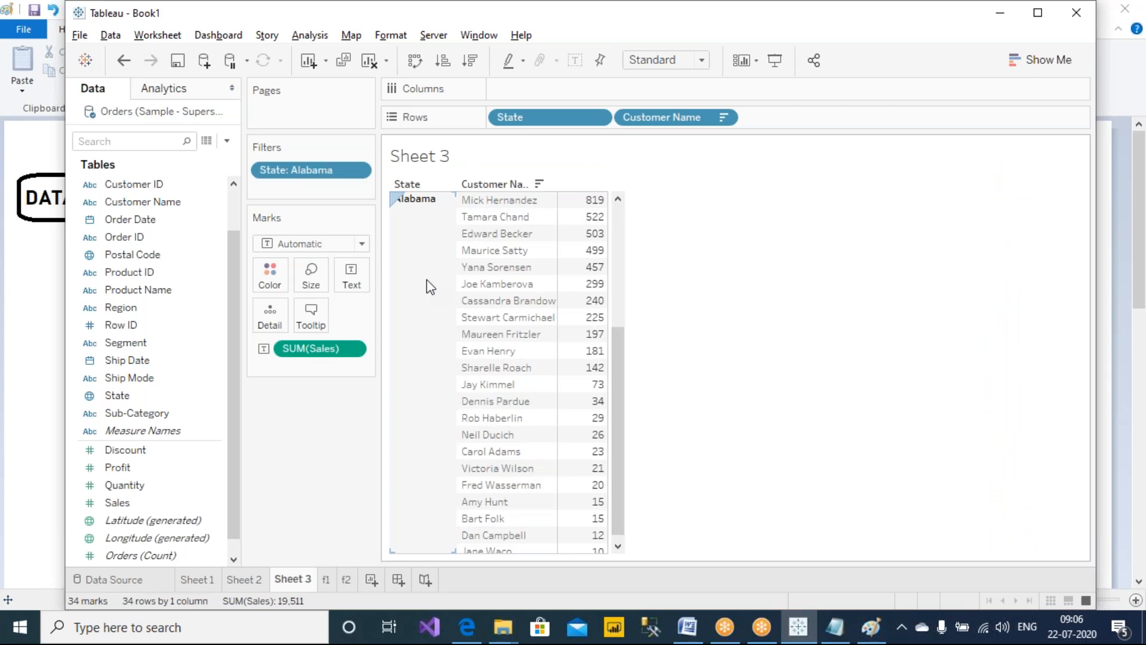
right_click(327, 175)
left_click(370, 186)
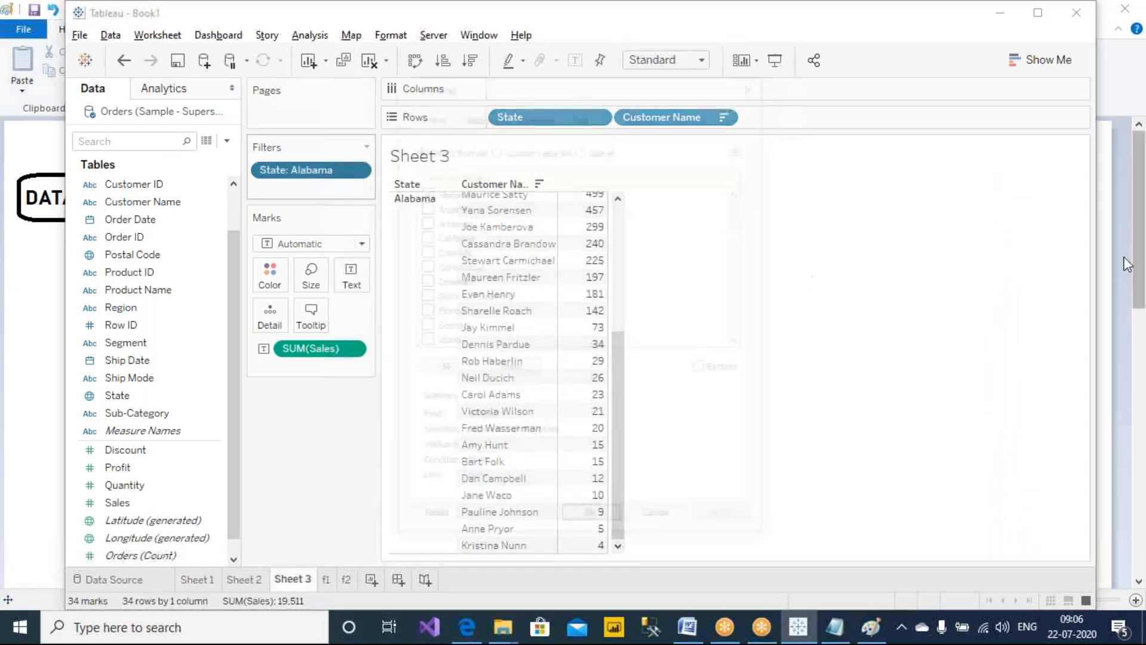
left_click(422, 206)
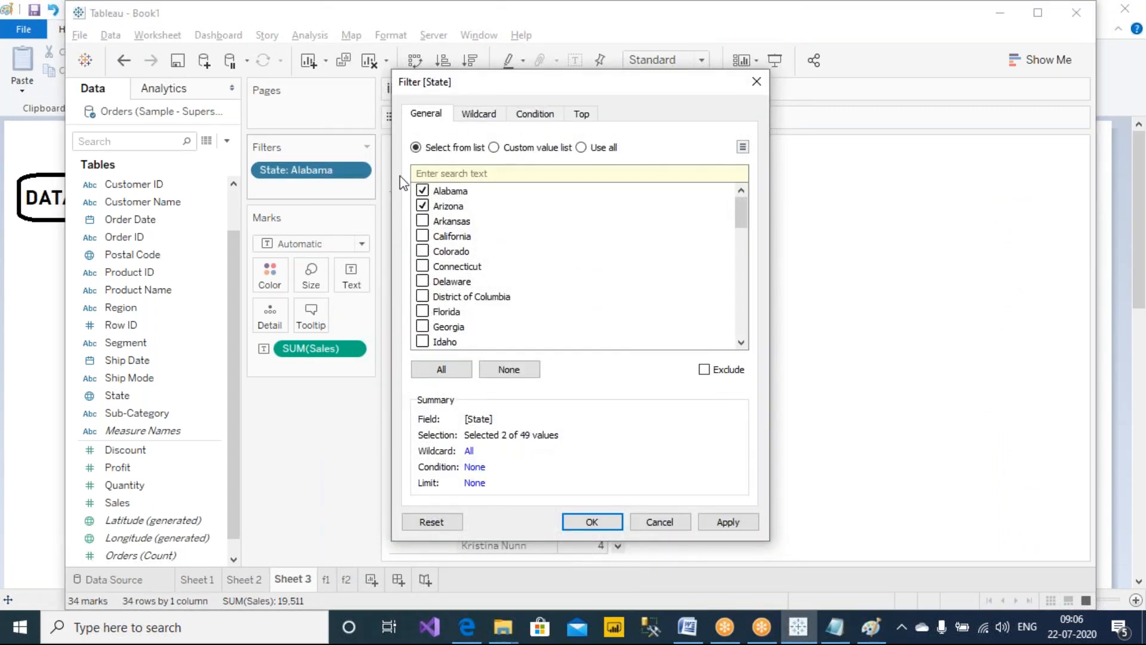
left_click(726, 523)
left_click(601, 521)
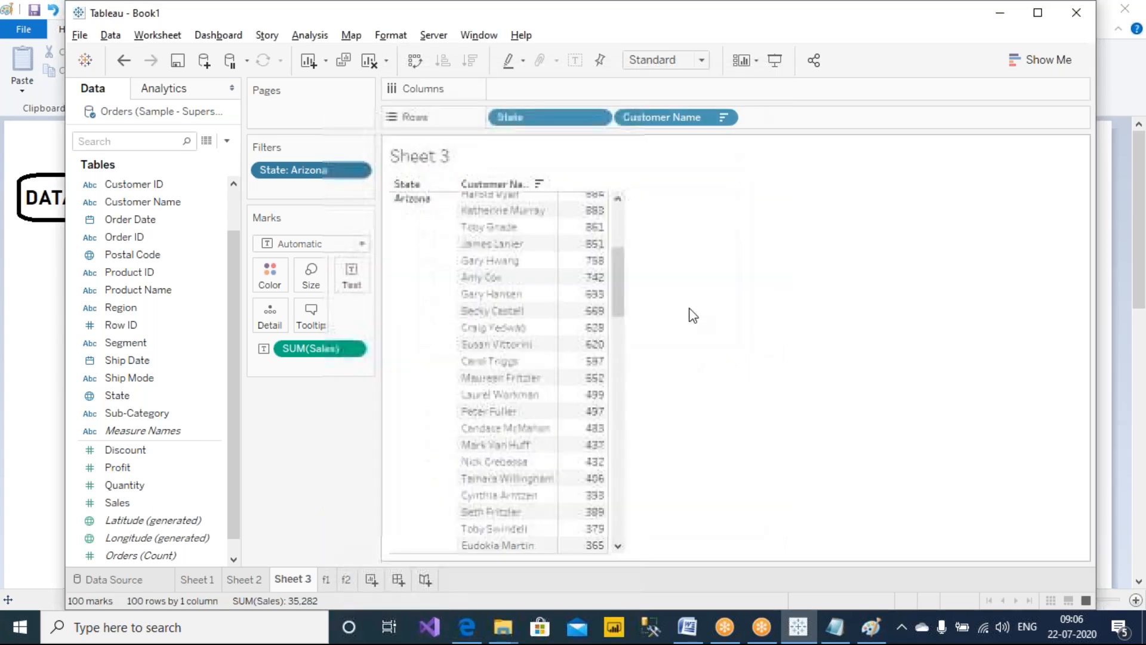
scroll(588, 296, "up", 5)
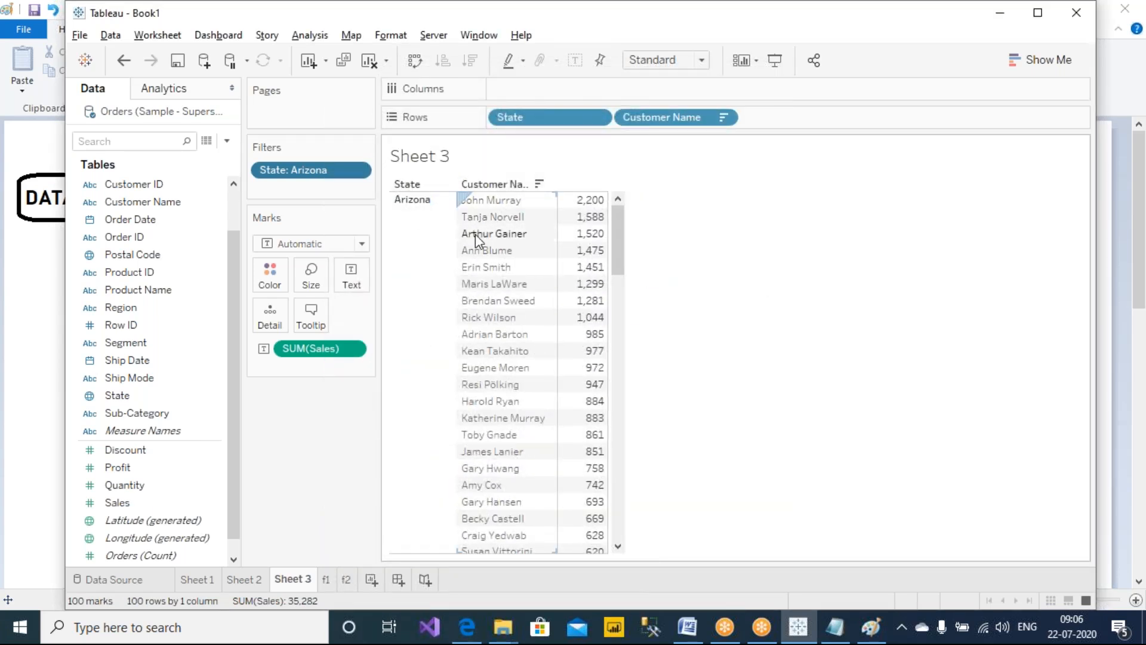
On Sheet 2, switch the State filter card selection from Arizona to Colorado
left_click(262, 579)
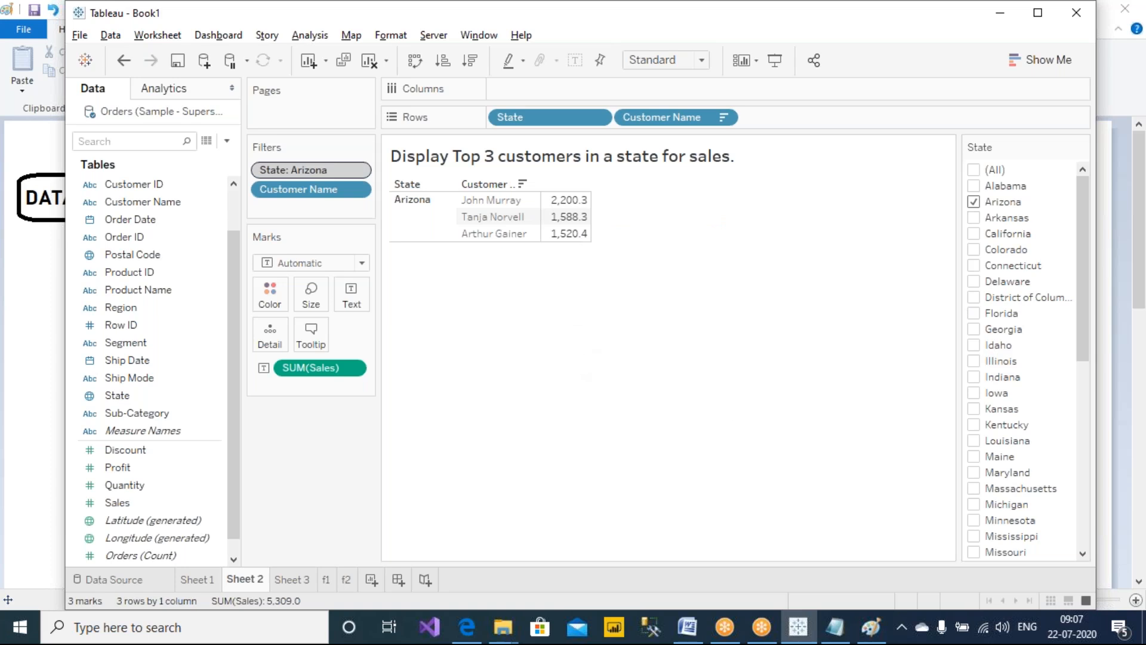
left_click(973, 203)
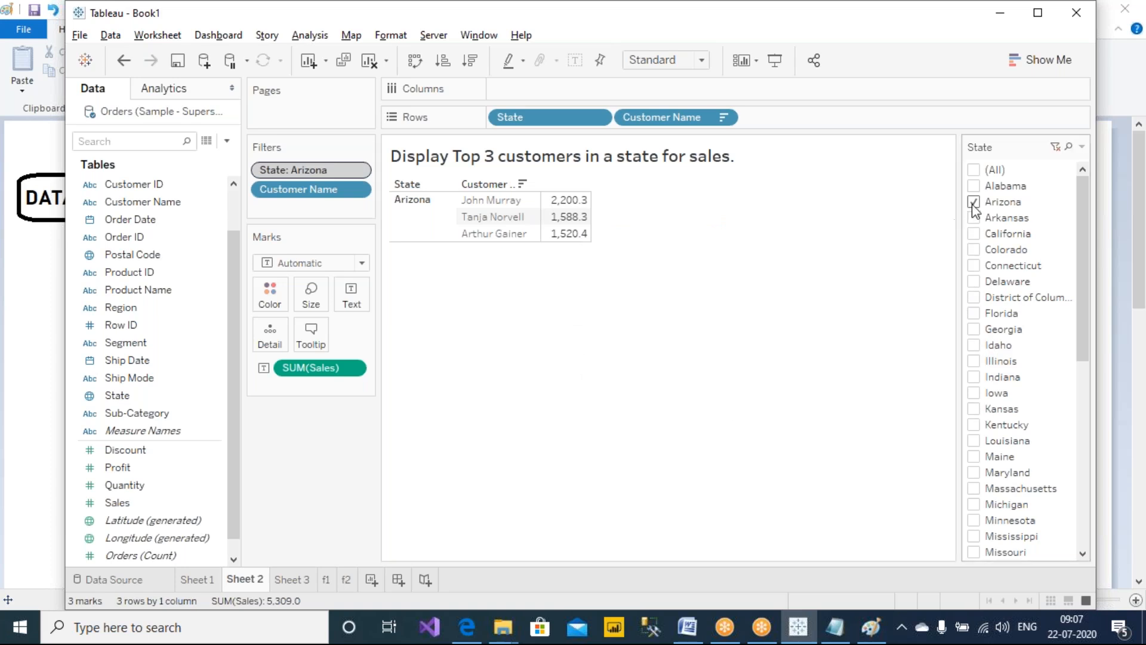
left_click(973, 249)
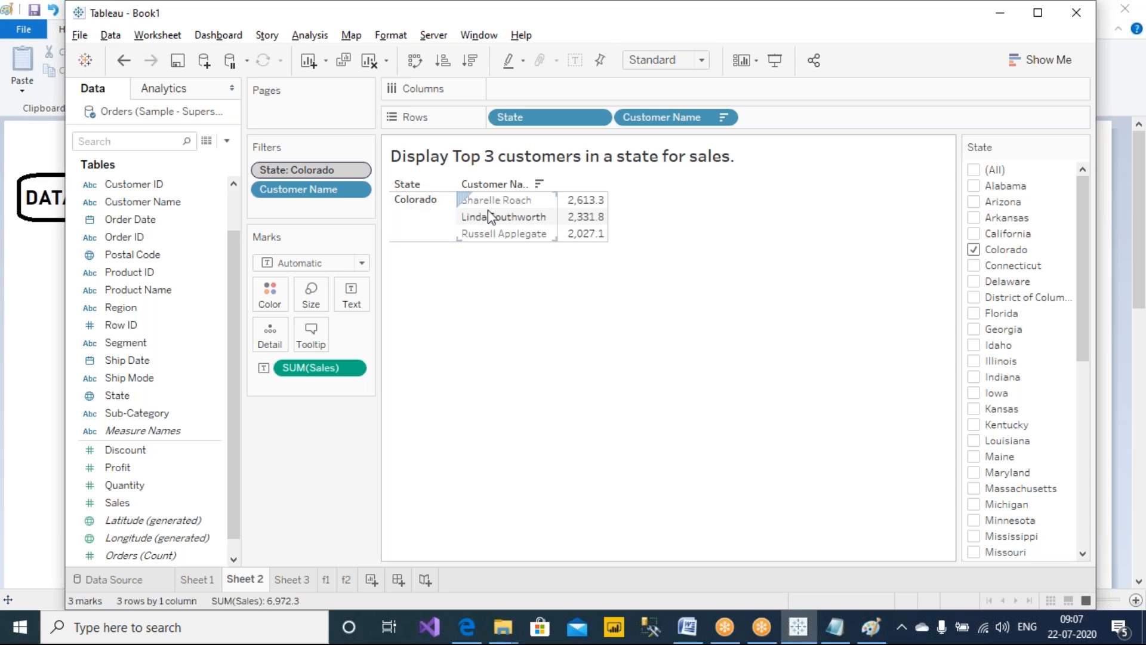
Draw a checkmark annotation below the Colorado top-three results with the screen pen
left_click(716, 11)
left_click(686, 41)
left_click_drag(559, 325, 721, 255)
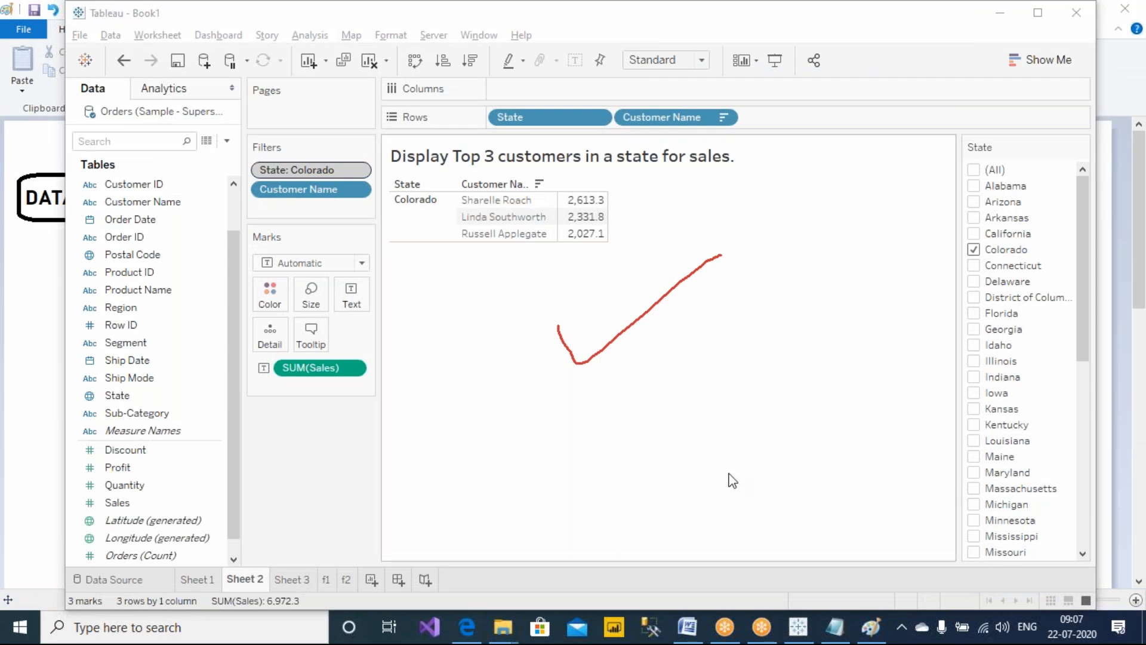
Change the State filter card selection to Alabama and California together
left_click(975, 250)
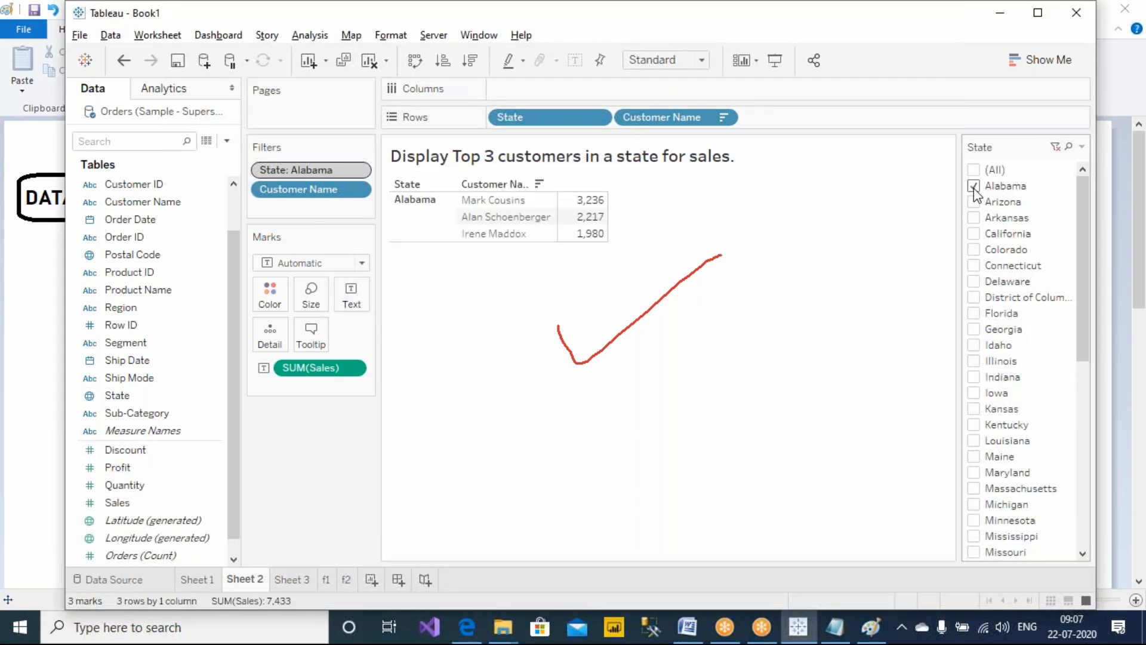
left_click(973, 187)
left_click(973, 233)
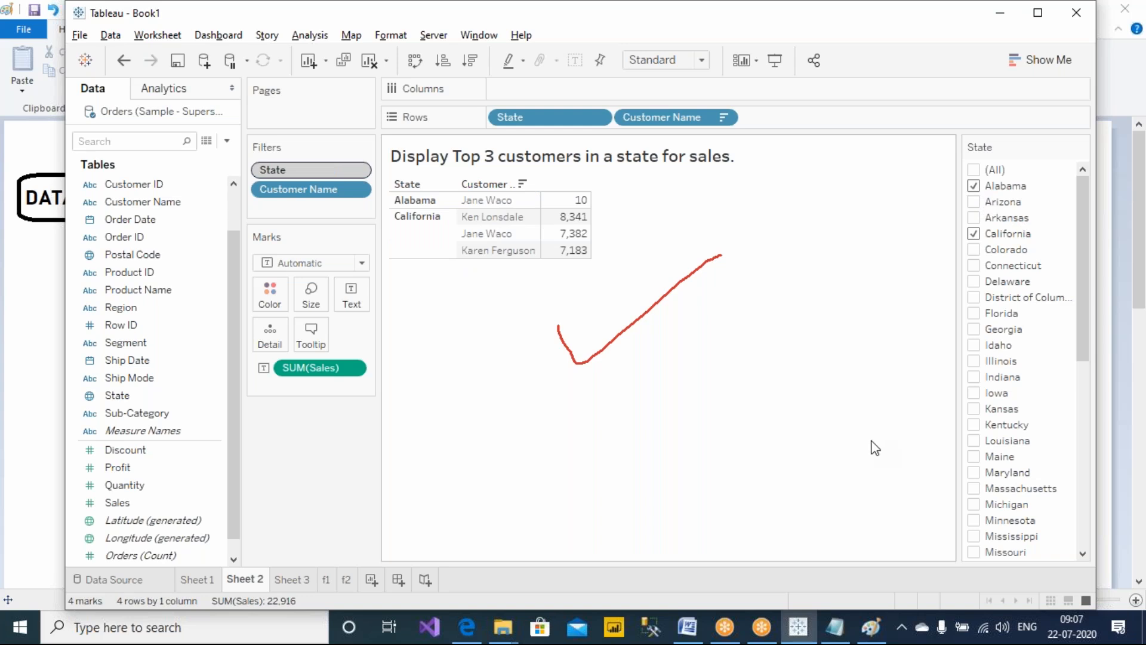
Mark the Alabama row and bracket the California rows with the pen, then clear the annotations
left_click(737, 6)
left_click(737, 47)
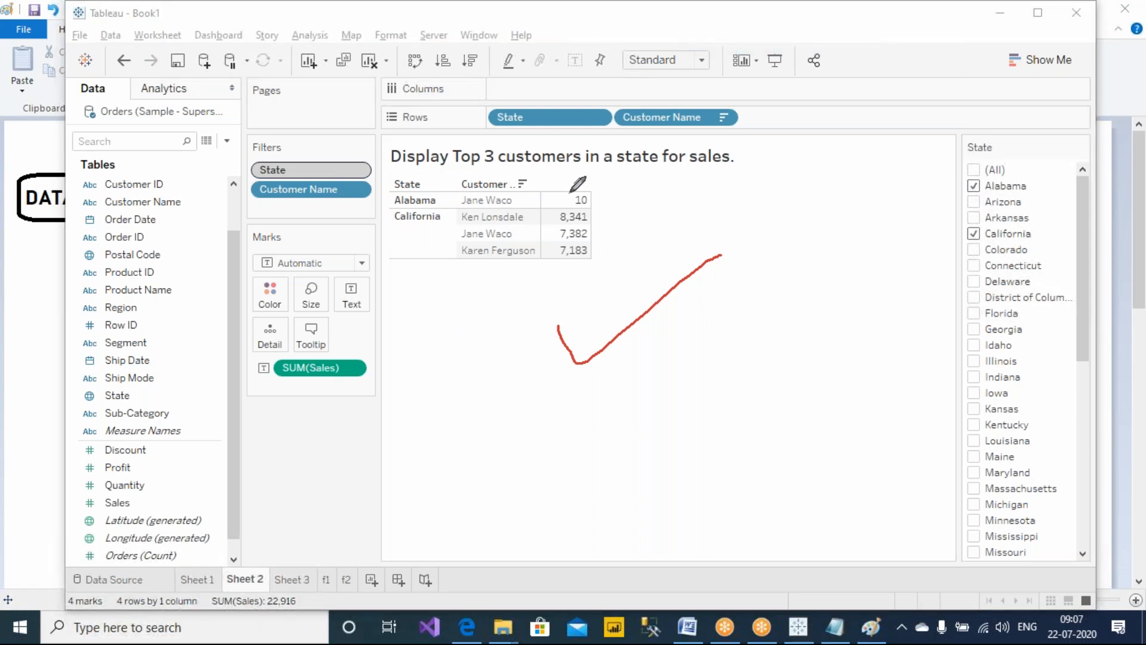
mouse_move(596, 198)
left_mouse_down()
mouse_move(637, 199)
mouse_move(606, 255)
left_mouse_up()
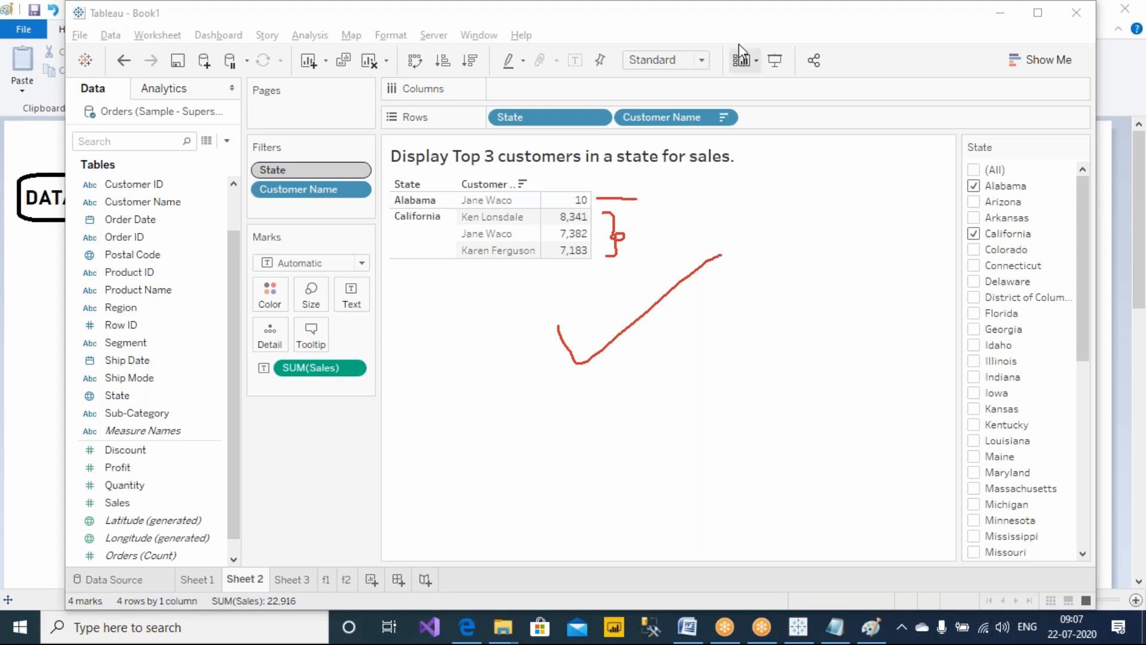
mouse_move(707, 119)
left_mouse_down()
mouse_move(760, 121)
mouse_move(743, 128)
left_mouse_up()
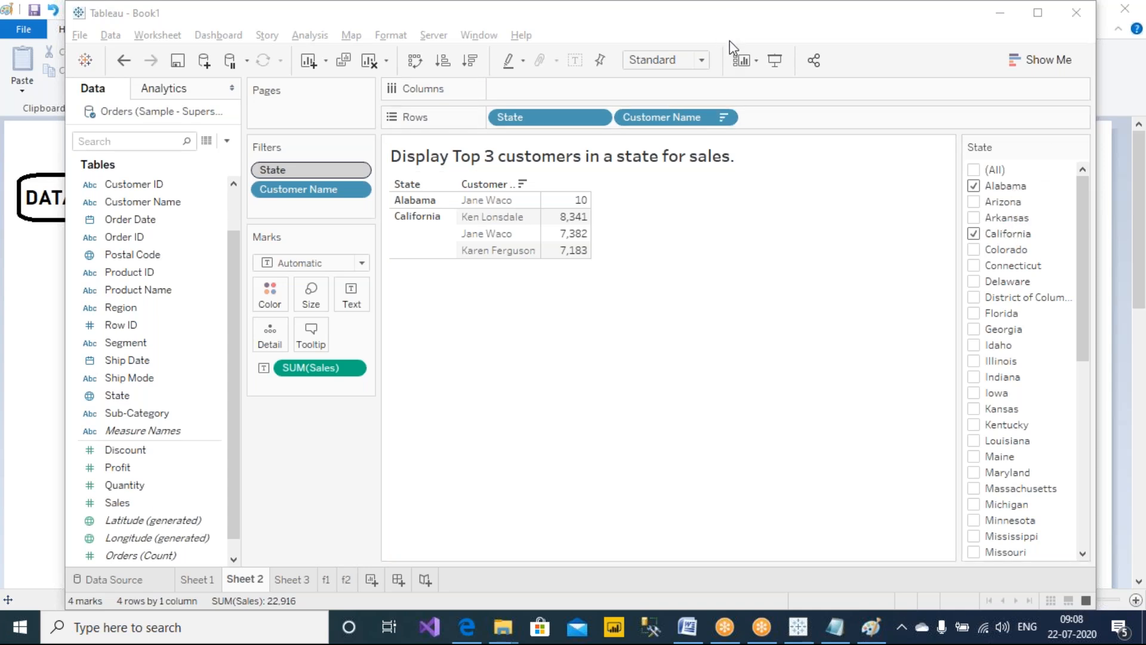
Sketch a box with several horizontal rows below the results table
mouse_move(616, 309)
left_mouse_down()
mouse_move(603, 458)
mouse_move(865, 430)
mouse_move(657, 326)
mouse_move(608, 326)
mouse_move(863, 356)
left_mouse_up()
left_click_drag(617, 379, 846, 398)
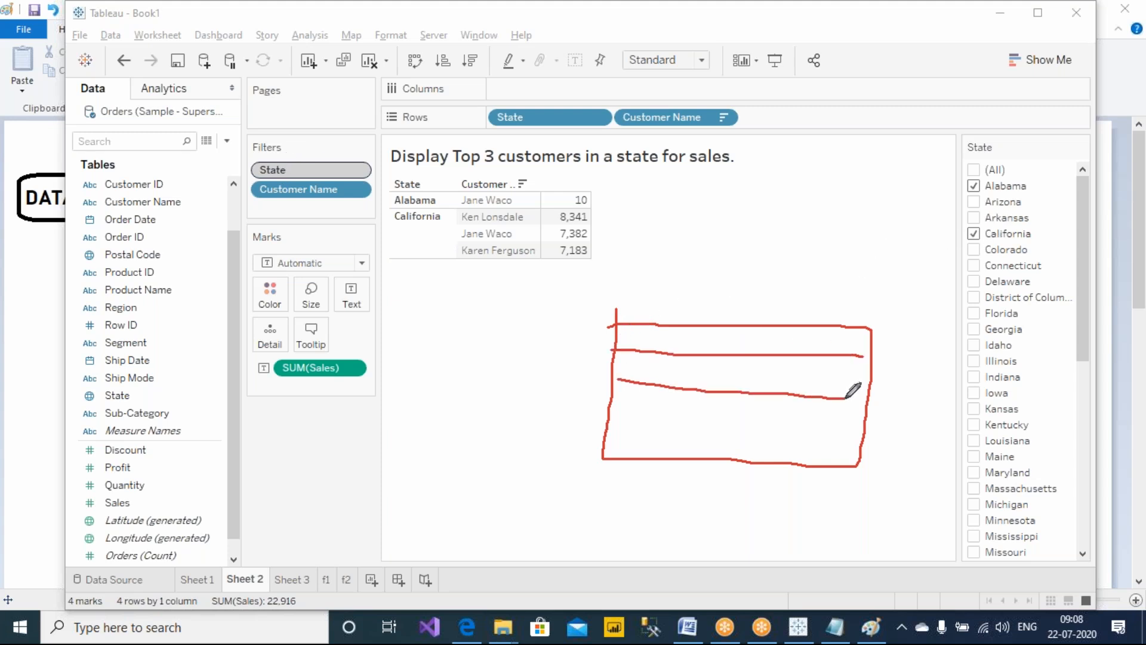
left_click_drag(600, 401, 864, 431)
left_click_drag(582, 449, 910, 470)
left_click_drag(619, 415, 838, 416)
left_click_drag(607, 370, 847, 395)
Write 30 beside each selected state and 60 above the sketched box
left_click_drag(946, 193, 865, 212)
left_click_drag(891, 188, 890, 209)
mouse_move(945, 243)
left_mouse_down()
mouse_move(859, 271)
mouse_move(890, 272)
left_mouse_up()
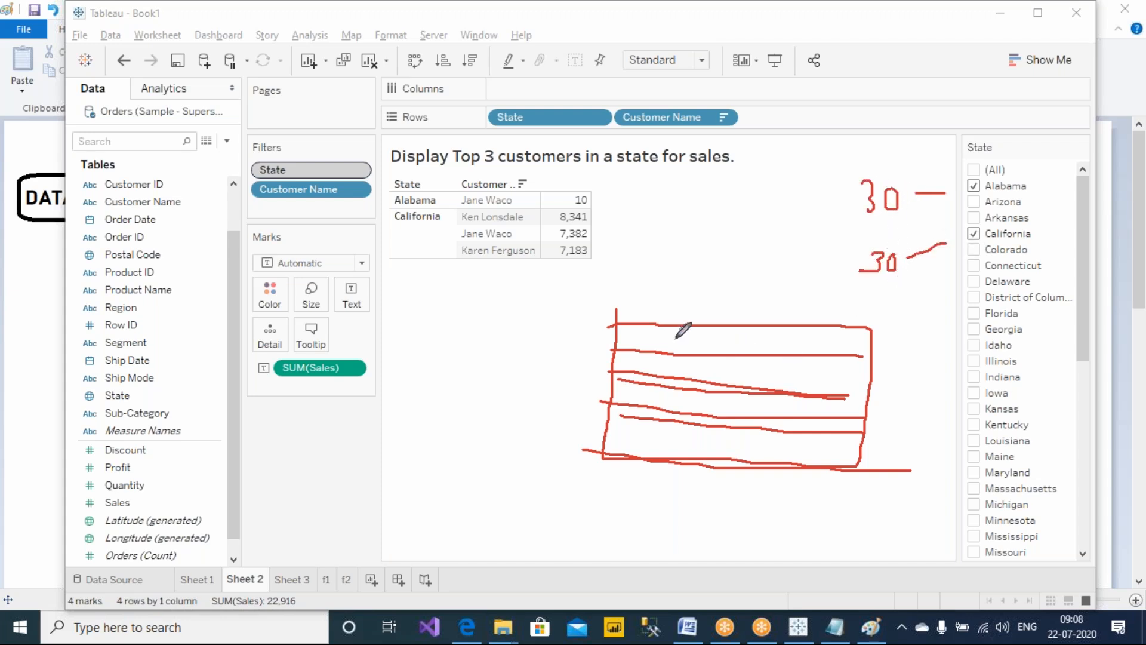
mouse_move(643, 296)
left_mouse_down()
mouse_move(643, 318)
mouse_move(653, 317)
left_mouse_up()
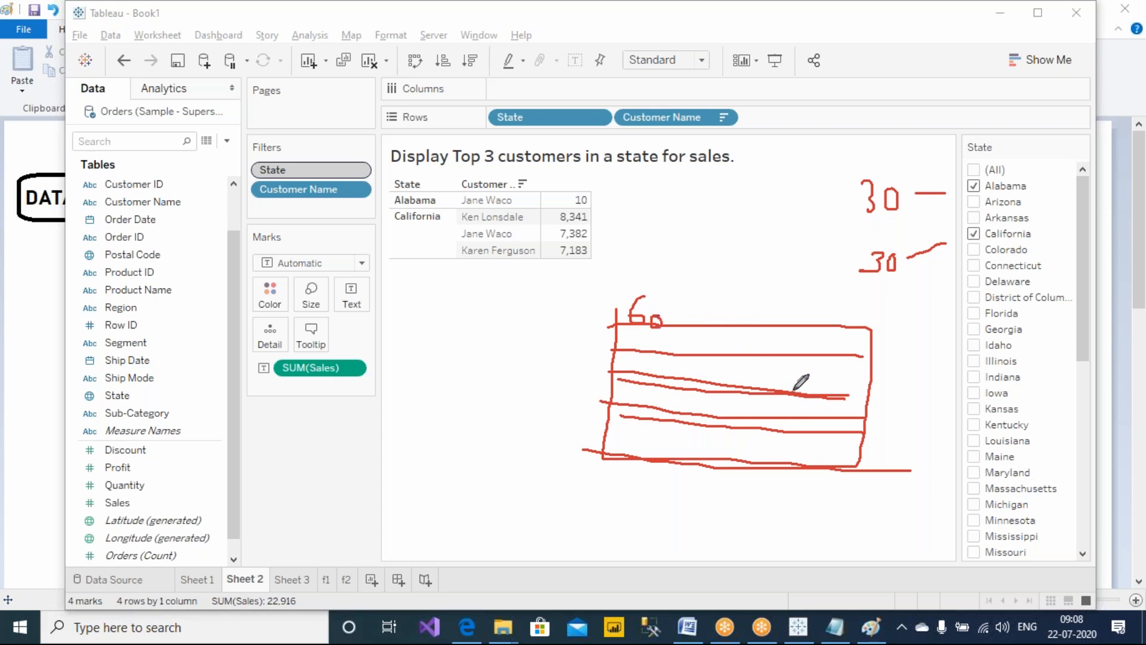
Draw a rounded box over the right side of the sketch and dash lines inside it
mouse_move(770, 322)
left_mouse_down()
mouse_move(767, 477)
mouse_move(907, 430)
mouse_move(773, 303)
mouse_move(763, 345)
left_mouse_up()
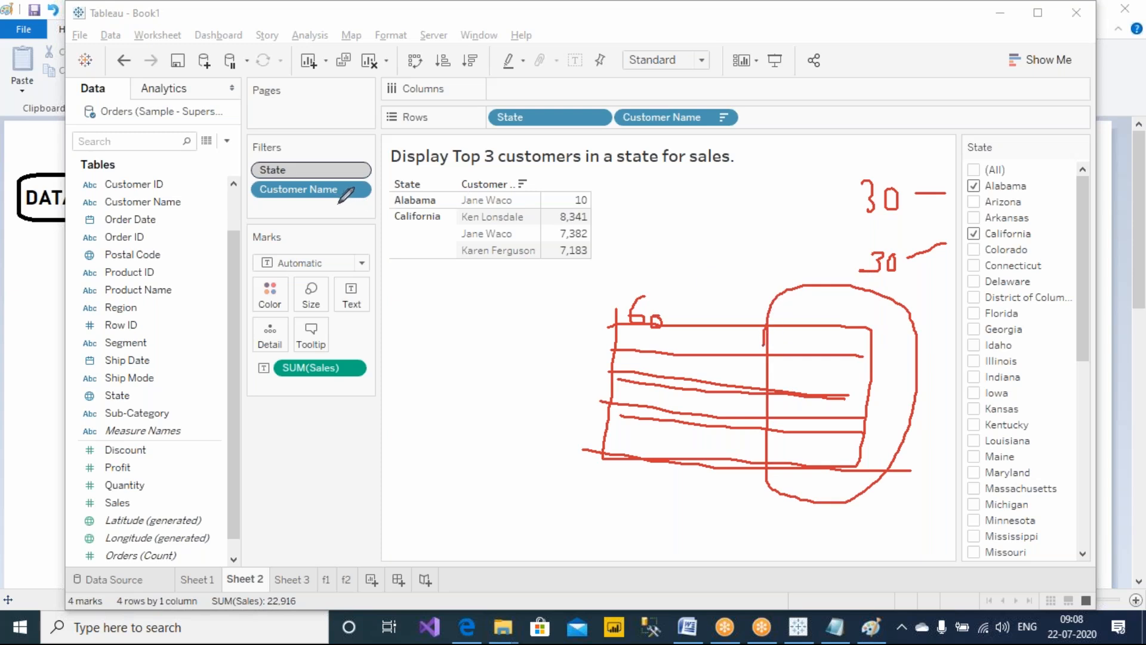
left_click_drag(830, 342, 793, 341)
mouse_move(815, 357)
left_mouse_down()
mouse_move(801, 362)
mouse_move(824, 375)
left_mouse_up()
mouse_move(803, 386)
left_mouse_down()
mouse_move(830, 393)
mouse_move(831, 449)
mouse_move(870, 477)
left_mouse_up()
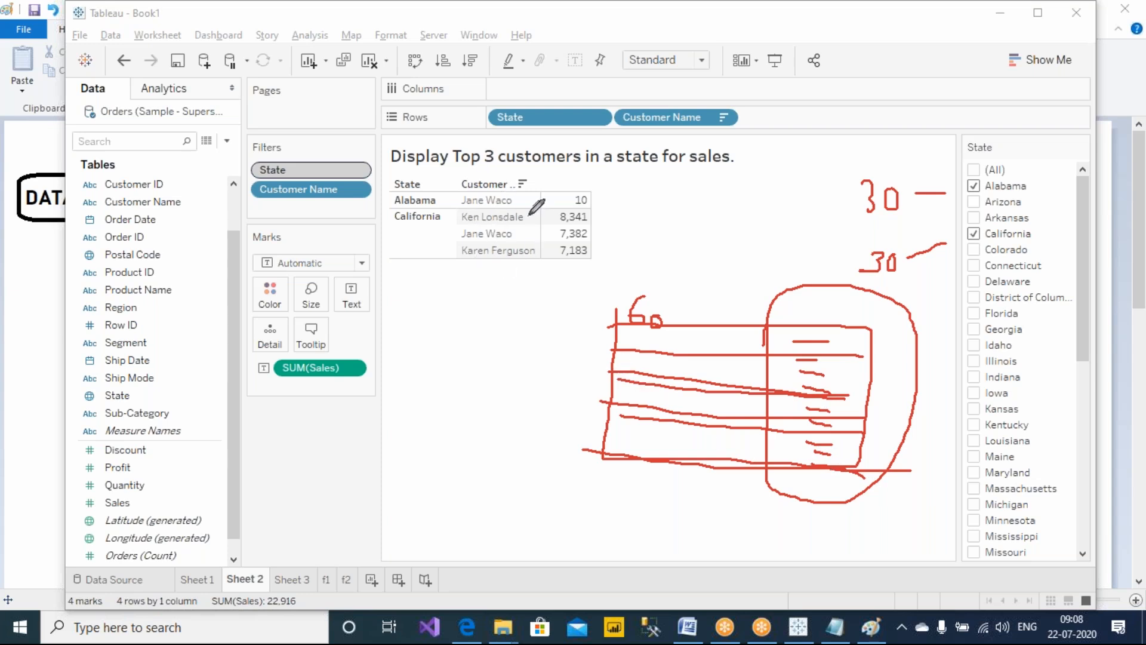
Circle both Jane Waco entries, write 3 beside the table, and mark the two checked states
mouse_move(514, 194)
left_mouse_down()
mouse_move(459, 188)
mouse_move(488, 205)
mouse_move(528, 186)
mouse_move(515, 225)
mouse_move(487, 245)
mouse_move(517, 227)
left_mouse_up()
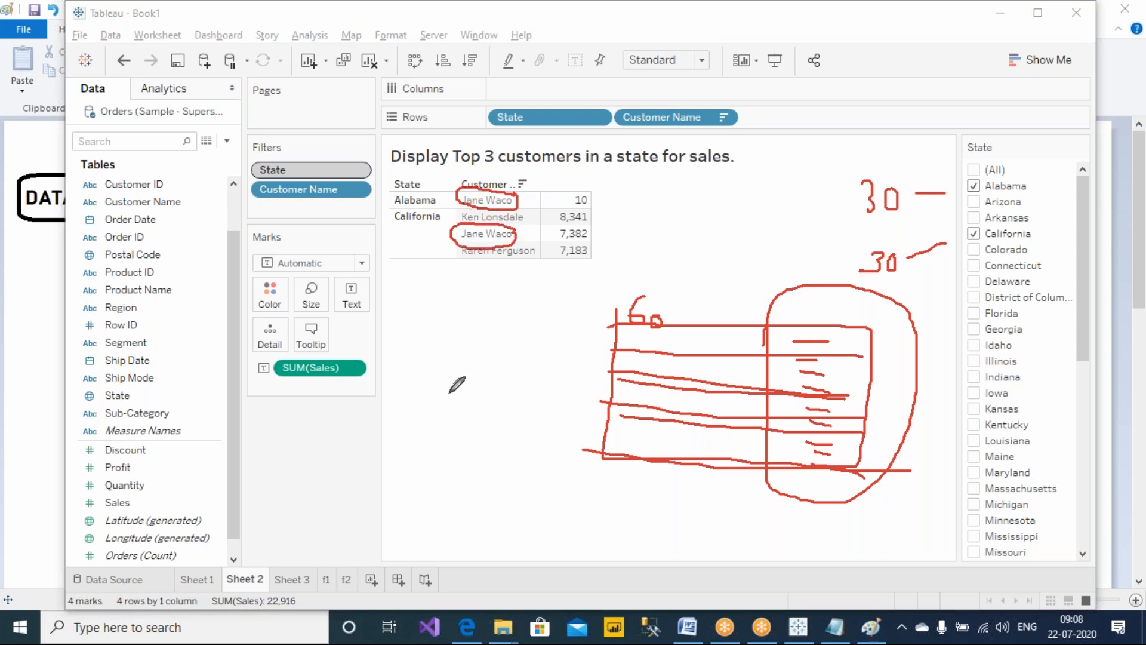
mouse_move(710, 231)
left_mouse_down()
mouse_move(711, 256)
mouse_move(740, 242)
mouse_move(711, 228)
left_mouse_up()
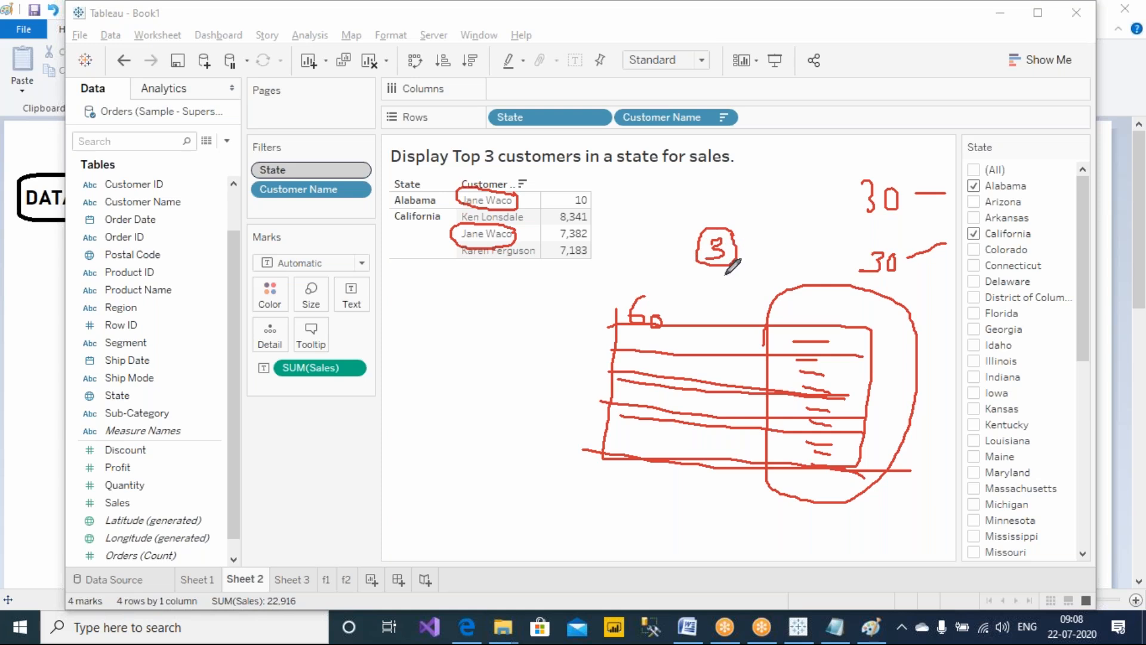
left_click_drag(1036, 186, 1060, 161)
left_click_drag(1033, 234, 1061, 238)
left_click_drag(607, 326, 617, 325)
Clear the annotations and write "Calculated fields" in quotes across the view
left_click(723, 123)
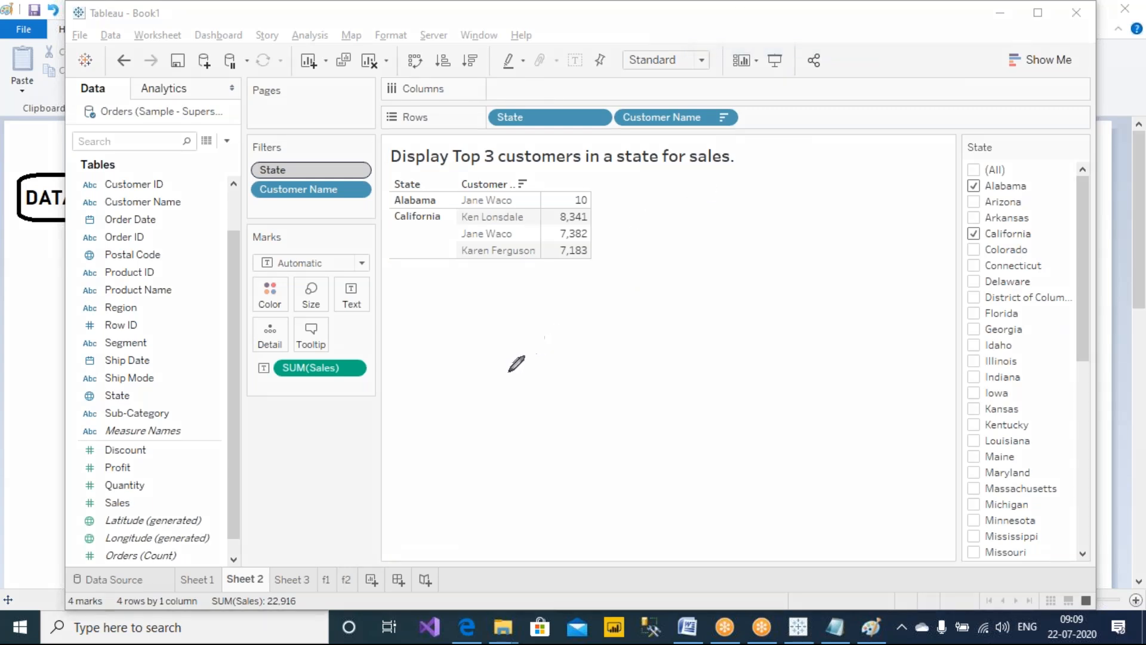
mouse_move(511, 357)
left_mouse_down()
mouse_move(475, 381)
mouse_move(632, 382)
mouse_move(640, 334)
mouse_move(656, 384)
mouse_move(698, 342)
mouse_move(693, 375)
mouse_move(740, 390)
mouse_move(793, 384)
mouse_move(795, 343)
mouse_move(796, 384)
mouse_move(829, 401)
mouse_move(847, 373)
mouse_move(840, 416)
mouse_move(872, 398)
mouse_move(904, 341)
left_mouse_up()
left_click_drag(447, 341, 447, 353)
left_click_drag(453, 342, 454, 352)
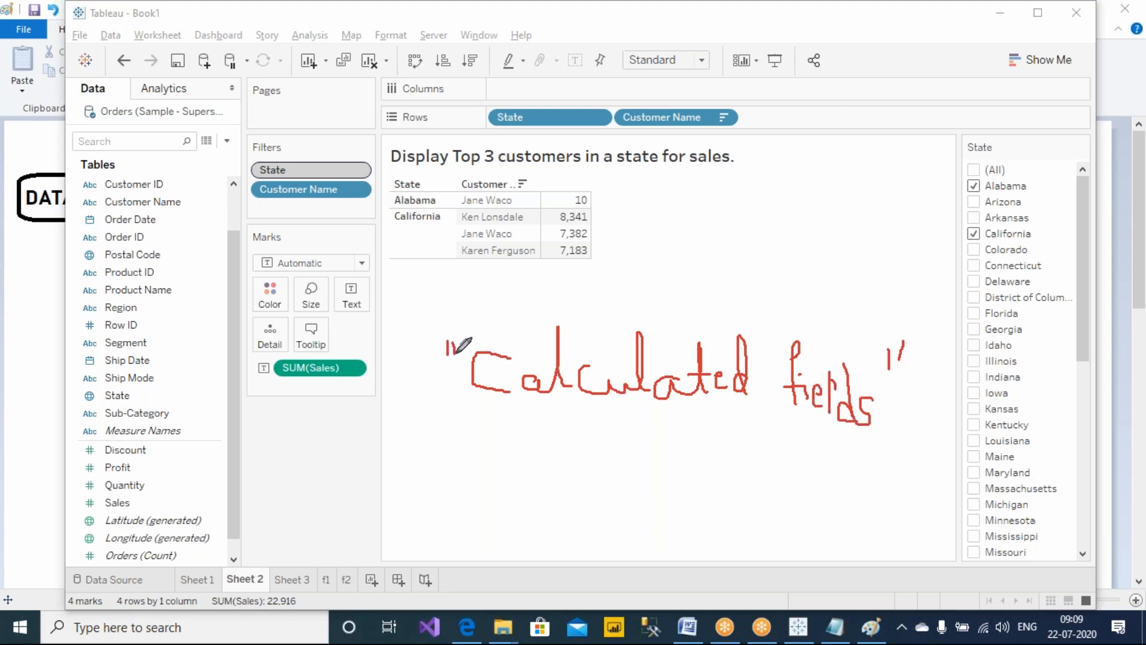
Circle the sheet title, box the "Calculated fields" note, and draw a starred marker beside the title
mouse_move(391, 161)
left_mouse_down()
mouse_move(648, 173)
mouse_move(746, 133)
mouse_move(397, 132)
mouse_move(385, 156)
left_mouse_up()
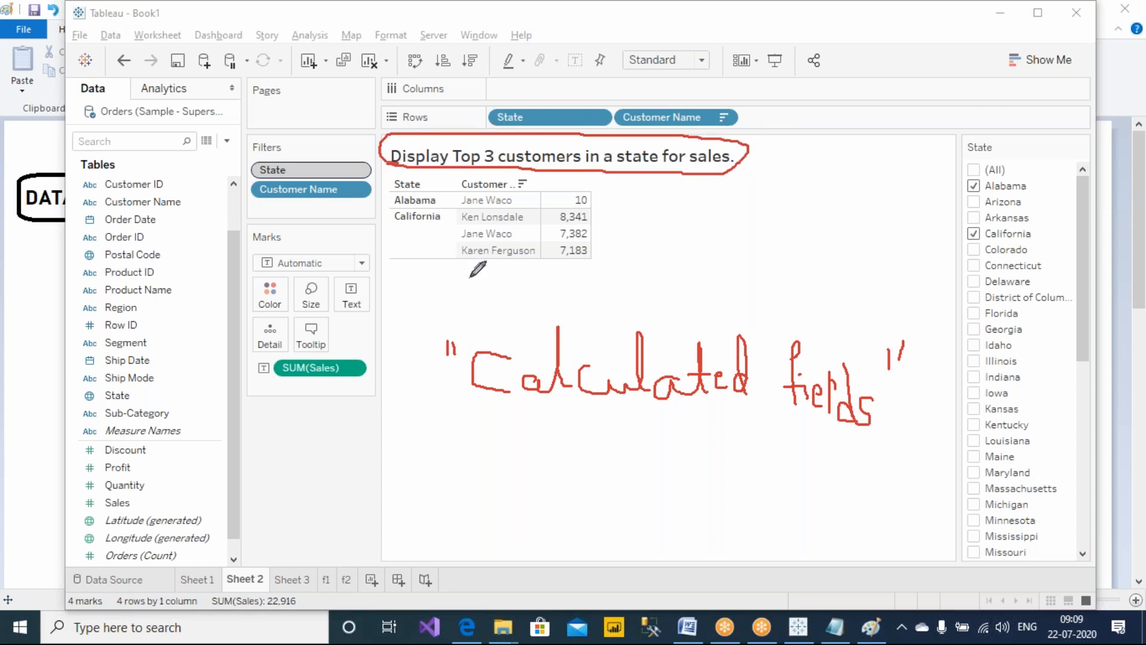
mouse_move(427, 316)
left_mouse_down()
mouse_move(499, 449)
mouse_move(921, 440)
mouse_move(780, 302)
mouse_move(442, 304)
left_mouse_up()
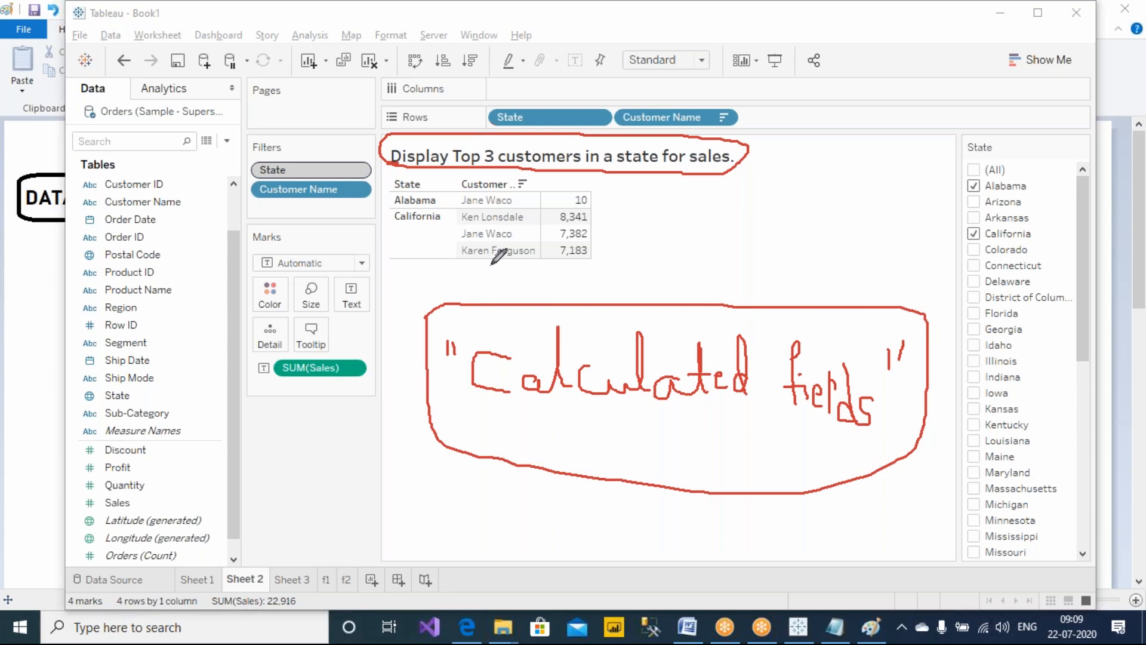
mouse_move(771, 156)
left_mouse_down()
mouse_move(801, 136)
mouse_move(838, 135)
mouse_move(814, 137)
mouse_move(842, 120)
mouse_move(816, 156)
mouse_move(850, 107)
left_mouse_up()
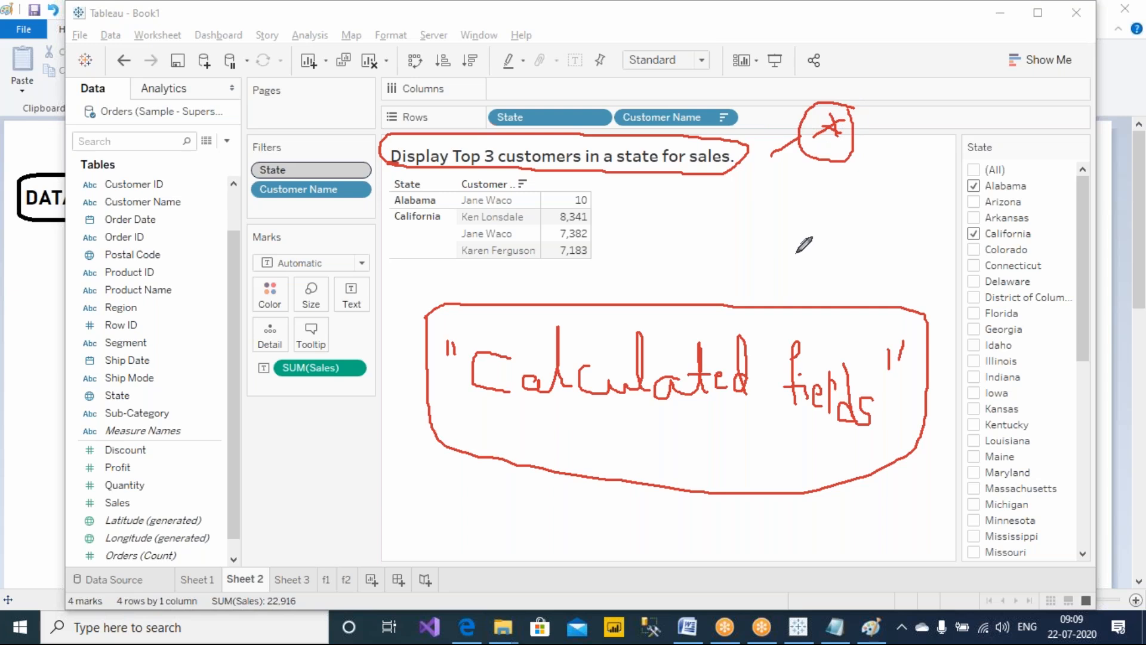
Clear the on-screen annotations and look through Sheet 3 and the f1 sheet
left_click(735, 16)
left_click(760, 124)
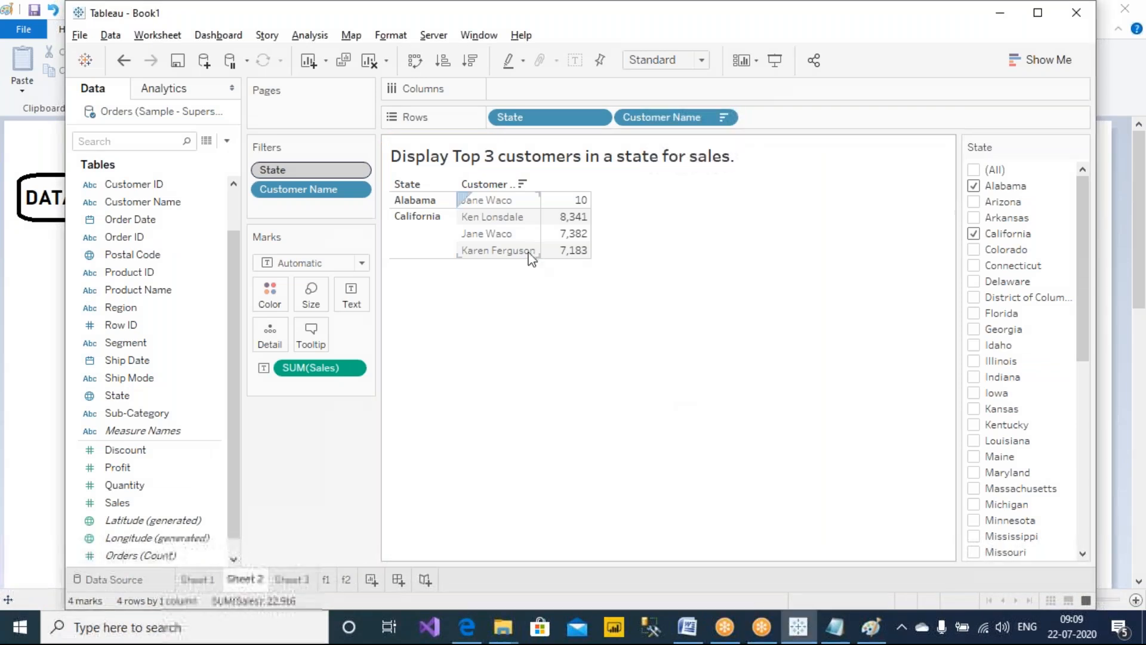
left_click(306, 579)
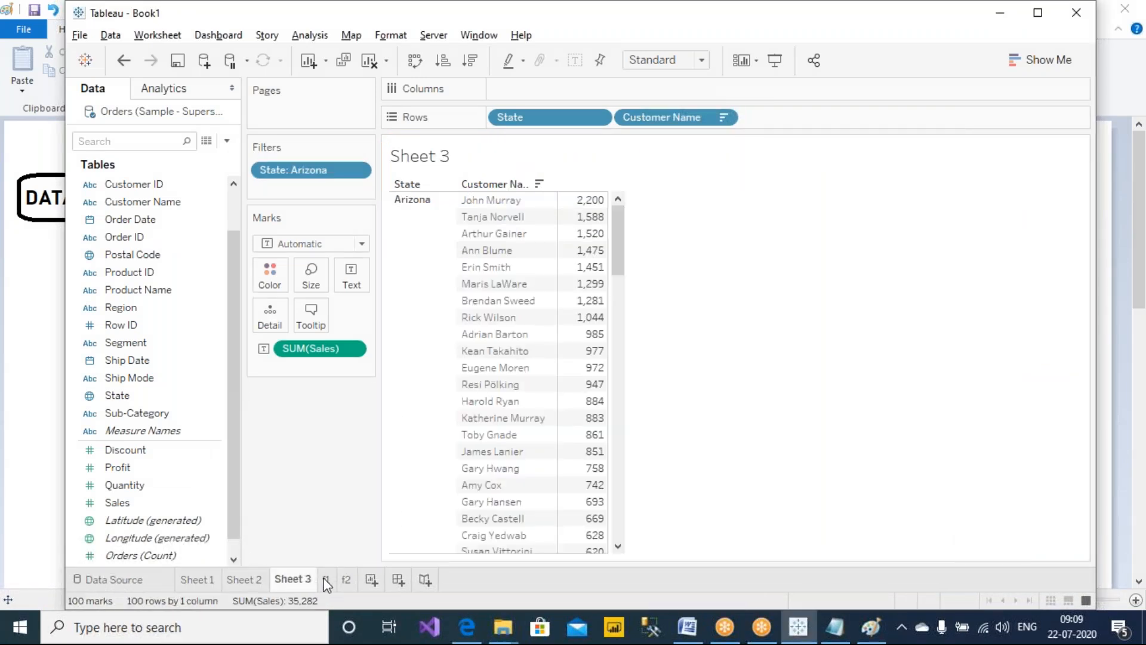
left_click(327, 579)
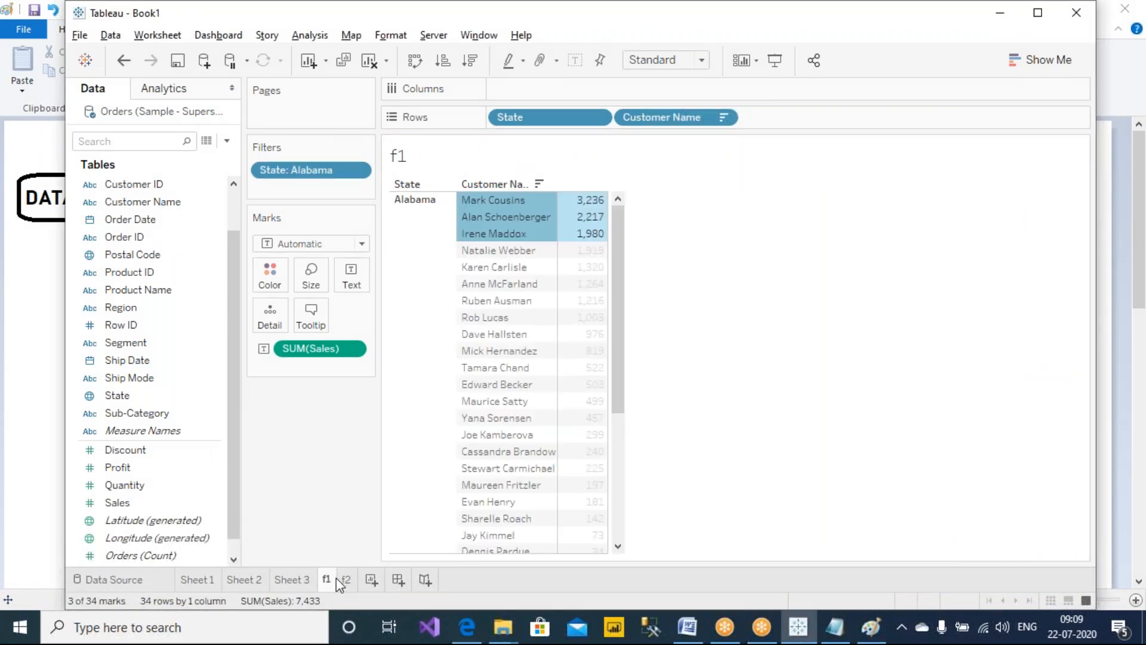
Add a new worksheet and start writing its title
left_click(370, 580)
left_click_drag(234, 365, 253, 249)
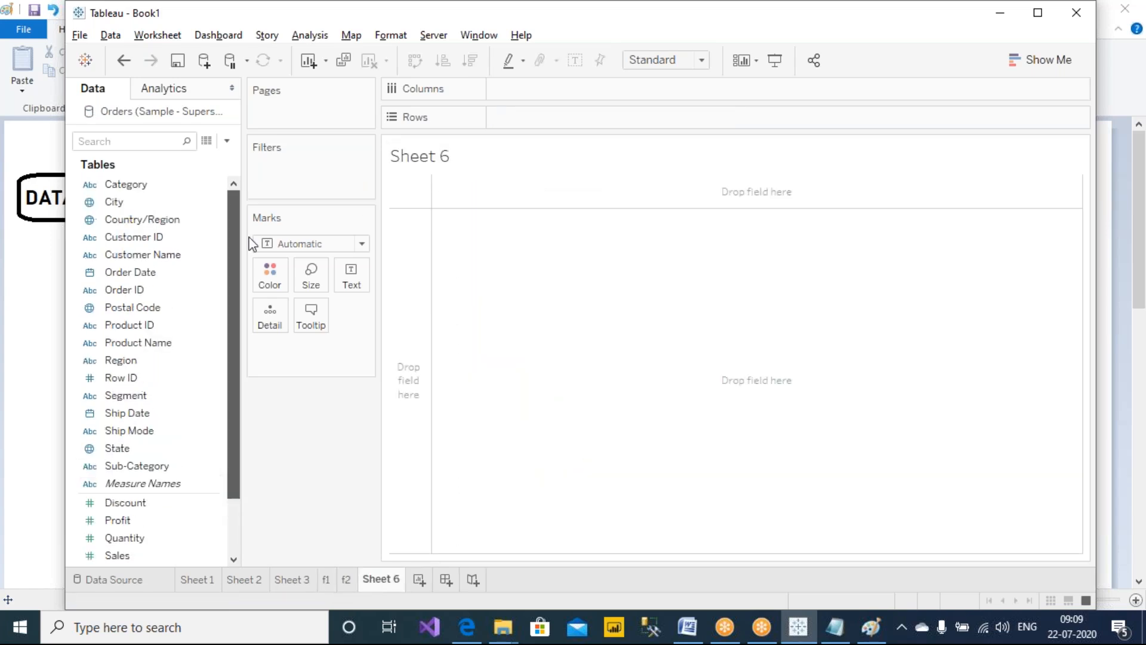
double_click(493, 157)
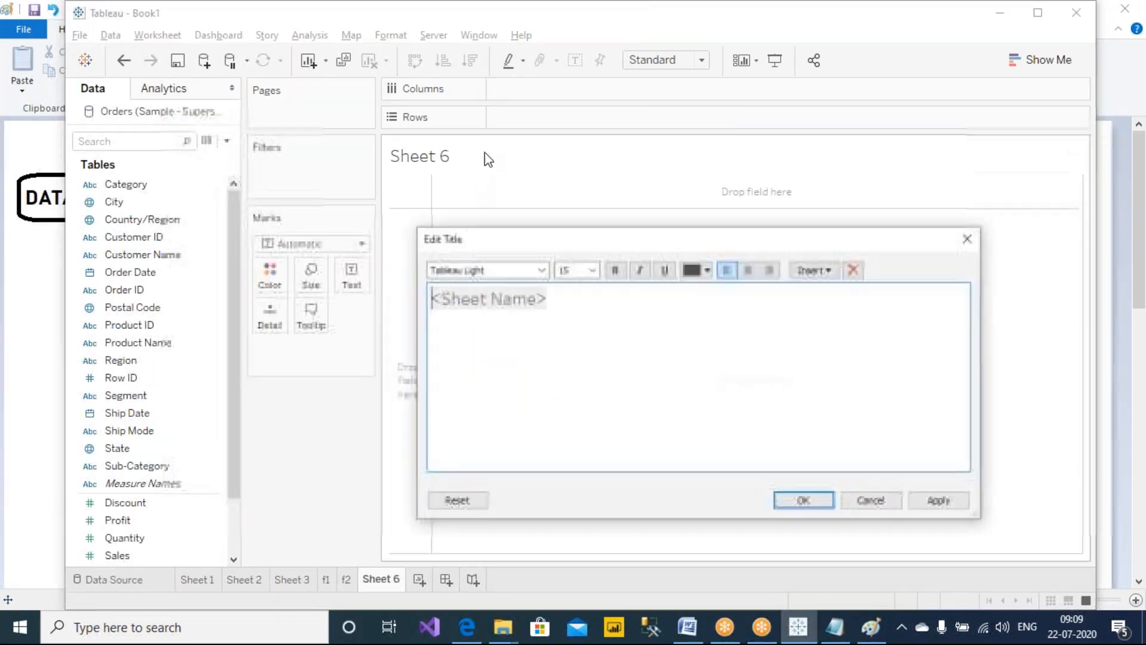
type("dISPL")
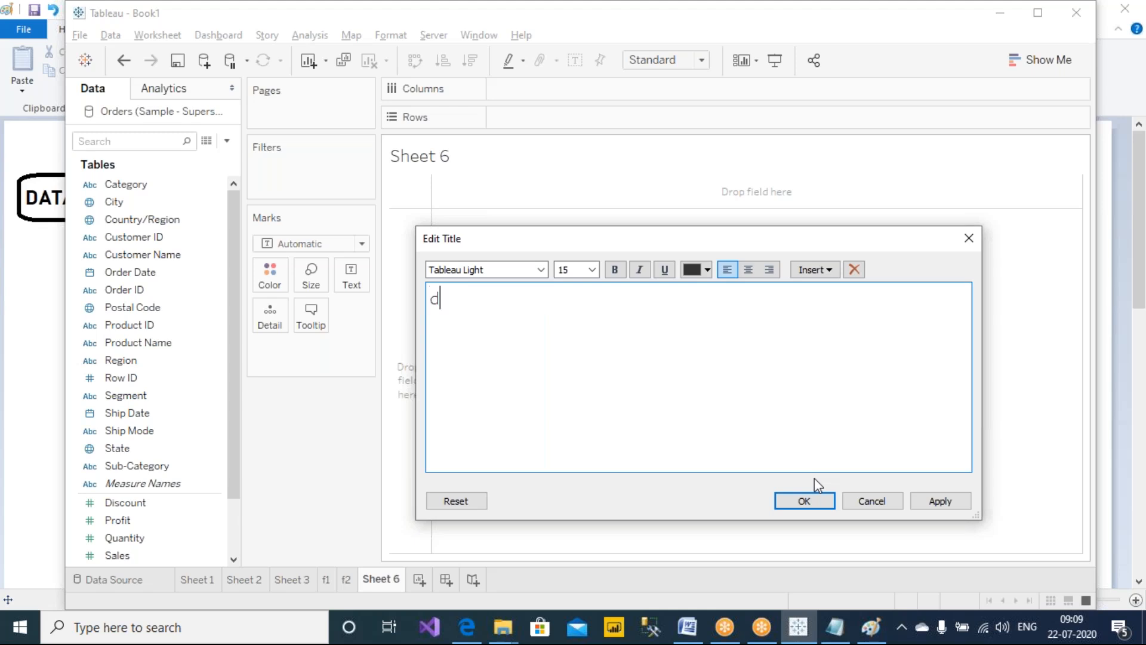
key("BackSpace")
key("BackSpace")
key("BackSpace")
key("BackSpace")
key("BackSpace")
type("Display Top 10 cities of")
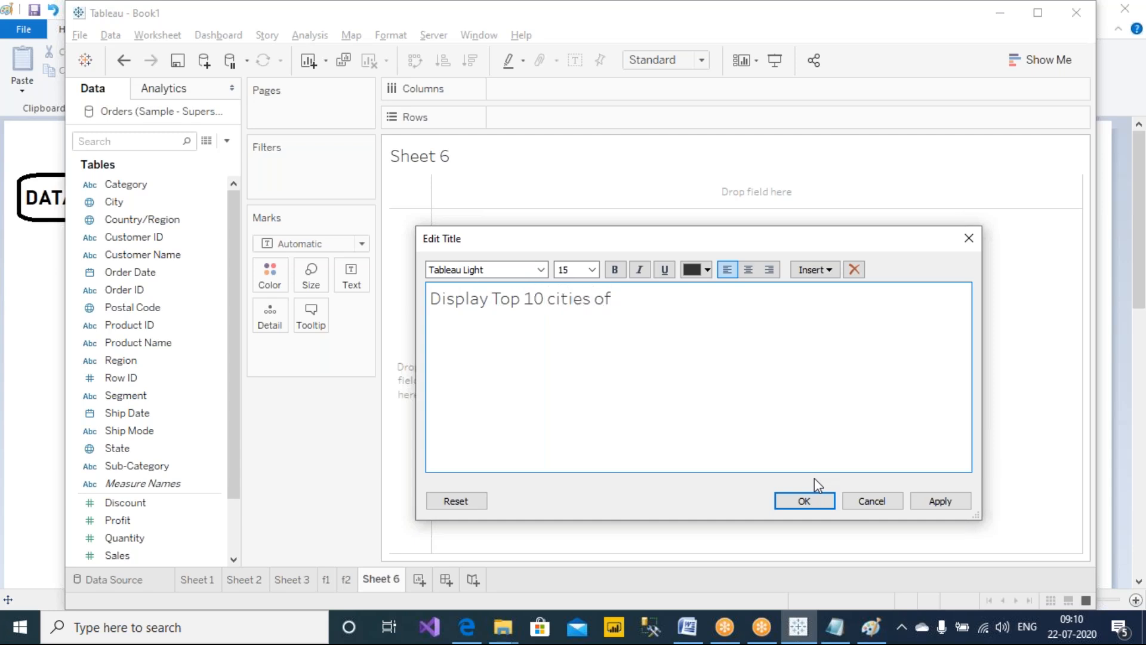
type("elected State.")
left_click_drag(525, 298, 868, 298)
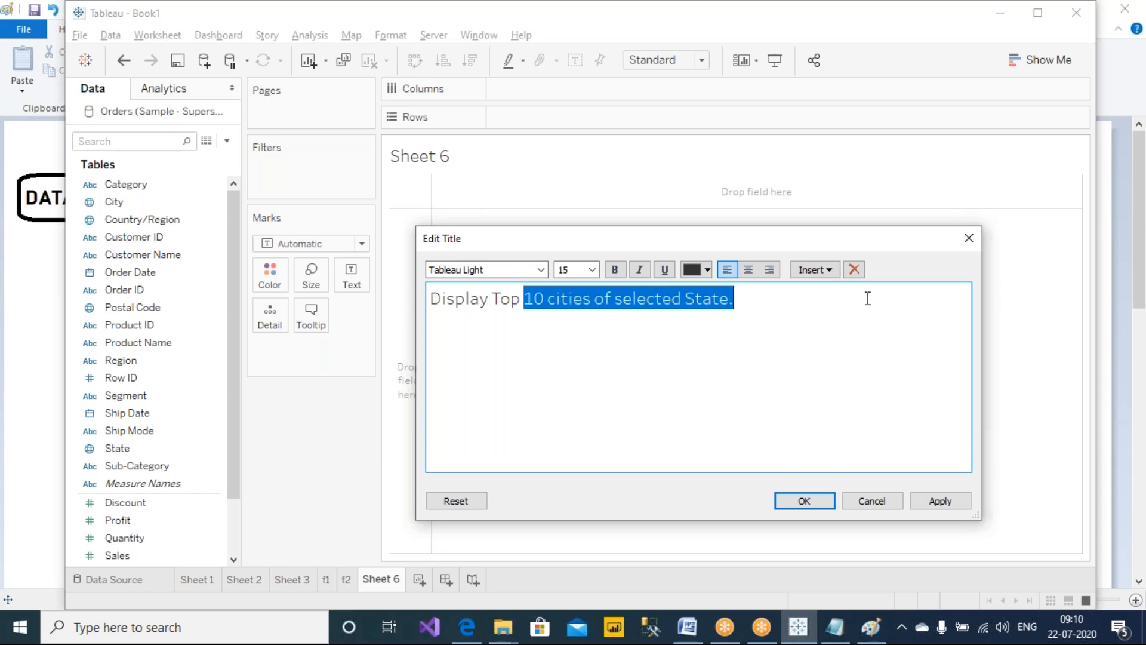
Set the sheet title to "Display Top 3 states of selected region." in bold and apply it
type("10")
type(" st")
type("ates of selec")
type("ted region")
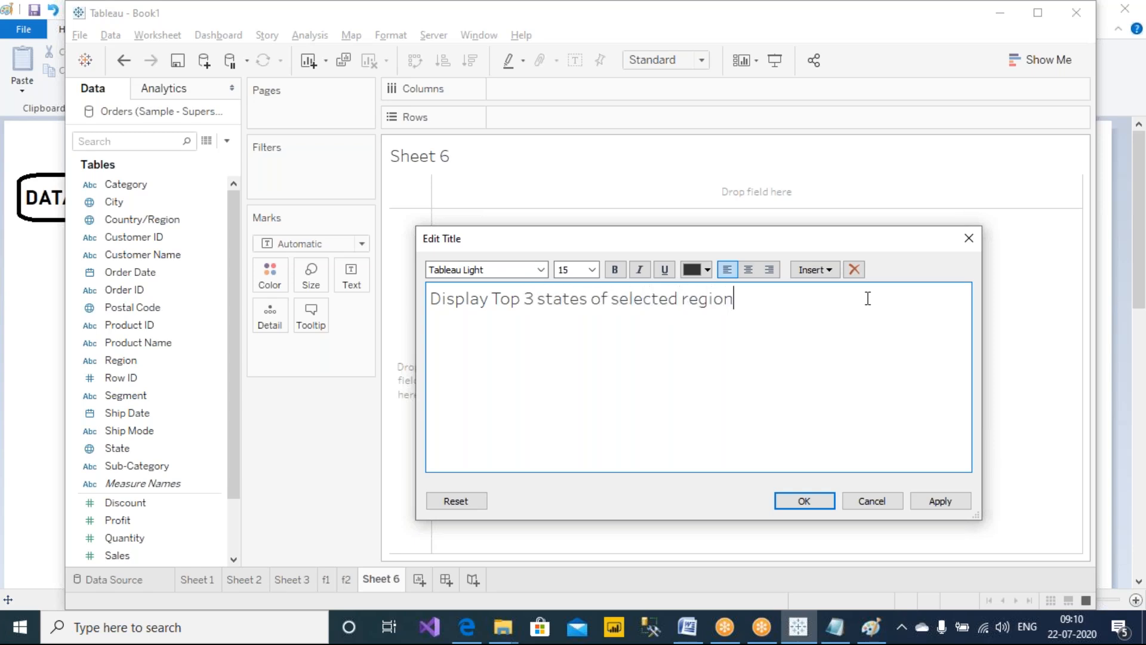
type(".")
key("ctrl+a")
key("ctrl+b")
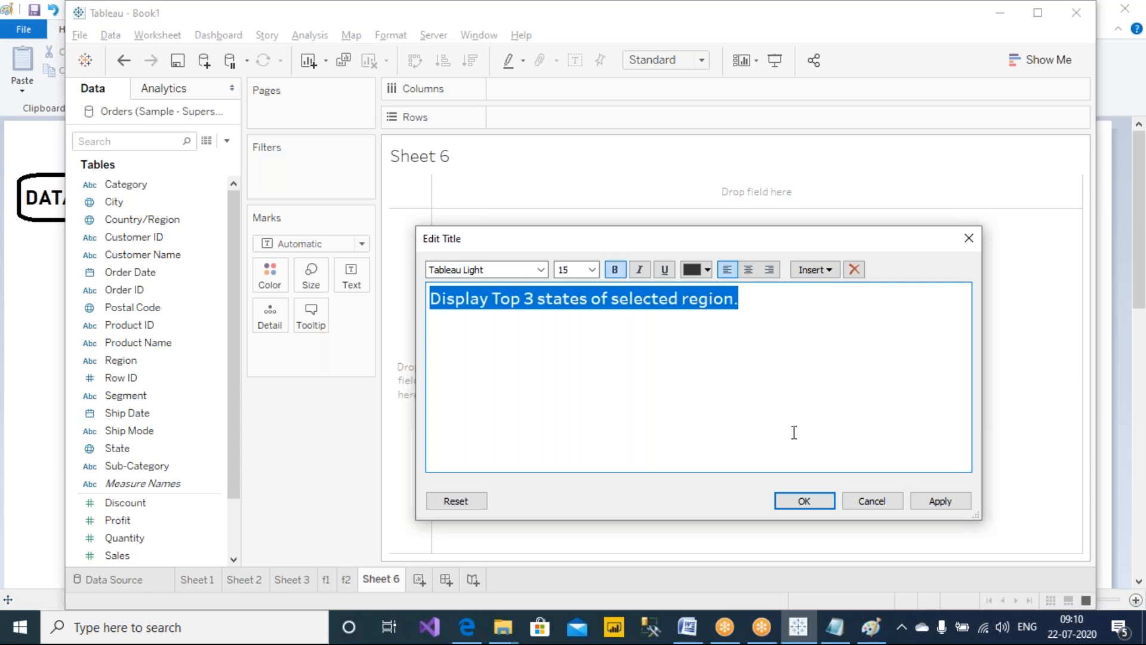
left_click(934, 501)
left_click(809, 503)
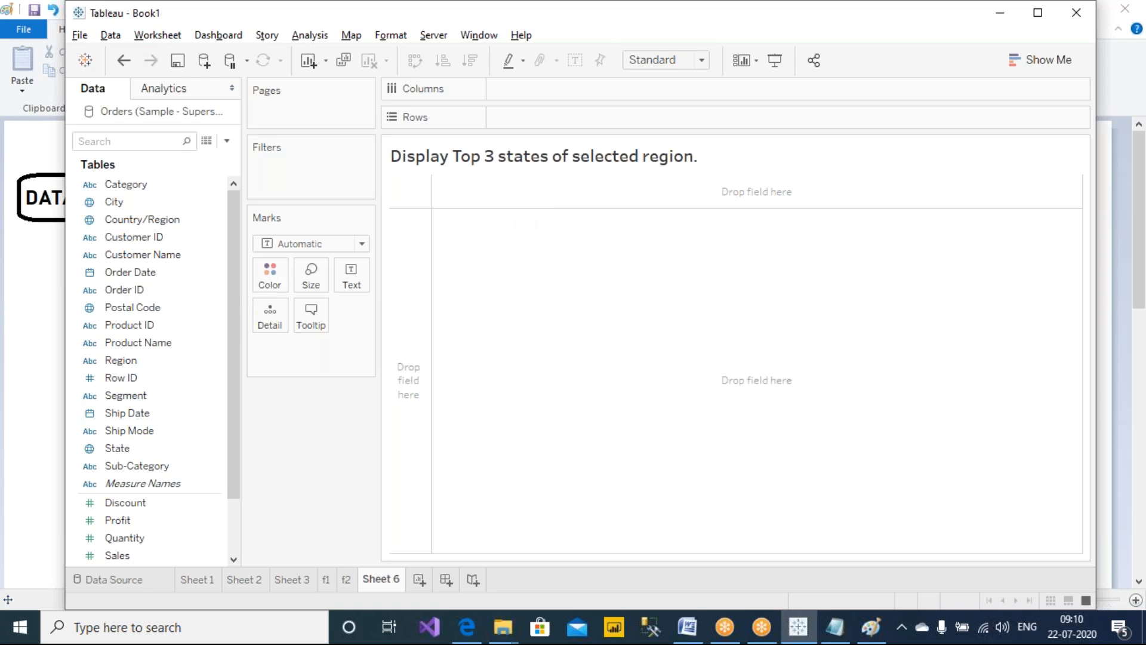
Place Region and then State on Rows
left_click_drag(127, 360, 585, 119)
left_click_drag(120, 449, 646, 115)
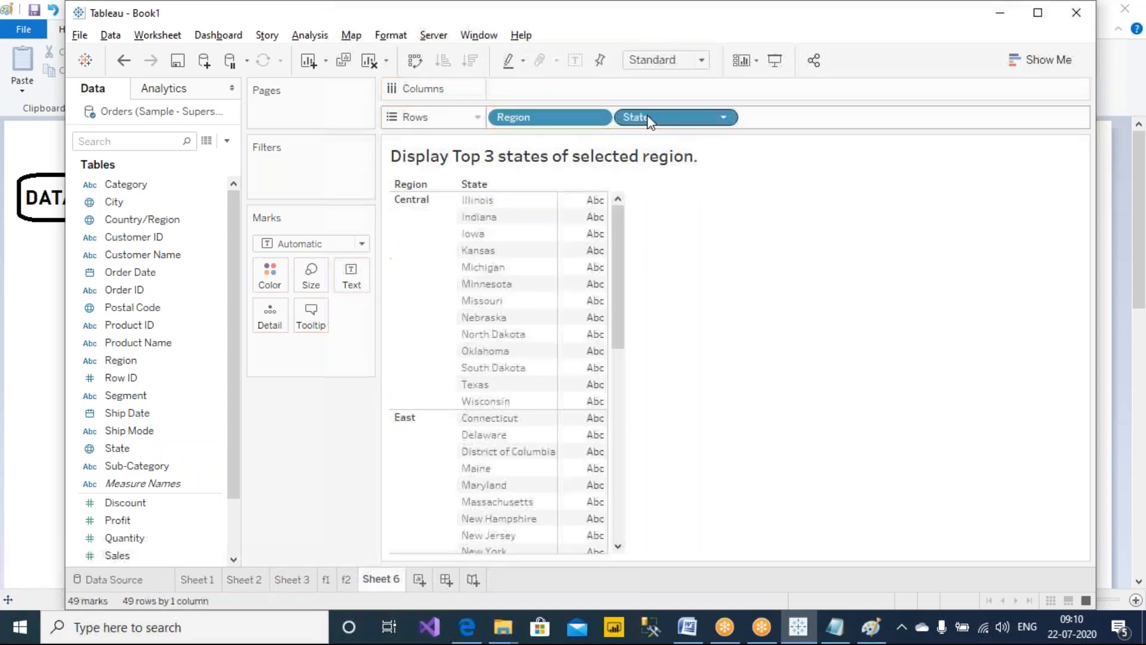
left_click(174, 540)
Append "for profits" to the sheet title and apply it
double_click(706, 157)
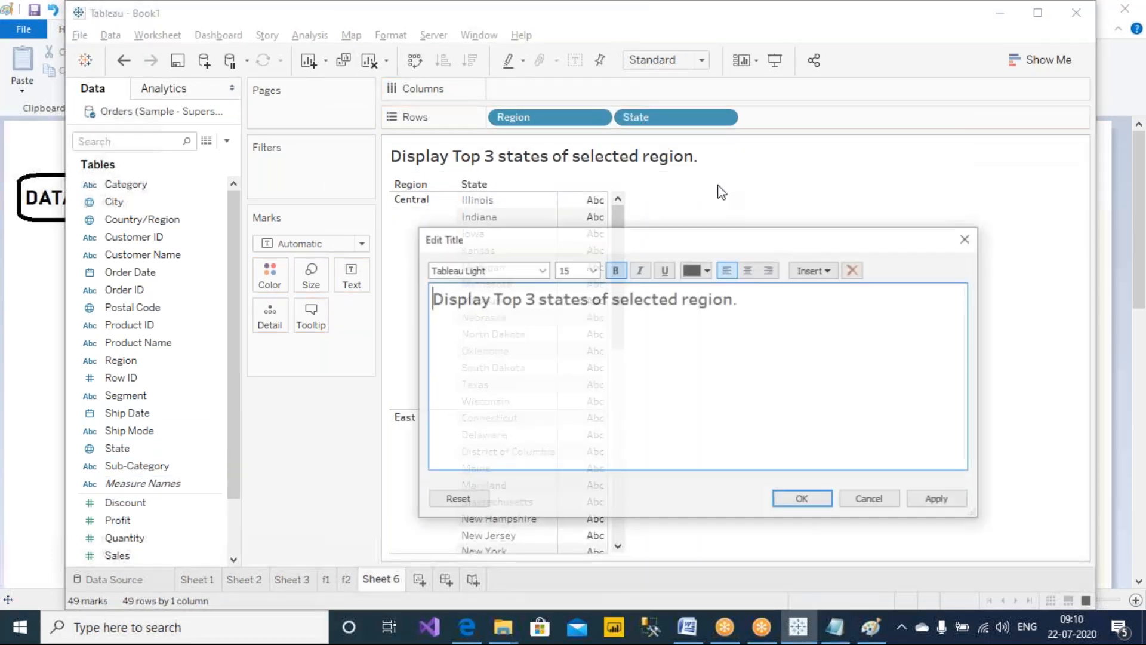
type("for profits")
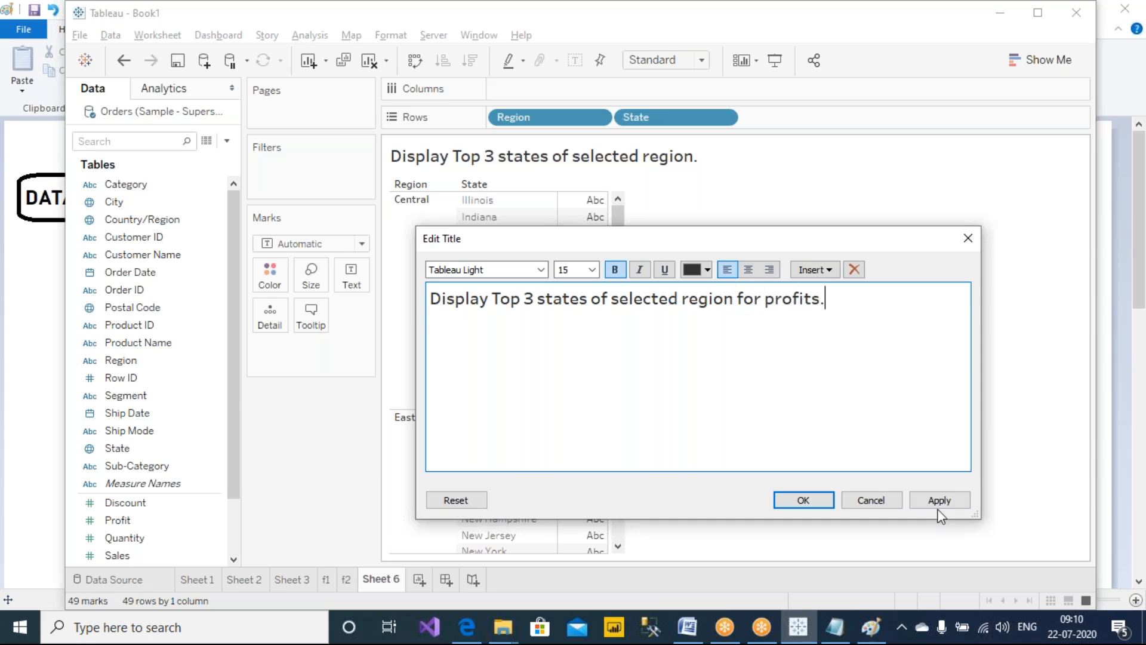
left_click(941, 507)
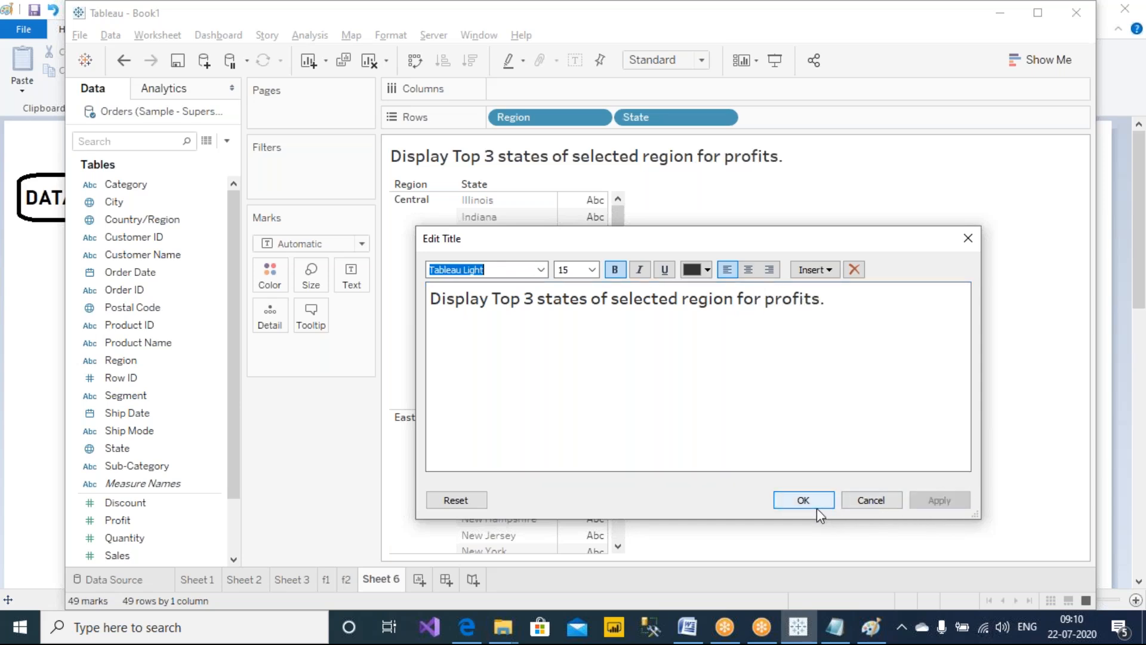
left_click(816, 505)
Show SUM(Profit) as the table values and sort the states by profit descending
left_click_drag(125, 521, 573, 361)
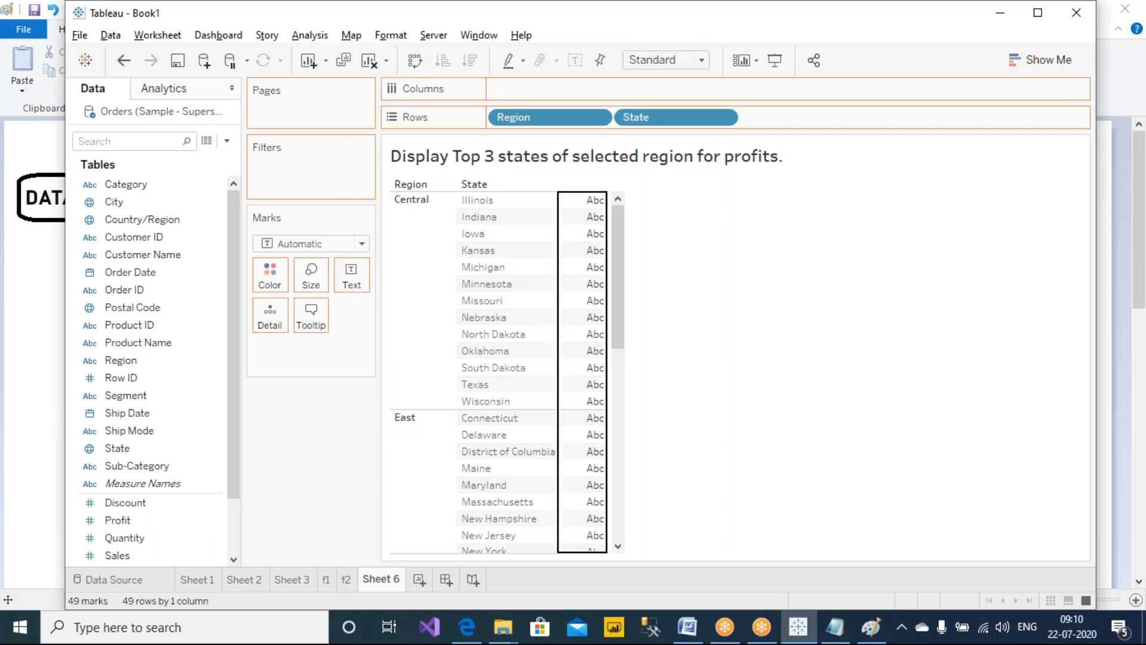
left_click_drag(860, 466, 860, 466)
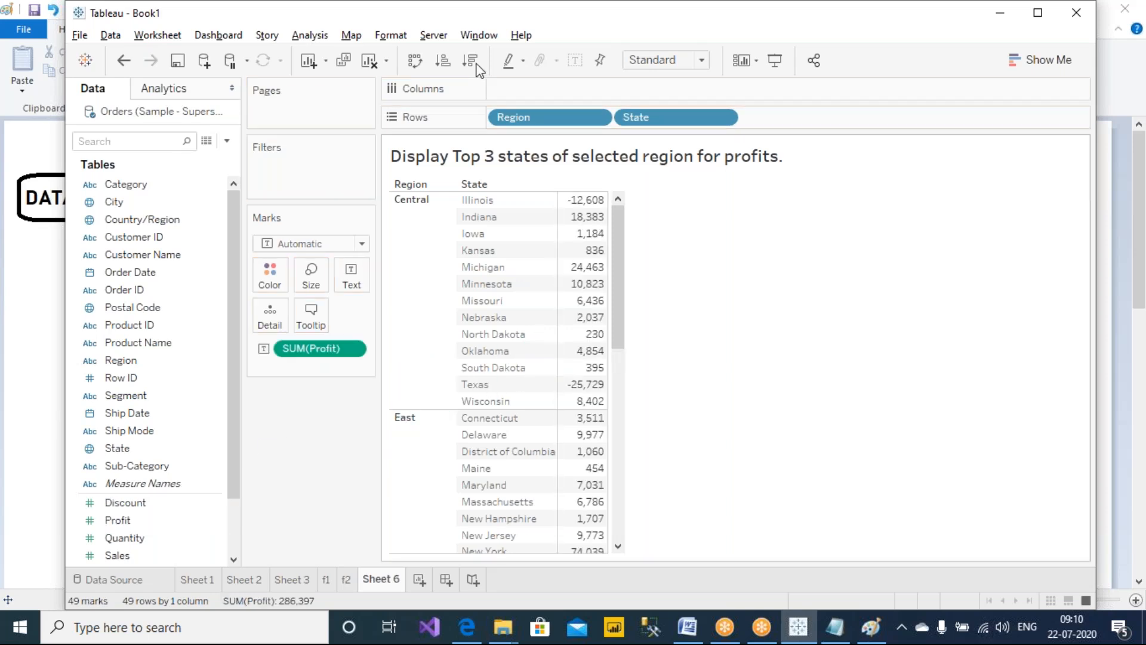
left_click(469, 60)
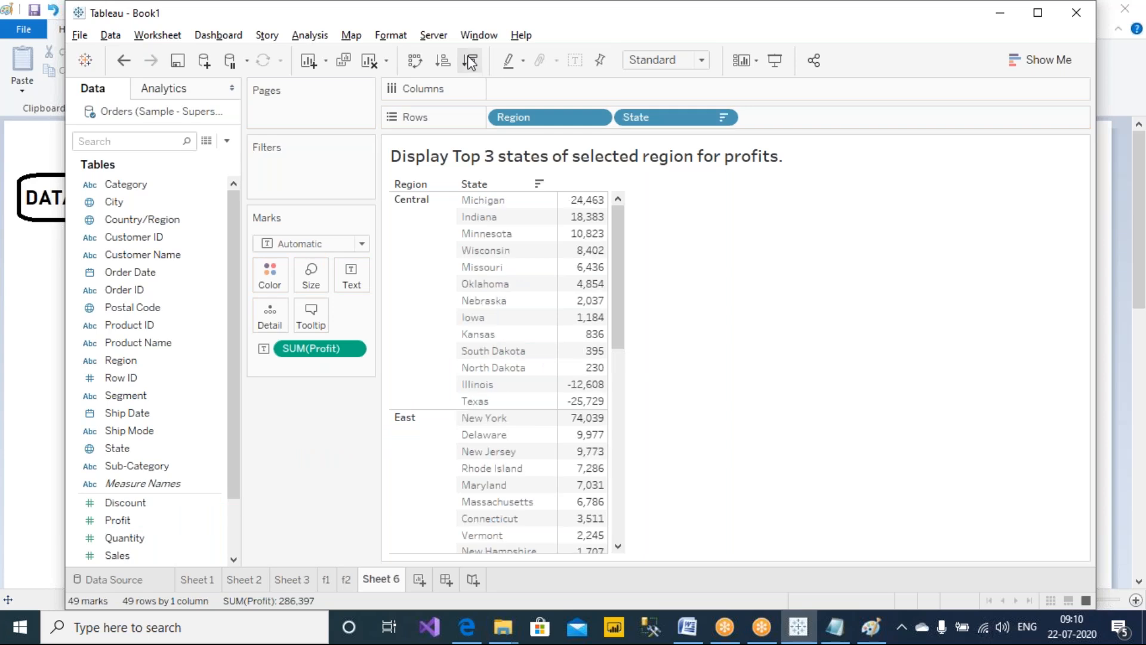
Circle the top three states of the Central and East regions
mouse_move(628, 188)
left_mouse_down()
mouse_move(537, 177)
mouse_move(453, 209)
mouse_move(495, 245)
mouse_move(617, 238)
mouse_move(627, 190)
left_mouse_up()
mouse_move(628, 412)
left_mouse_down()
mouse_move(484, 407)
mouse_move(441, 454)
mouse_move(504, 462)
mouse_move(620, 447)
mouse_move(634, 416)
left_mouse_up()
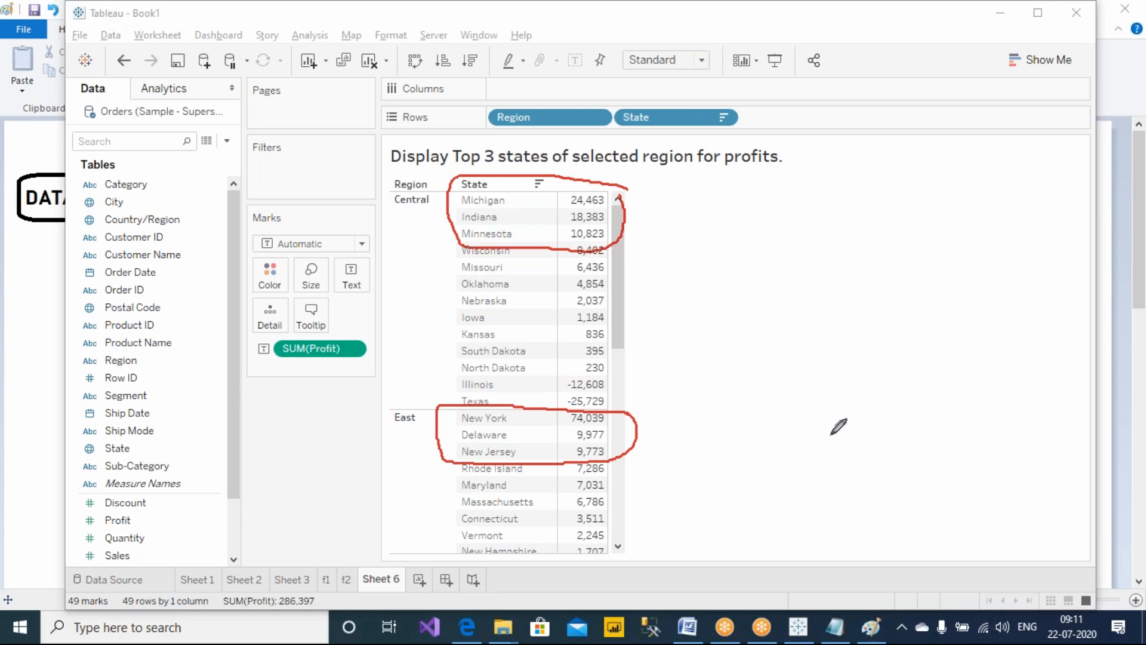
key("Escape")
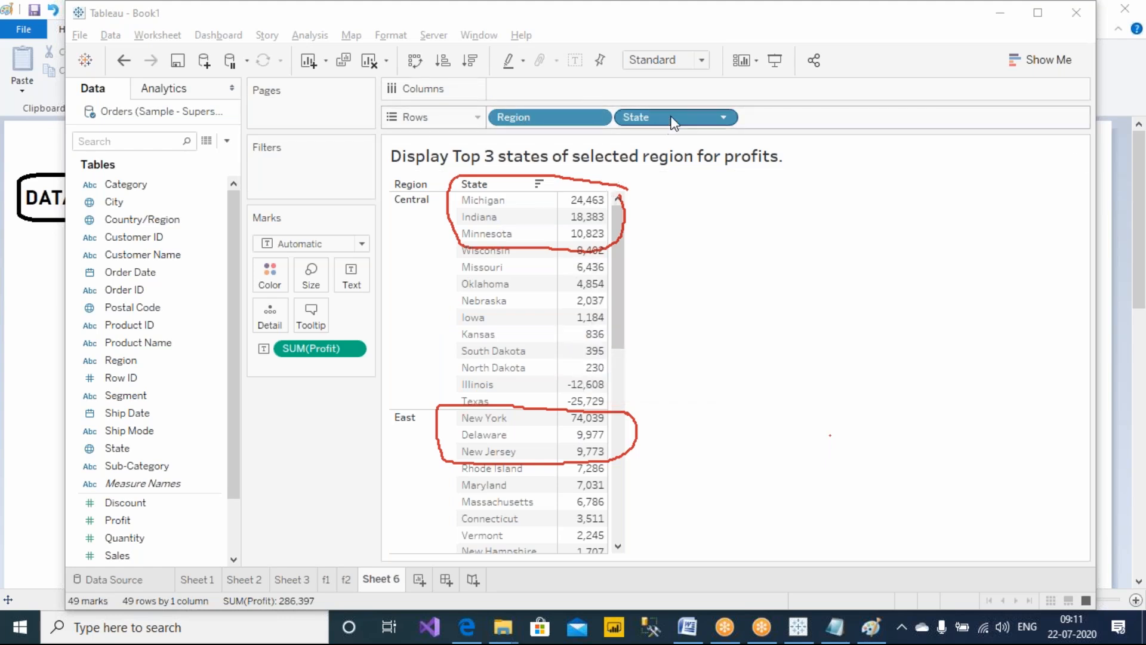
Add State and Region as filters with their filter cards shown
left_click(719, 118)
left_click(735, 153)
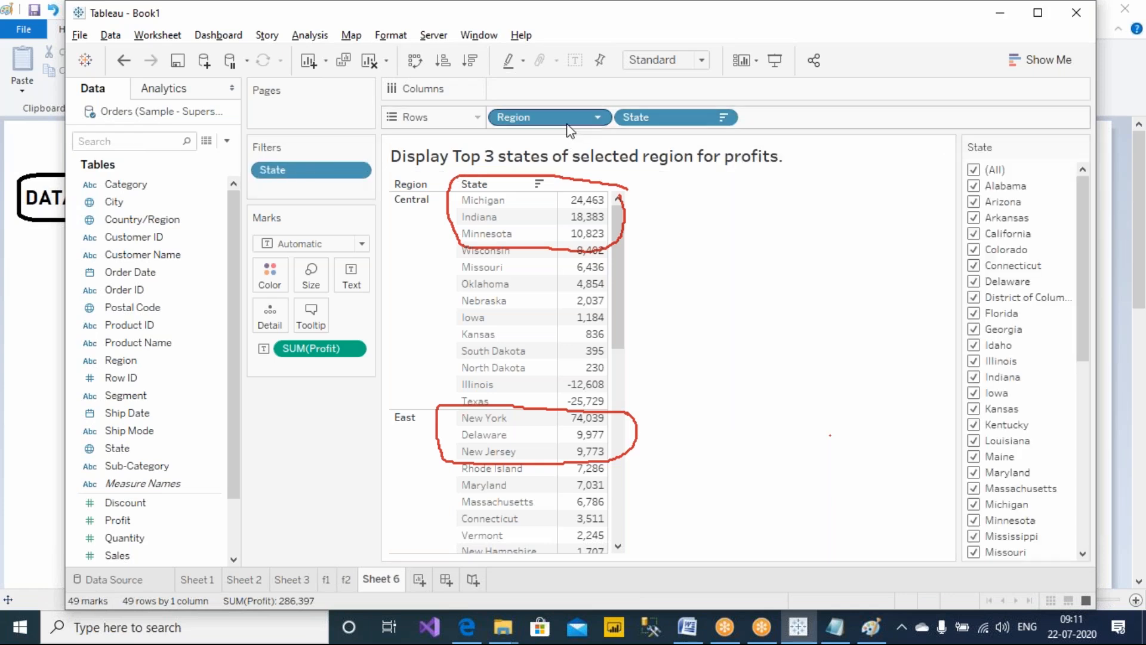
left_click(598, 117)
left_click(627, 157)
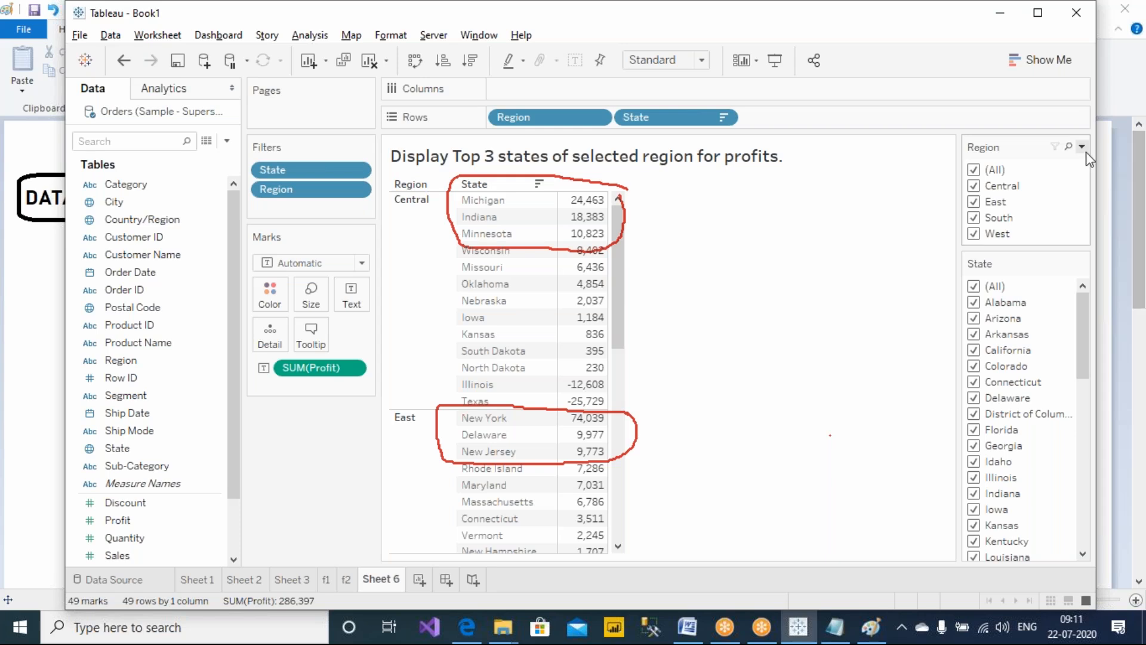
Hide the Region and State filter cards
left_click(1083, 148)
left_click(953, 532)
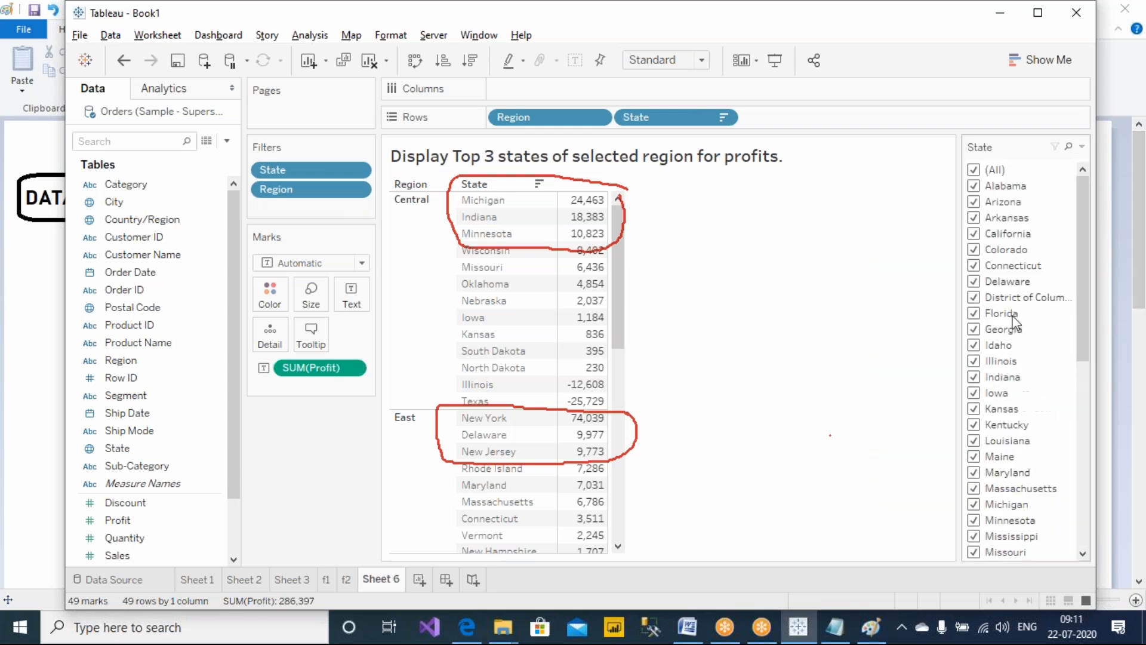
left_click(1082, 146)
left_click(926, 538)
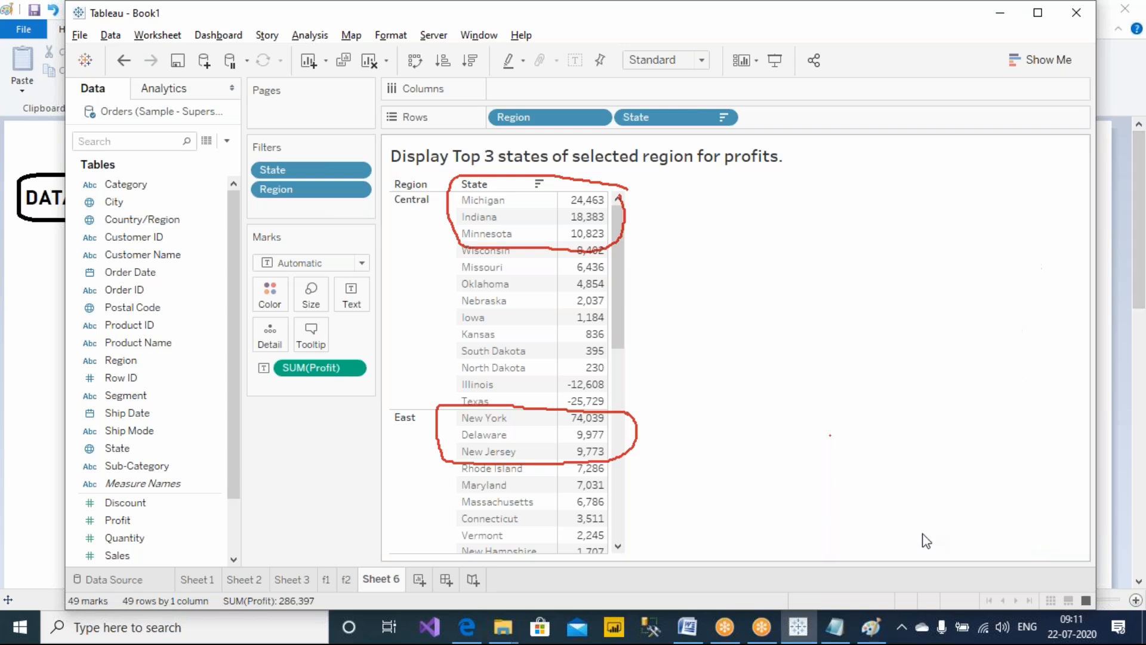
Clear the on-screen annotations
left_click(711, 20)
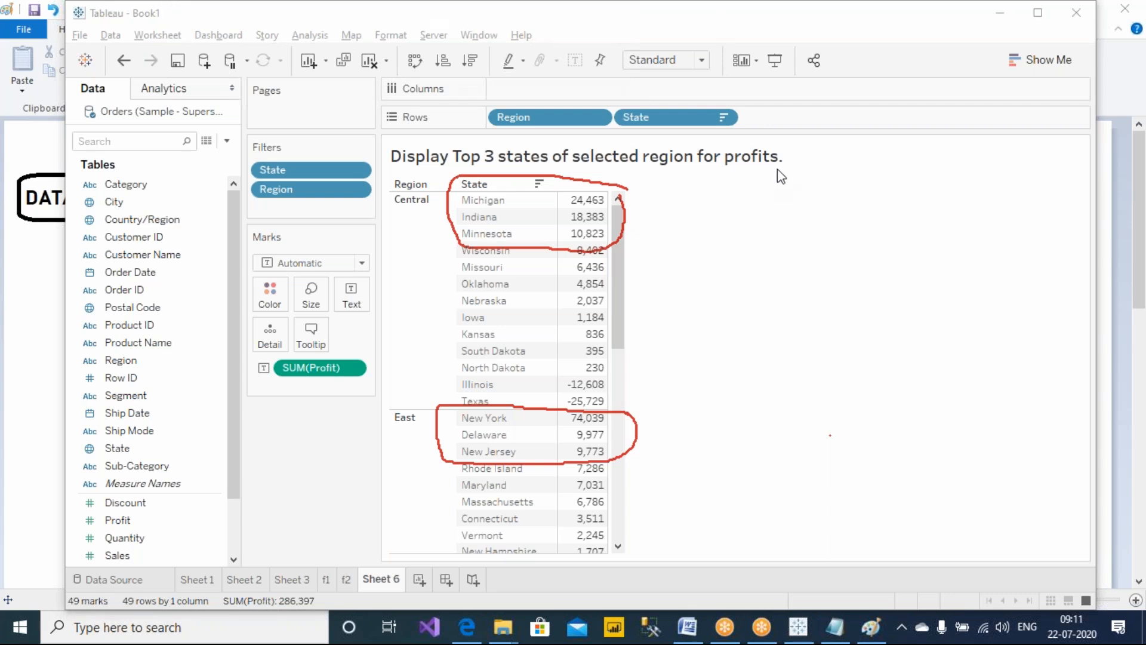
left_click(790, 117)
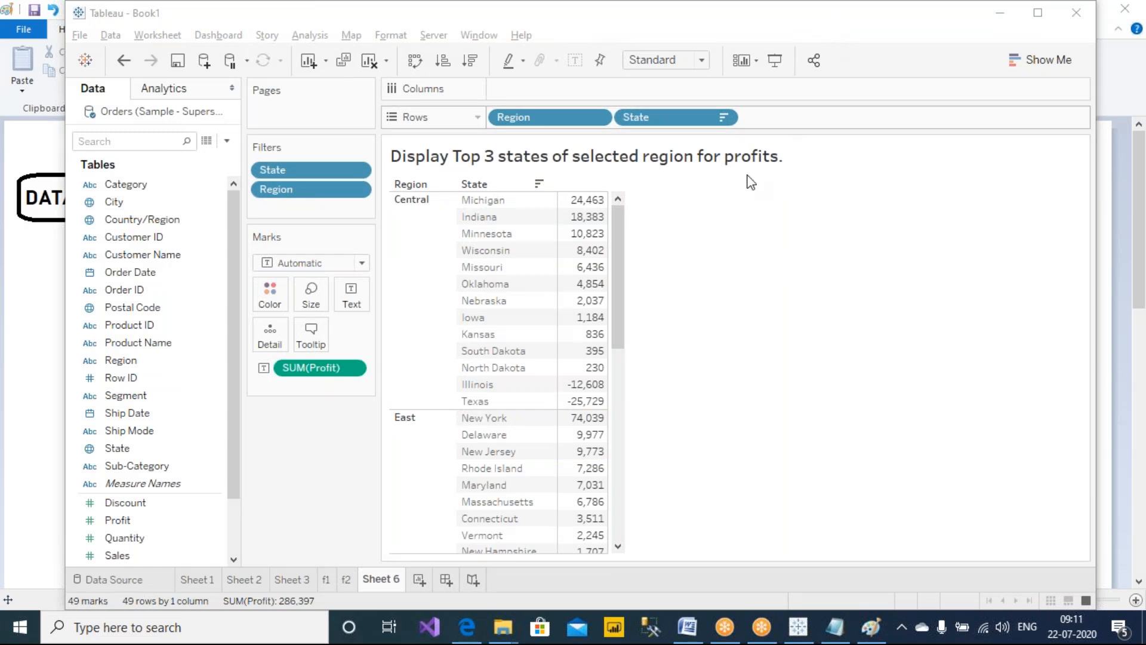
left_click(748, 178)
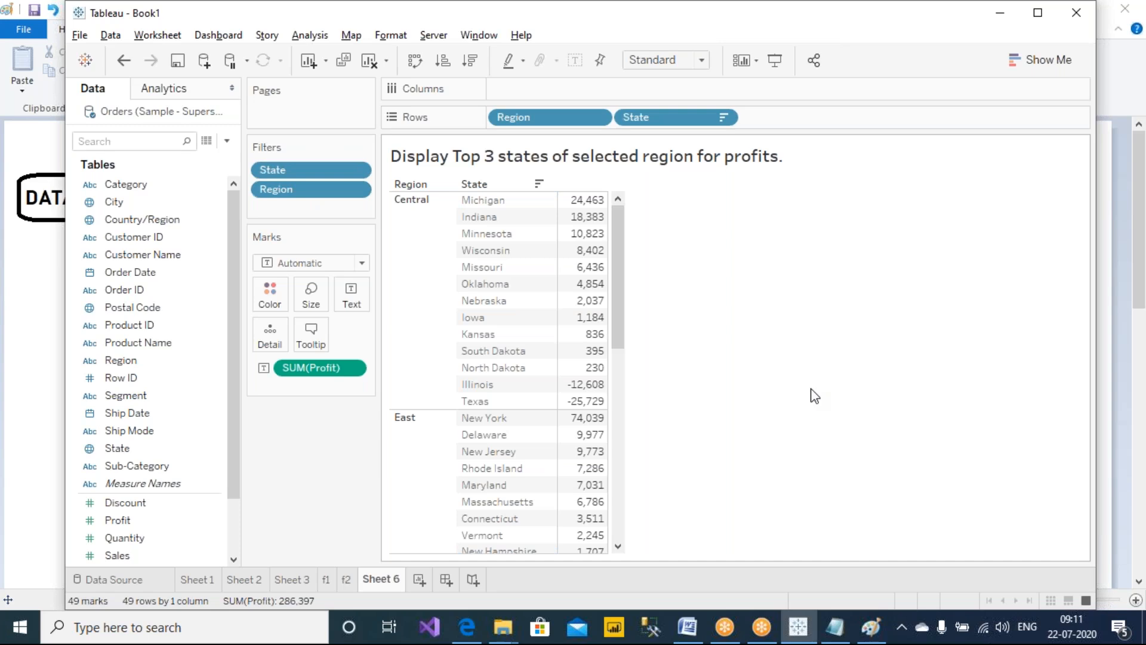
Underline "Top 3 states" in the title, circle "region", and draw an arrow labelled P
left_click(732, 8)
left_click(734, 46)
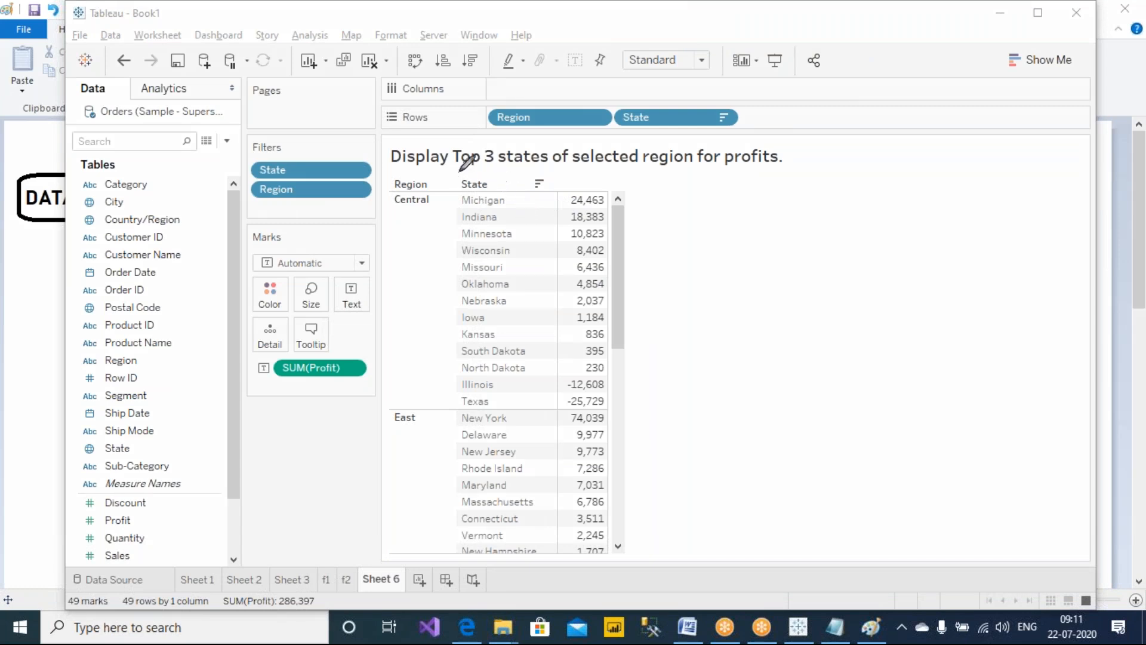
left_click_drag(451, 162, 550, 161)
mouse_move(641, 169)
left_mouse_down()
mouse_move(695, 127)
mouse_move(638, 166)
mouse_move(668, 181)
mouse_move(685, 222)
mouse_move(686, 201)
left_mouse_up()
mouse_move(501, 172)
left_mouse_down()
mouse_move(626, 234)
mouse_move(669, 211)
mouse_move(676, 221)
left_mouse_up()
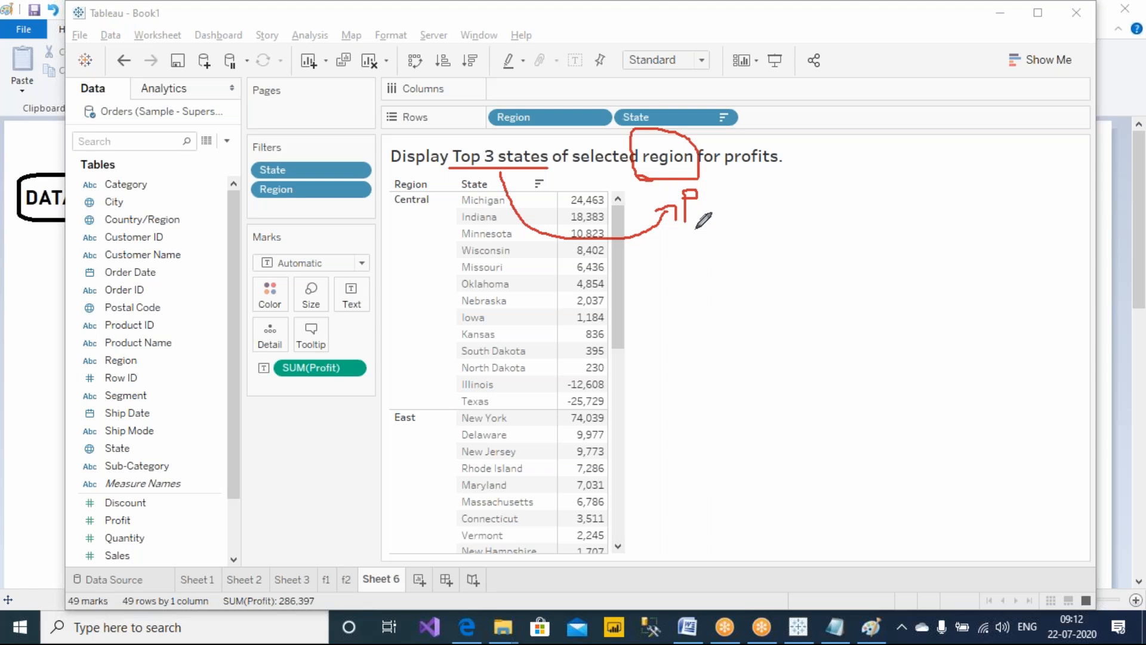
Add the Region filter to context
right_click(304, 191)
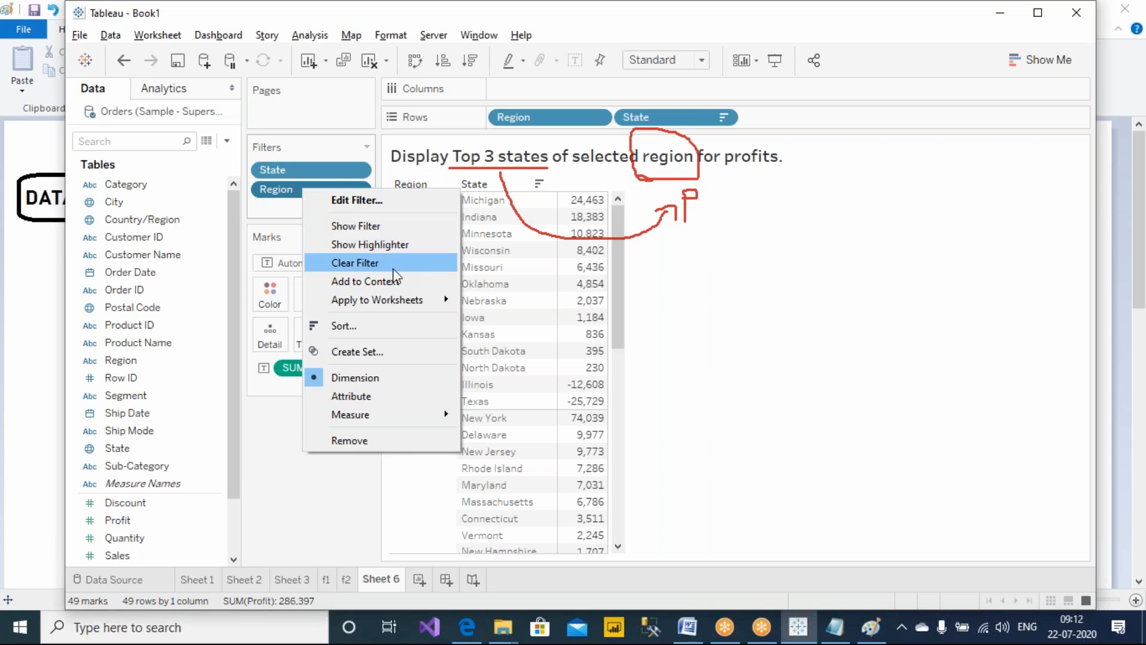
left_click(392, 283)
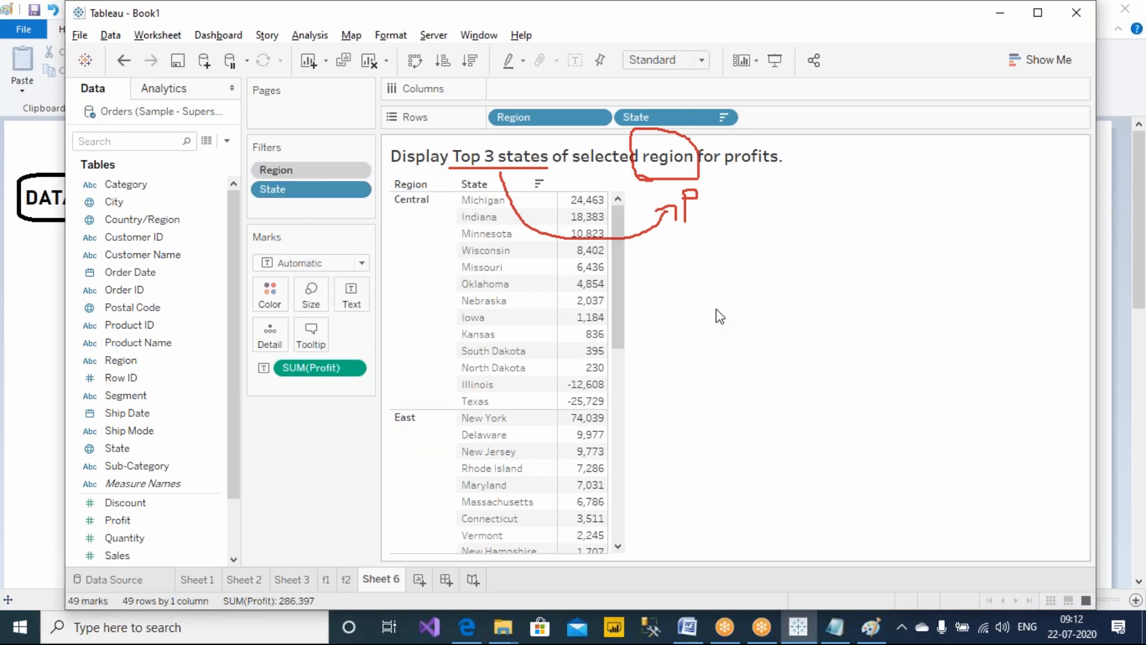
left_click(728, 5)
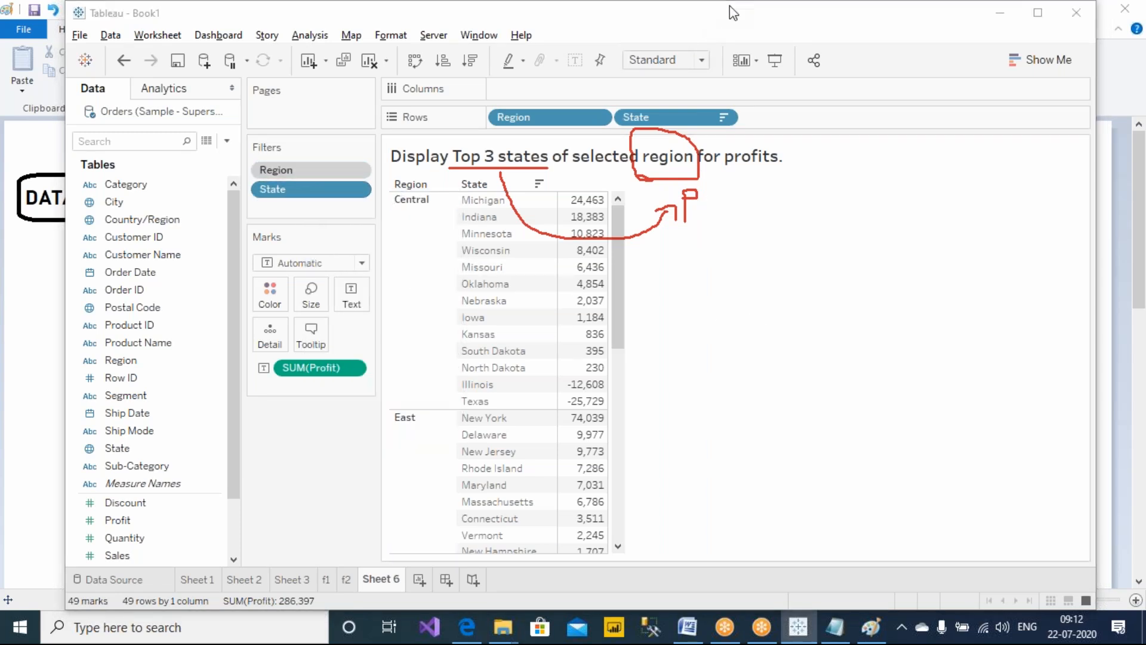
Set the State filter to keep the Top 3 states by sum of Profit
left_click(786, 118)
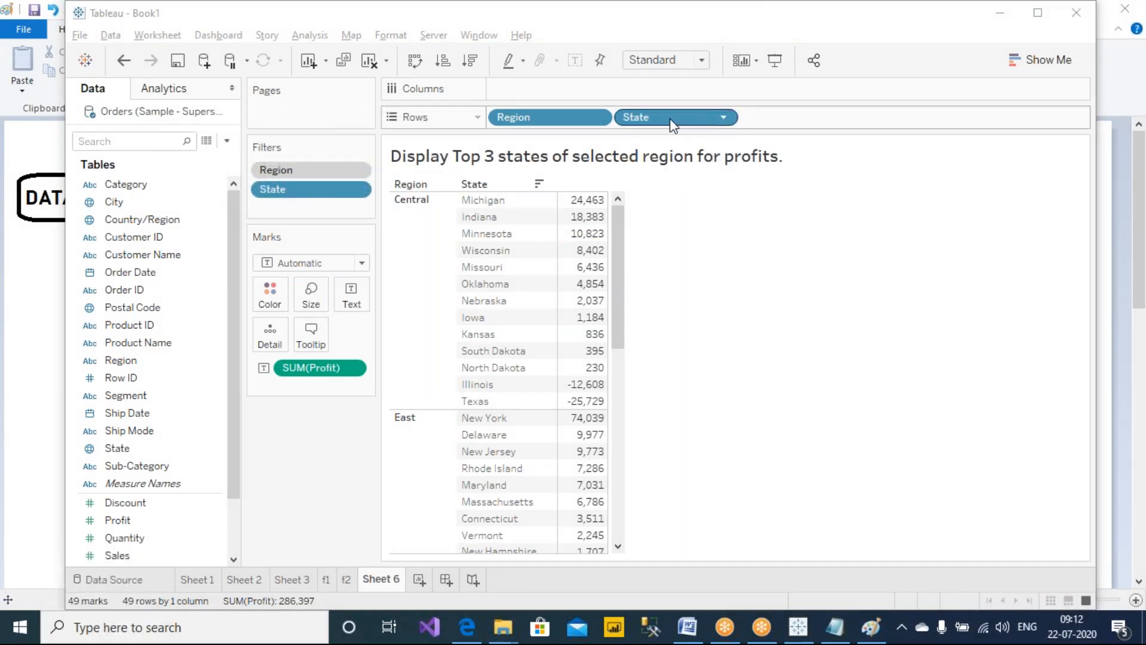
right_click(315, 191)
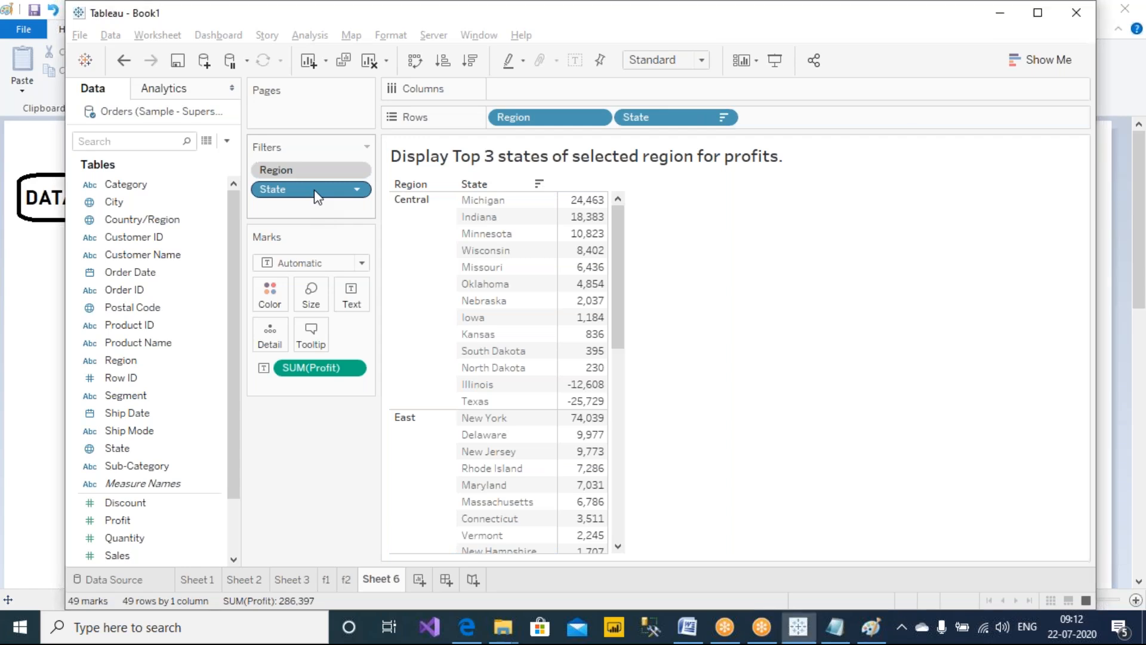
left_click(339, 202)
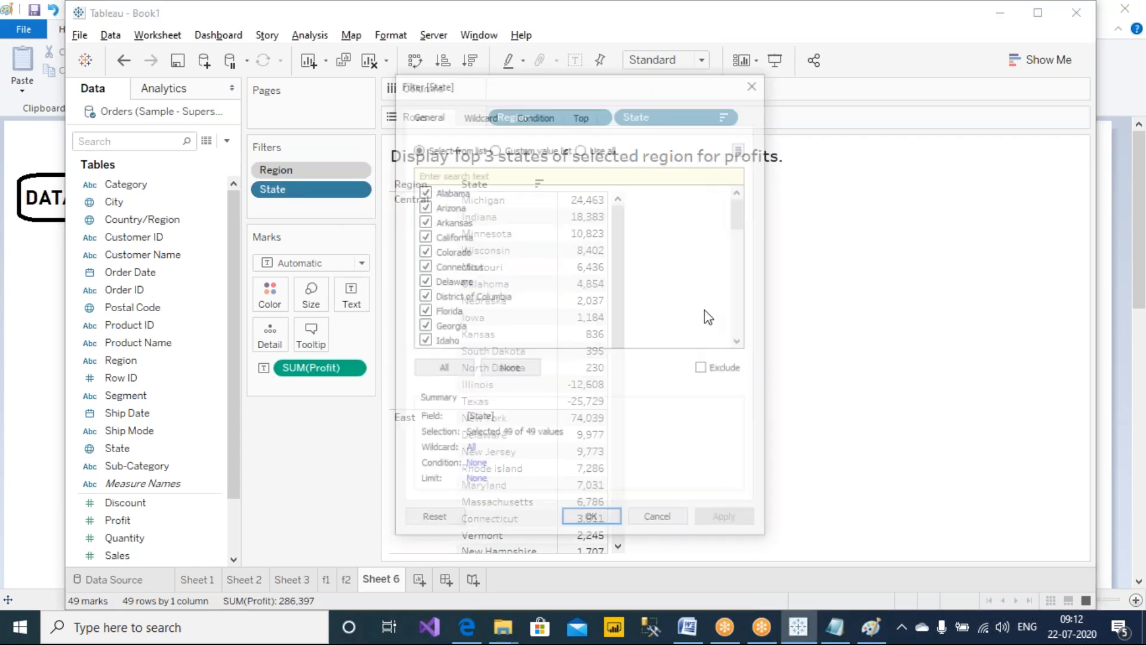
left_click(581, 115)
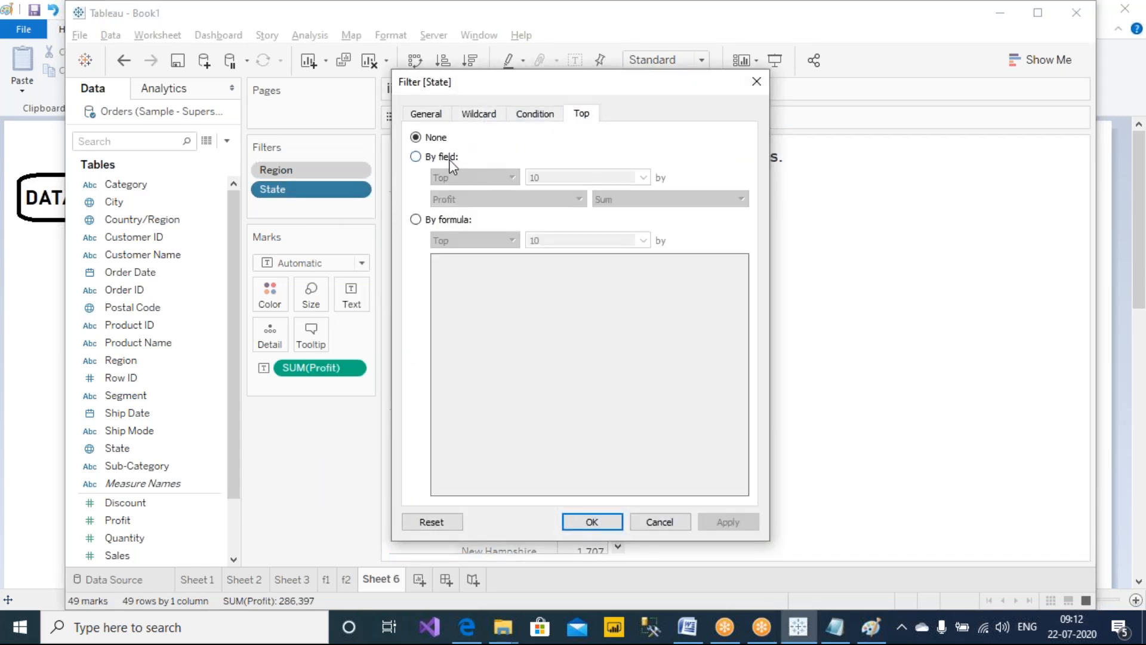
left_click(450, 159)
left_click(588, 178)
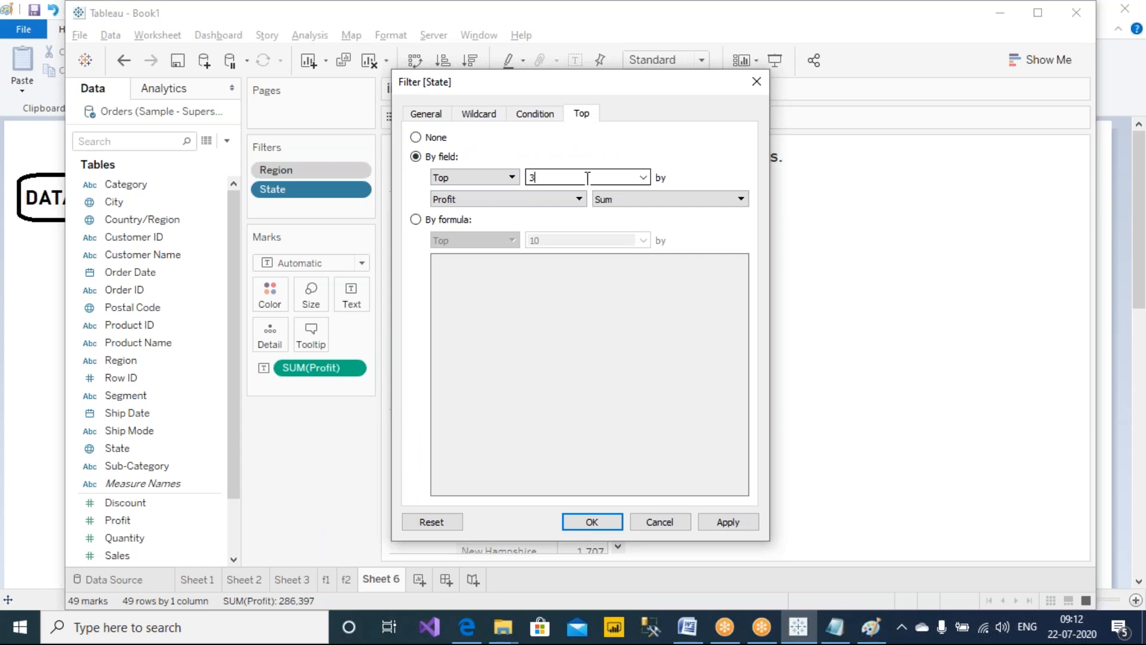
left_click_drag(542, 84, 899, 145)
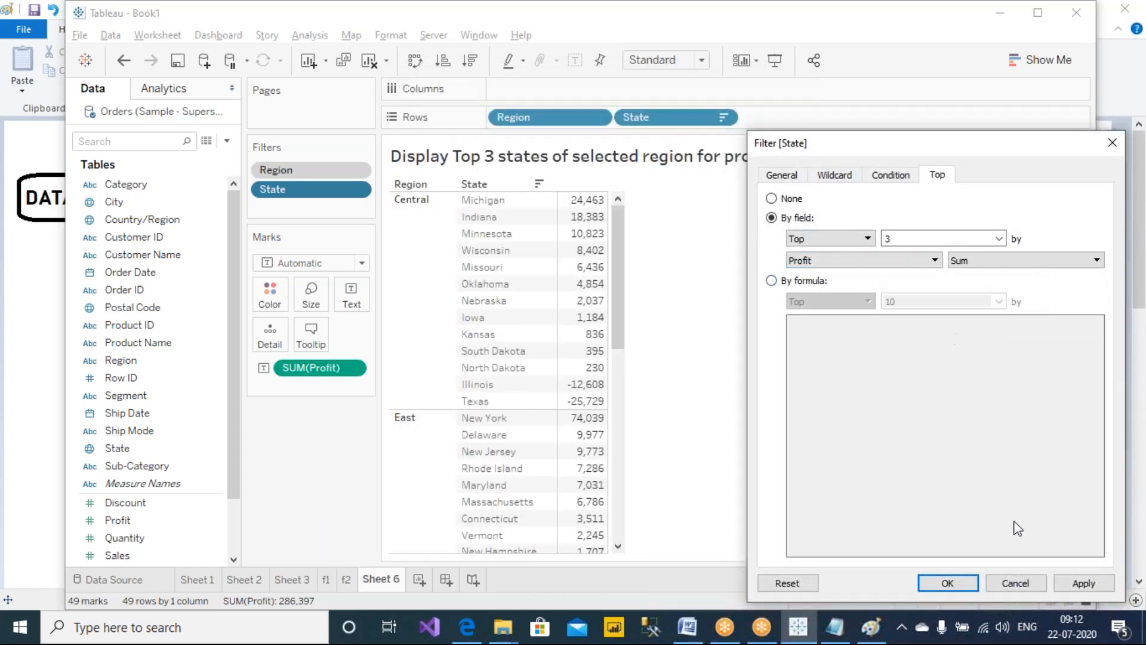
left_click(951, 585)
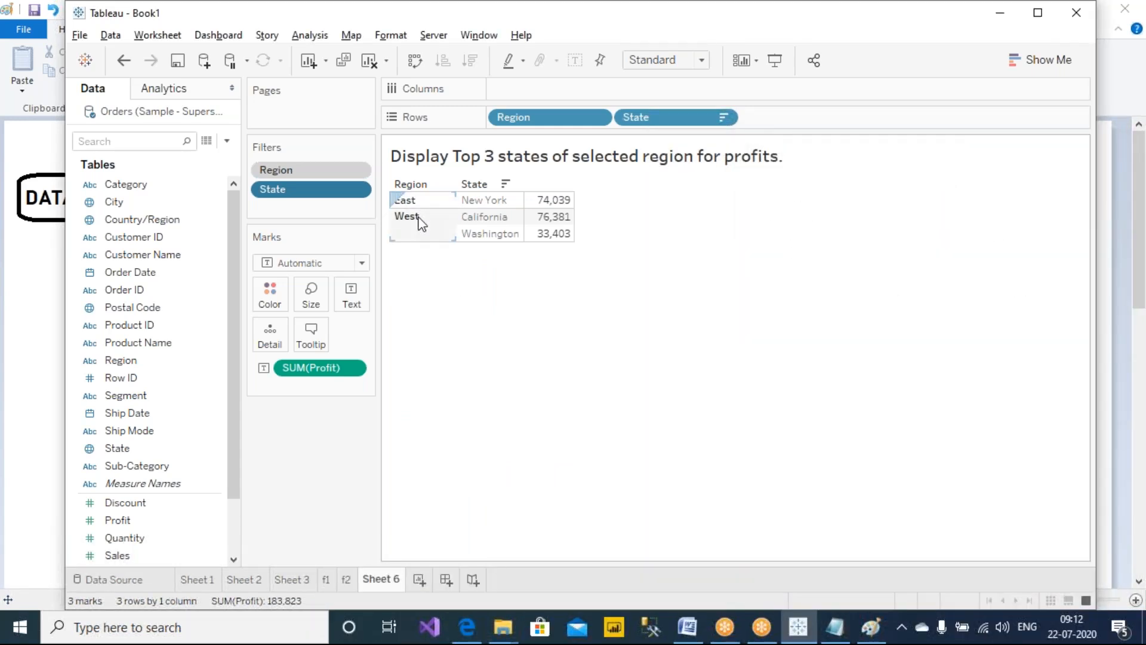
Show the Region filter card and select only Central in it
right_click(322, 173)
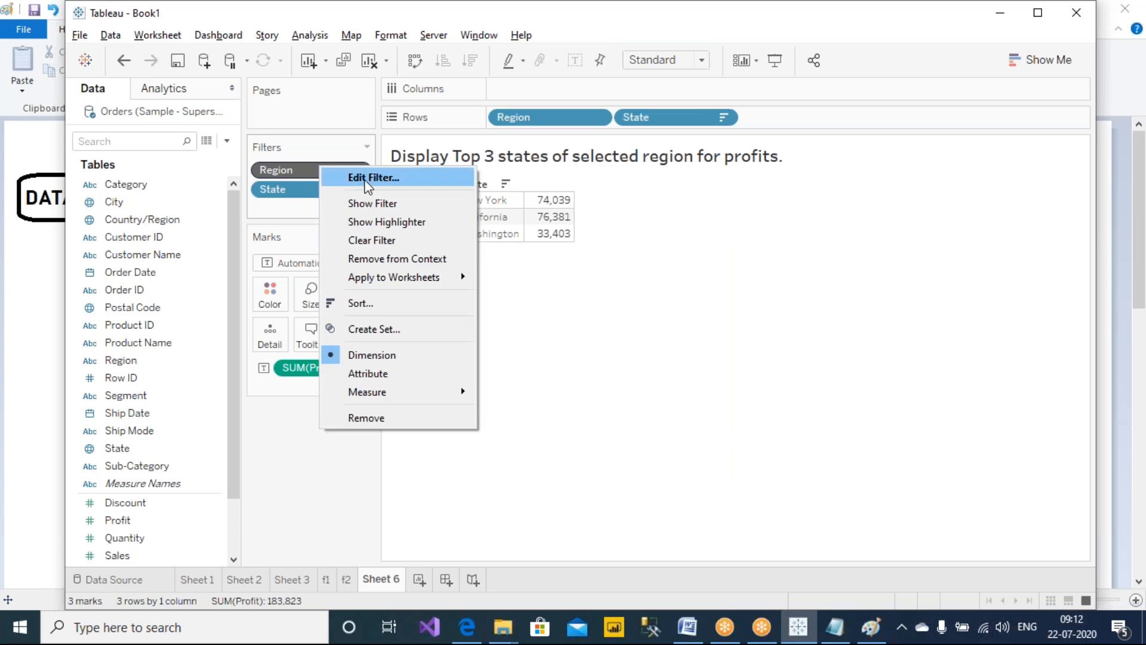
left_click(386, 201)
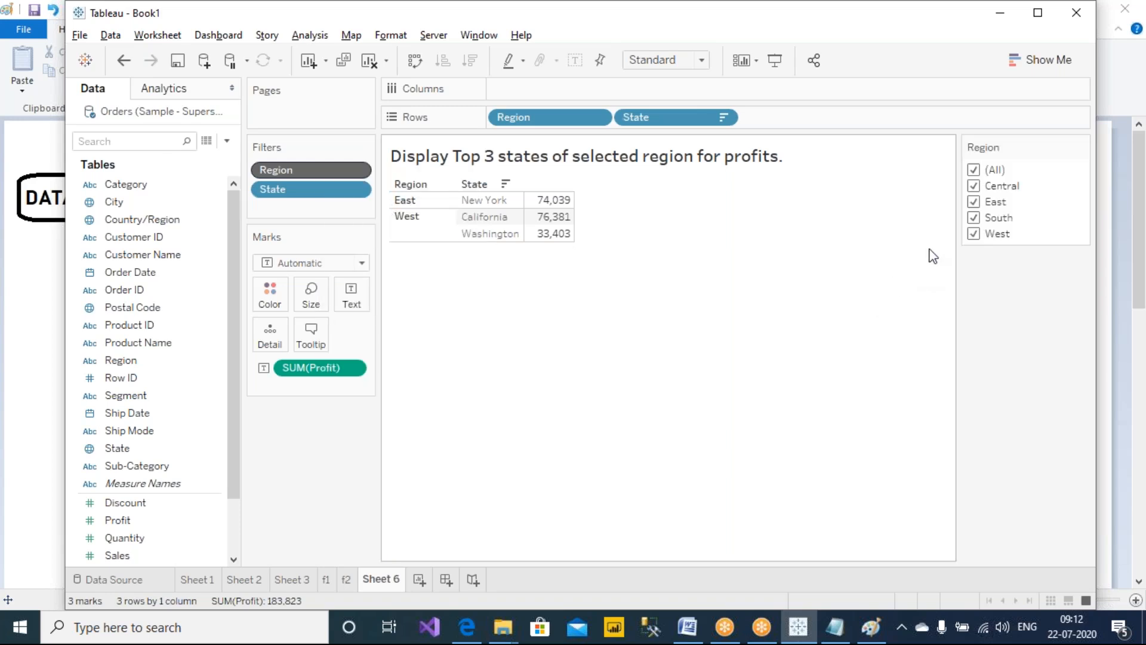
left_click(973, 169)
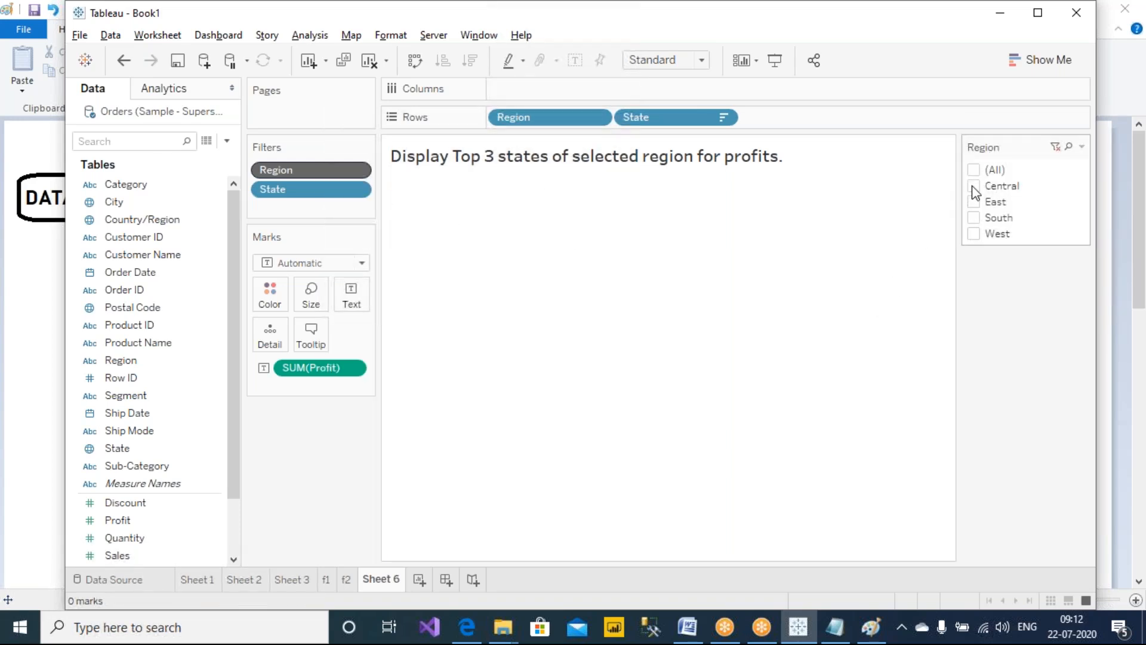
left_click(973, 186)
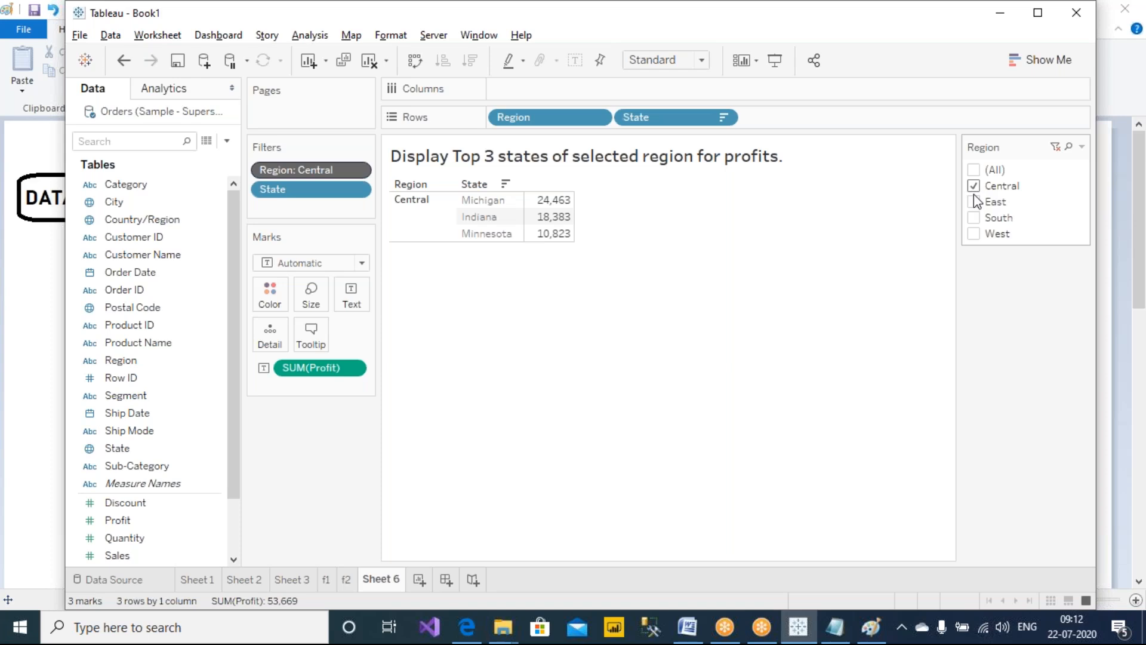
Step through the Region filter choices East and South, ending with South and West selected together
left_click(973, 186)
left_click(973, 202)
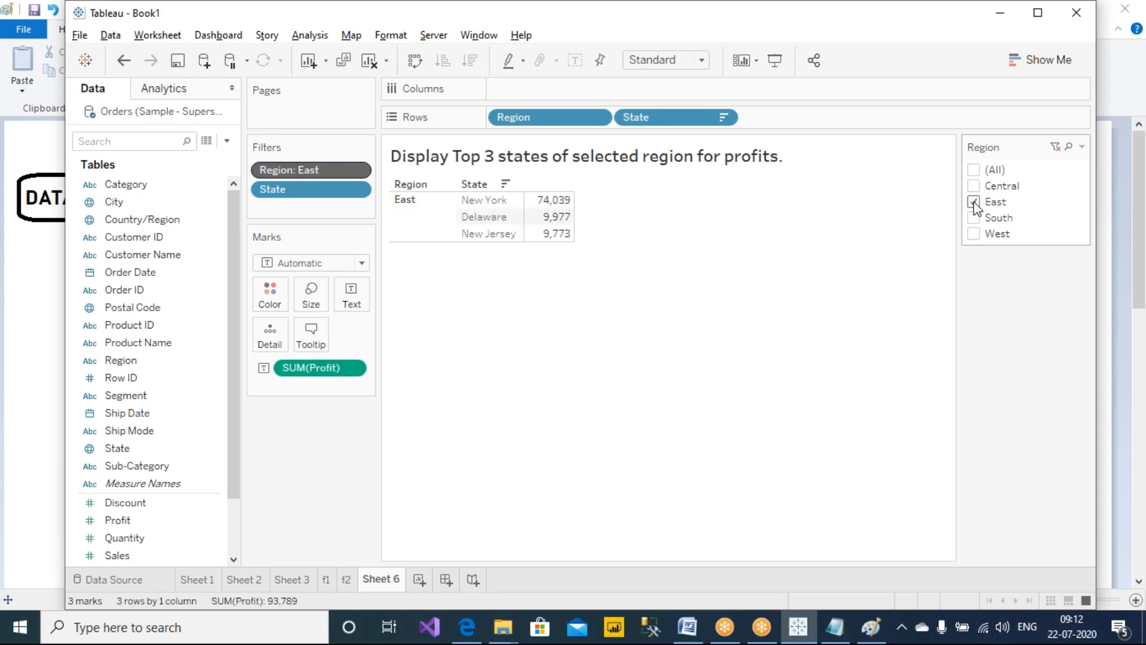
left_click(973, 202)
left_click(974, 217)
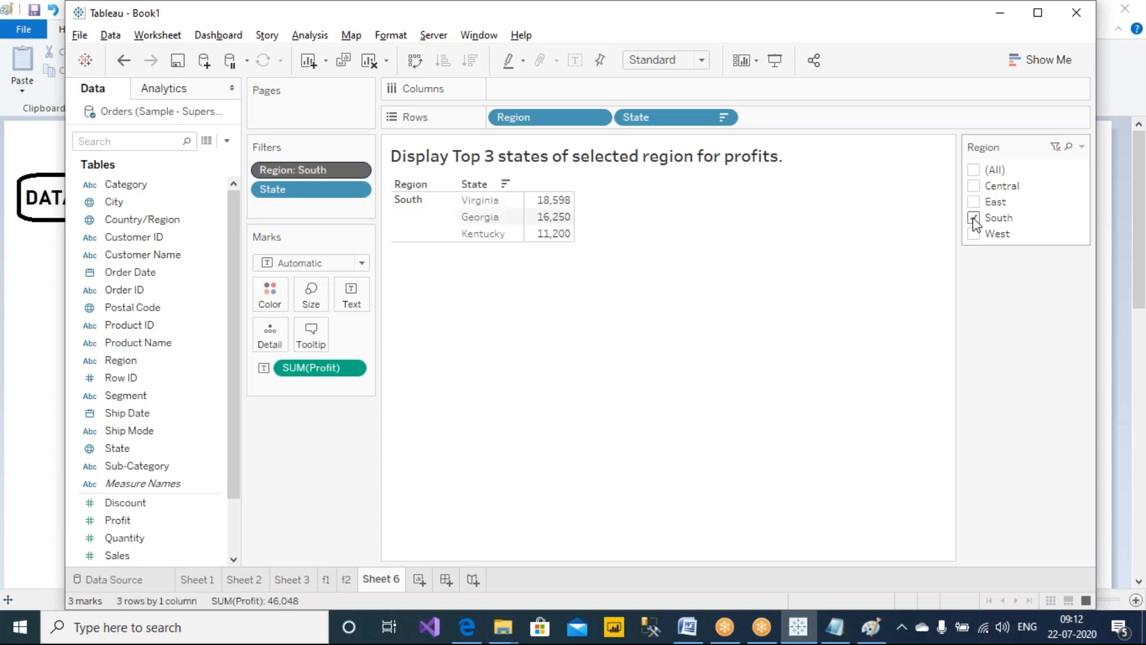
left_click(974, 234)
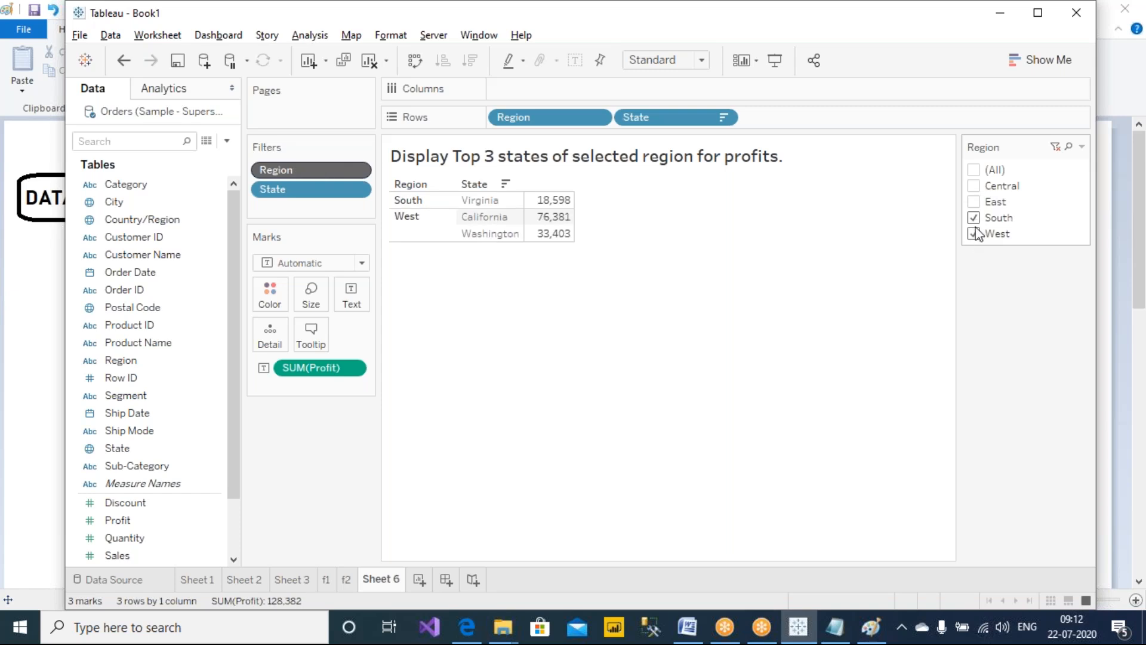
Draw an annotation box with crossing lines and arrows pointing to the Region filter and the state rows
left_click(729, 12)
left_click(733, 46)
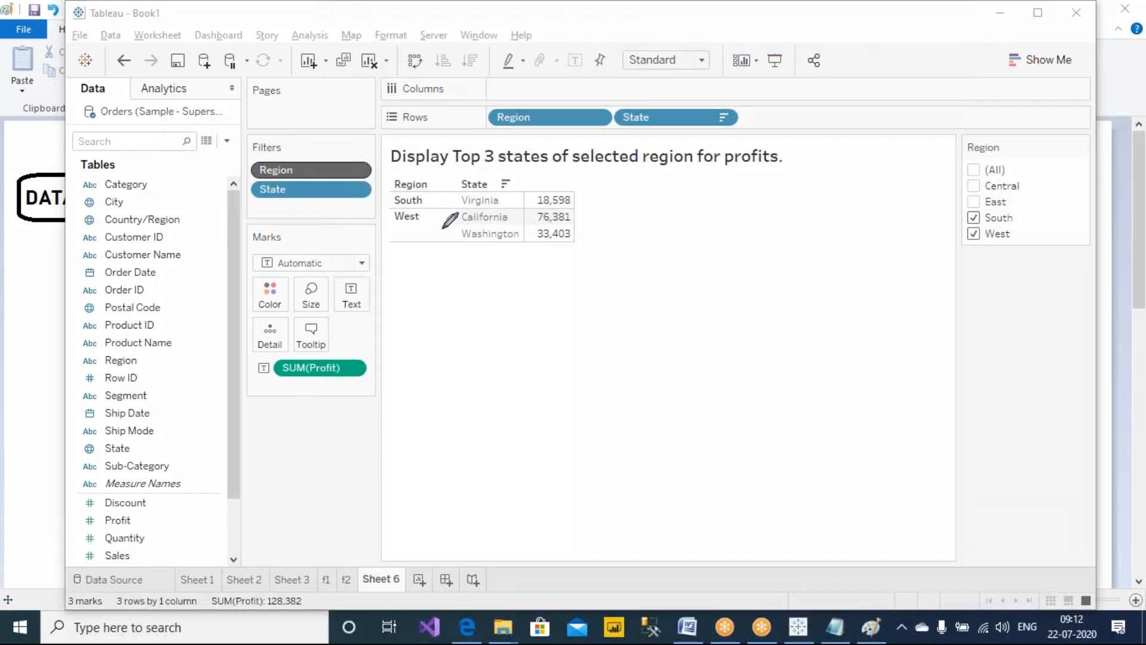
mouse_move(752, 315)
left_mouse_down()
mouse_move(922, 438)
mouse_move(794, 315)
mouse_move(716, 316)
left_mouse_up()
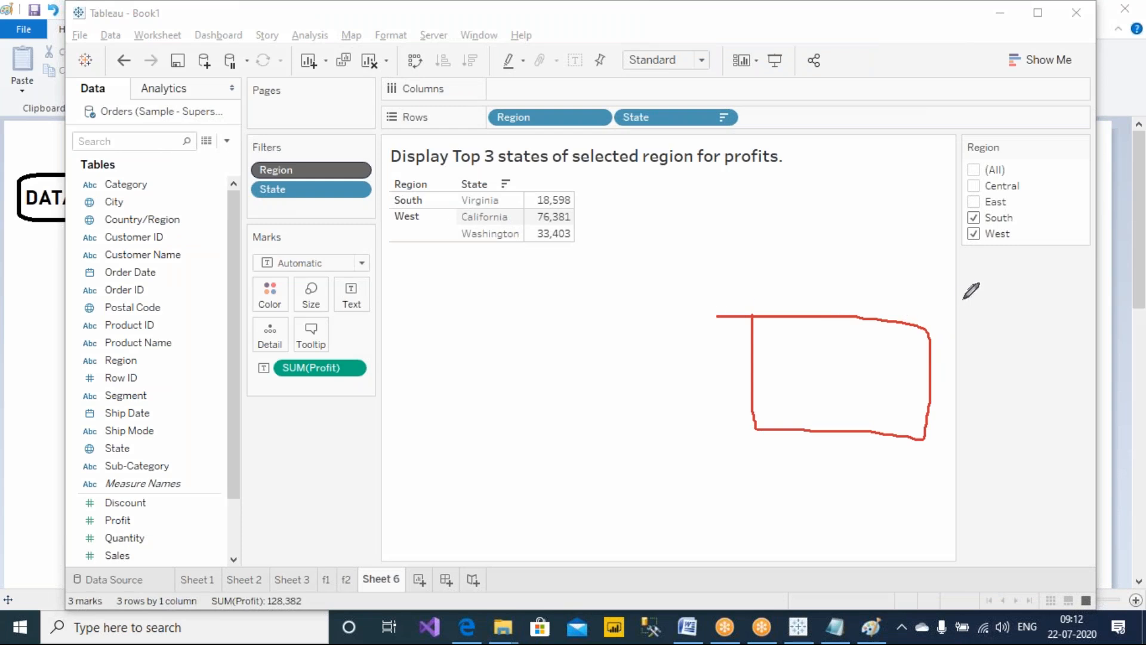
left_click_drag(1017, 222, 932, 344)
mouse_move(998, 250)
left_mouse_down()
mouse_move(946, 377)
mouse_move(931, 385)
left_mouse_up()
left_click_drag(753, 348, 911, 356)
mouse_move(770, 375)
left_mouse_down()
mouse_move(903, 377)
mouse_move(929, 412)
left_mouse_up()
mouse_move(876, 298)
left_mouse_down()
mouse_move(875, 335)
mouse_move(908, 374)
mouse_move(872, 290)
mouse_move(878, 299)
mouse_move(697, 244)
mouse_move(486, 257)
mouse_move(524, 271)
left_mouse_up()
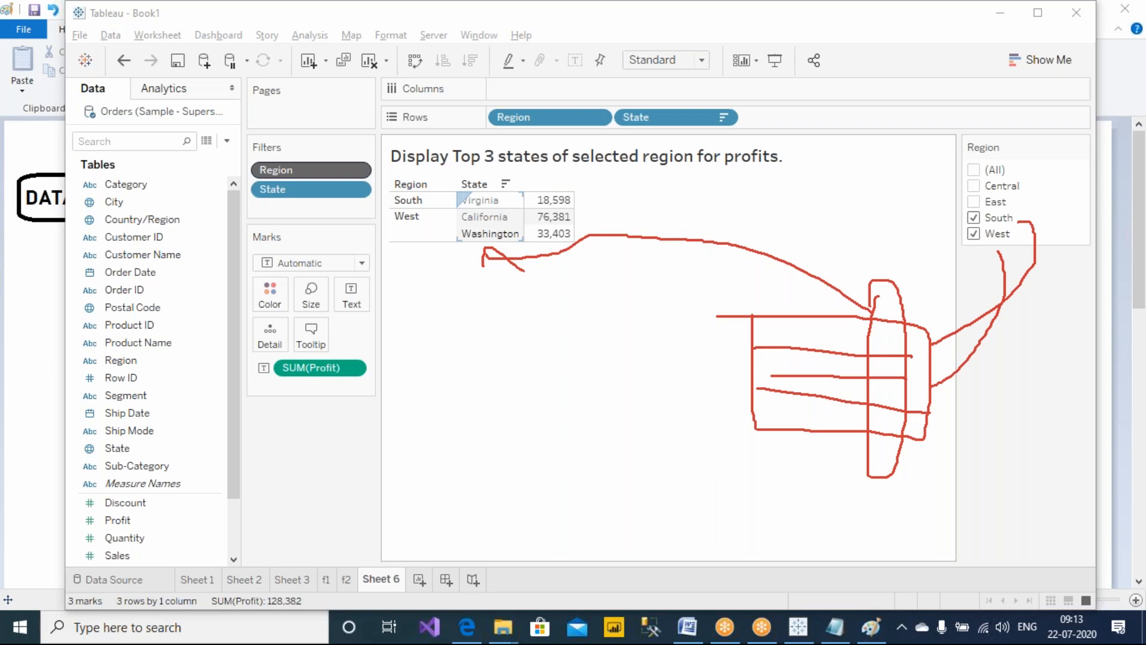
Clear the on-screen annotations
left_click(227, 140)
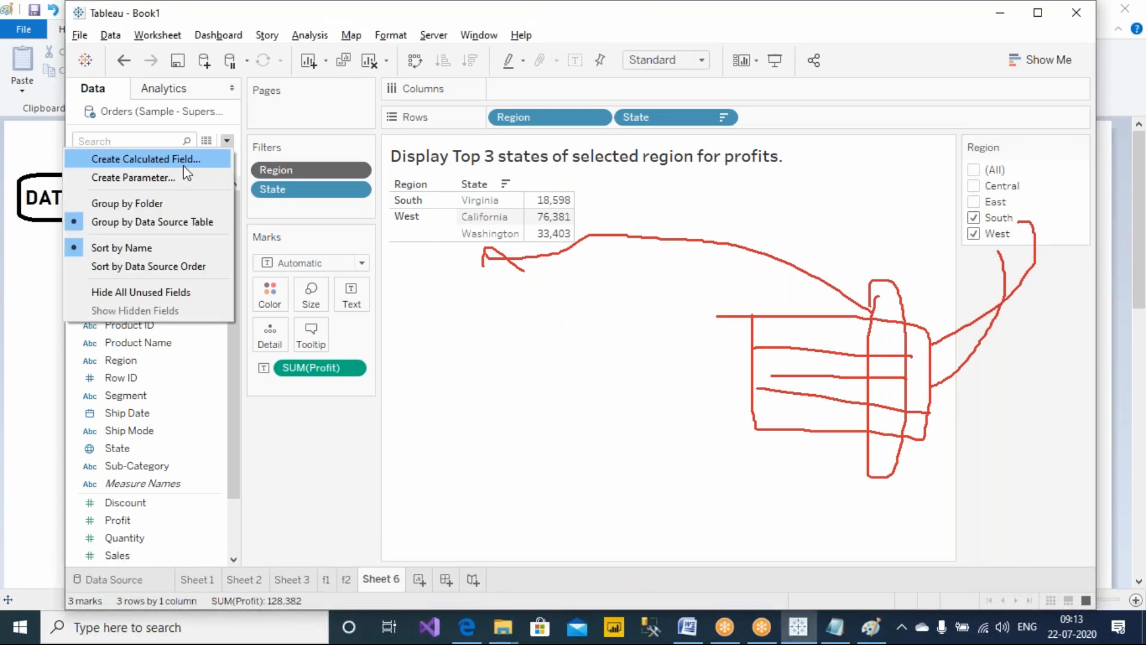
left_click(637, 446)
left_click(725, 10)
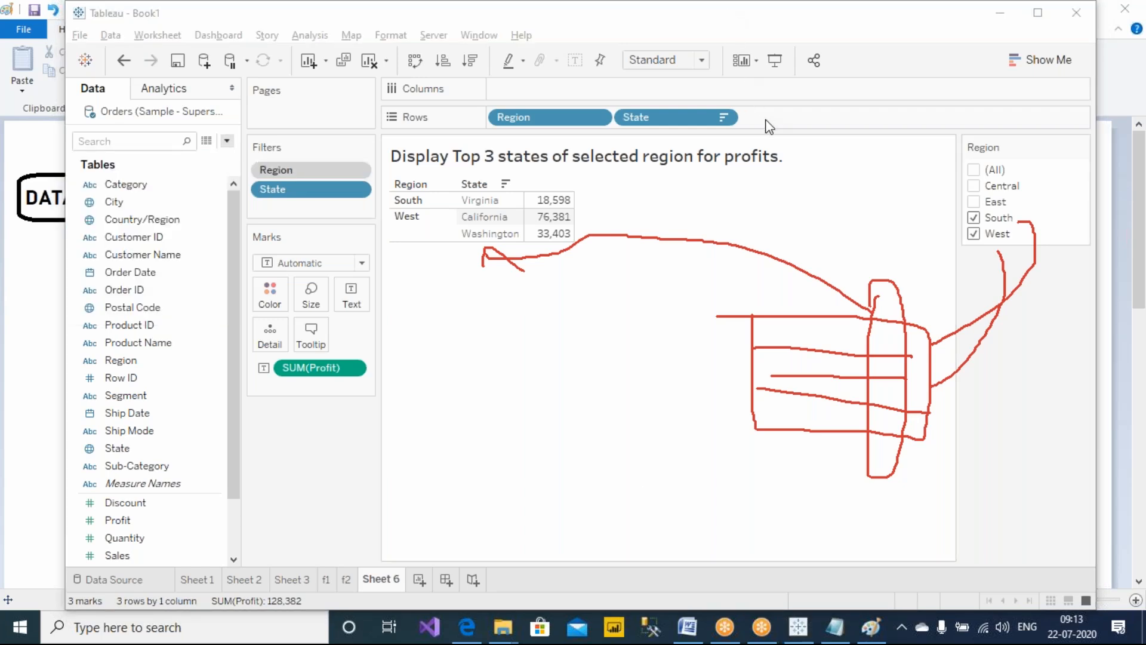
left_click(767, 122)
Deselect South so the Region filter keeps West only
left_click(973, 221)
left_click(973, 218)
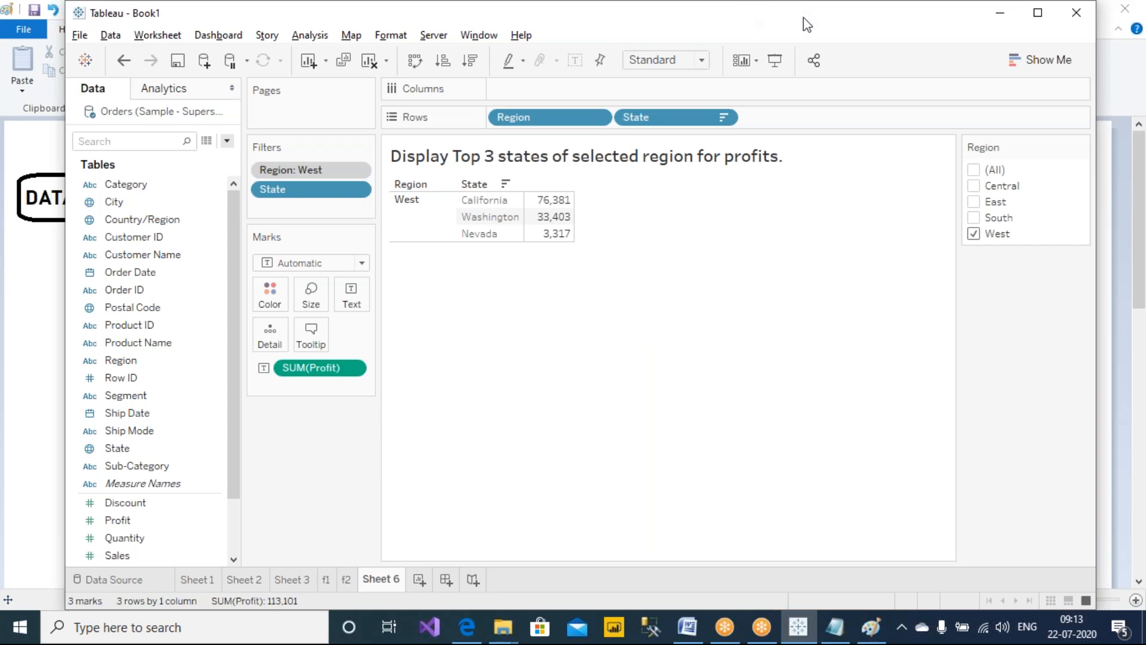
left_click(791, 35)
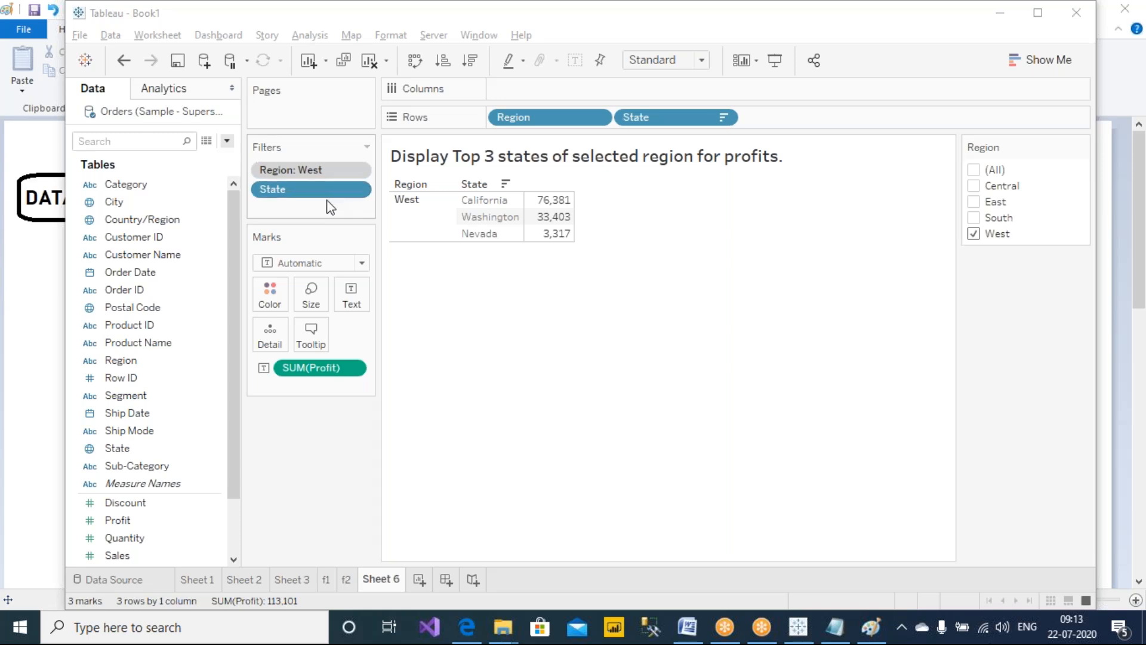
mouse_move(547, 201)
left_click(735, 374)
Draw a circled 1 labelled CF and a circled 1 labelled IF below the table
left_click(745, 40)
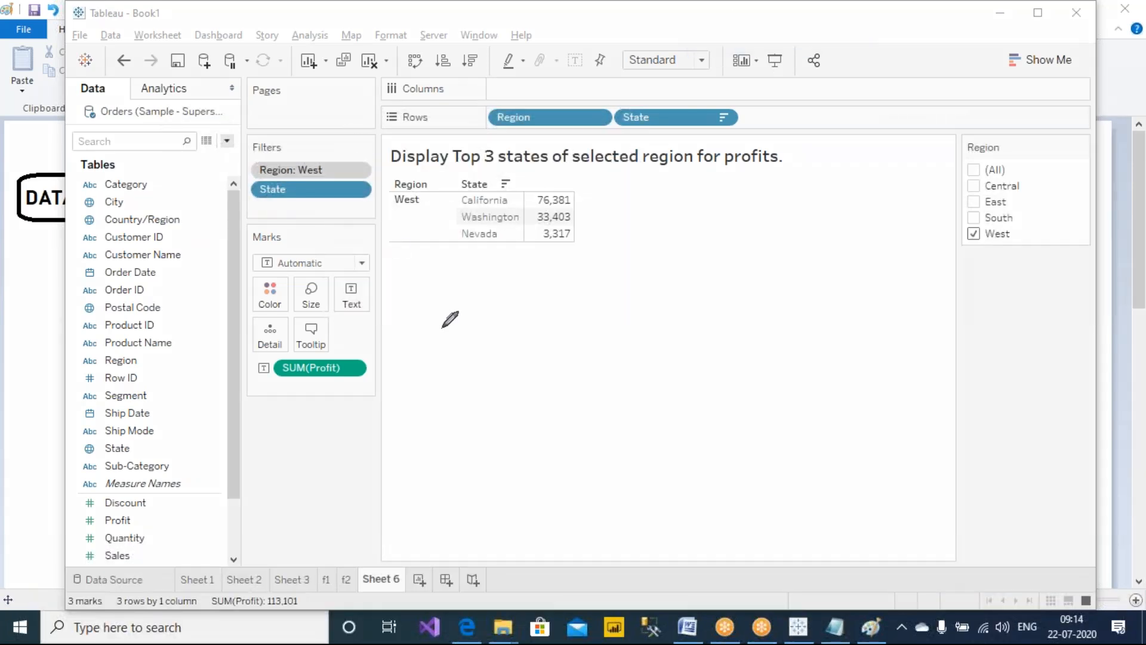
mouse_move(460, 285)
left_mouse_down()
mouse_move(461, 317)
mouse_move(495, 346)
mouse_move(495, 290)
mouse_move(547, 322)
left_mouse_up()
mouse_move(562, 306)
left_mouse_down()
mouse_move(553, 297)
mouse_move(569, 285)
left_mouse_up()
left_click_drag(573, 304, 556, 305)
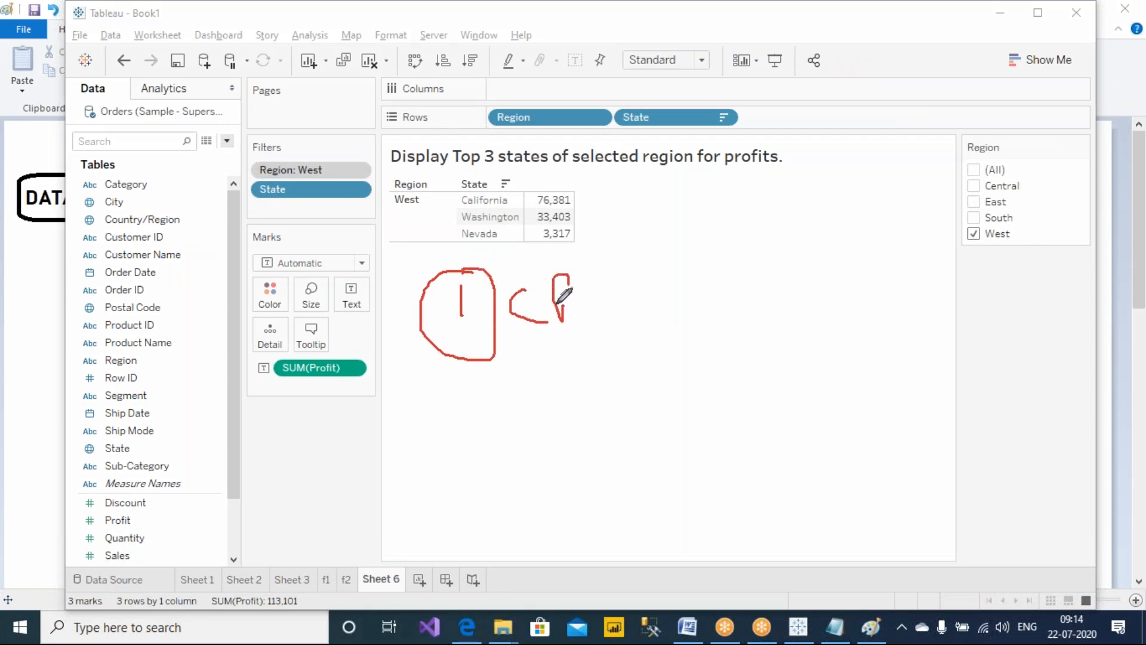
left_click_drag(490, 382, 490, 427)
mouse_move(507, 379)
left_mouse_down()
mouse_move(545, 427)
mouse_move(572, 430)
mouse_move(602, 393)
left_mouse_up()
left_click_drag(573, 415, 598, 414)
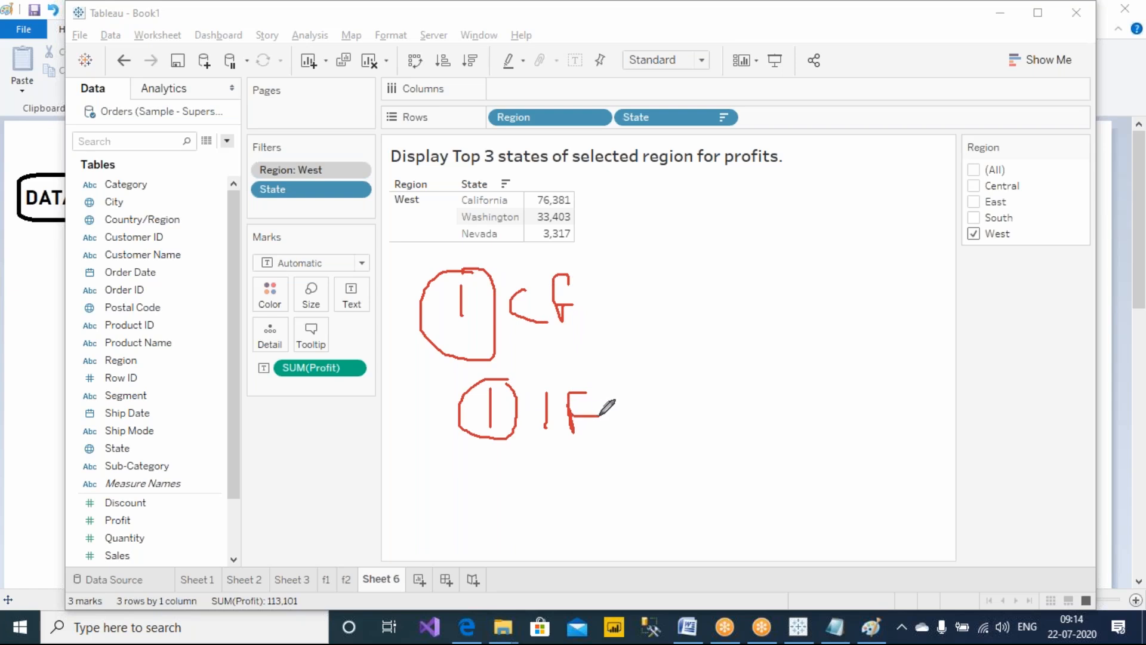
Write L.F beside the Region and State filter cards
mouse_move(335, 197)
left_mouse_down()
mouse_move(348, 229)
mouse_move(369, 223)
mouse_move(389, 242)
mouse_move(403, 219)
left_mouse_up()
mouse_move(341, 168)
left_mouse_down()
mouse_move(350, 133)
mouse_move(397, 99)
left_mouse_up()
left_click_drag(383, 111, 396, 111)
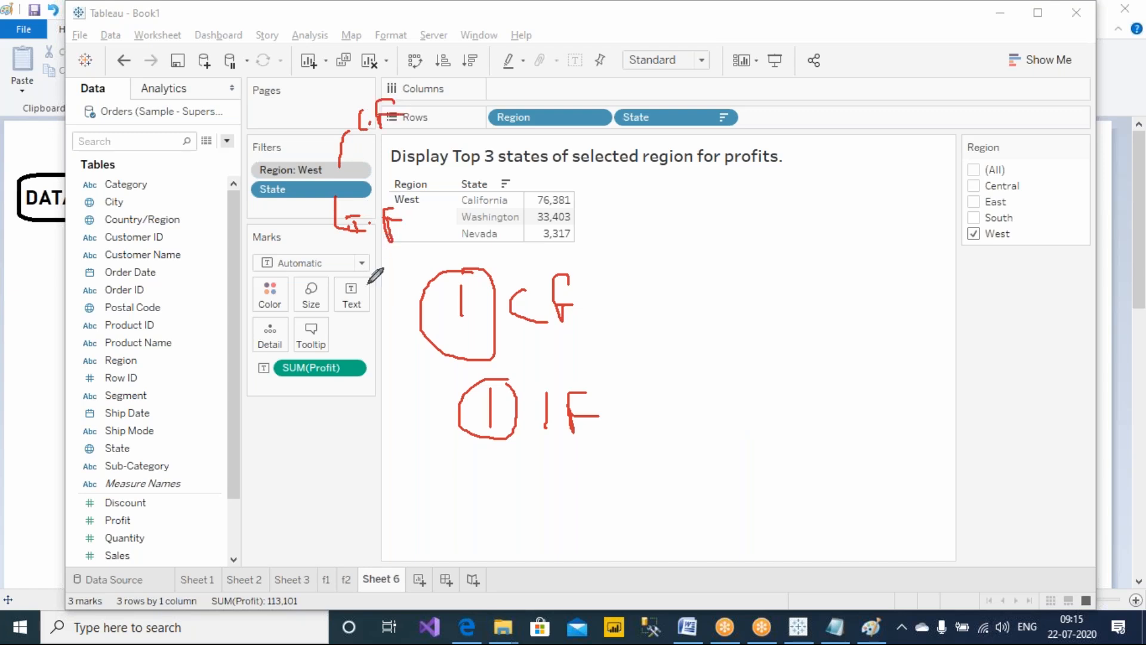
Draw a circled 2 labelled IF under the previous notes
mouse_move(501, 489)
left_mouse_down()
mouse_move(532, 494)
mouse_move(539, 511)
left_mouse_up()
mouse_move(545, 472)
left_mouse_down()
mouse_move(471, 512)
mouse_move(541, 478)
mouse_move(592, 478)
left_mouse_up()
left_click_drag(571, 485, 571, 514)
mouse_move(559, 514)
left_mouse_down()
mouse_move(621, 517)
mouse_move(642, 481)
left_mouse_up()
left_click_drag(621, 504, 652, 504)
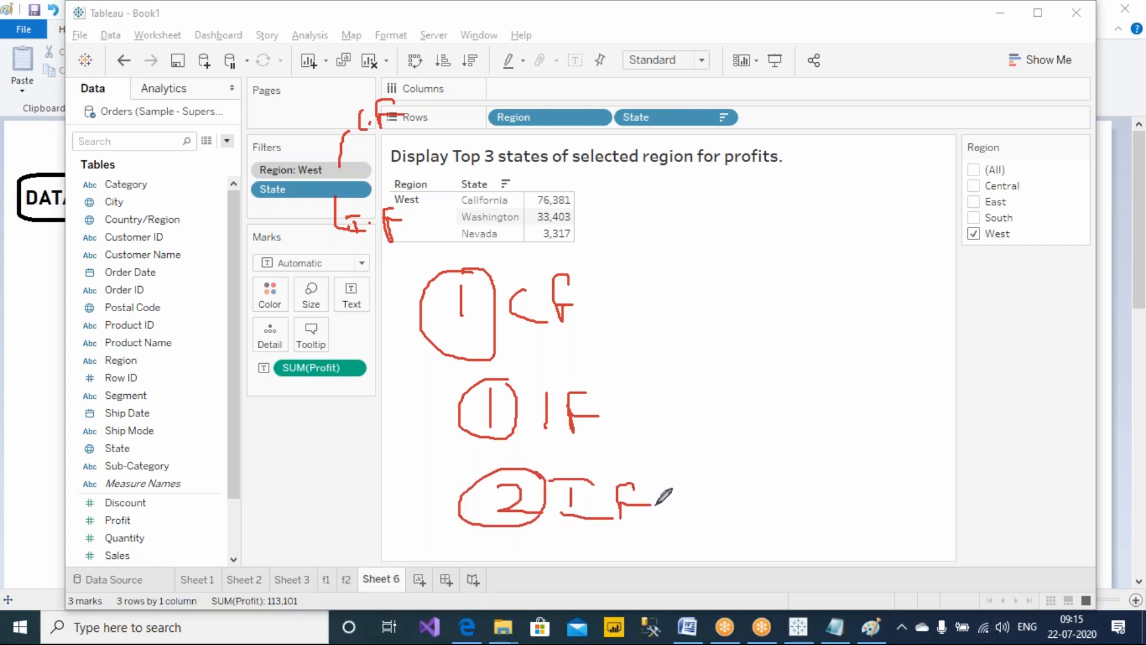
Draw a second sequence: circled 1 CF, circled 2 CF and circled 3 IF beside the earlier notes
left_click_drag(771, 256, 770, 289)
left_click_drag(766, 234, 776, 239)
mouse_move(841, 265)
left_mouse_down()
mouse_move(831, 276)
mouse_move(877, 298)
left_mouse_up()
mouse_move(882, 303)
left_mouse_down()
mouse_move(878, 214)
mouse_move(903, 225)
left_mouse_up()
left_click_drag(874, 260, 903, 270)
left_click_drag(795, 349, 799, 373)
mouse_move(860, 348)
left_mouse_down()
mouse_move(846, 361)
mouse_move(875, 370)
left_mouse_up()
mouse_move(894, 331)
left_mouse_down()
mouse_move(886, 370)
mouse_move(913, 338)
left_mouse_up()
left_click_drag(890, 357, 904, 356)
mouse_move(810, 438)
left_mouse_down()
mouse_move(813, 454)
mouse_move(900, 462)
mouse_move(919, 430)
left_mouse_up()
left_click_drag(902, 446, 914, 446)
left_click_drag(838, 415, 815, 411)
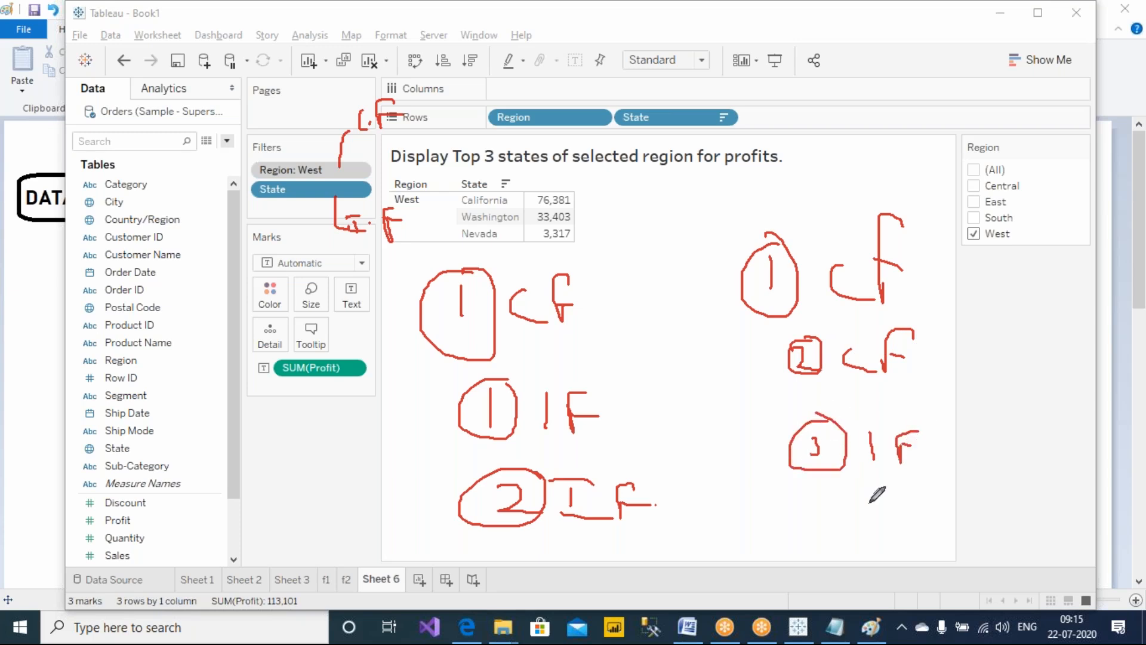
Write CF, CF, IF, IF labels in a column below the Region filter card
mouse_move(993, 273)
left_mouse_down()
mouse_move(993, 294)
mouse_move(1011, 266)
left_mouse_up()
mouse_move(988, 347)
left_mouse_down()
mouse_move(991, 372)
mouse_move(1022, 343)
left_mouse_up()
left_click_drag(1007, 367, 1022, 373)
mouse_move(998, 435)
left_mouse_down()
mouse_move(999, 446)
mouse_move(1034, 420)
mouse_move(1045, 449)
left_mouse_up()
mouse_move(1008, 518)
left_mouse_down()
mouse_move(1008, 534)
mouse_move(1038, 495)
mouse_move(1054, 509)
left_mouse_up()
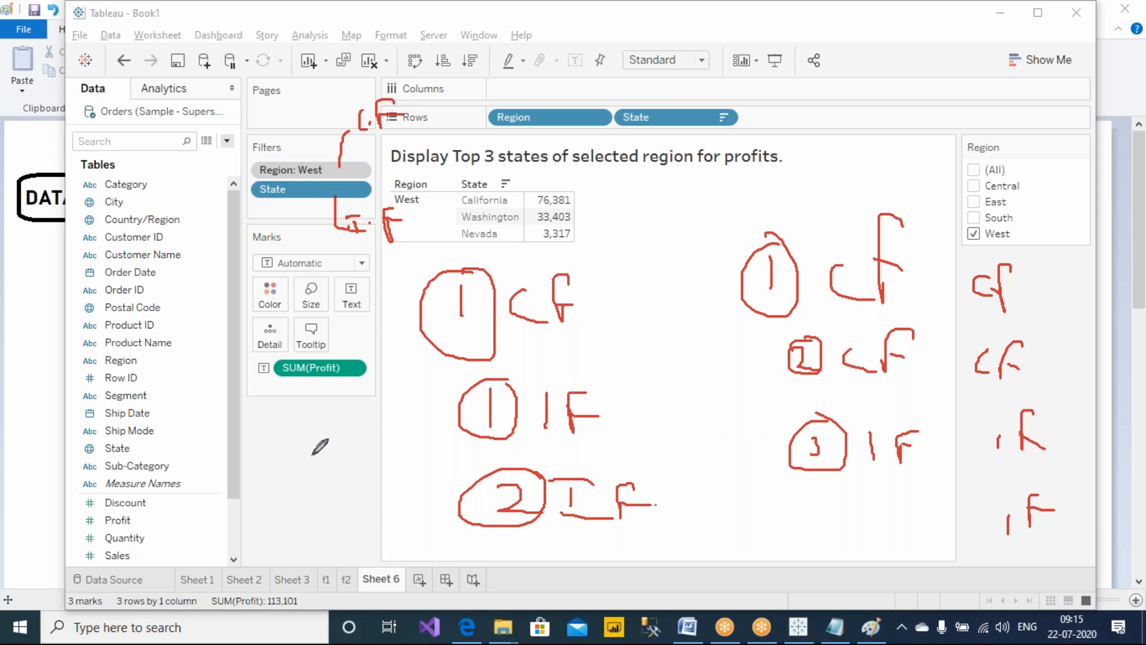
Write 1 CF, 1 d and 1 m below the fields list
mouse_move(267, 440)
left_mouse_down()
mouse_move(268, 461)
mouse_move(322, 429)
mouse_move(328, 441)
left_mouse_up()
mouse_move(274, 482)
left_mouse_down()
mouse_move(276, 507)
mouse_move(343, 504)
left_mouse_up()
mouse_move(290, 533)
left_mouse_down()
mouse_move(292, 555)
mouse_move(366, 539)
mouse_move(382, 555)
left_mouse_up()
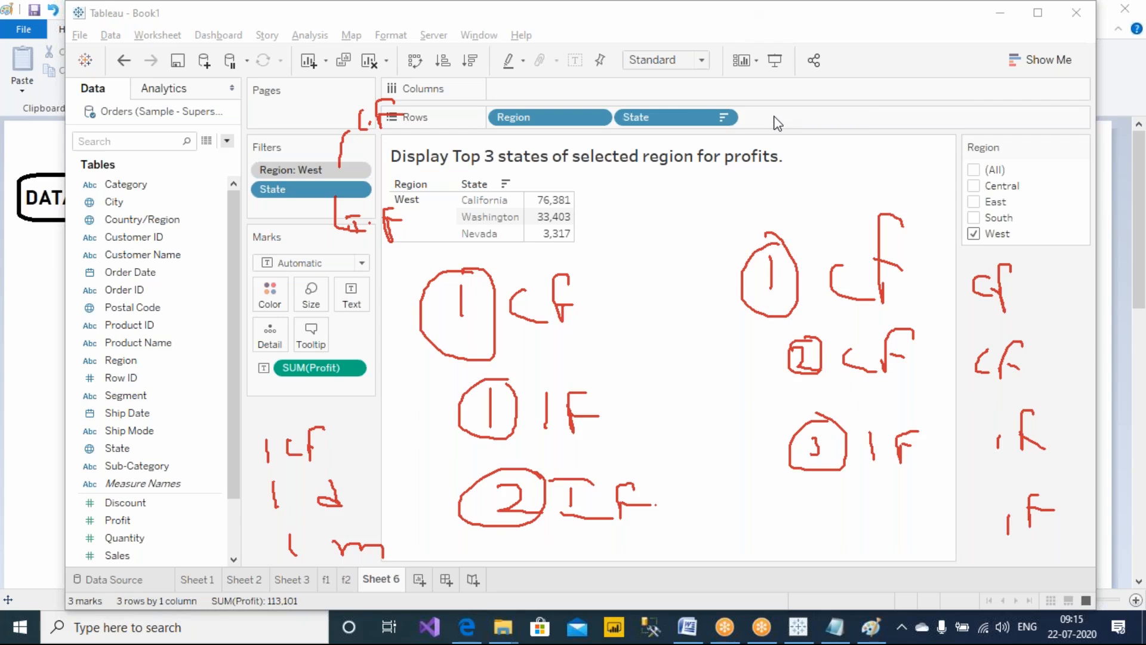
Switch to Paint and delete the INDIVIDUAL FILTERS heading
left_click(870, 627)
scroll(208, 274, "down", 4)
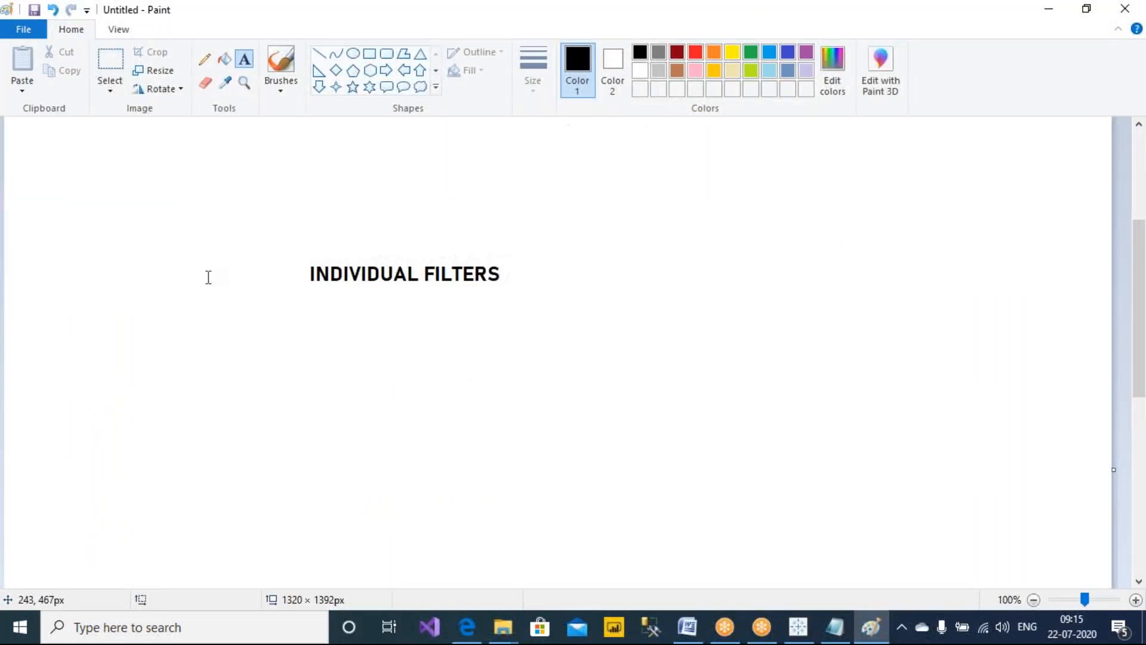
left_click(110, 63)
left_click_drag(281, 253, 547, 322)
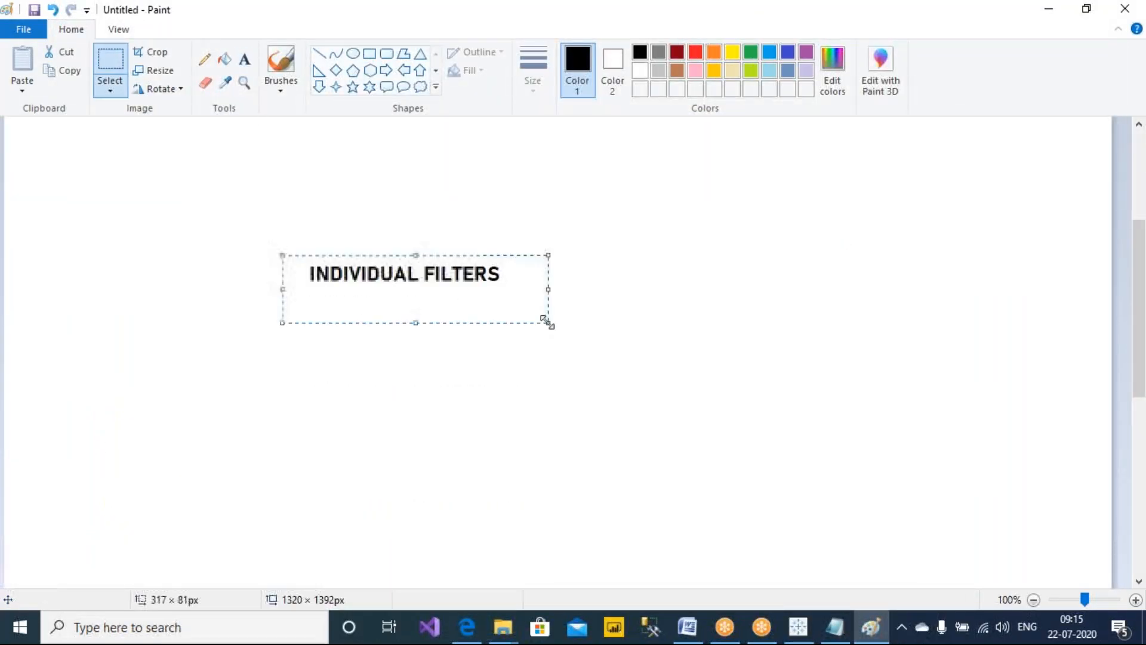
key("Delete")
Add a DATA SOURCE text label on the canvas
left_click(244, 59)
left_click_drag(10, 215, 291, 357)
type("dat")
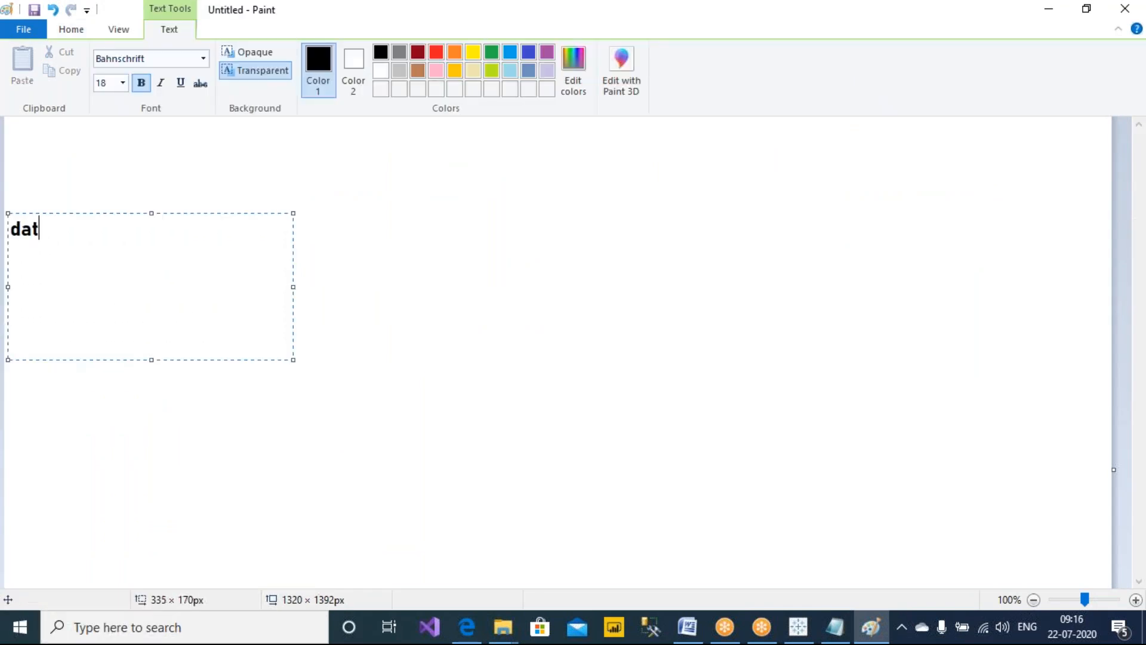
key("BackSpace")
key("BackSpace")
key("BackSpace")
type("DATA SOURCE")
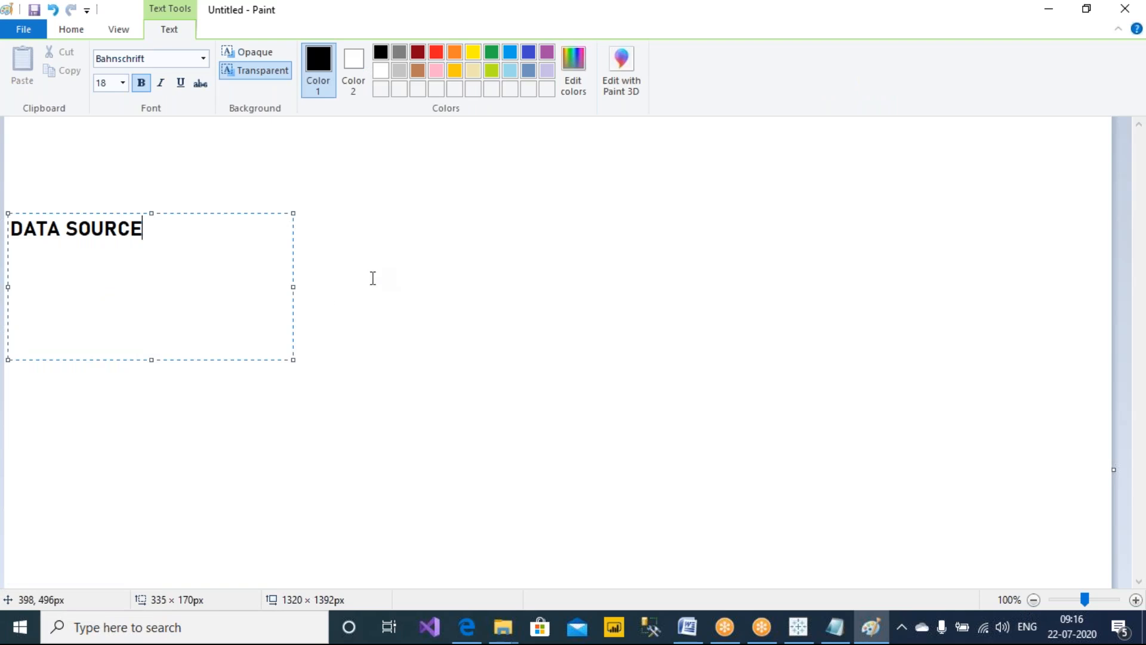
Add a text box listing CF 1, CF 2 and IF 1 on separate lines
left_click(239, 199)
left_click_drag(229, 167, 470, 345)
type("CF 1")
key("Return")
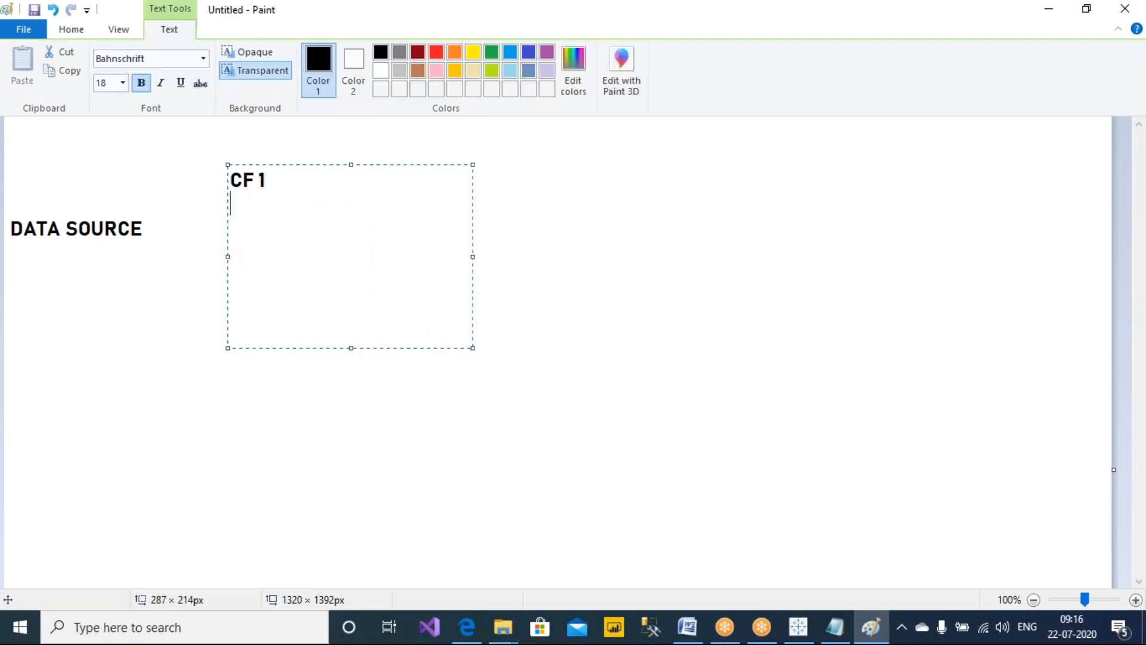
type("CF 2")
key("Return")
type("IF 1")
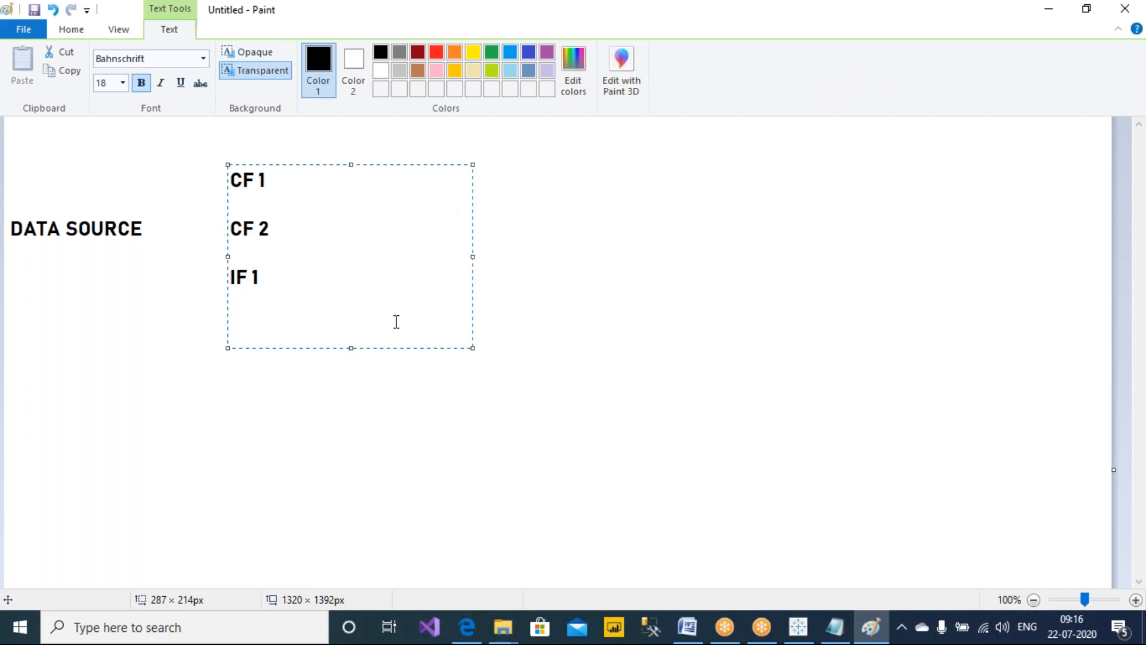
Delete the CF 2 line from the filter list, reposition the list, and draw a curved arrow from CF 1 back to DATA SOURCE
left_click_drag(315, 165, 330, 202)
left_click_drag(301, 273, 225, 263)
key("Delete")
key("Delete")
key("Delete")
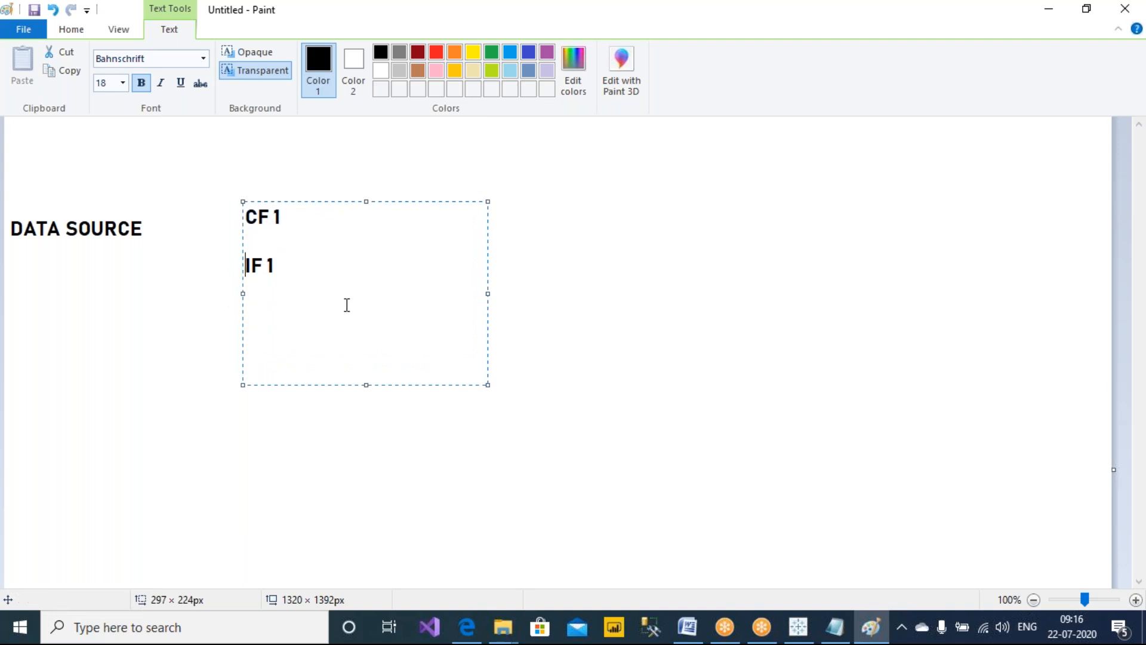
left_click_drag(327, 201, 348, 187)
left_click(610, 276)
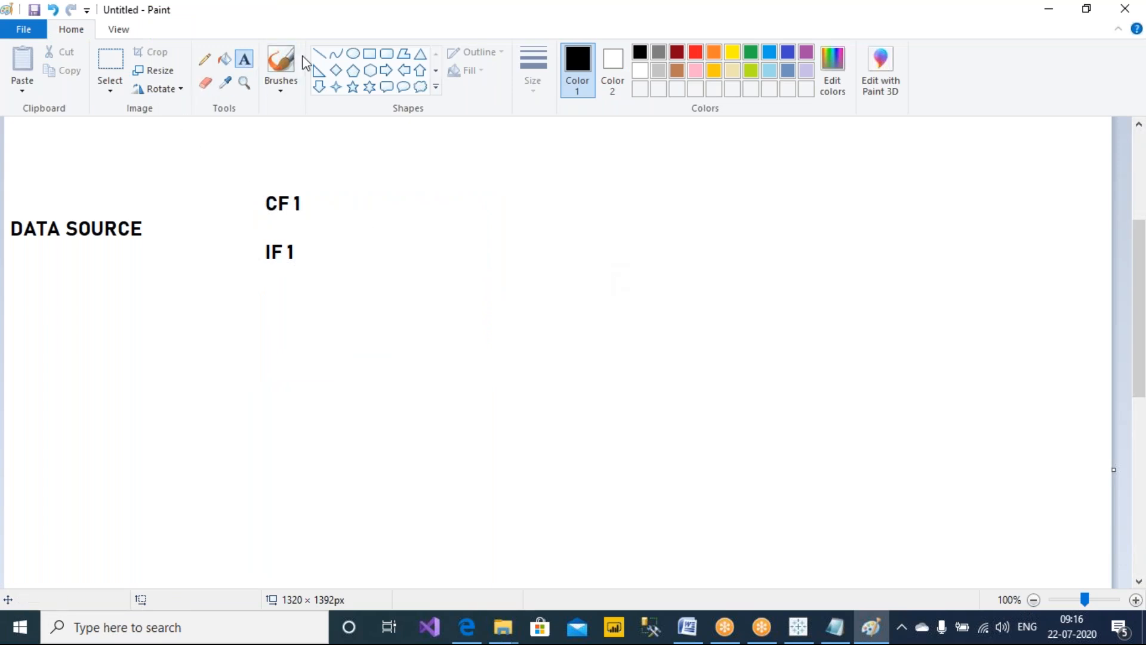
left_click(204, 59)
mouse_move(272, 189)
left_mouse_down()
mouse_move(219, 174)
mouse_move(102, 194)
mouse_move(80, 209)
mouse_move(92, 218)
left_mouse_up()
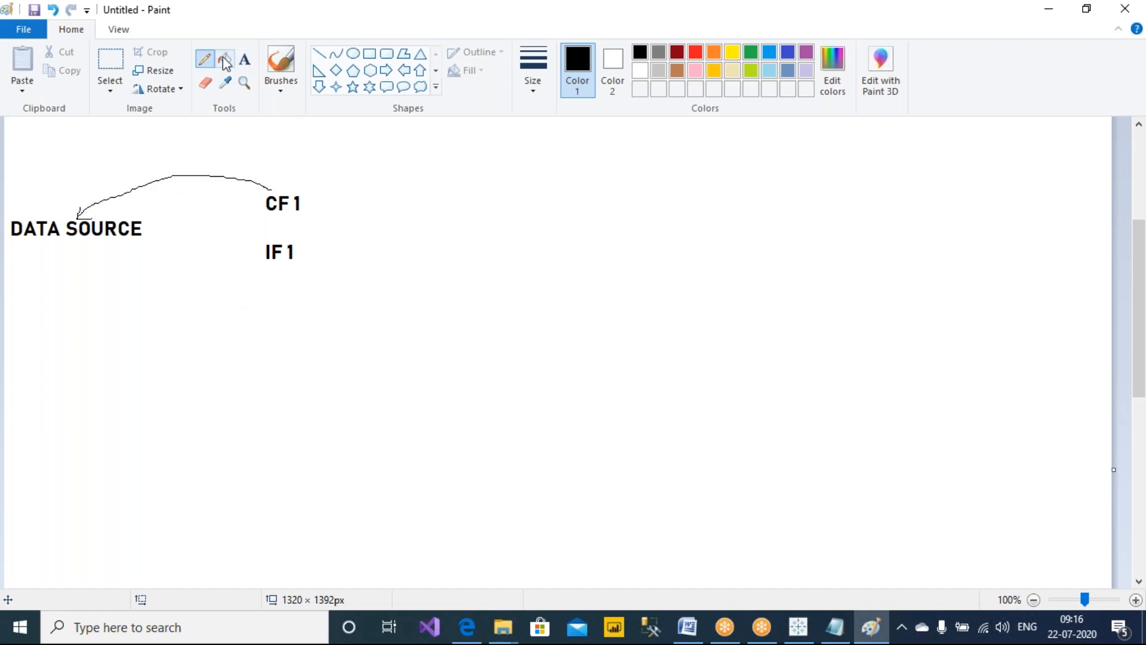
Add a TEMP TABLE text label to the right of the filter list
left_click(244, 59)
left_click_drag(571, 260, 738, 310)
type("TEMP TABLE")
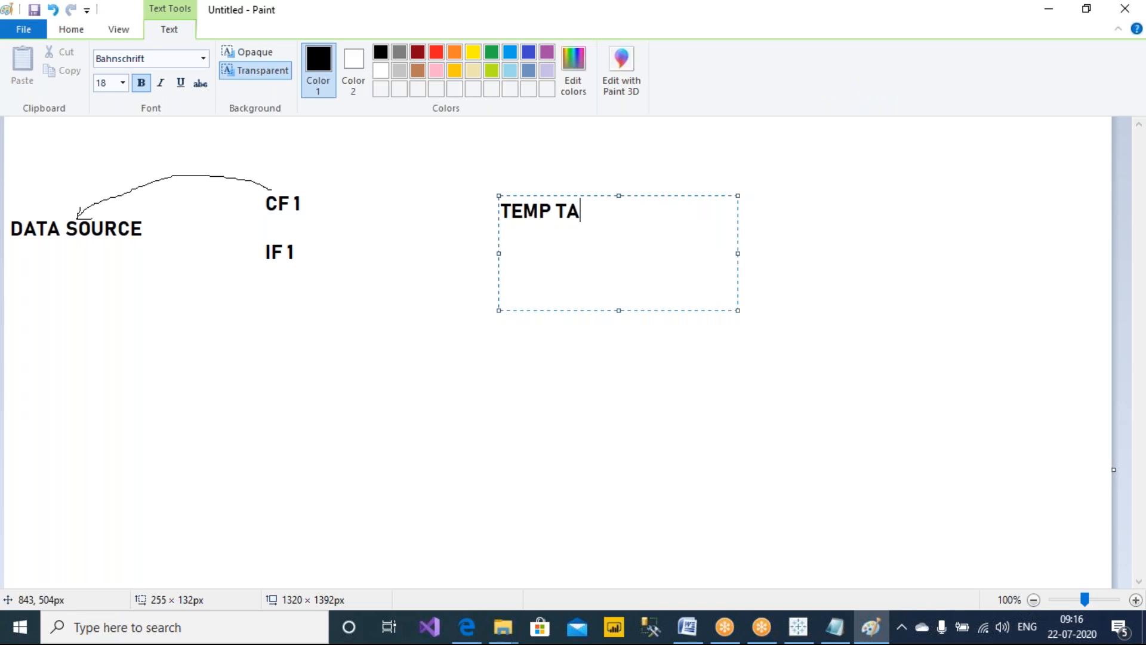
left_click(306, 221)
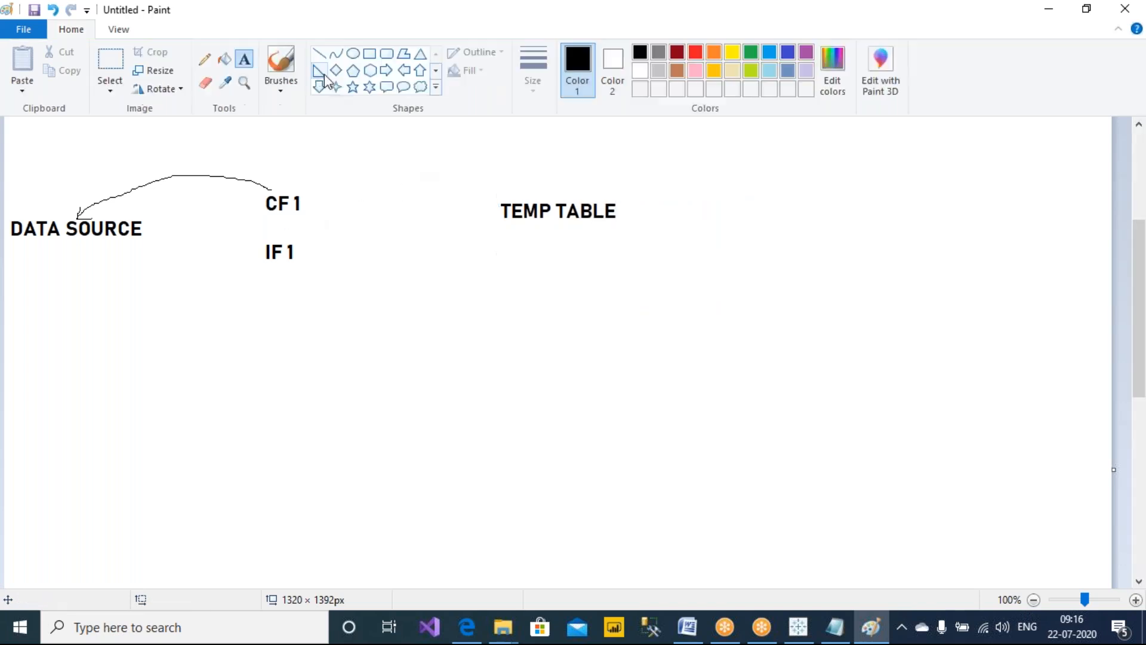
Draw a rectangle under TEMP TABLE and divide it into a two-by-two grid
left_click(370, 53)
left_click_drag(503, 230, 644, 291)
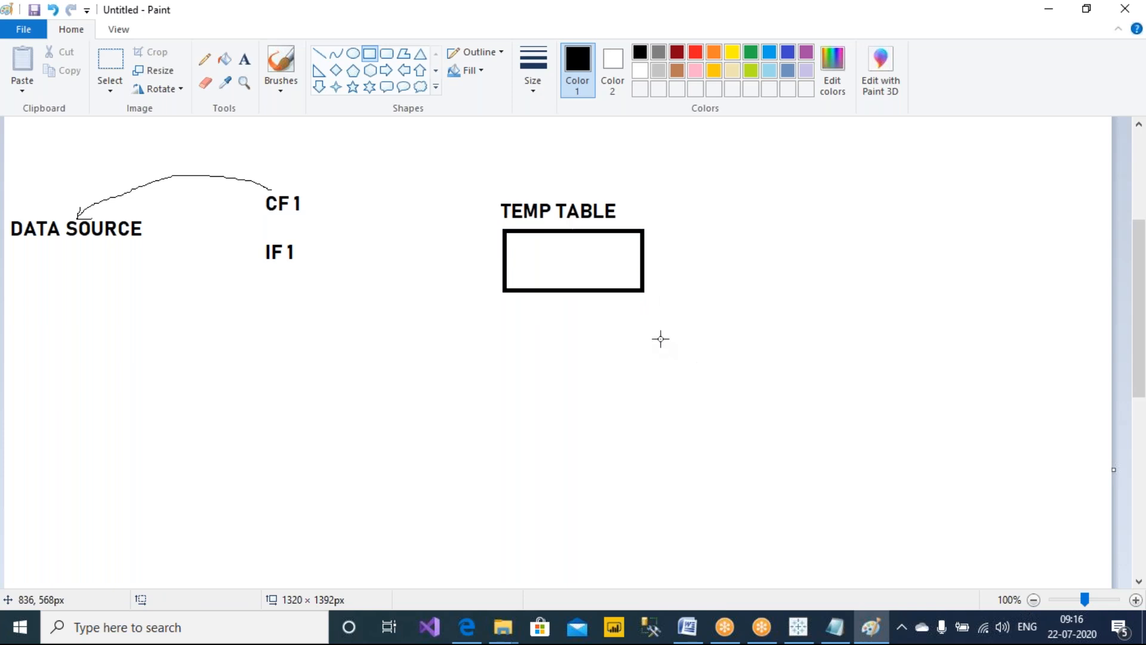
left_click_drag(571, 229, 648, 292)
left_click_drag(507, 288, 647, 289)
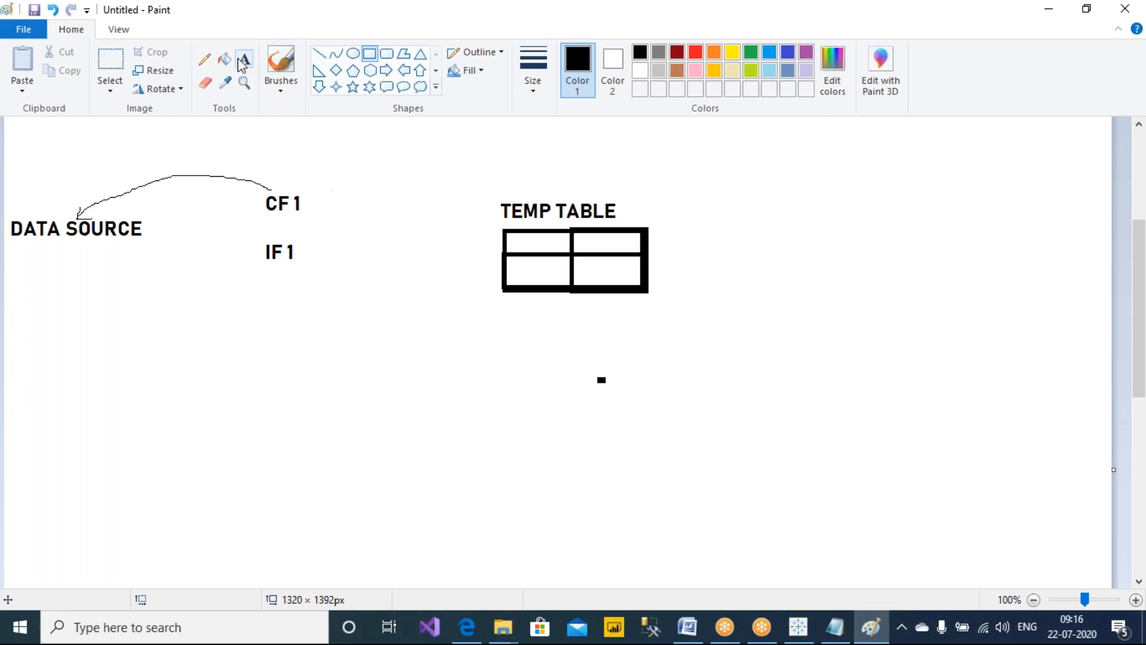
Draw freehand arrows from CF 1 and IF 1 to the TEMP TABLE grid
left_click(205, 59)
left_click_drag(325, 263, 416, 270)
mouse_move(293, 188)
left_mouse_down()
mouse_move(360, 168)
mouse_move(478, 203)
mouse_move(489, 220)
left_mouse_up()
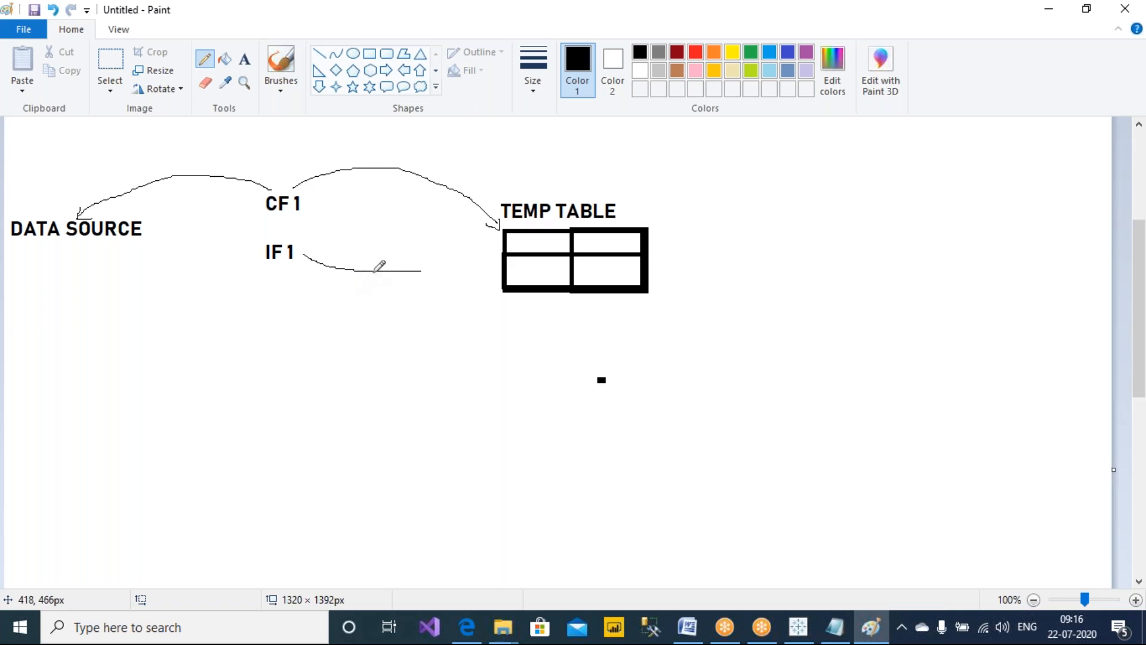
left_click_drag(427, 270, 503, 269)
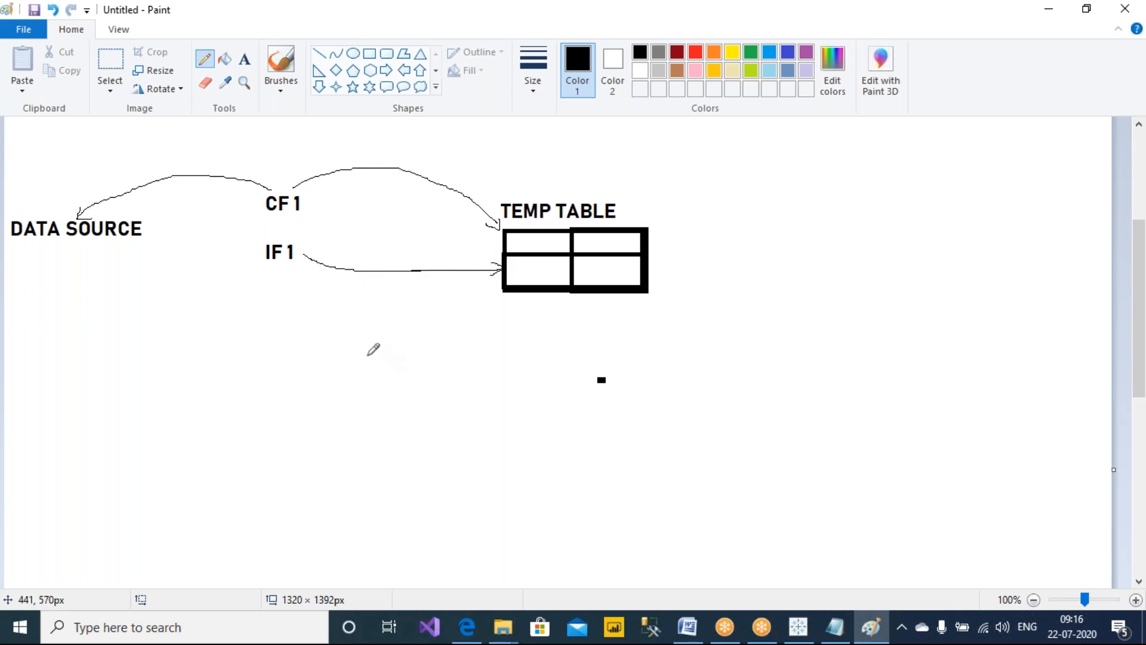
Add a second DATA SOURCE label lower on the canvas
left_click(245, 58)
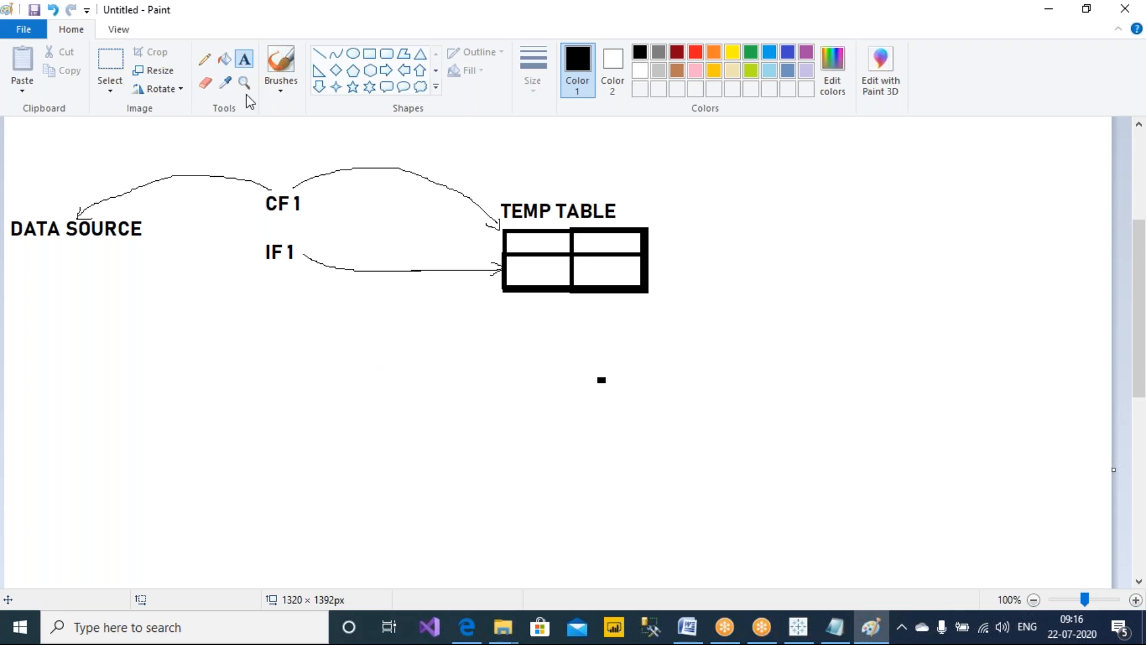
left_click_drag(8, 417, 290, 516)
type("DAA")
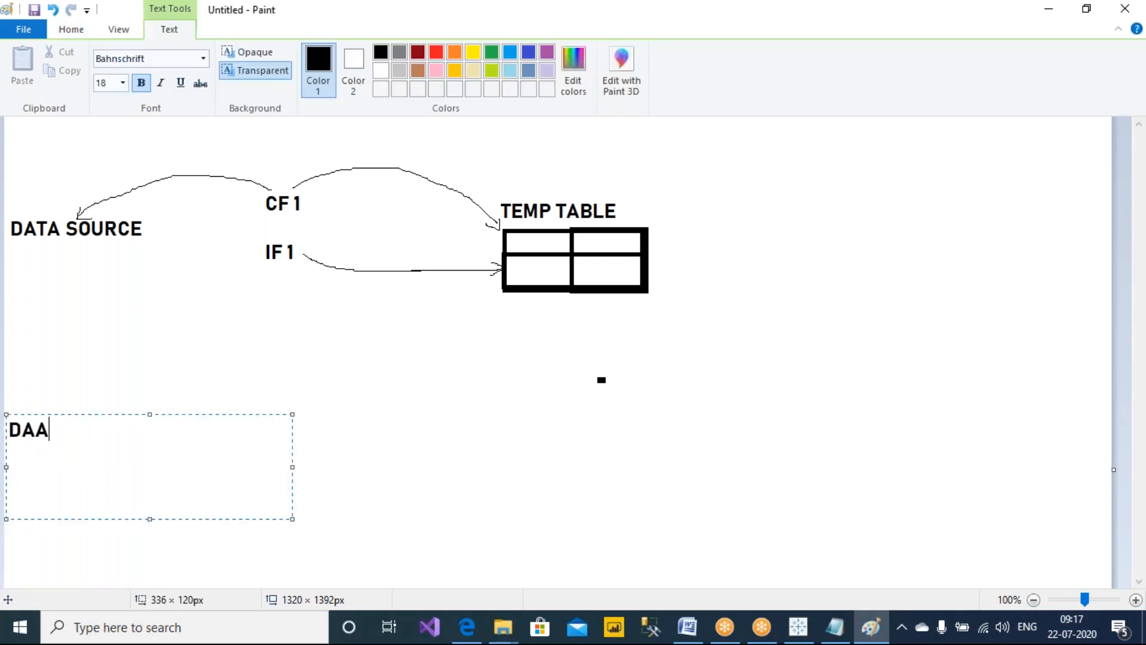
key("BackSpace")
type("TA SOURCE")
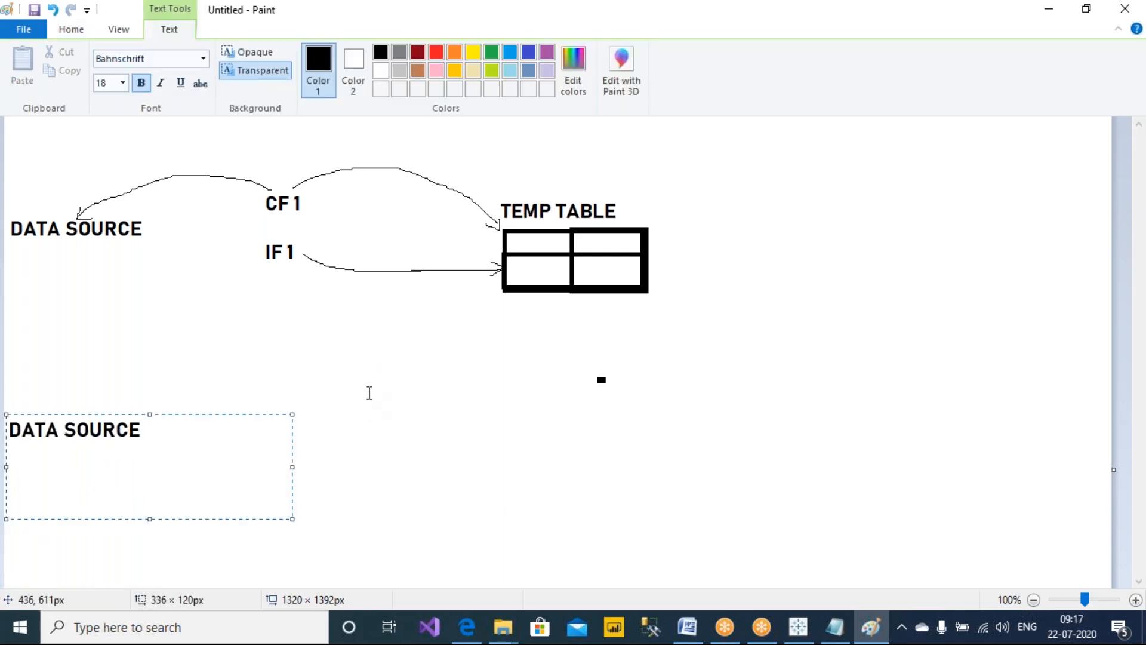
left_click(241, 388)
Add a text box beside it listing CF 1, IND FIL 1 and IND FIL 2 on separate lines
left_click_drag(257, 370, 496, 521)
type("CF 1")
key("Return")
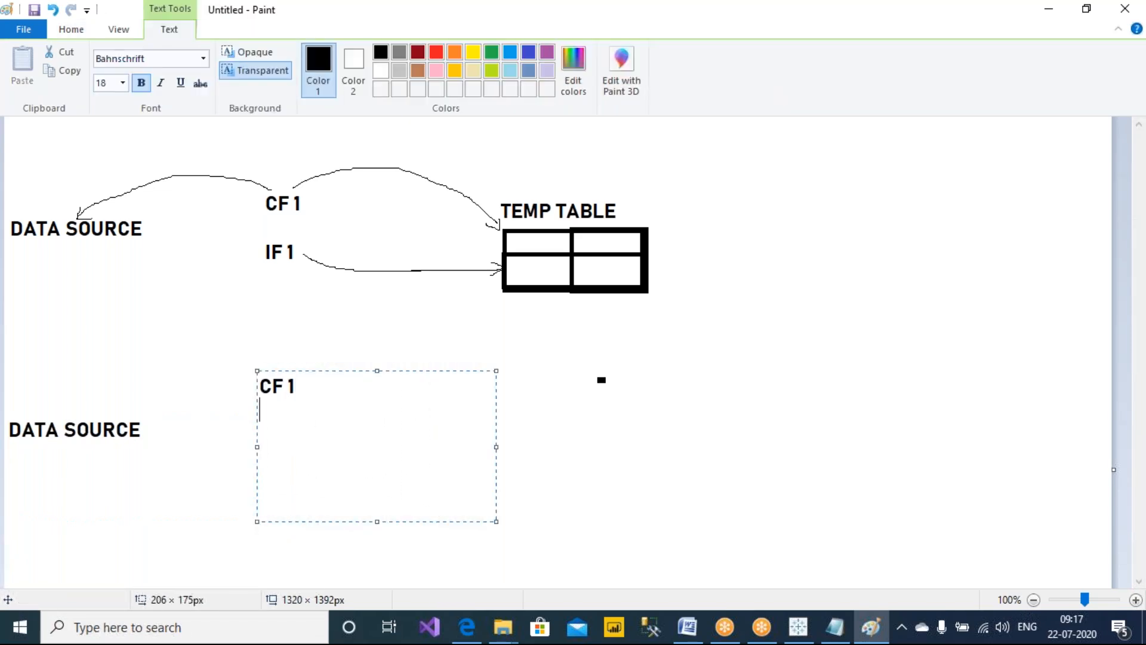
type("IF")
type("IND FIL 2")
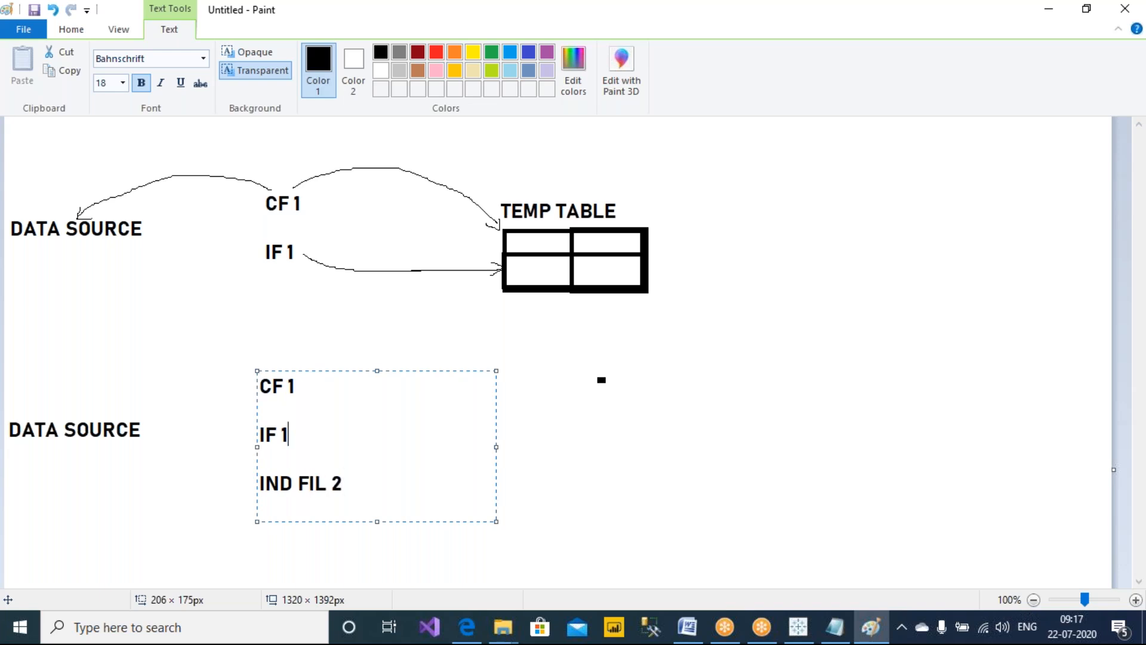
type("ND I")
key("BackSpace")
key("Right")
type("IL")
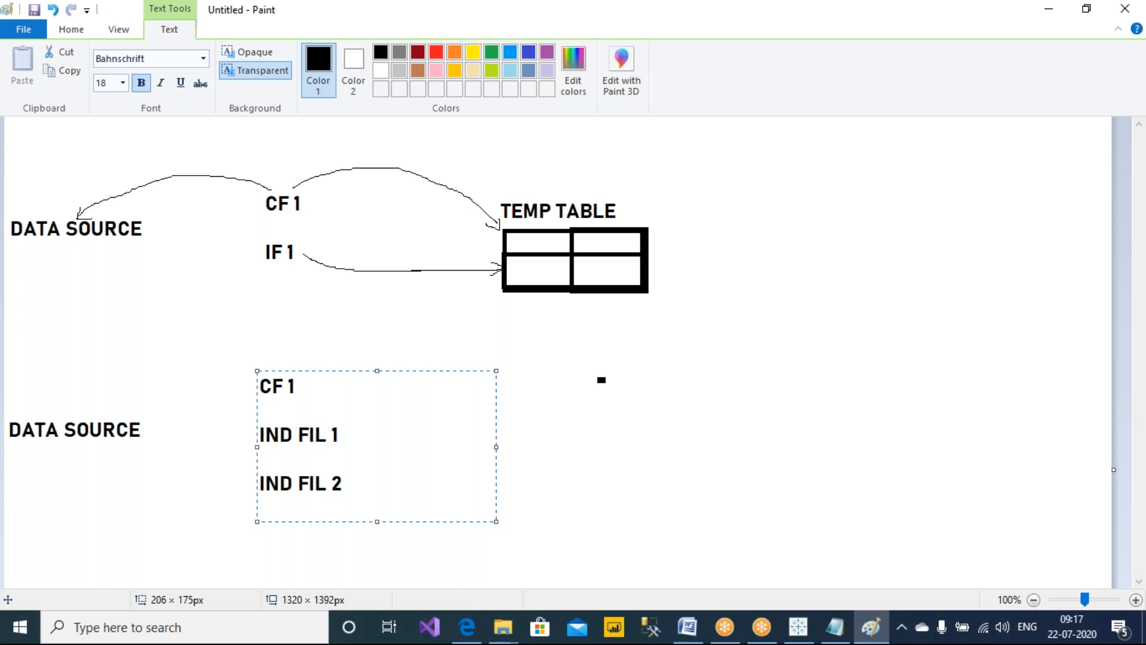
left_click(614, 479)
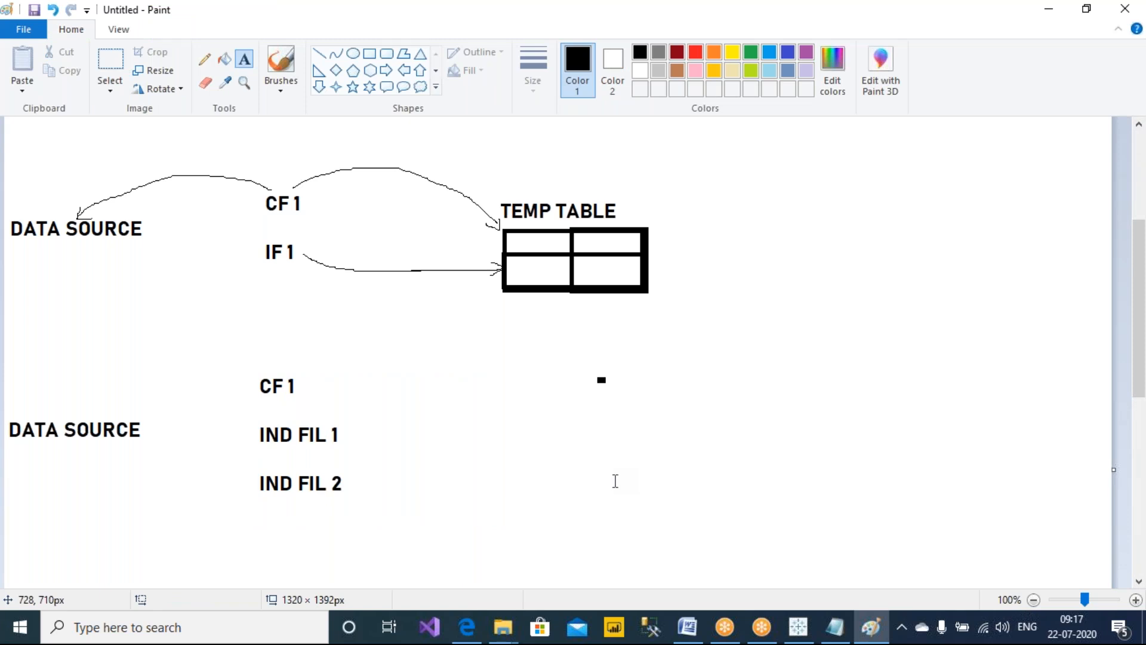
Duplicate the TEMP TABLE label and grid, place the copy beside the new list, and erase a stray dot
left_click(113, 71)
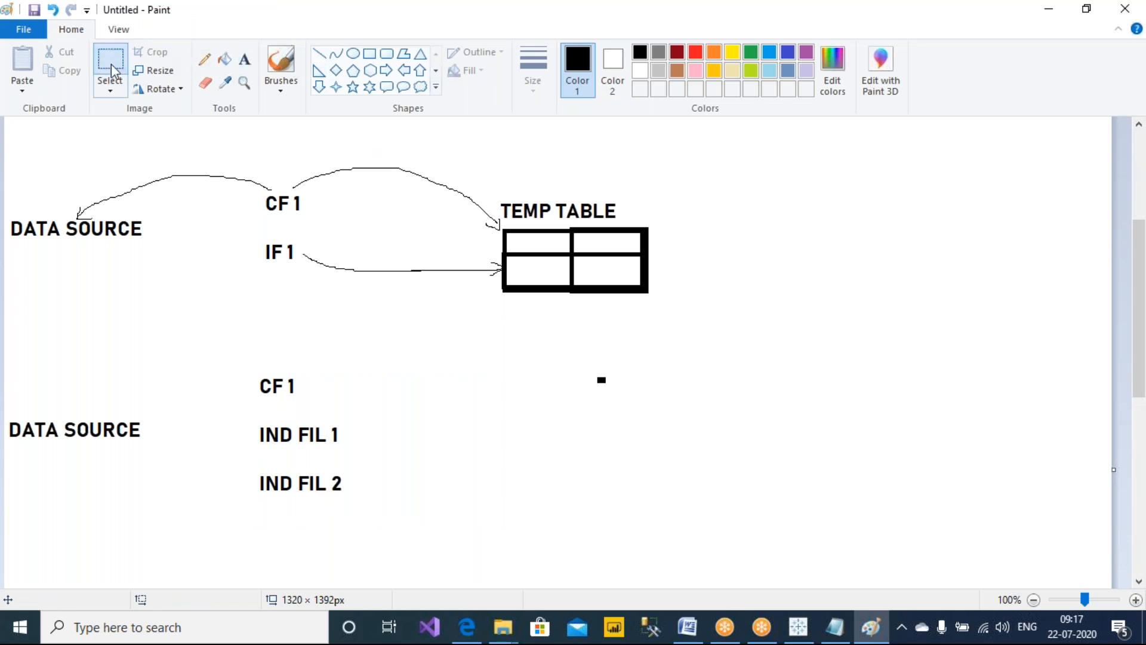
left_click_drag(654, 301, 499, 198)
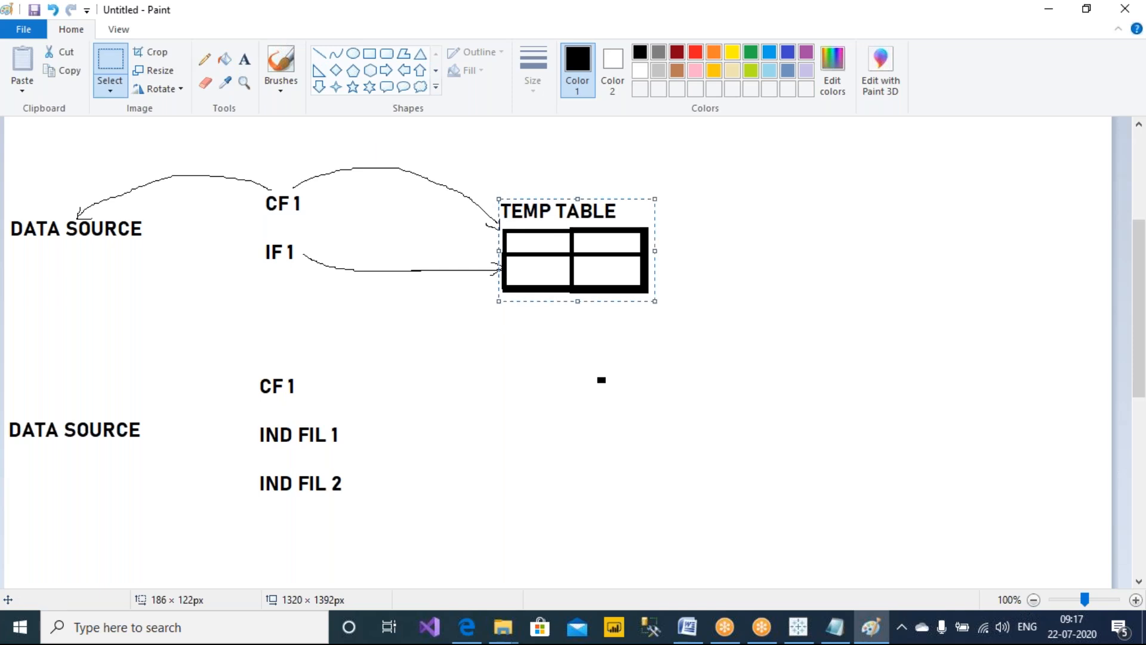
key("ctrl+c")
key("ctrl+v")
left_click_drag(116, 151, 616, 425)
left_click(111, 68)
left_click_drag(589, 369, 627, 388)
key("Delete")
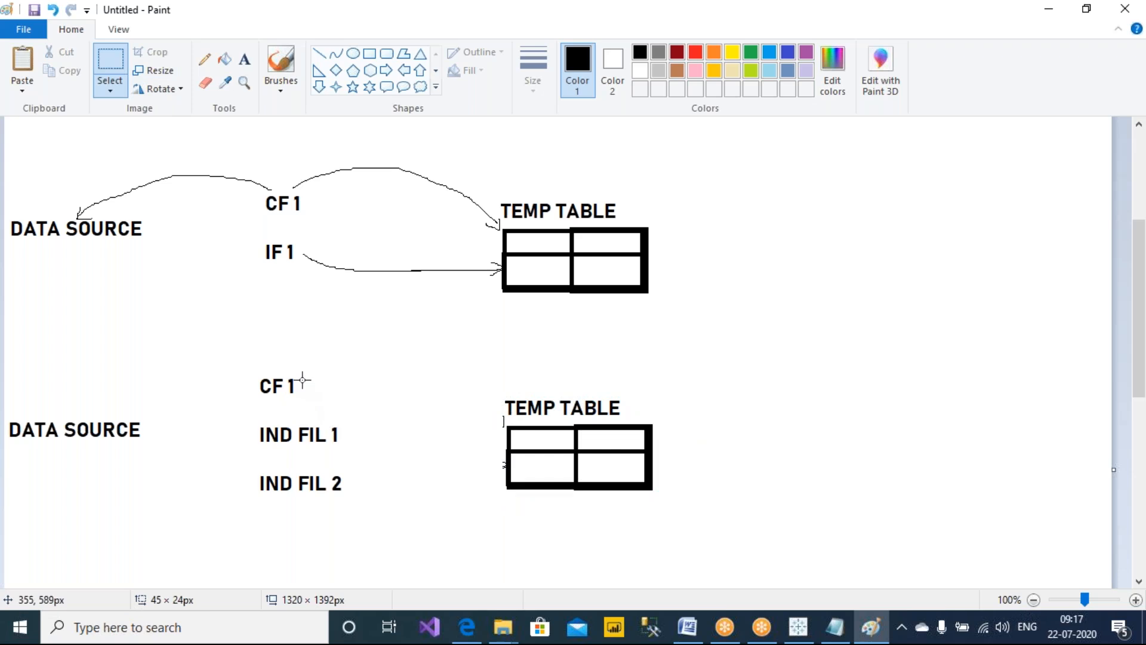
Draw a curved arrow from the lower CF 1 back to the lower DATA SOURCE
left_click(205, 59)
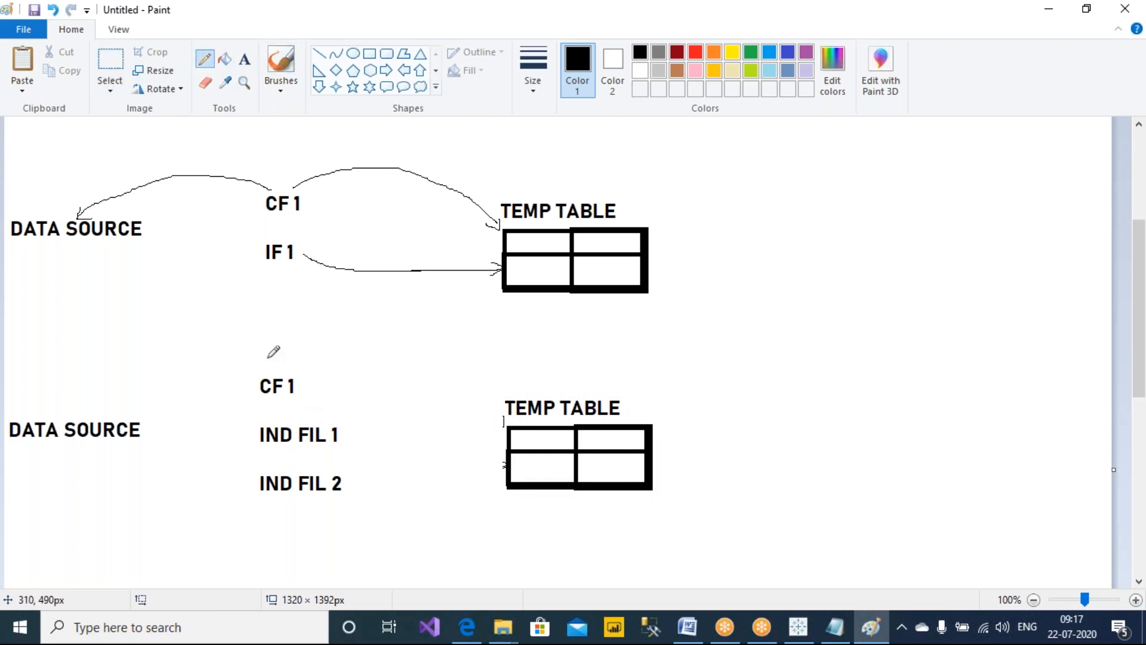
mouse_move(275, 371)
left_mouse_down()
mouse_move(154, 345)
mouse_move(45, 411)
mouse_move(62, 417)
left_mouse_up()
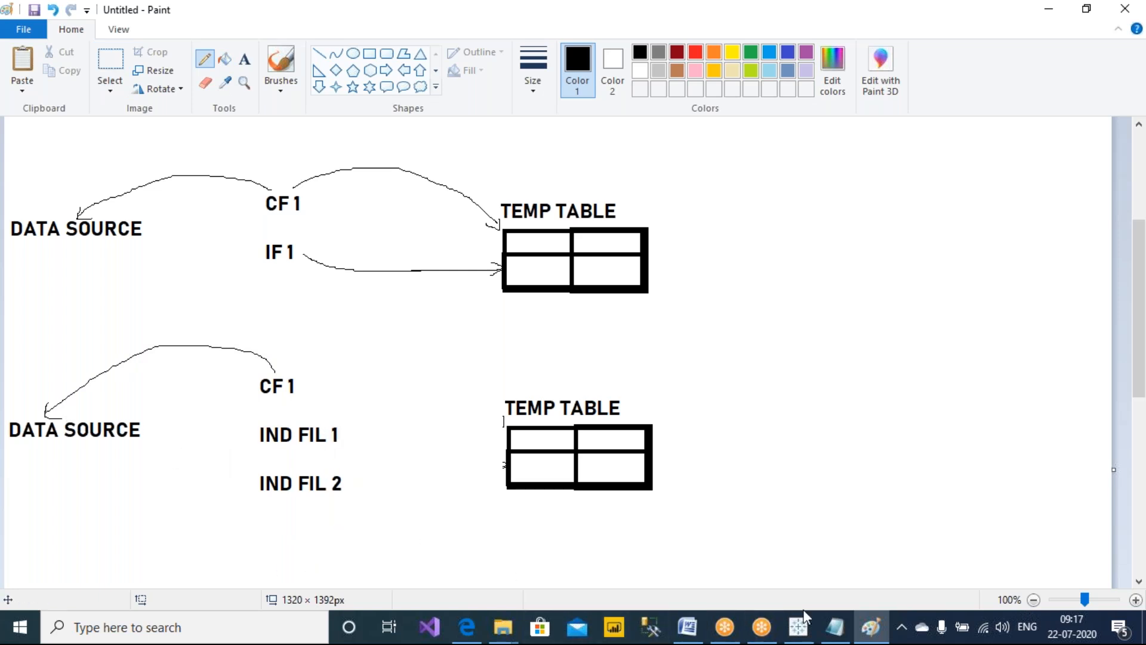
Switch to Tableau to review the Top 3 states worksheet's filters, then return to Paint
mouse_move(800, 625)
left_click(837, 555)
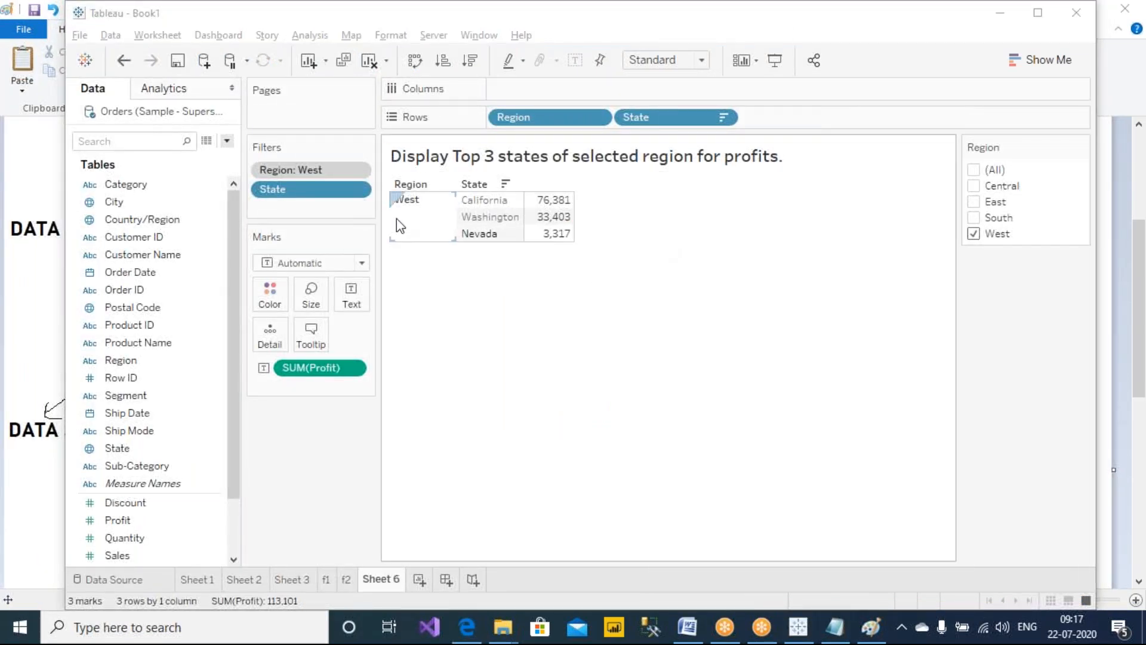
left_click_drag(305, 172, 323, 202)
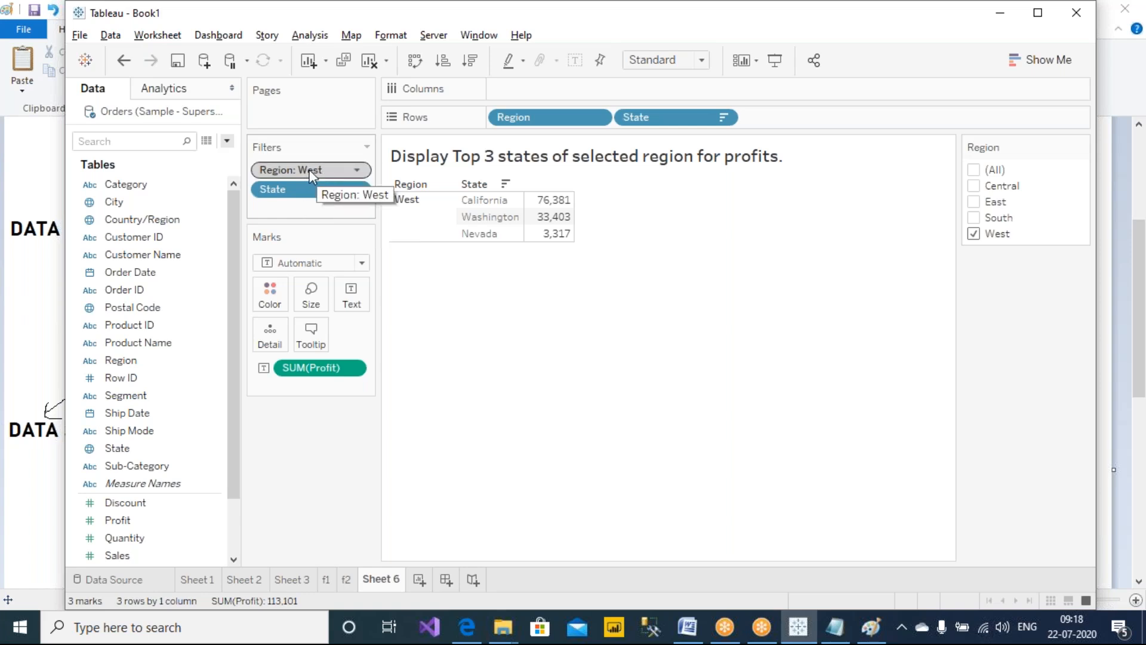
left_click(24, 355)
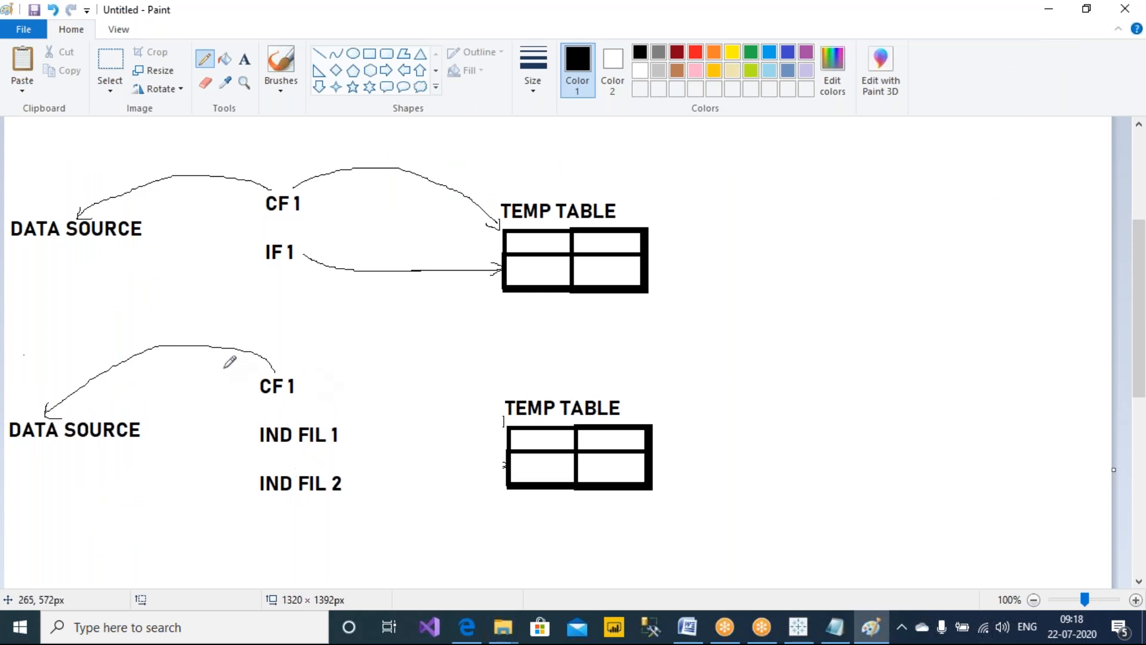
Draw an arrow from the lower CF 1 to the copied TEMP TABLE and write 30 beside it
mouse_move(301, 379)
left_mouse_down()
mouse_move(352, 358)
mouse_move(499, 388)
mouse_move(514, 377)
left_mouse_up()
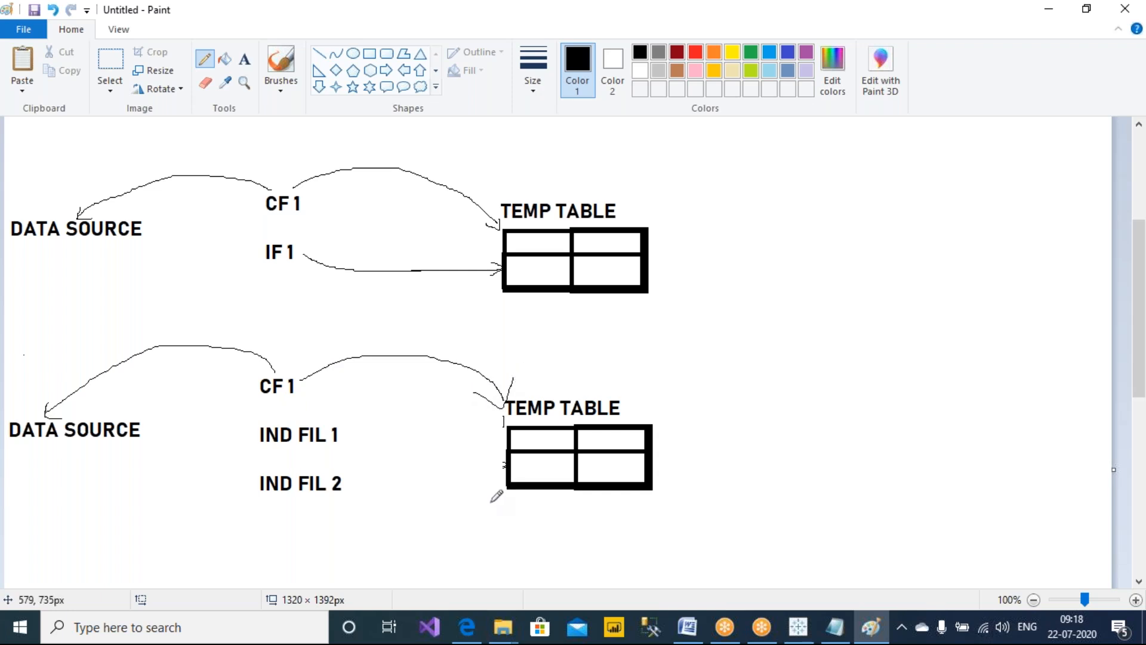
mouse_move(687, 407)
left_mouse_down()
mouse_move(696, 425)
mouse_move(719, 404)
left_mouse_up()
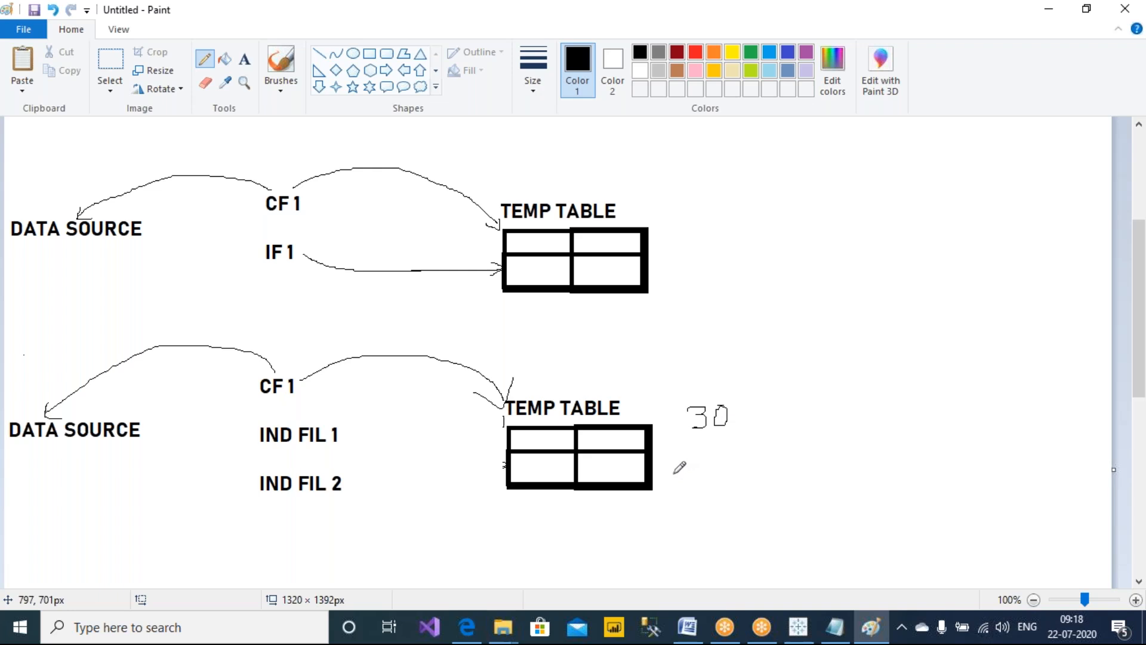
left_click(832, 44)
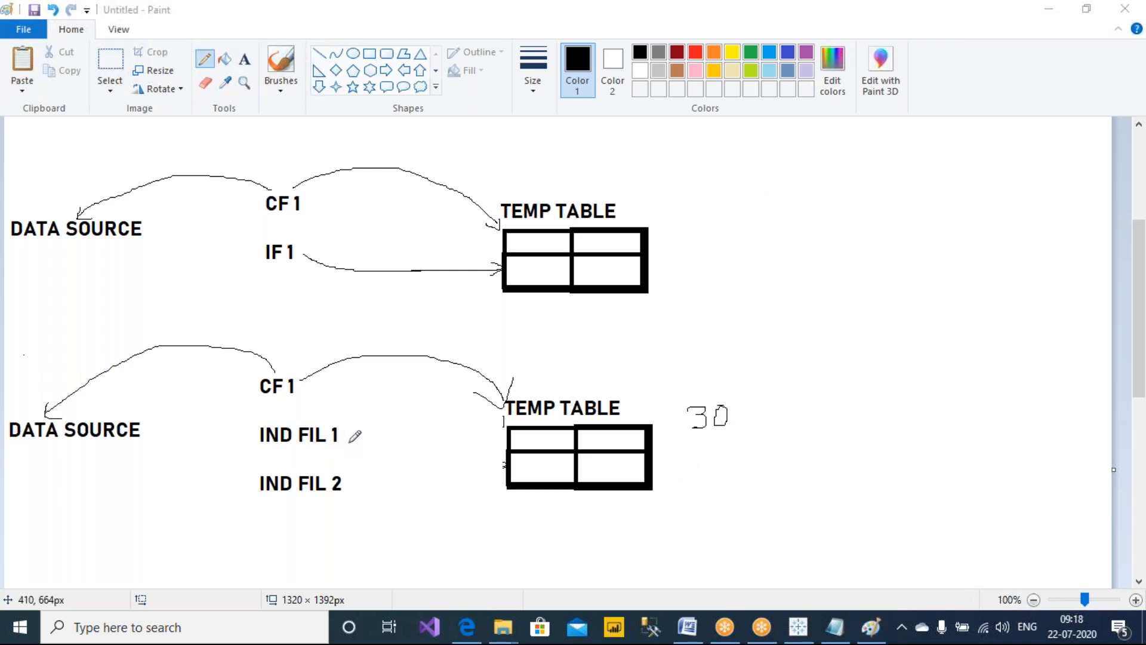
Draw arrows from IND FIL 1 and IND FIL 2 to the copied TEMP TABLE grid
left_click_drag(345, 439, 509, 446)
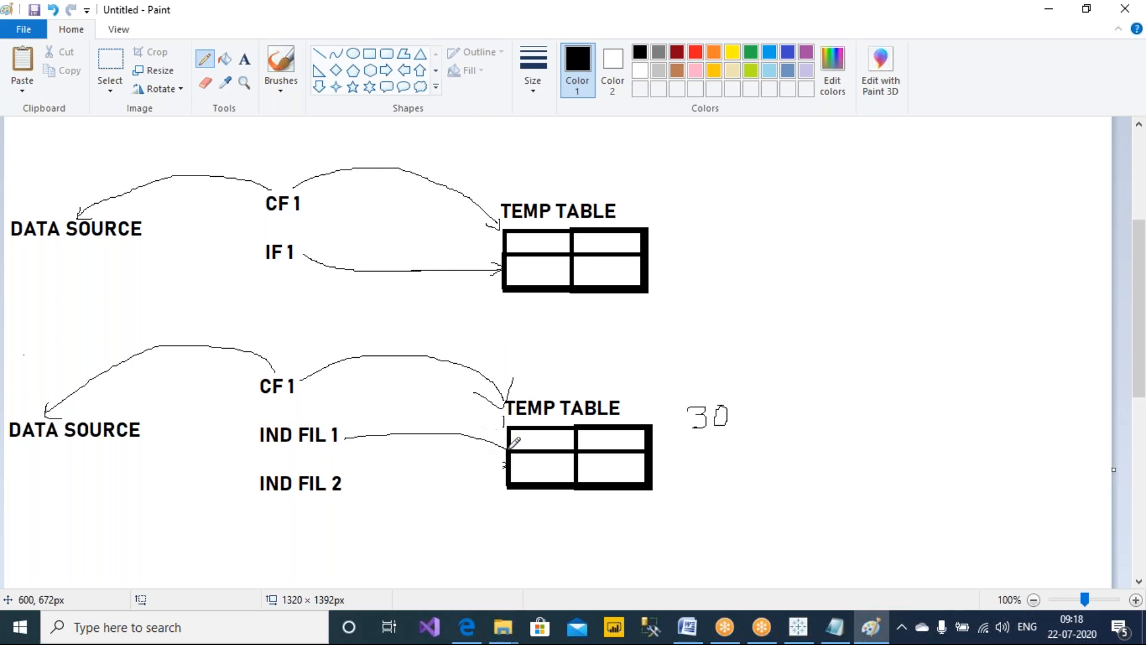
left_click_drag(441, 426, 444, 451)
left_click_drag(353, 484, 505, 481)
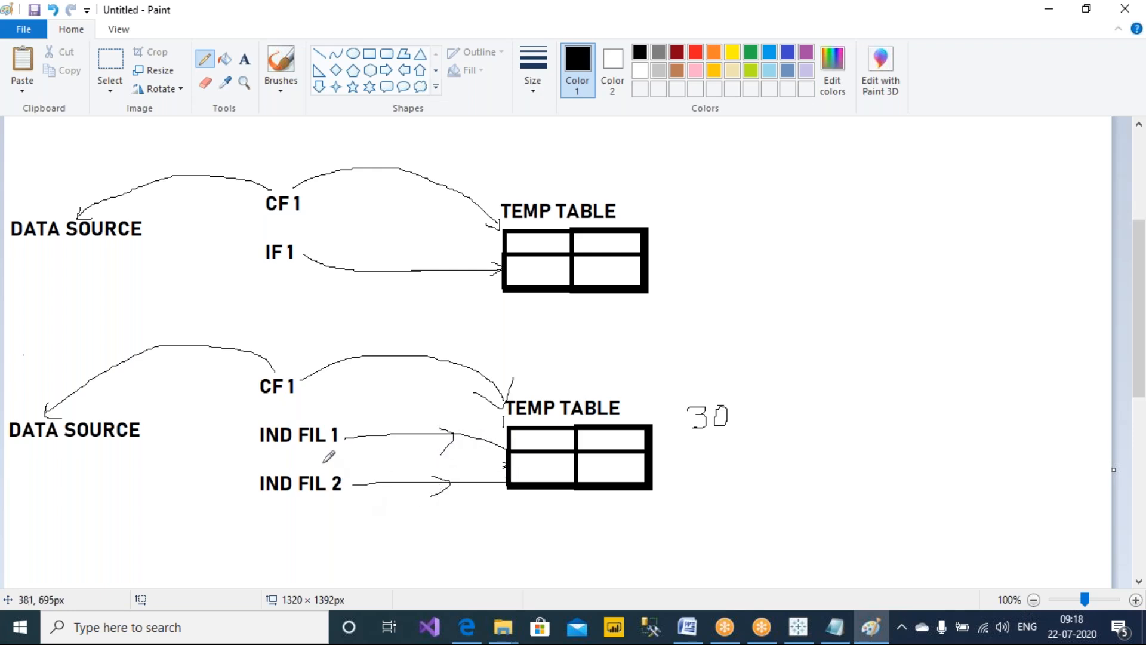
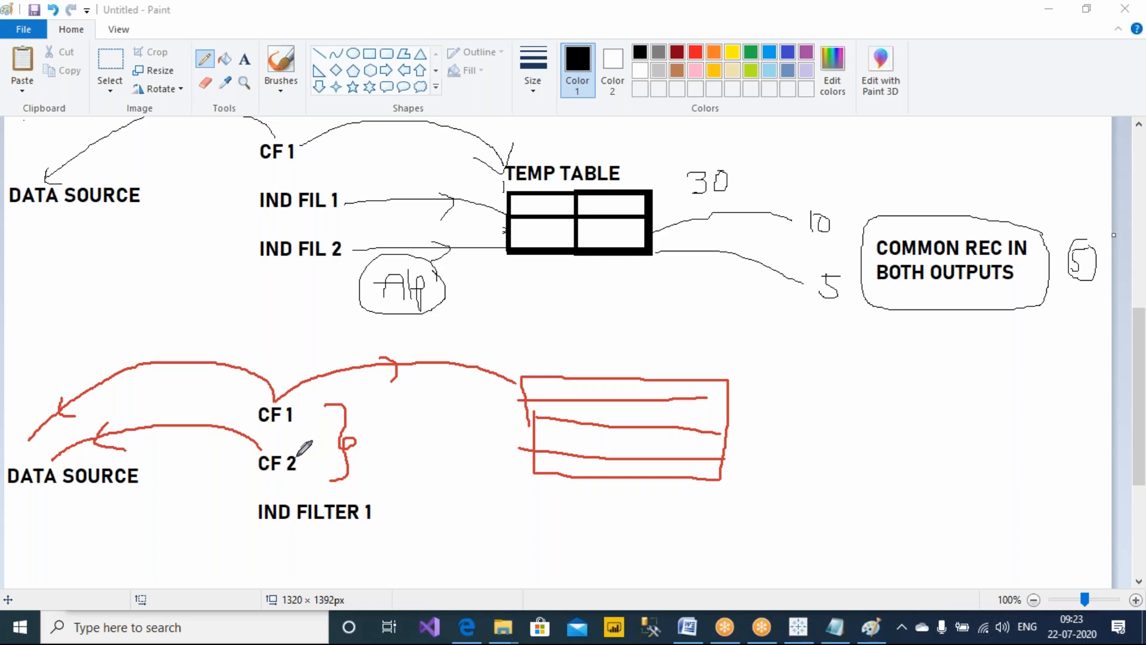
Draw an arrow from CF 2 to the lower temp table and write 10 beside the table
left_click_drag(452, 424, 467, 459)
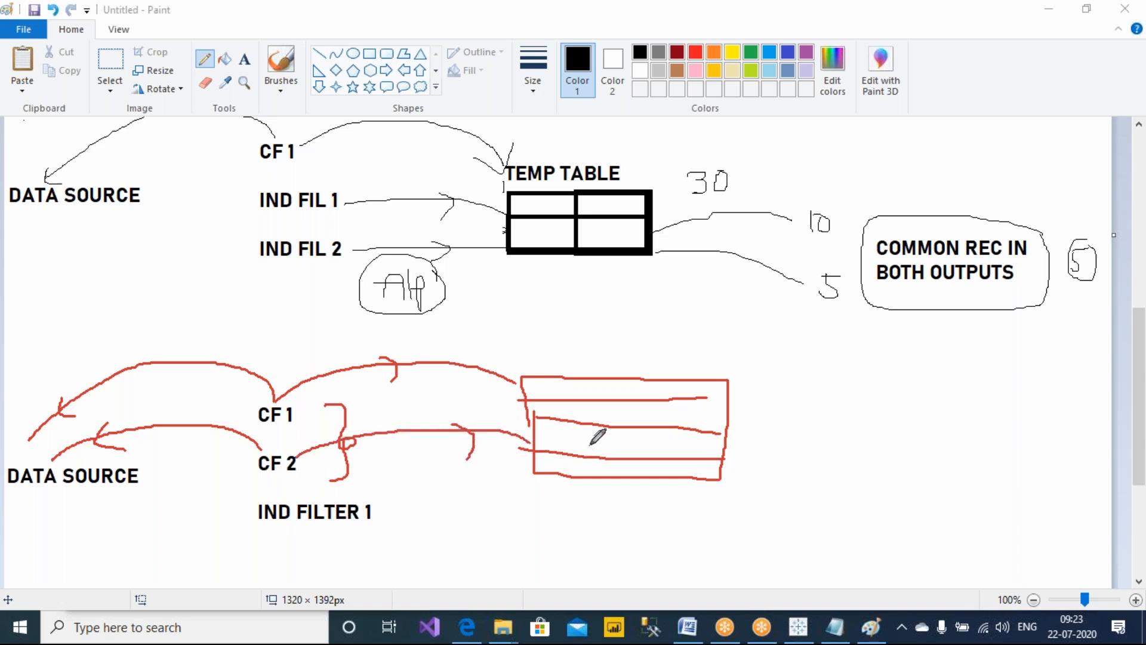
left_click_drag(746, 383, 751, 410)
left_click_drag(764, 385, 765, 401)
mouse_move(748, 455)
left_mouse_down()
mouse_move(752, 489)
mouse_move(783, 474)
mouse_move(770, 479)
mouse_move(764, 419)
mouse_move(780, 438)
left_mouse_up()
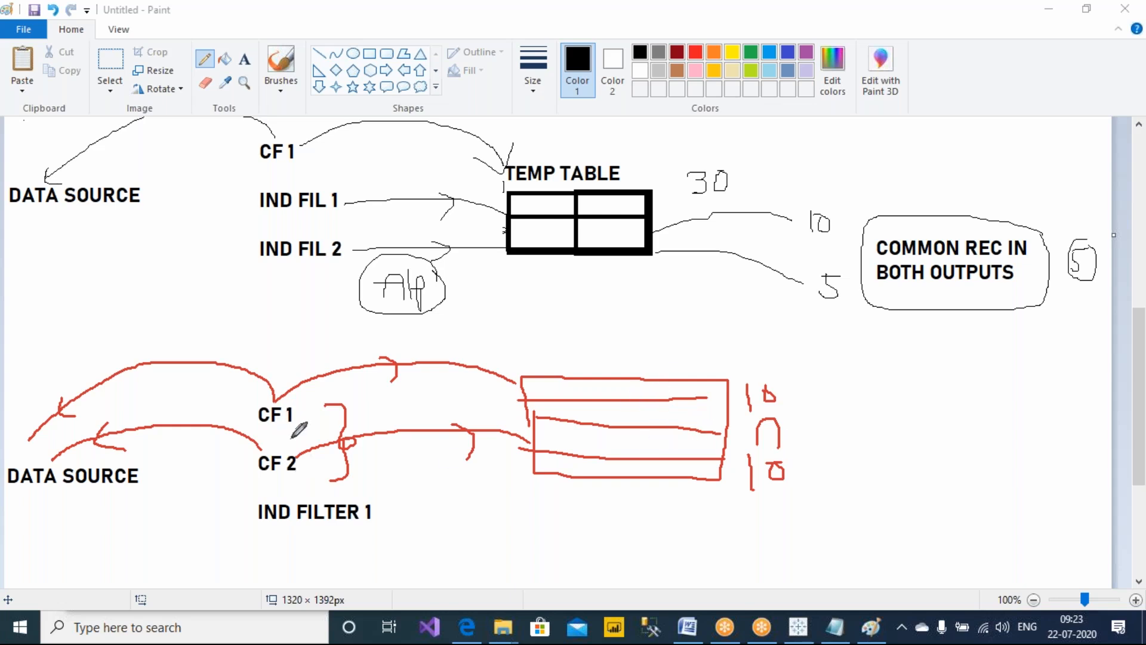
Draw an arrow from the lower temp table to a new smaller table box containing 5
mouse_move(692, 389)
left_mouse_down()
mouse_move(846, 391)
mouse_move(967, 461)
mouse_move(987, 395)
mouse_move(841, 401)
mouse_move(890, 425)
left_mouse_up()
left_click_drag(890, 407, 915, 406)
mouse_move(852, 436)
left_mouse_down()
mouse_move(955, 435)
mouse_move(943, 440)
left_mouse_up()
left_click_drag(862, 452, 961, 452)
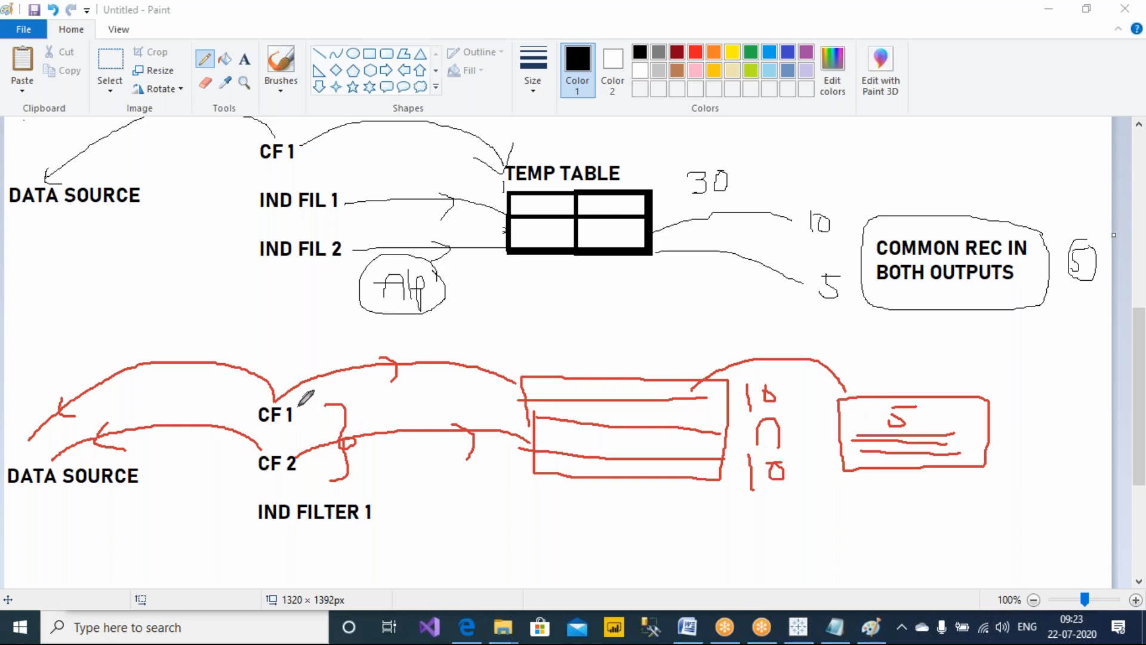
Draw an arrow from IND FILTER 1 to the smaller table and label the tables with a circled 1
mouse_move(577, 337)
left_mouse_down()
mouse_move(579, 352)
mouse_move(567, 322)
mouse_move(597, 311)
left_mouse_up()
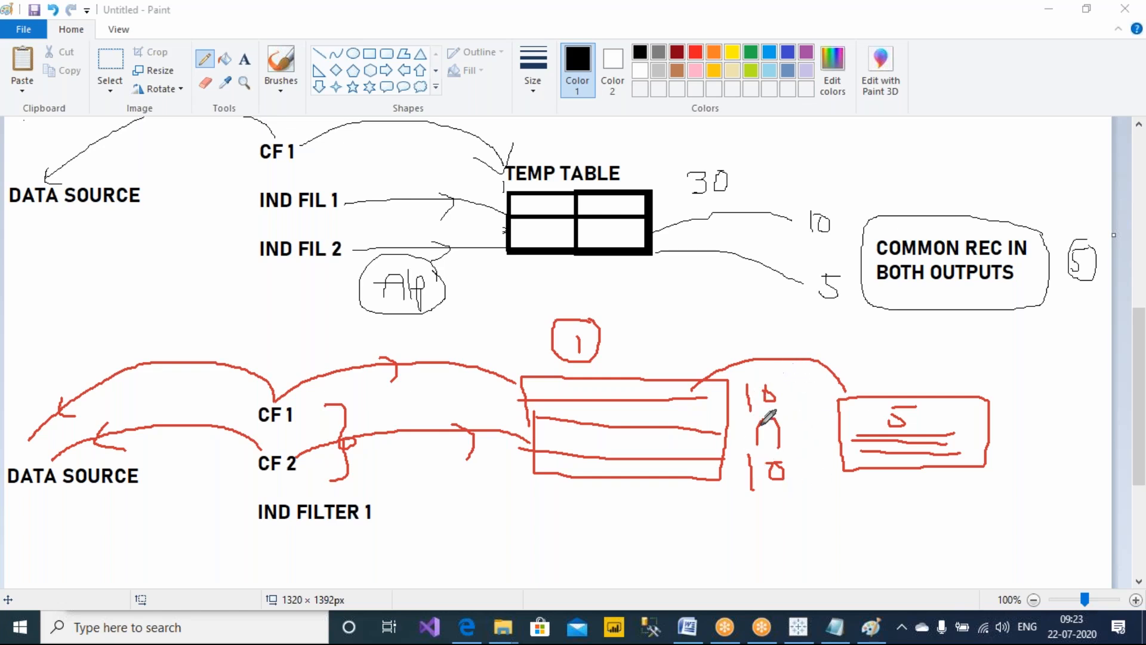
mouse_move(387, 517)
left_mouse_down()
mouse_move(512, 562)
mouse_move(828, 562)
mouse_move(901, 478)
mouse_move(914, 485)
left_mouse_up()
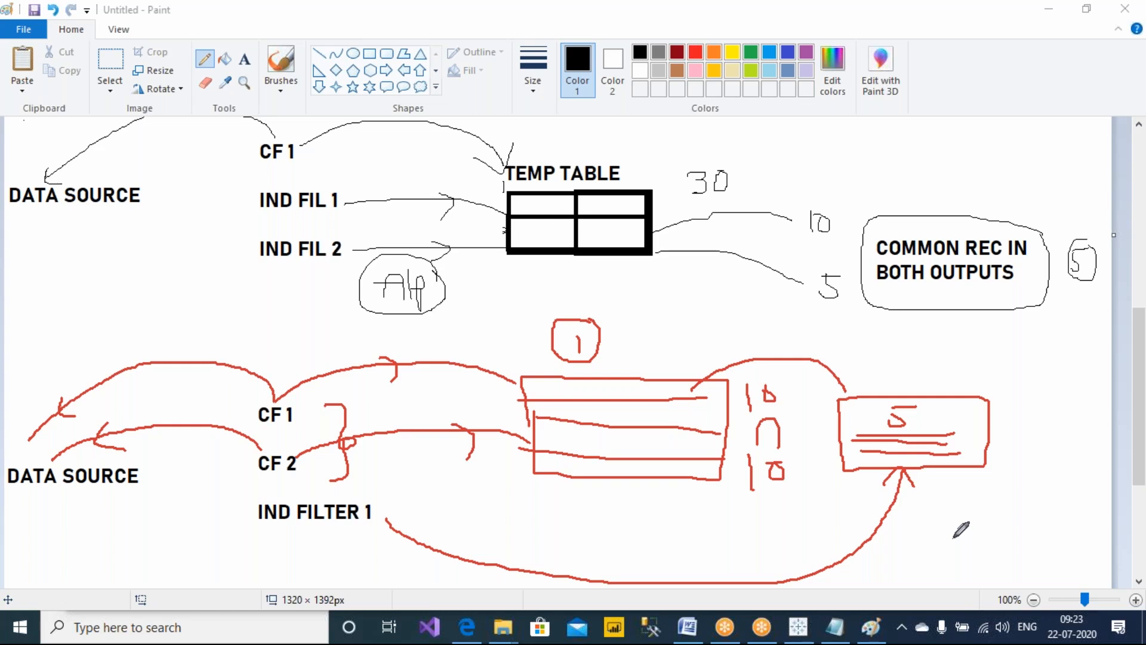
mouse_move(1060, 365)
left_mouse_down()
mouse_move(1059, 411)
mouse_move(1076, 360)
left_mouse_up()
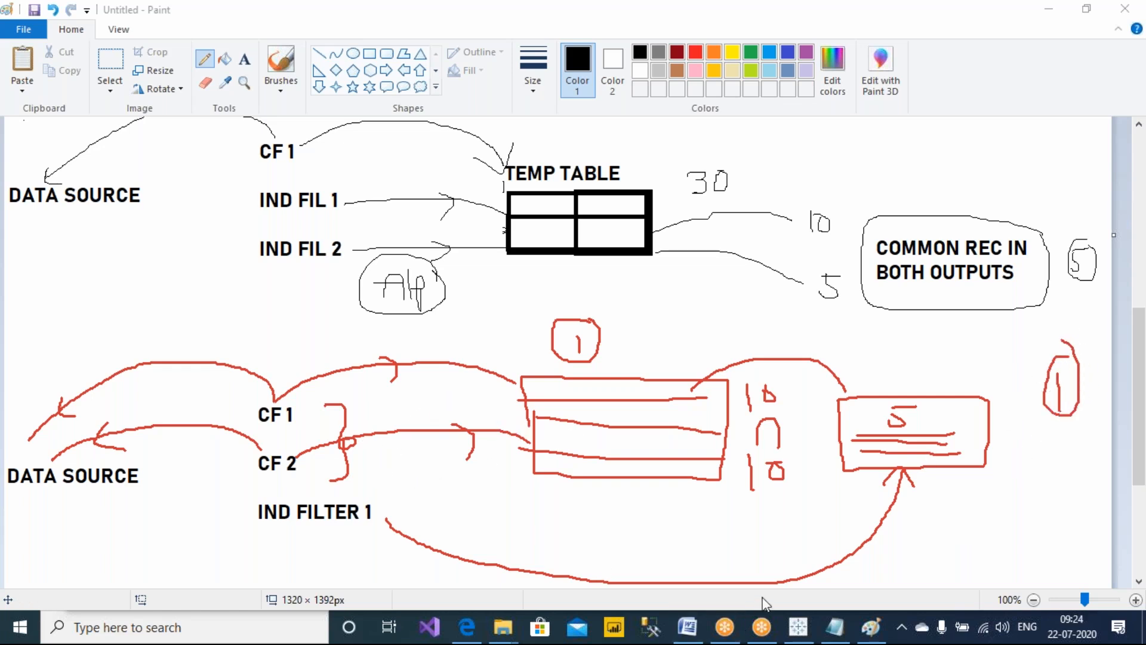
Switch to Tableau and add a new blank worksheet
left_click(798, 626)
left_click(735, 31)
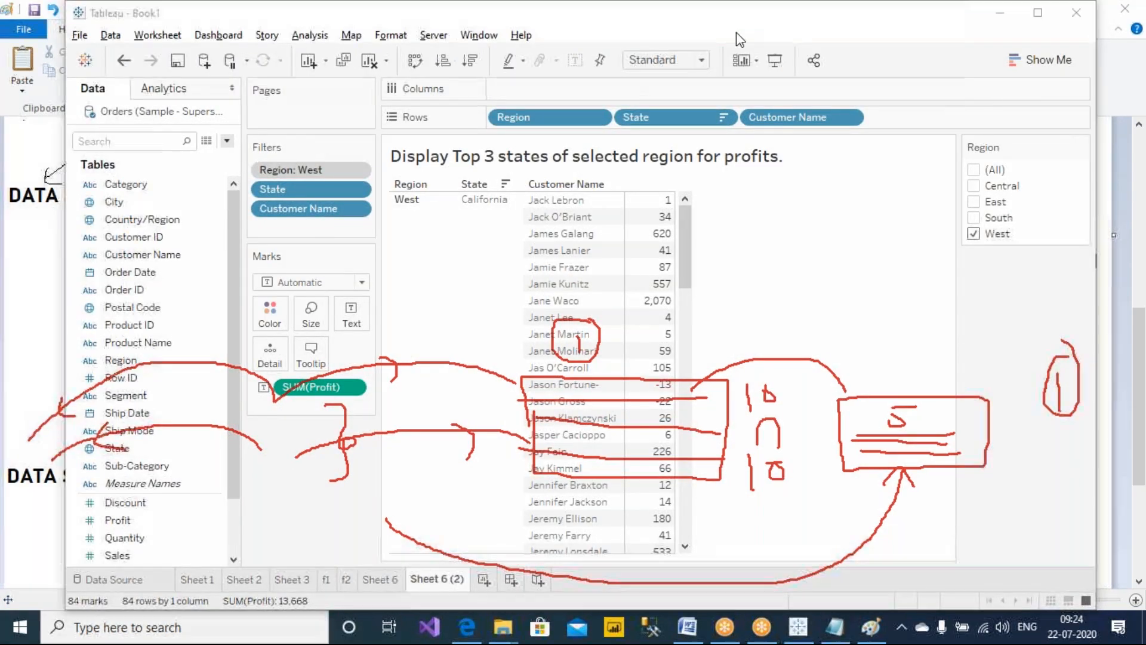
left_click(782, 124)
left_click(327, 465)
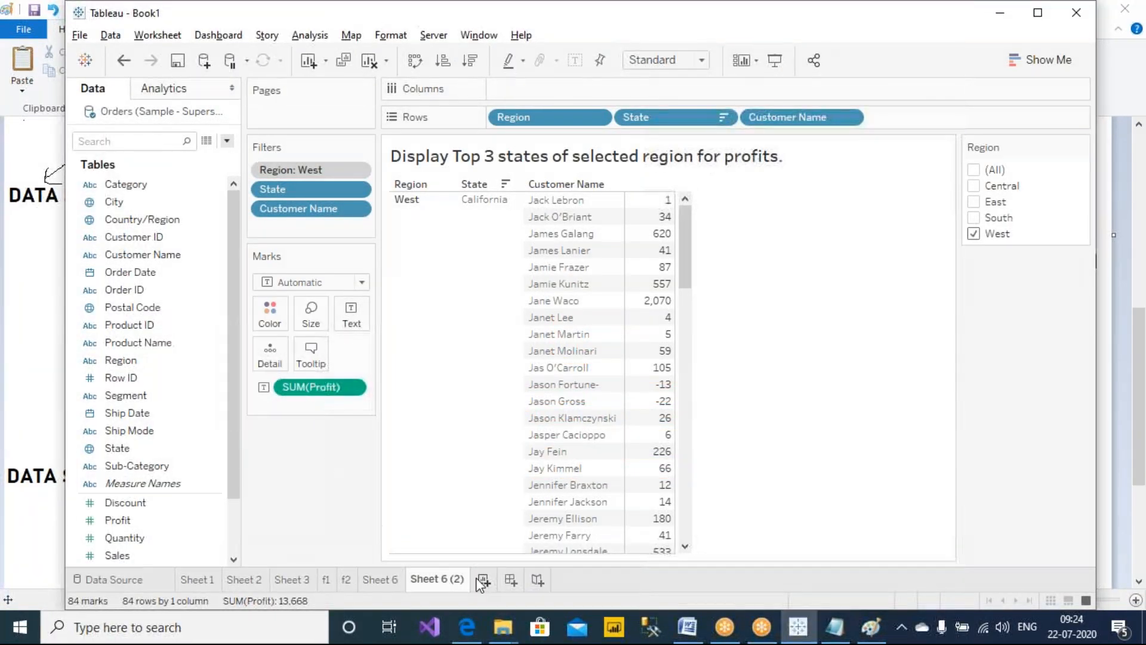
left_click(483, 579)
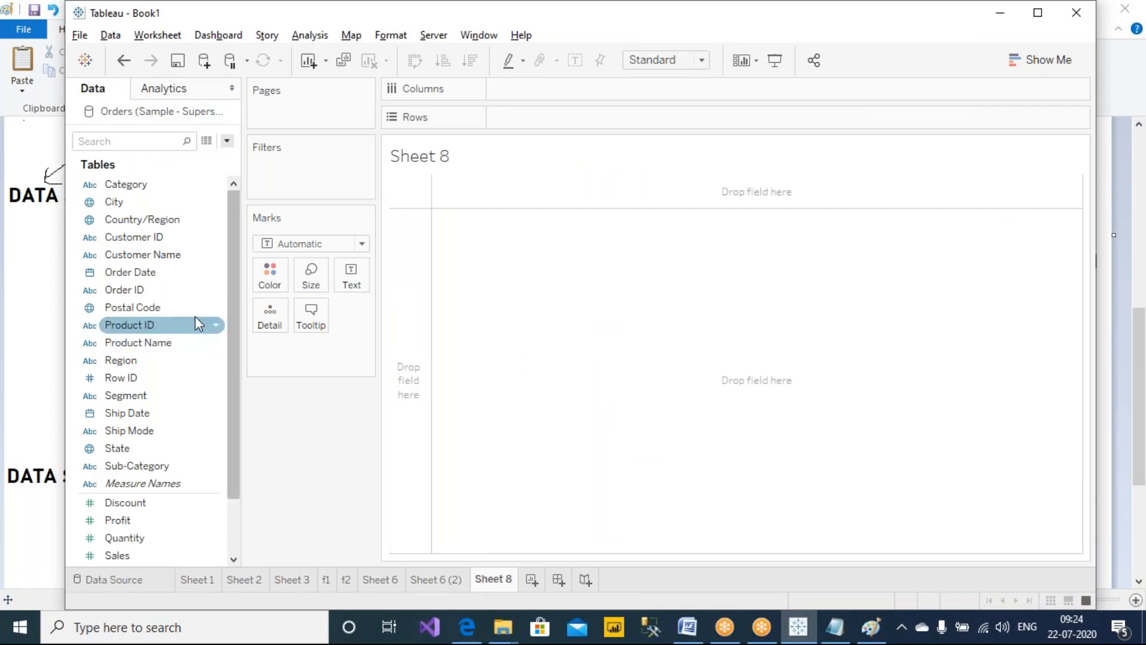
Filter the new sheet on Category to keep only Furniture and add that filter to context
left_click_drag(154, 186, 285, 171)
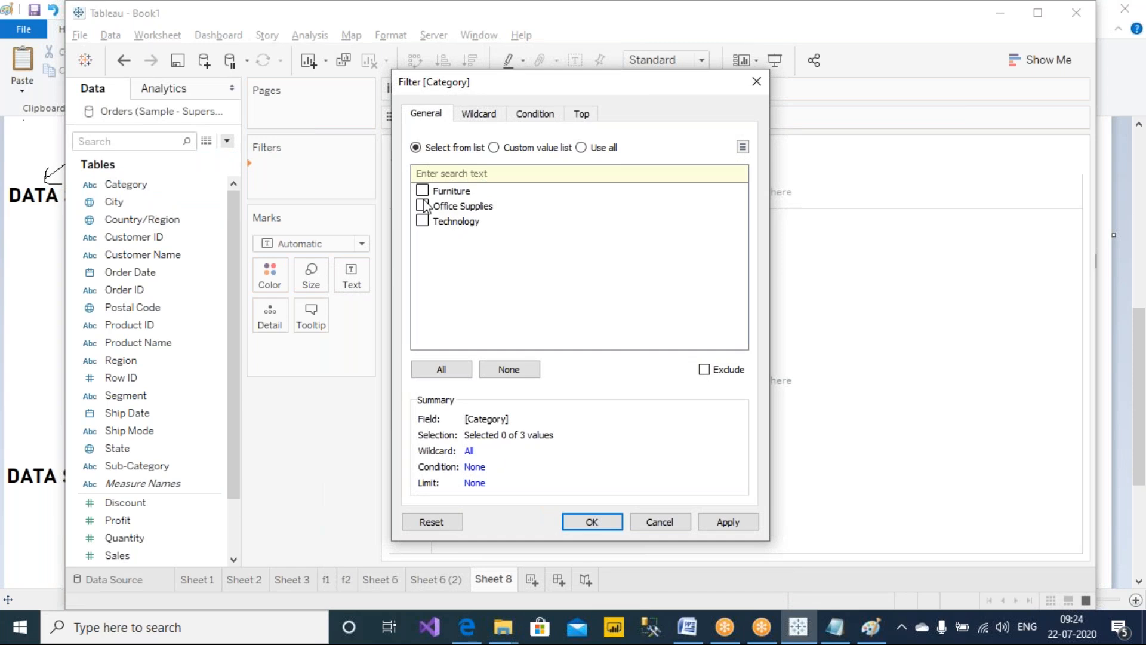
left_click(723, 523)
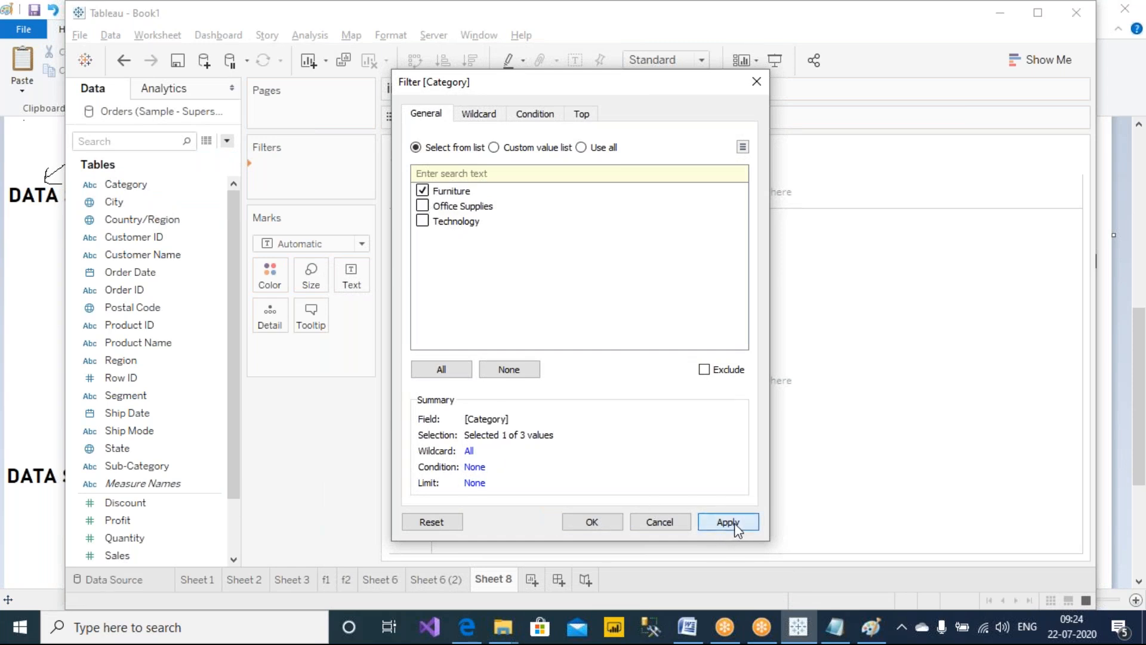
left_click(591, 521)
right_click(298, 177)
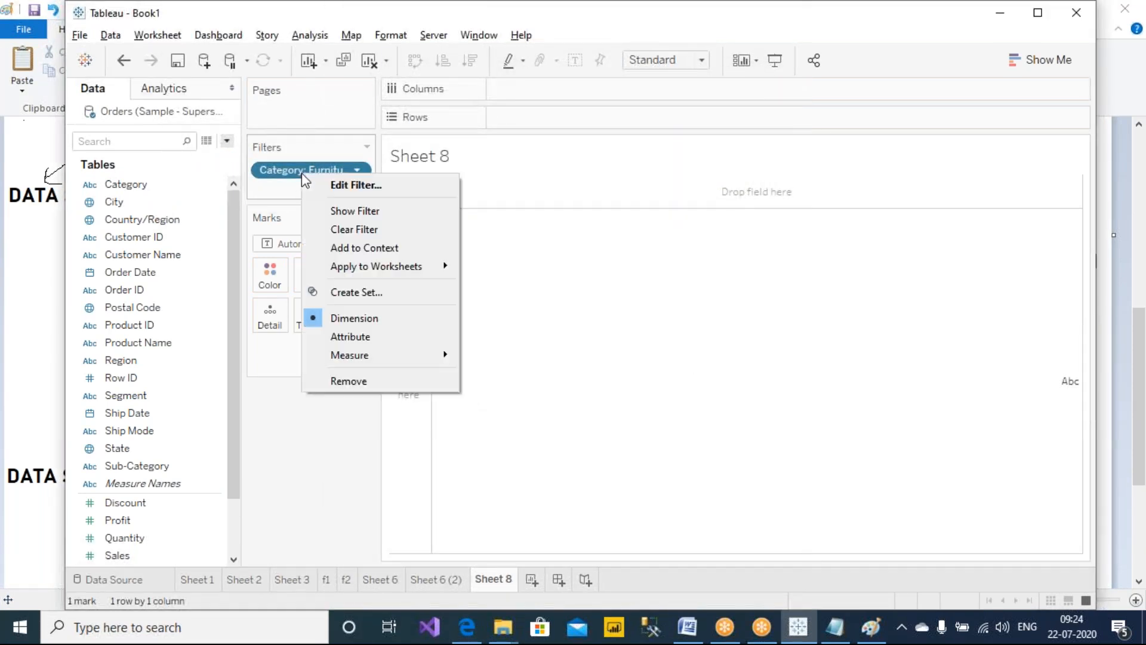
left_click(382, 248)
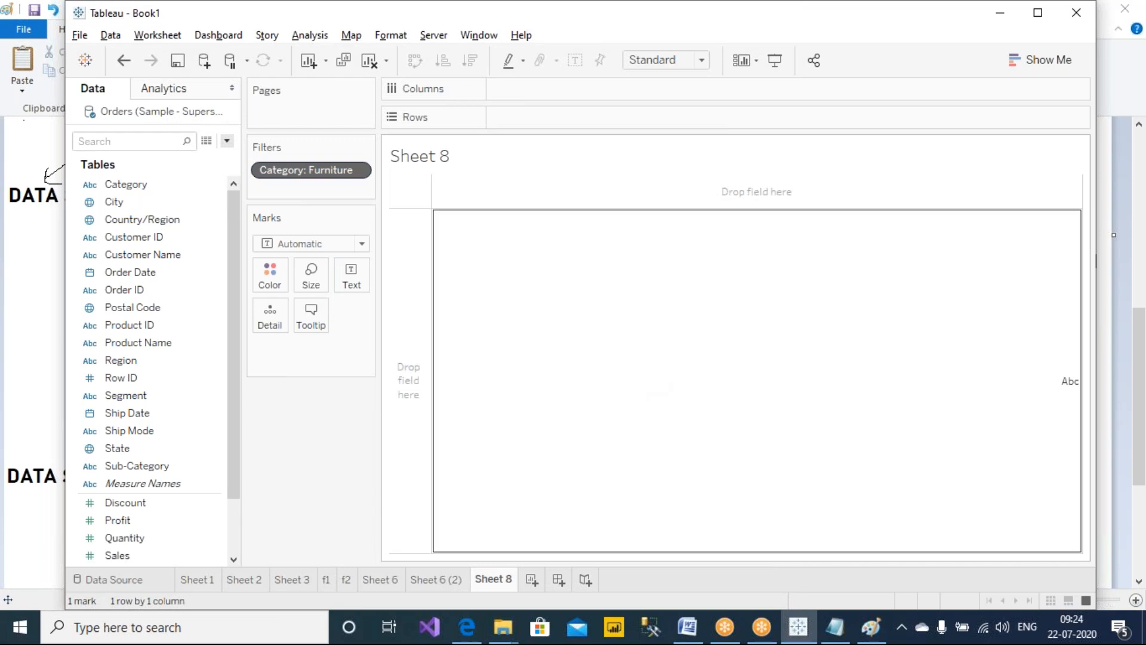
Filter on Region to keep only East and add the Region filter to context as well
left_click(135, 361)
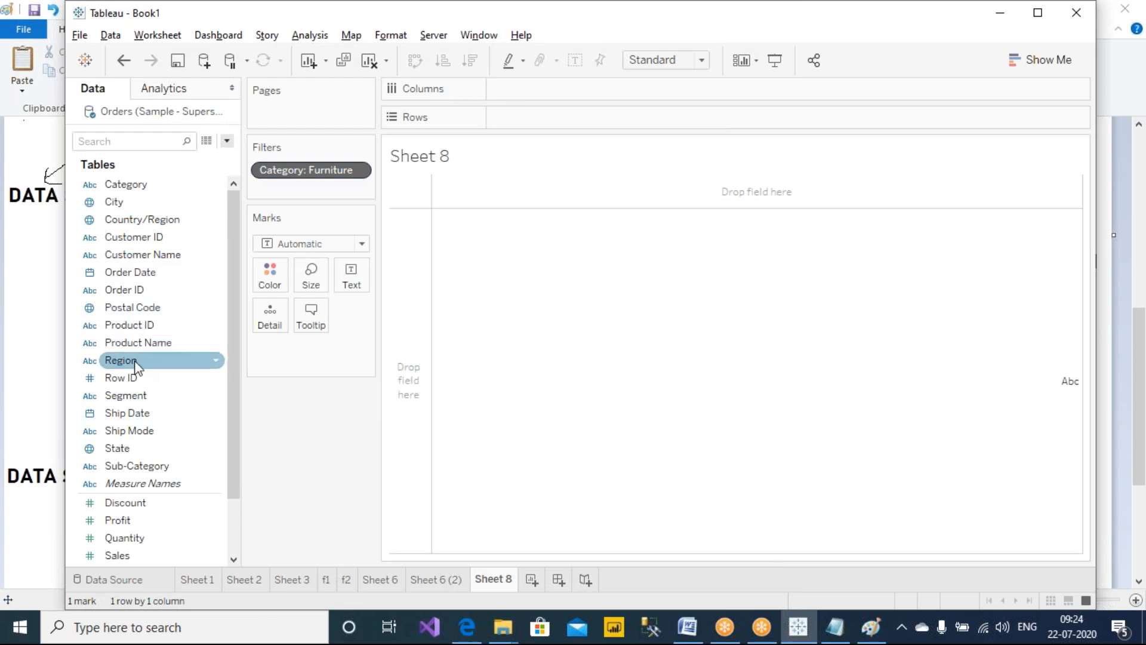
left_click_drag(135, 362, 317, 188)
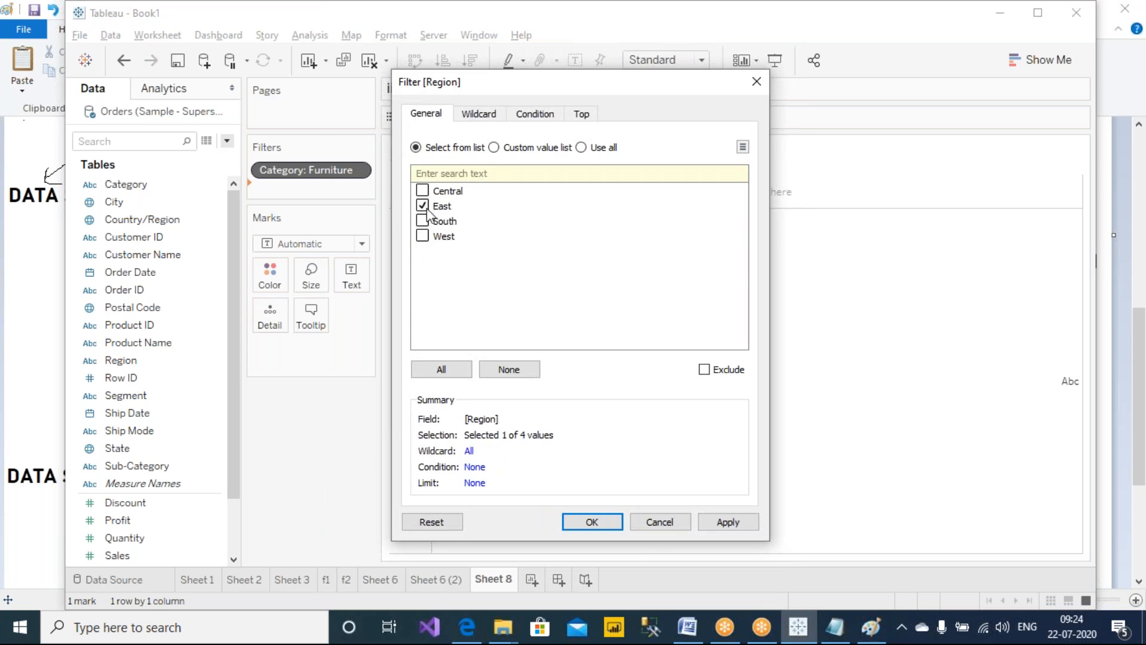
left_click(728, 522)
left_click(591, 522)
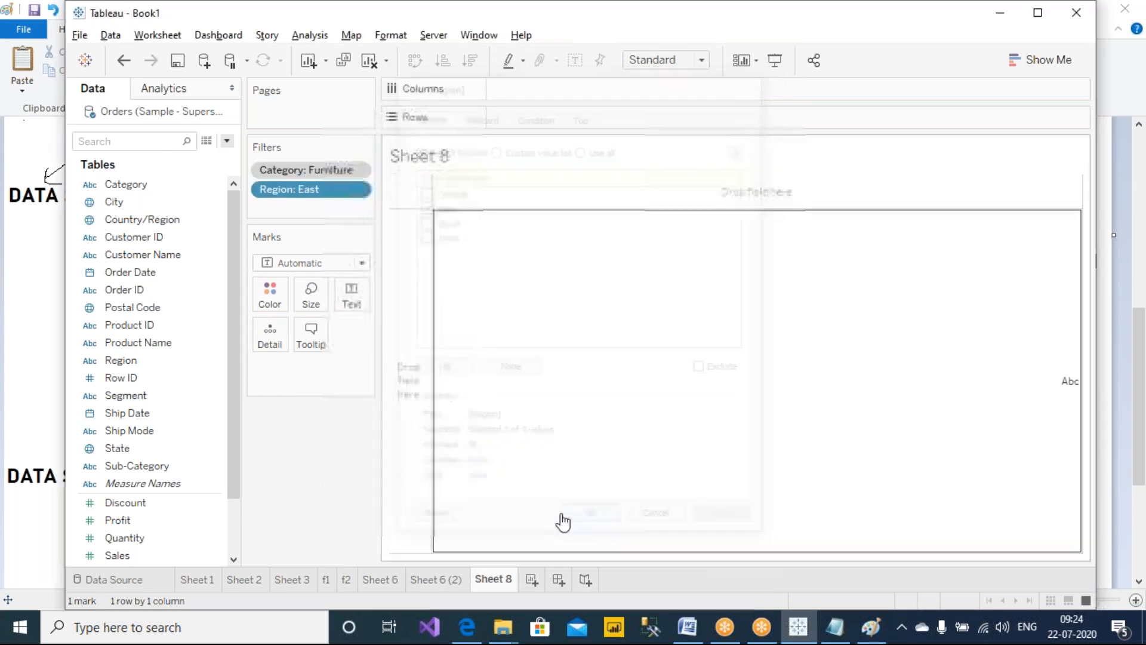
right_click(322, 194)
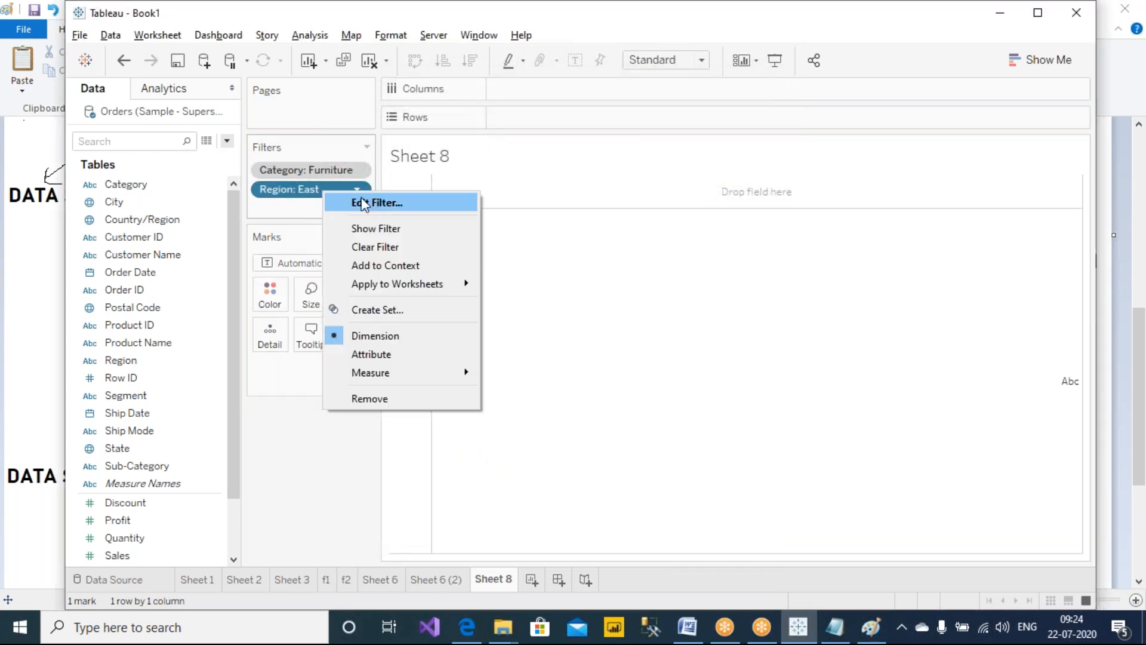
left_click(389, 261)
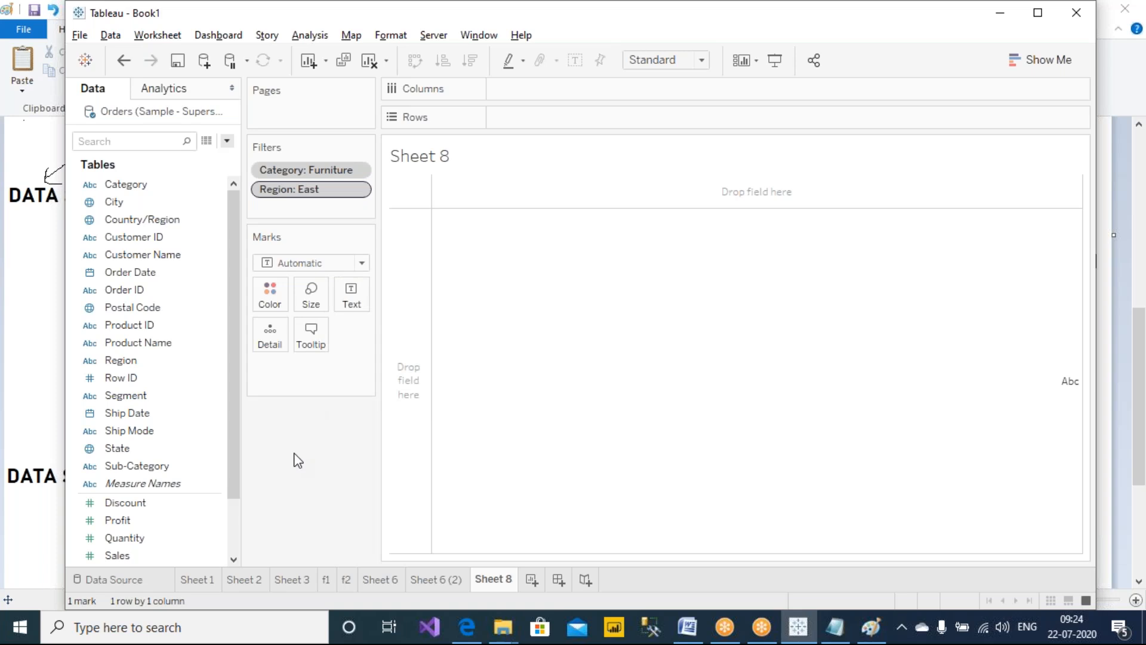
Annotate arrows from the data source through the Category and Region filters to a sketched temp table
left_click(723, 15)
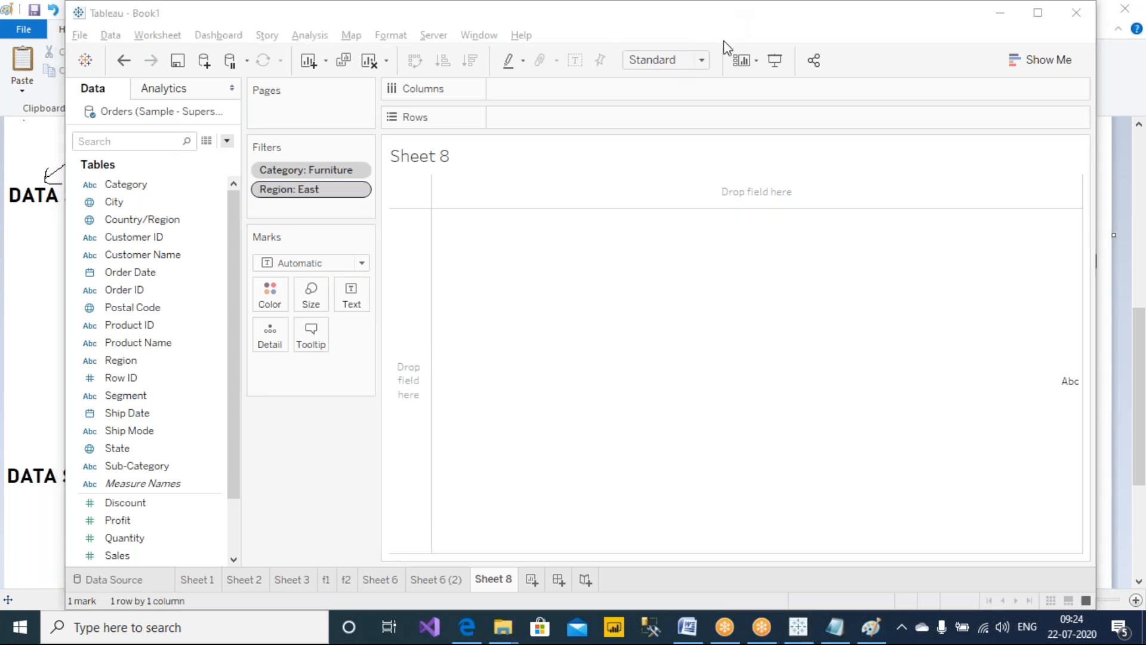
mouse_move(317, 160)
left_mouse_down()
mouse_move(257, 107)
mouse_move(219, 105)
left_mouse_up()
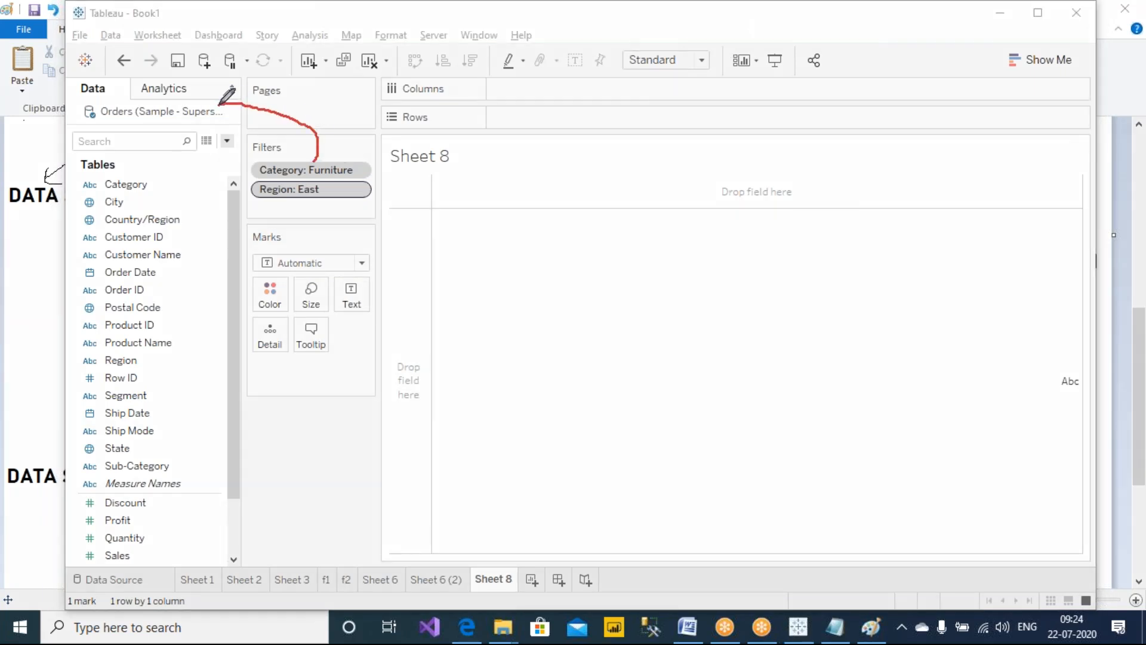
left_click_drag(251, 195, 170, 117)
mouse_move(317, 160)
left_mouse_down()
mouse_move(495, 145)
mouse_move(525, 156)
mouse_move(536, 203)
mouse_move(619, 154)
mouse_move(527, 153)
mouse_move(601, 168)
mouse_move(616, 192)
left_mouse_up()
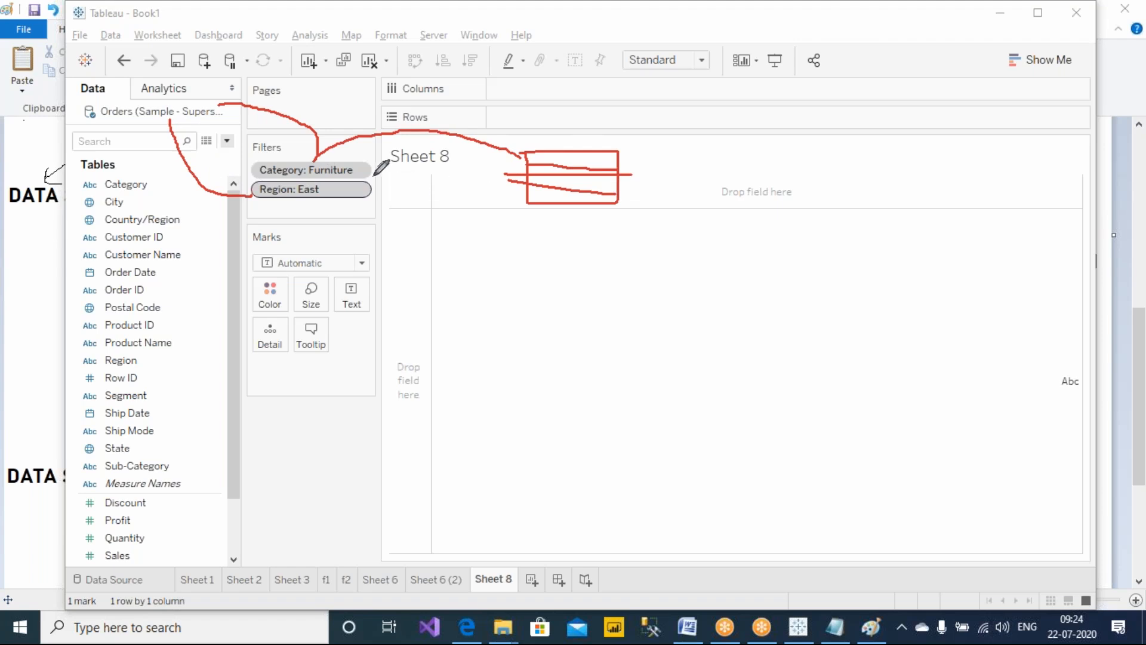
Annotate the record counts 10 and 5 and a second sketched table marked Comm'l and 5
left_click_drag(414, 128, 424, 142)
mouse_move(336, 194)
left_mouse_down()
mouse_move(475, 246)
mouse_move(541, 217)
mouse_move(545, 238)
left_mouse_up()
mouse_move(503, 123)
left_mouse_down()
mouse_move(503, 141)
mouse_move(515, 127)
left_mouse_up()
mouse_move(550, 237)
left_mouse_down()
mouse_move(540, 255)
mouse_move(571, 236)
left_mouse_up()
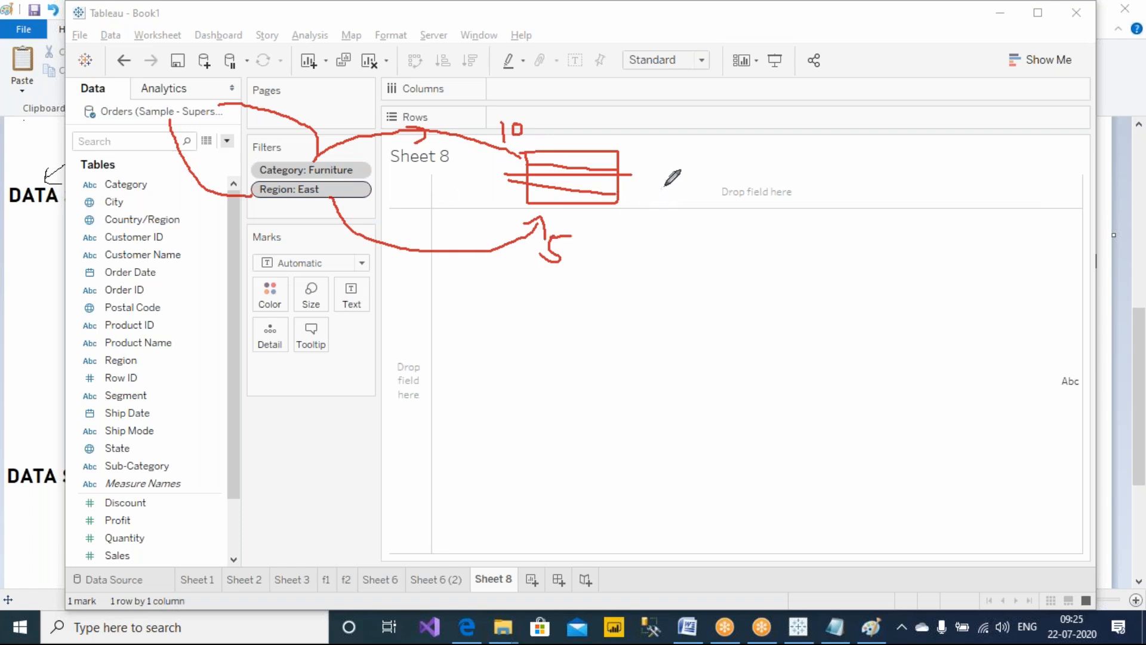
mouse_move(669, 174)
left_mouse_down()
mouse_move(667, 190)
mouse_move(704, 179)
mouse_move(712, 195)
mouse_move(734, 194)
mouse_move(735, 167)
mouse_move(744, 179)
mouse_move(647, 170)
left_mouse_up()
mouse_move(792, 156)
left_mouse_down()
mouse_move(789, 209)
mouse_move(931, 173)
mouse_move(848, 151)
mouse_move(793, 159)
mouse_move(915, 162)
left_mouse_up()
mouse_move(800, 183)
left_mouse_down()
mouse_move(910, 184)
mouse_move(904, 202)
left_mouse_up()
left_click_drag(807, 209, 915, 224)
mouse_move(884, 126)
left_mouse_down()
mouse_move(870, 143)
mouse_move(856, 119)
mouse_move(891, 109)
left_mouse_up()
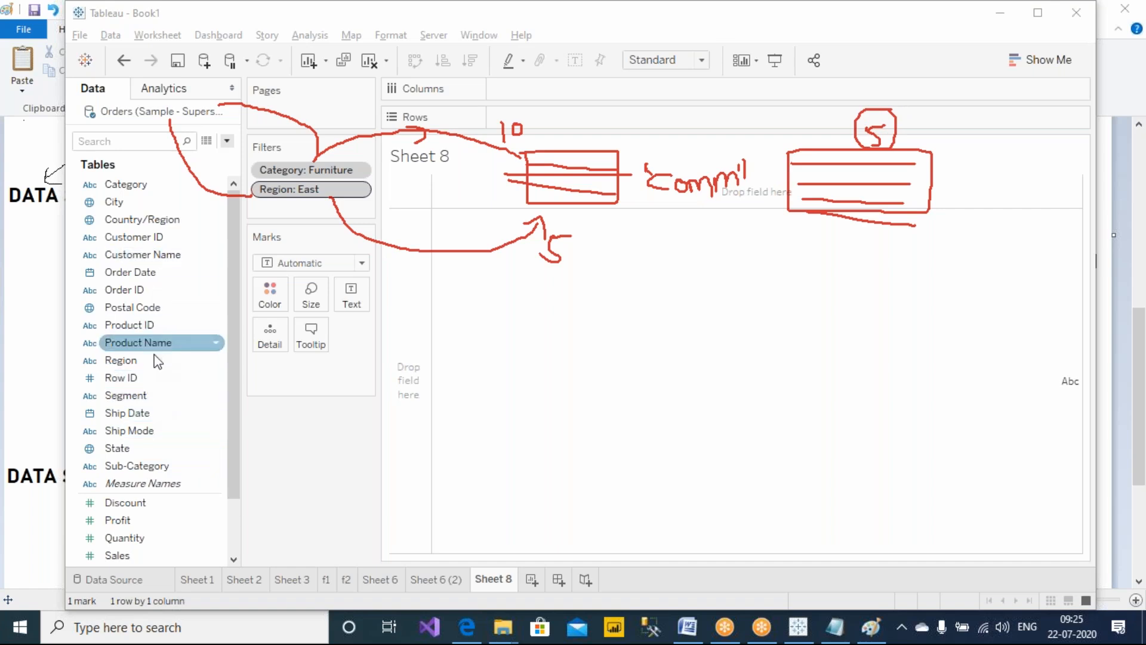
Add a State filter keeping only Connecticut
scroll(152, 361, "down", 2)
left_click_drag(132, 376, 354, 472)
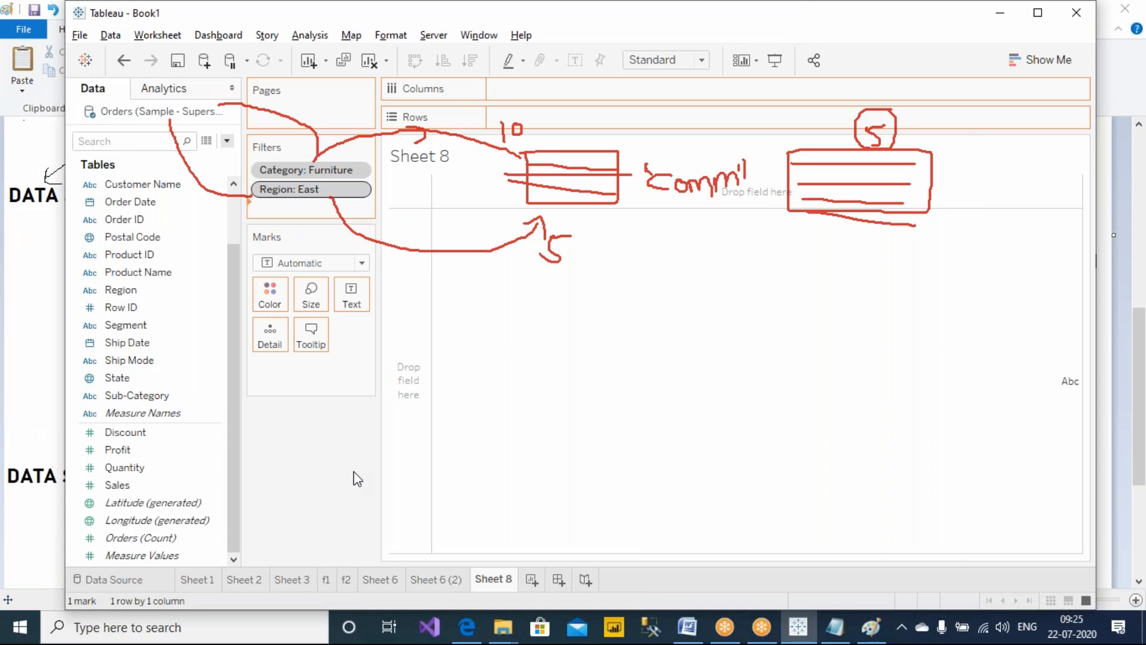
left_click(422, 189)
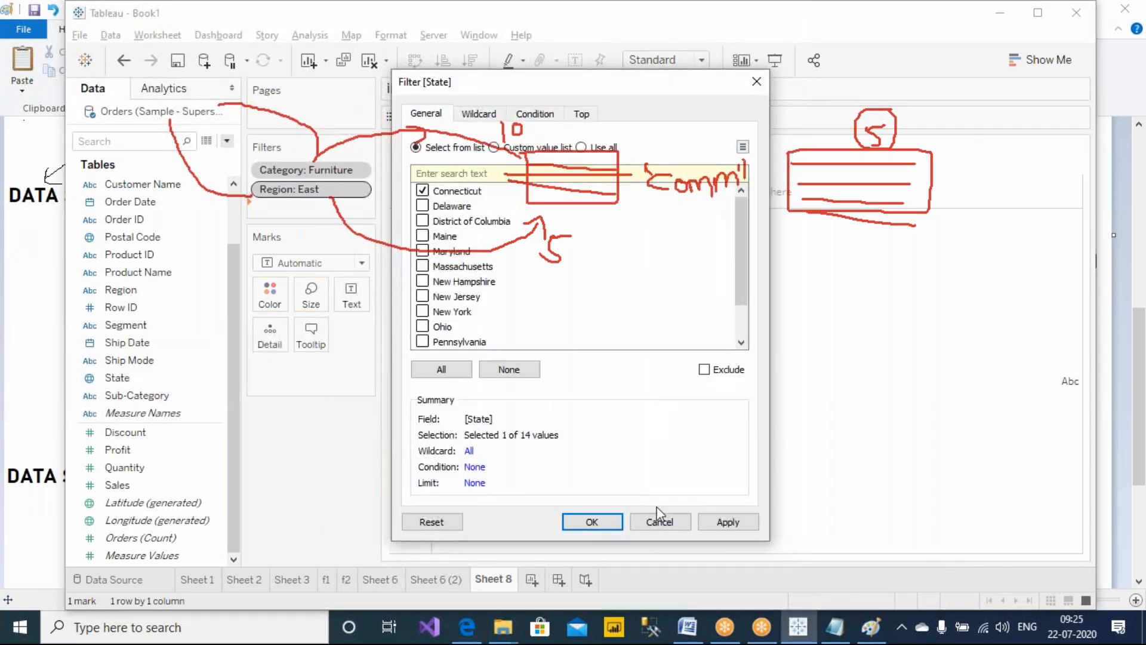
left_click(728, 521)
left_click(592, 522)
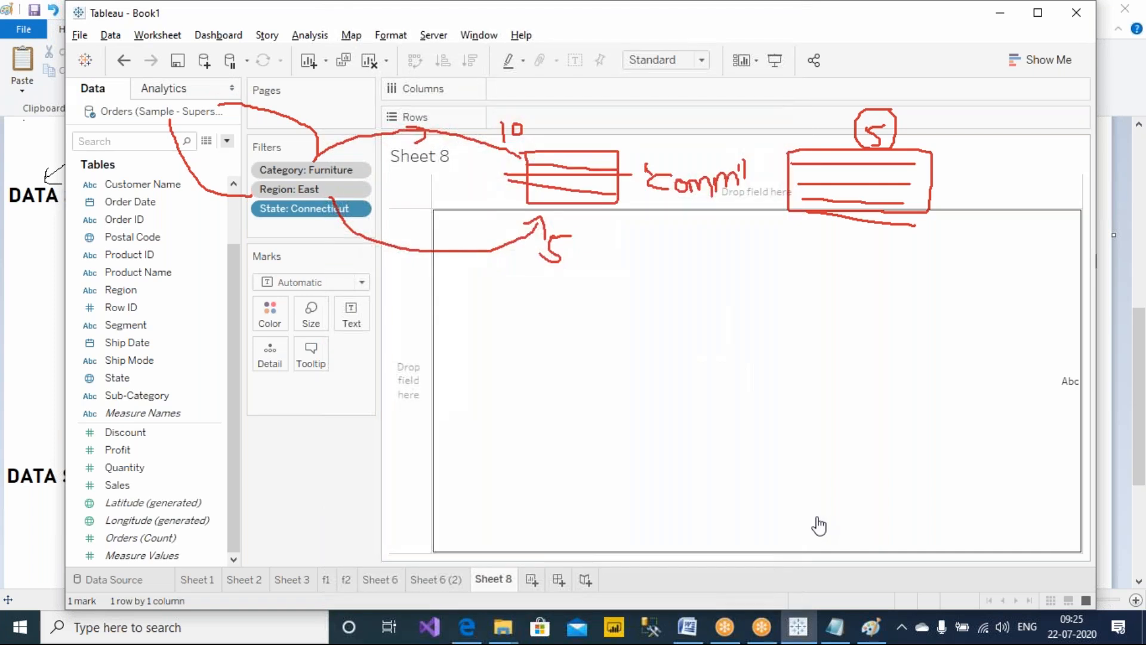
Annotate an arrow from the State filter to the second sketched table
left_click(732, 36)
left_click(725, 46)
mouse_move(288, 221)
left_mouse_down()
mouse_move(349, 307)
mouse_move(755, 333)
mouse_move(830, 234)
mouse_move(843, 241)
left_mouse_up()
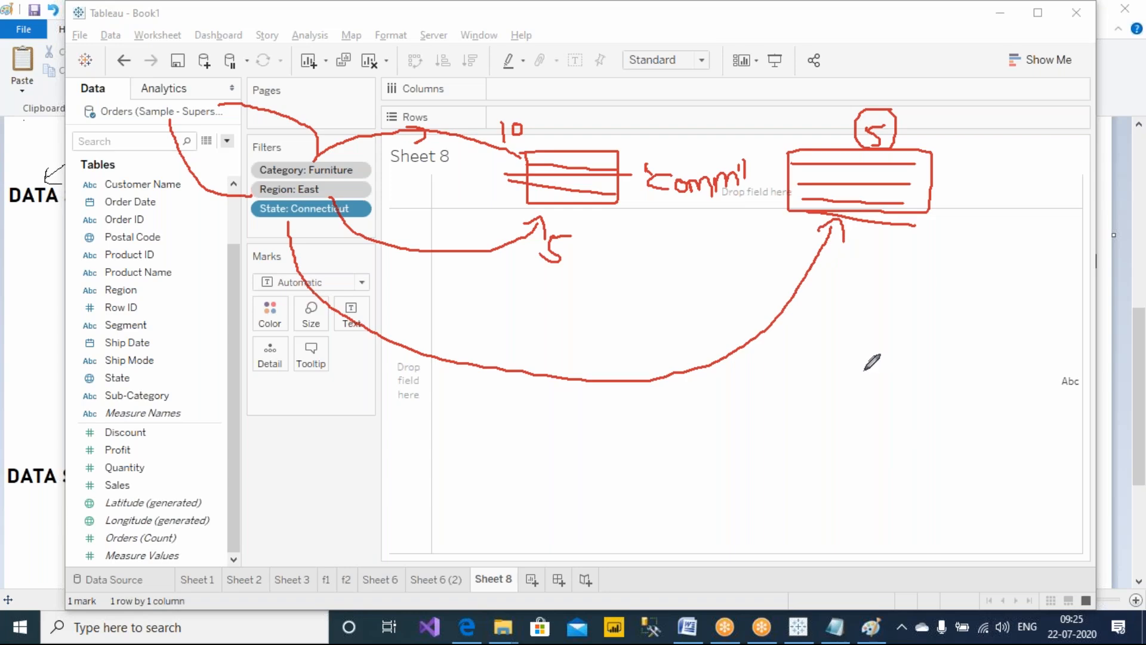
Switch to the Notes.txt file in Notepad and enlarge its window
left_click(835, 627)
left_click(758, 120)
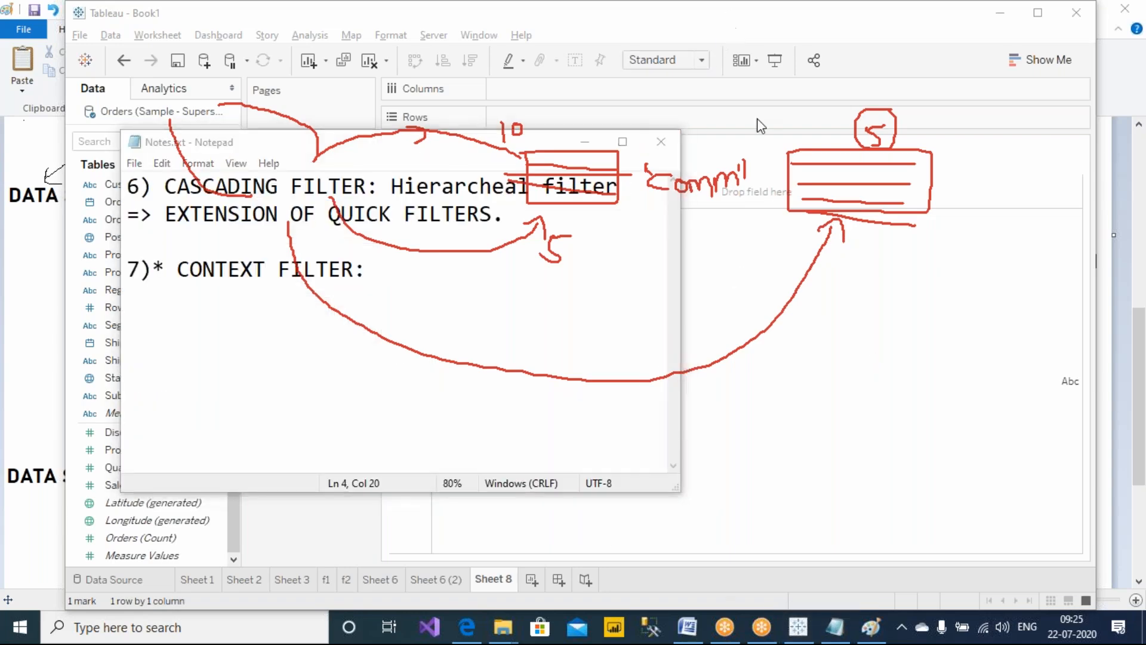
left_click(776, 123)
mouse_move(679, 491)
left_mouse_down()
mouse_move(863, 495)
mouse_move(1036, 520)
left_mouse_up()
Under the context filter heading, write 'CONTEXT FILTERS ALWAYS TALK TO THE DATA SOURCE.'
key("Return")
key("Return")
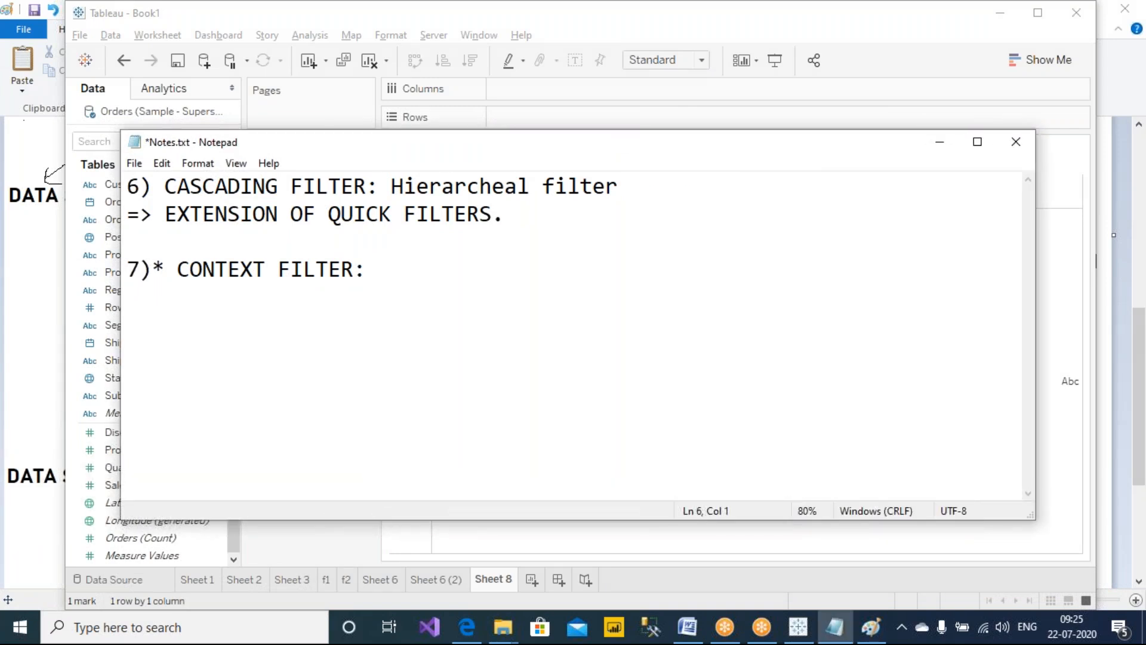
type("CONTEXT FILTERS A")
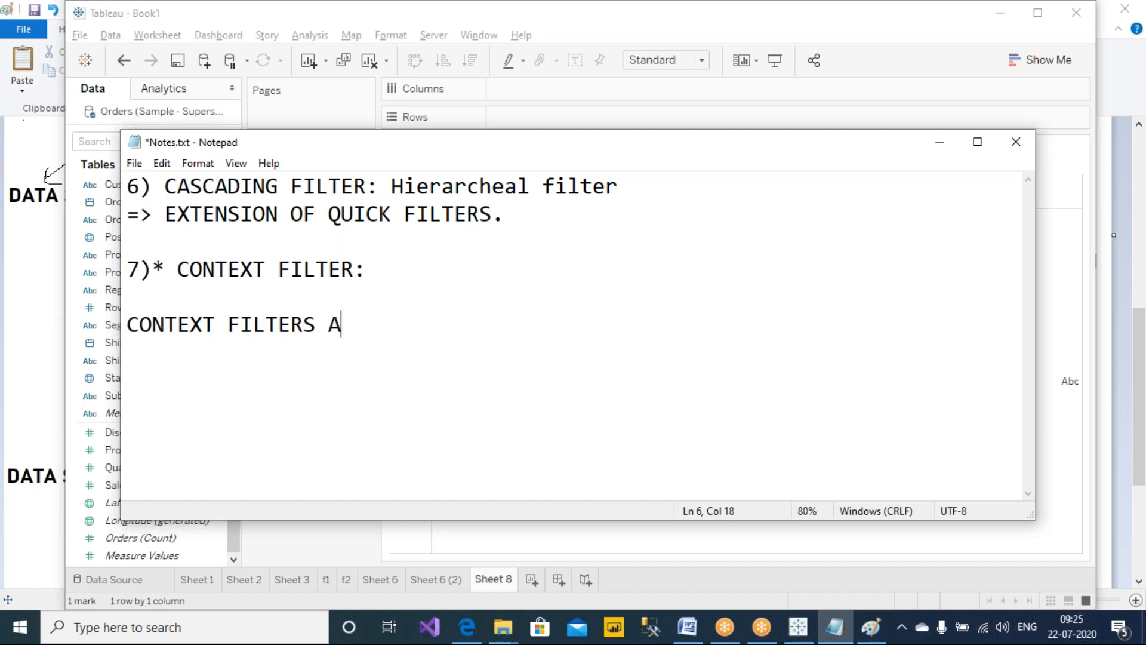
type("LWAYS TA")
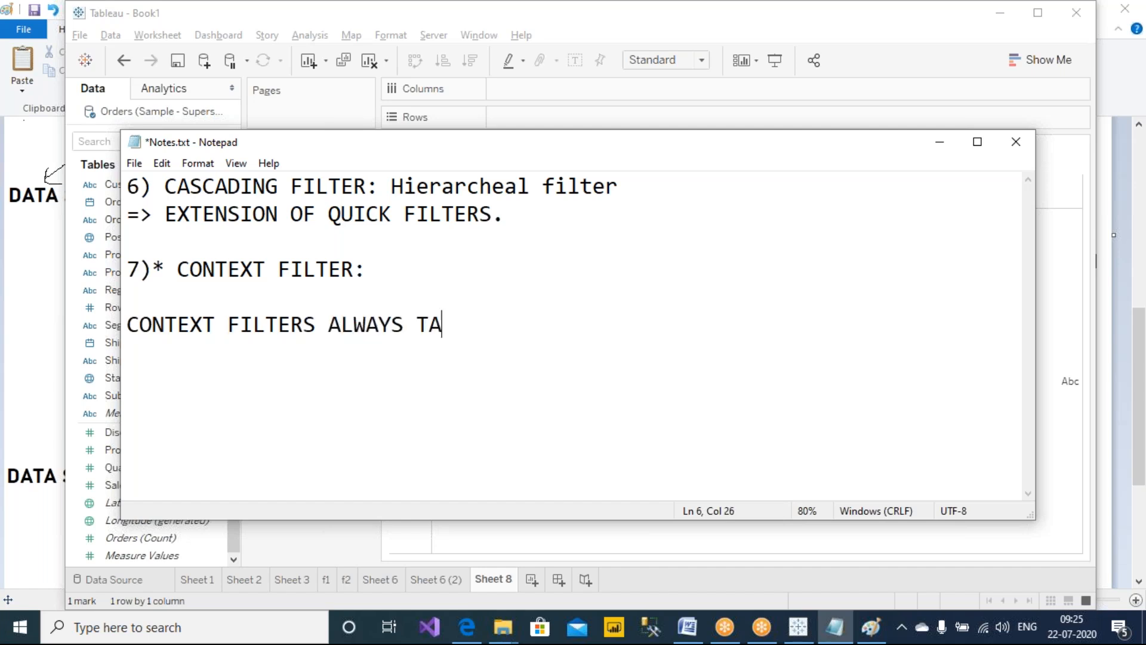
type("LK TO THE DATA S")
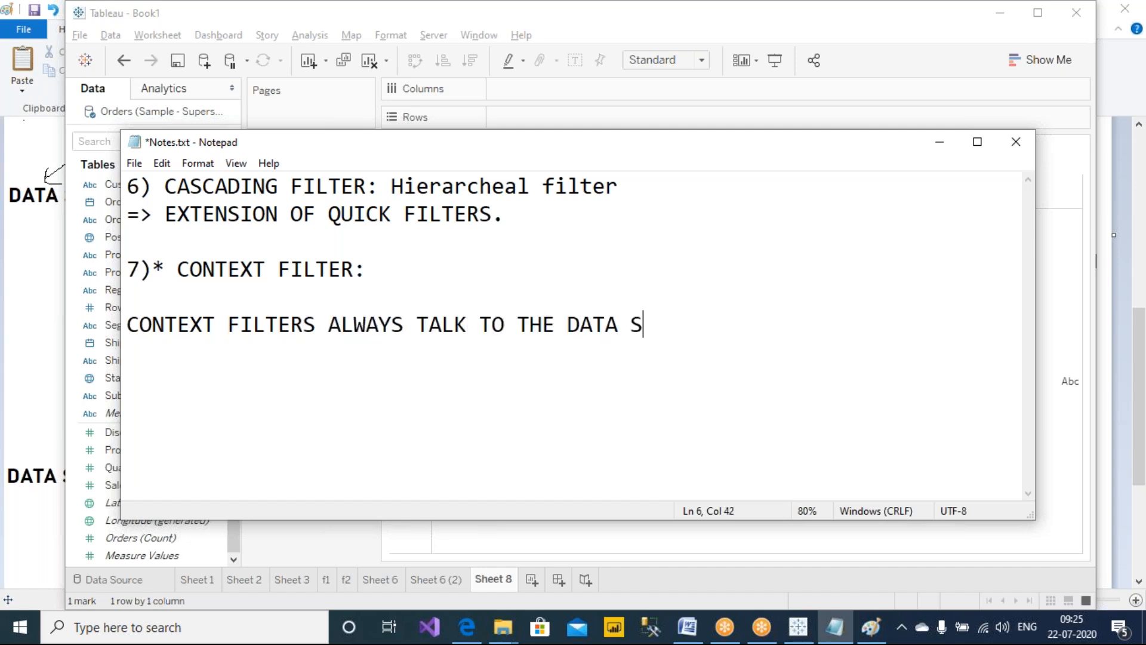
type("OURCE")
key("BackSpace")
type("CE.")
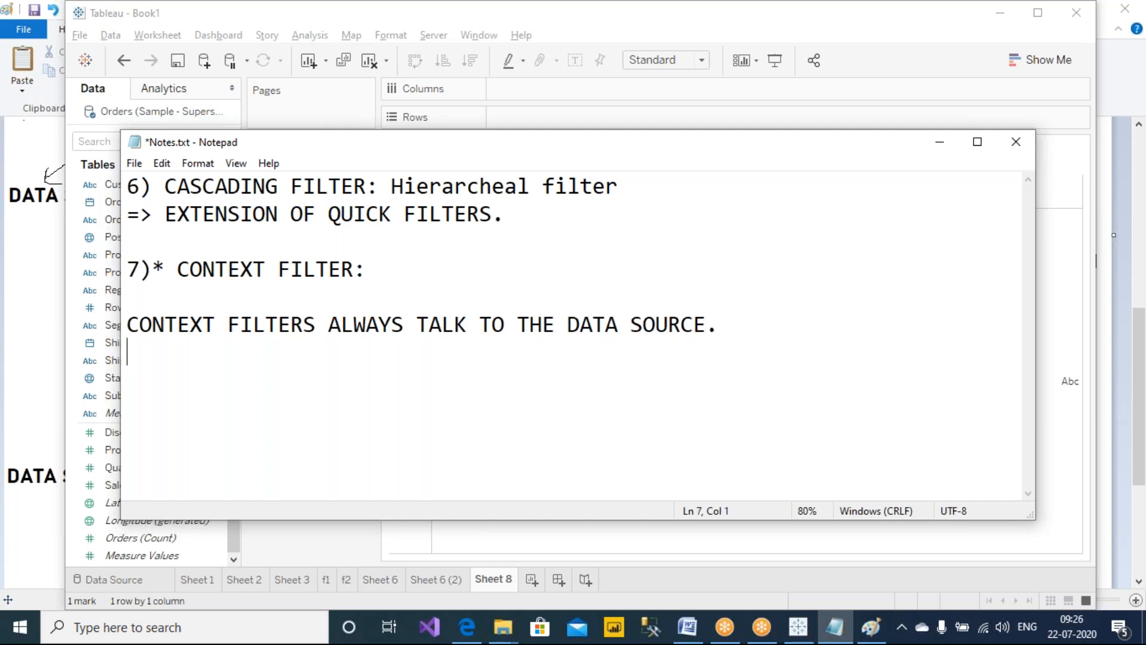
Below it, start a new note: 'INDIVIDUAL FILTERS ALWAYS SPEAK TO THE DATASOURCE, BUT IF WE HAVE COMBINATION OF'
type("INDITIVIDU")
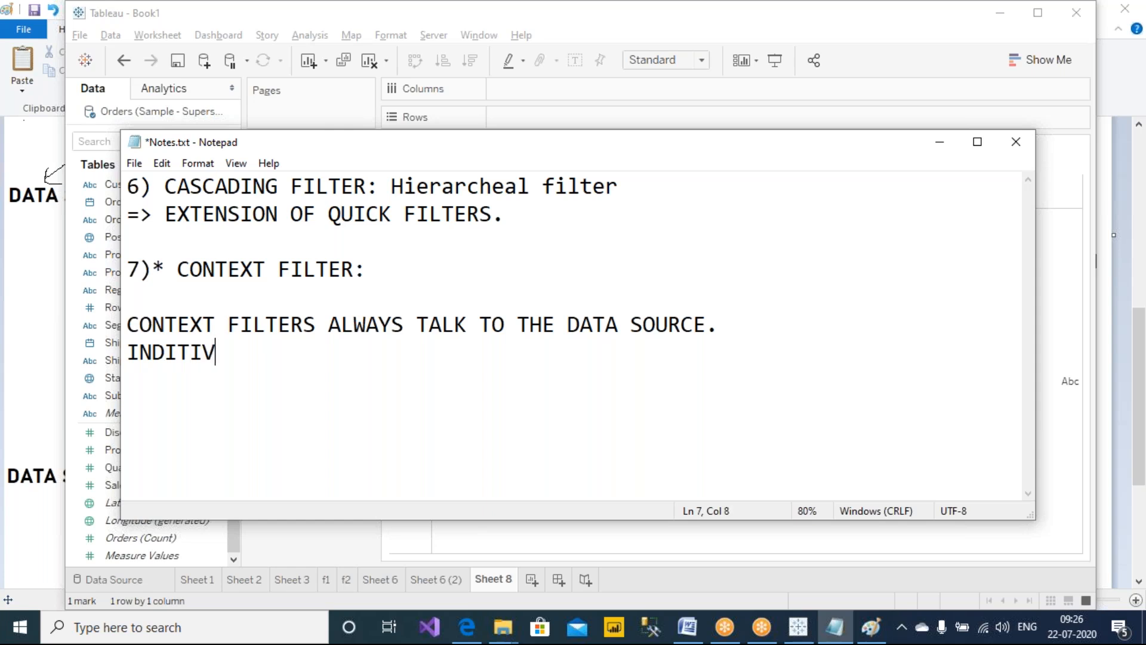
key("BackSpace")
key("BackSpace")
key("BackSpace")
key("BackSpace")
key("BackSpace")
key("BackSpace")
type("VIDUAL FILTERS ALWAYS SPEAK TO THE ")
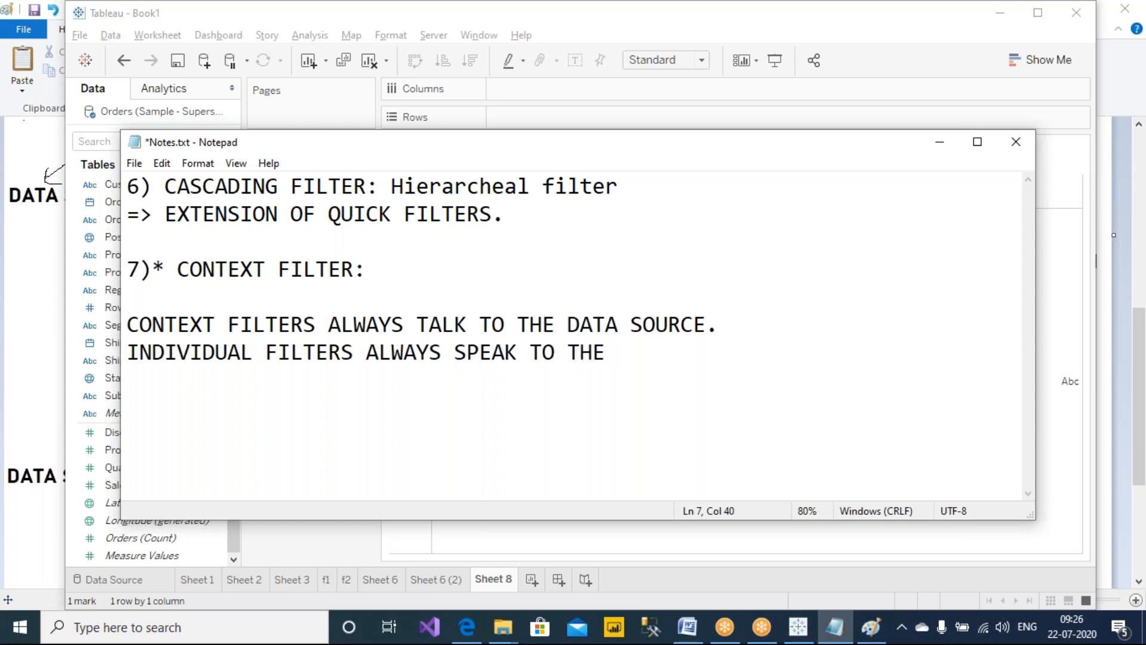
type("DATASOURCE")
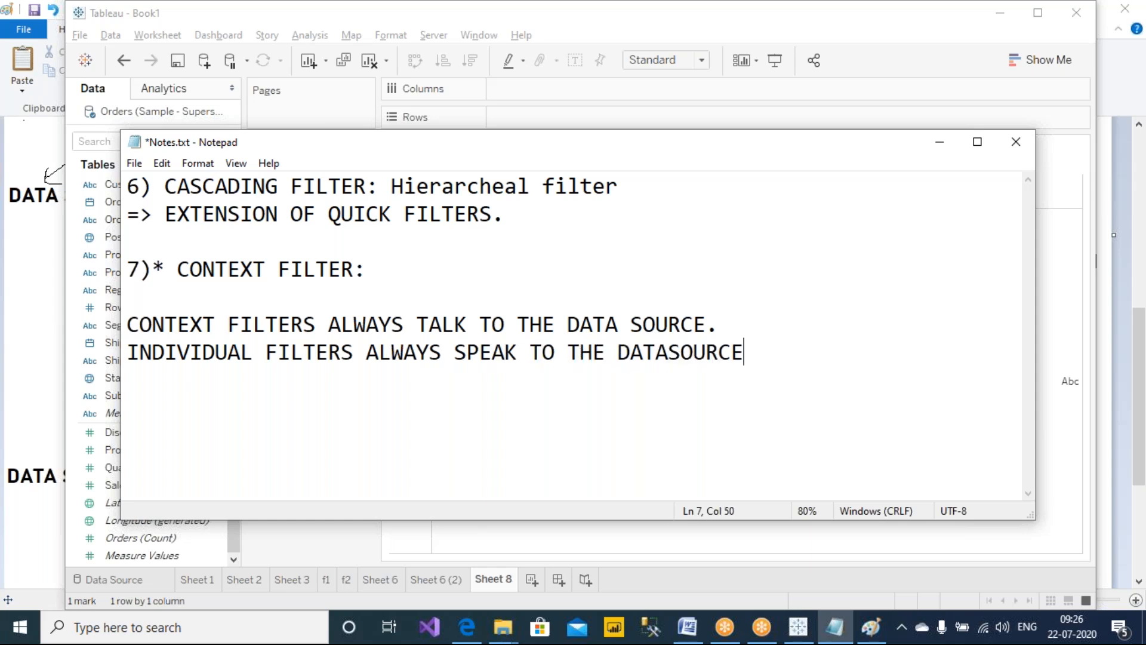
type(", BUT IF WE HAVE")
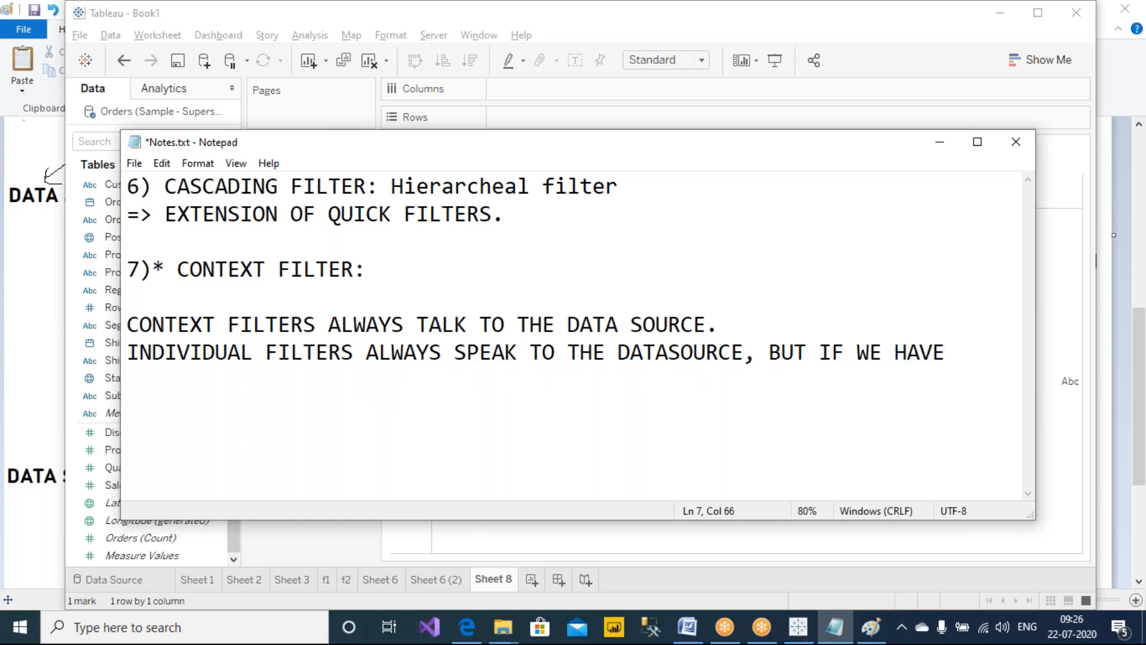
type(" COMBINATION ")
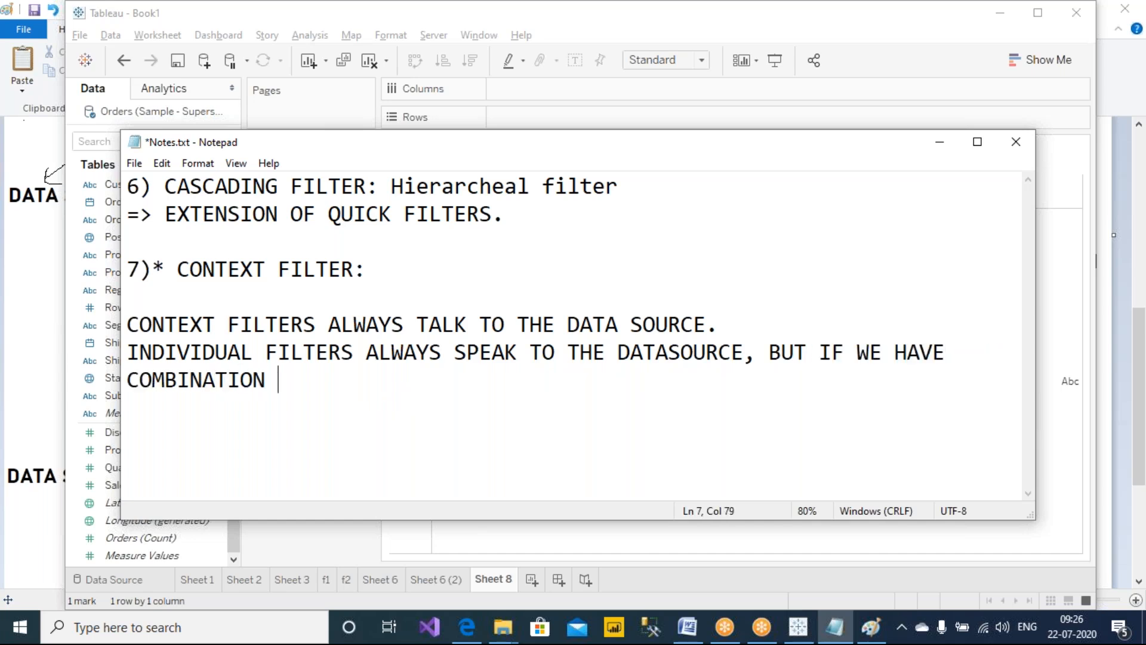
type("OF CF AND")
Continue the note with 'CF AND INDIVIDUAL FILTERS, THEN IND FILTER WILL QUERY THE CONTEXT FILTER "OUTPUT"'
type("DIVIDUAL FILTER")
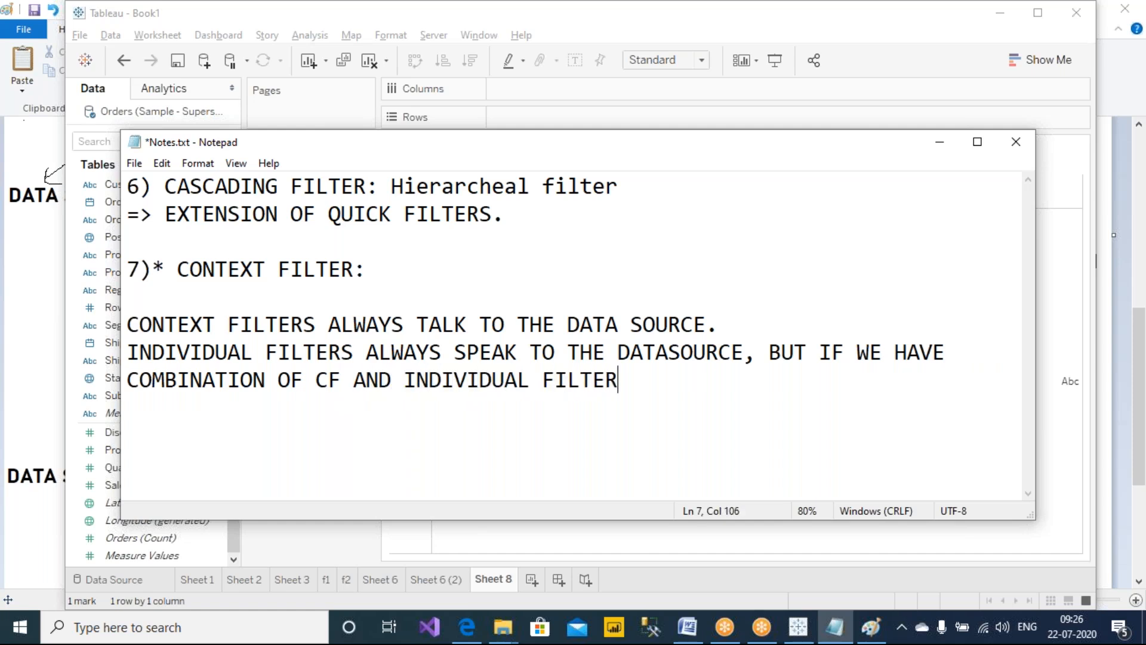
type("S, THEN IND F")
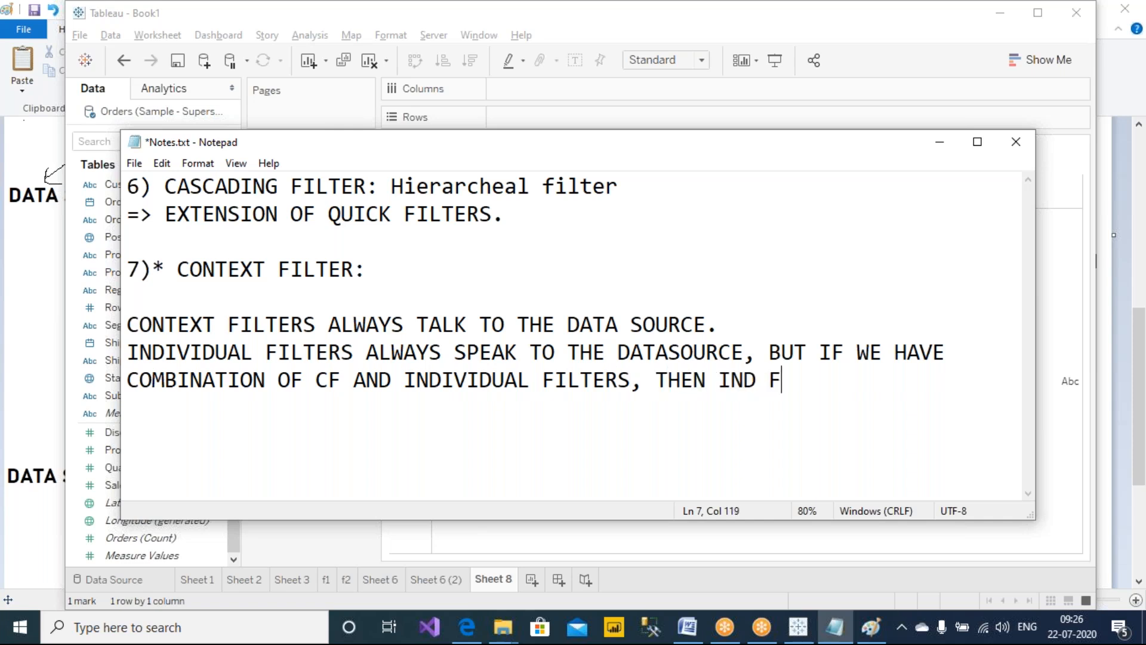
type("ILTER WILL ")
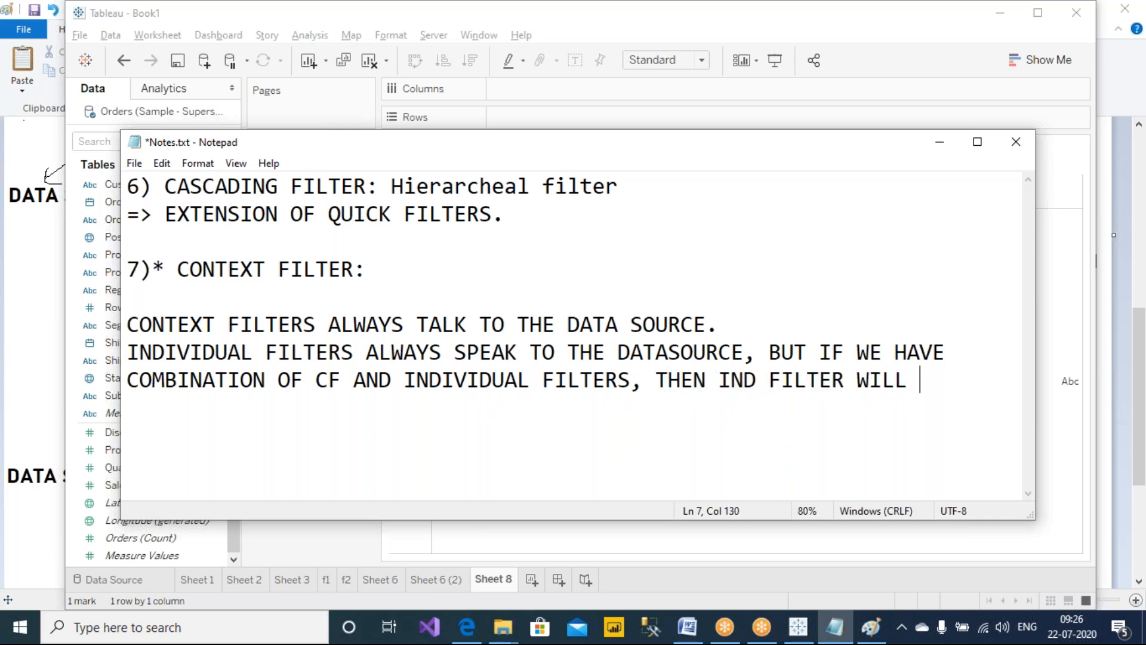
type("QUERY ")
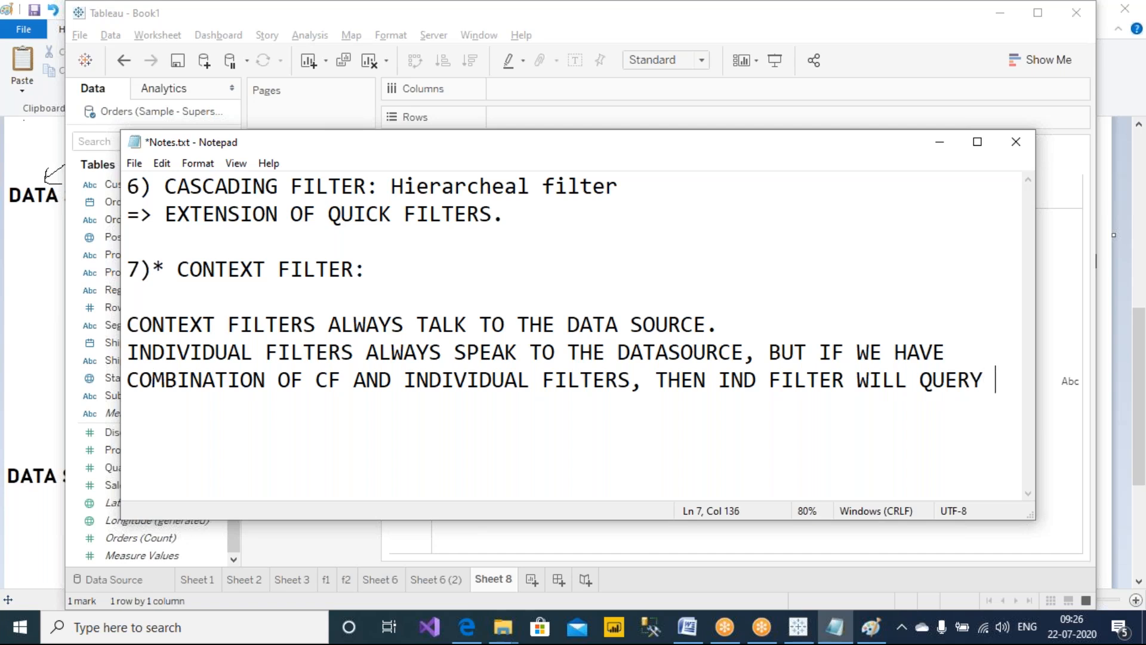
type("THE CON")
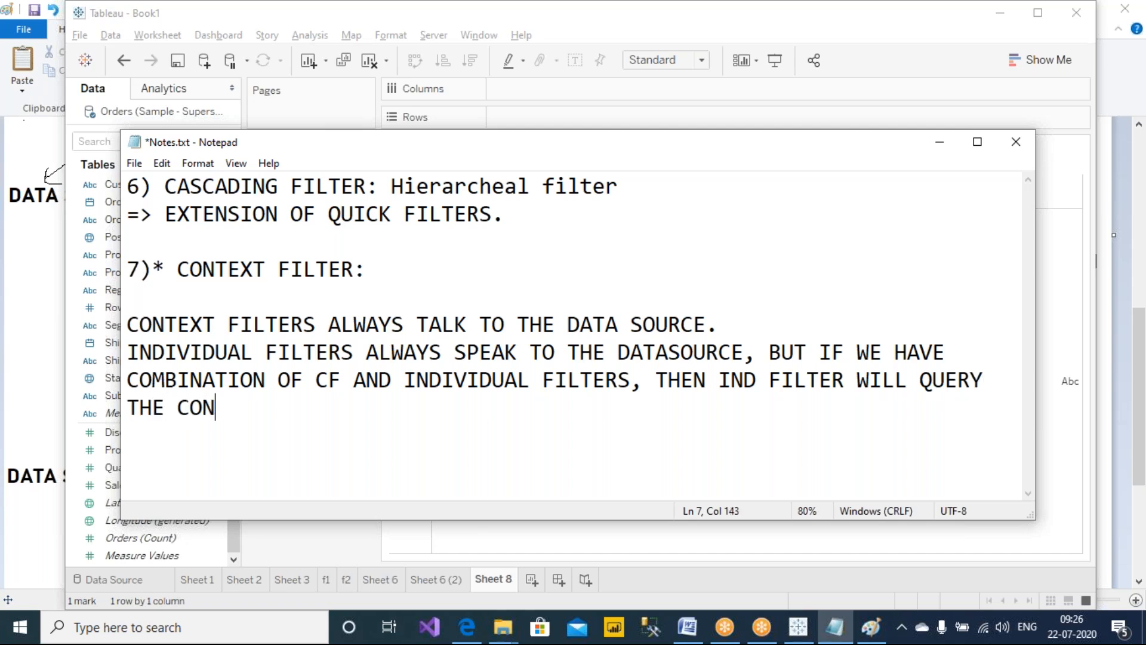
type("TEXT FILTER \"OUTPUT")
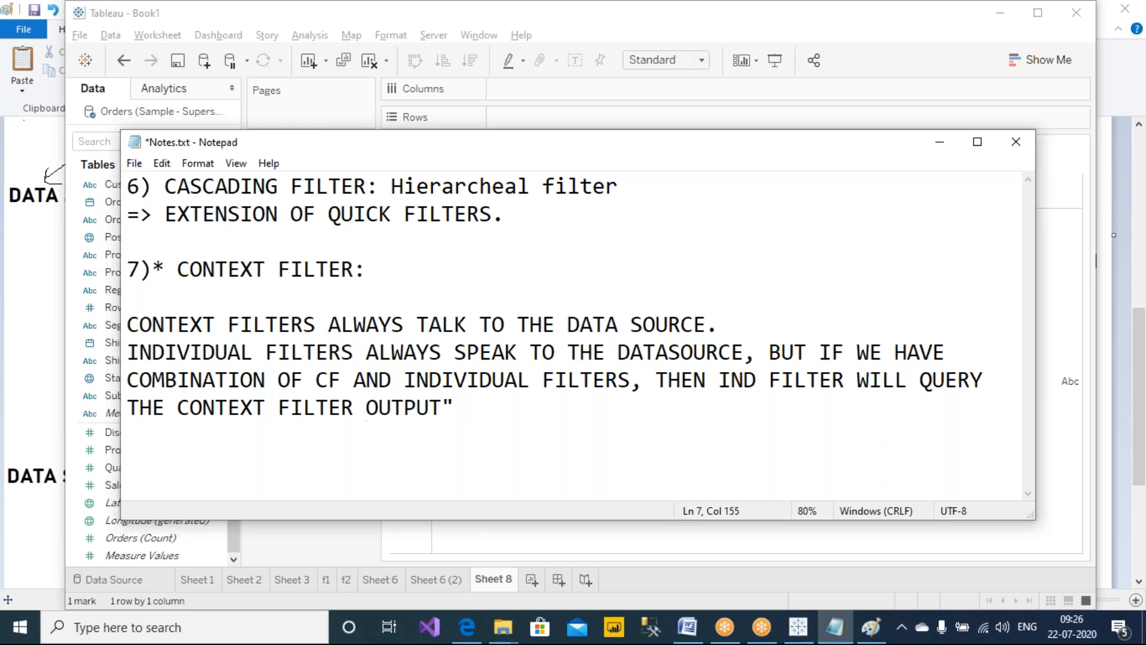
type("\"")
Finish the note with '(TEMP TABLE - $TEMP.MDB)'
key("Right")
type("\" (TEMP TAB")
type("LE)")
type(" - M")
key("BackSpace")
type("TEMP.M")
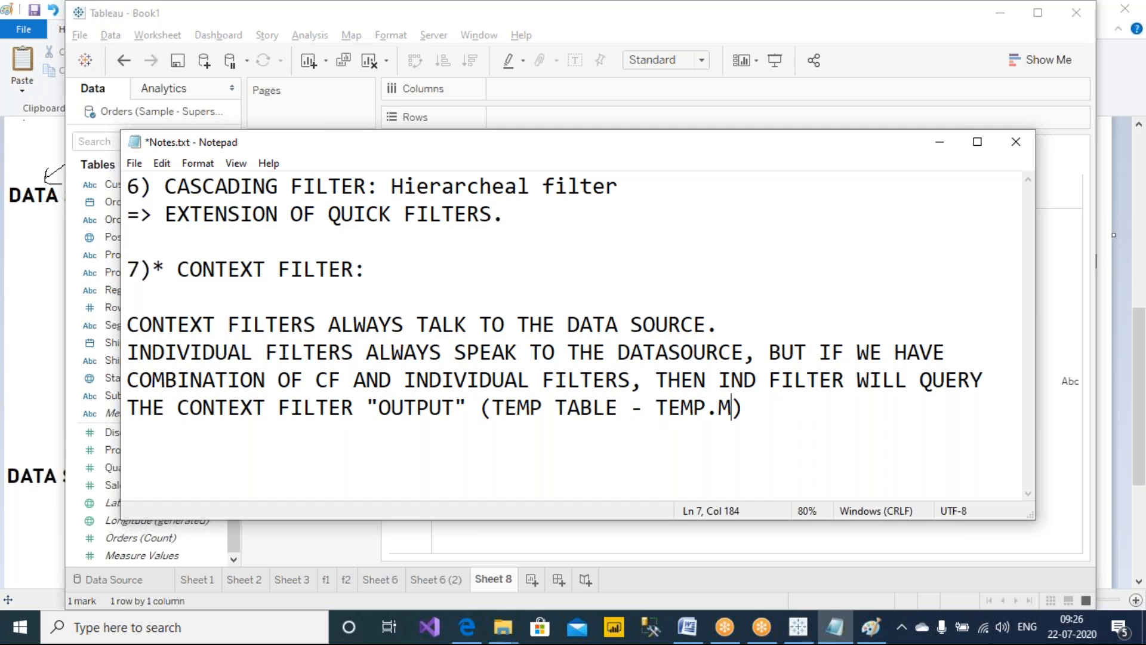
type("DB")
key("Left")
key("Left")
type("$")
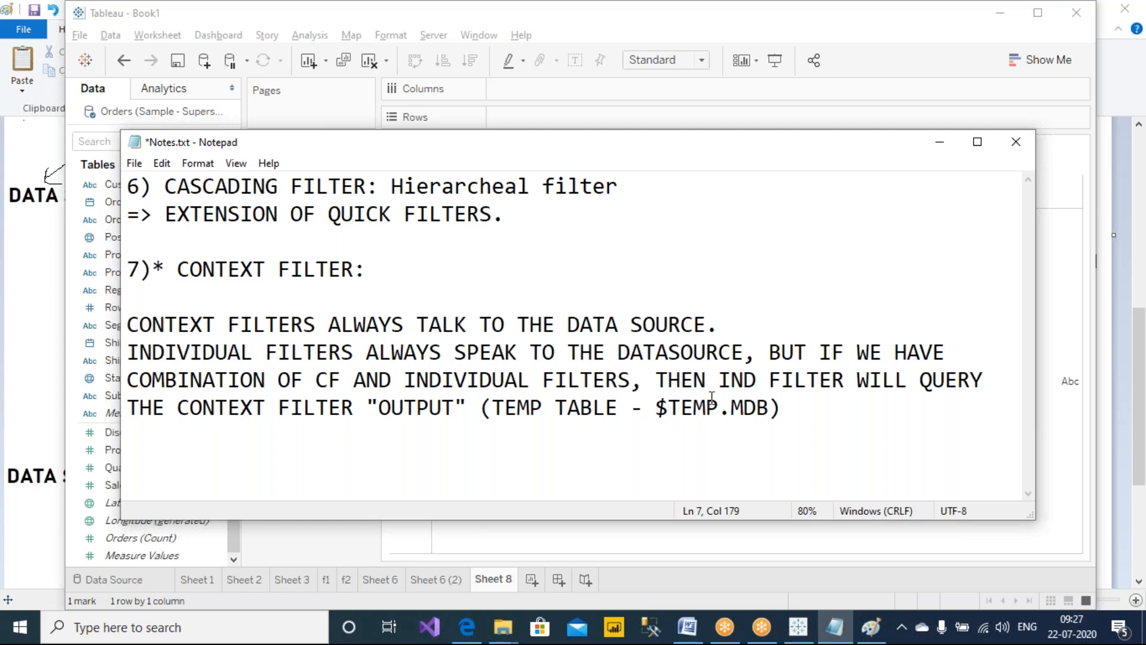
Return to the Tableau worksheet and draw a bracket joining the Category and Region filters
mouse_move(807, 635)
left_click(804, 561)
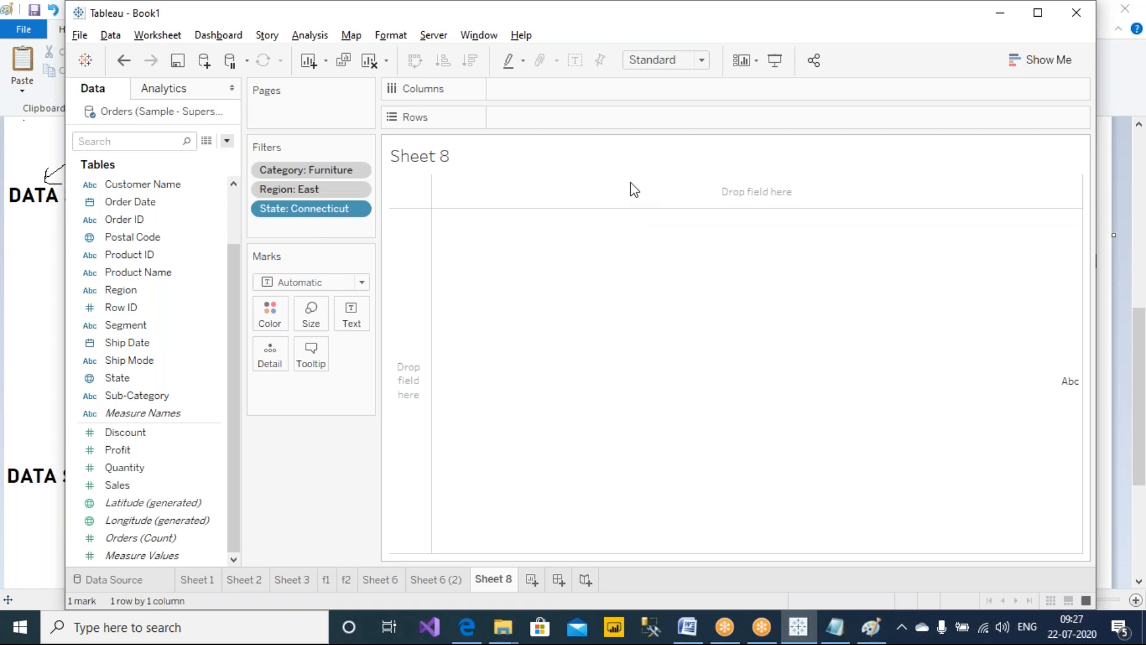
left_click(798, 28)
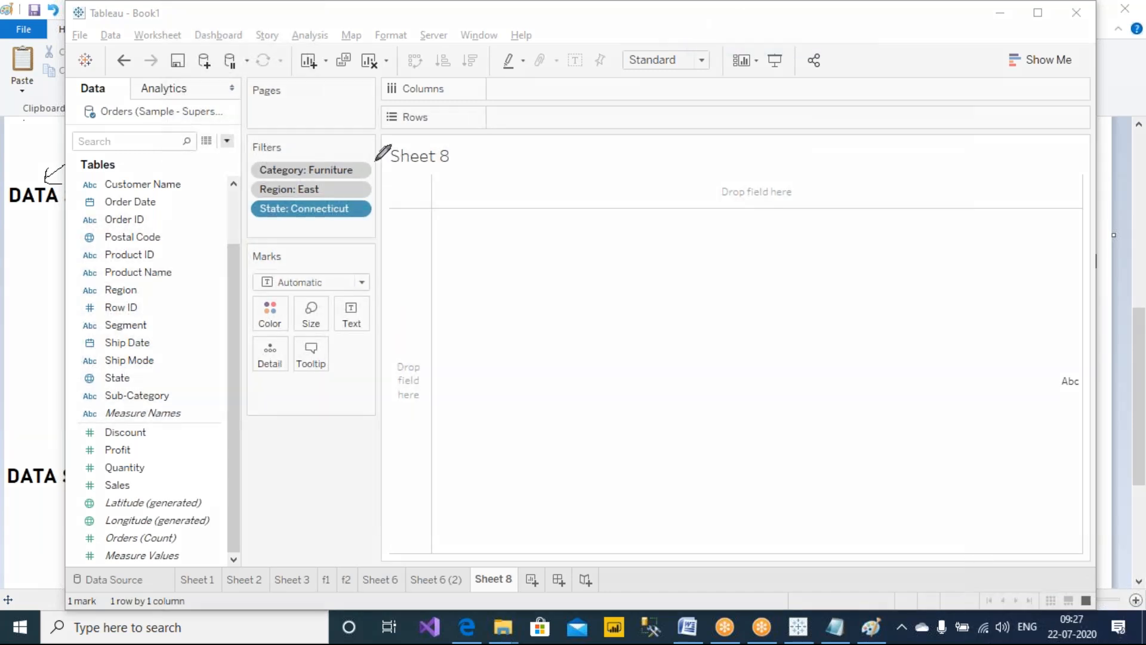
mouse_move(375, 160)
left_mouse_down()
mouse_move(389, 158)
mouse_move(391, 180)
mouse_move(368, 200)
left_mouse_up()
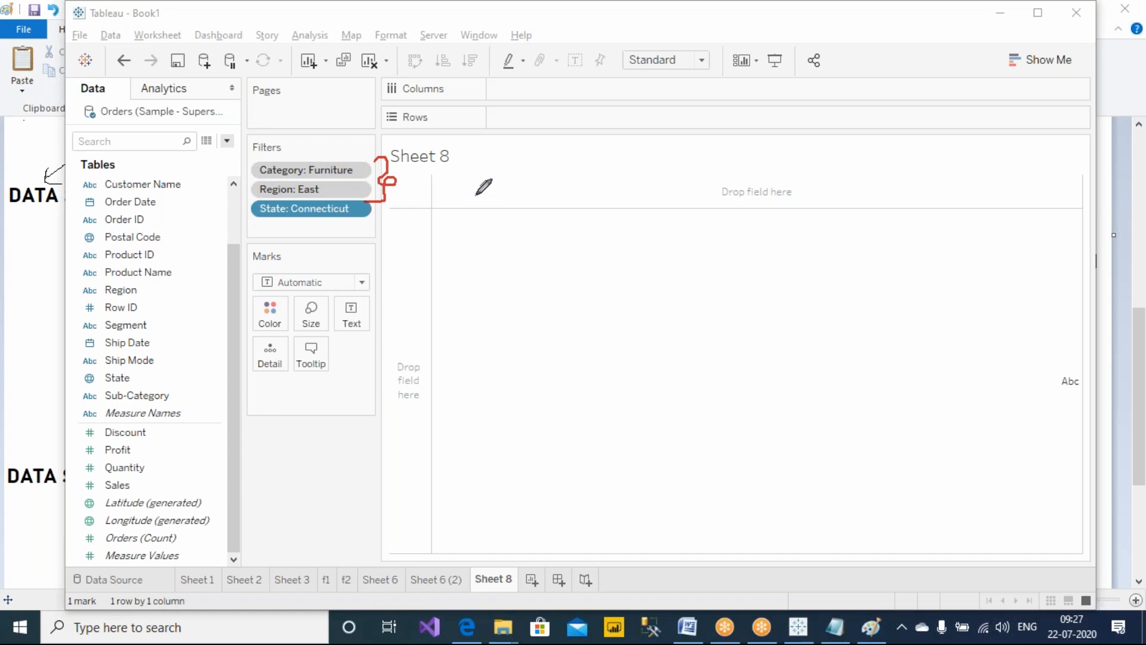
Edit the sheet title to 'Get me the east related region, furniture category details.'
double_click(472, 155)
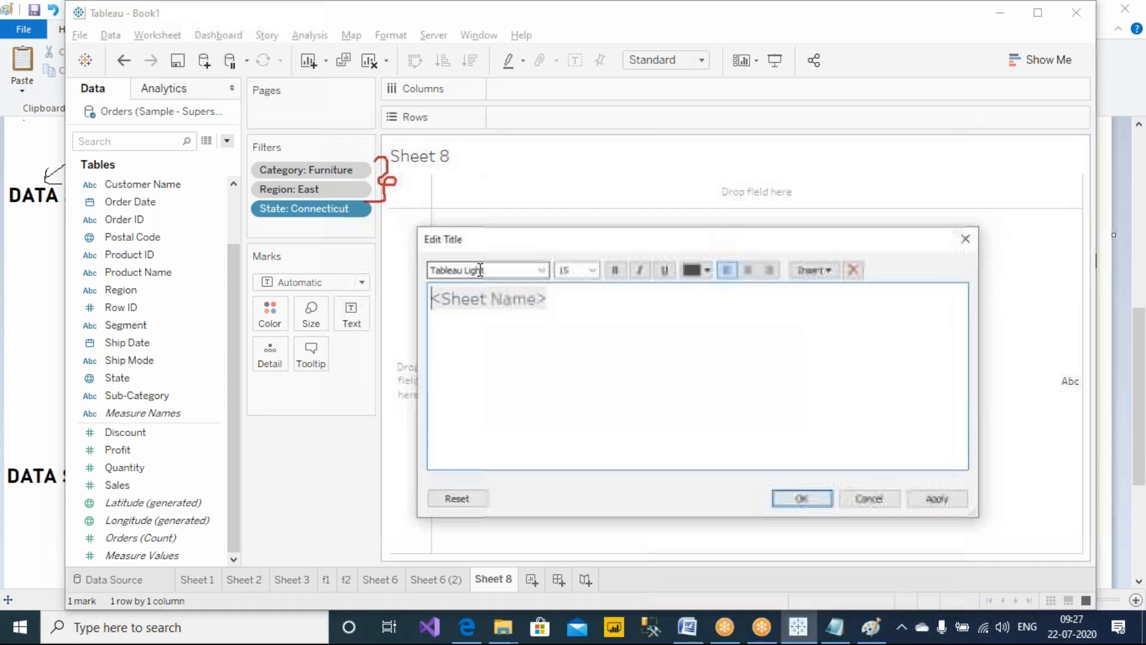
left_click_drag(605, 245, 339, 305)
type("g")
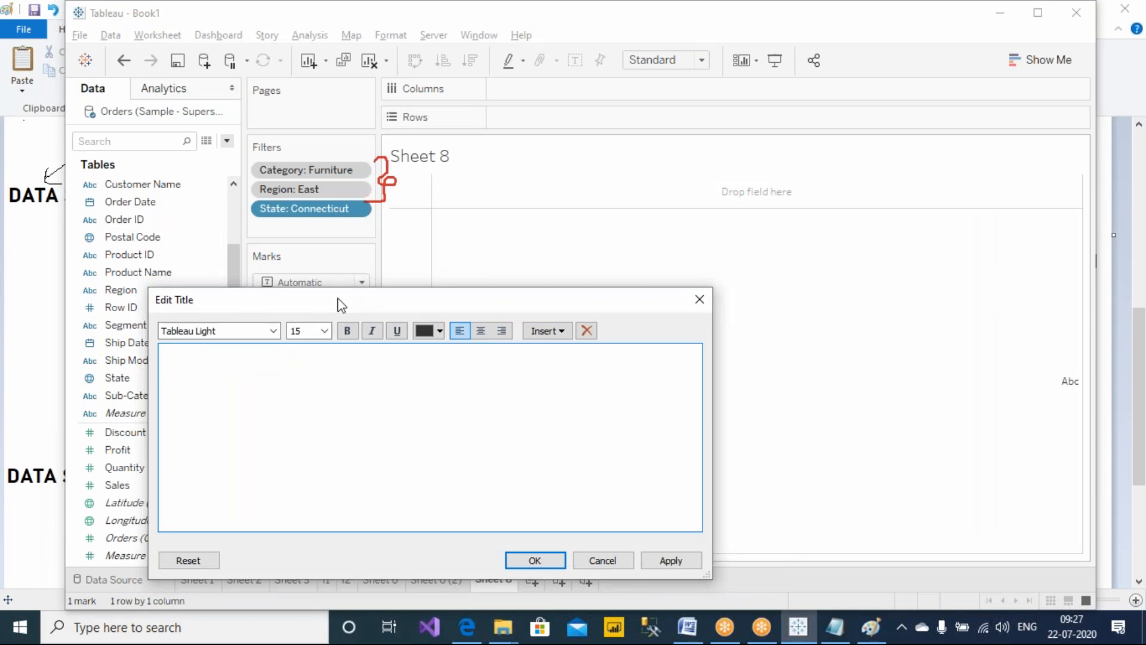
type("et me the east rea")
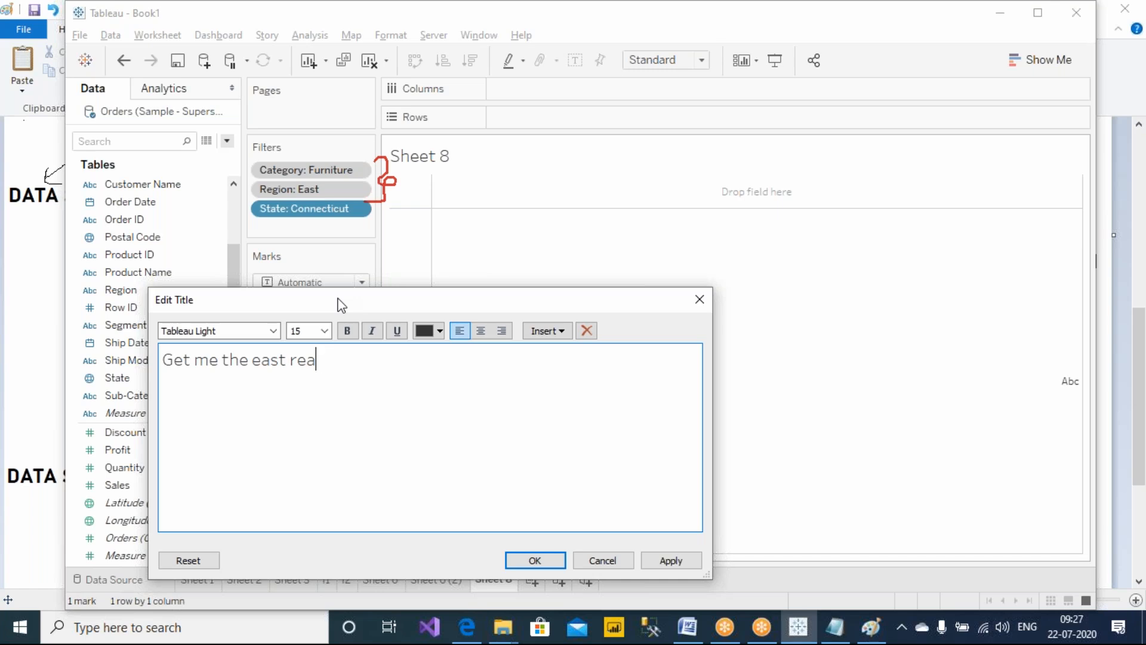
type("l")
key("BackSpace")
key("BackSpace")
type("latd re")
type("ed g")
type("fur")
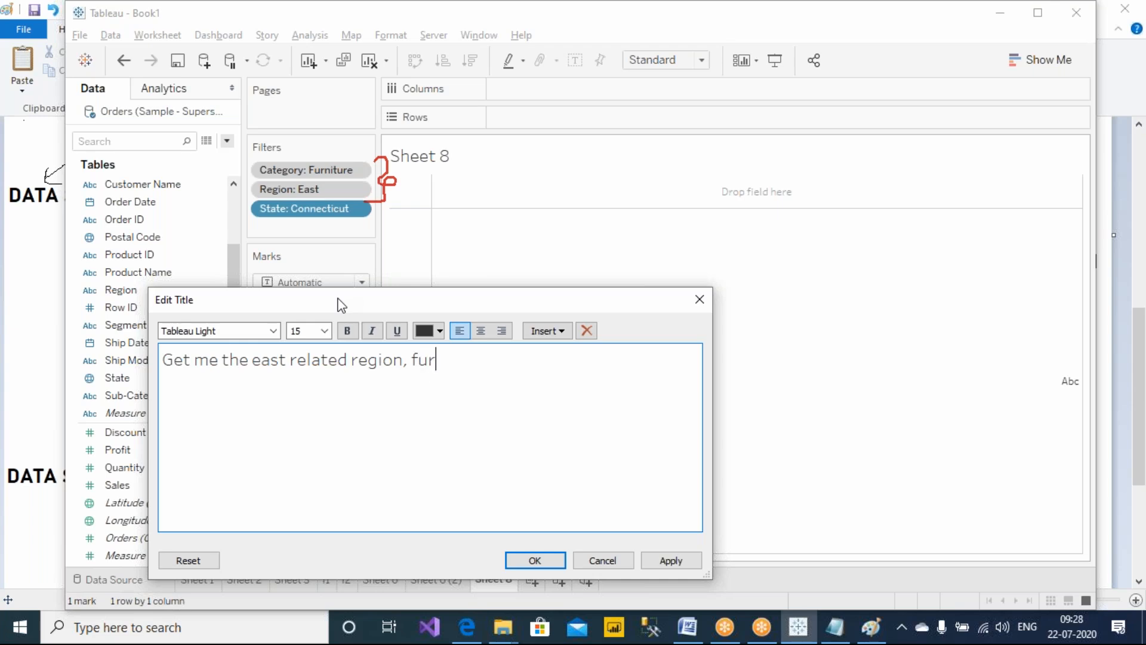
type("niture category details.")
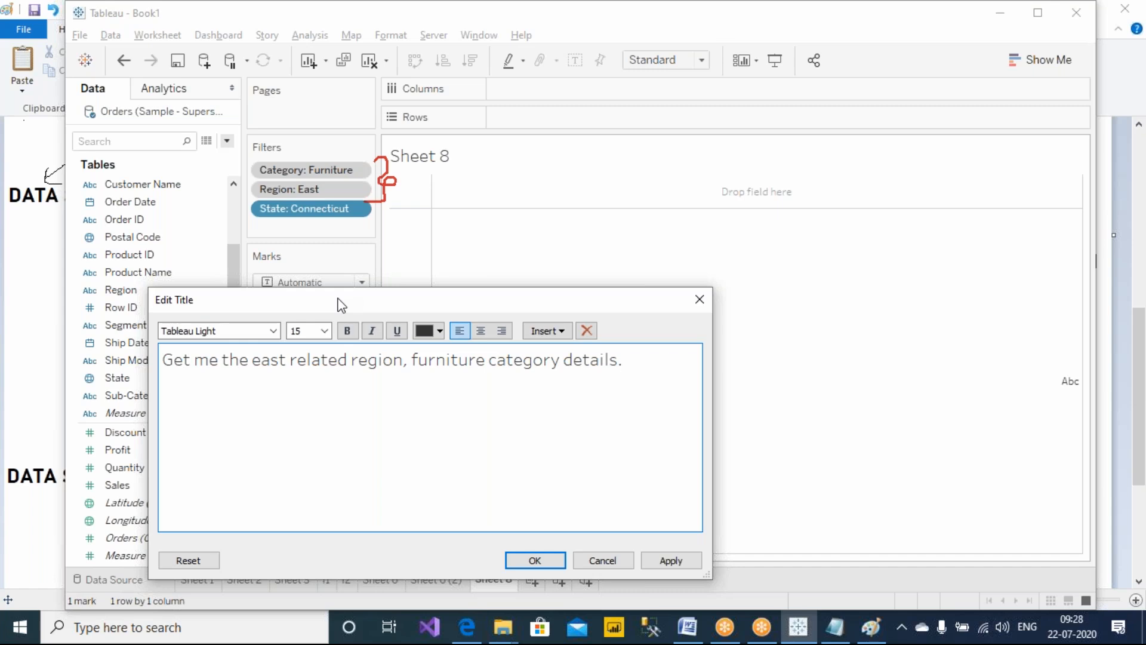
Make the whole title bold and apply it
key("ctrl+a")
key("ctrl+b")
left_click(692, 562)
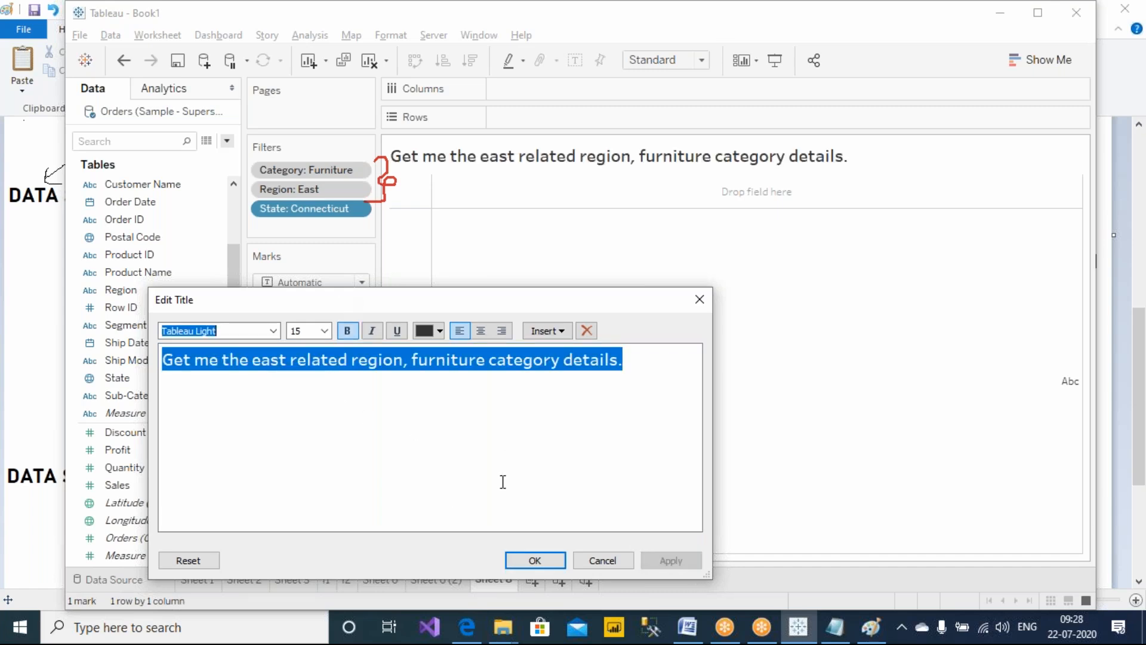
left_click(548, 563)
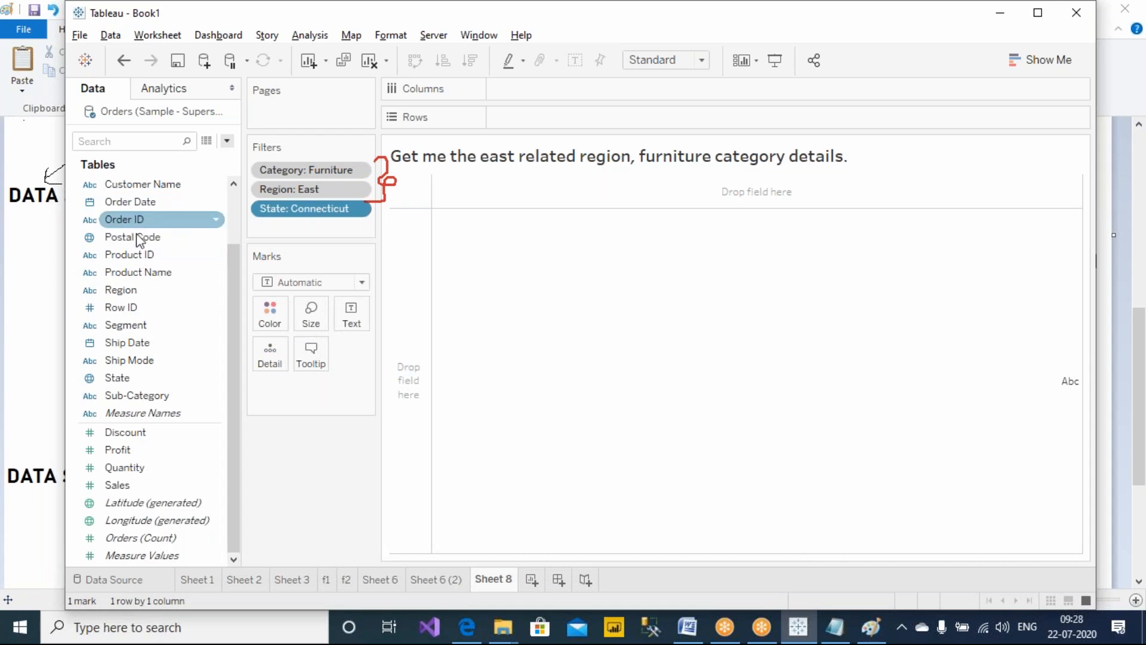
Open the Category filter's settings to review its selection, then close them
left_click(128, 289)
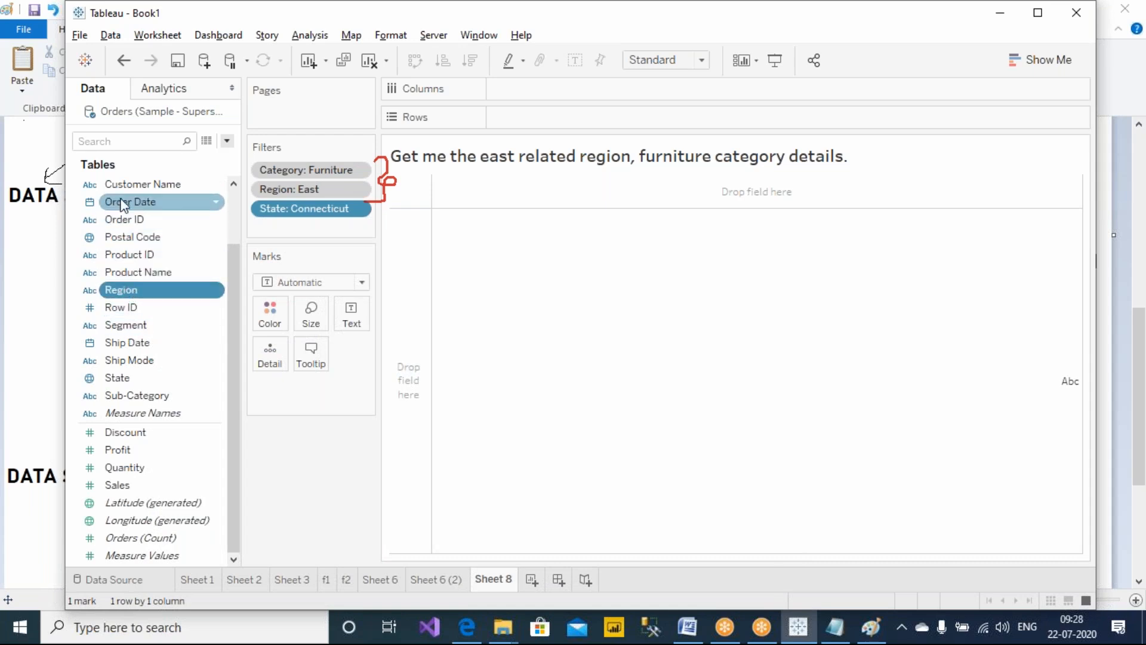
scroll(151, 266, "up", 2)
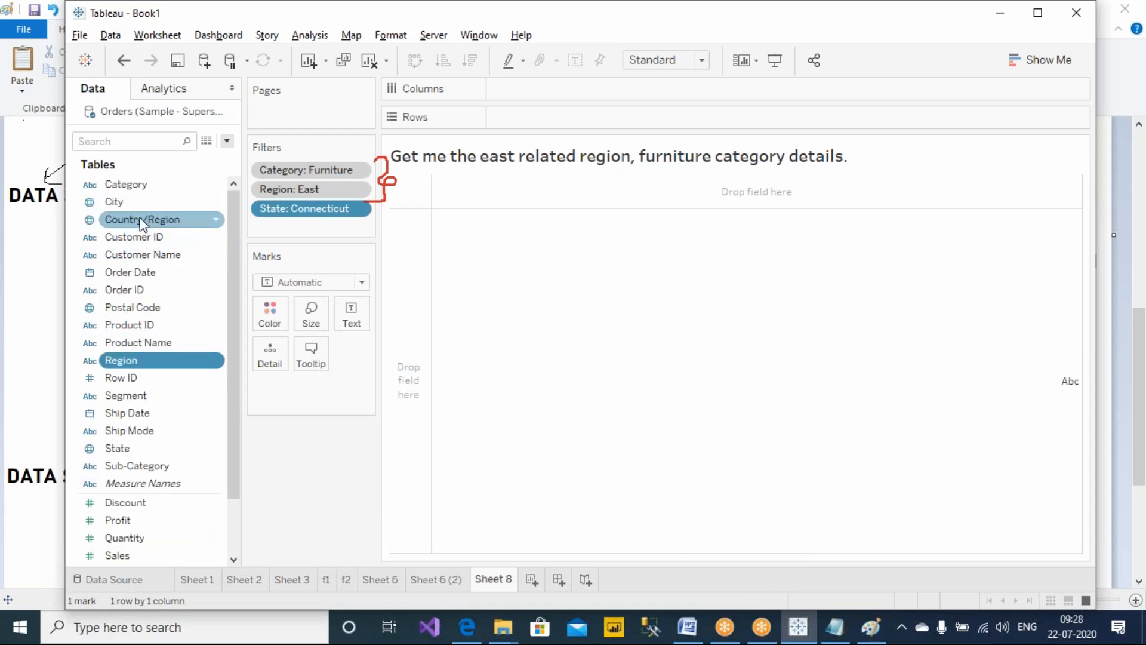
left_click(139, 185)
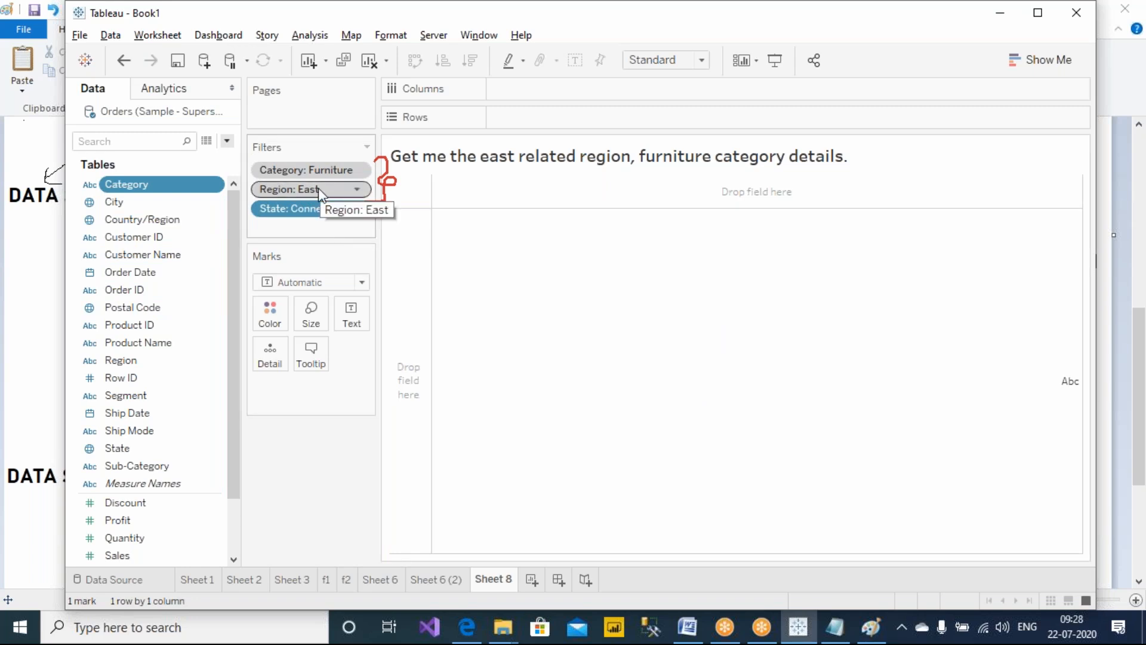
right_click(337, 171)
left_click(375, 180)
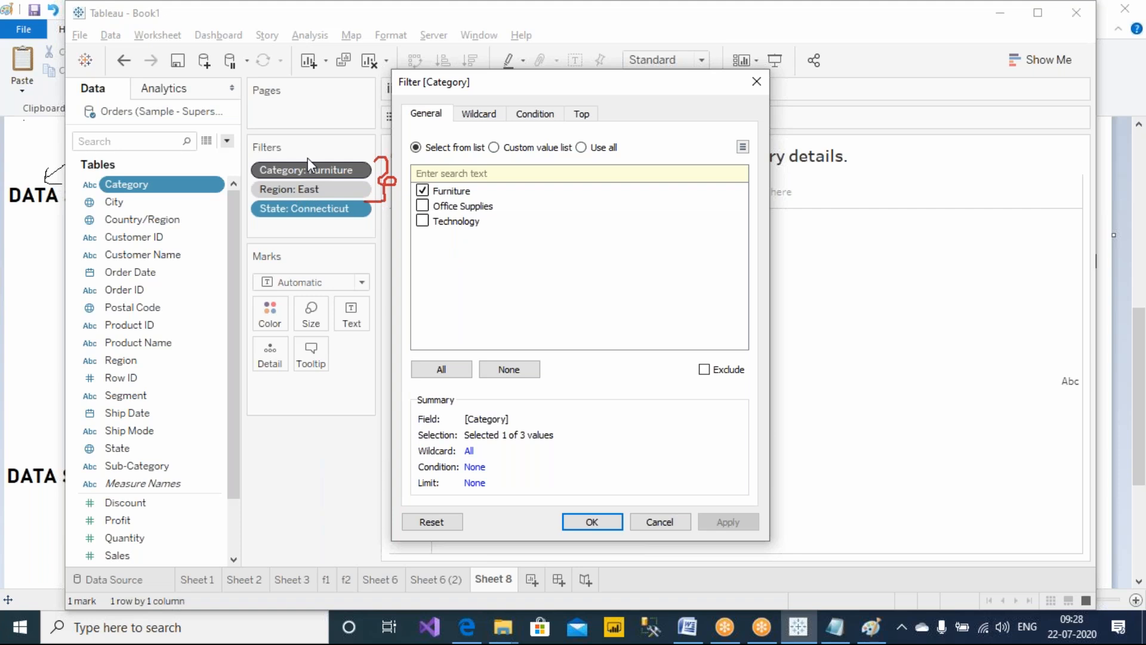
left_click(757, 81)
Sketch a table box with an arrow from the bracketed filters, labelled 'East & Fur'
mouse_move(493, 241)
left_mouse_down()
mouse_move(494, 304)
mouse_move(710, 346)
mouse_move(659, 243)
mouse_move(493, 243)
left_mouse_up()
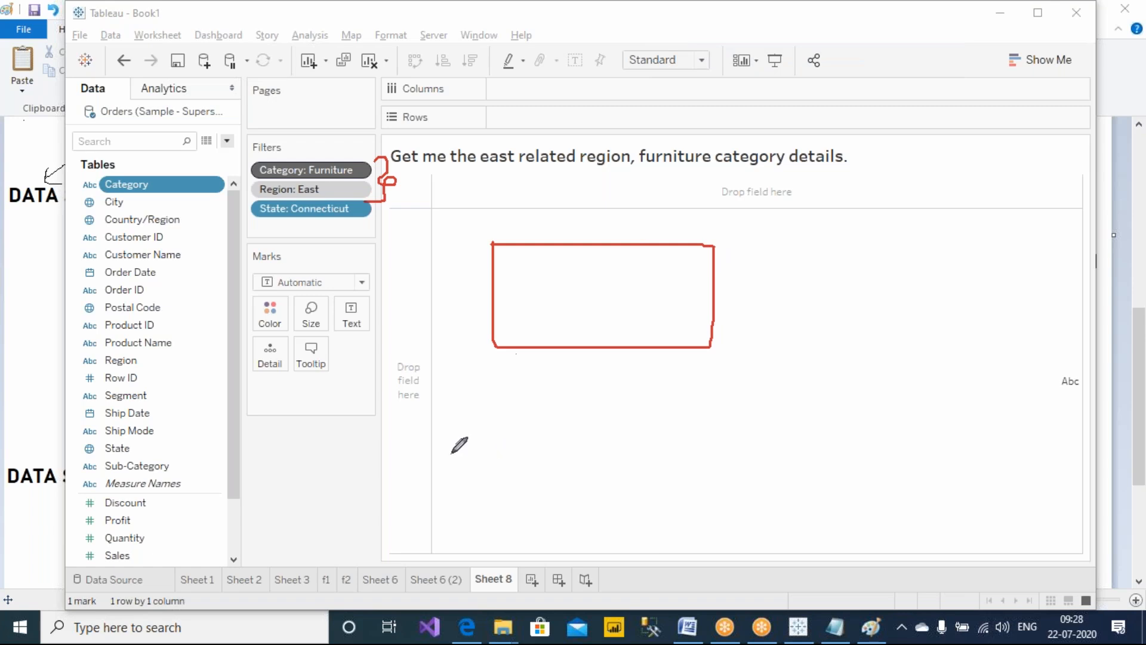
mouse_move(343, 189)
left_mouse_down()
mouse_move(434, 206)
mouse_move(493, 255)
left_mouse_up()
mouse_move(524, 212)
left_mouse_down()
mouse_move(540, 230)
mouse_move(536, 219)
left_mouse_up()
mouse_move(518, 208)
left_mouse_down()
mouse_move(536, 205)
mouse_move(553, 224)
left_mouse_up()
mouse_move(563, 206)
left_mouse_down()
mouse_move(557, 232)
mouse_move(580, 231)
left_mouse_up()
mouse_move(571, 210)
left_mouse_down()
mouse_move(590, 209)
mouse_move(605, 232)
mouse_move(624, 227)
left_mouse_up()
mouse_move(372, 173)
left_mouse_down()
mouse_move(597, 178)
mouse_move(628, 236)
mouse_move(655, 241)
mouse_move(667, 216)
mouse_move(663, 229)
mouse_move(696, 228)
left_mouse_up()
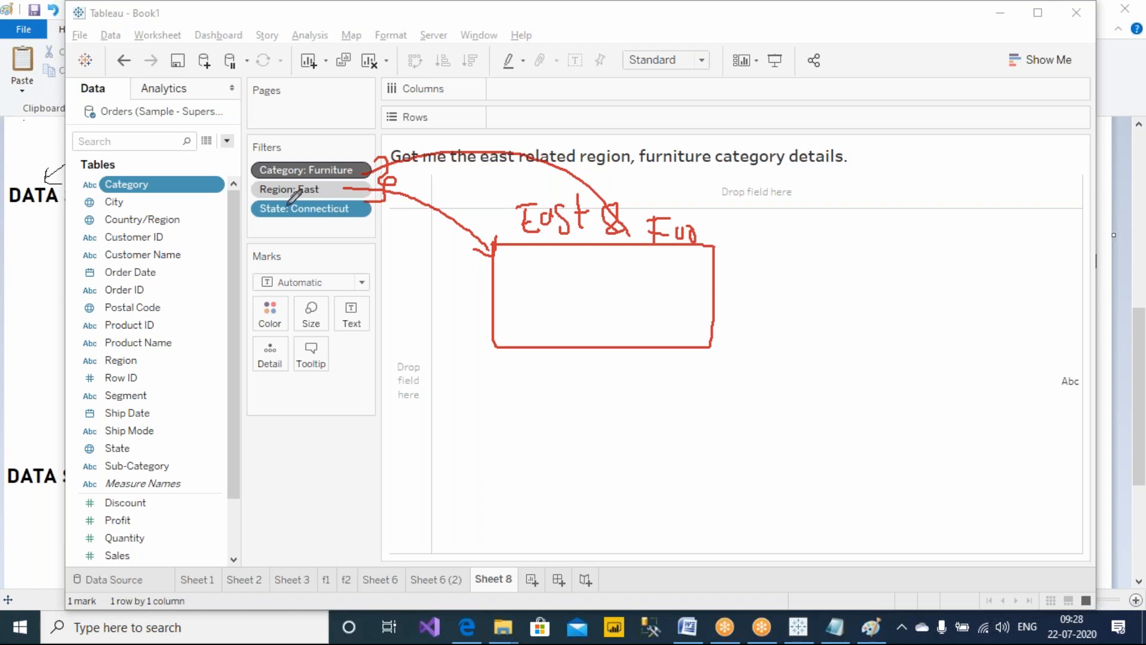
Write 'Subset' below the box with an arrow pointing to it
left_click_drag(518, 395, 485, 430)
left_click_drag(525, 408, 540, 429)
mouse_move(545, 383)
left_mouse_down()
mouse_move(572, 430)
mouse_move(618, 433)
mouse_move(623, 417)
left_mouse_up()
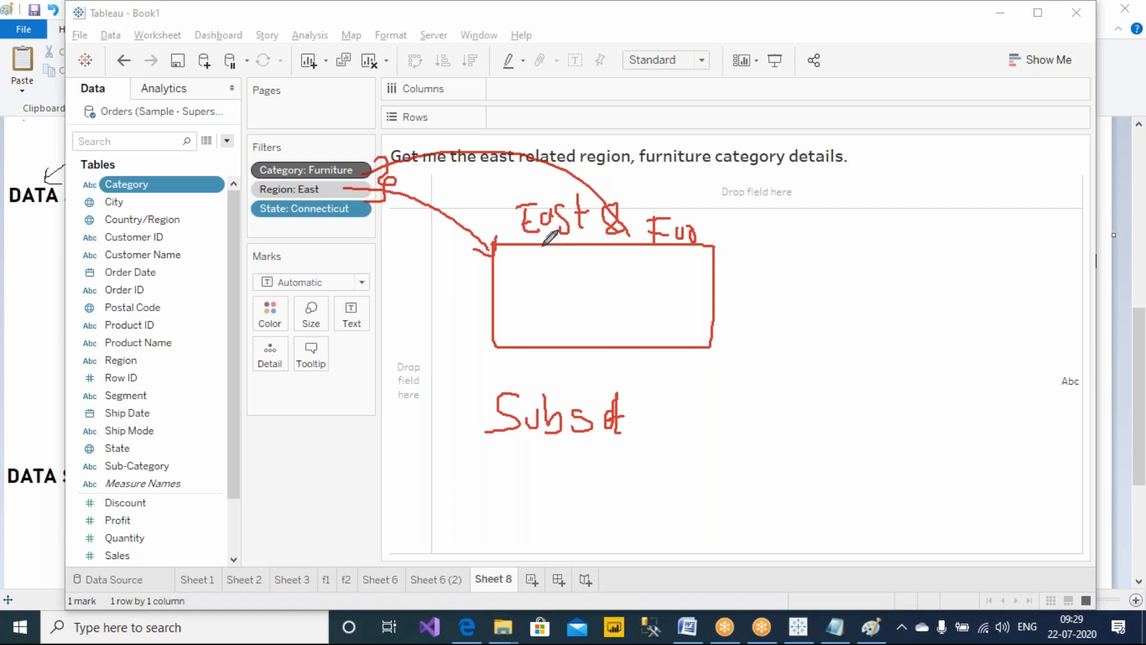
mouse_move(395, 445)
left_mouse_down()
mouse_move(488, 439)
mouse_move(479, 470)
left_mouse_up()
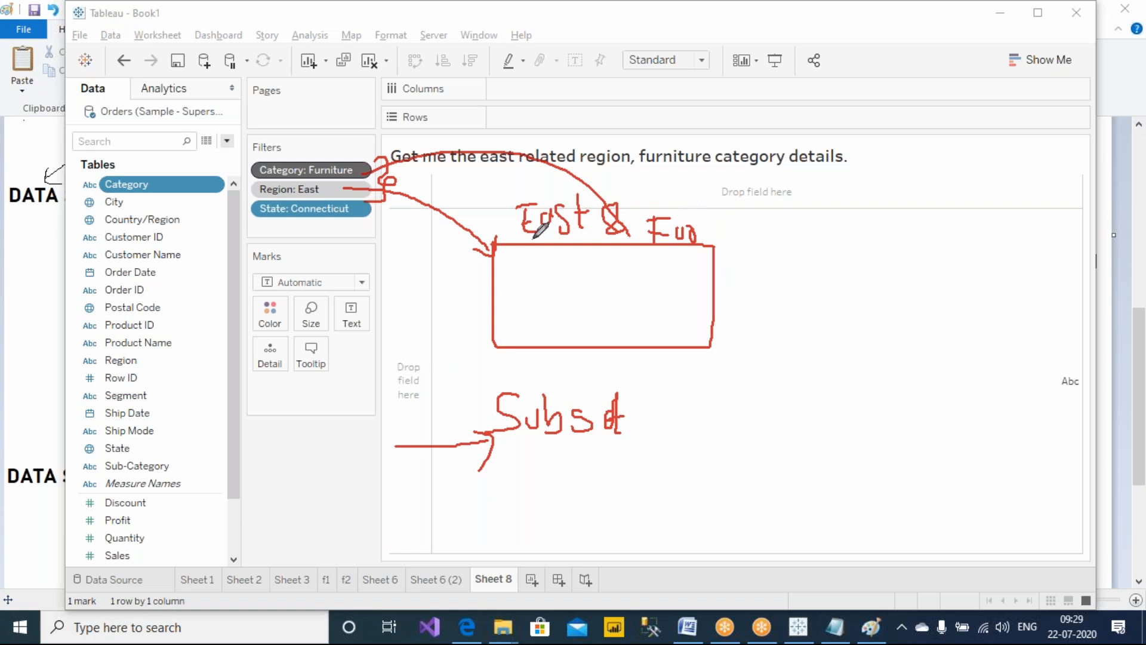
Draw row lines inside the sketched table and an arrow pointing at it
left_click_drag(495, 278, 719, 296)
left_click_drag(488, 258, 716, 290)
left_click_drag(501, 296, 689, 298)
left_click_drag(500, 319, 725, 334)
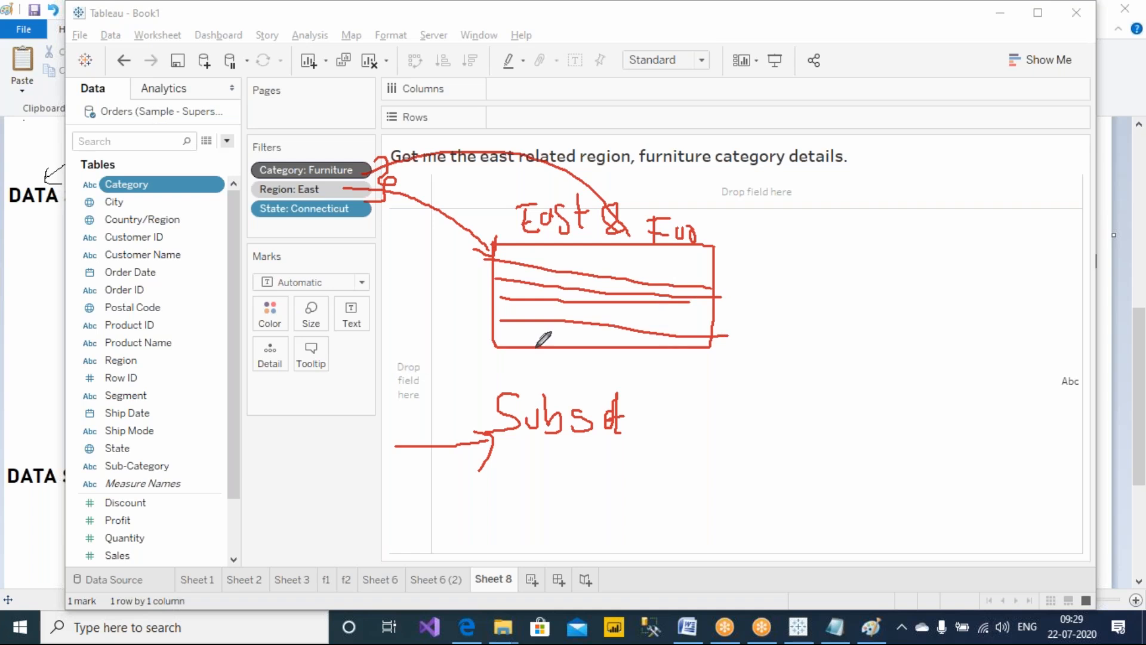
left_click_drag(414, 326, 484, 285)
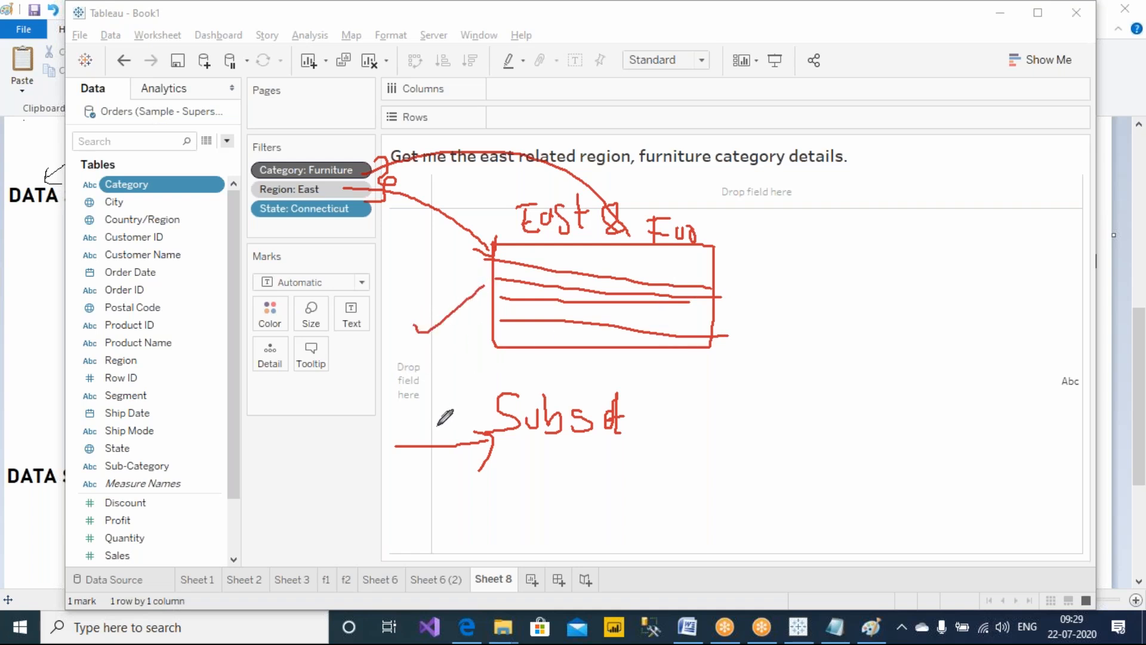
Draw an upward arrow below the Marks card and write 10000 near the Pages shelf
left_click_drag(307, 404, 309, 502)
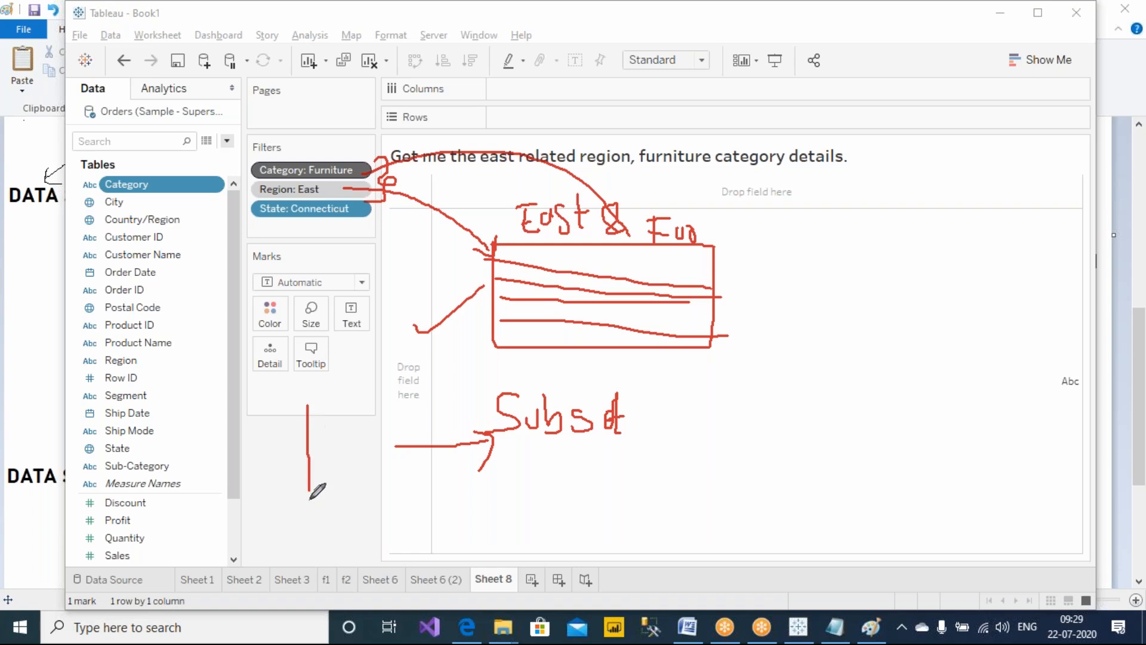
mouse_move(292, 421)
left_mouse_down()
mouse_move(311, 386)
mouse_move(329, 414)
left_mouse_up()
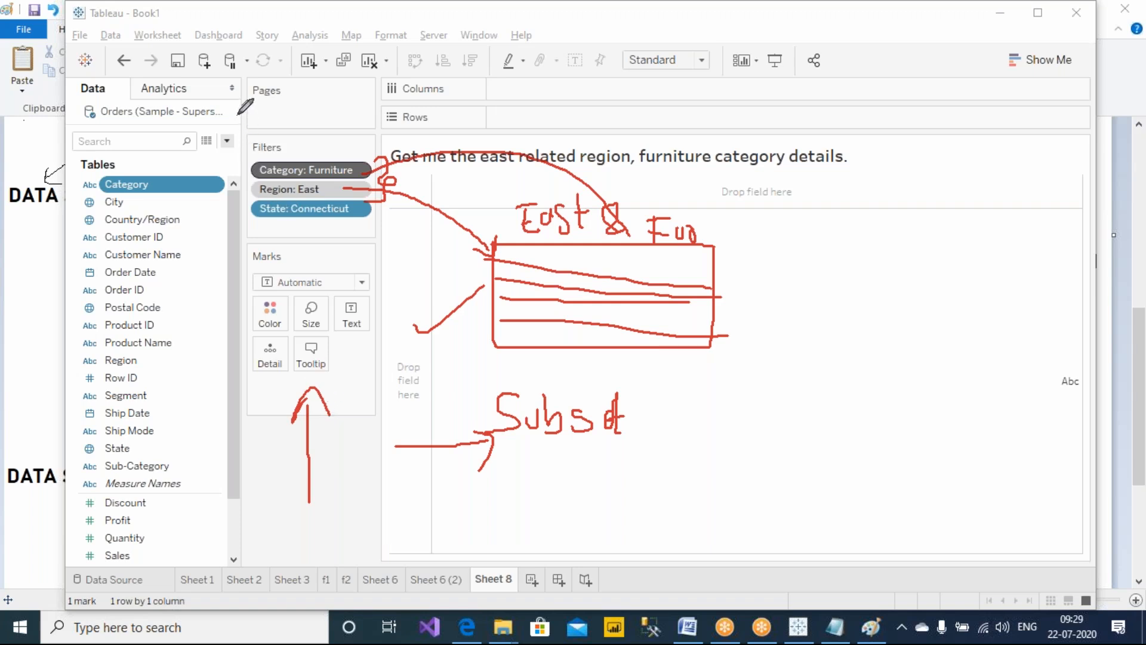
mouse_move(289, 95)
left_mouse_down()
mouse_move(290, 118)
mouse_move(381, 95)
left_mouse_up()
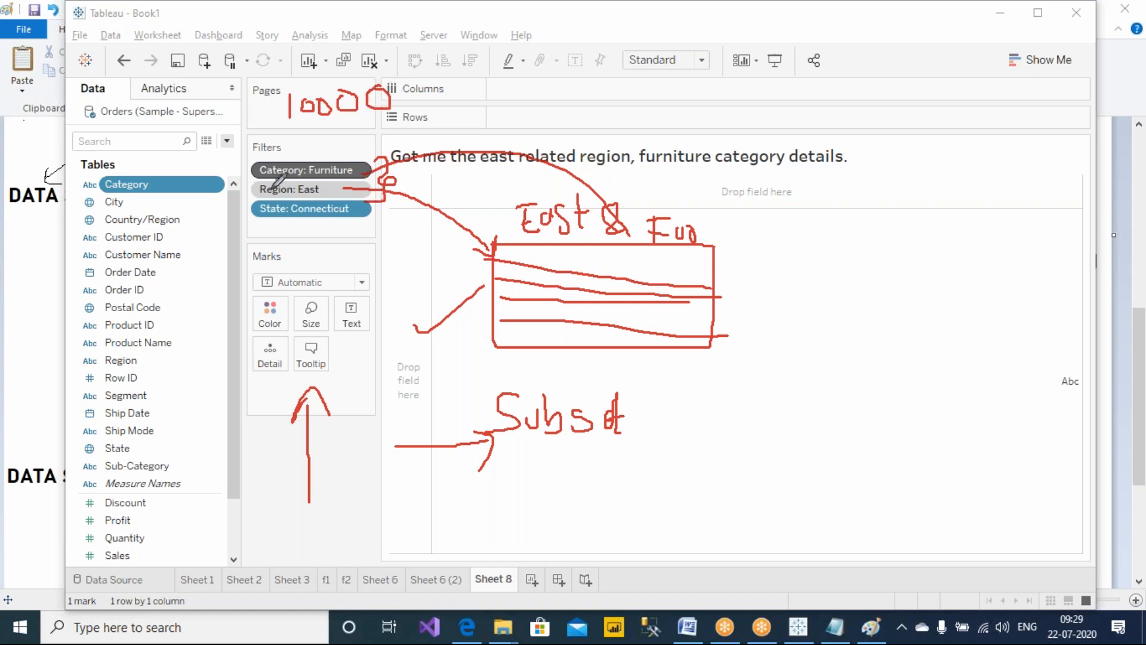
Bracket the filters on the left and draw an arrow from 10000 to the data pane
mouse_move(243, 160)
left_mouse_down()
mouse_move(236, 186)
mouse_move(259, 221)
left_mouse_up()
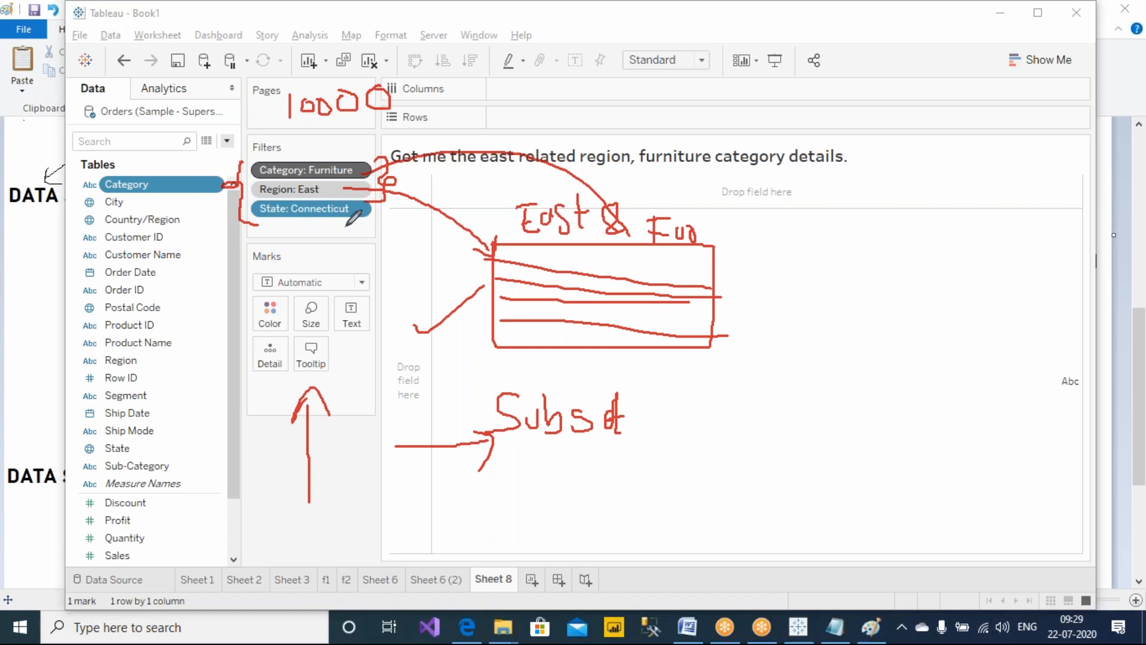
mouse_move(282, 108)
left_mouse_down()
mouse_move(238, 87)
mouse_move(171, 164)
left_mouse_up()
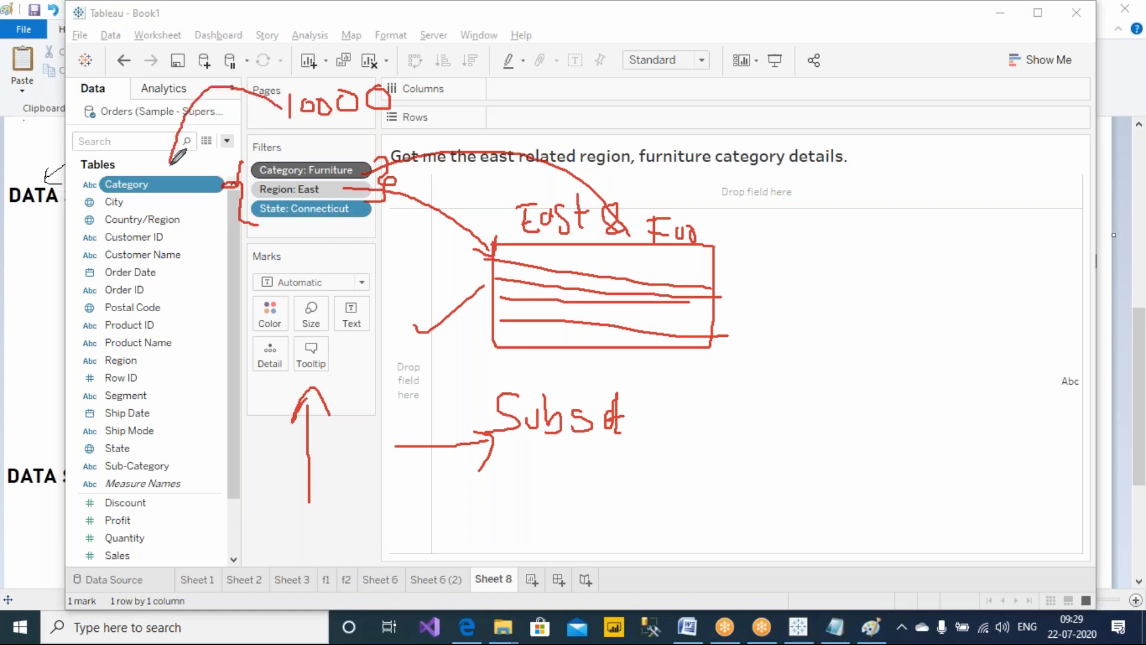
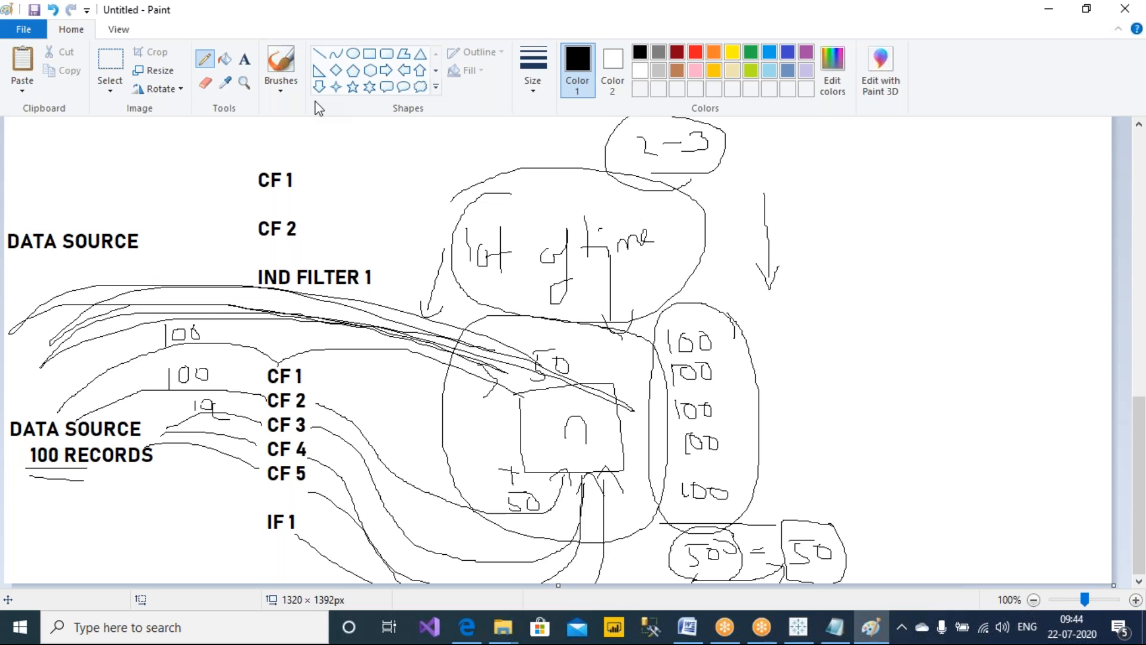
Switch to Tableau and create a new blank worksheet
left_click(791, 30)
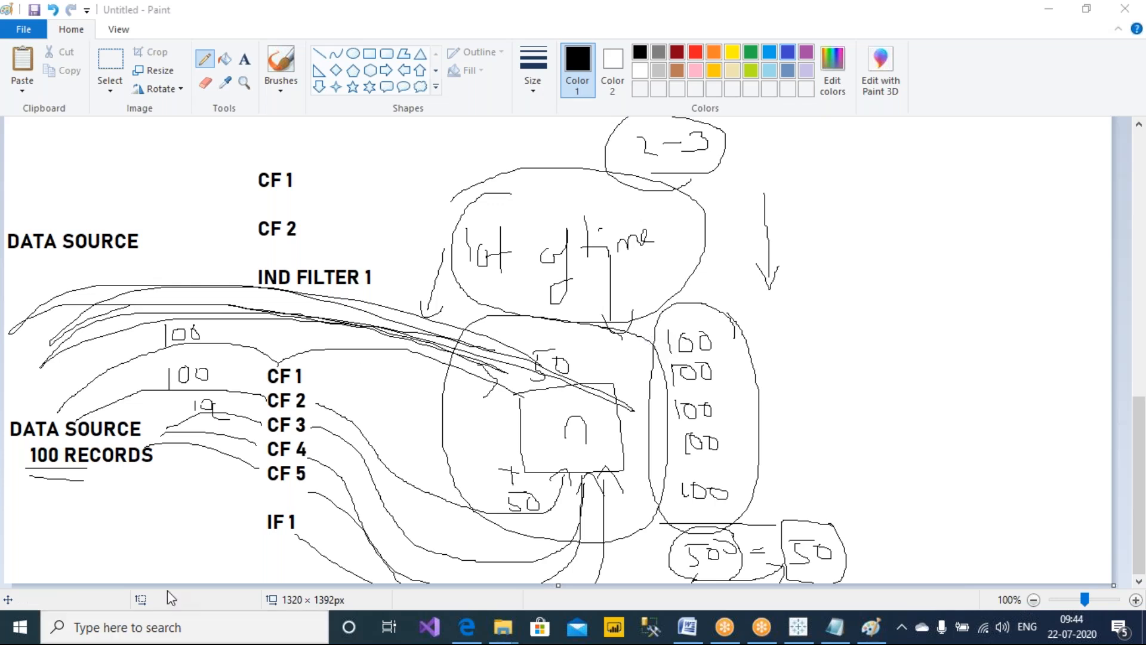
left_click(798, 628)
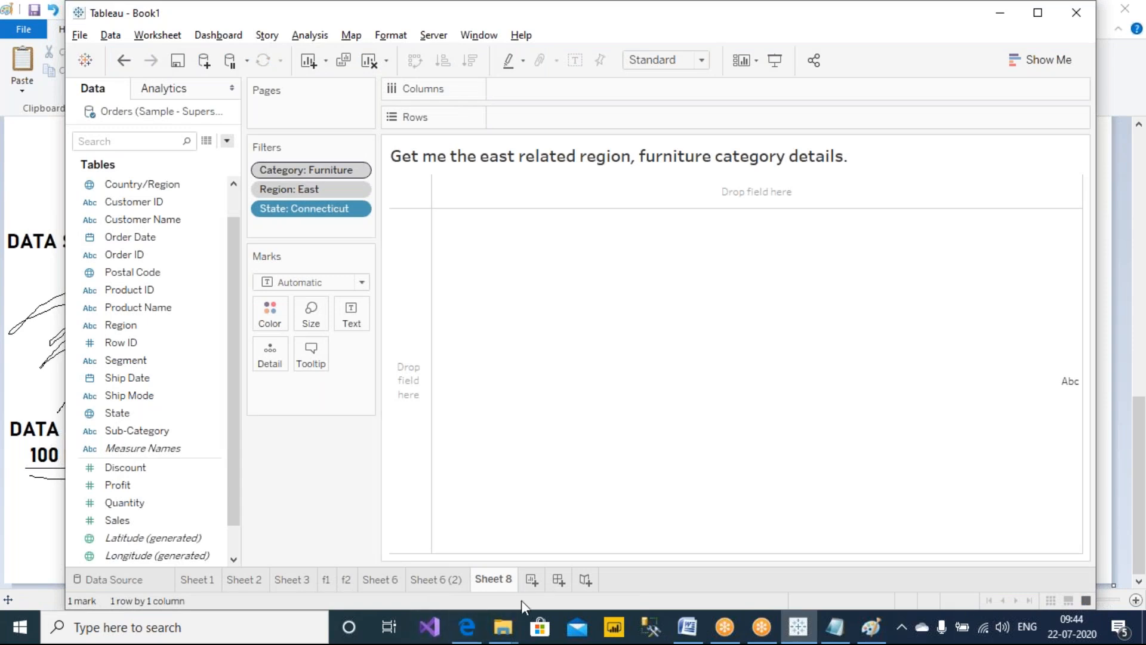
key("ctrl+m")
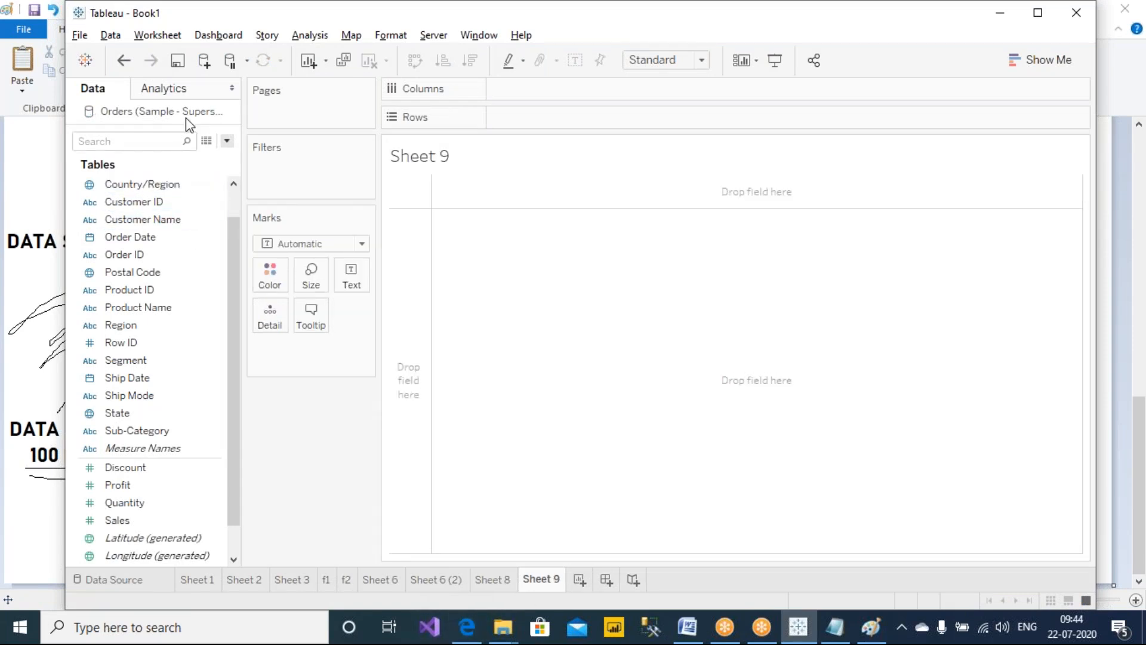
Add a Region filter set to Central and add that filter to context
left_click_drag(133, 324, 341, 185)
left_click(422, 191)
left_click(723, 521)
left_click(592, 522)
right_click(301, 179)
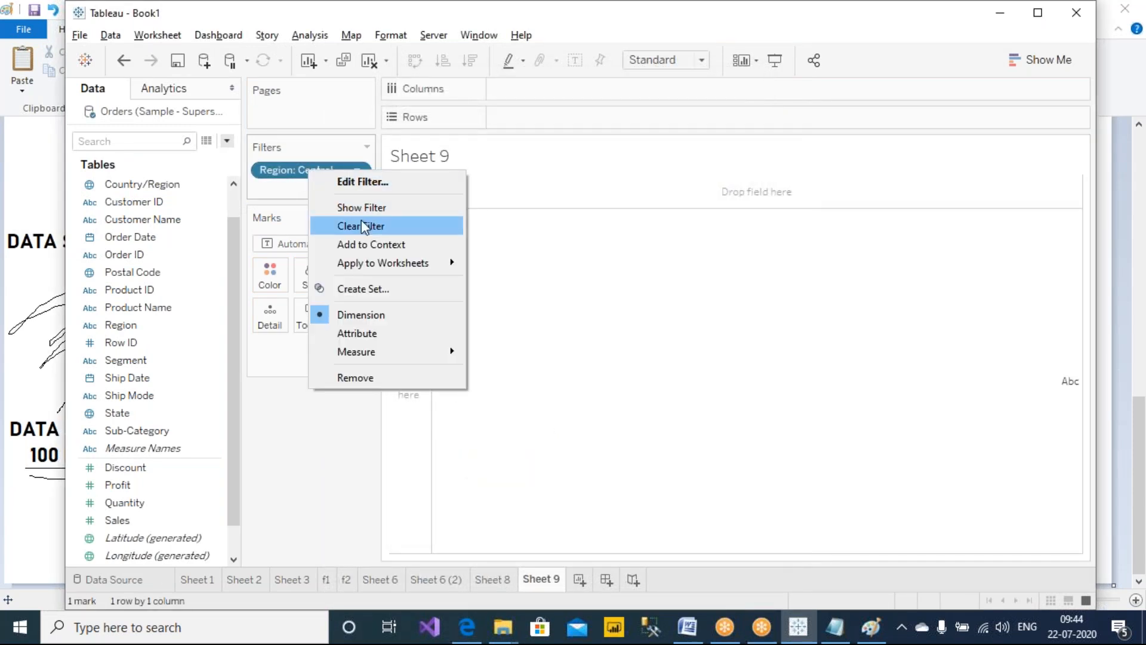
left_click(360, 243)
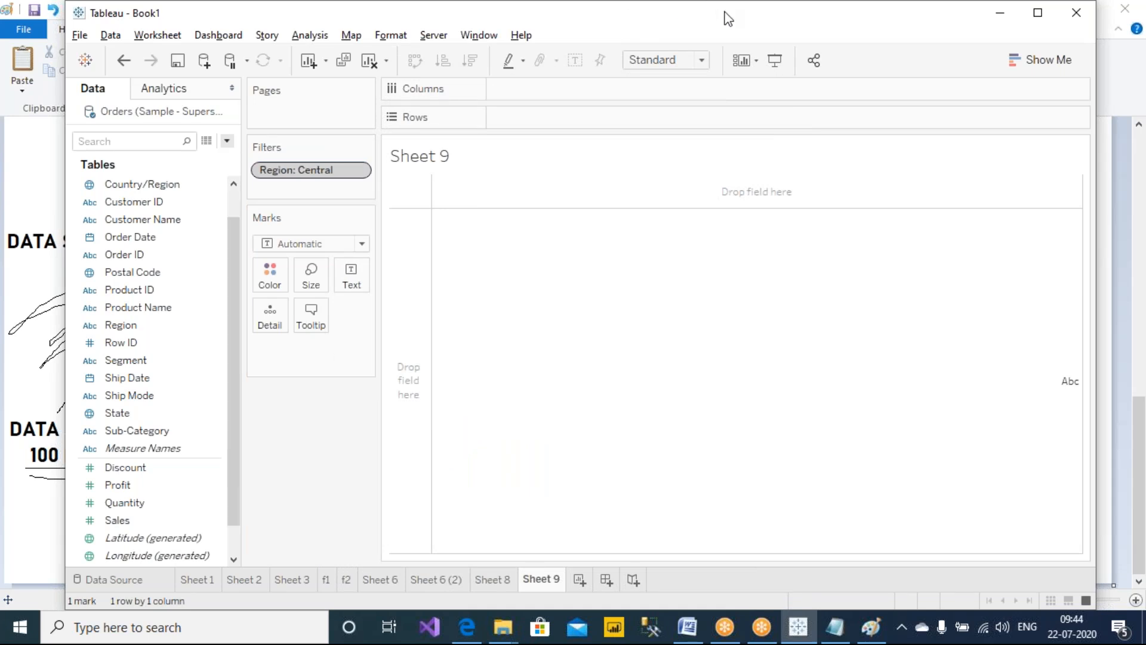
Draw an arrow from the Region filter up to the data pane
mouse_move(333, 159)
left_mouse_down()
mouse_move(331, 140)
mouse_move(199, 73)
mouse_move(218, 100)
left_mouse_up()
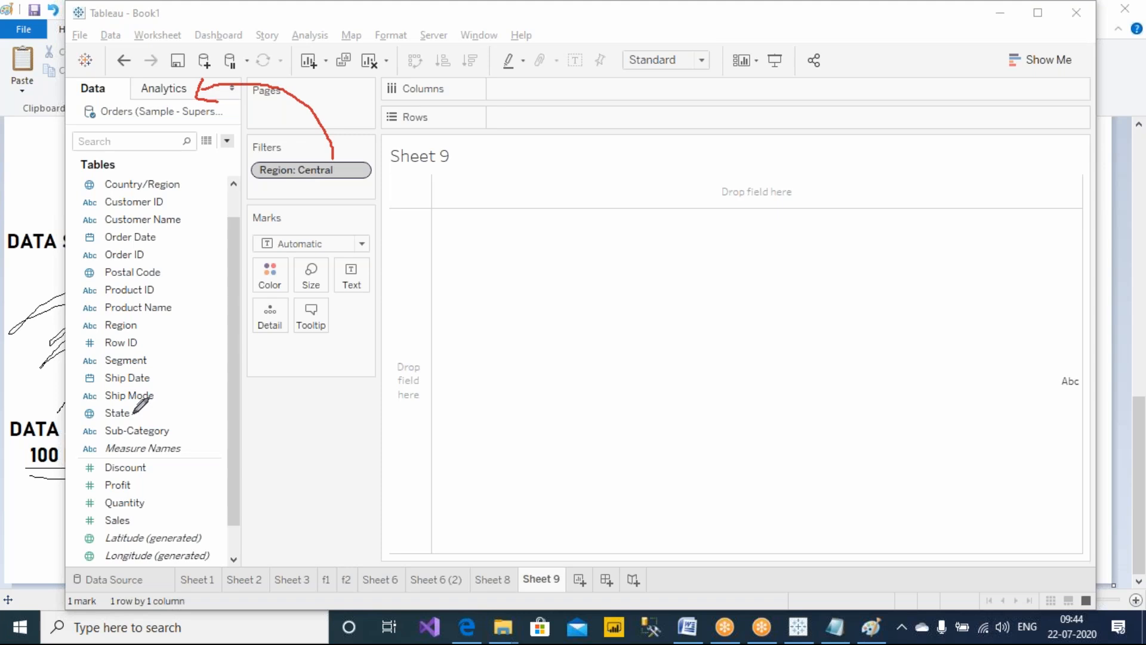
left_click(140, 396)
Add a State filter with all of its values selected
left_click_drag(125, 411, 302, 190)
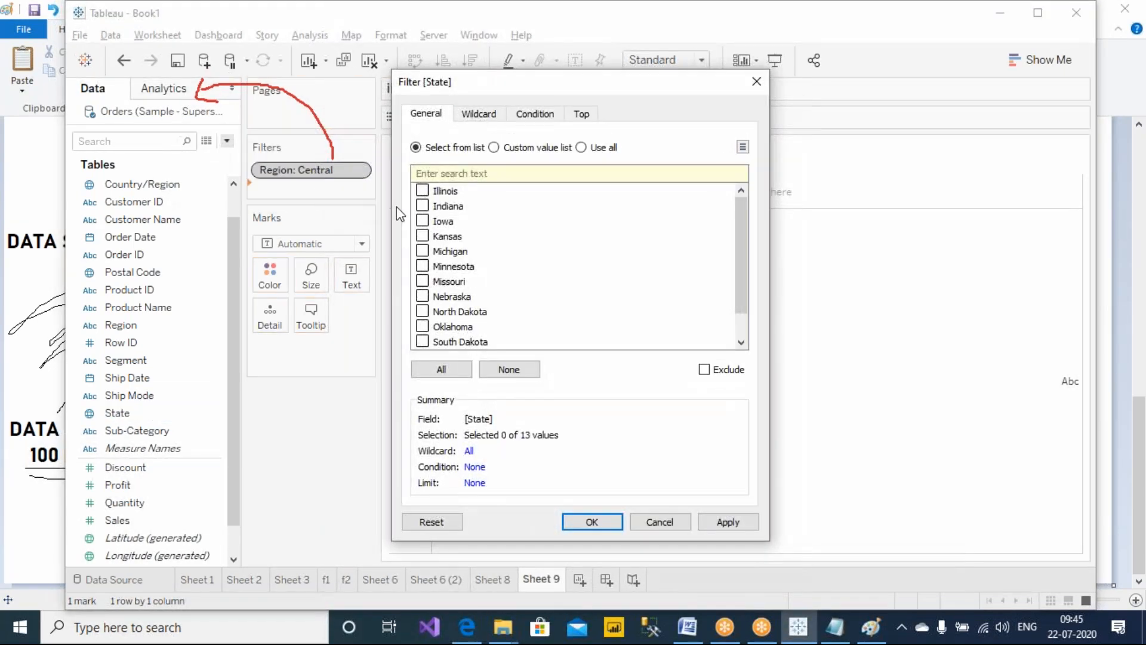
left_click(426, 367)
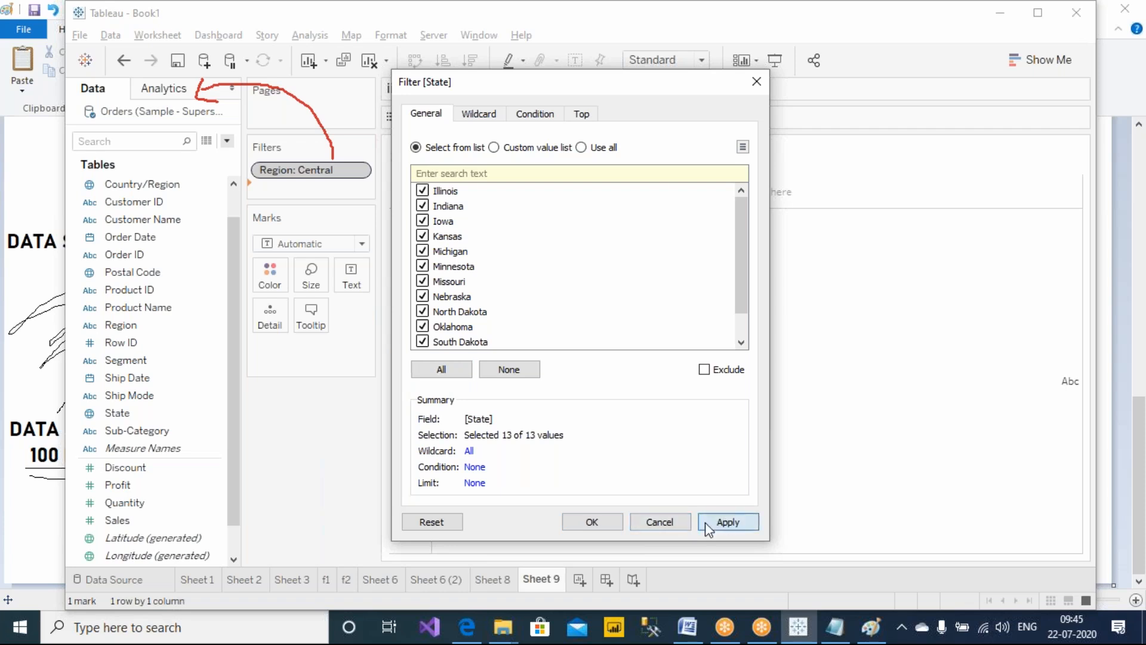
left_click(725, 522)
left_click(588, 521)
right_click(283, 183)
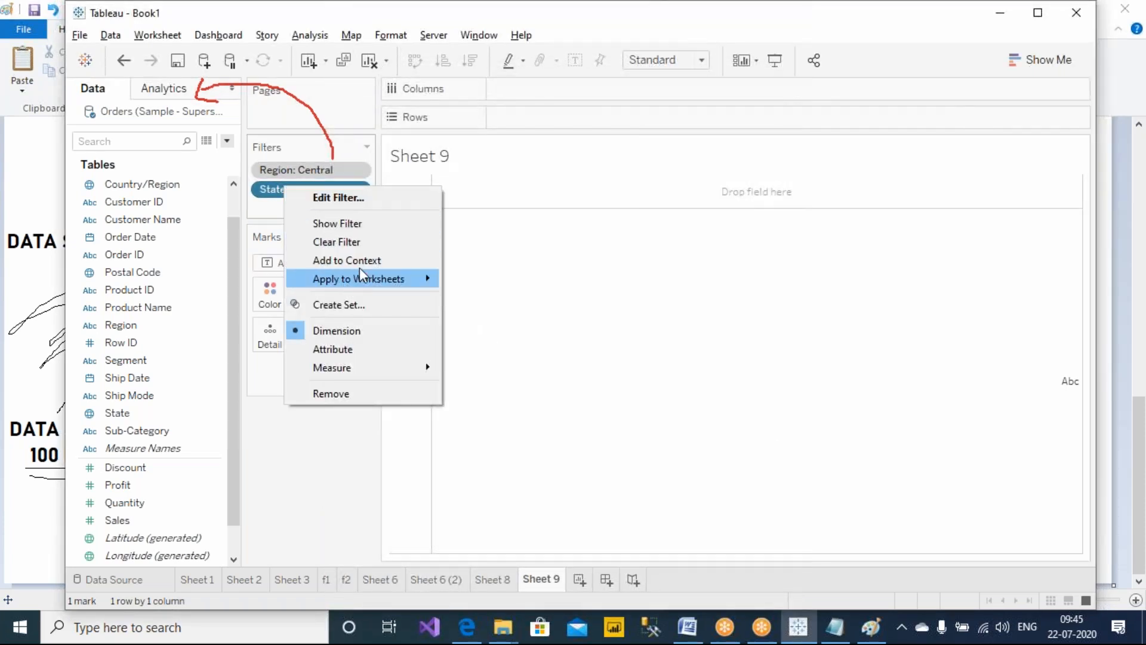
left_click(420, 284)
left_click(606, 323)
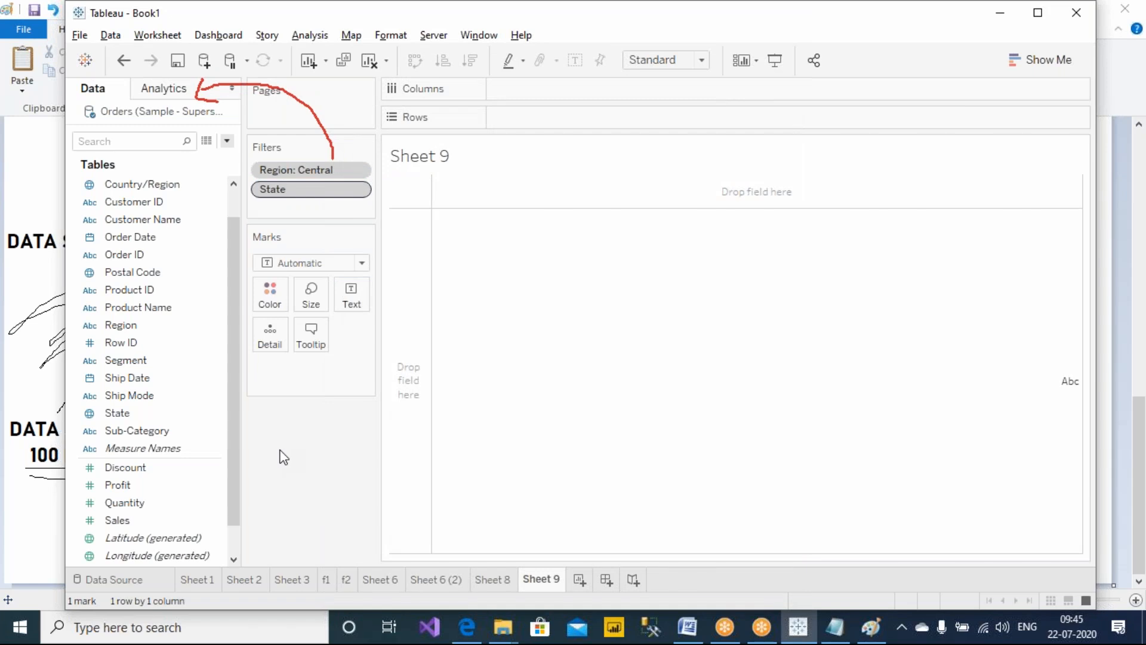
left_click(756, 17)
left_click(746, 45)
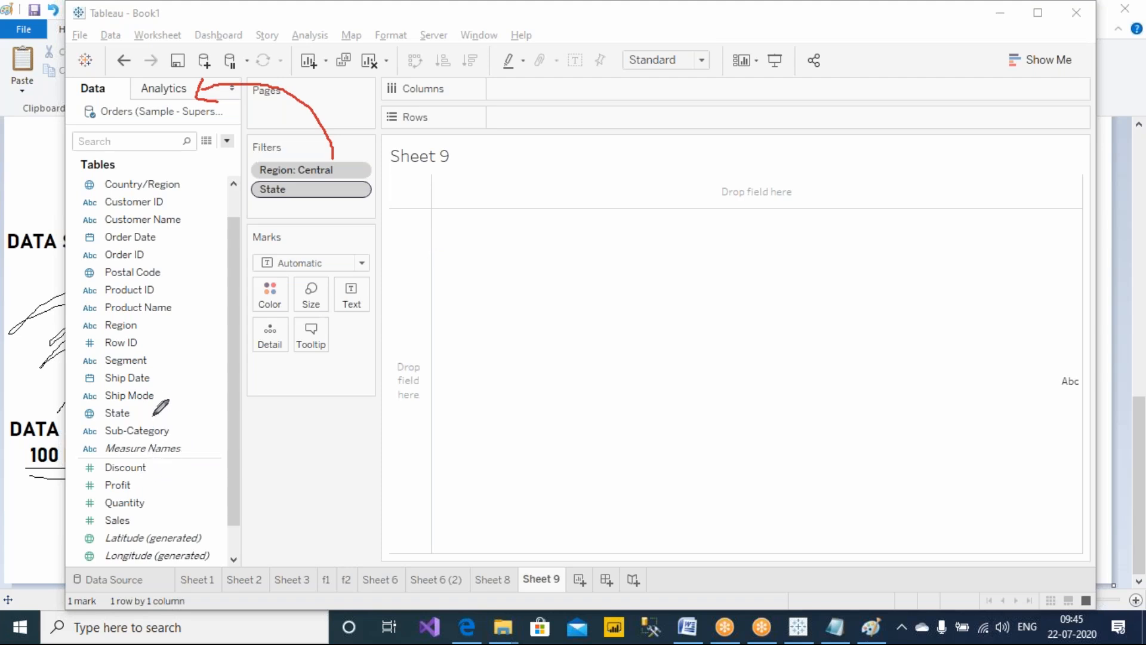
Put State on Rows to list the filtered states, then take it off the view again
left_click_drag(143, 413, 560, 125)
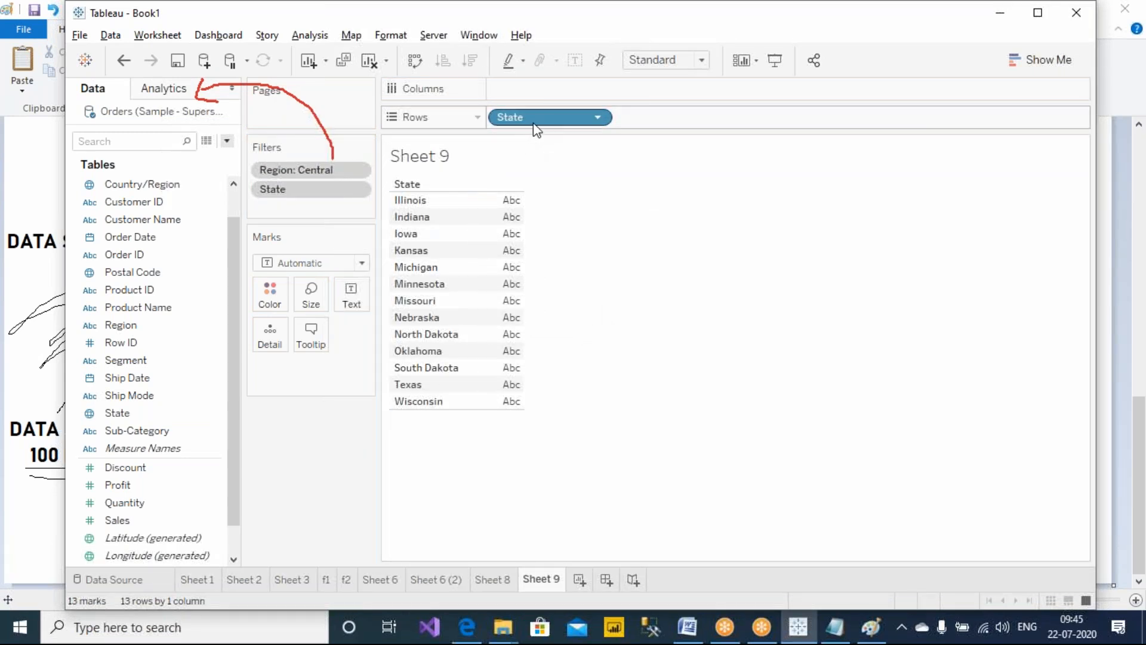
left_click_drag(533, 128, 346, 507)
left_click(738, 3)
left_click(737, 47)
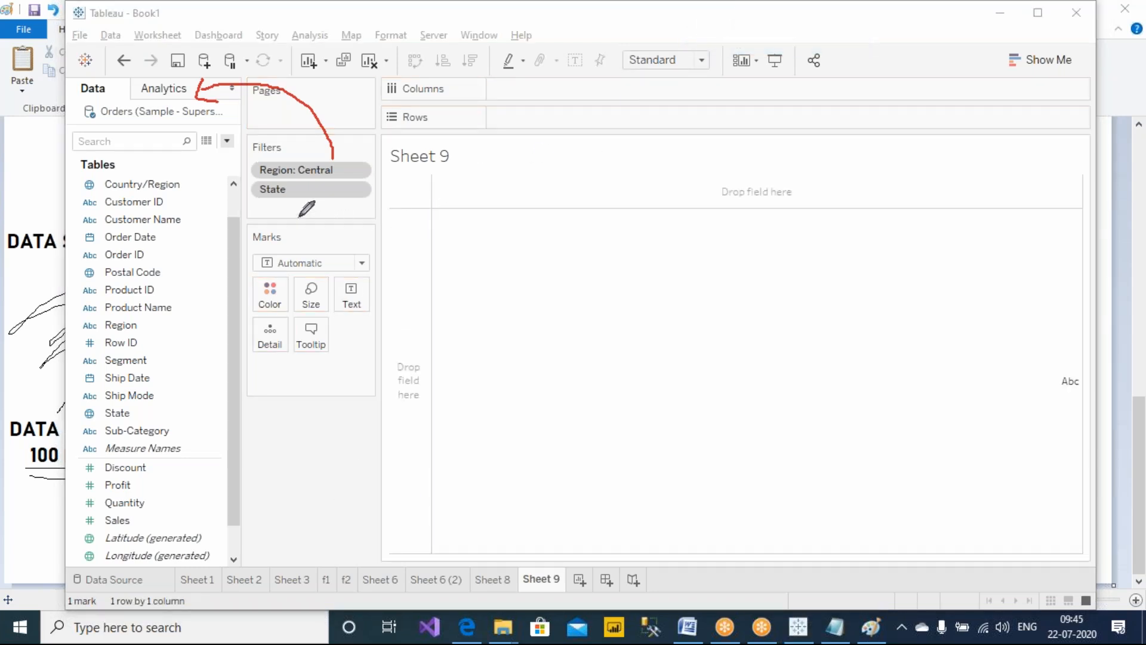
Draw a curve from the filters back to the data pane and write 41 beside it
mouse_move(295, 206)
left_mouse_down()
mouse_move(191, 198)
mouse_move(146, 123)
left_mouse_up()
mouse_move(198, 159)
left_mouse_down()
mouse_move(198, 193)
mouse_move(212, 195)
left_mouse_up()
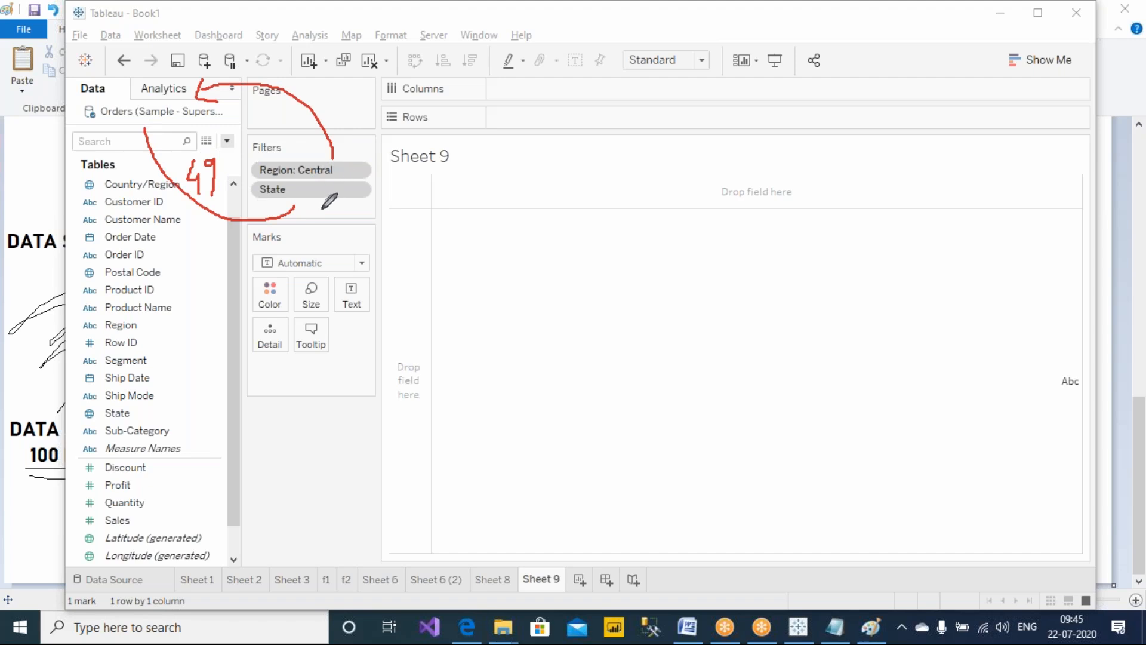
Draw arrows from both filters to a box beside the sheet title and circle Central
mouse_move(343, 162)
left_mouse_down()
mouse_move(371, 143)
mouse_move(491, 165)
left_mouse_up()
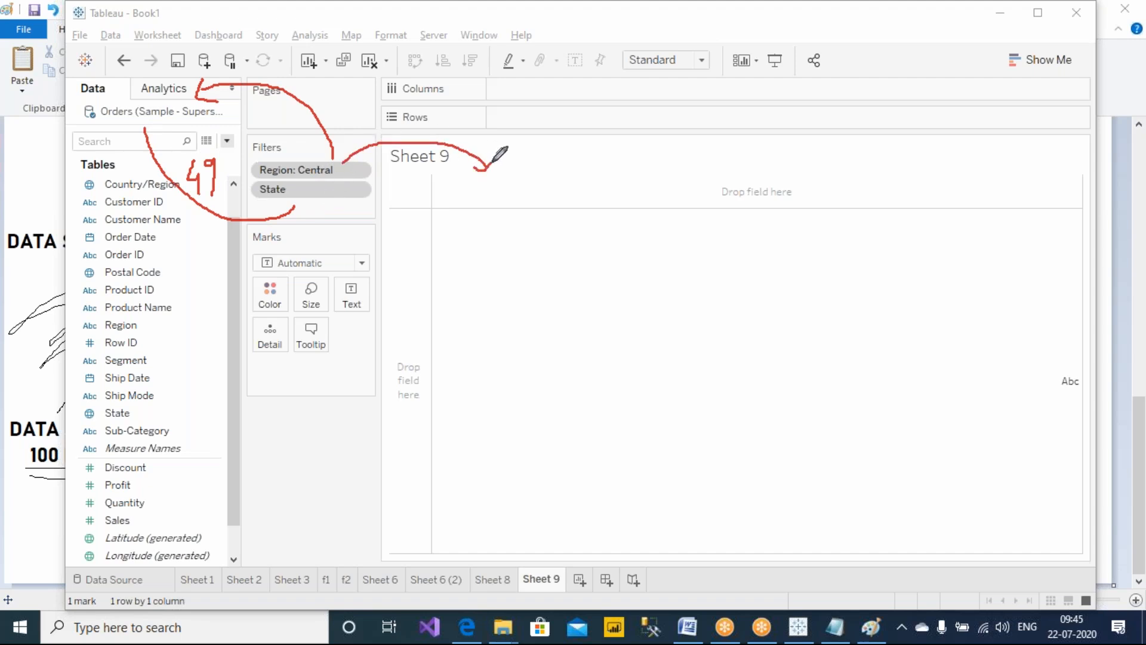
mouse_move(355, 197)
left_mouse_down()
mouse_move(439, 221)
mouse_move(485, 196)
mouse_move(516, 209)
mouse_move(600, 165)
mouse_move(505, 166)
mouse_move(497, 179)
left_mouse_up()
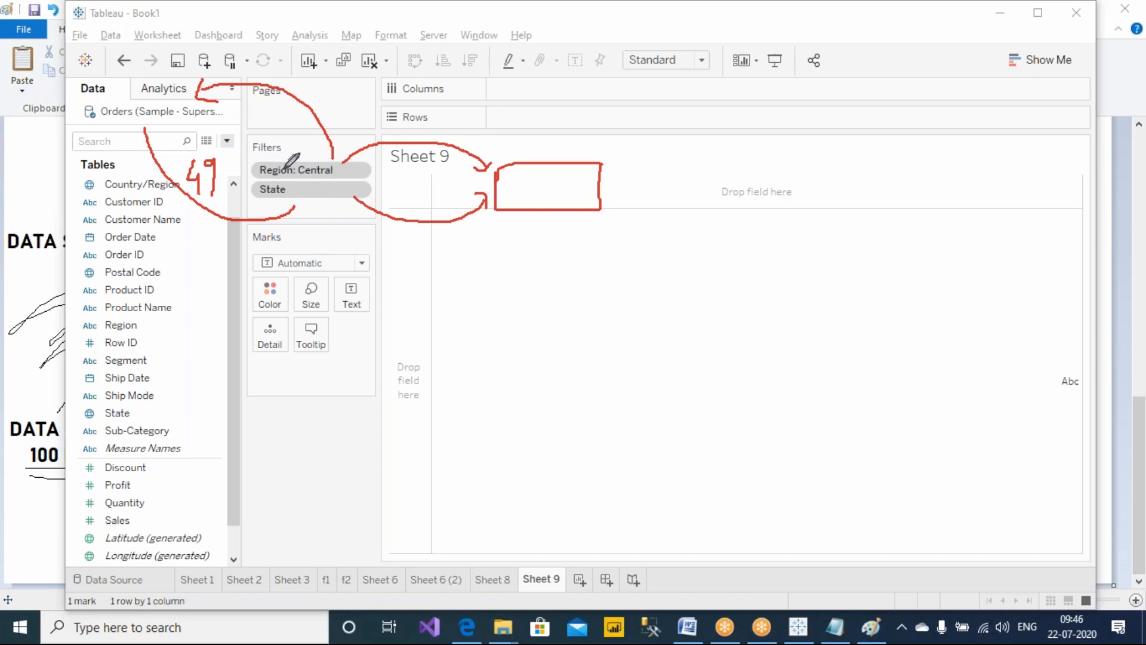
mouse_move(315, 183)
left_mouse_down()
mouse_move(335, 164)
mouse_move(301, 178)
left_mouse_up()
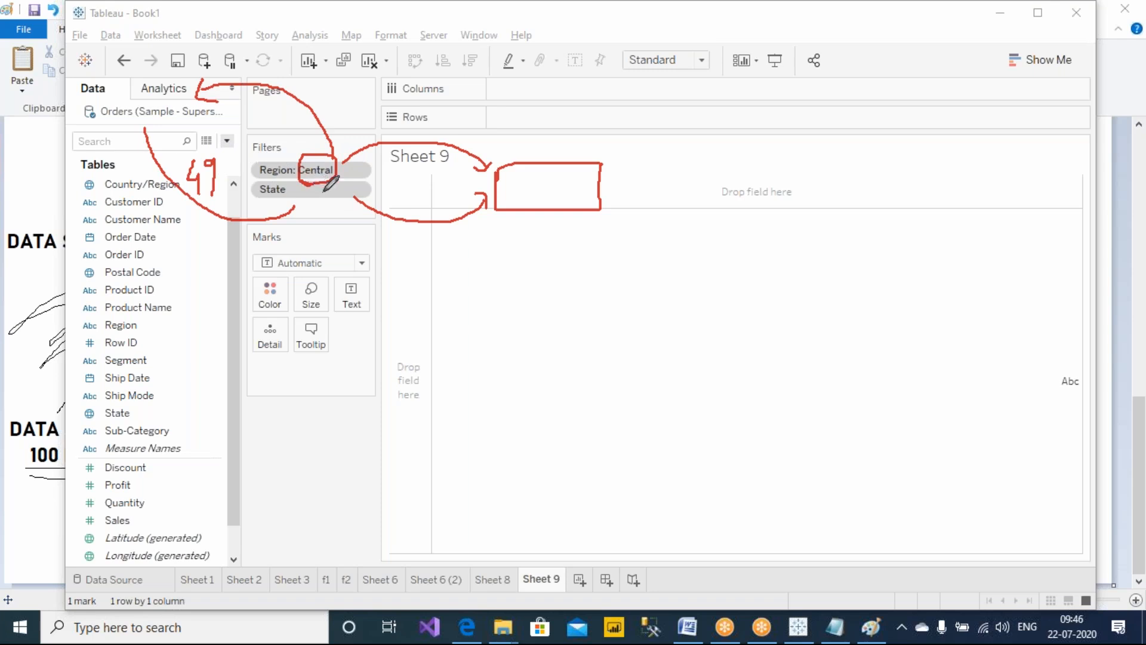
Open View Data for the Orders data source and step through the first rows
left_click(206, 143)
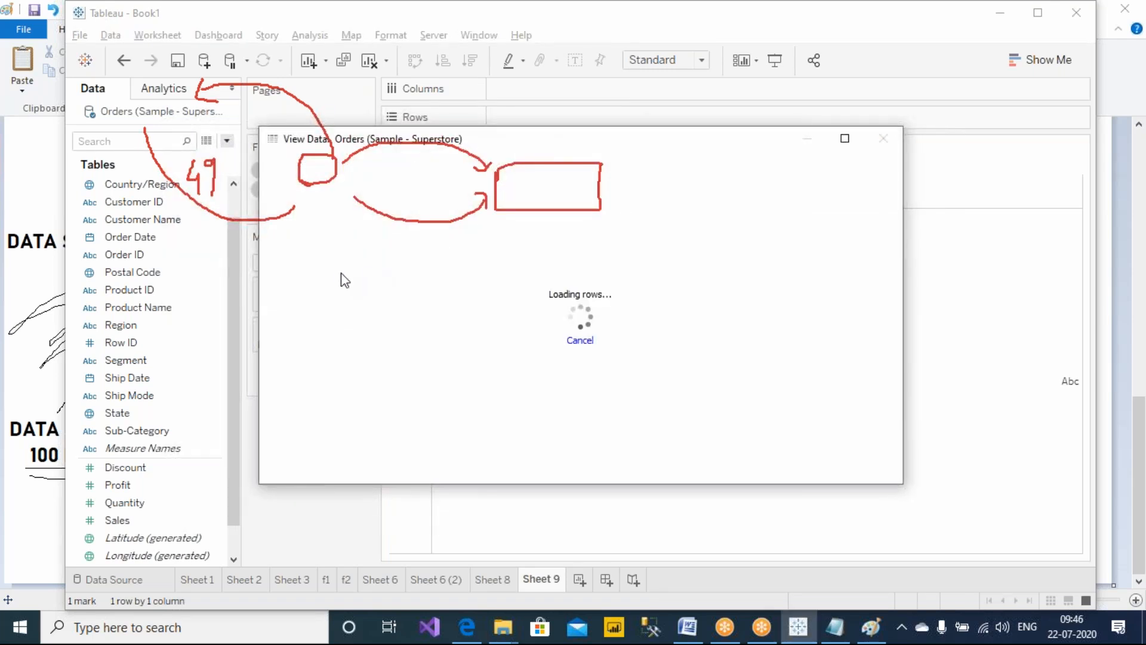
left_click(52, 340)
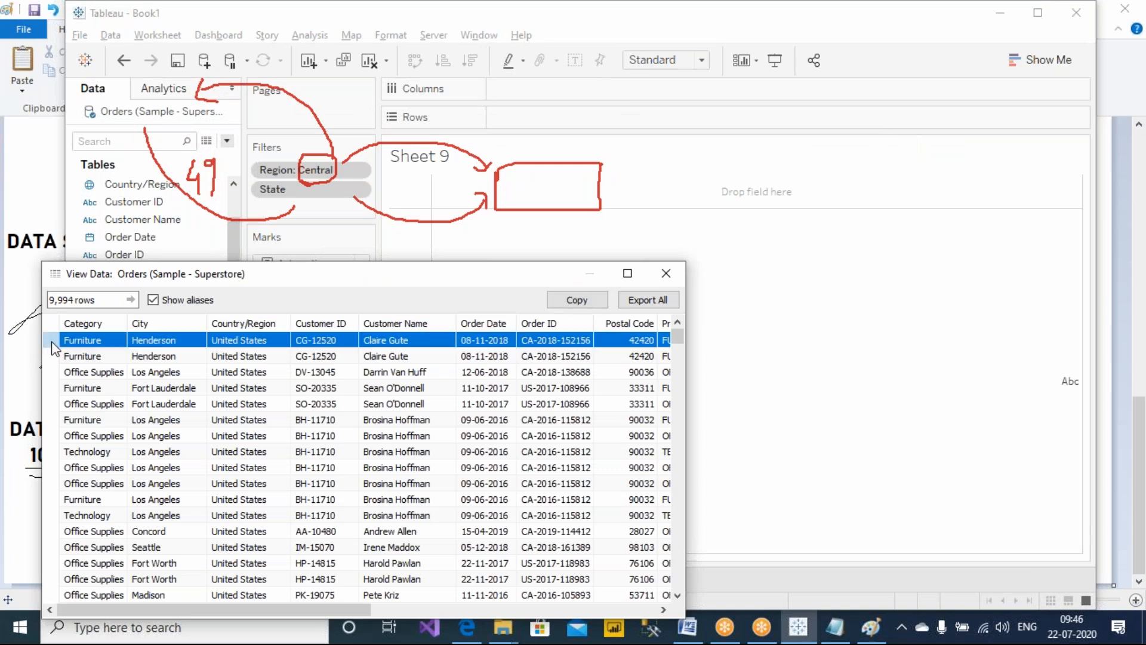
left_click(52, 356)
left_click(53, 372)
left_click(53, 388)
left_click(55, 403)
left_click(56, 420)
left_click(56, 436)
left_click(57, 452)
left_click(61, 468)
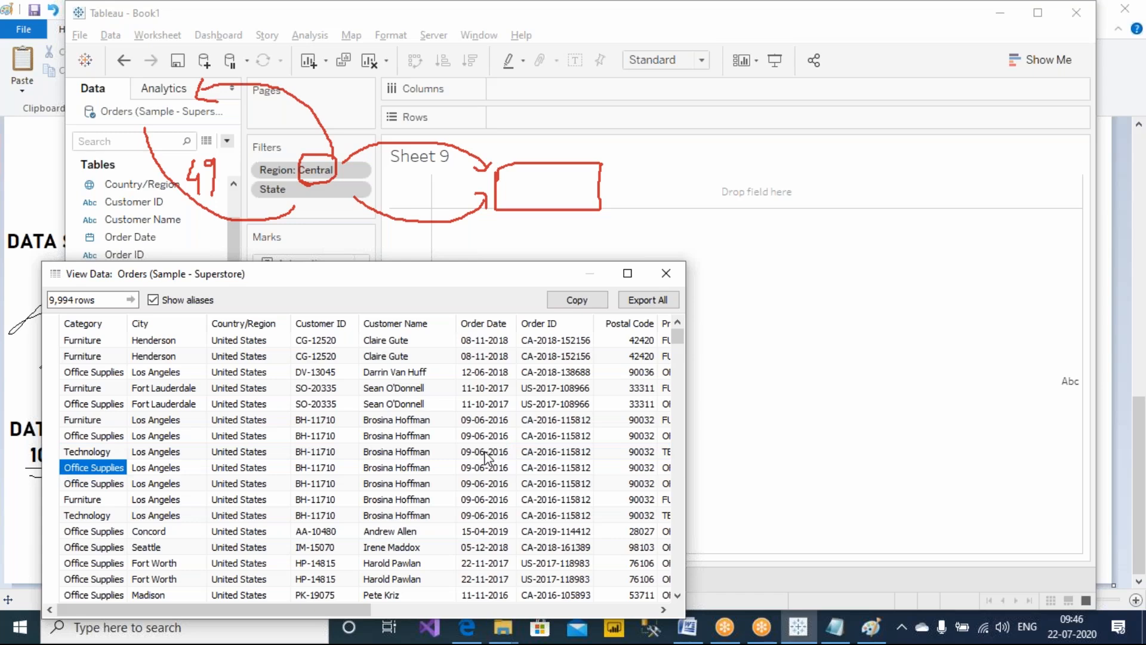
Scroll across to the Region column and sort the data rows by Region
left_click_drag(445, 263, 447, 246)
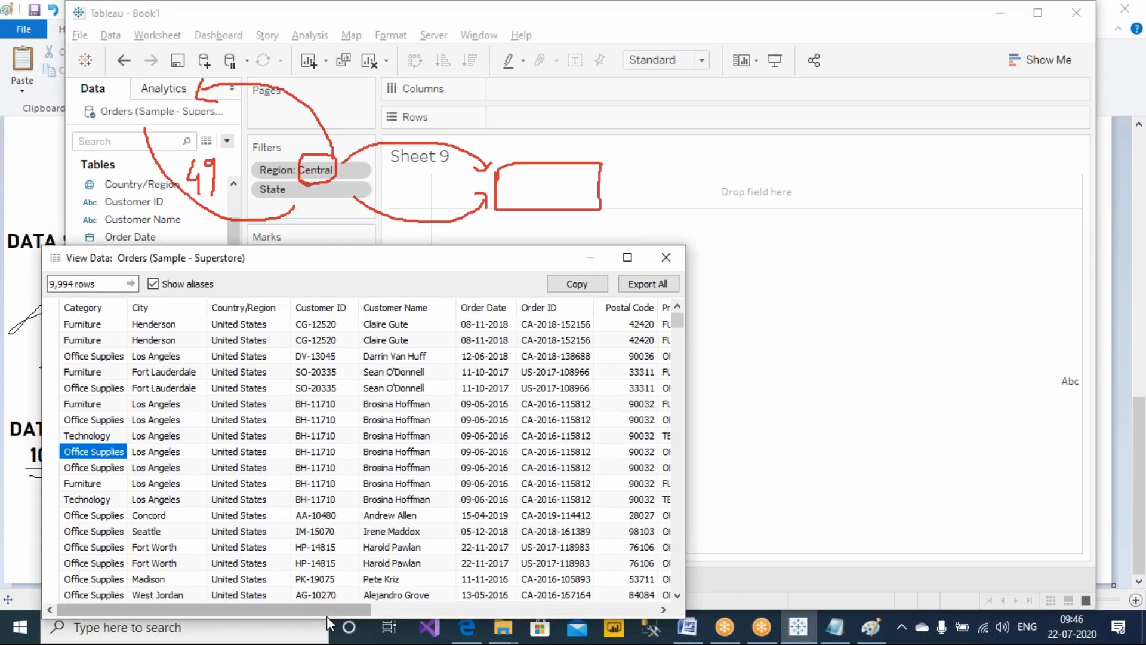
left_click_drag(364, 610, 621, 625)
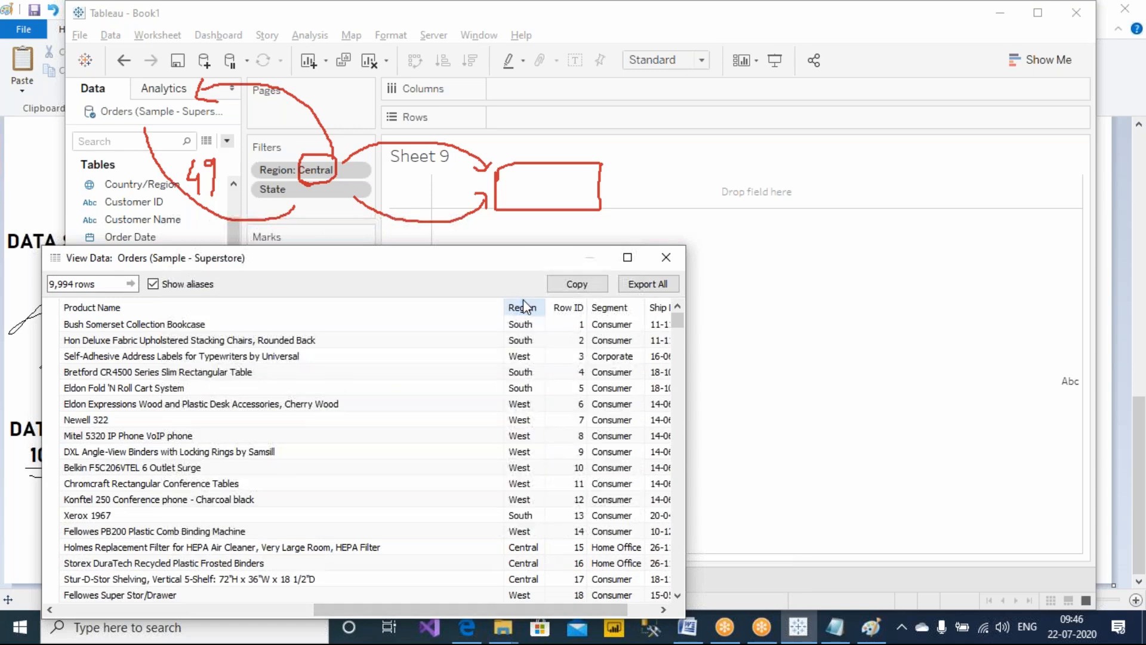
left_click(528, 310)
left_click(528, 310)
left_click(528, 310)
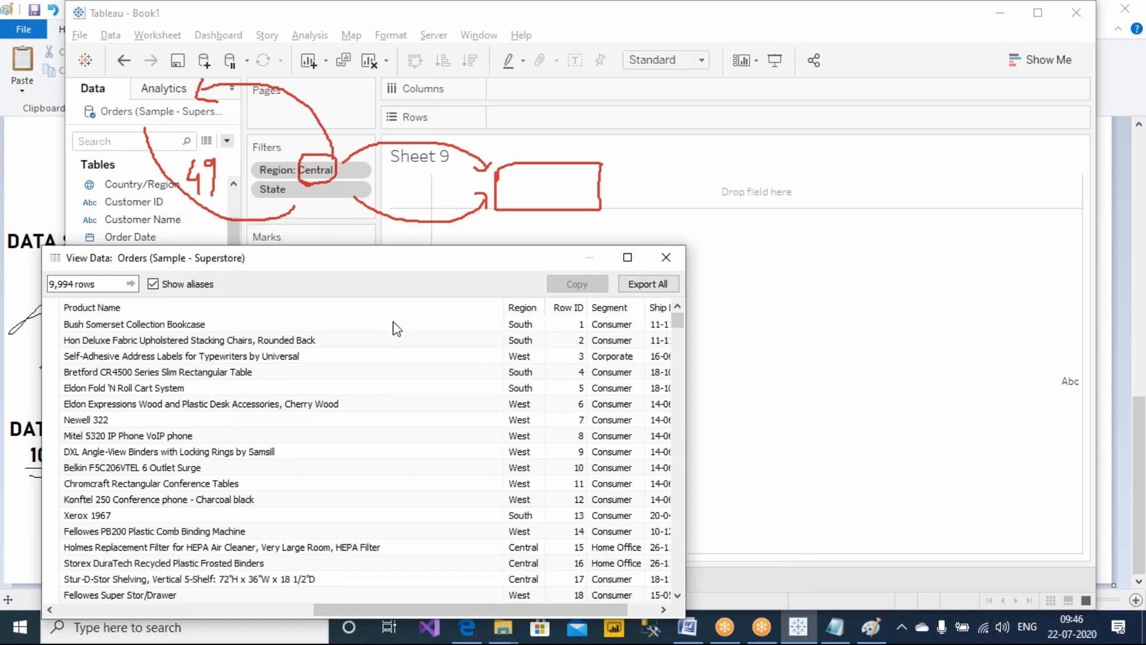
left_click(523, 307)
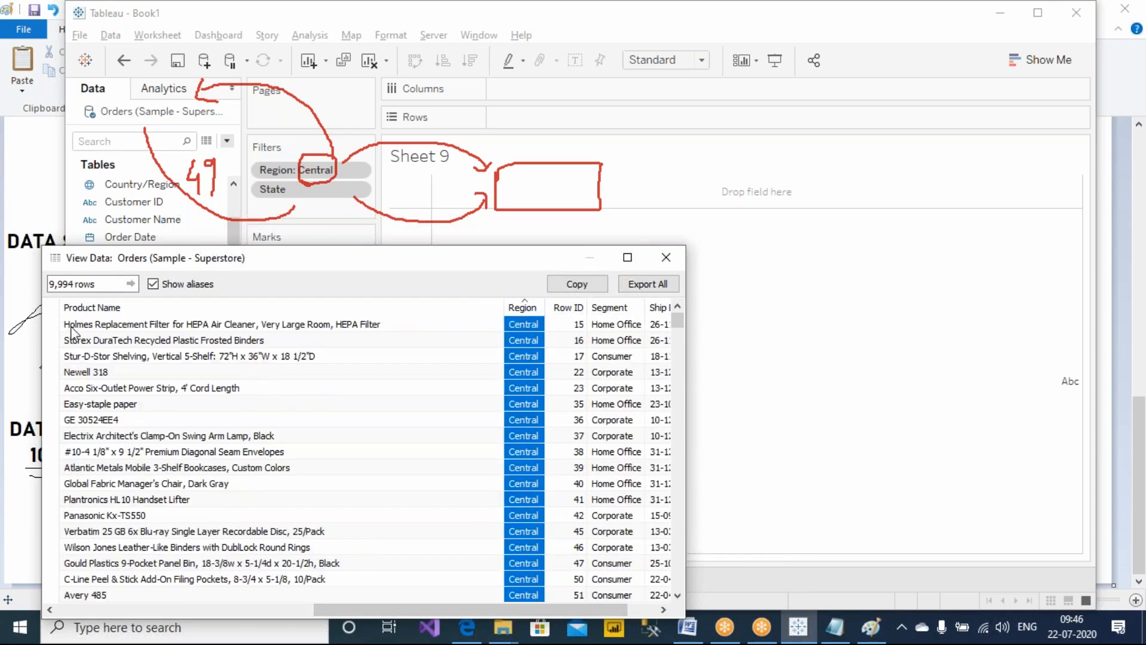
Scroll through the Region-sorted rows and select the Central records
left_click_drag(55, 326, 50, 517)
scroll(193, 519, "down", 18)
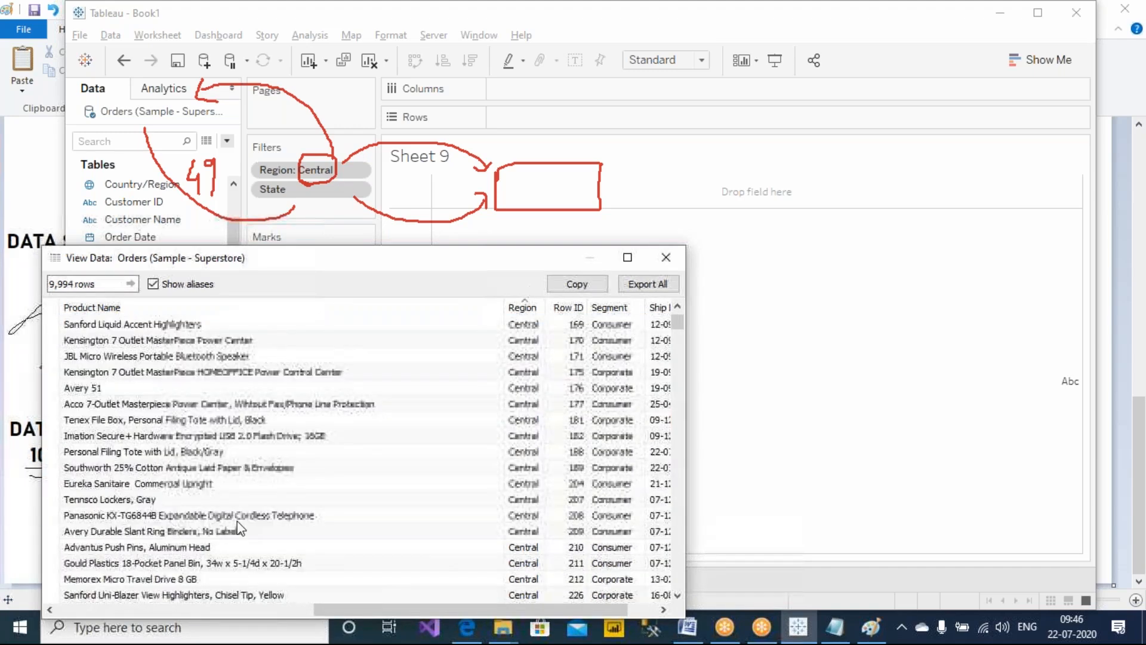
left_click_drag(681, 331, 683, 392)
scroll(505, 391, "up", 7)
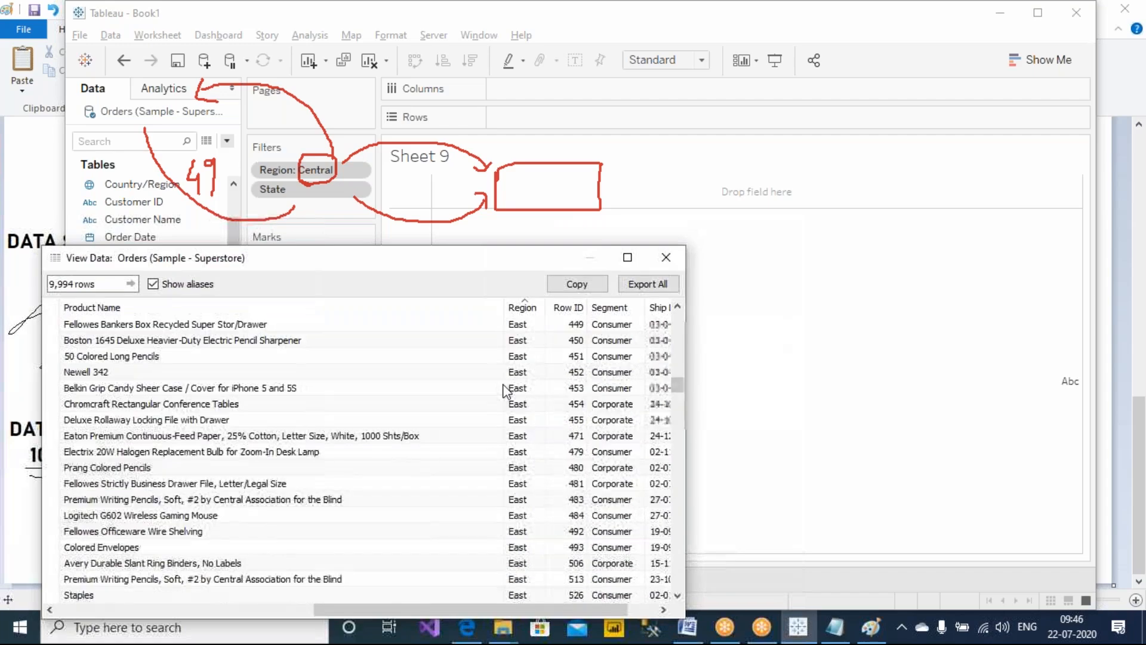
scroll(505, 392, "up", 10)
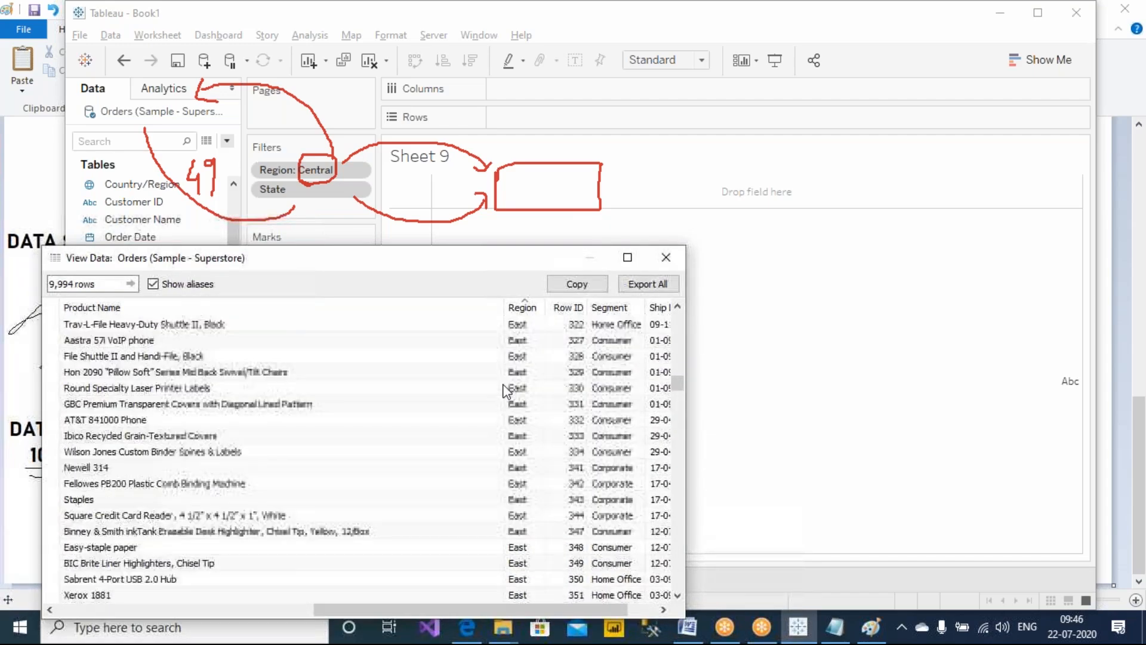
scroll(505, 392, "up", 15)
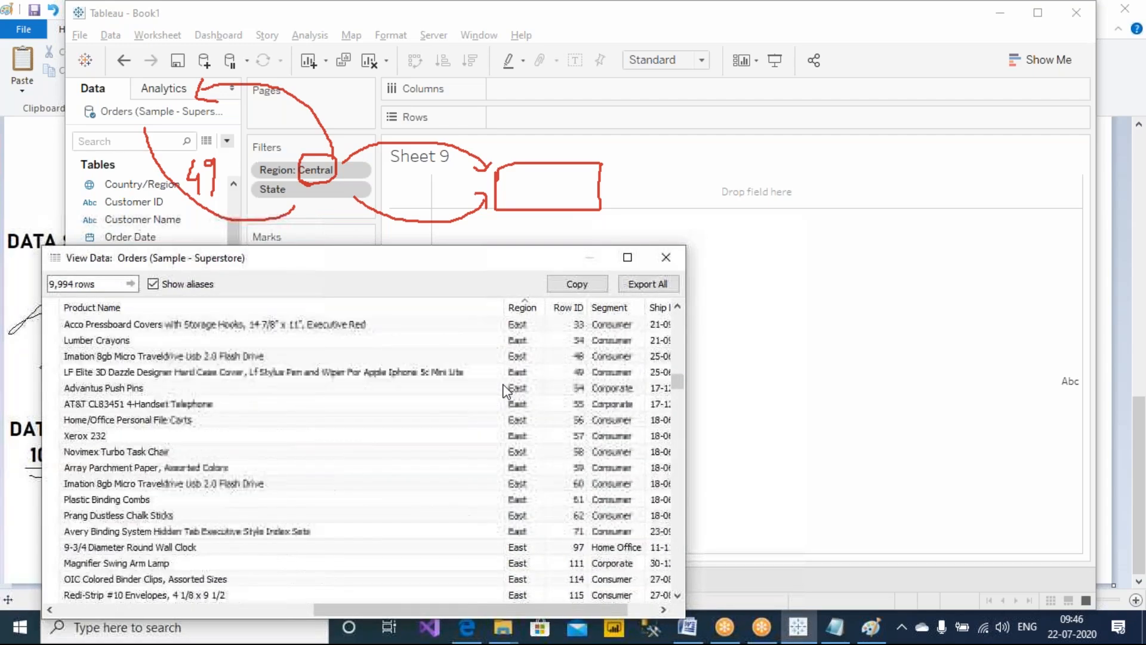
scroll(505, 391, "down", 3)
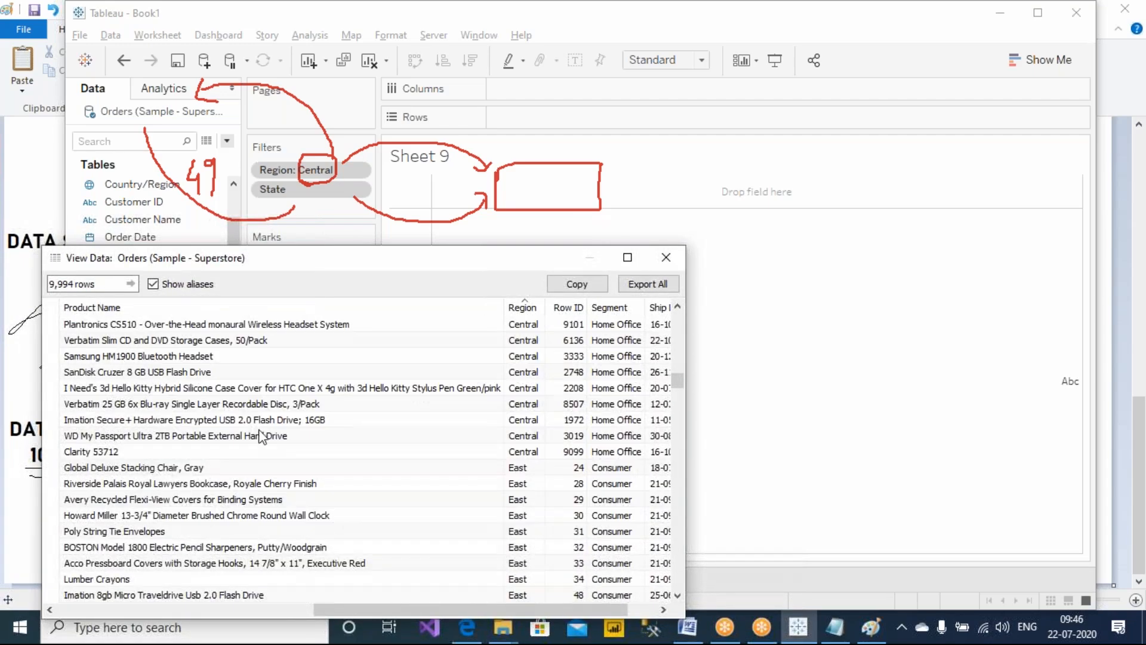
left_click(50, 452, "shift")
left_click_drag(358, 265, 438, 246)
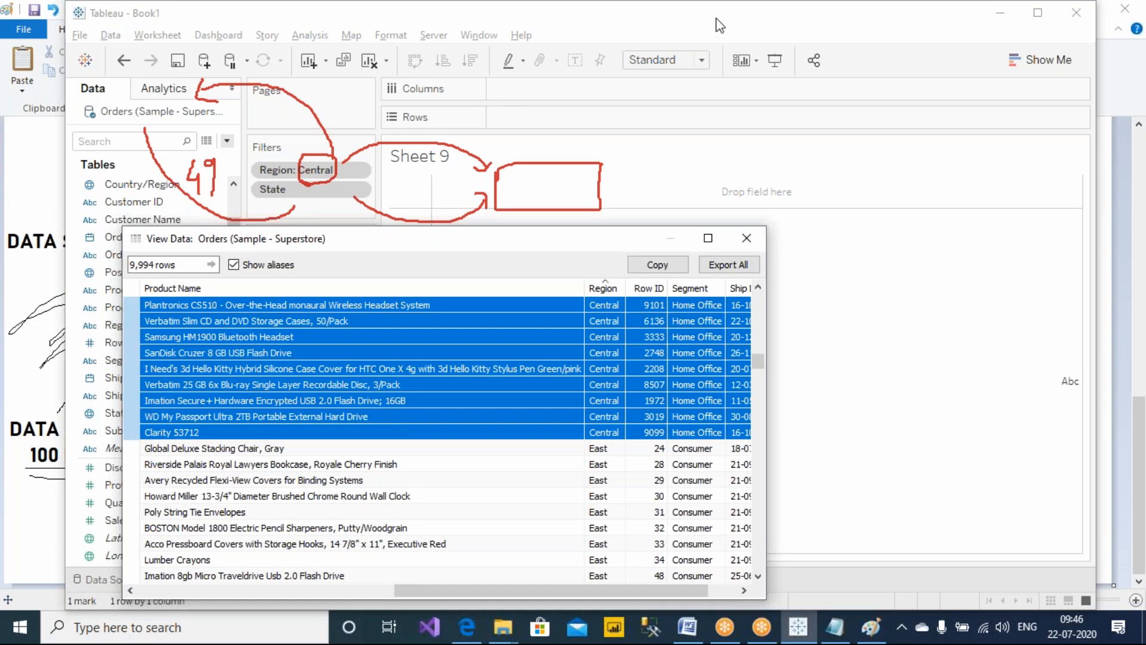
Draw a line from the selected Central rows up to the box near the sheet title
left_click(734, 45)
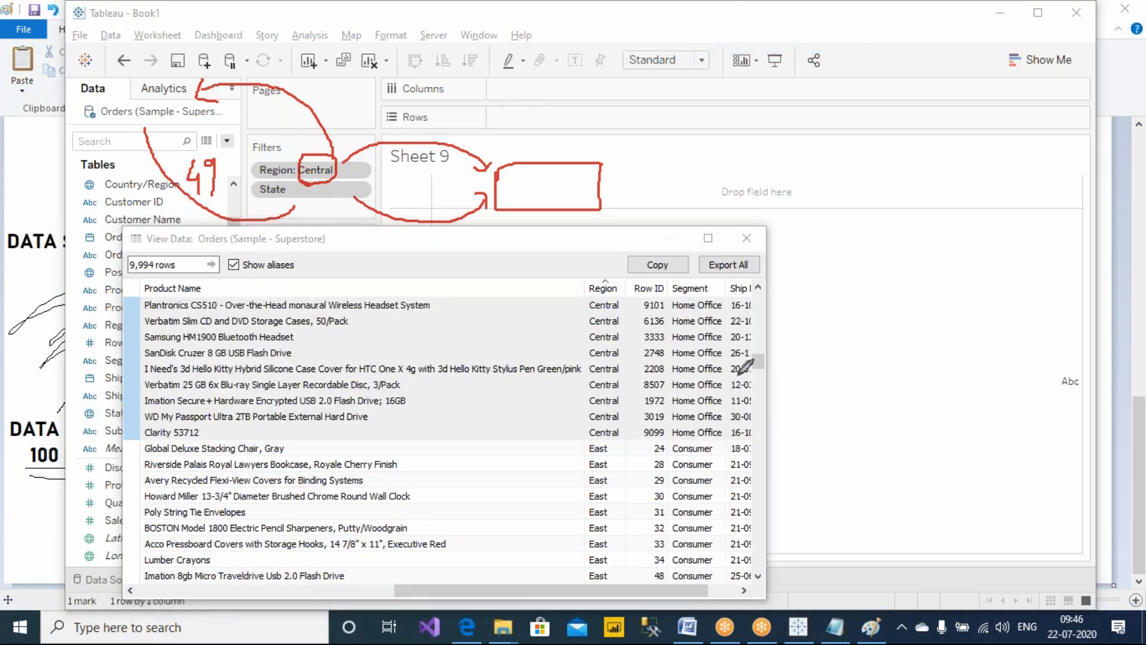
mouse_move(512, 327)
left_mouse_down()
mouse_move(653, 182)
mouse_move(584, 162)
left_mouse_up()
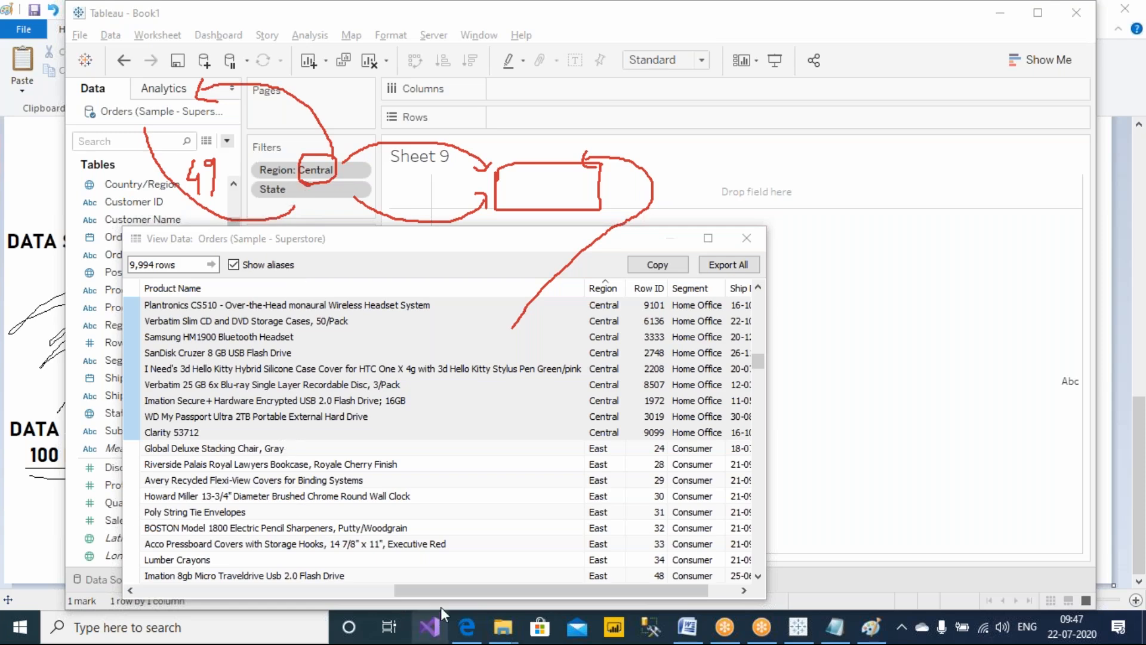
Scroll the data back to the first columns and select all rows
left_click(448, 589)
left_click_drag(449, 589, 180, 592)
left_click(131, 288)
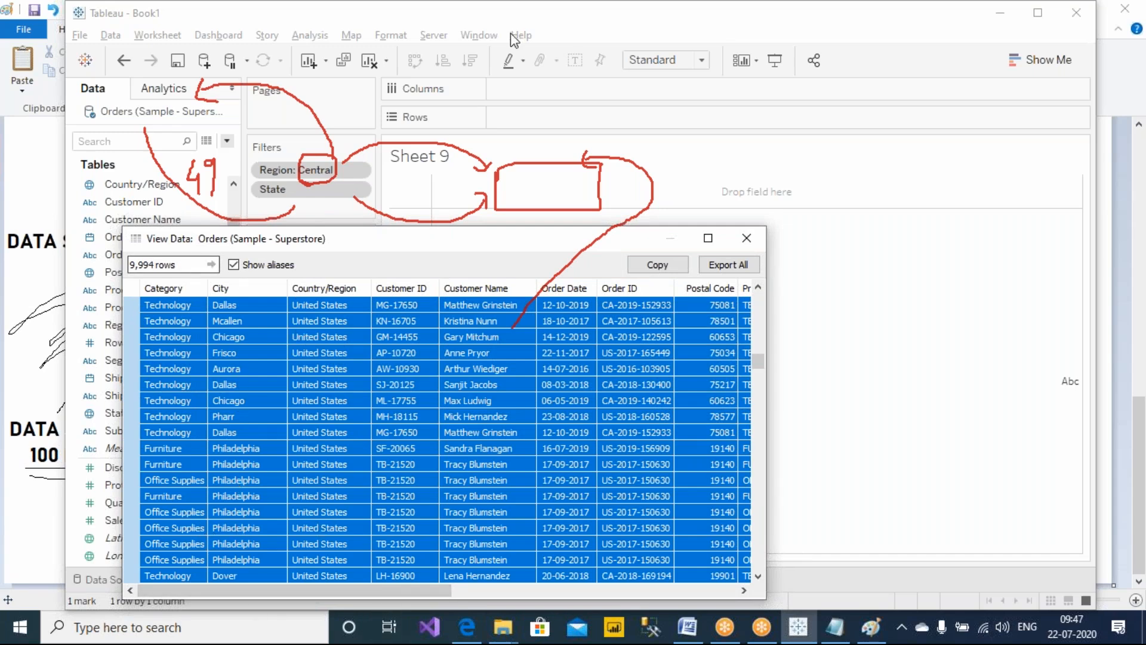
Draw curves from the box down past the data window and write 1000 above the box
left_click(715, 19)
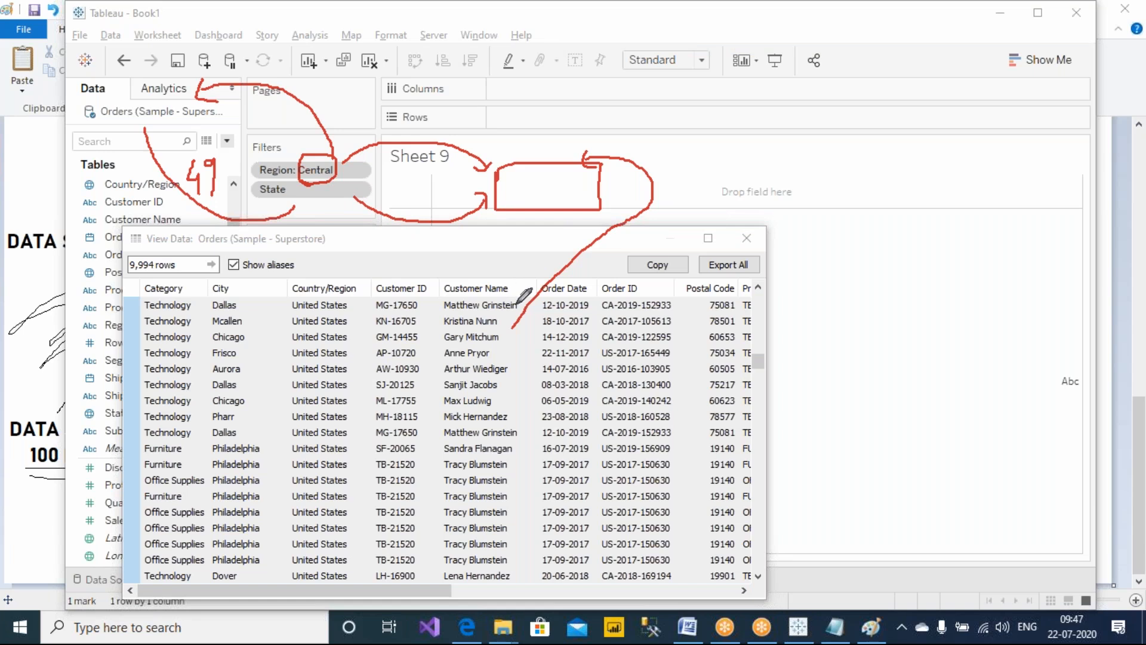
mouse_move(779, 301)
left_mouse_down()
mouse_move(803, 519)
mouse_move(787, 635)
left_mouse_up()
mouse_move(787, 360)
left_mouse_down()
mouse_move(774, 300)
mouse_move(559, 207)
mouse_move(547, 228)
mouse_move(574, 222)
left_mouse_up()
left_click_drag(455, 143, 531, 137)
mouse_move(530, 127)
left_mouse_down()
mouse_move(518, 144)
mouse_move(558, 126)
mouse_move(602, 134)
left_mouse_up()
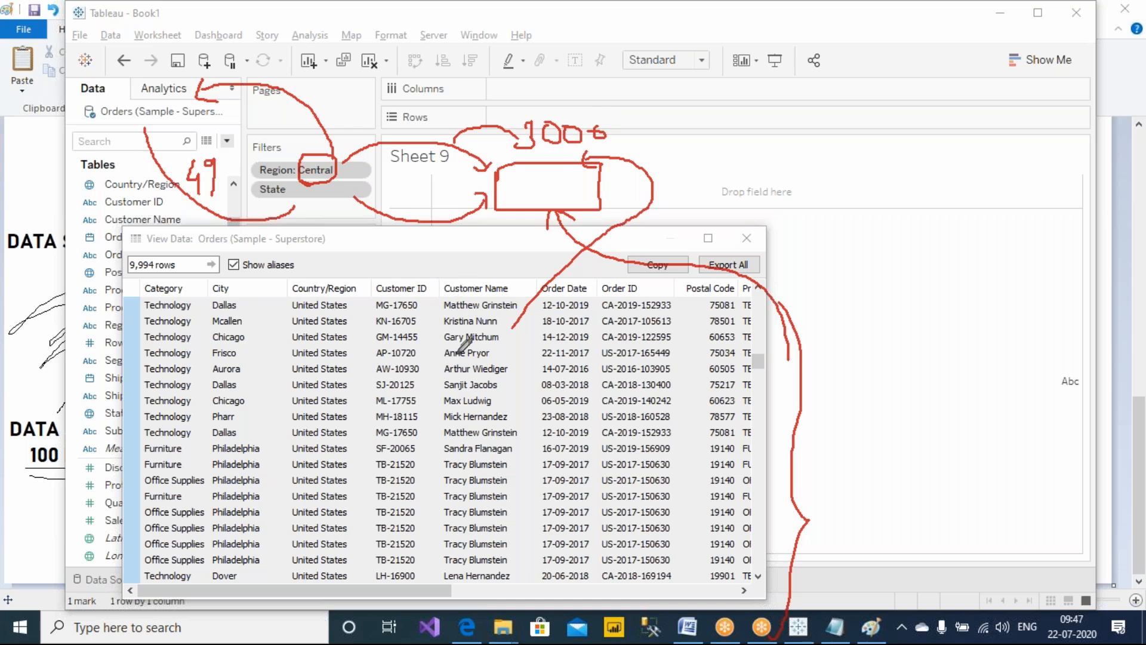
Write 10000 inside the box near the sheet title and draw a second box labelled 3000 to its right
mouse_move(541, 185)
left_mouse_down()
mouse_move(539, 198)
mouse_move(584, 179)
mouse_move(603, 189)
mouse_move(597, 202)
left_mouse_up()
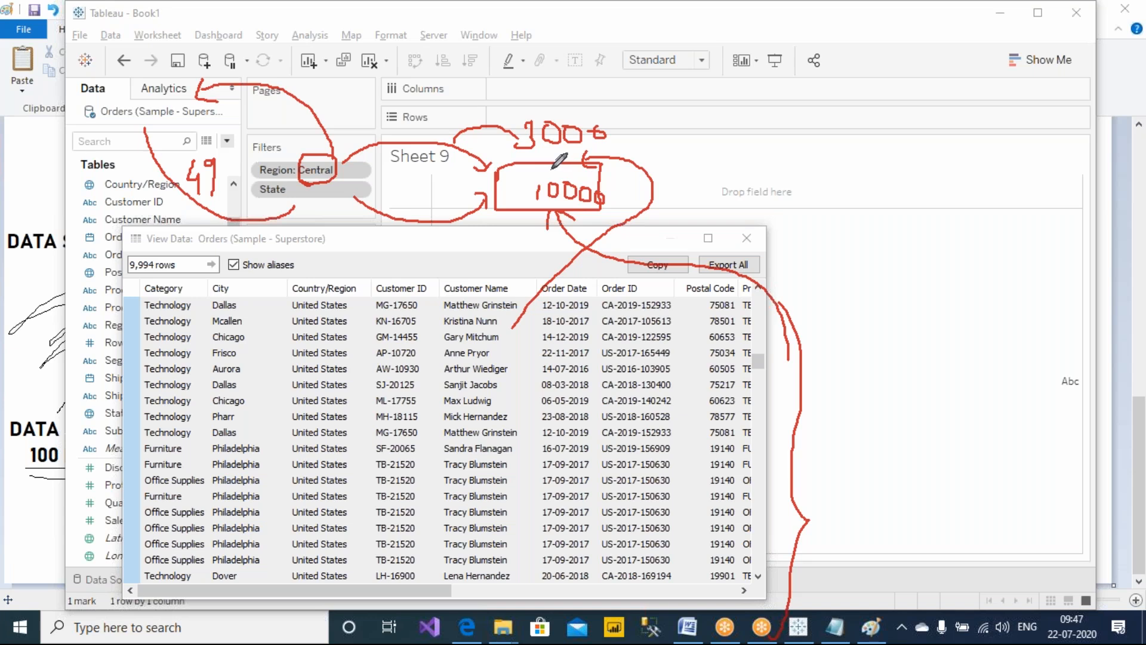
mouse_move(615, 120)
left_mouse_down()
mouse_move(626, 152)
mouse_move(621, 198)
left_mouse_up()
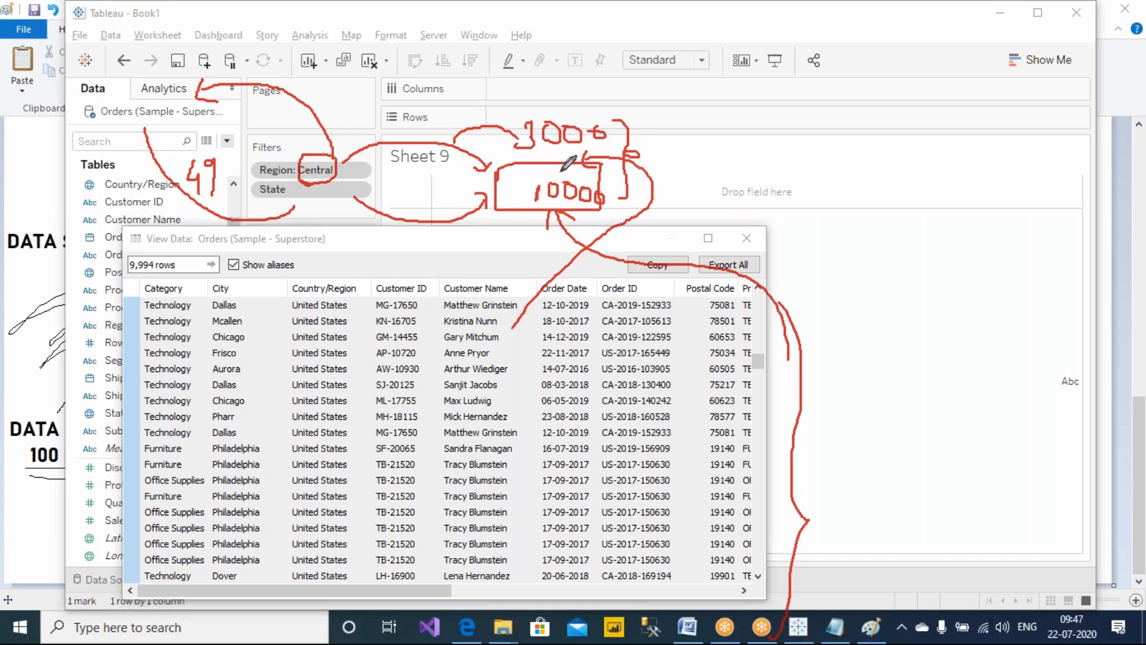
mouse_move(675, 127)
left_mouse_down()
mouse_move(673, 163)
mouse_move(755, 178)
mouse_move(656, 128)
mouse_move(693, 160)
mouse_move(731, 150)
left_mouse_up()
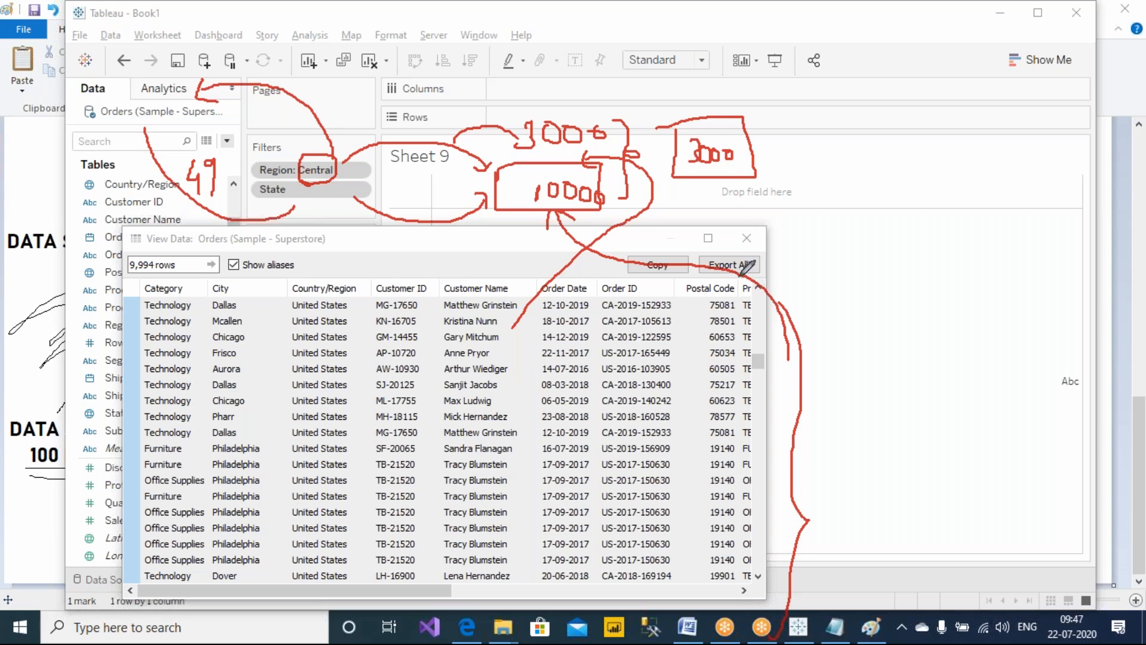
Close the data window and add Sub-Category to the filters with all values kept
left_click(612, 237)
left_click(743, 239)
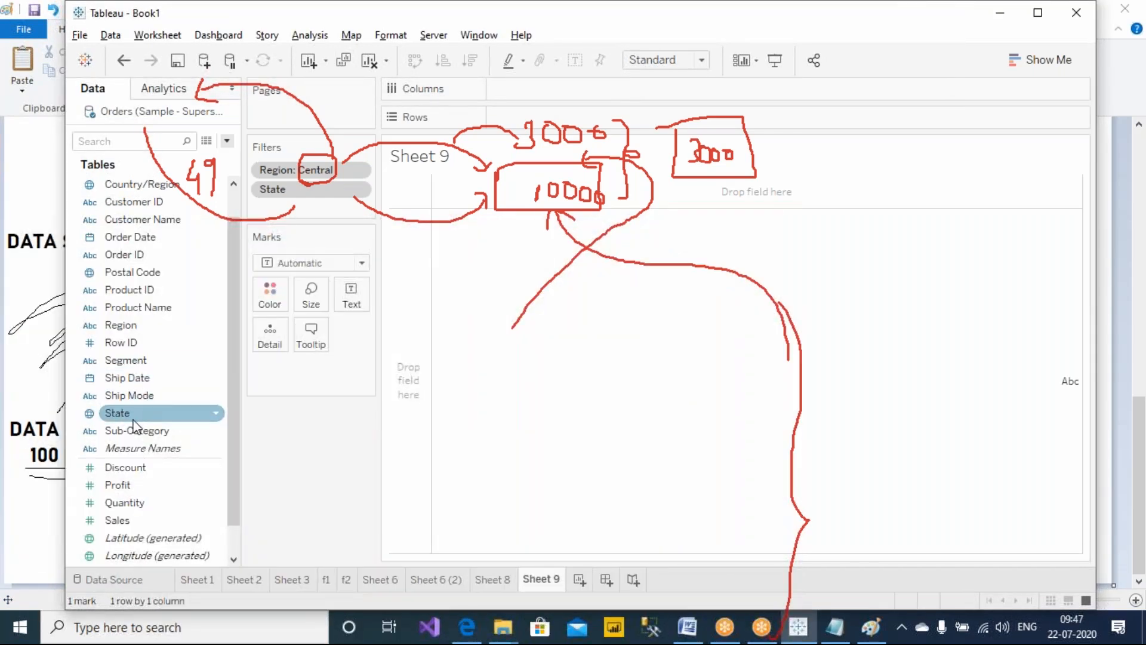
mouse_move(131, 429)
left_mouse_down()
mouse_move(233, 412)
mouse_move(302, 228)
mouse_move(332, 209)
mouse_move(332, 320)
mouse_move(326, 209)
mouse_move(596, 210)
mouse_move(498, 245)
mouse_move(310, 206)
left_mouse_up()
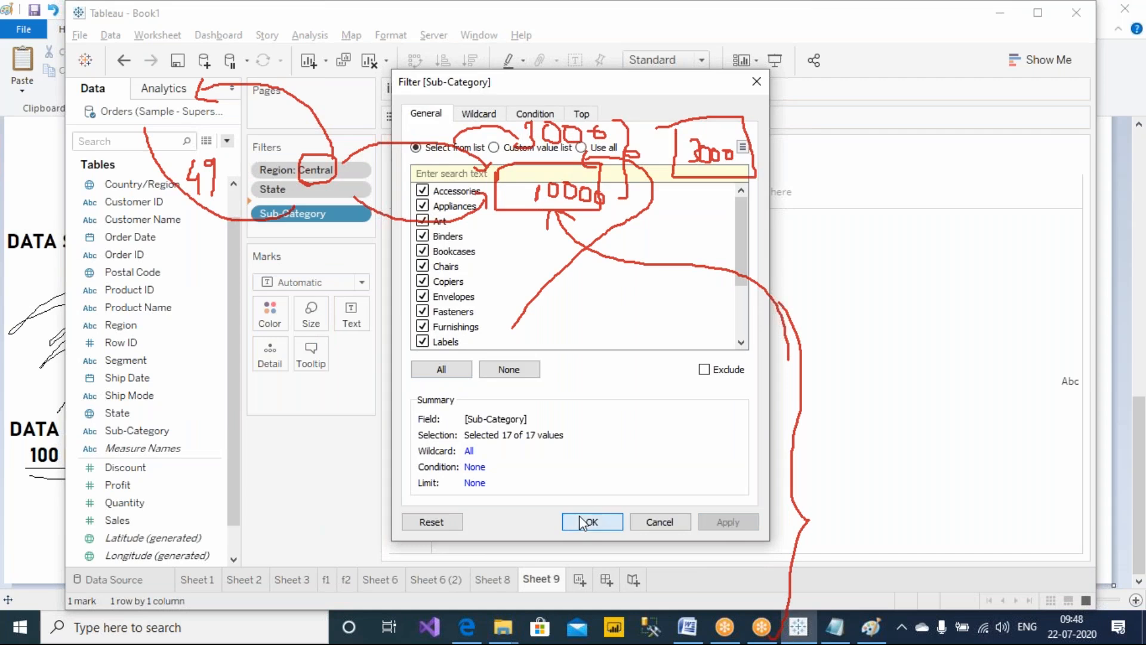
left_click(583, 525)
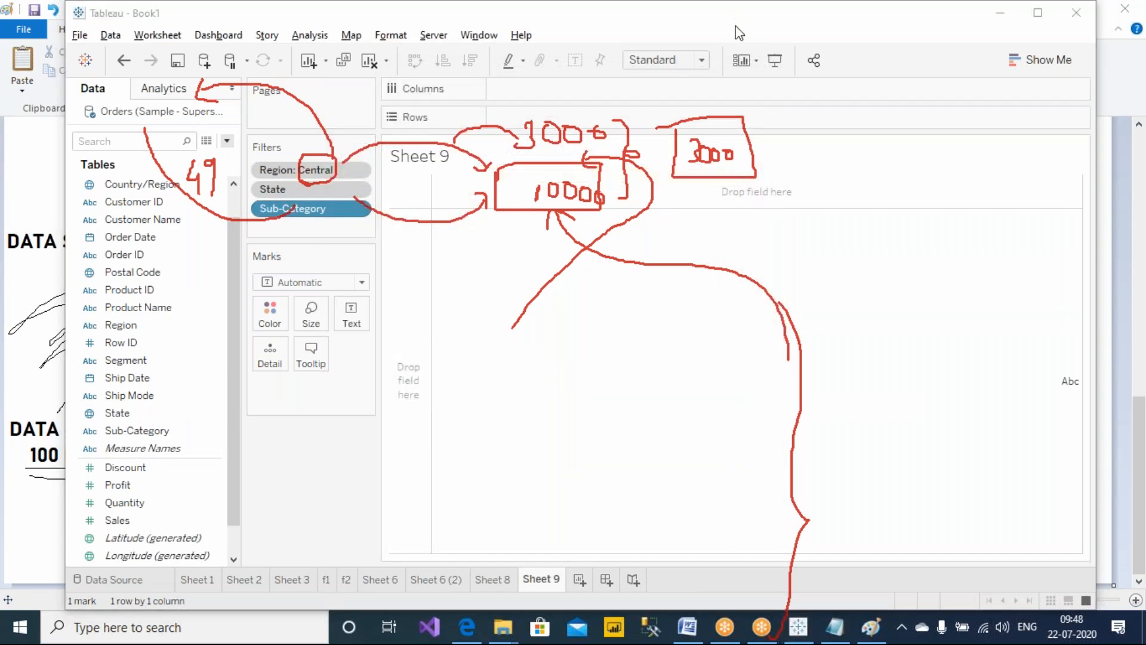
Draw a line from the Sub-Category filter up to the 3000 box and circle that box
mouse_move(312, 224)
left_mouse_down()
mouse_move(511, 378)
mouse_move(714, 218)
mouse_move(710, 179)
mouse_move(705, 190)
mouse_move(721, 197)
left_mouse_up()
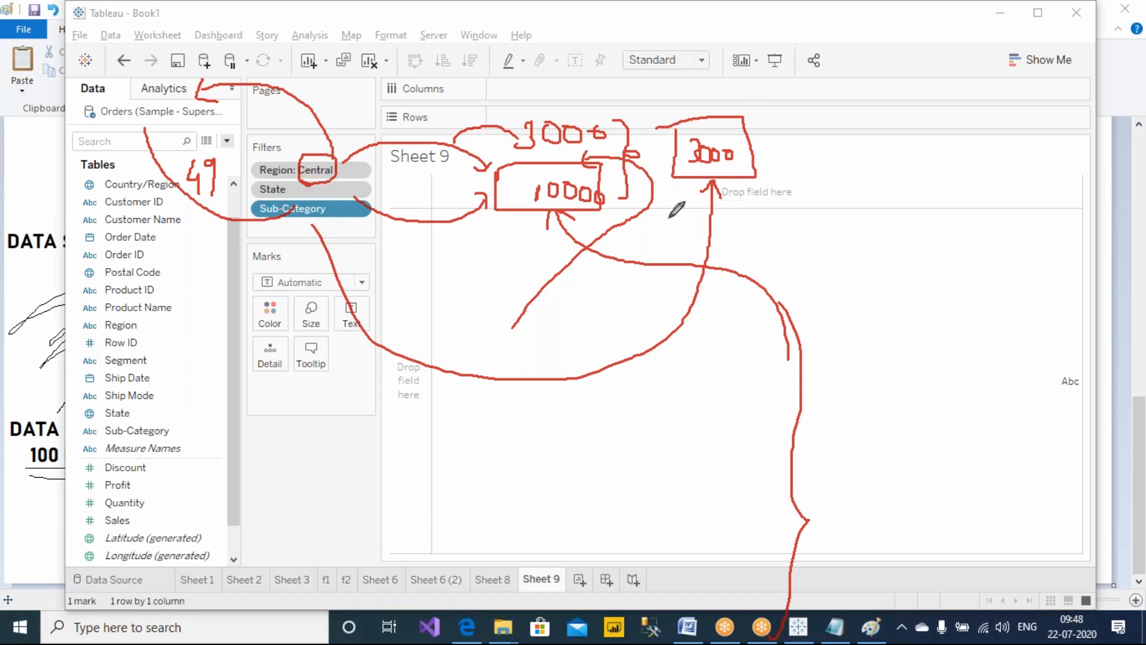
mouse_move(737, 94)
left_mouse_down()
mouse_move(675, 90)
mouse_move(697, 208)
mouse_move(755, 142)
mouse_move(722, 91)
left_mouse_up()
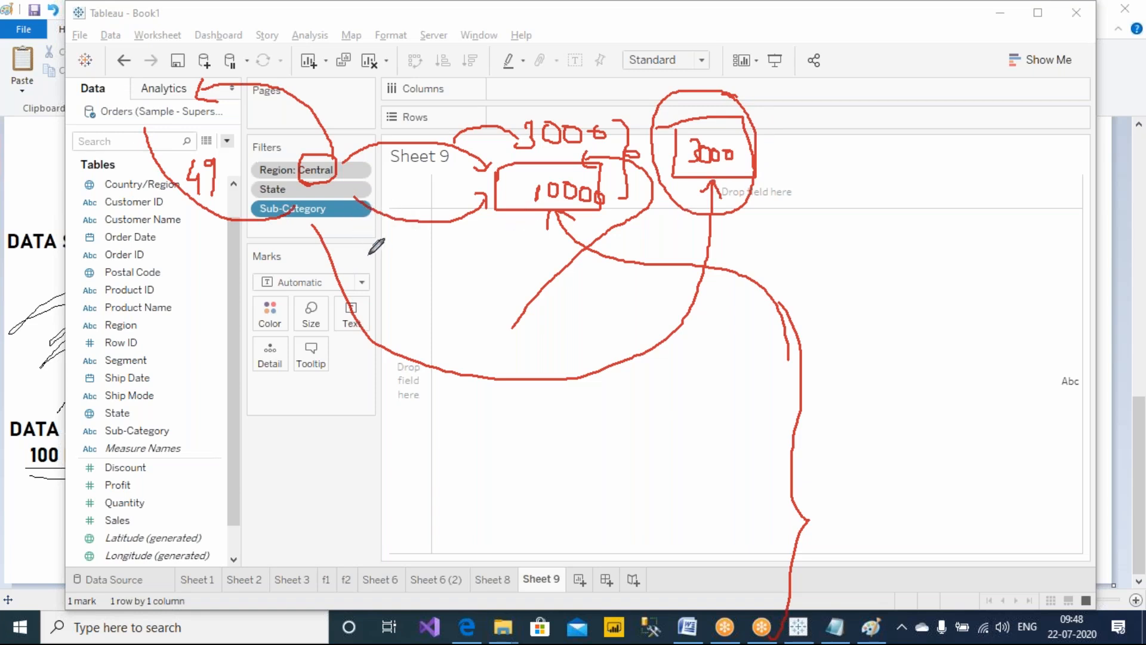
left_click_drag(455, 274, 461, 345)
mouse_move(438, 295)
left_mouse_down()
mouse_move(459, 251)
mouse_move(477, 285)
left_mouse_up()
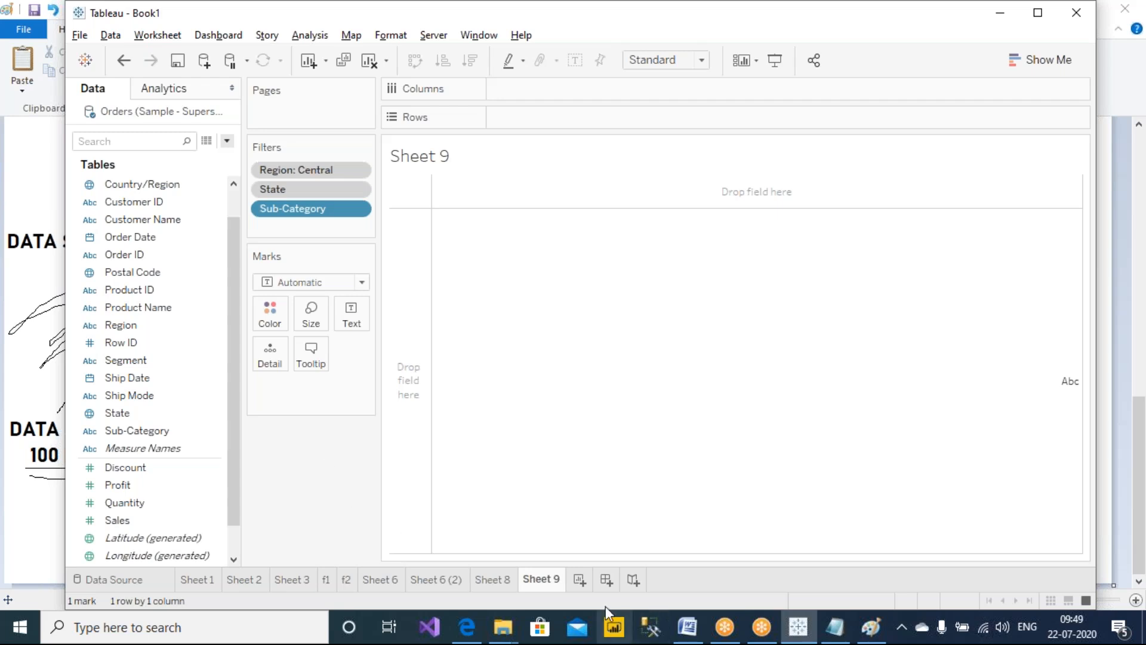
On a new worksheet, place Sub-Category and Product Name on columns and Profit on rows
left_click(580, 580)
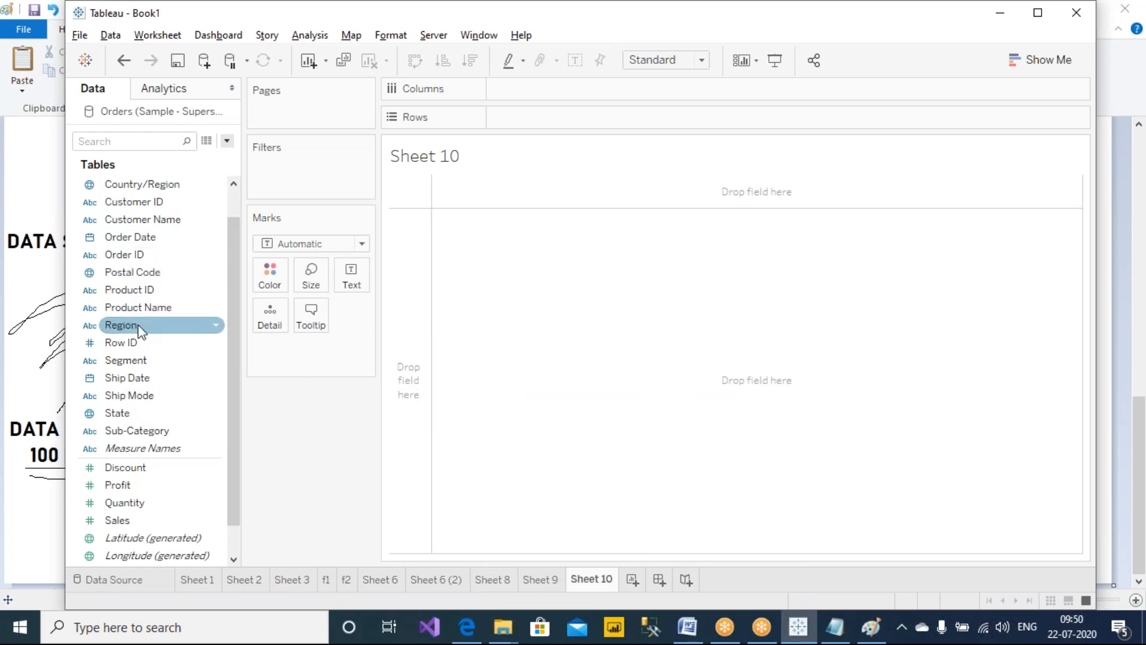
left_click_drag(130, 428, 558, 88)
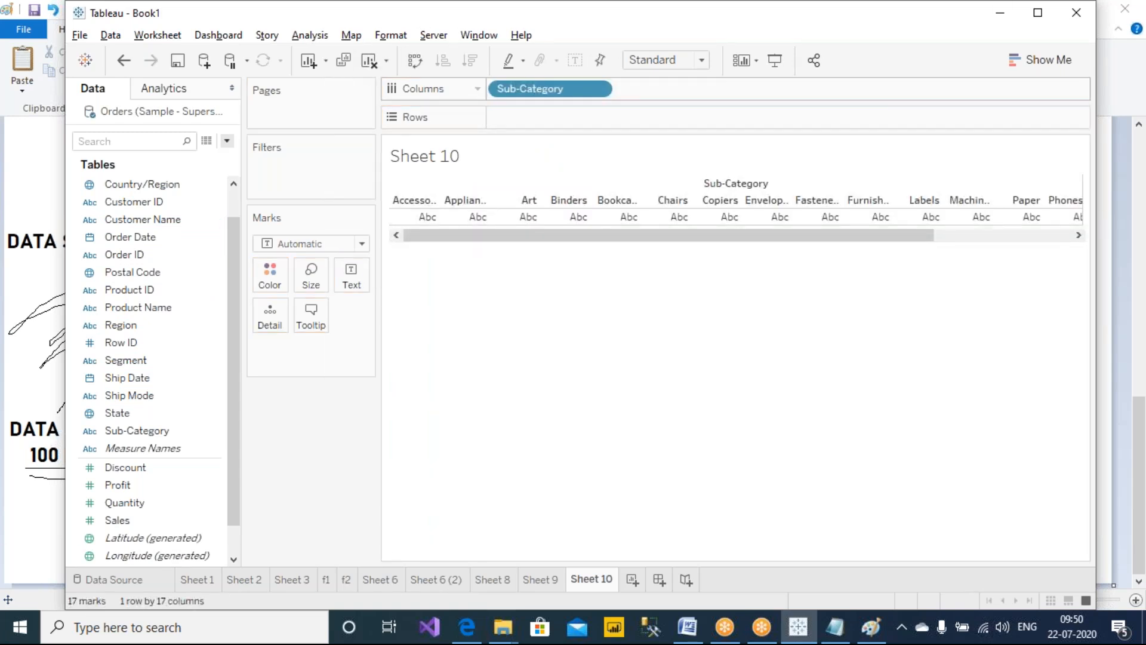
left_click_drag(149, 308, 707, 94)
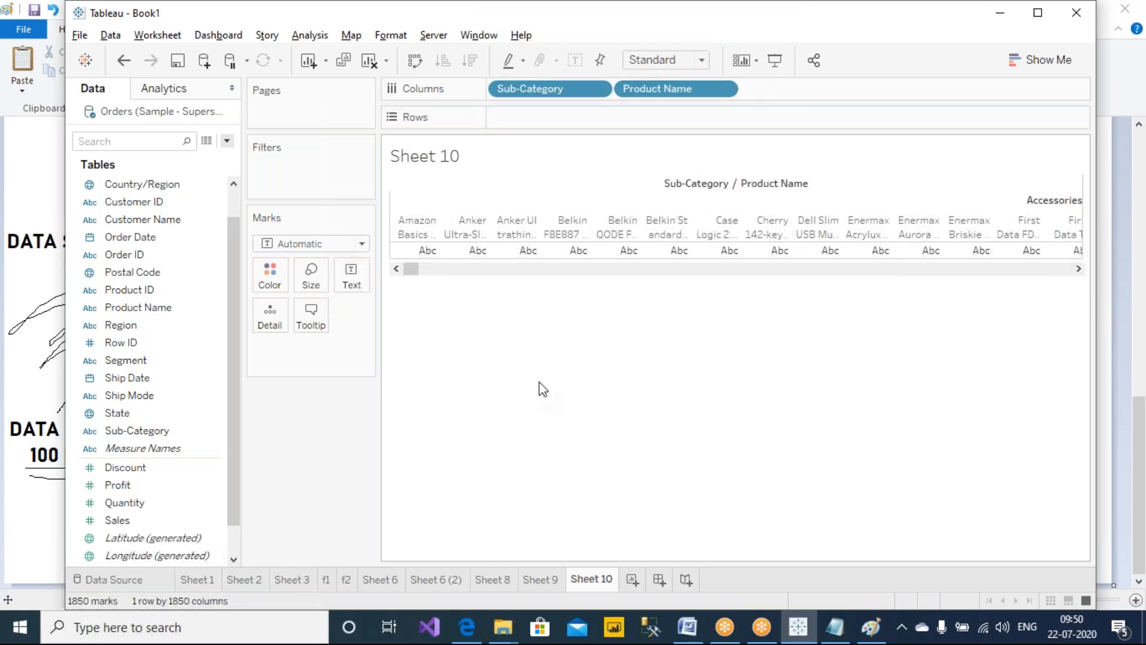
mouse_move(125, 485)
left_mouse_down()
mouse_move(506, 306)
mouse_move(602, 120)
left_mouse_up()
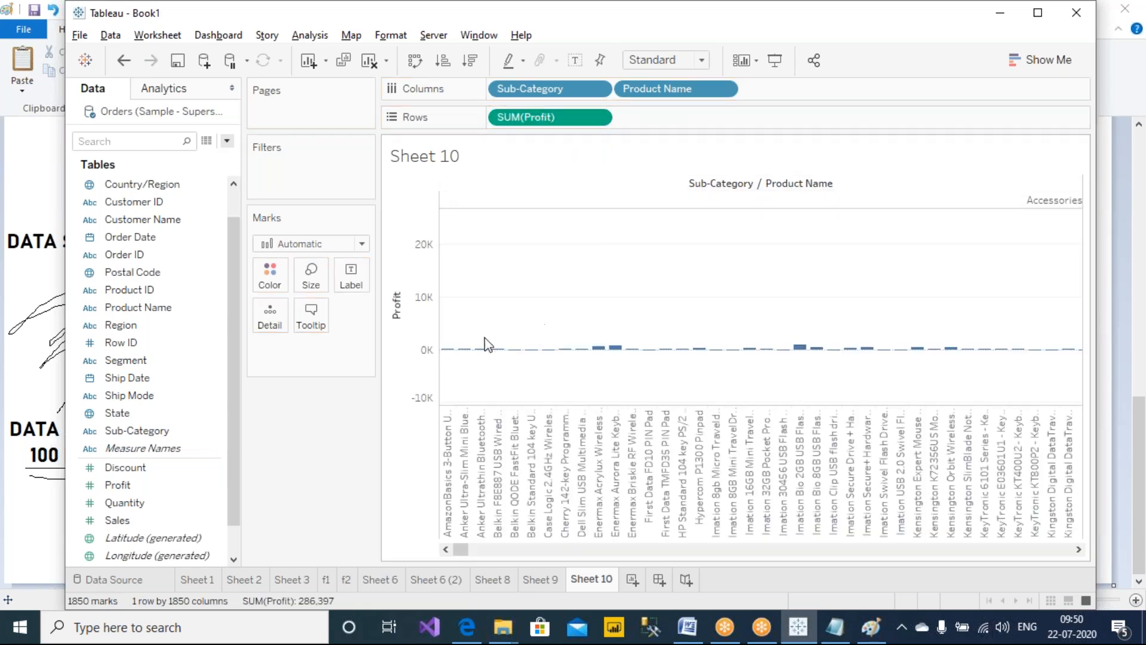
Filter on all values of Profit with a range from 2000 to 5000
left_click_drag(156, 486, 338, 186)
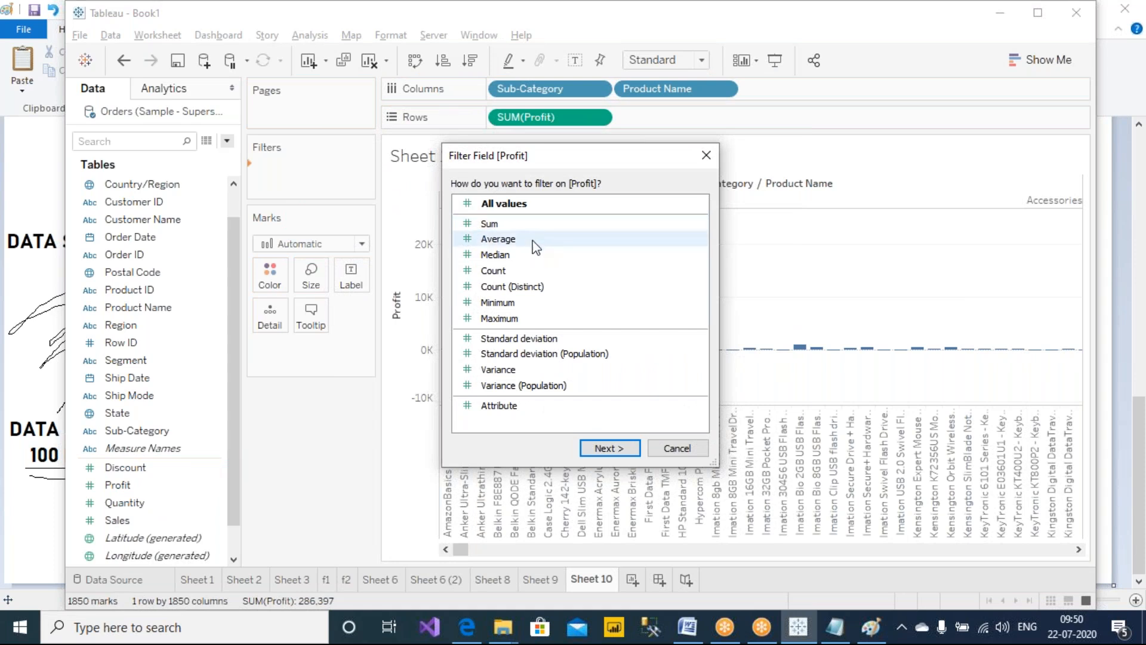
left_click(534, 203)
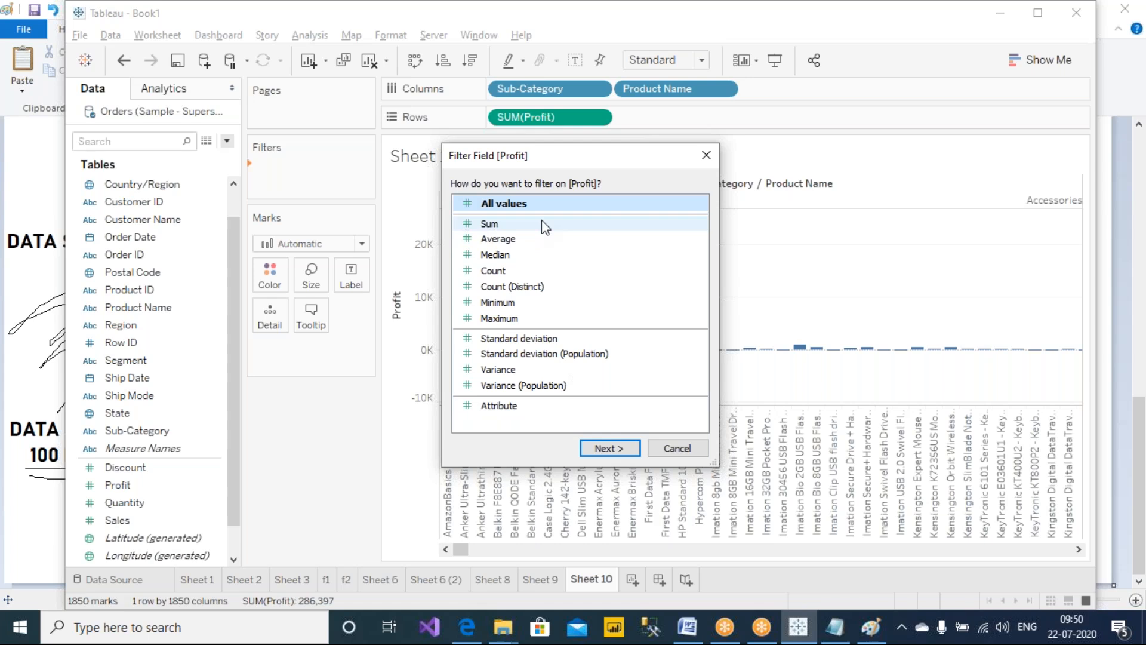
left_click_drag(583, 163, 477, 195)
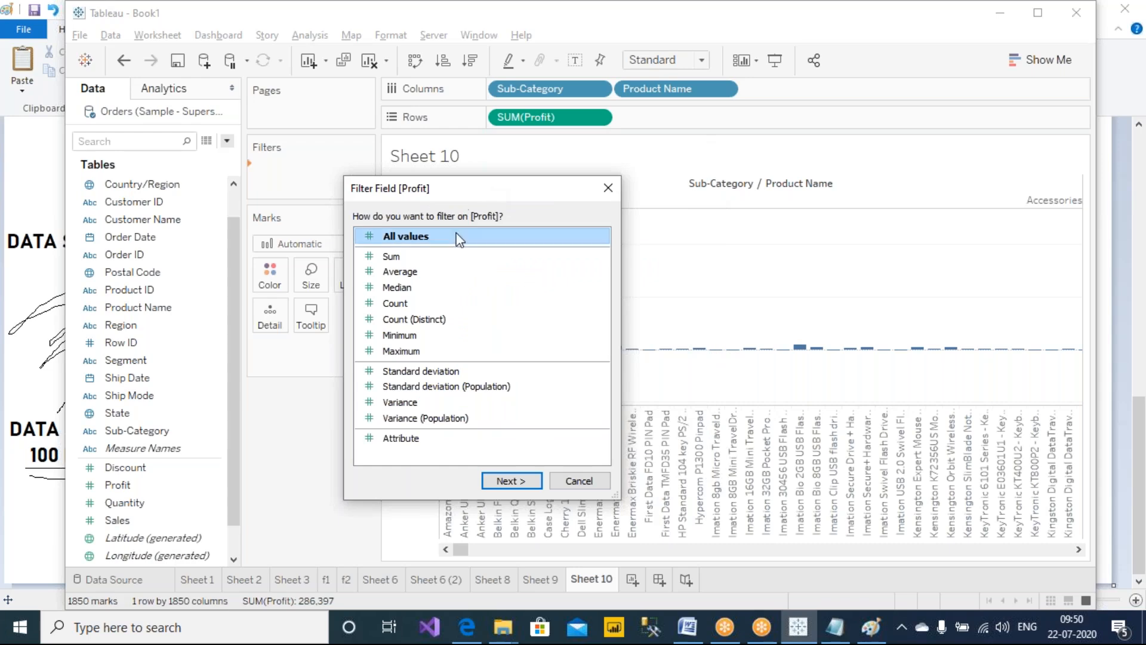
left_click(514, 474)
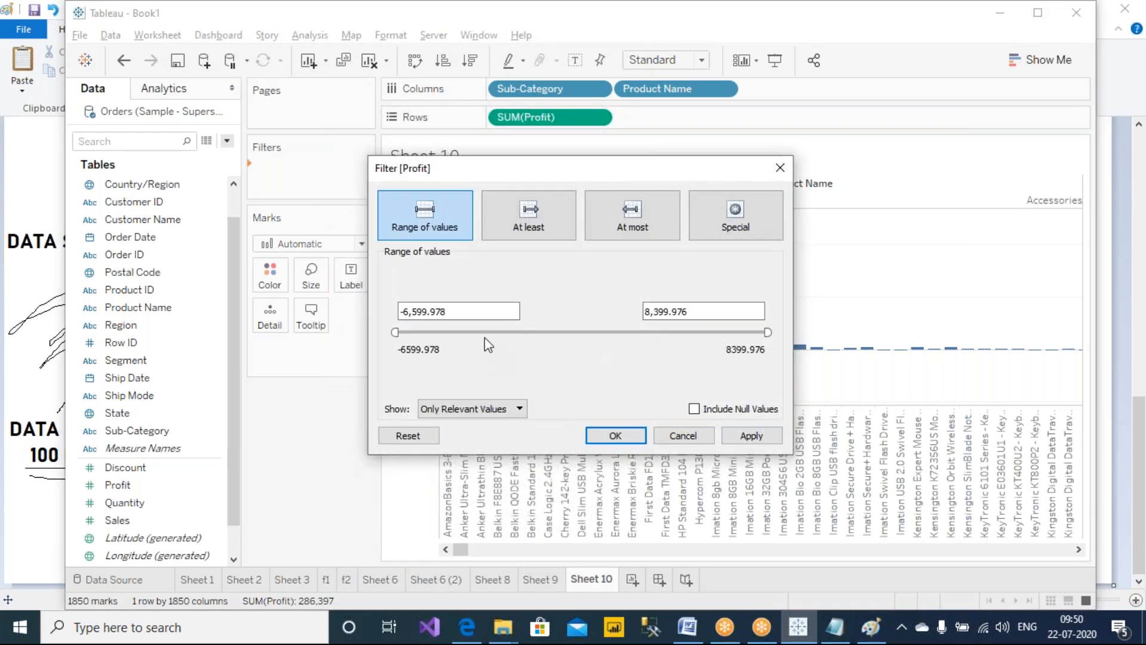
left_click(517, 216)
left_click_drag(550, 179, 399, 227)
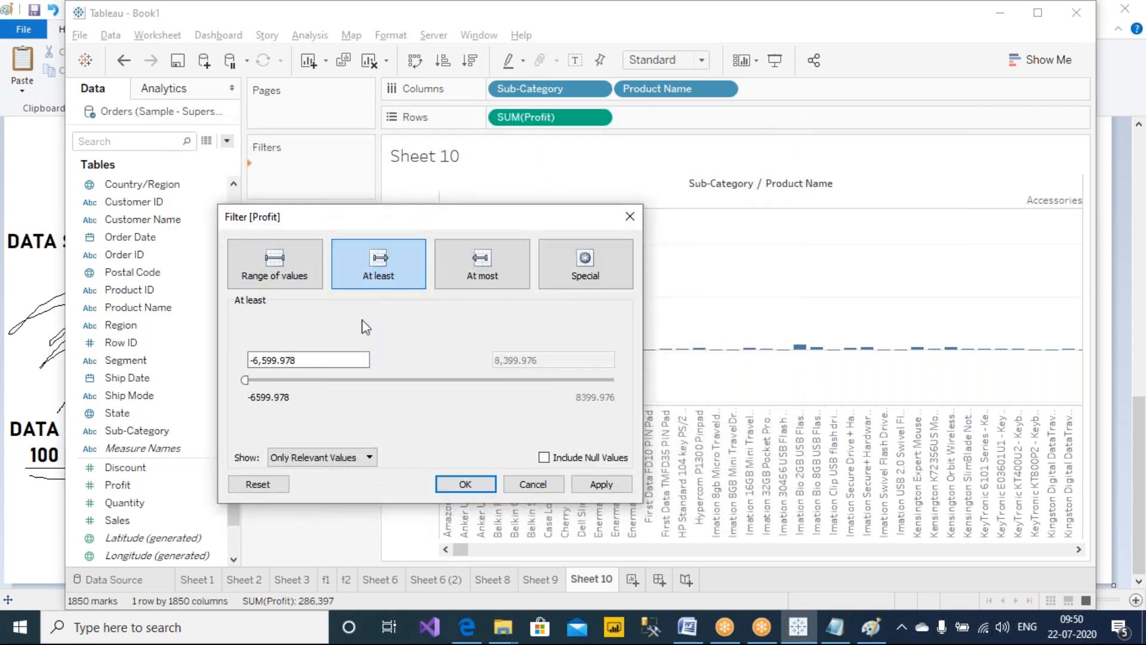
left_click(244, 380)
left_click(263, 277)
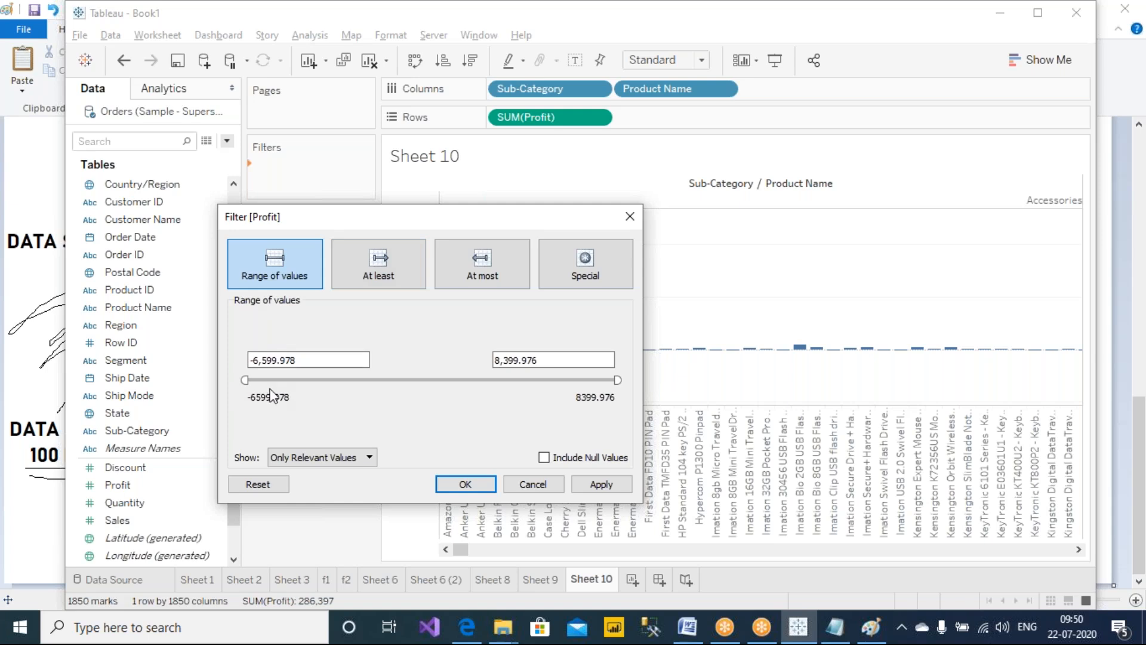
left_click_drag(244, 381, 451, 395)
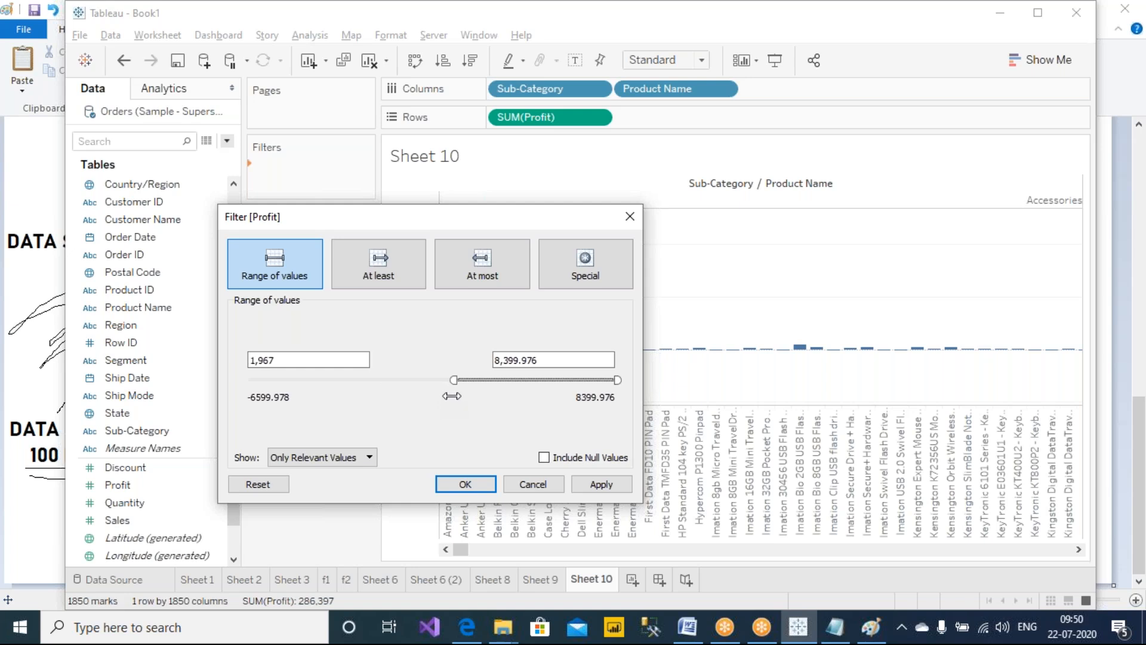
double_click(294, 359)
key("BackSpace")
key("BackSpace")
key("BackSpace")
type("2000")
left_click(449, 345)
triple_click(582, 359)
type("50")
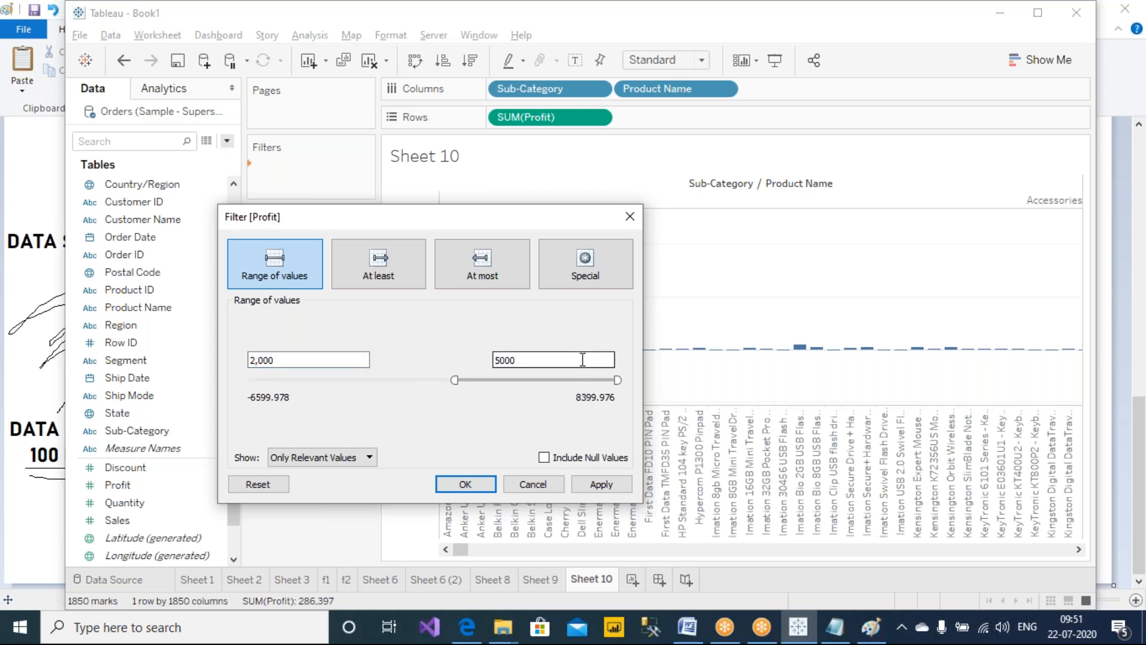
type("00")
key("Return")
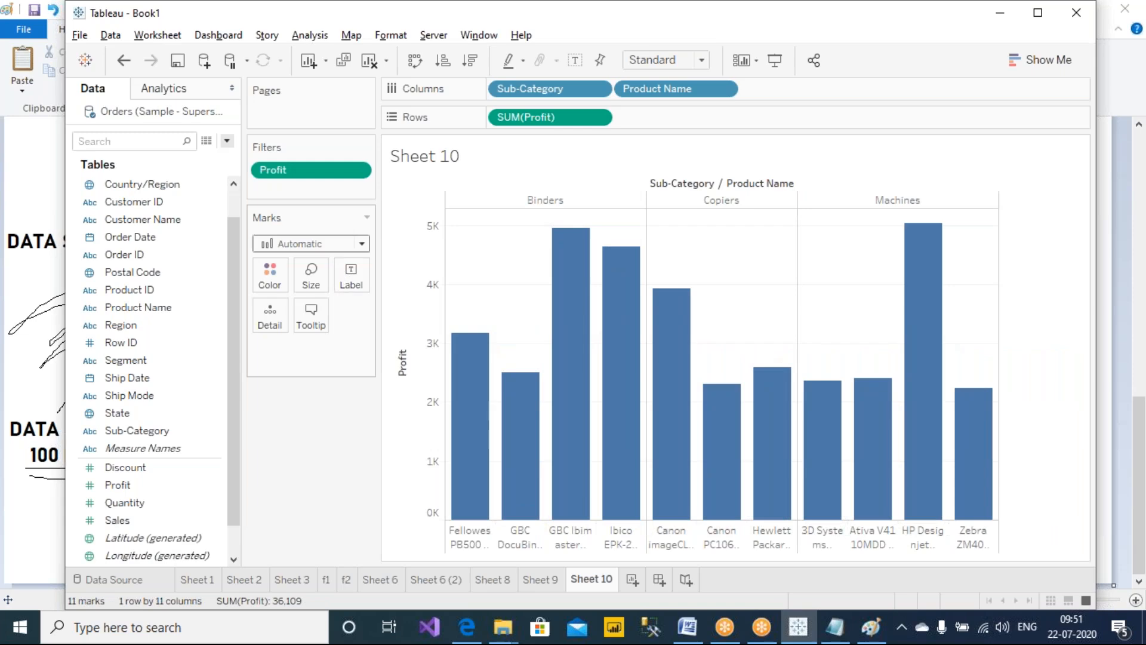
Reopen the Profit filter to review its range, then show mark labels on the bars
right_click(329, 170)
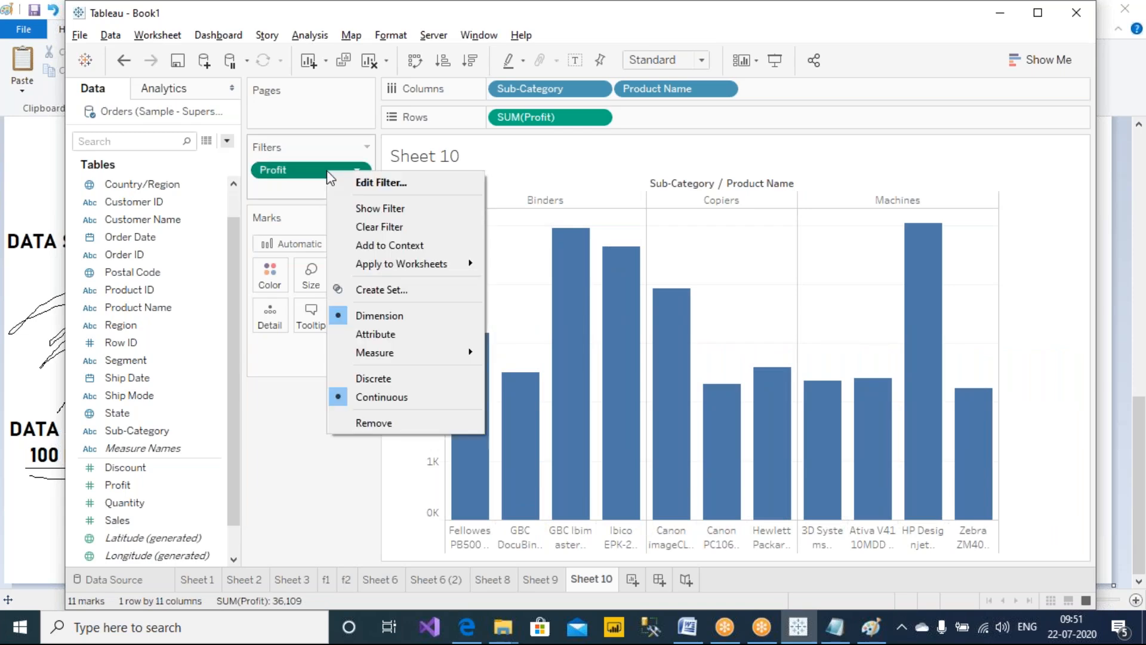
left_click(439, 185)
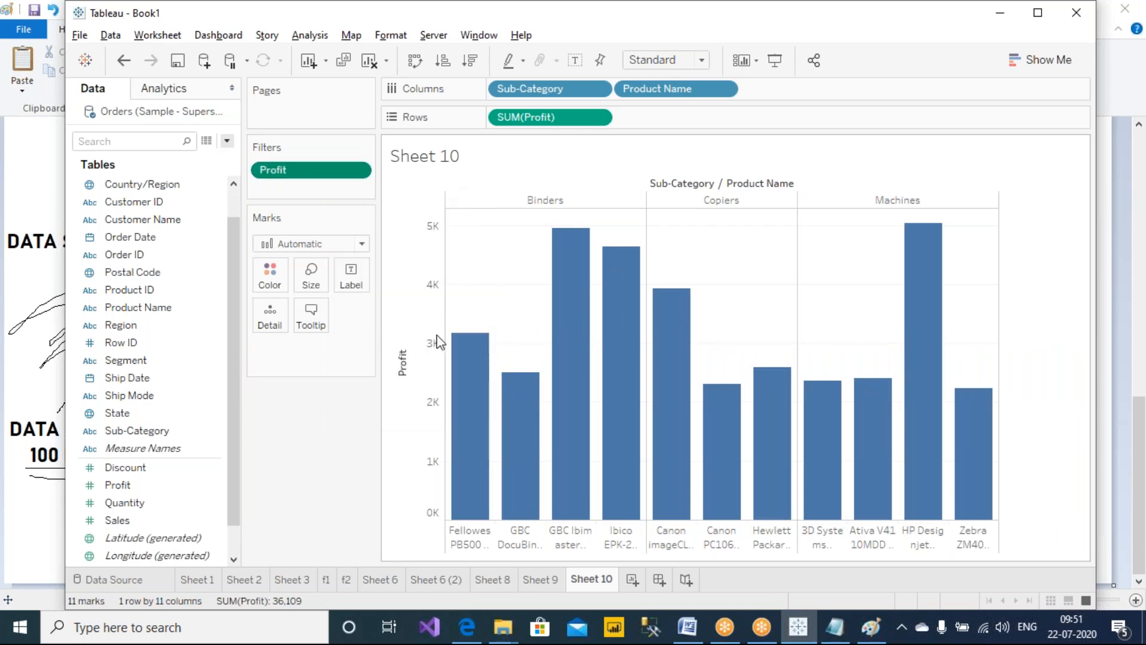
left_click_drag(639, 168, 305, 262)
left_click(418, 530)
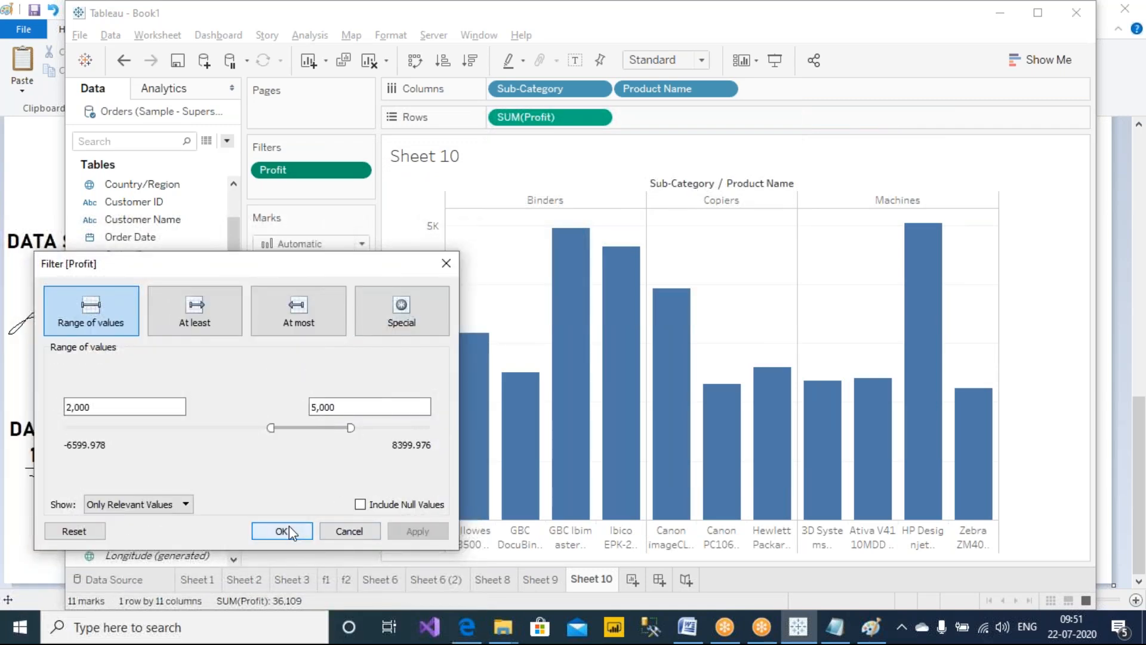
left_click(289, 525)
left_click(575, 59)
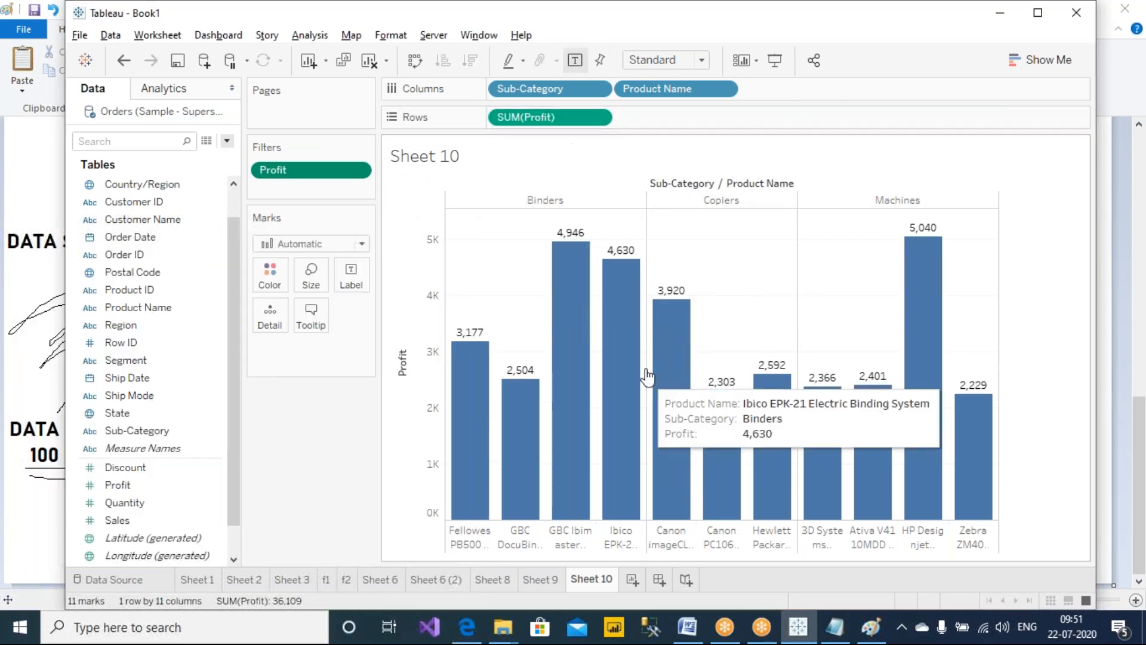
left_click(840, 60)
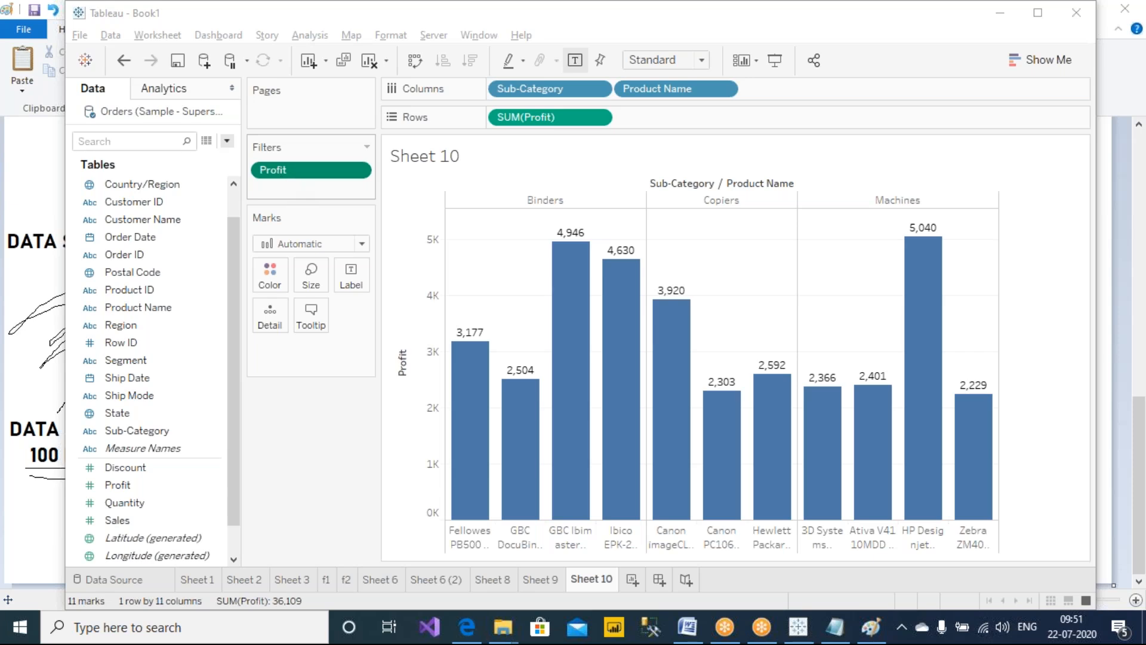
Replace the Profit filter with a Sum of Profit filter set to at least 2000
left_click_drag(319, 172, 322, 459)
left_click_drag(118, 485, 257, 162)
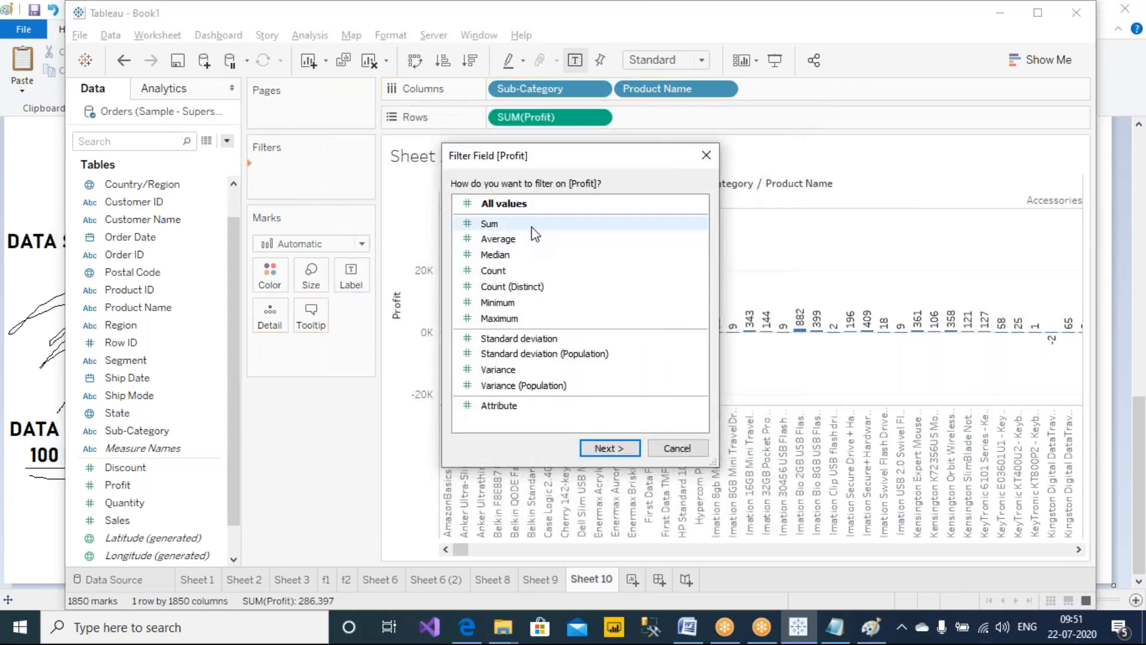
left_click(606, 449)
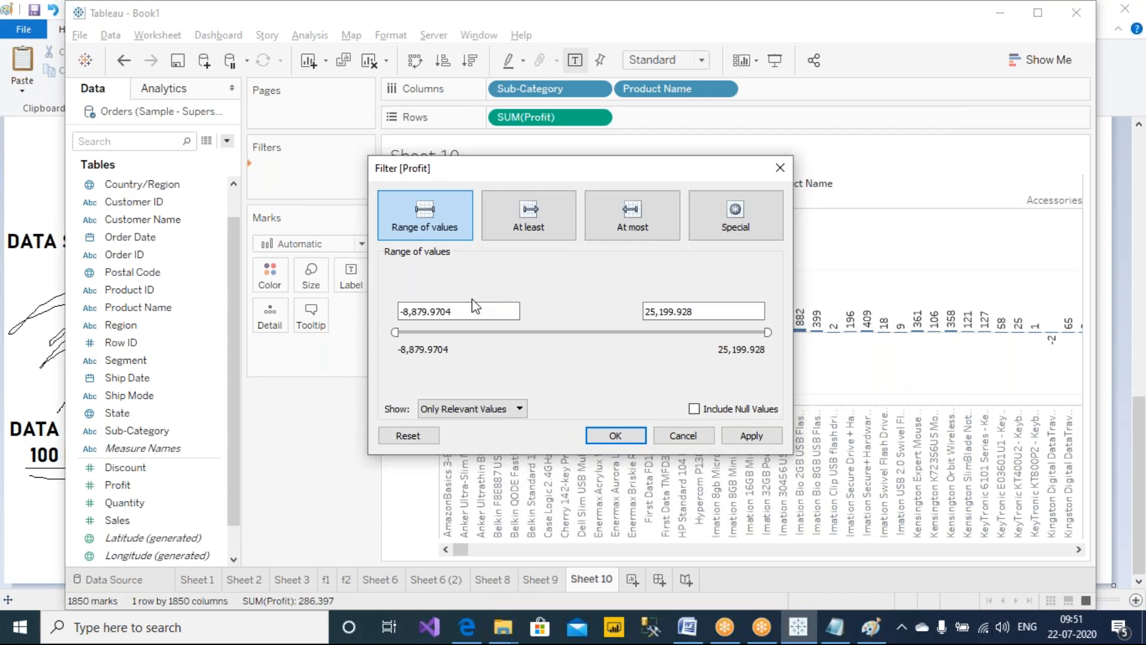
left_click(528, 230)
double_click(512, 311)
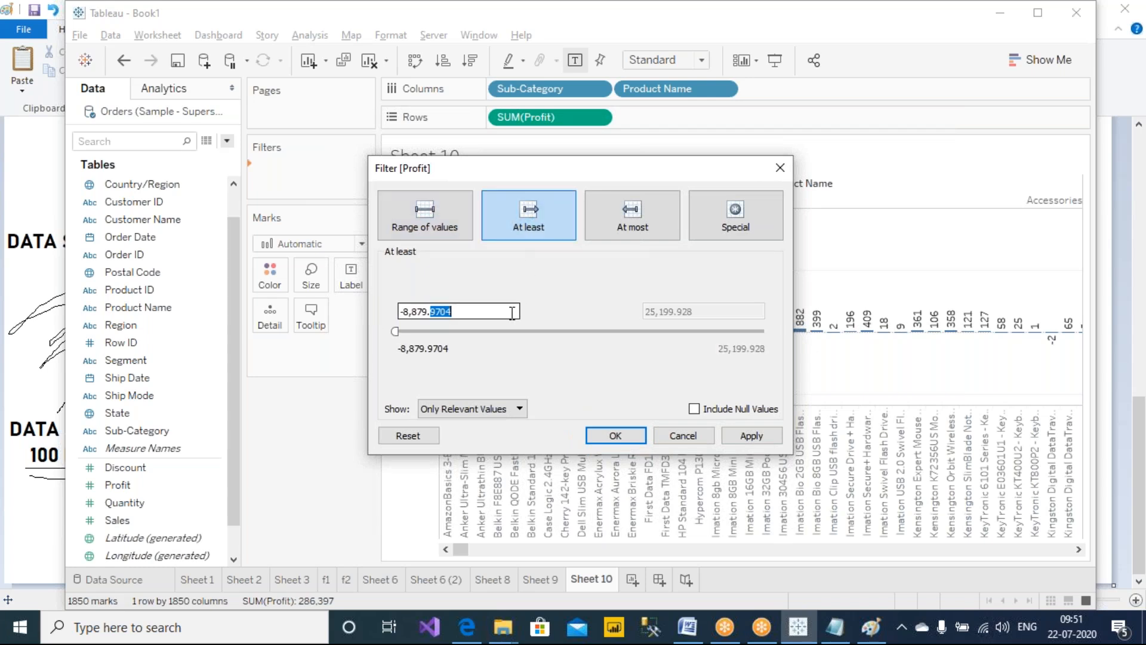
left_click_drag(512, 311, 352, 314)
type("2000")
left_click(591, 280)
left_click(753, 442)
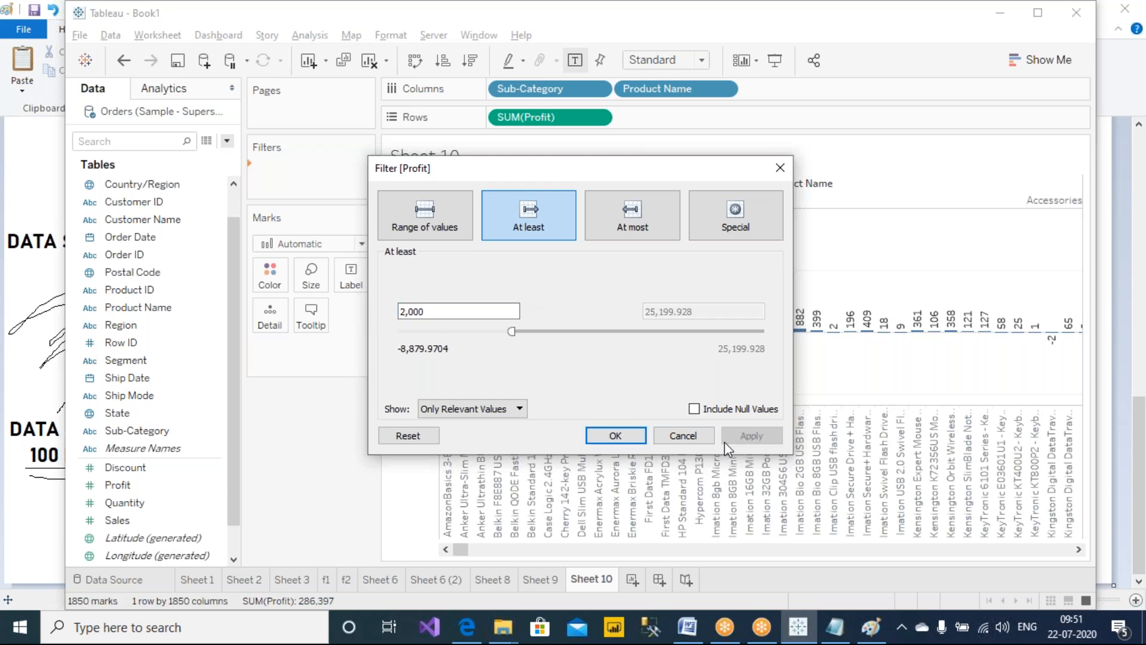
left_click(613, 438)
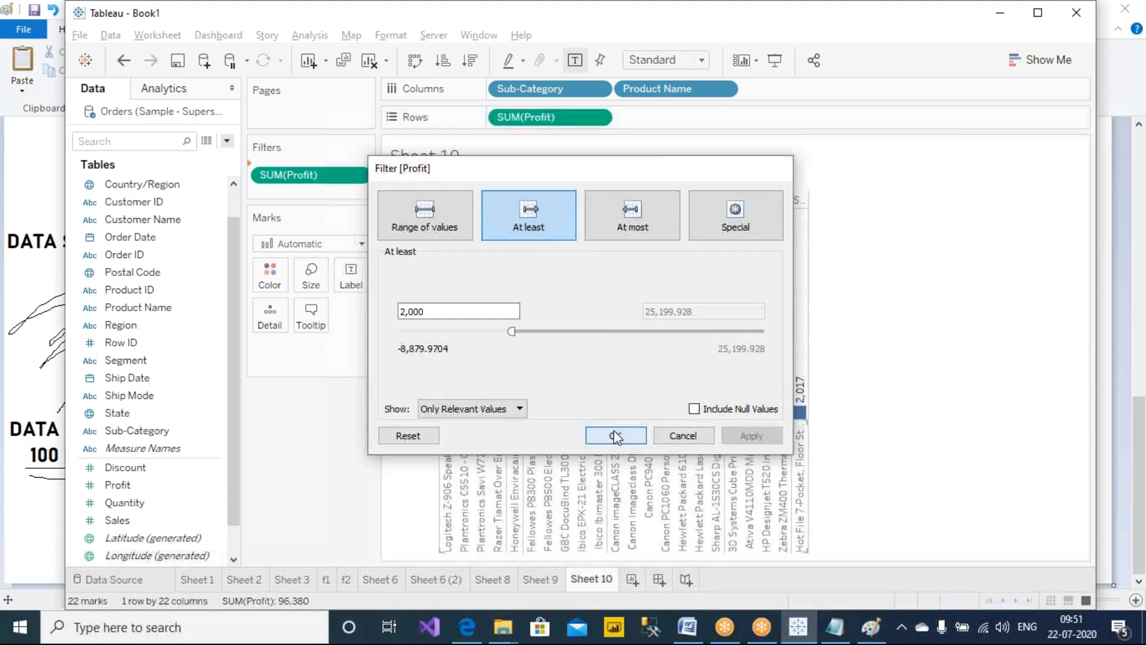
Fit the chart to Entire View, then change the Sum of Profit filter to a range of values from 2,000 to 5,000
left_click(678, 60)
left_click(678, 119)
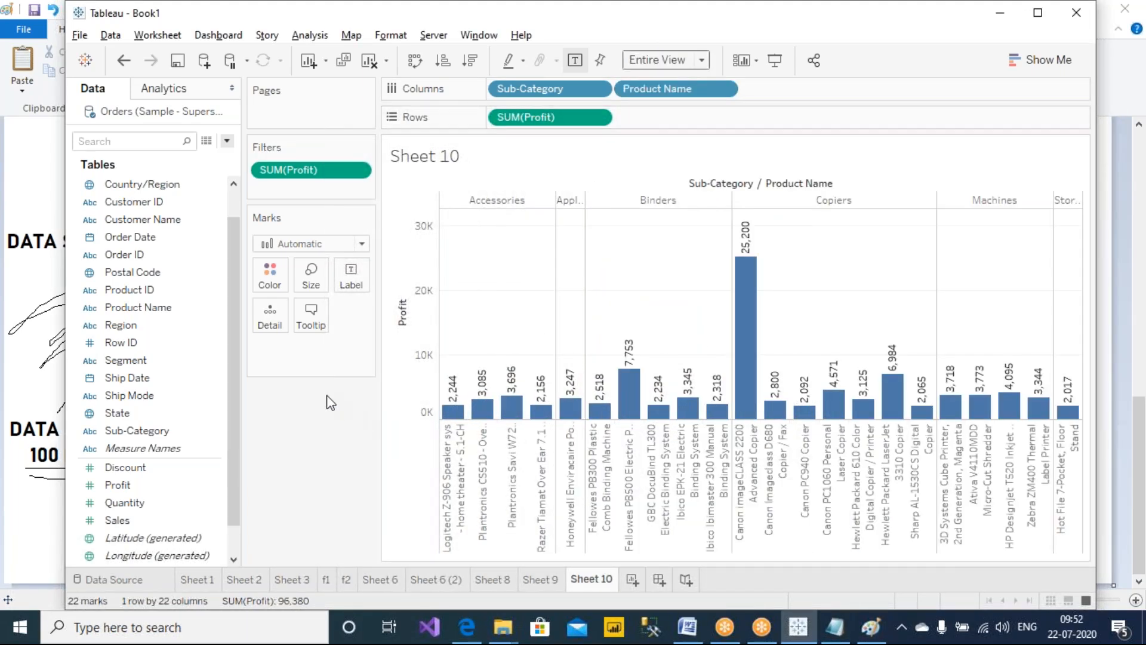
right_click(331, 170)
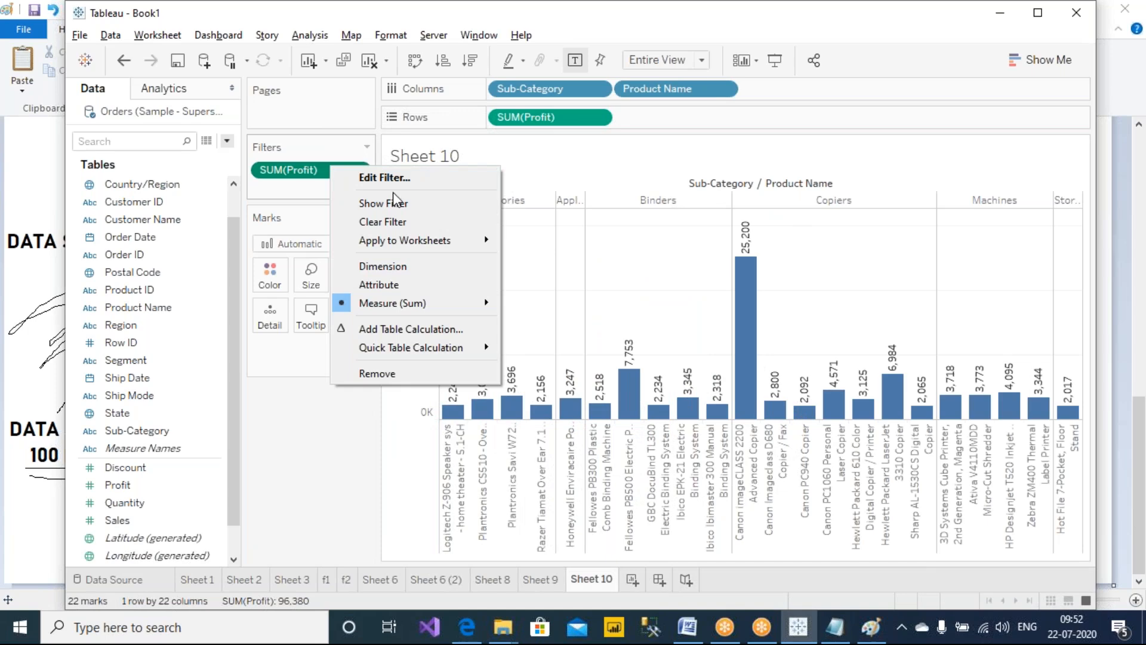
left_click(384, 177)
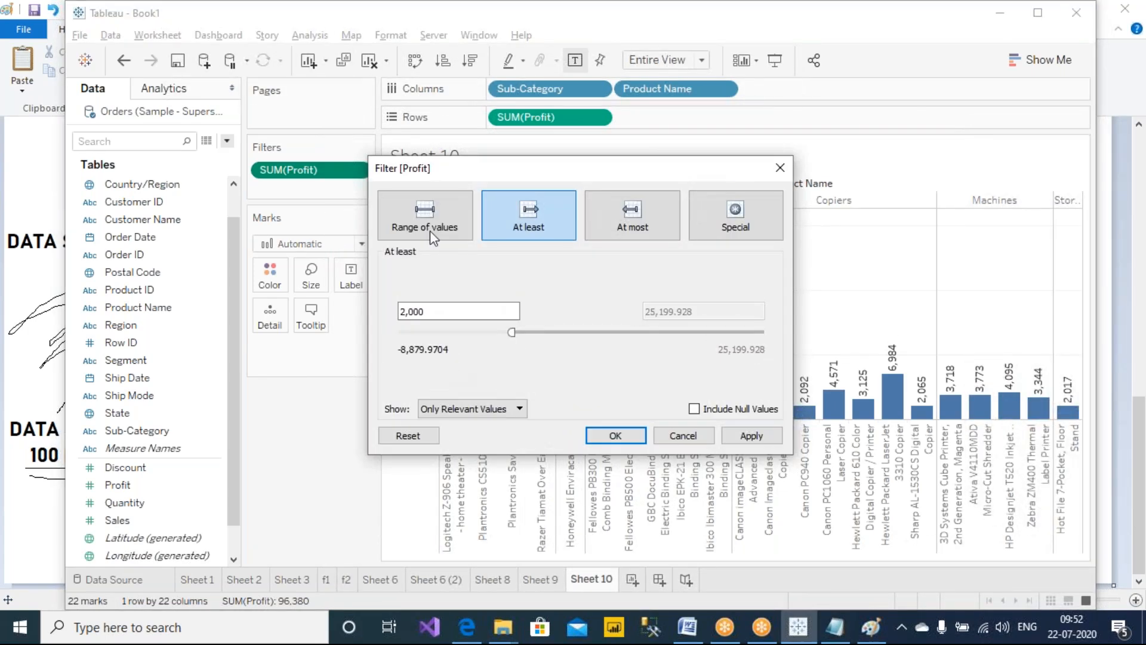
left_click(425, 218)
left_click(716, 316)
left_click_drag(724, 315, 641, 313)
type("5")
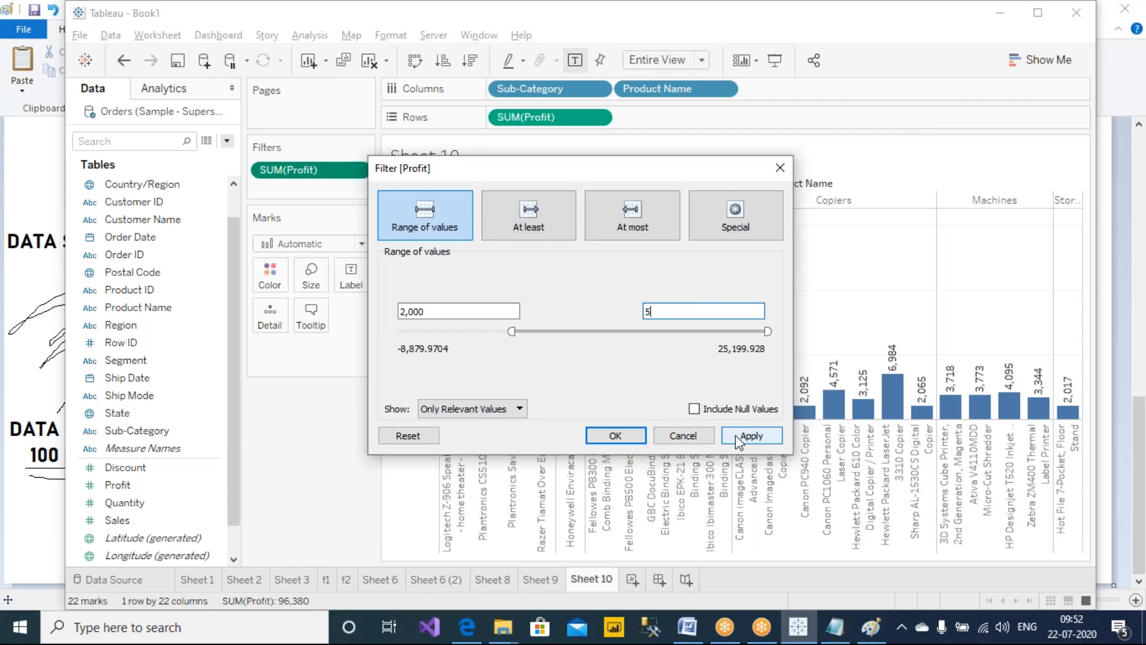
left_click(739, 441)
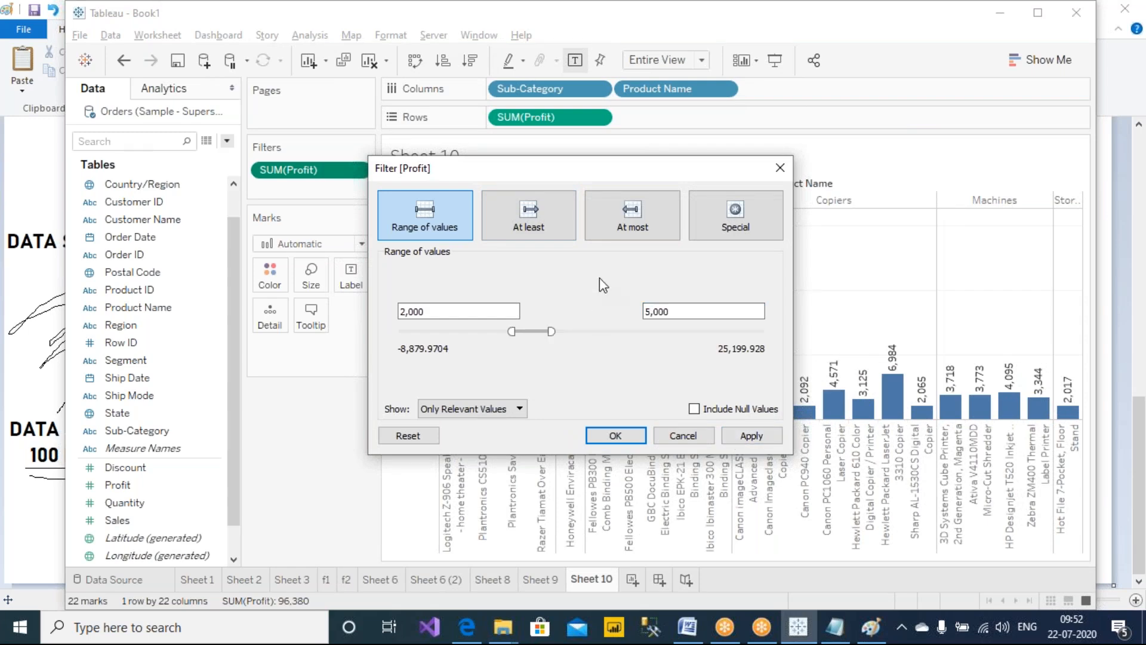
left_click(615, 435)
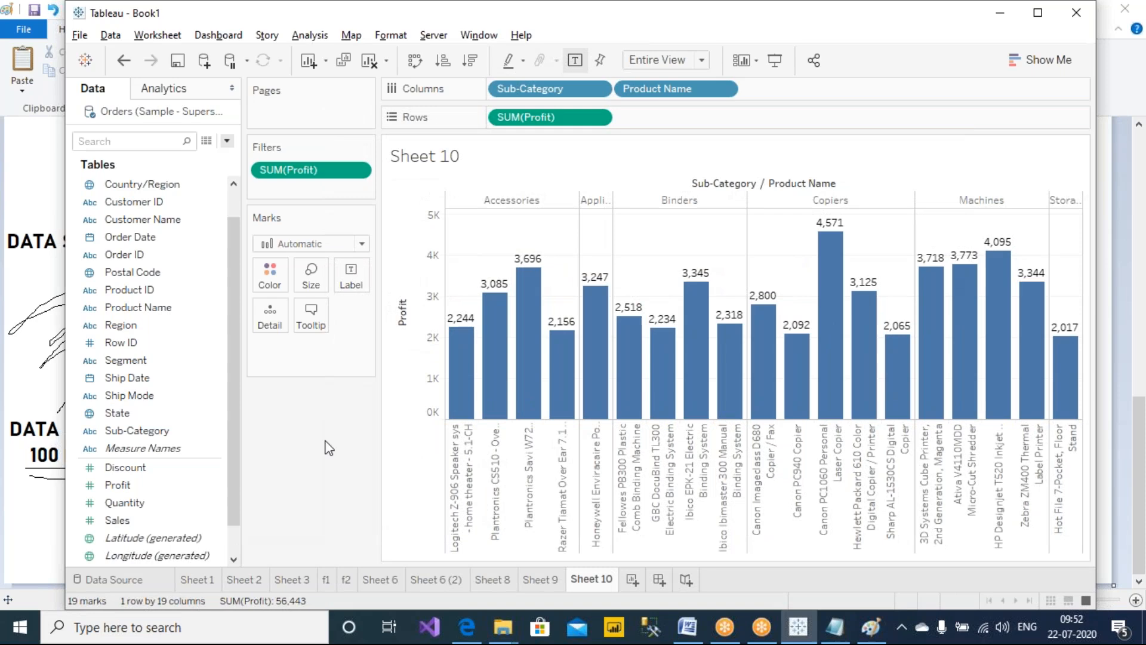
Duplicate Sheet 10
left_click(544, 582)
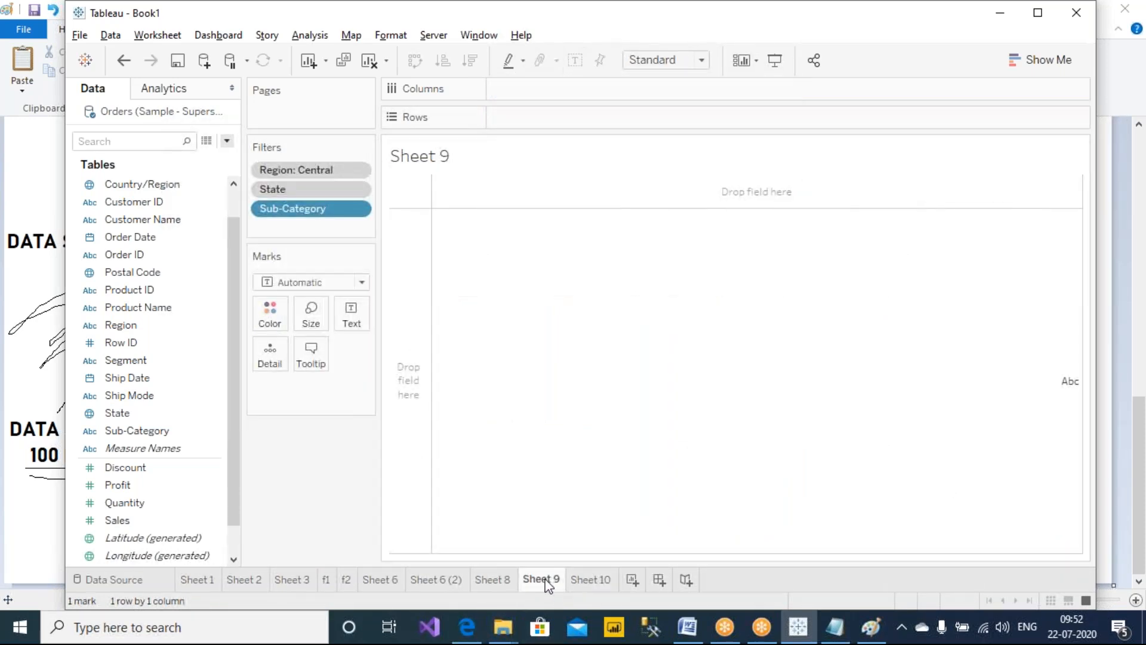
left_click(590, 580)
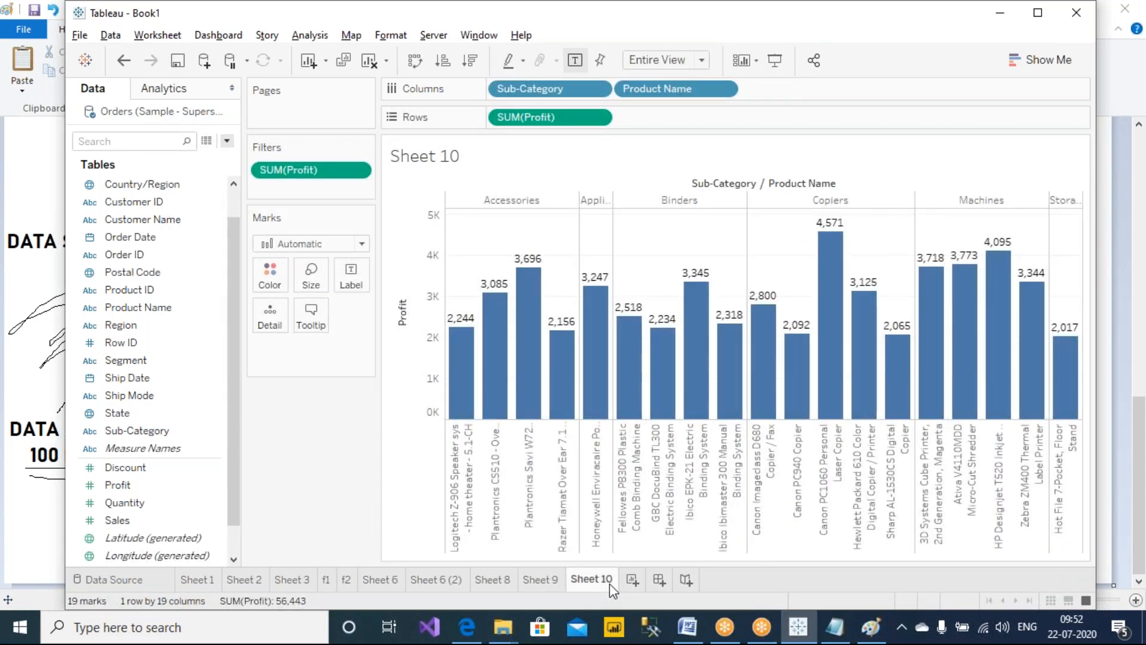
right_click(610, 583)
left_click(676, 427)
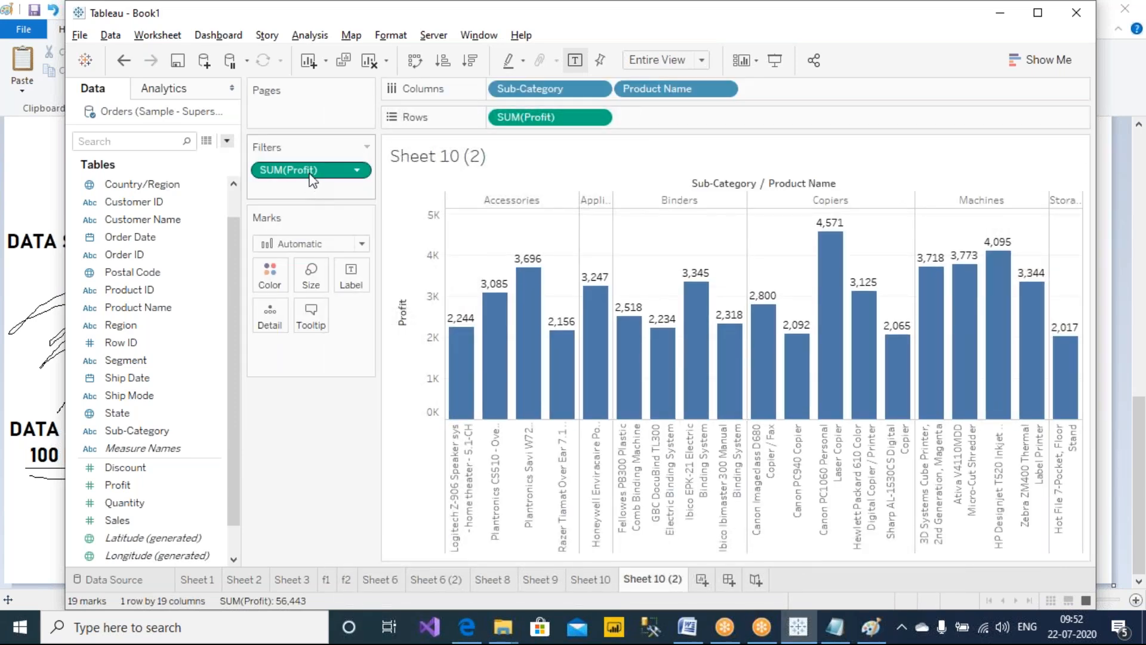
On the duplicate, replace the SUM(Profit) filter with an all-values Profit filter ranging from 2,000 to 5,000
mouse_move(314, 173)
left_mouse_down()
mouse_move(328, 235)
mouse_move(358, 173)
mouse_move(312, 481)
mouse_move(160, 503)
mouse_move(293, 263)
mouse_move(310, 181)
left_mouse_up()
left_click(491, 224)
double_click(502, 203)
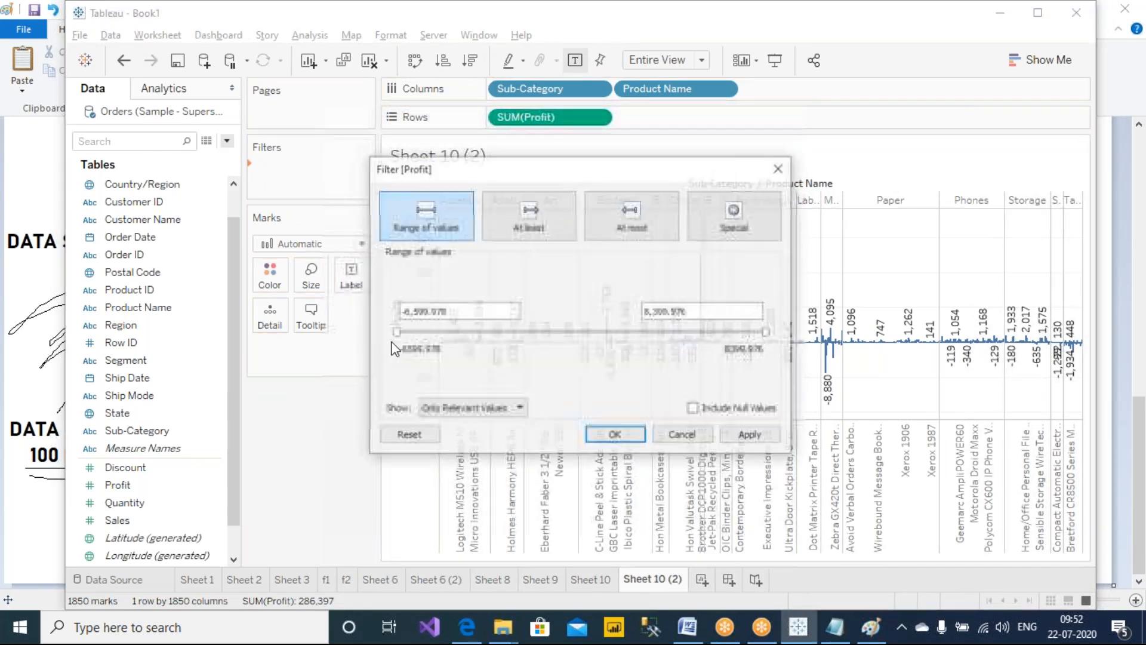
double_click(455, 311)
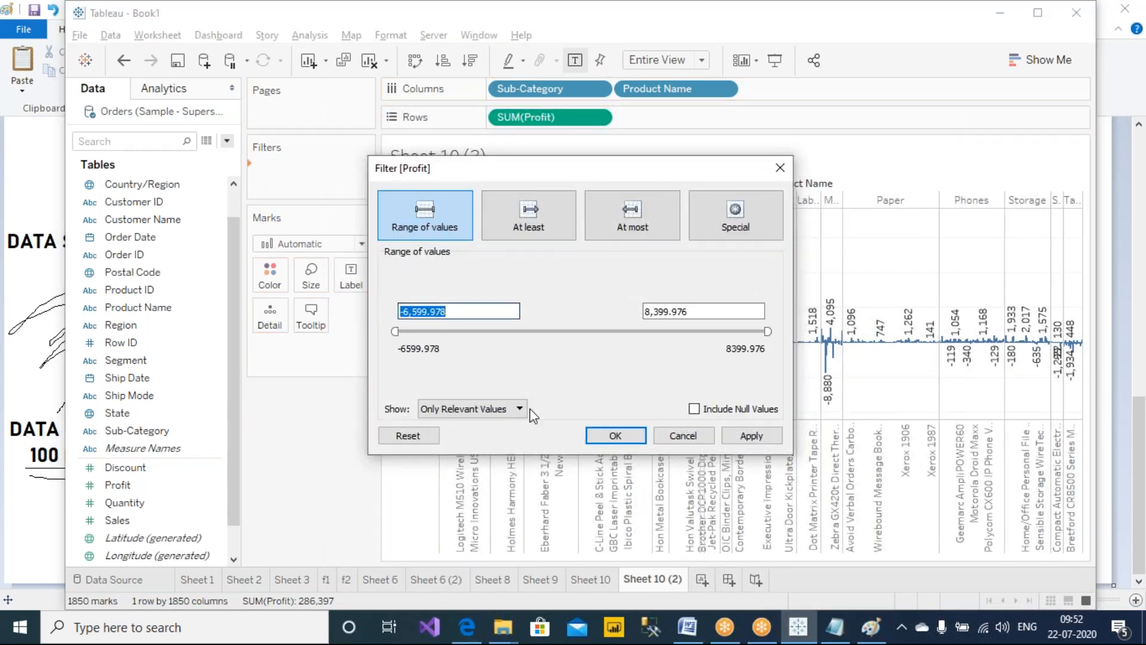
type("2")
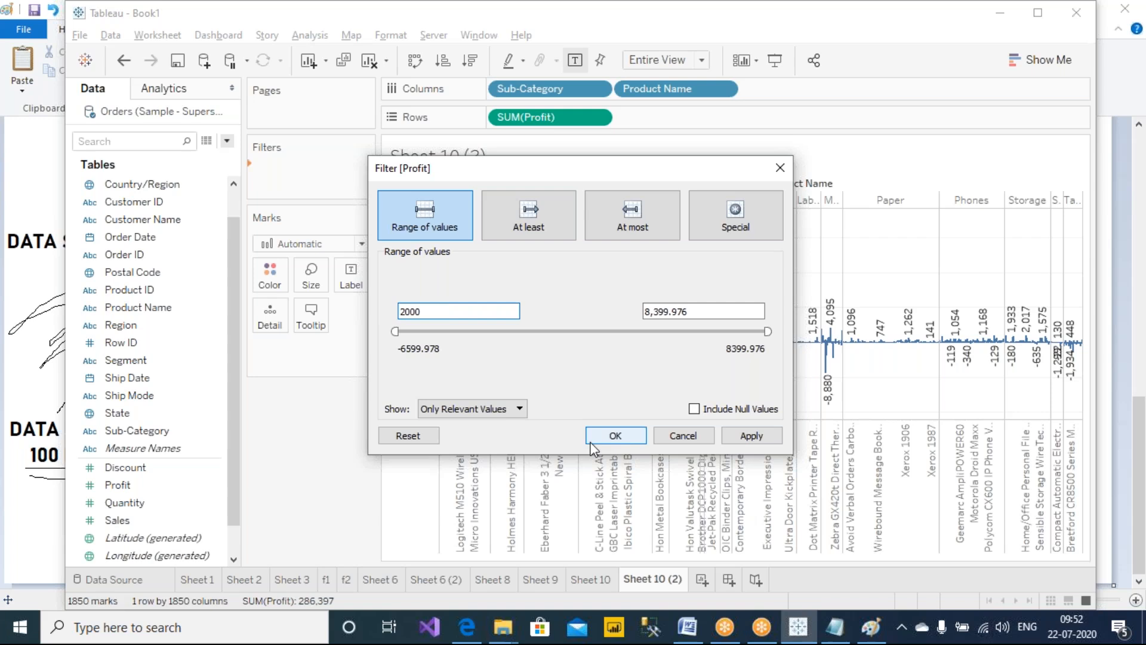
left_click_drag(695, 311, 615, 314)
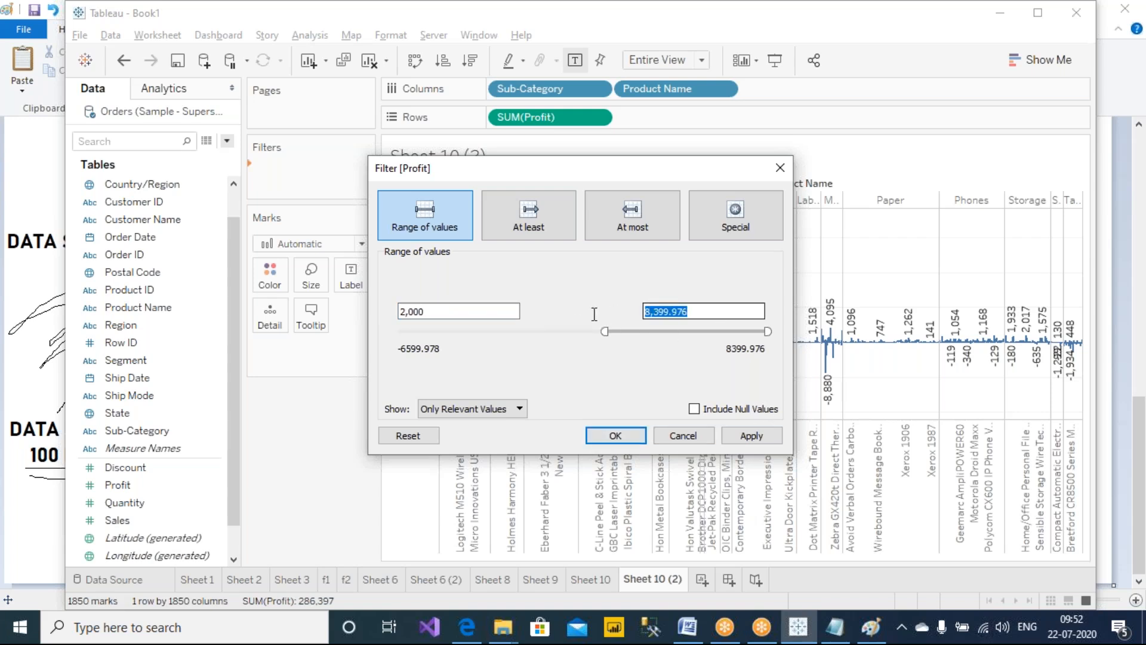
type("5,0")
type("000")
key("Tab")
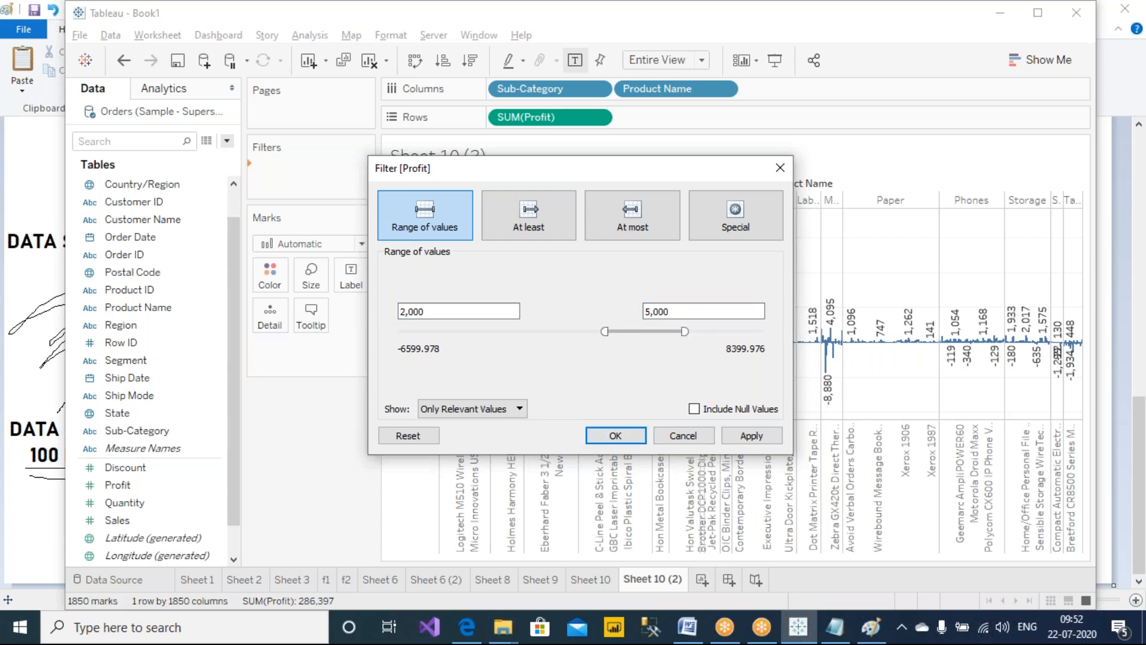
left_click(752, 435)
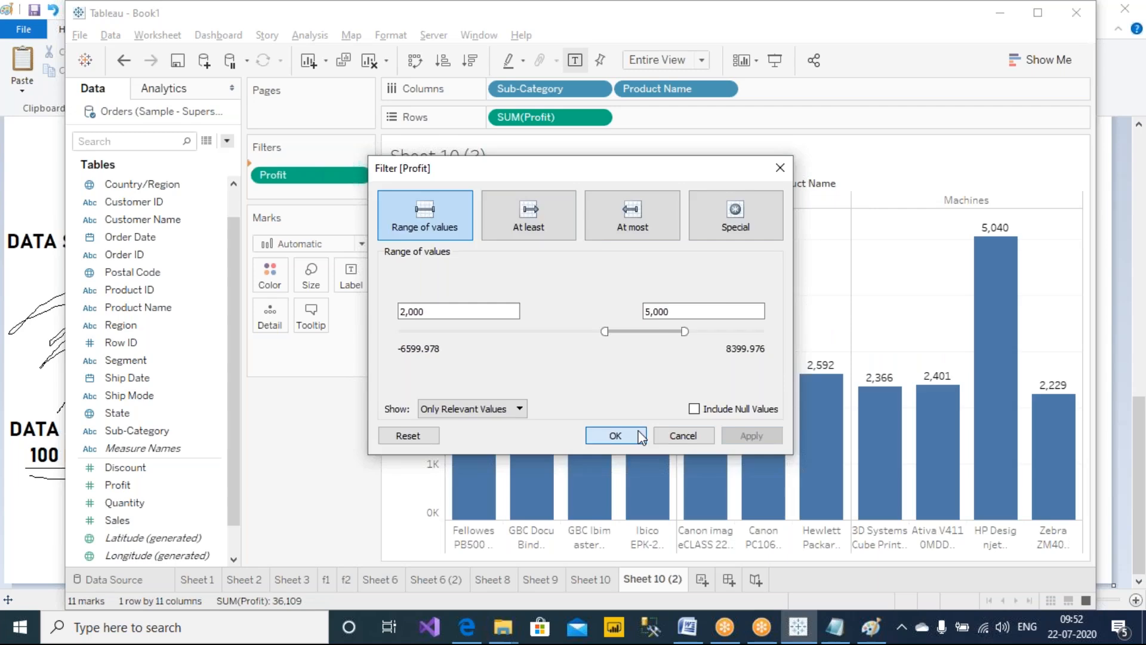
left_click(615, 435)
Switch back and forth between Sheet 10 and Sheet 10 (2) to compare the two filtered charts
left_click(591, 579)
left_click(643, 580)
left_click(603, 583)
left_click(648, 588)
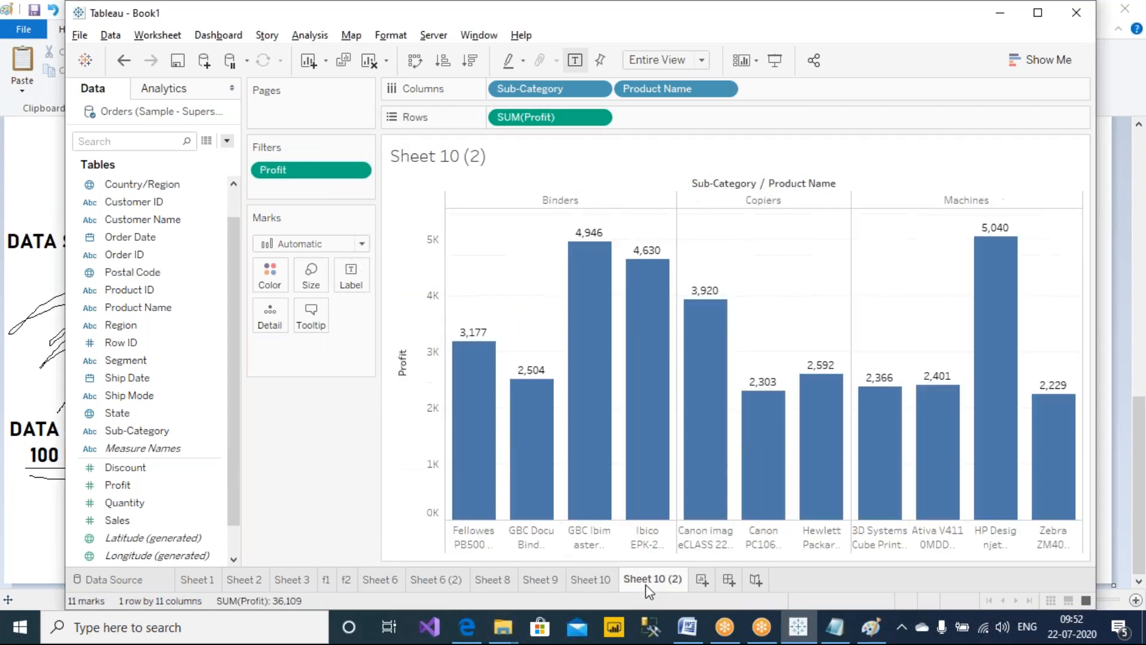
left_click(600, 585)
left_click(642, 582)
left_click(599, 579)
left_click(642, 582)
mouse_move(453, 582)
mouse_move(643, 580)
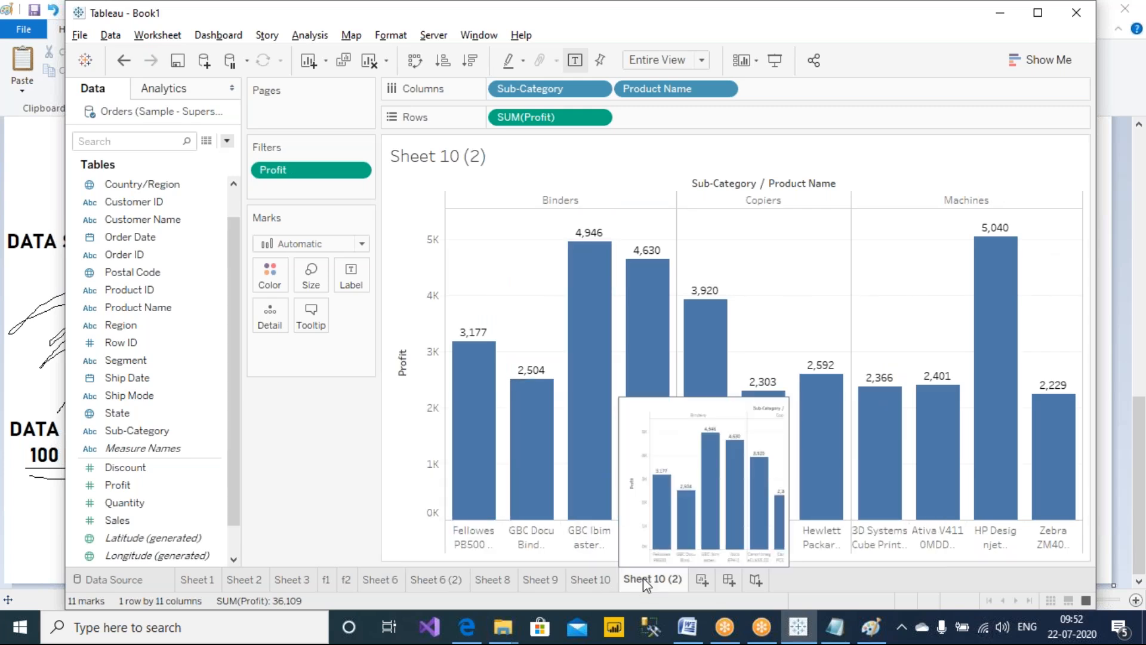
left_click(610, 581)
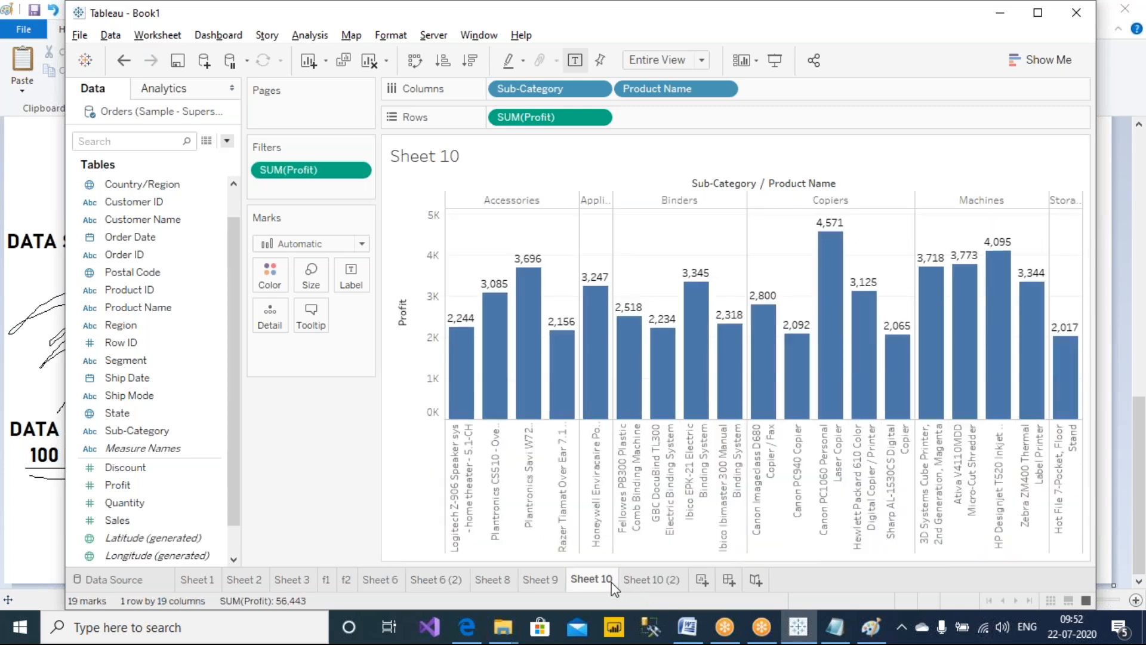
Compare the lowest and highest bar labels on Sheet 10 with those on Sheet 10 (2)
mouse_move(585, 405)
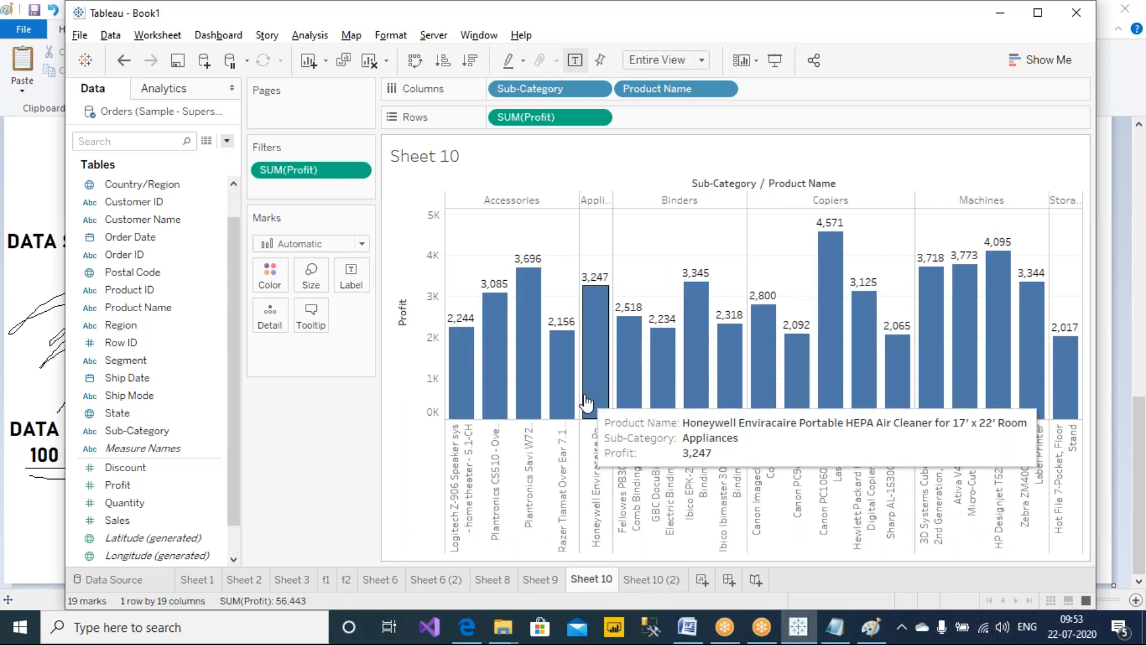
left_click(726, 37)
mouse_move(480, 301)
left_mouse_down()
mouse_move(424, 317)
mouse_move(493, 316)
mouse_move(472, 298)
left_mouse_up()
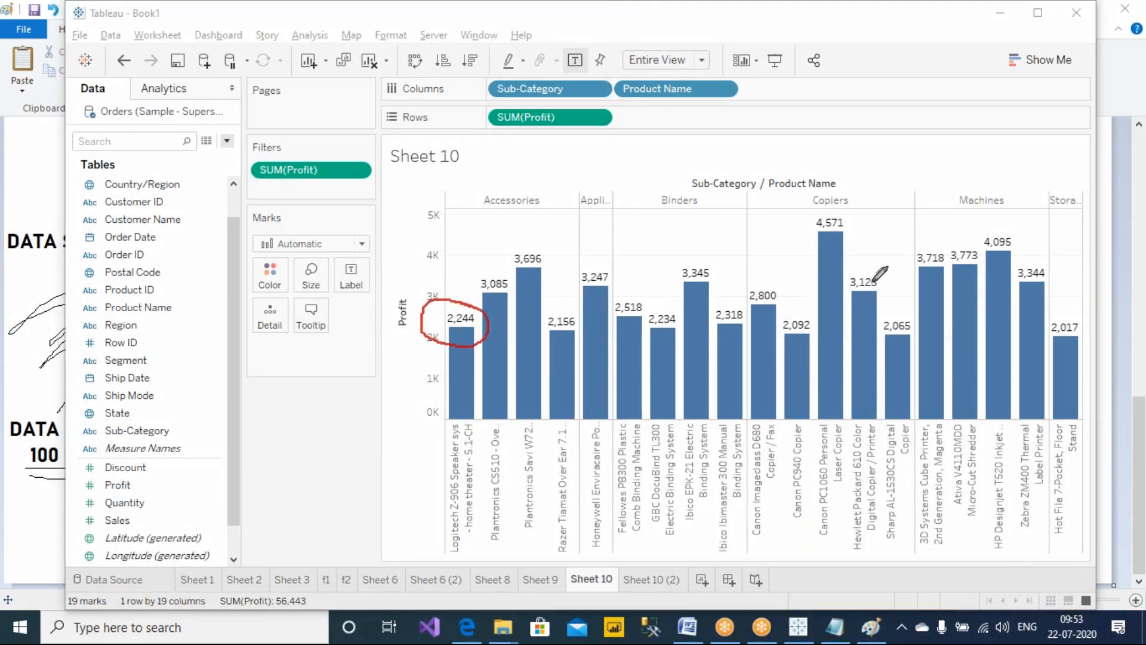
mouse_move(851, 209)
left_mouse_down()
mouse_move(815, 207)
mouse_move(869, 230)
mouse_move(853, 205)
left_mouse_up()
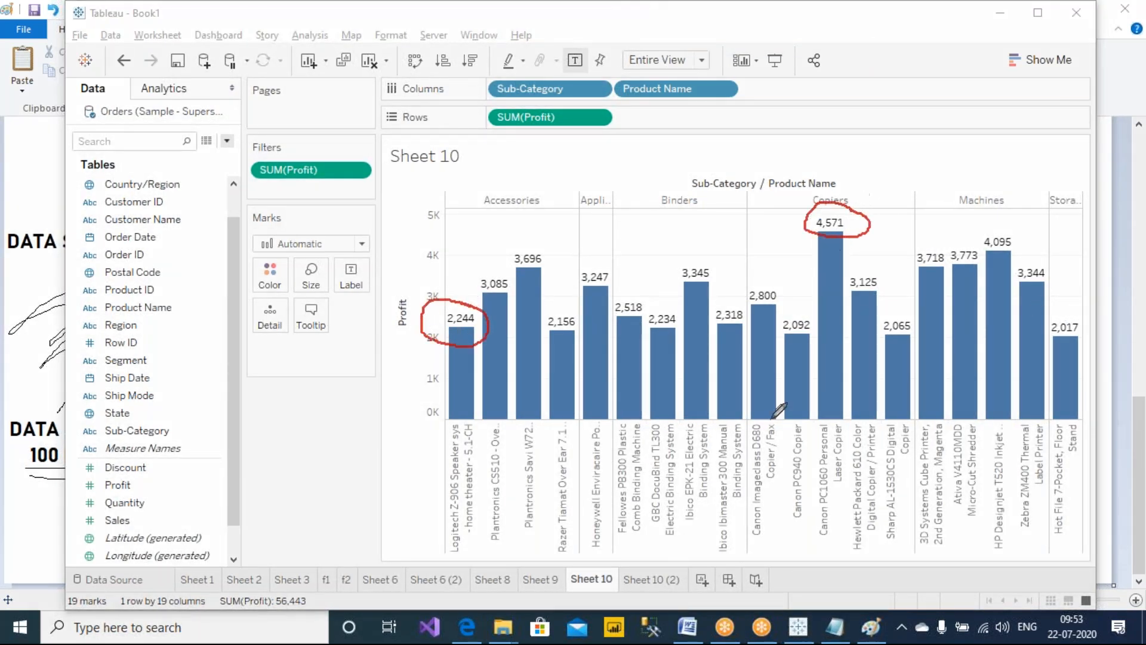
left_click(645, 582)
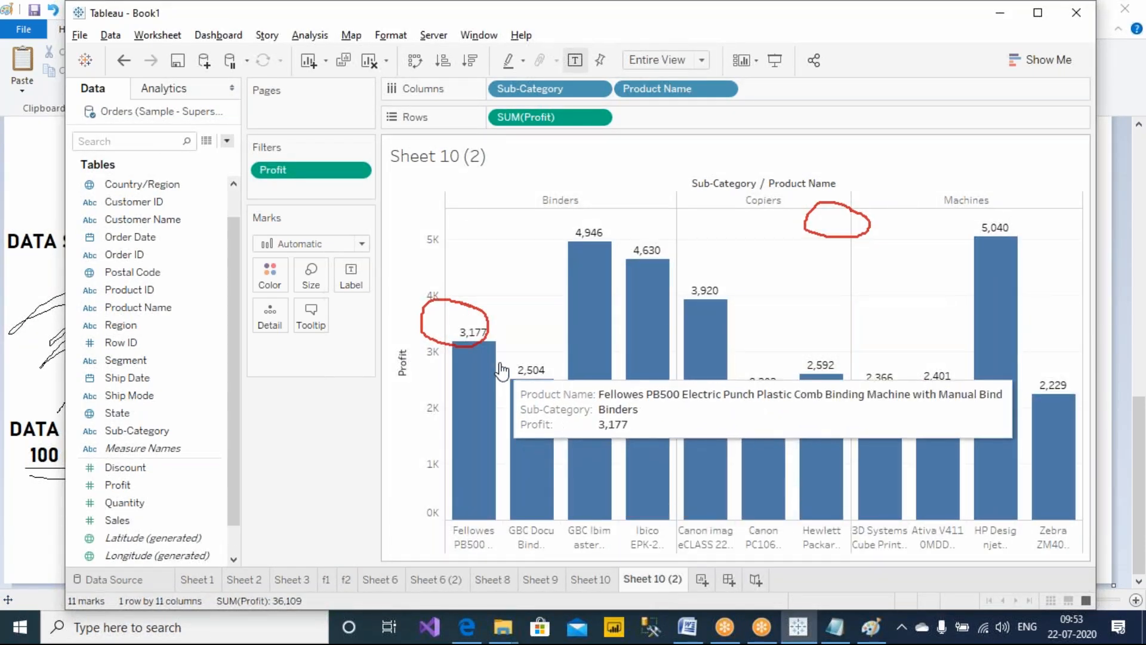
left_click(721, 19)
mouse_move(1025, 210)
left_mouse_down()
mouse_move(966, 205)
mouse_move(979, 269)
mouse_move(1047, 259)
mouse_move(1041, 210)
mouse_move(1017, 202)
left_mouse_up()
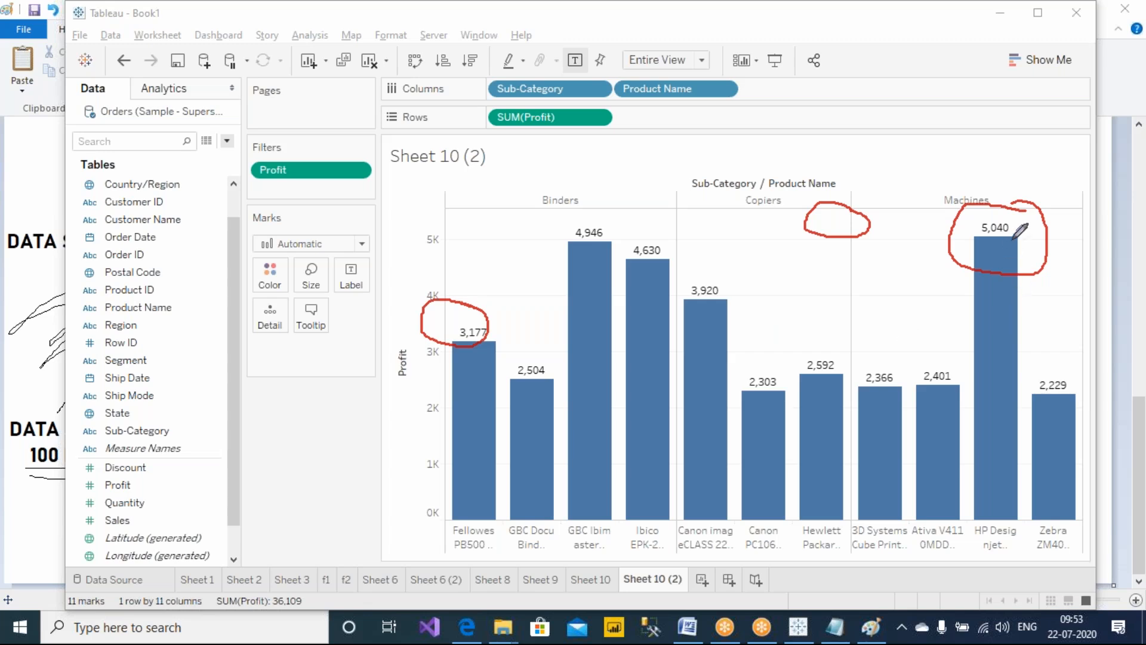
mouse_move(1017, 203)
left_mouse_down()
mouse_move(1028, 133)
mouse_move(1038, 167)
left_mouse_up()
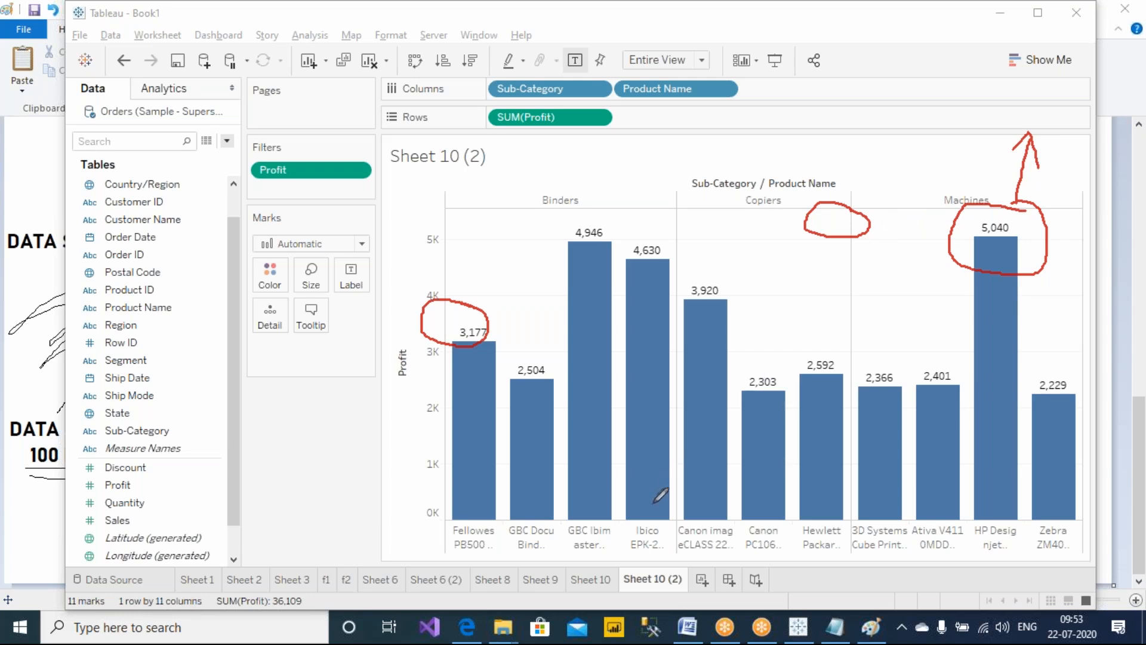
left_click(589, 579)
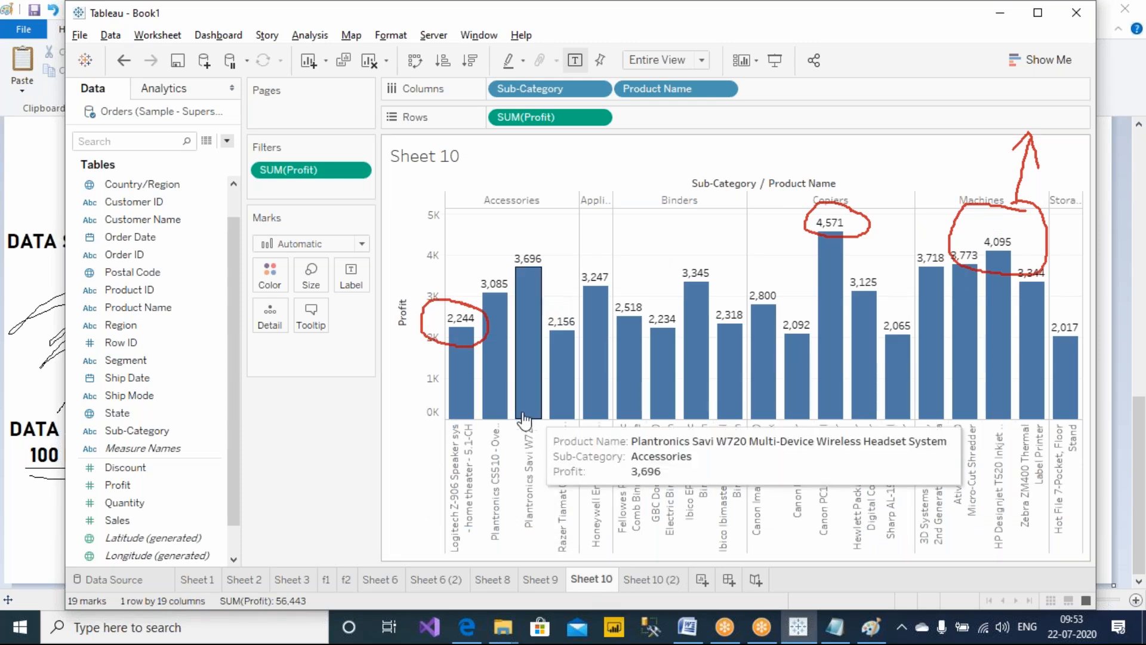
left_click(745, 14)
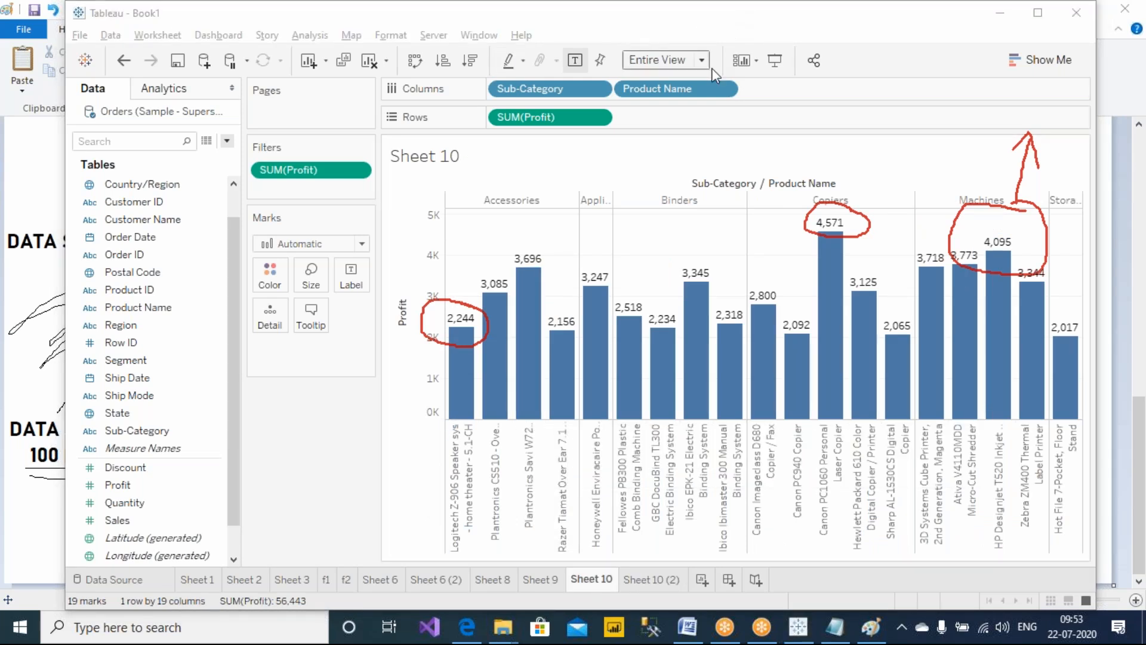
On Sheet 10, examine the SUM(Profit) rows field, the first product's bar and the SUM(Profit) filter
left_click(741, 123)
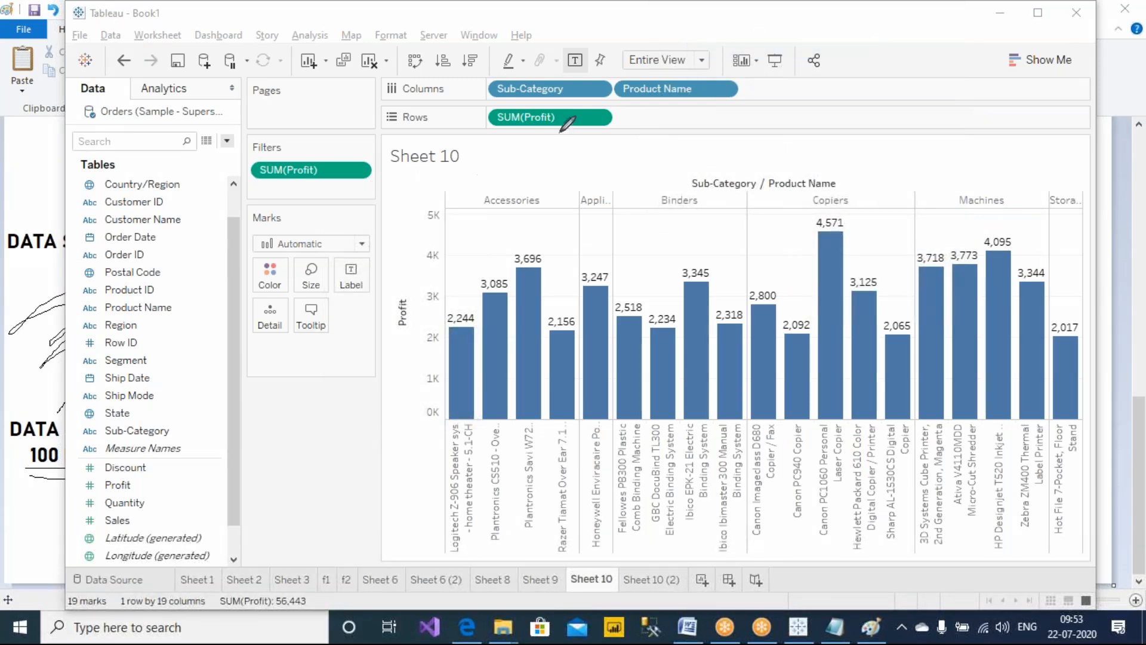
mouse_move(621, 109)
left_mouse_down()
mouse_move(517, 91)
mouse_move(480, 134)
mouse_move(612, 136)
mouse_move(618, 103)
left_mouse_up()
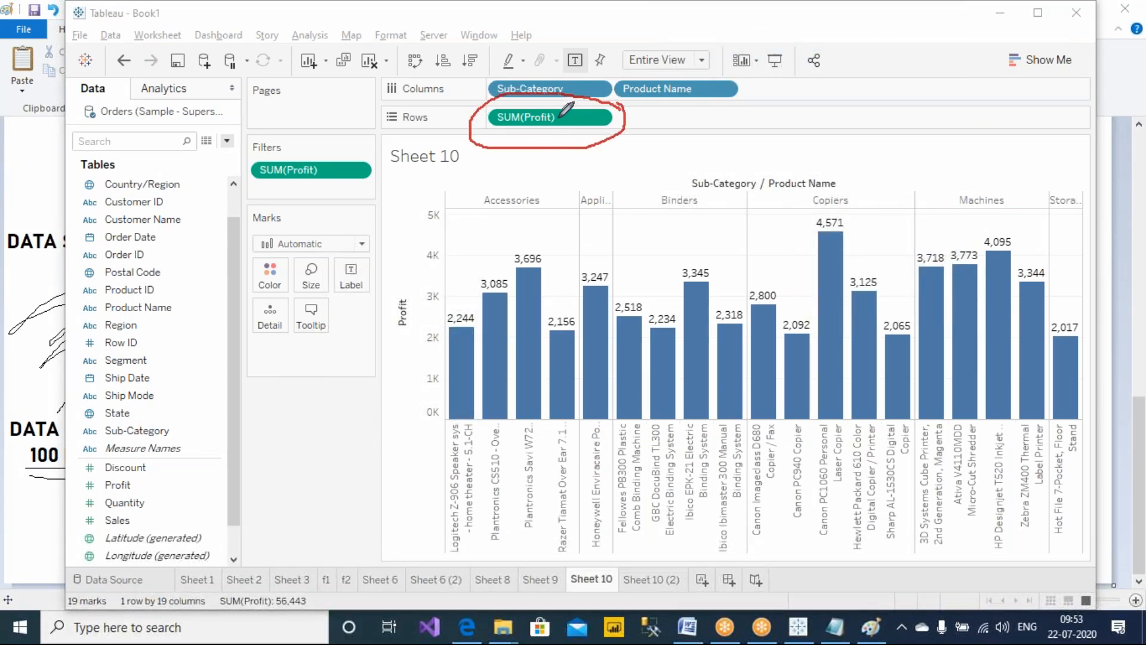
mouse_move(475, 301)
left_mouse_down()
mouse_move(430, 401)
mouse_move(433, 567)
mouse_move(487, 458)
mouse_move(488, 317)
mouse_move(475, 292)
left_mouse_up()
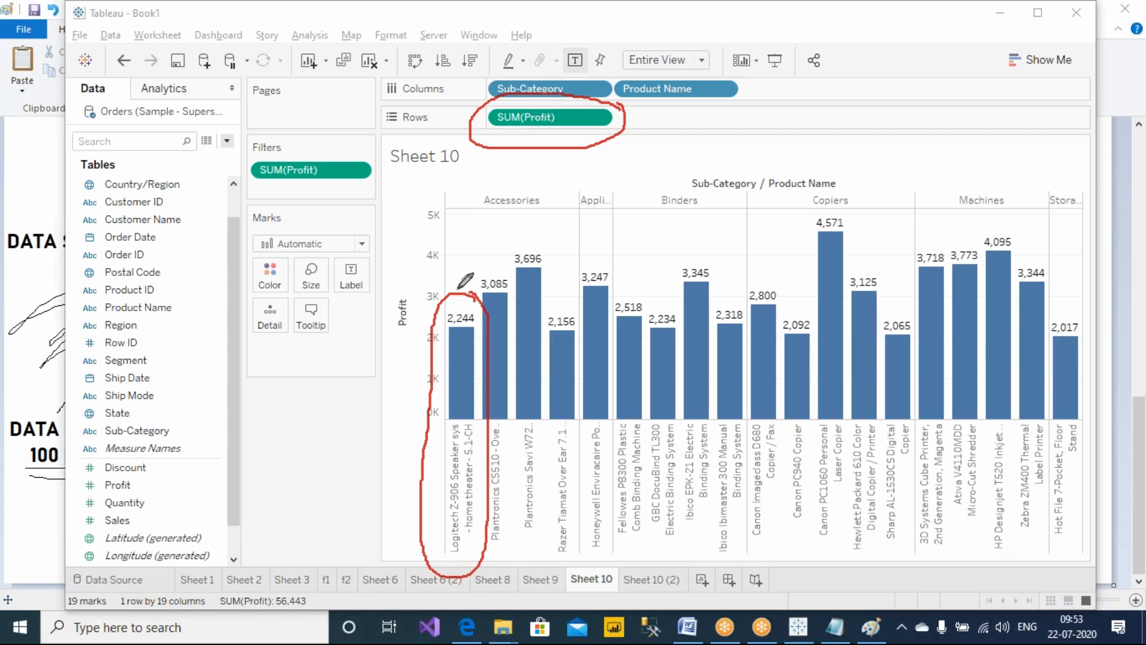
mouse_move(625, 126)
left_mouse_down()
mouse_move(723, 124)
mouse_move(770, 103)
mouse_move(829, 117)
left_mouse_up()
mouse_move(758, 159)
left_mouse_down()
mouse_move(776, 178)
mouse_move(783, 164)
mouse_move(811, 167)
left_mouse_up()
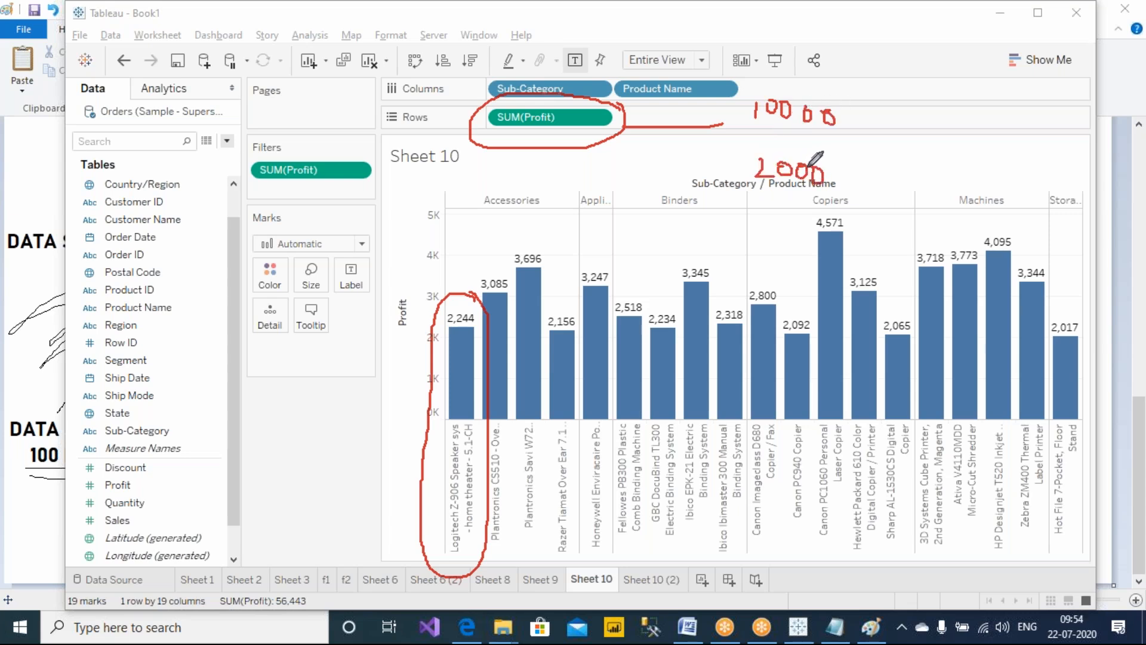
left_click_drag(848, 109, 853, 154)
left_click_drag(855, 174, 838, 188)
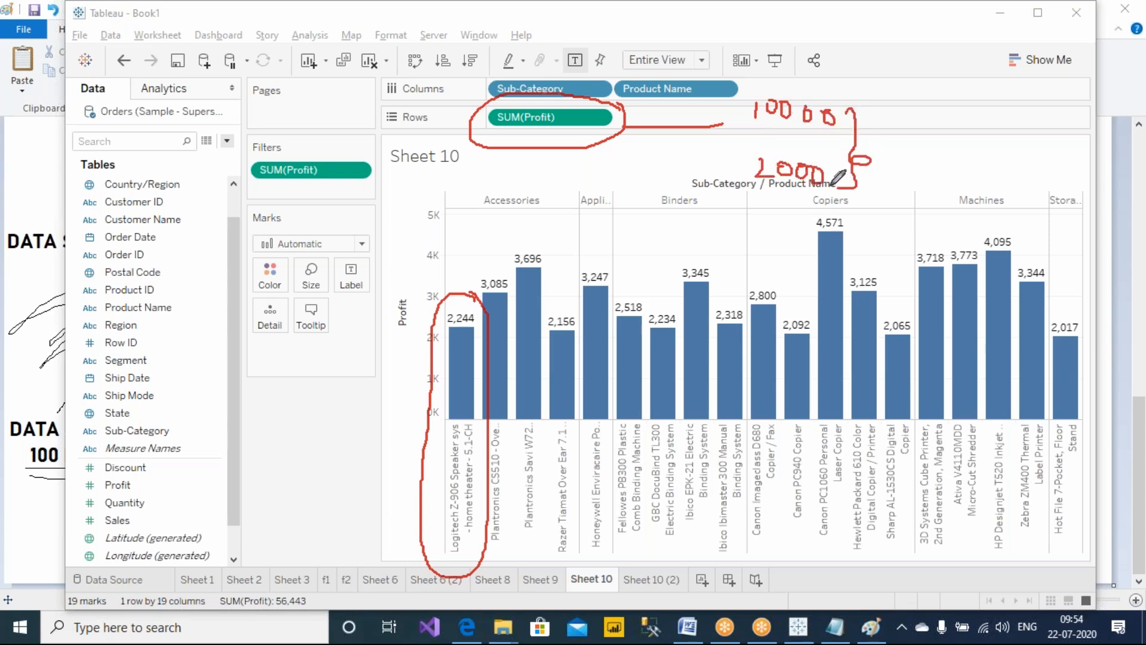
left_click_drag(760, 141, 850, 151)
mouse_move(969, 133)
left_mouse_down()
mouse_move(971, 160)
mouse_move(1057, 140)
left_mouse_up()
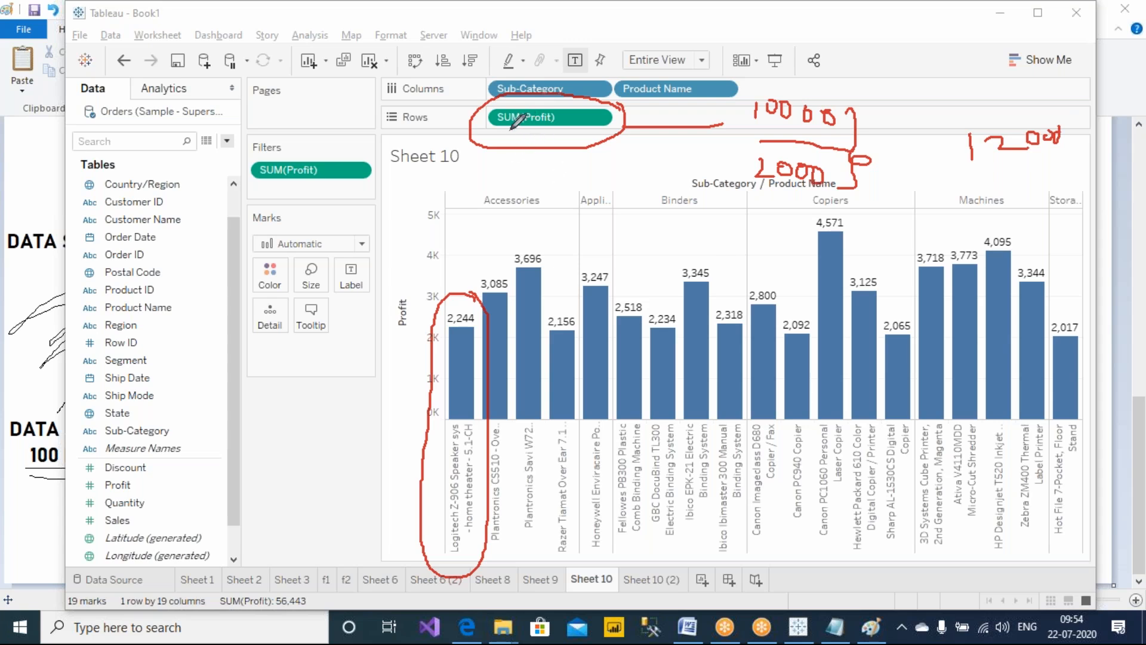
mouse_move(382, 152)
left_mouse_down()
mouse_move(239, 129)
mouse_move(277, 215)
mouse_move(403, 185)
mouse_move(382, 134)
left_mouse_up()
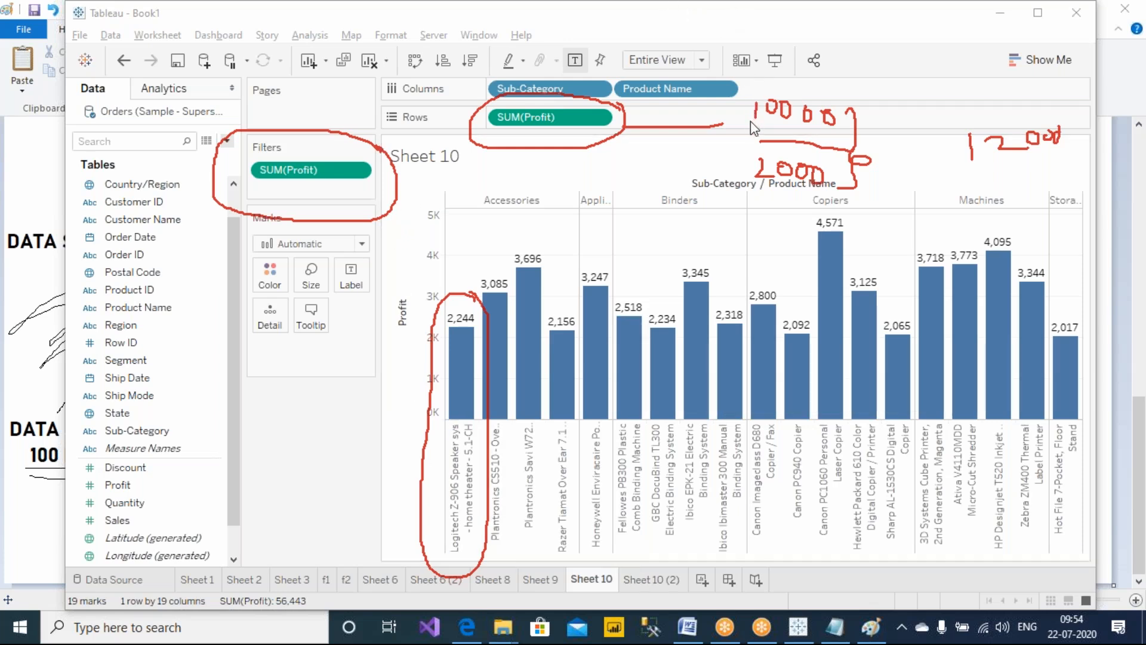
On Sheet 10 (2), open the Orders (Sample - Superstore) source's underlying rows and sort them by Category
left_click(656, 580)
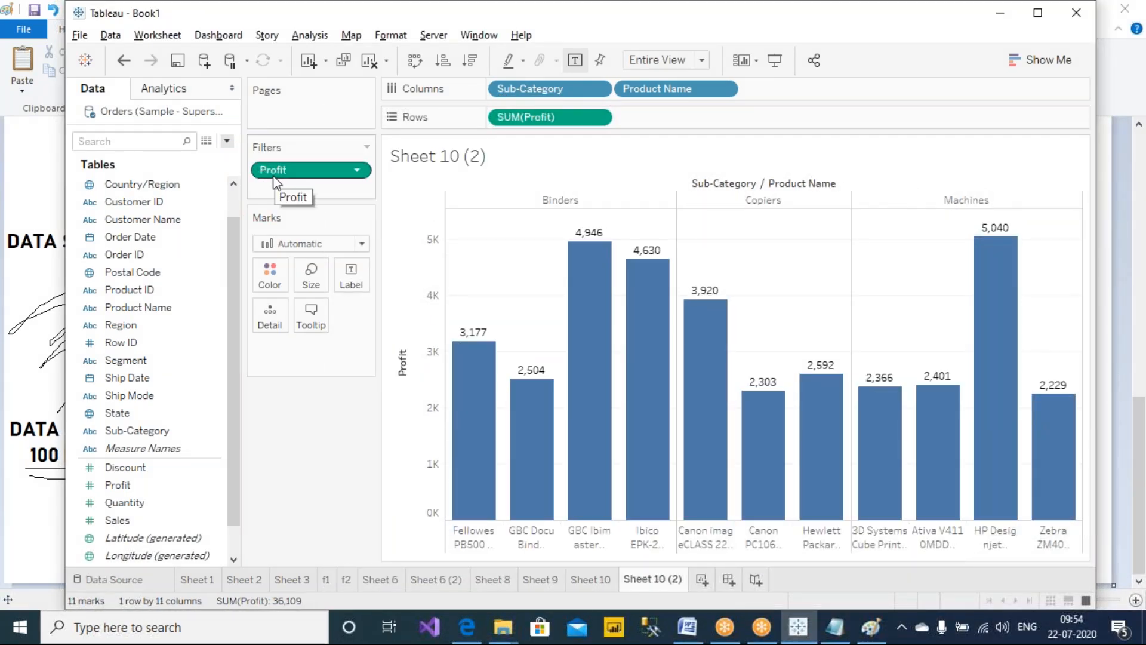
left_click(207, 141)
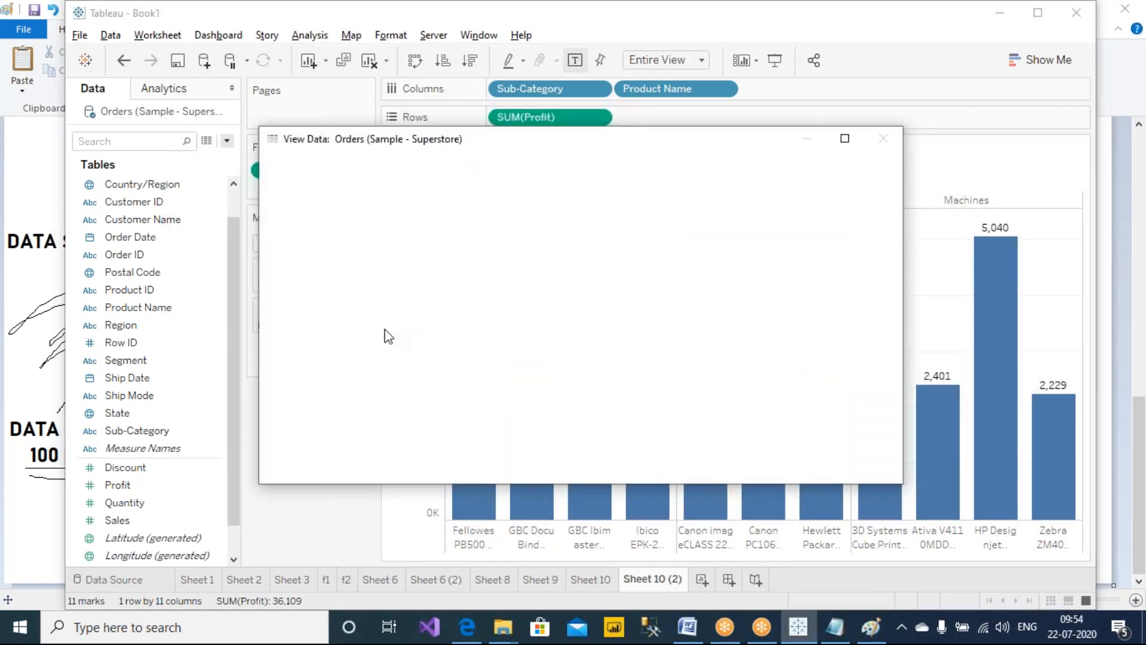
left_click_drag(383, 330, 338, 248)
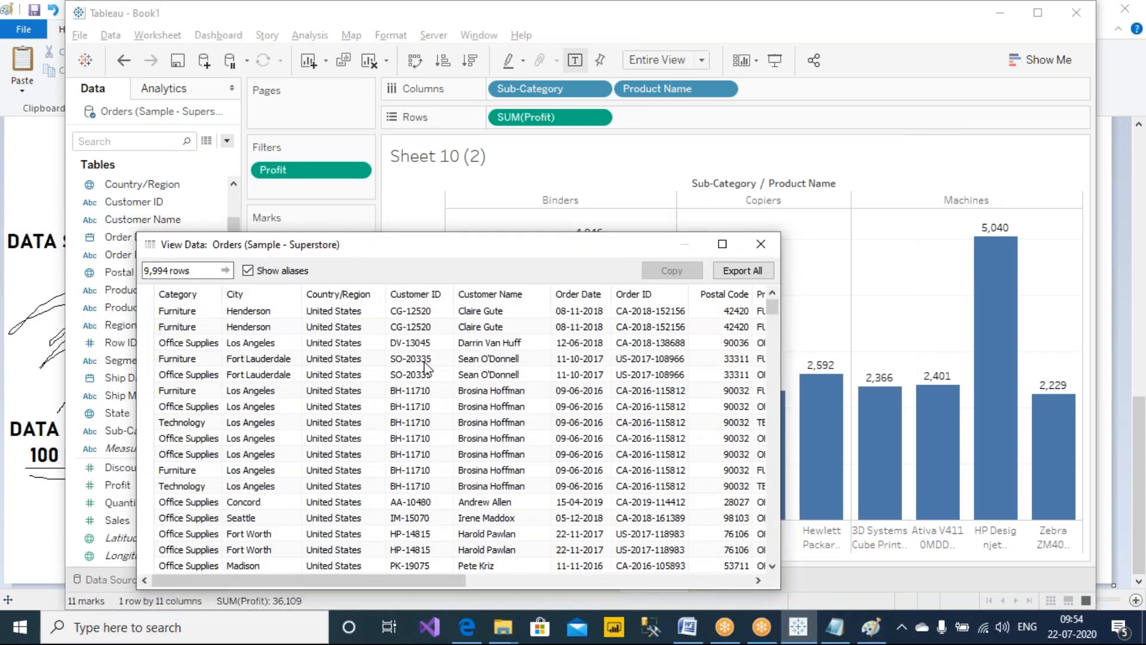
left_click(192, 294)
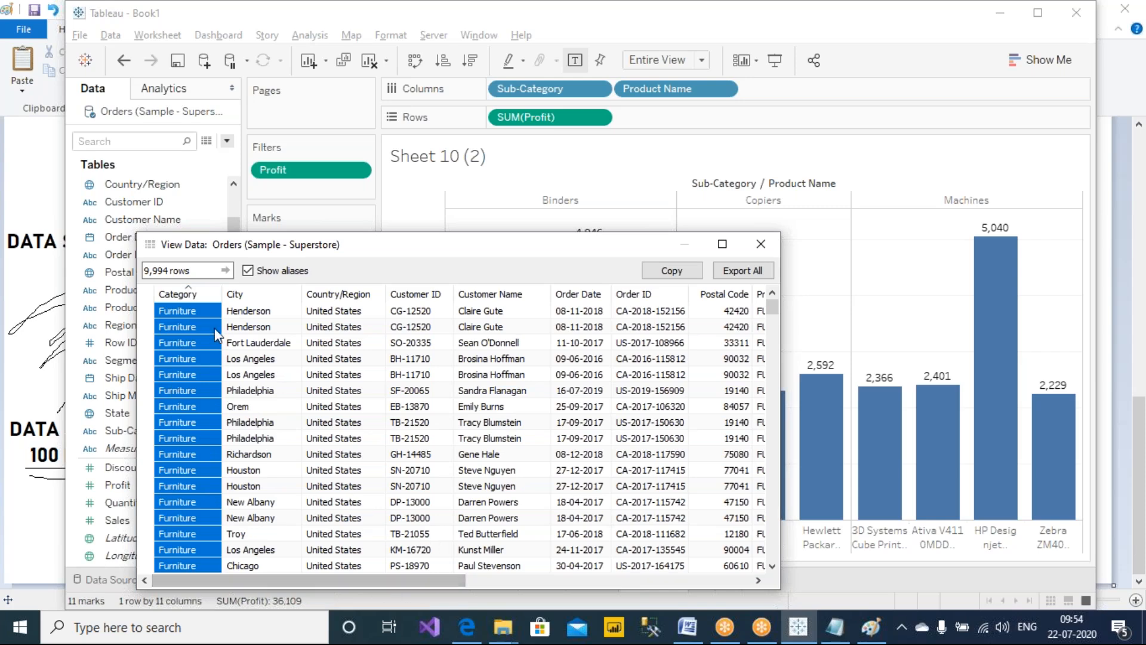
Sort the underlying rows by Sub-Category and scroll through the Accessories rows and their Sales values
scroll(213, 327, "down", 10)
left_click_drag(384, 245, 619, 214)
scroll(466, 342, "up", 10)
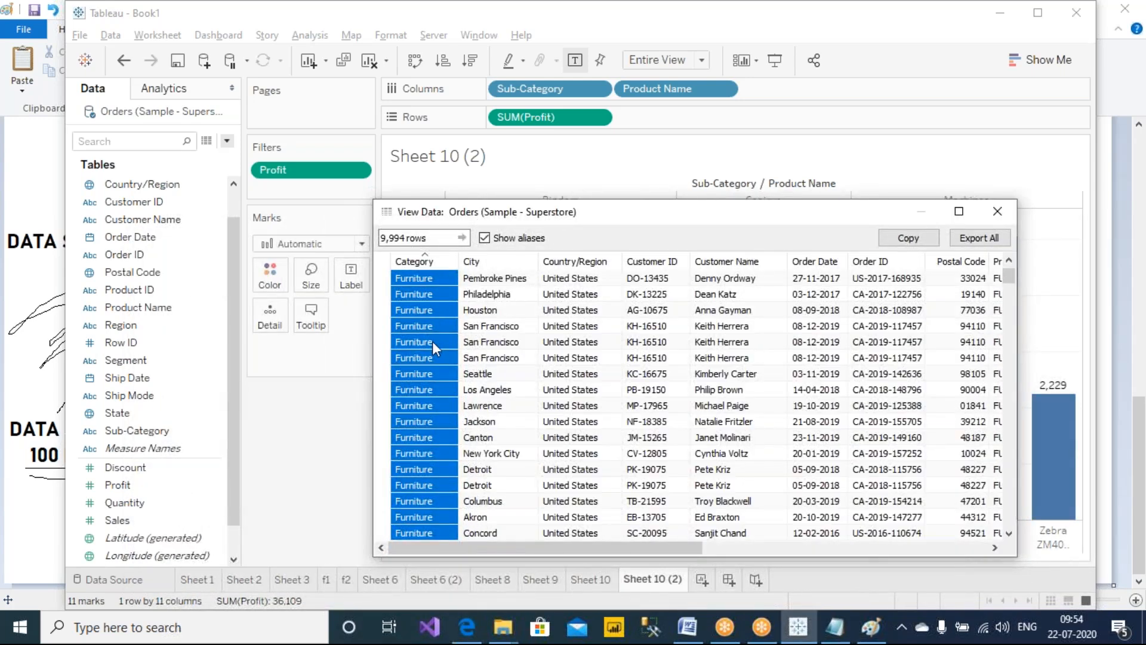
left_click_drag(585, 544, 889, 557)
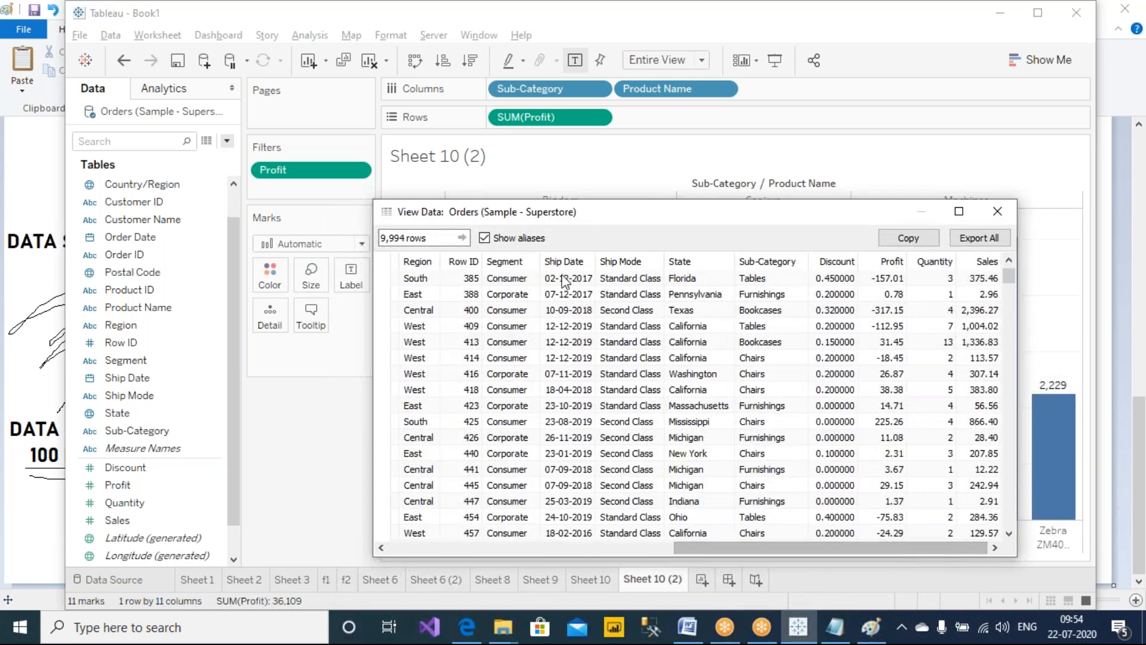
left_click_drag(776, 548, 807, 564)
left_click(768, 253)
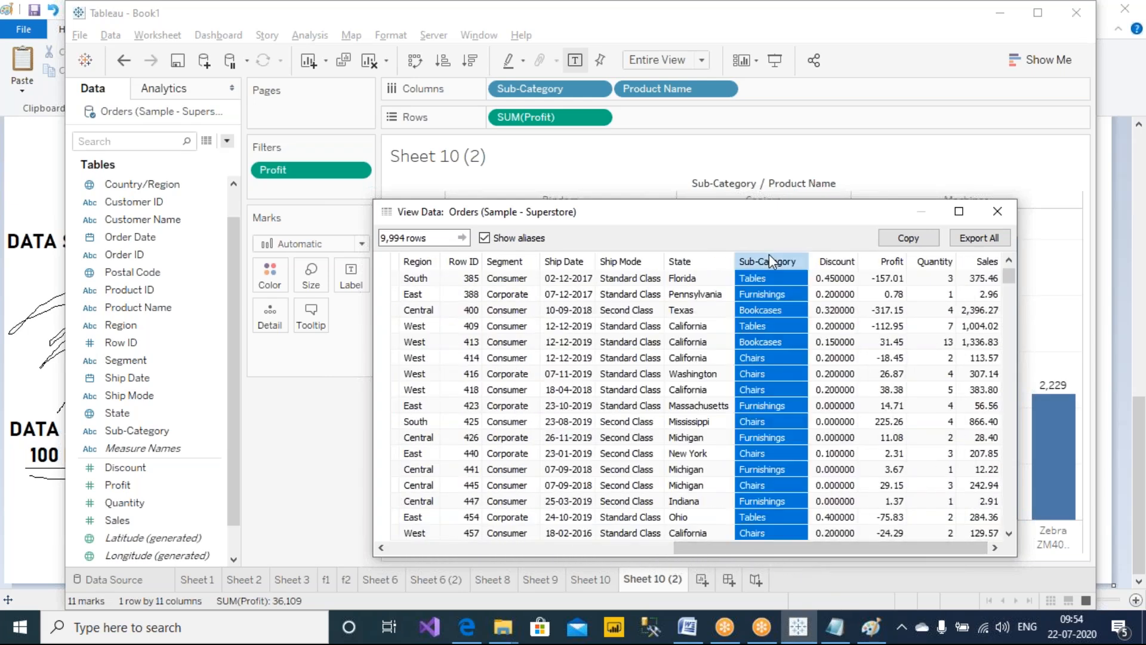
left_click(771, 277)
scroll(753, 451, "down", 15)
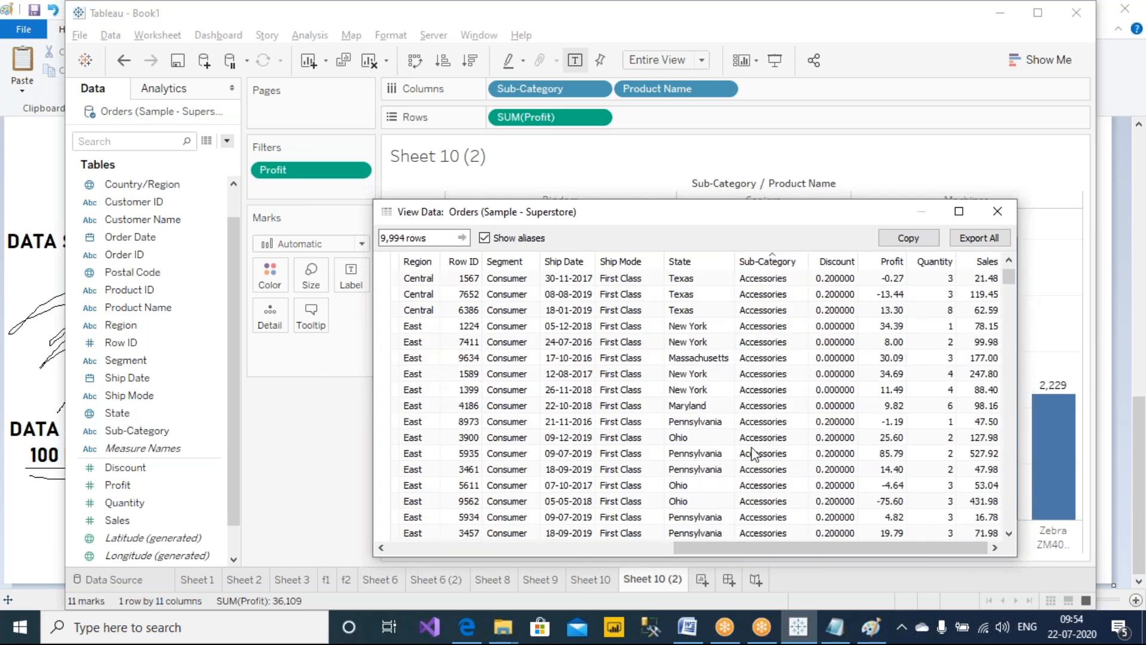
scroll(767, 497, "down", 15)
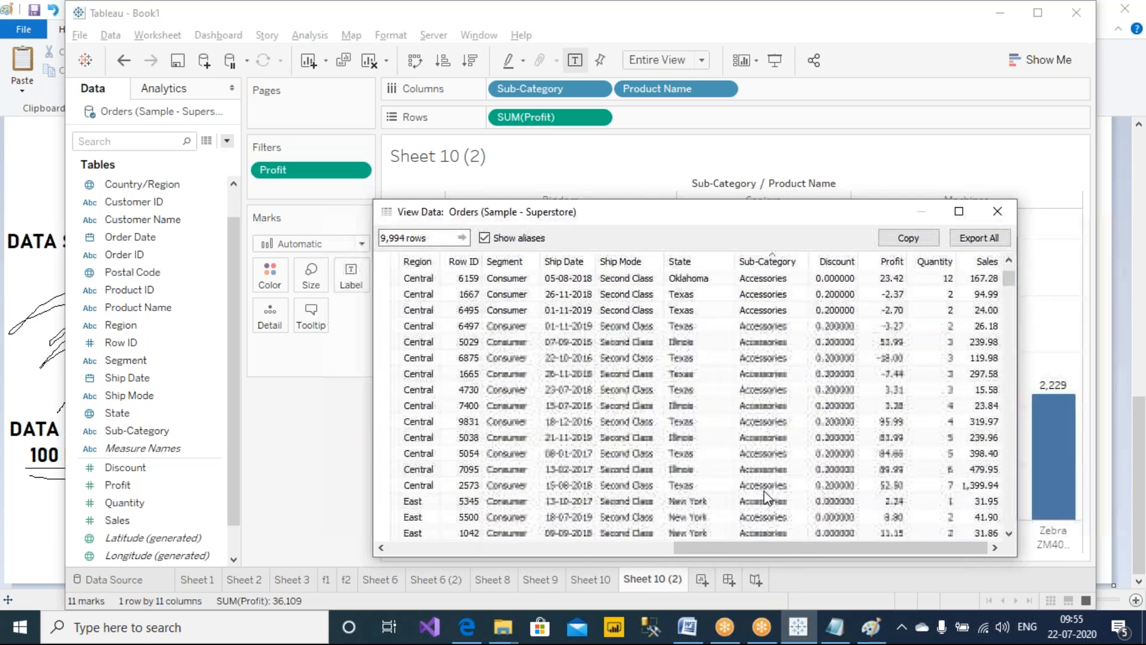
scroll(767, 496, "down", 6)
left_click_drag(692, 213, 479, 172)
scroll(468, 286, "down", 6)
left_click_drag(796, 241, 797, 250)
scroll(570, 343, "down", 15)
left_click_drag(561, 237, 573, 317)
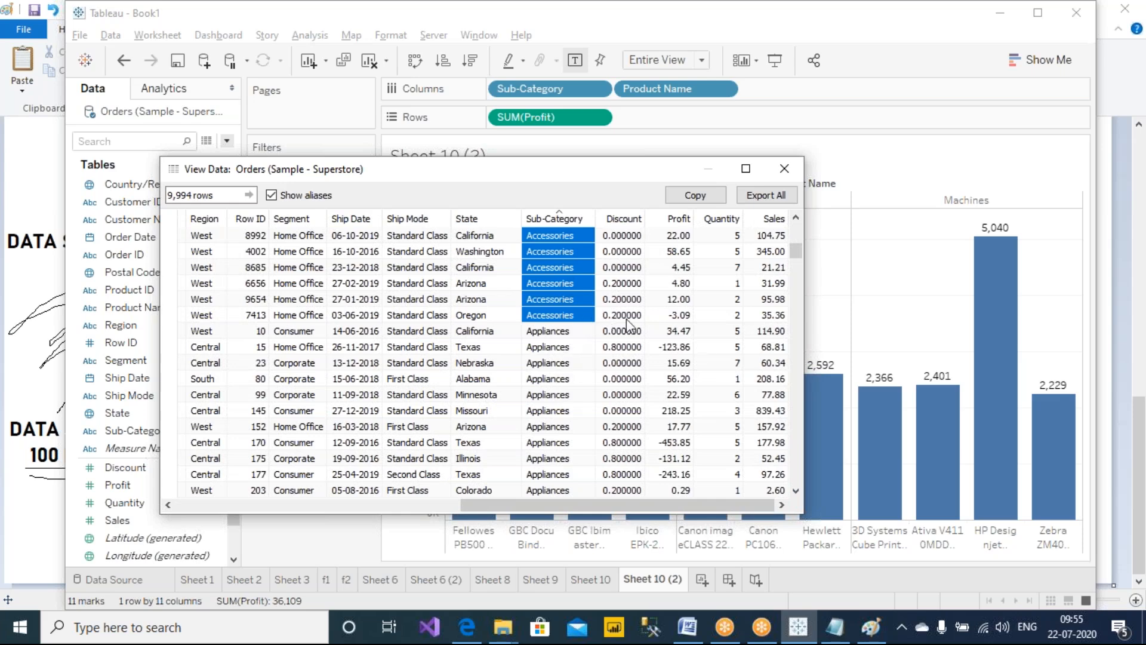
left_click_drag(575, 165, 488, 260)
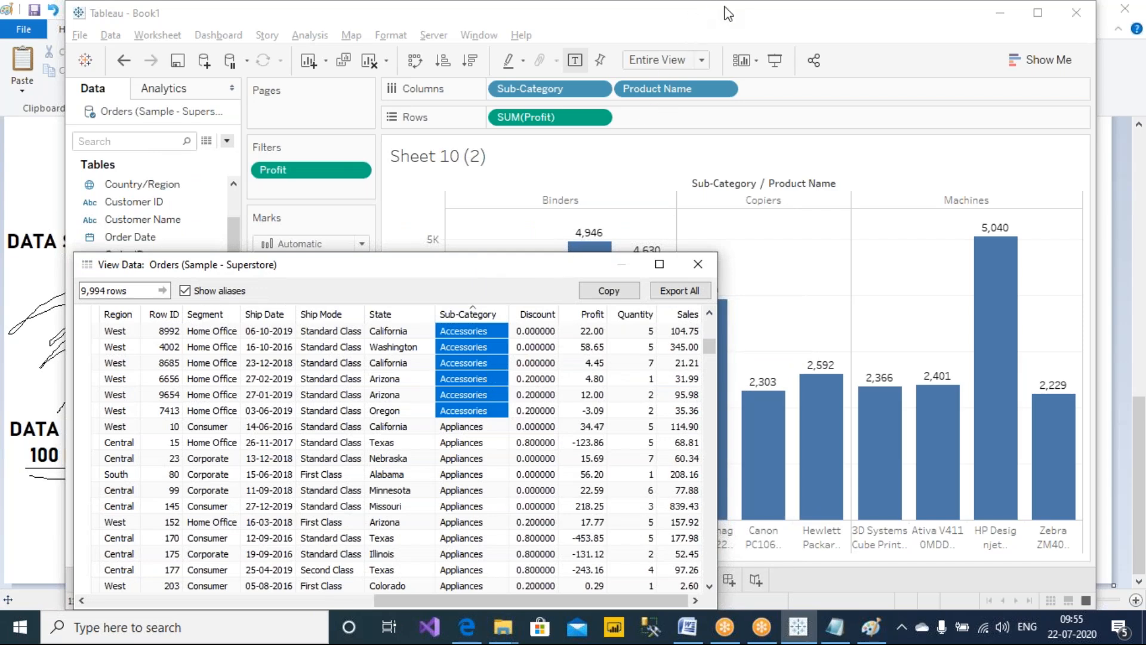
mouse_move(480, 306)
left_mouse_down()
mouse_move(401, 256)
mouse_move(583, 284)
left_mouse_up()
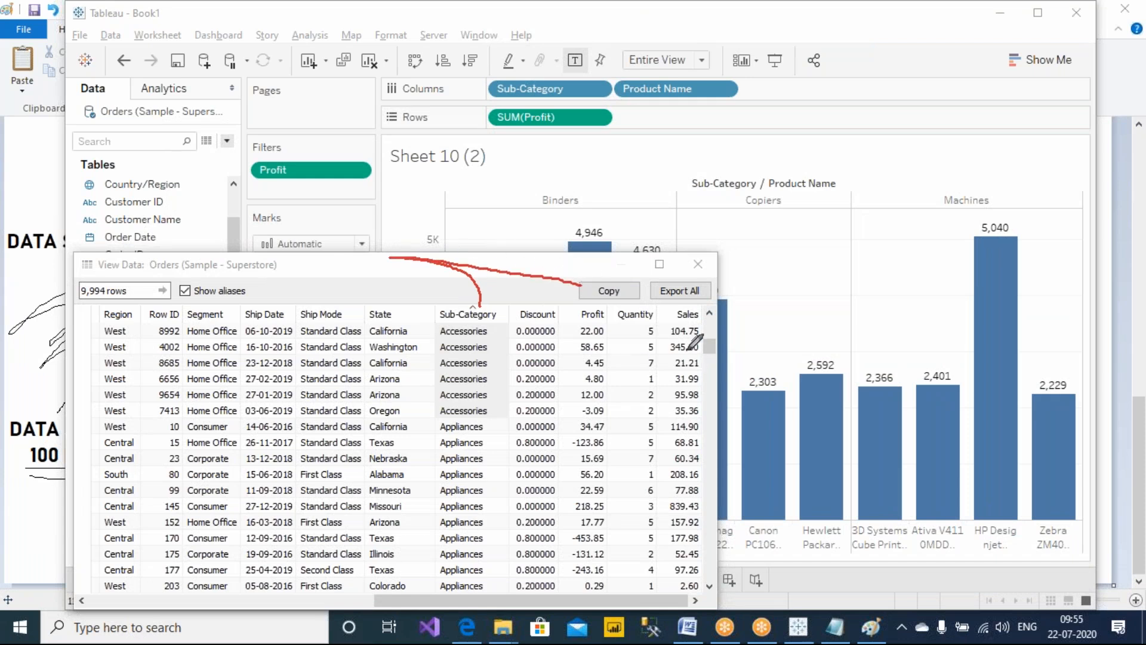
mouse_move(713, 327)
left_mouse_down()
mouse_move(692, 309)
mouse_move(661, 333)
mouse_move(713, 325)
mouse_move(692, 361)
mouse_move(706, 342)
left_mouse_up()
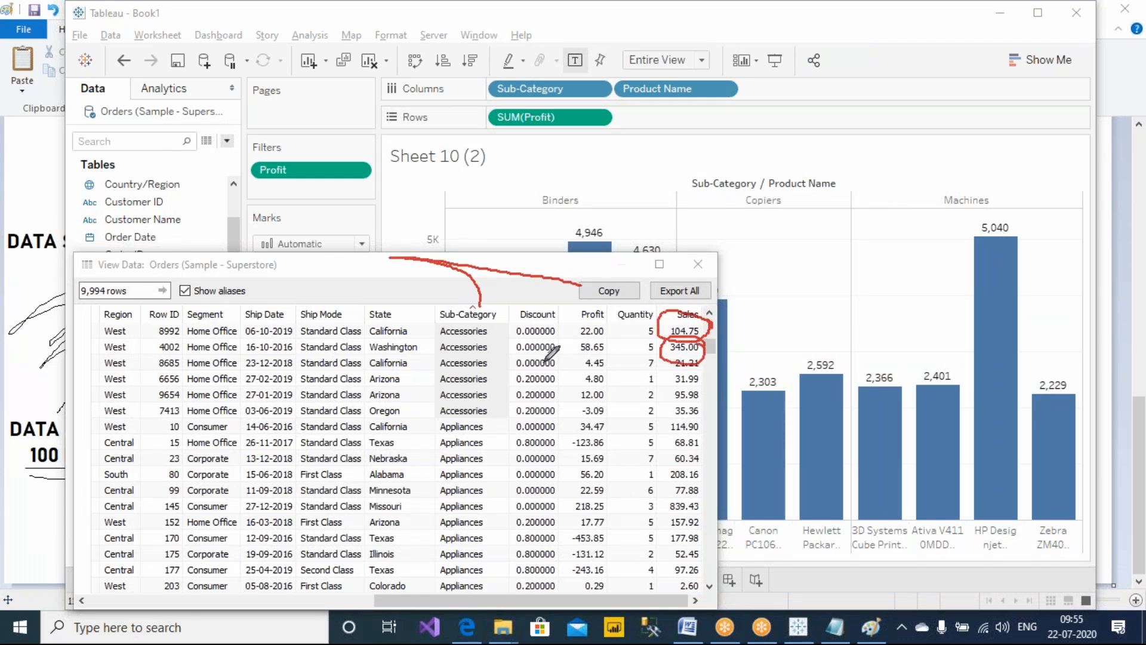
mouse_move(456, 328)
left_mouse_down()
mouse_move(438, 236)
mouse_move(457, 191)
left_mouse_up()
mouse_move(471, 194)
left_mouse_down()
mouse_move(477, 170)
mouse_move(490, 196)
mouse_move(489, 179)
mouse_move(512, 191)
mouse_move(535, 178)
mouse_move(528, 189)
mouse_move(544, 198)
left_mouse_up()
mouse_move(540, 174)
left_mouse_down()
mouse_move(556, 197)
mouse_move(603, 182)
left_mouse_up()
left_click_drag(582, 190, 614, 190)
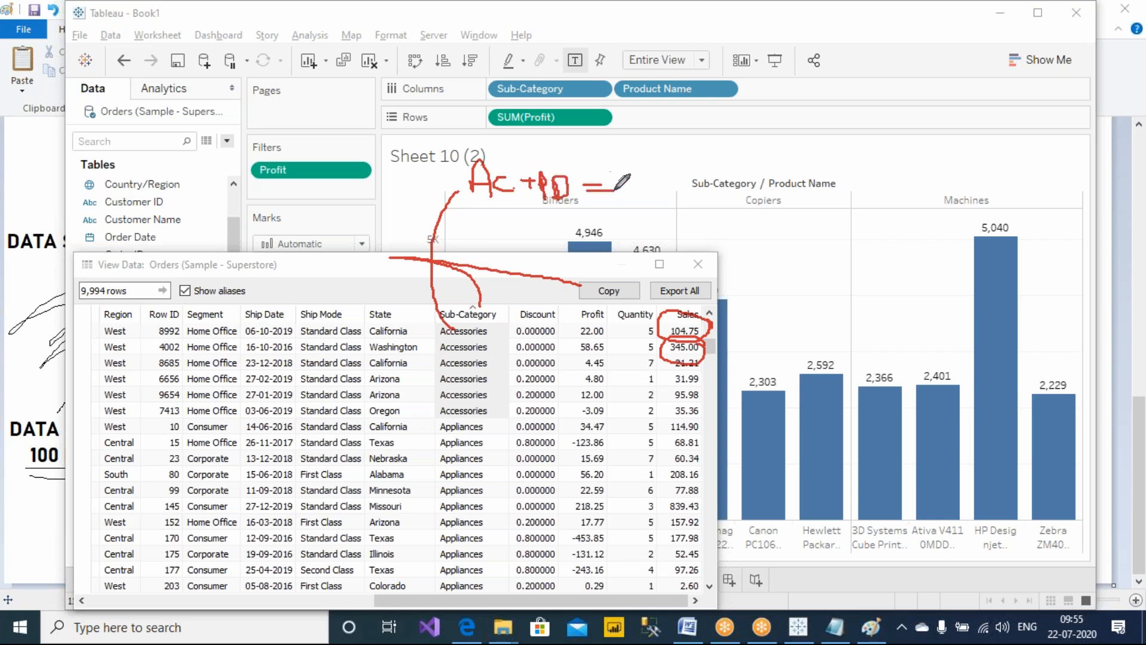
left_click_drag(713, 329, 740, 190)
mouse_move(716, 352)
left_mouse_down()
mouse_move(814, 208)
mouse_move(779, 197)
left_mouse_up()
left_click_drag(737, 390, 886, 208)
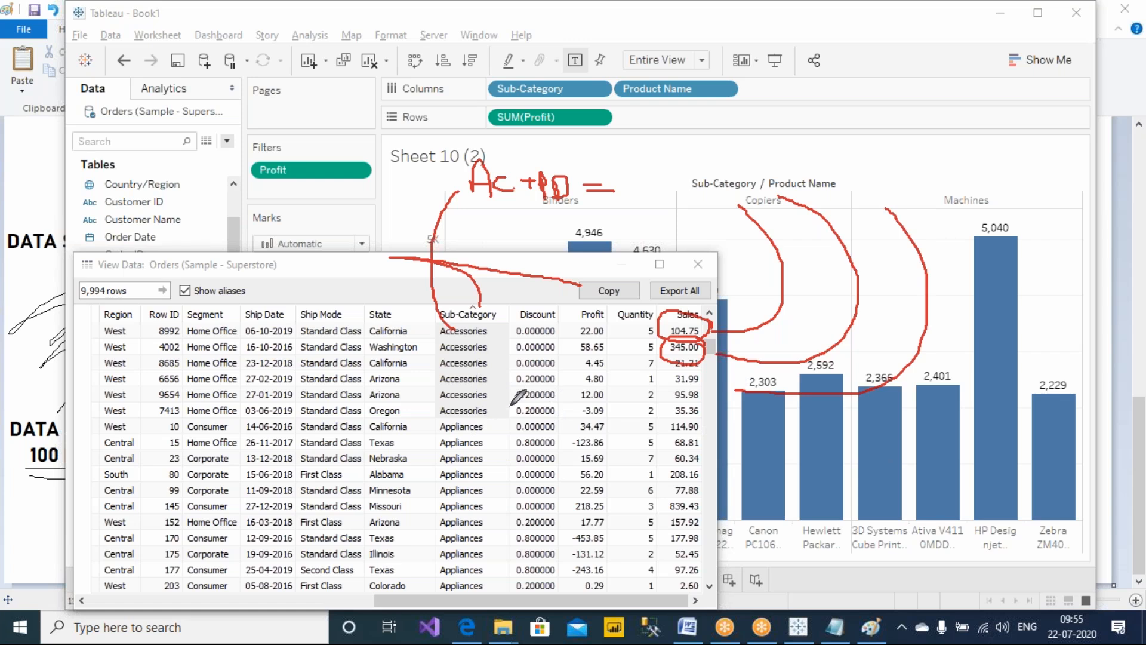
Sort the underlying rows by Profit, largest first, and inspect the highest row-level Profit values
left_click(586, 314)
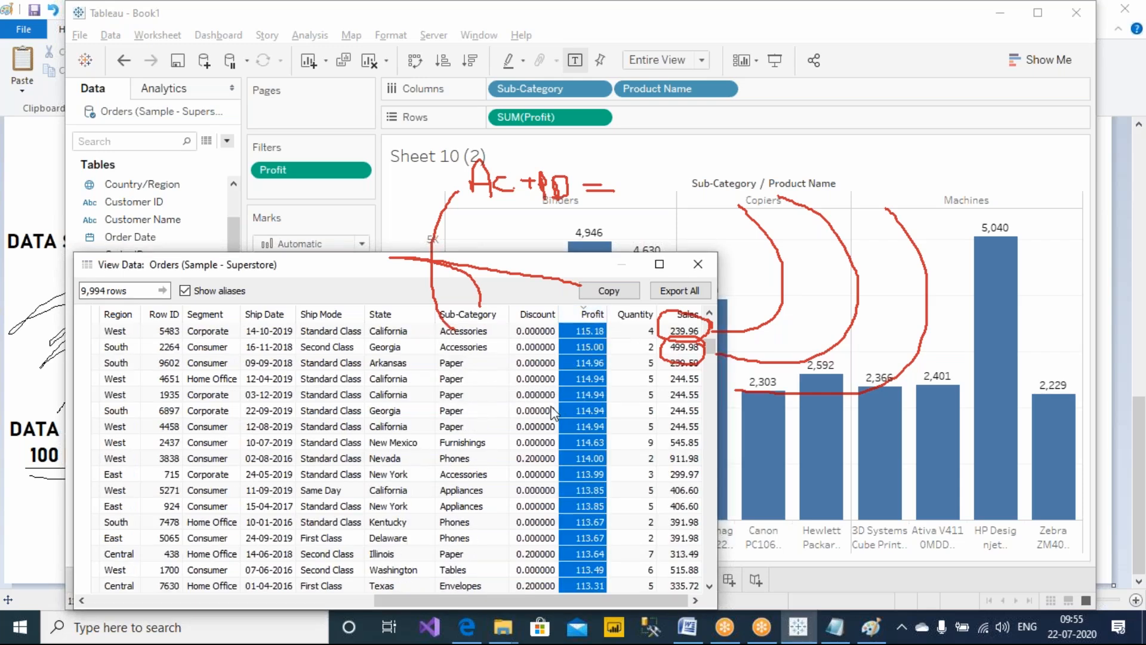
scroll(711, 343, "up", 10)
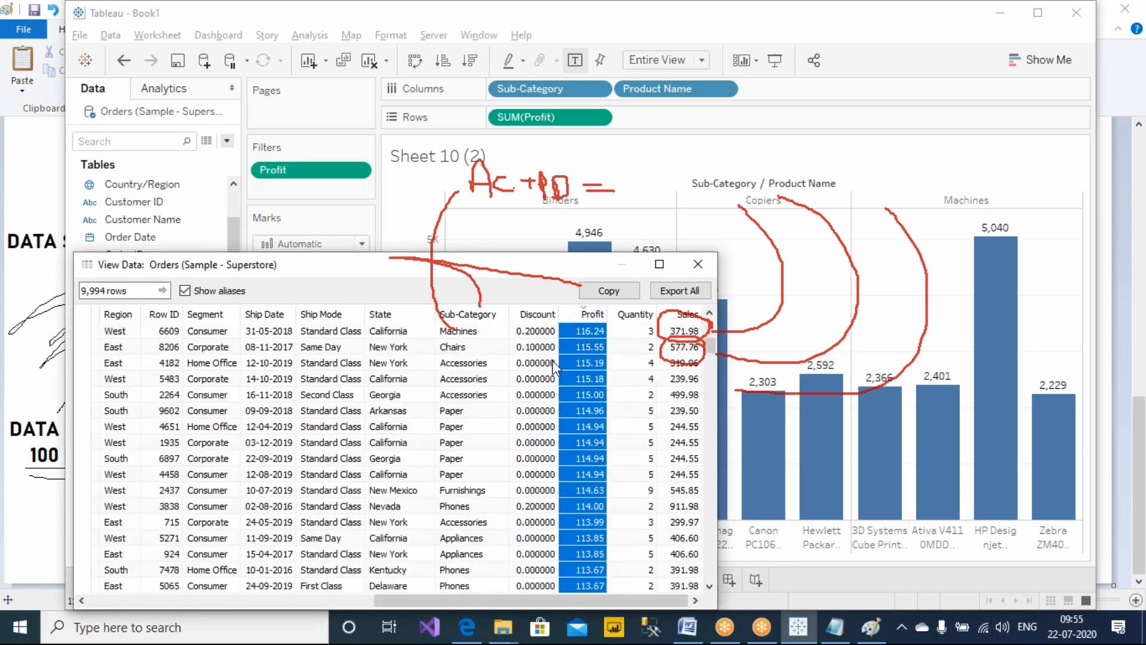
left_click_drag(711, 342, 711, 302)
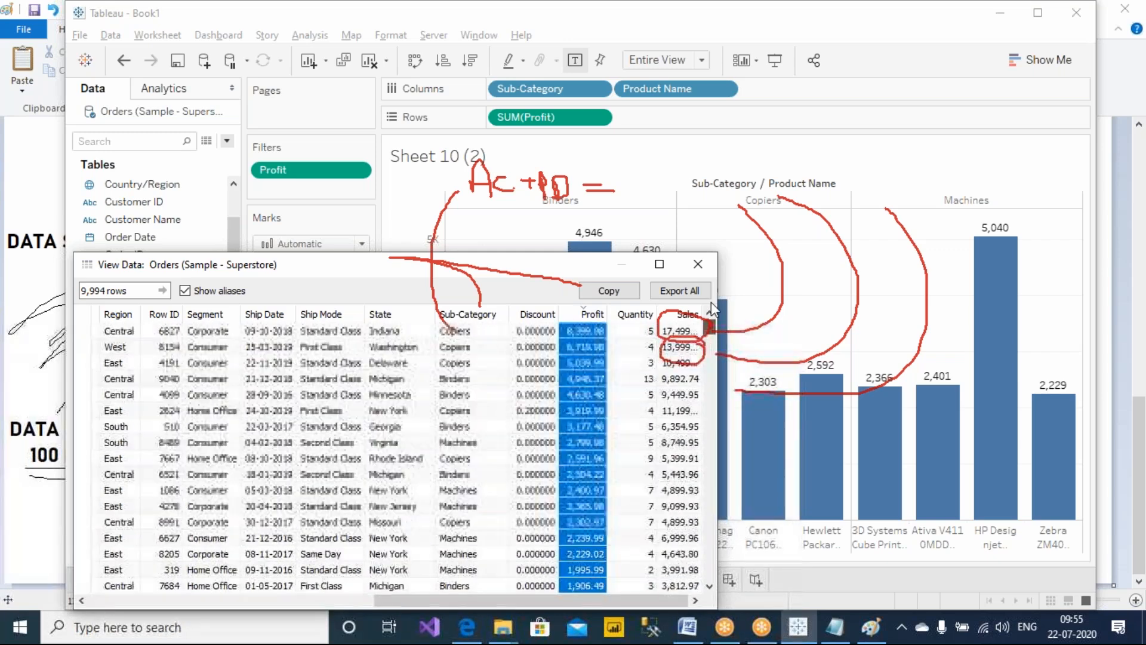
left_click(579, 332)
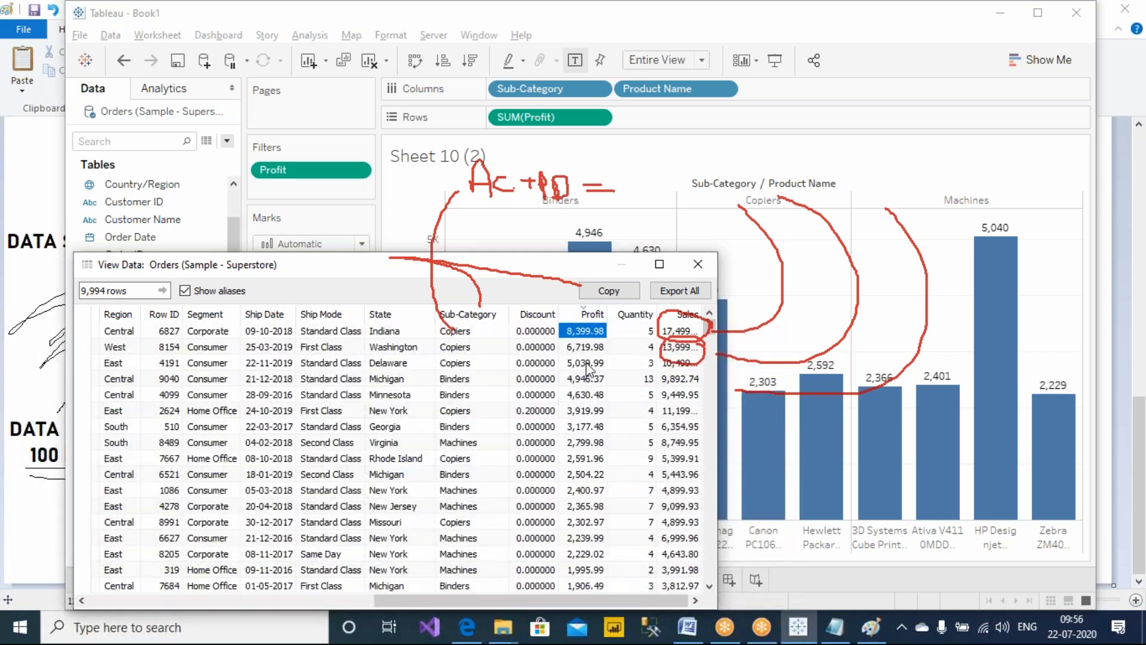
left_click(587, 362)
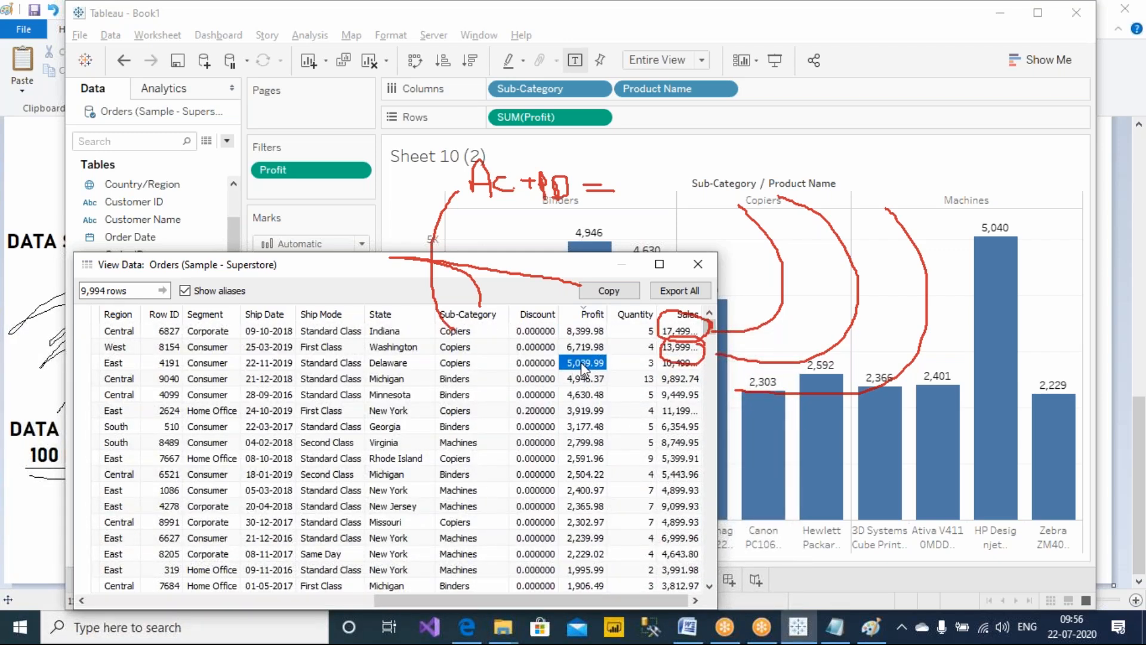
left_click(734, 5)
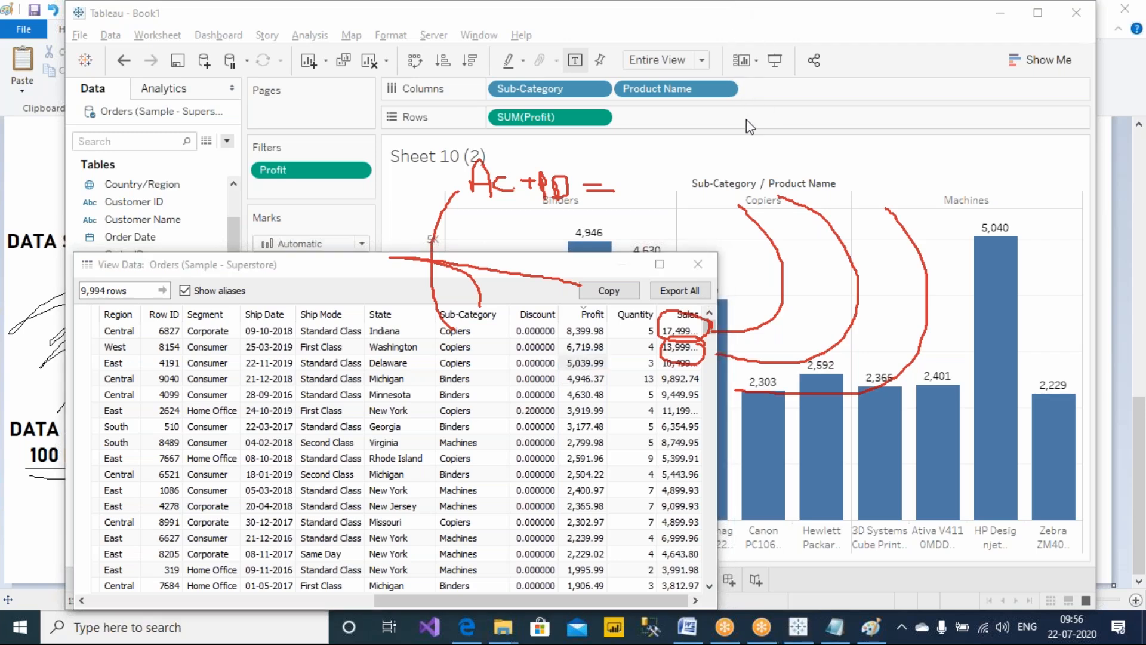
left_click(746, 120)
mouse_move(1014, 216)
left_mouse_down()
mouse_move(1022, 245)
mouse_move(1021, 213)
left_mouse_up()
mouse_move(604, 360)
left_mouse_down()
mouse_move(892, 243)
mouse_move(965, 232)
mouse_move(949, 231)
mouse_move(953, 249)
left_mouse_up()
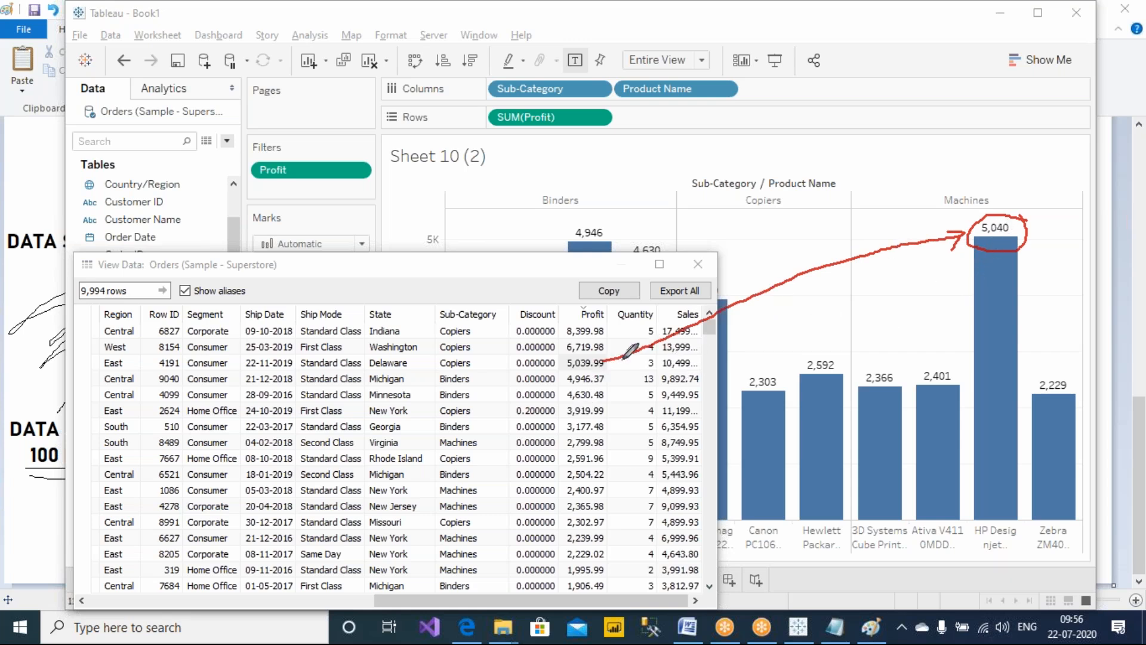
mouse_move(621, 351)
left_mouse_down()
mouse_move(539, 357)
mouse_move(609, 373)
mouse_move(616, 351)
left_mouse_up()
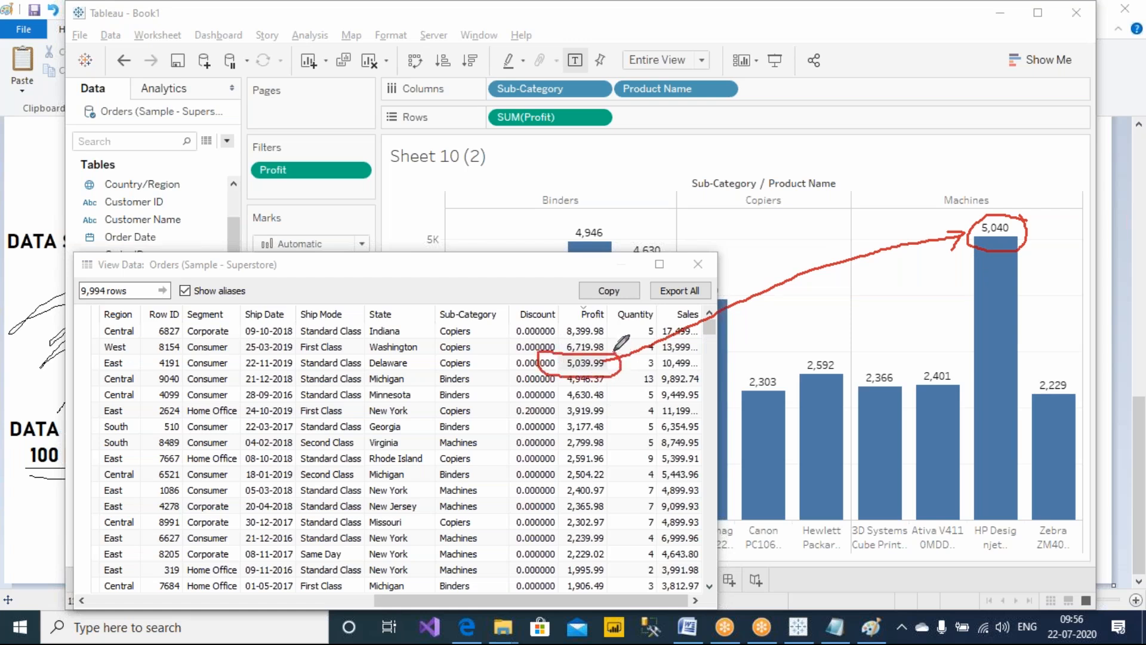
mouse_move(373, 155)
left_mouse_down()
mouse_move(247, 158)
mouse_move(369, 182)
mouse_move(361, 140)
left_mouse_up()
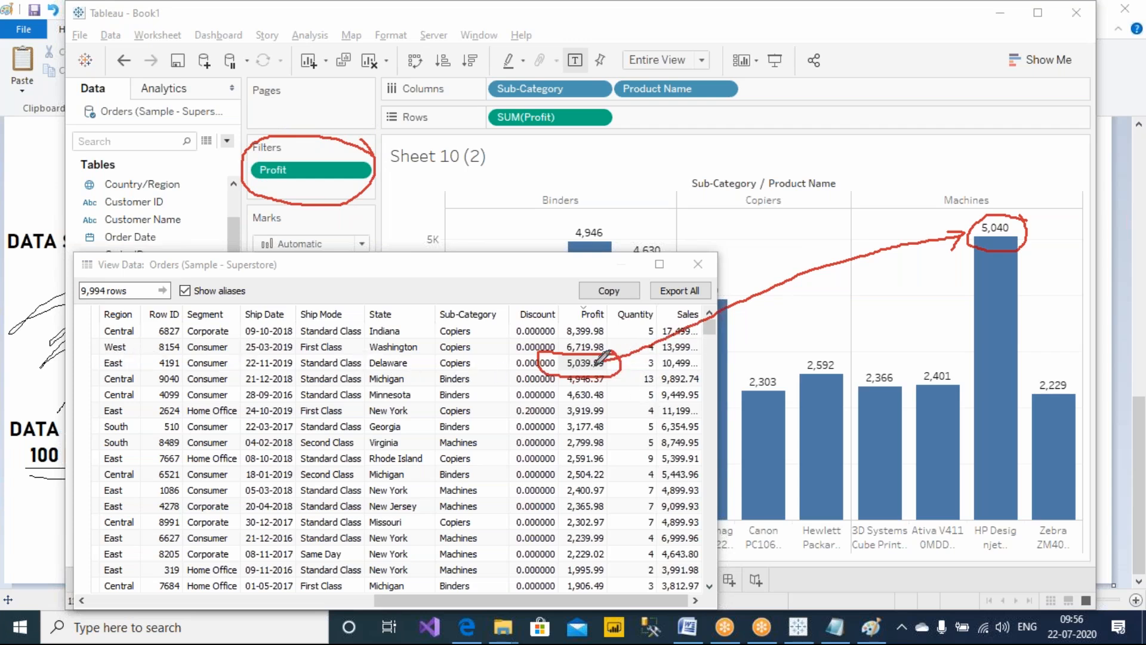
mouse_move(621, 357)
left_mouse_down()
mouse_move(623, 412)
mouse_move(636, 428)
mouse_move(627, 426)
mouse_move(624, 485)
mouse_move(632, 534)
mouse_move(621, 558)
mouse_move(549, 558)
mouse_move(546, 371)
mouse_move(586, 341)
left_mouse_up()
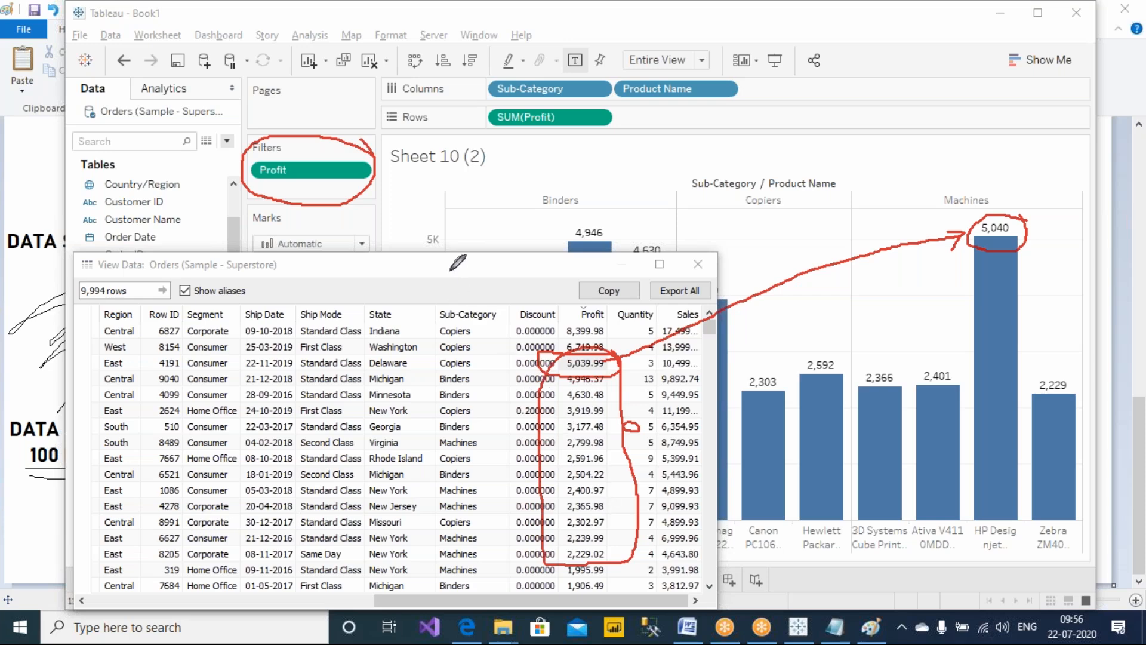
Compare individual row-level Profit values between 2,000 and 5,000 with the bar labels on Sheet 10 (2)
left_click_drag(454, 262, 235, 177)
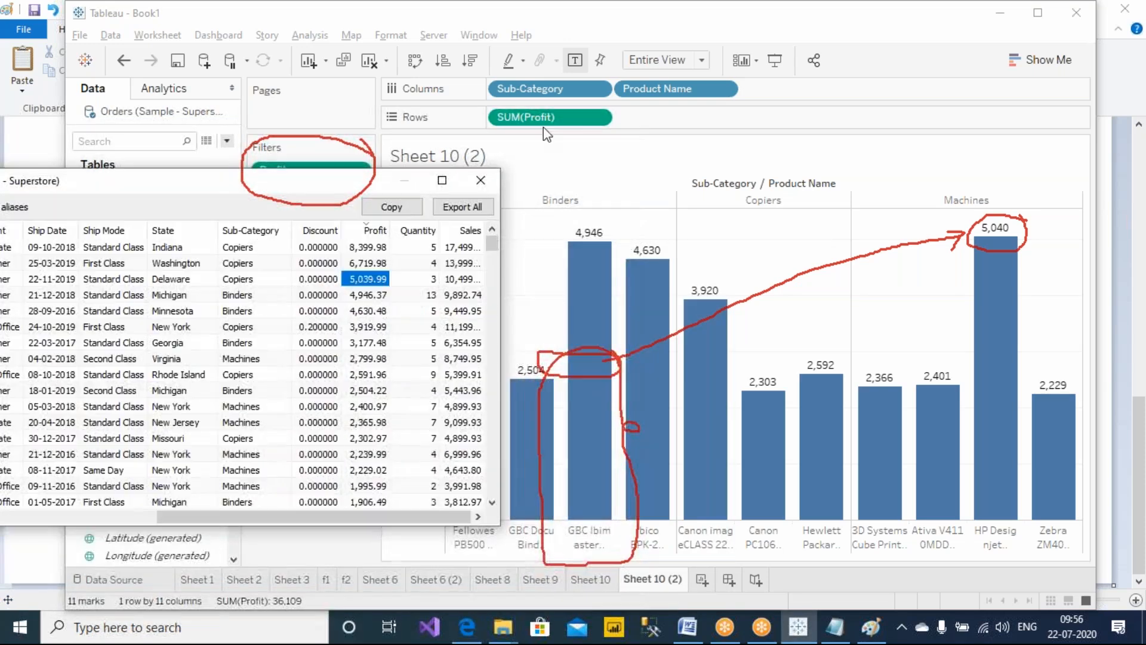
left_click(712, 3)
left_click(742, 116)
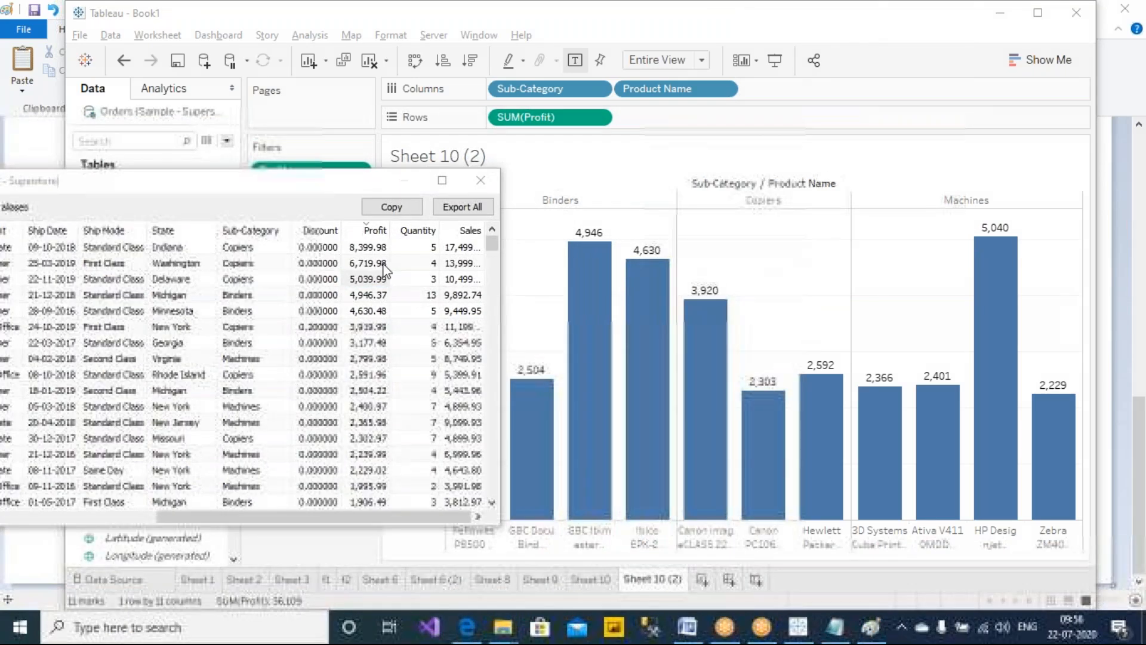
left_click_drag(336, 187, 239, 183)
left_click(268, 293)
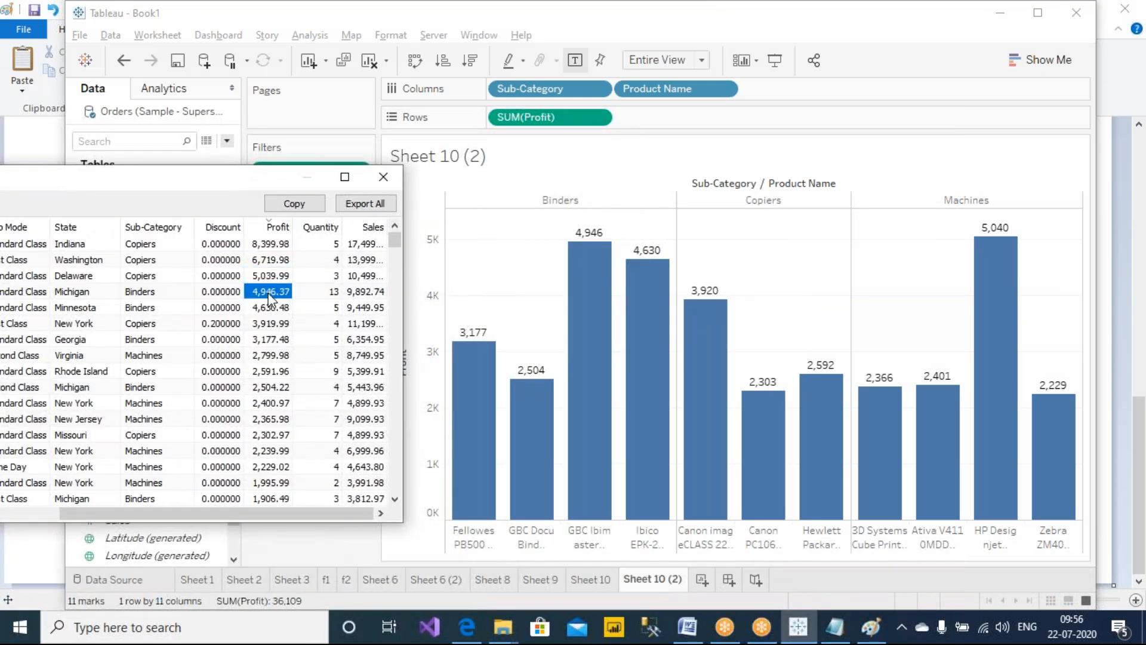
left_click(277, 308)
left_click(260, 323)
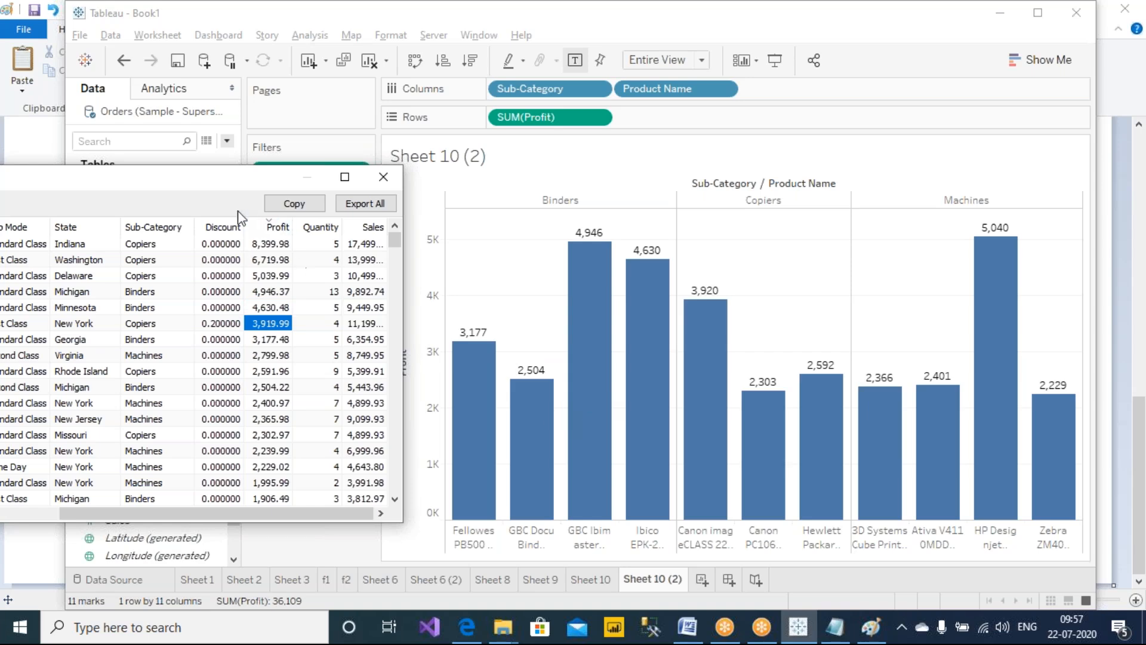
mouse_move(232, 185)
left_mouse_down()
mouse_move(310, 228)
mouse_move(234, 199)
left_mouse_up()
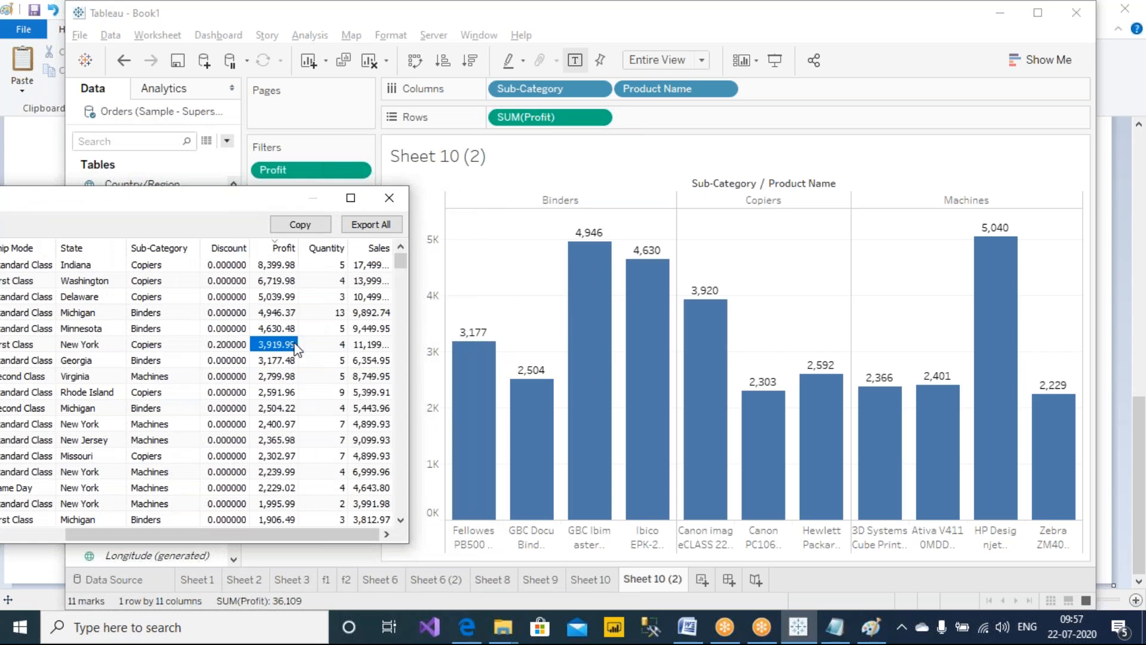
left_click_drag(222, 201, 391, 229)
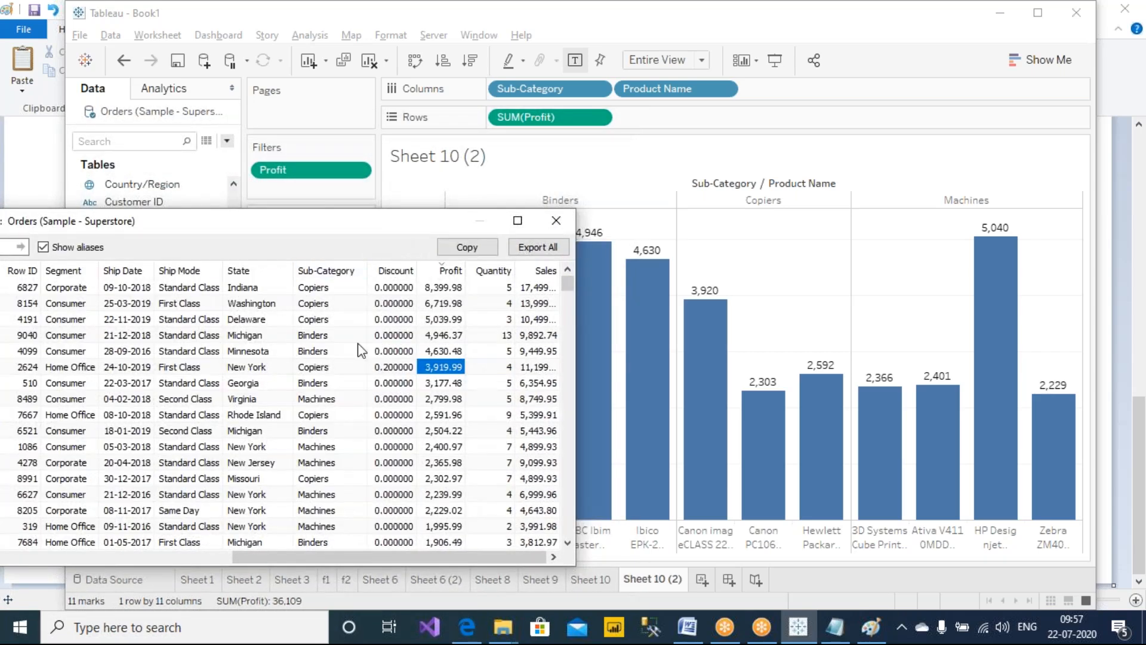
left_click_drag(322, 226, 197, 215)
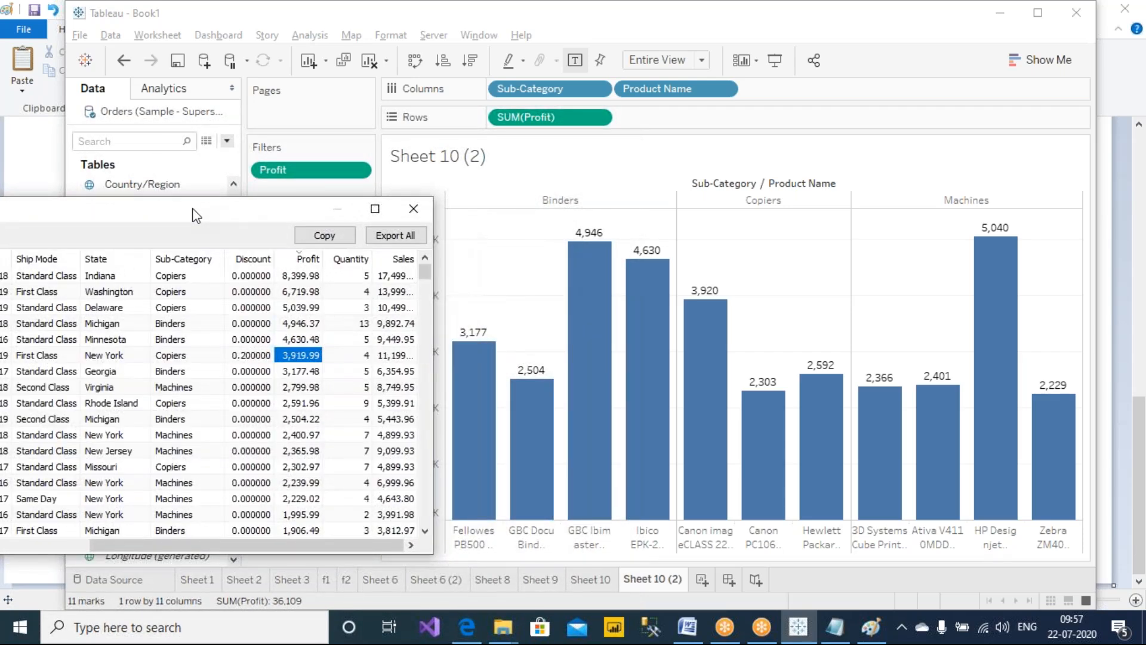
left_click(302, 373)
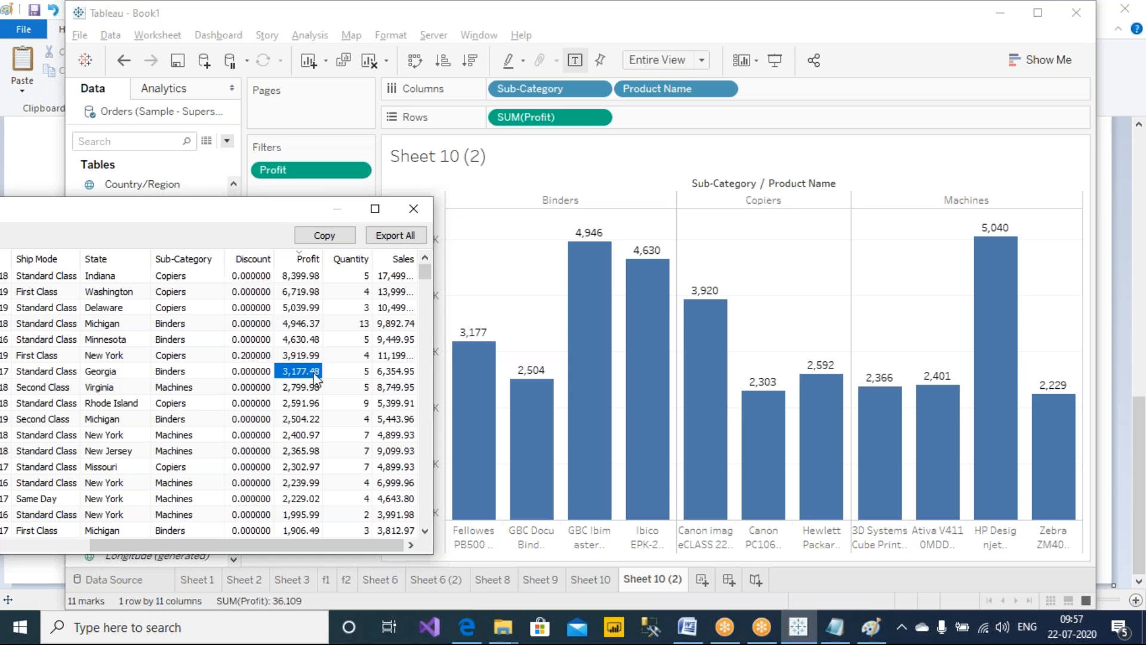
left_click_drag(297, 218, 268, 213)
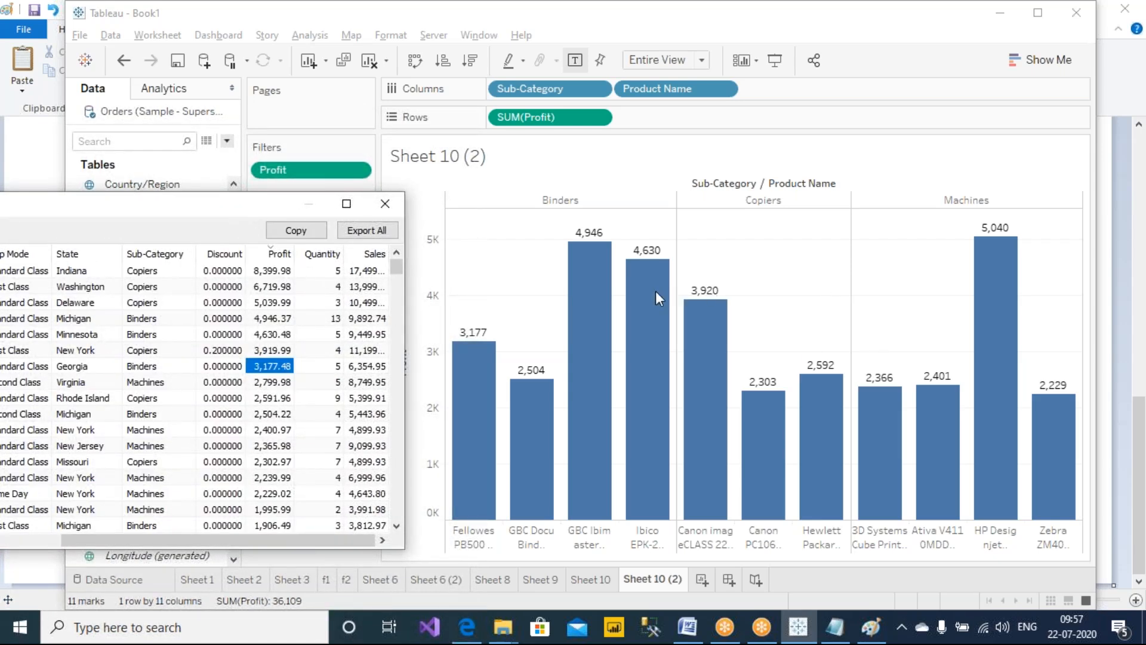
left_click(279, 357)
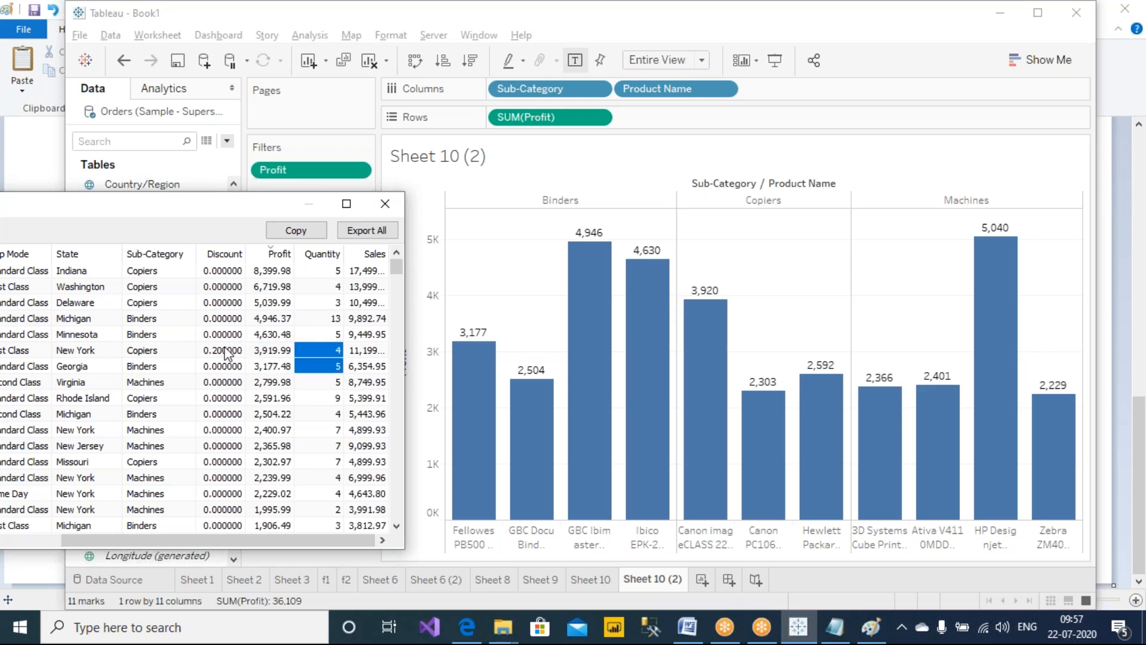
Annotate with the pen an arrow from the 3,919.99 row to the 3,920 Canon bar, and bracket the Profit values linked to the Profit filter
left_click(715, 23)
left_click(735, 52)
mouse_move(290, 347)
left_mouse_down()
mouse_move(686, 266)
mouse_move(698, 283)
mouse_move(705, 267)
left_mouse_up()
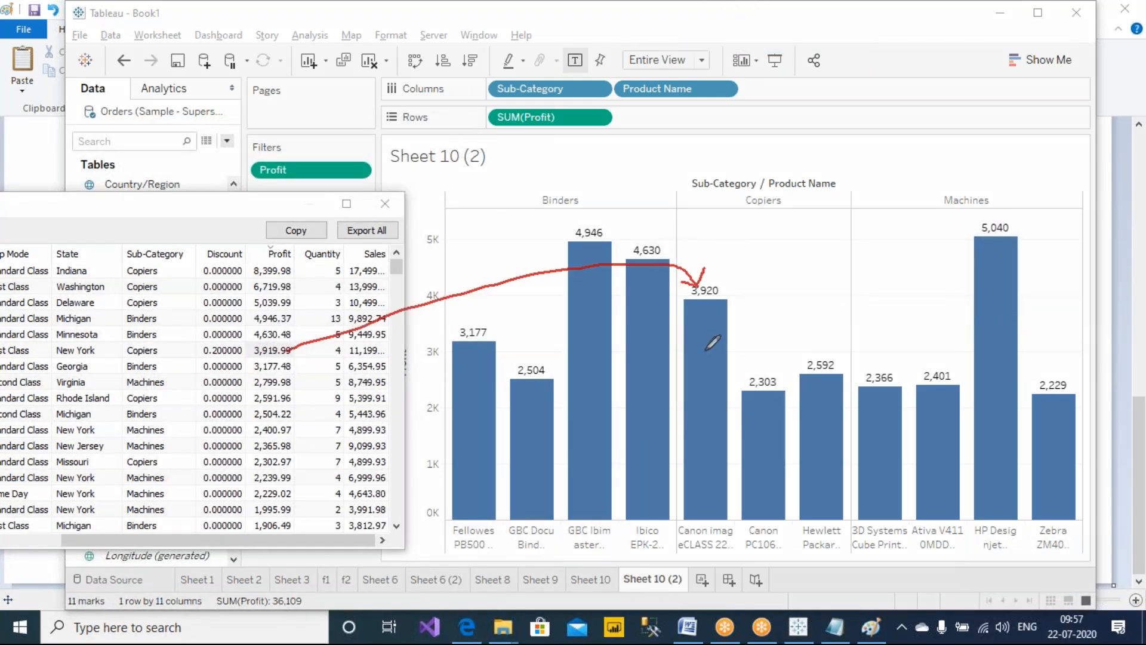
mouse_move(297, 296)
left_mouse_down()
mouse_move(315, 394)
mouse_move(313, 472)
mouse_move(307, 498)
mouse_move(286, 503)
left_mouse_up()
mouse_move(297, 295)
left_mouse_down()
mouse_move(247, 294)
mouse_move(243, 441)
mouse_move(276, 502)
mouse_move(293, 502)
left_mouse_up()
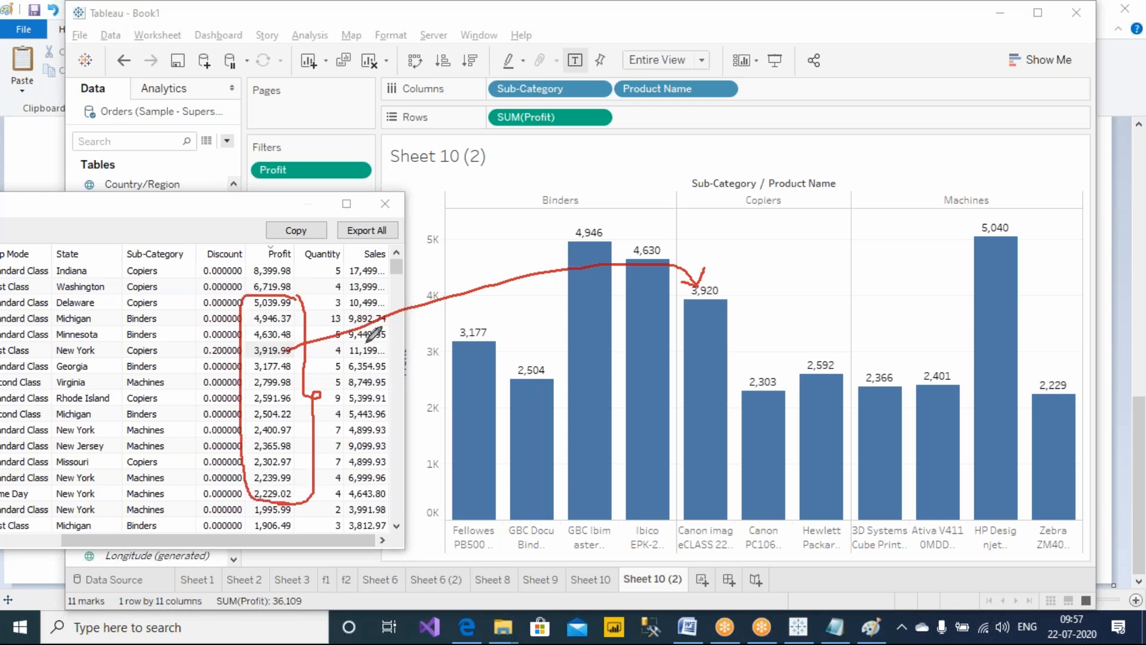
mouse_move(309, 171)
left_mouse_down()
mouse_move(324, 256)
mouse_move(296, 297)
mouse_move(311, 294)
left_mouse_up()
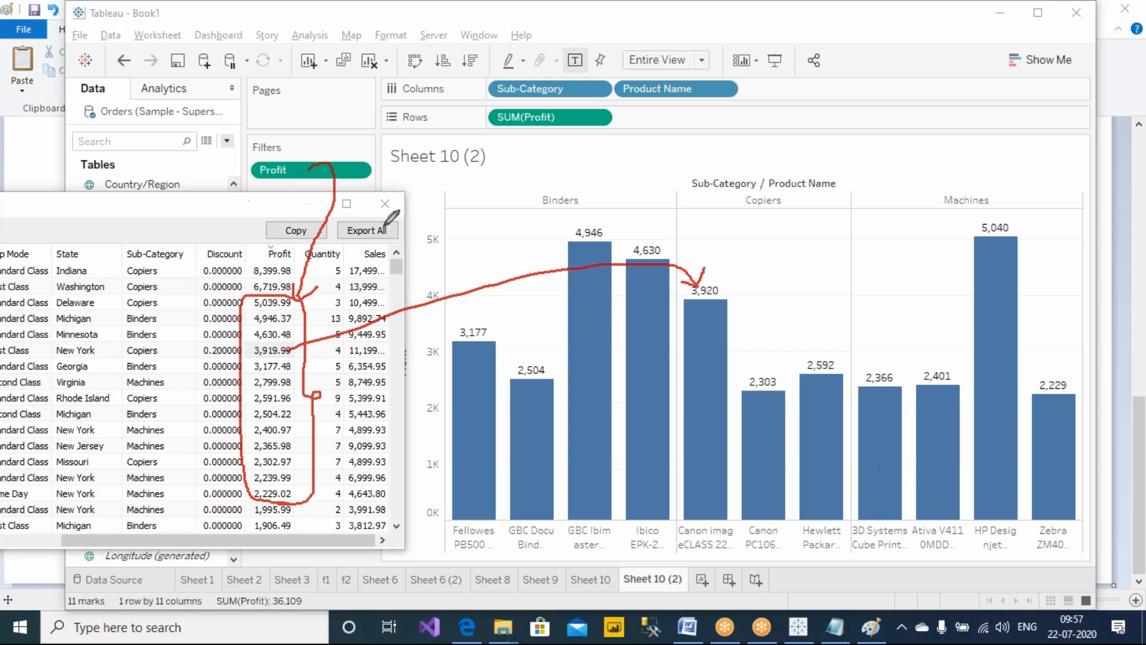
Close the underlying data window and switch to the Sheet 10 worksheet with its SUM(Profit) filter
left_click(385, 205)
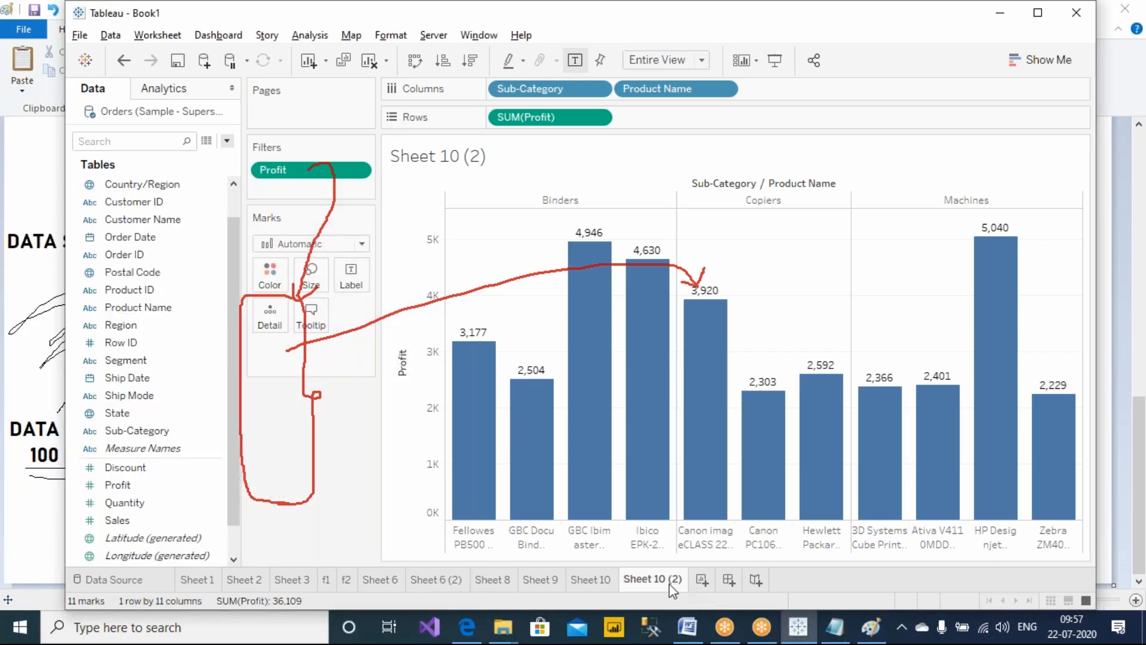
left_click(590, 579)
left_click(662, 60)
left_click(668, 122)
Circle the Sub-Category and Product Name pills on Sheet 10's Columns shelf with the pen, then clear the drawings
left_click(724, 12)
left_click(726, 46)
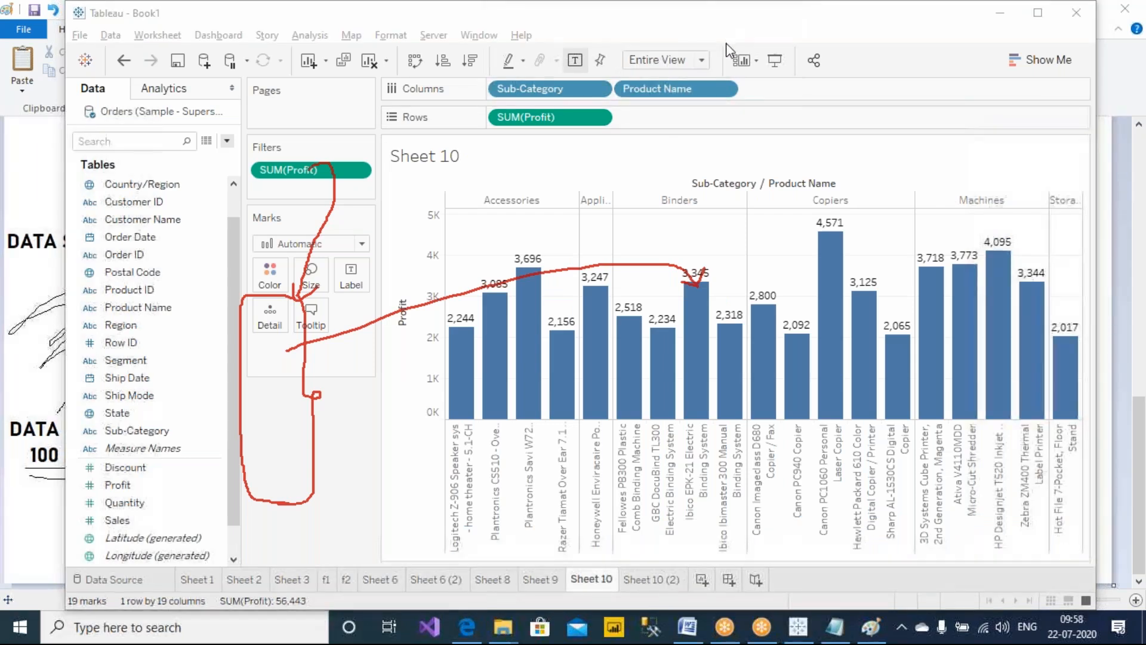
mouse_move(599, 62)
left_mouse_down()
mouse_move(481, 75)
mouse_move(612, 99)
mouse_move(681, 74)
mouse_move(609, 73)
mouse_move(696, 53)
mouse_move(668, 53)
left_mouse_up()
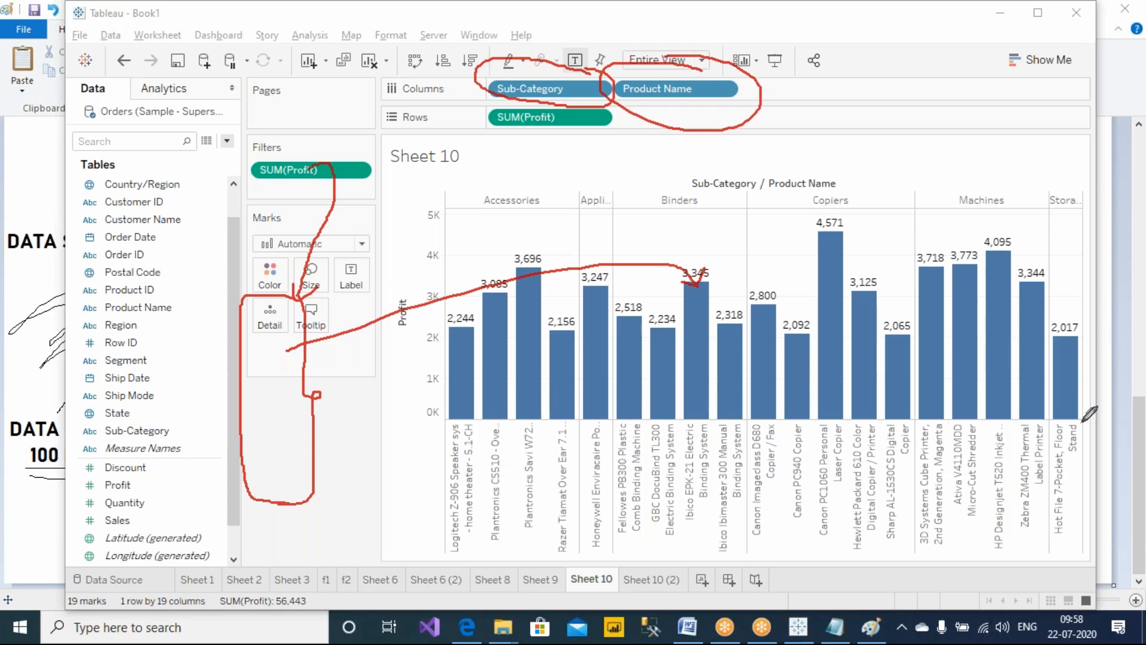
left_click(738, 119)
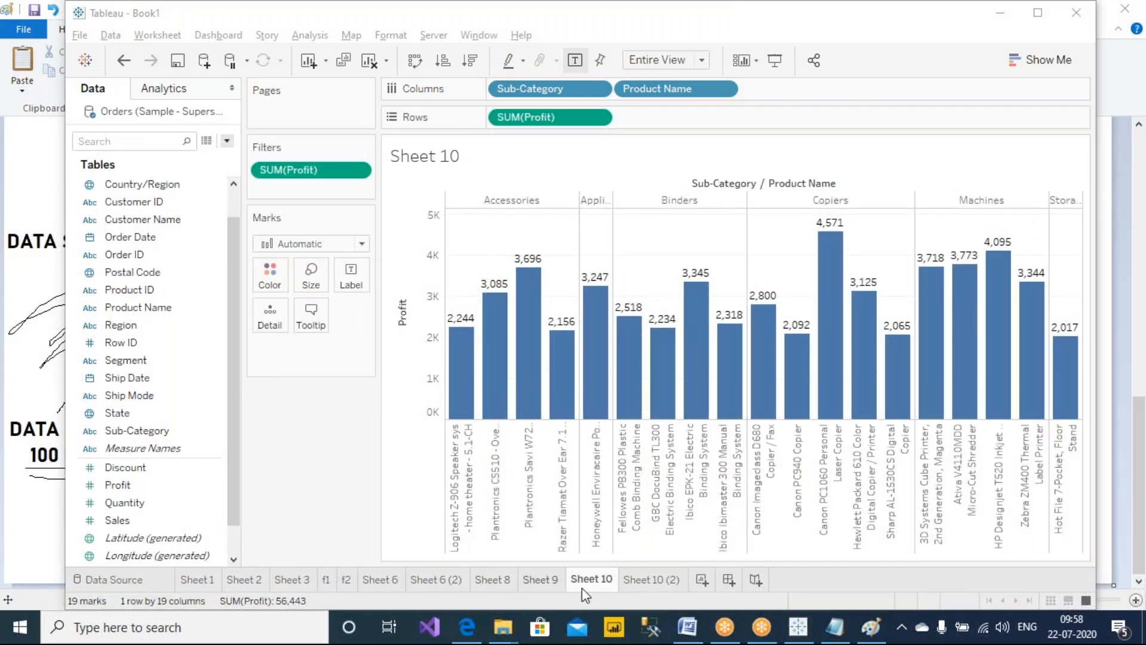
Return to Sheet 10 (2), open its underlying data rows, and sort them by Profit, largest first
left_click(651, 579)
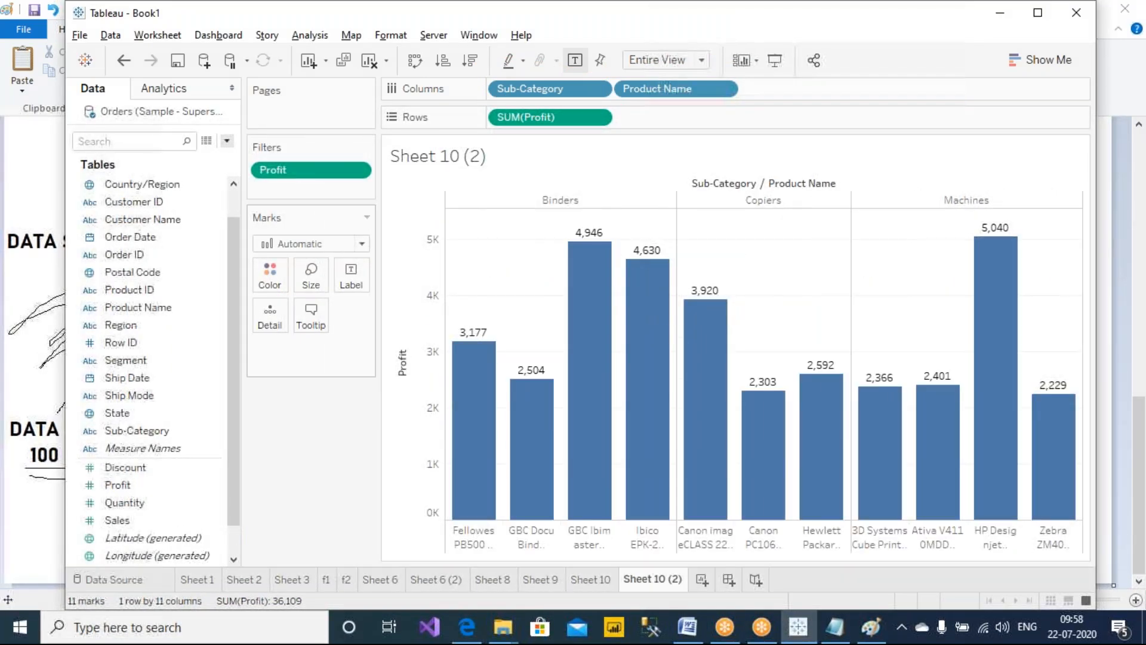
left_click(207, 140)
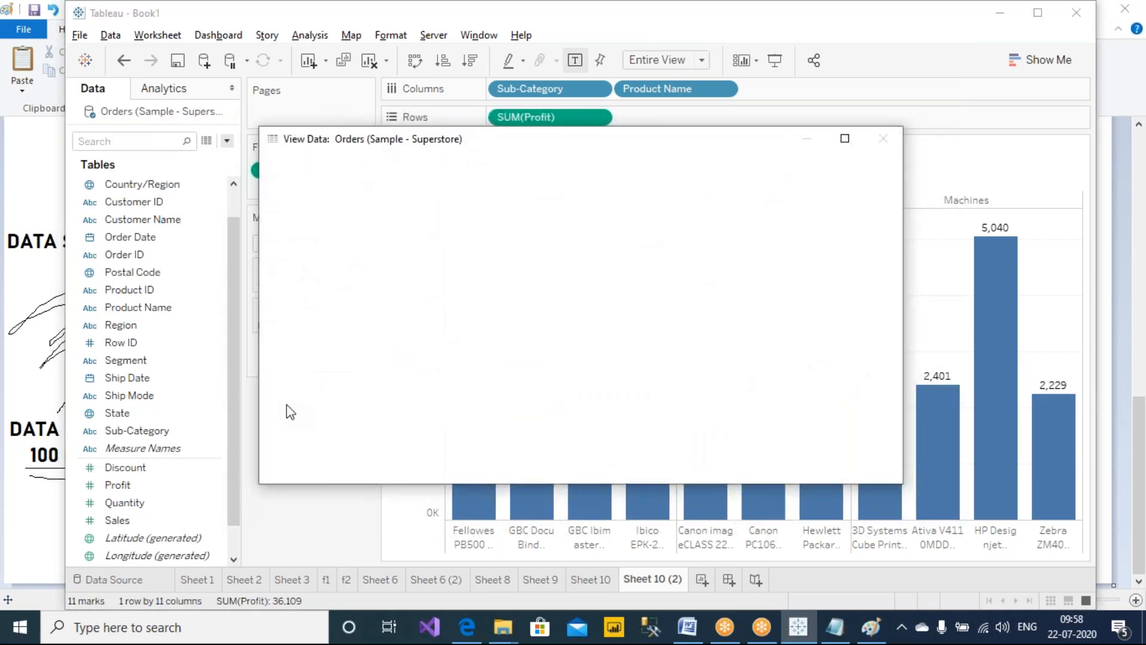
left_click_drag(570, 141, 392, 226)
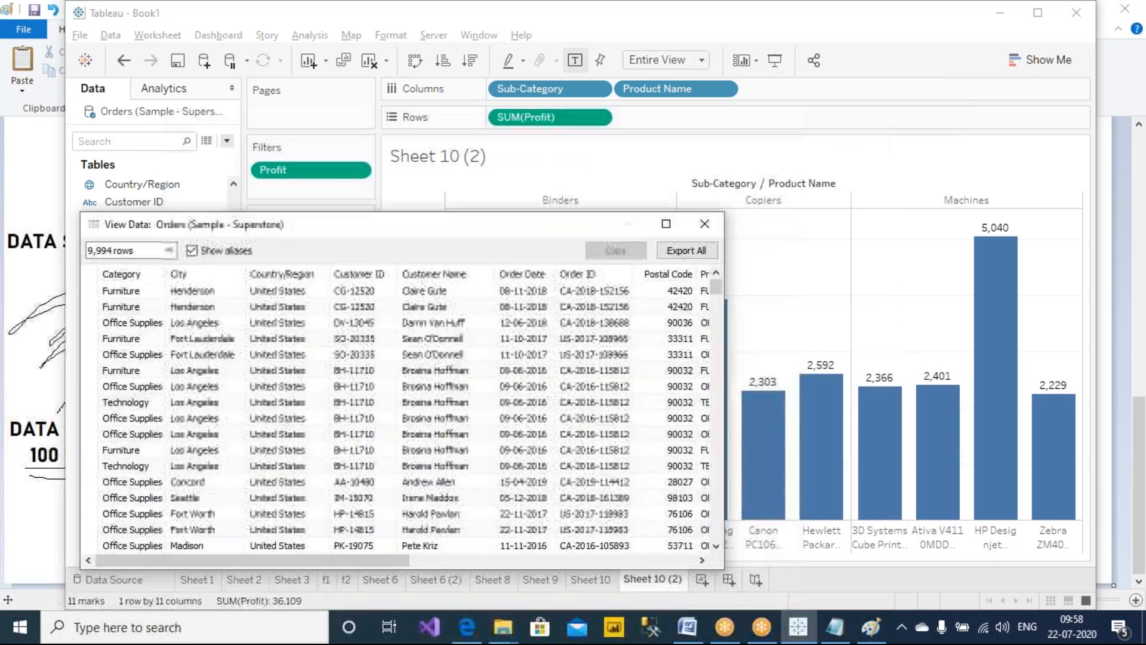
left_click_drag(342, 561, 627, 560)
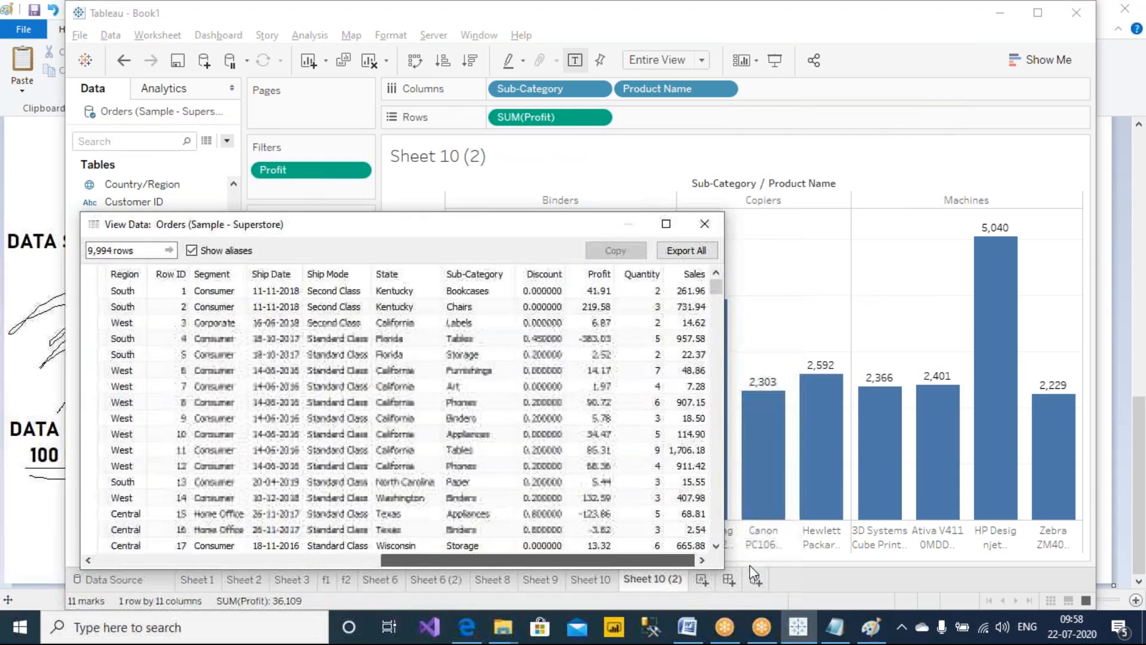
left_click(588, 271)
left_click(590, 268)
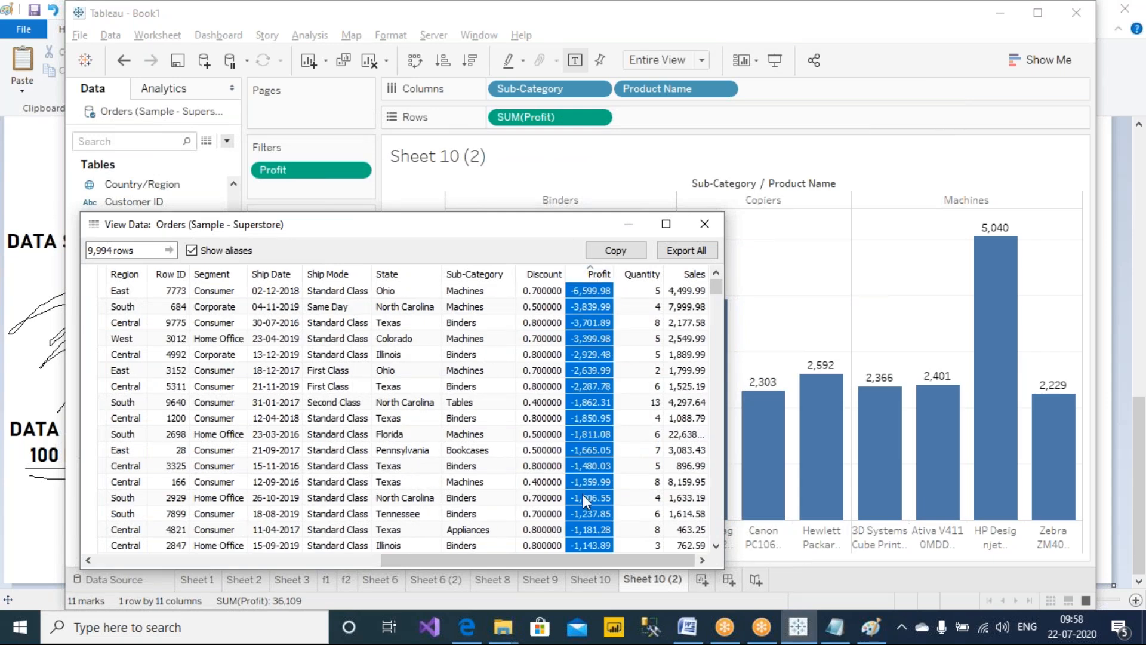
left_click(596, 272)
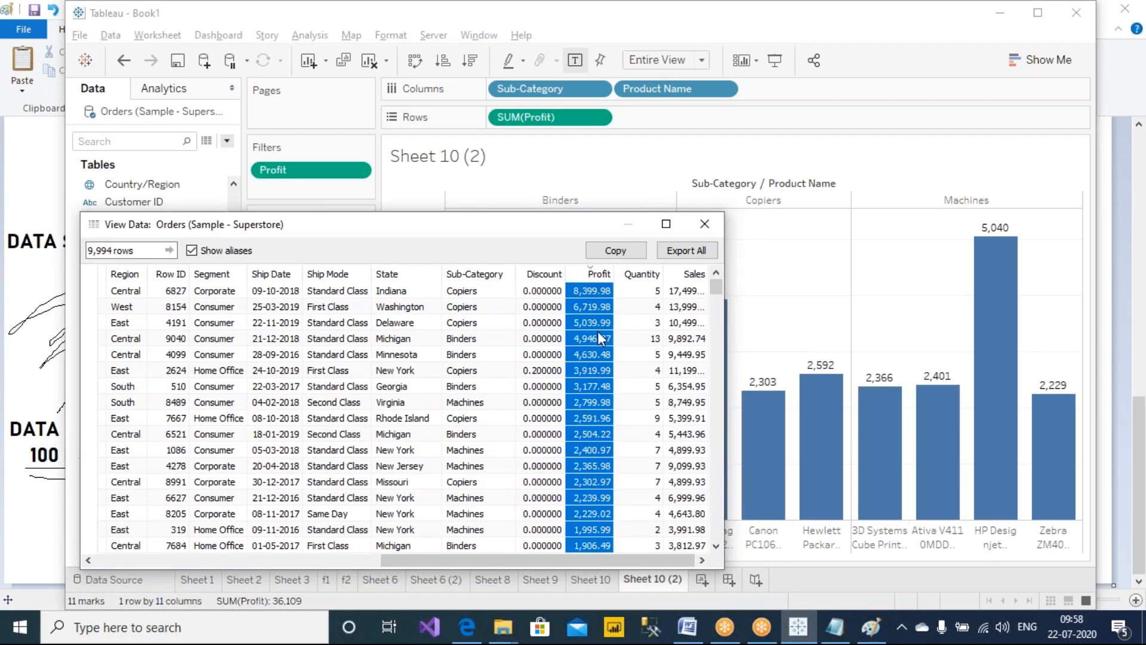
Select the row-level Profit values from 5,039.99 down to 2,229.02 in the underlying data
left_click(595, 338)
left_click(595, 323)
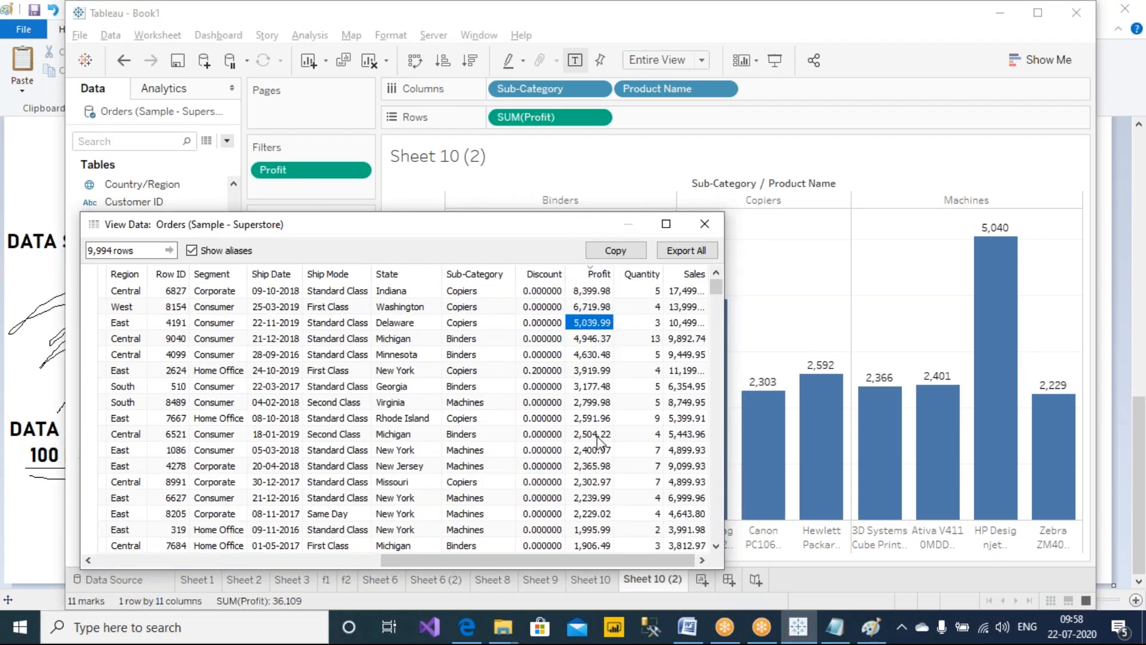
left_click(597, 499, "shift")
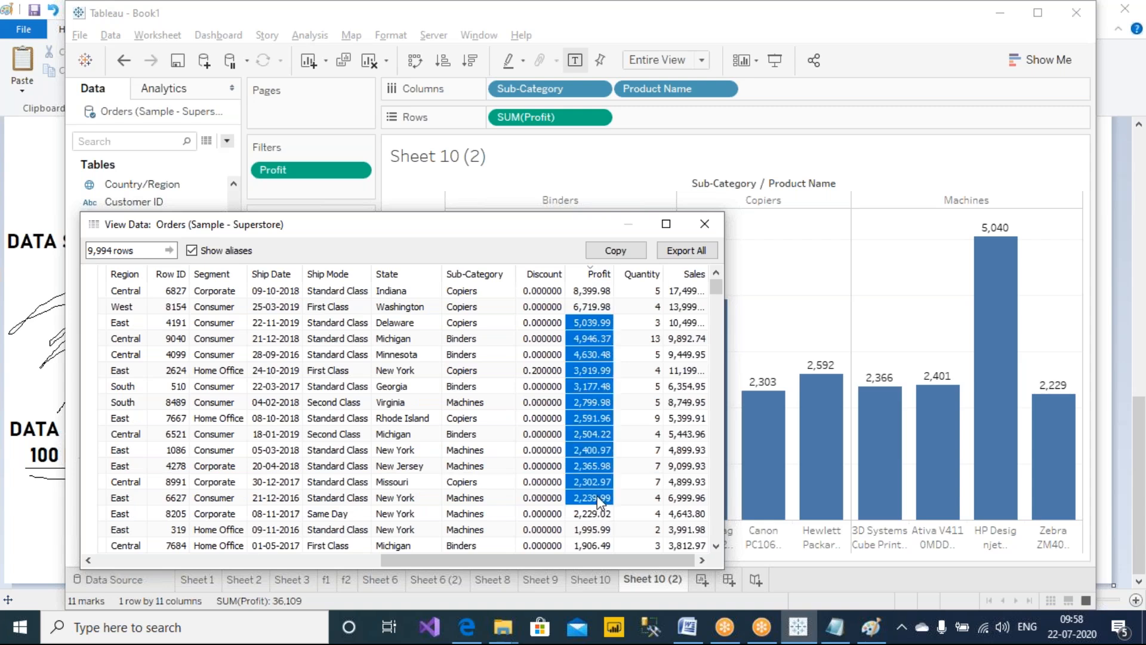
left_click(598, 515, "shift")
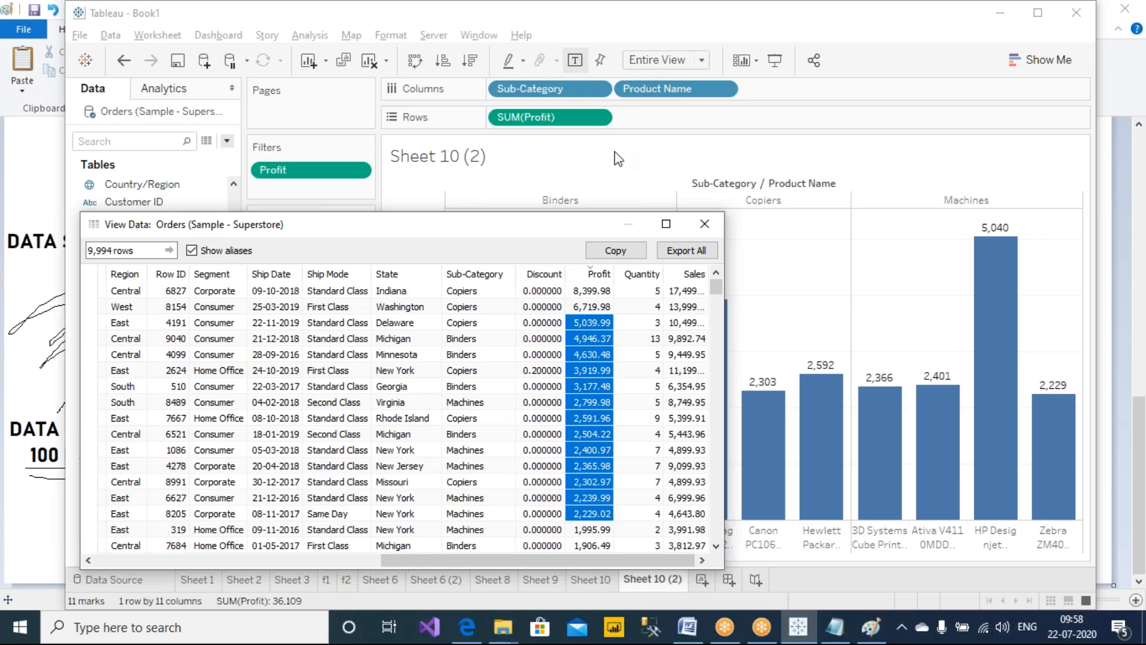
left_click_drag(542, 562, 625, 560)
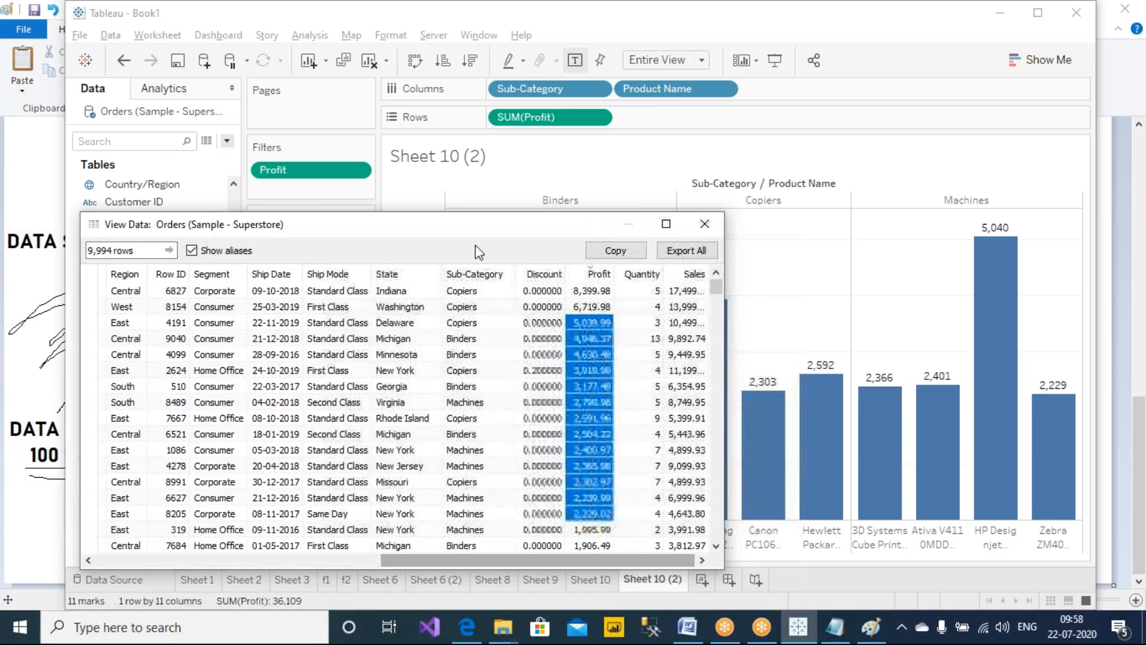
Sort the underlying rows by Sub-Category and scroll through the Accessories rows' Profit values
left_click(485, 271)
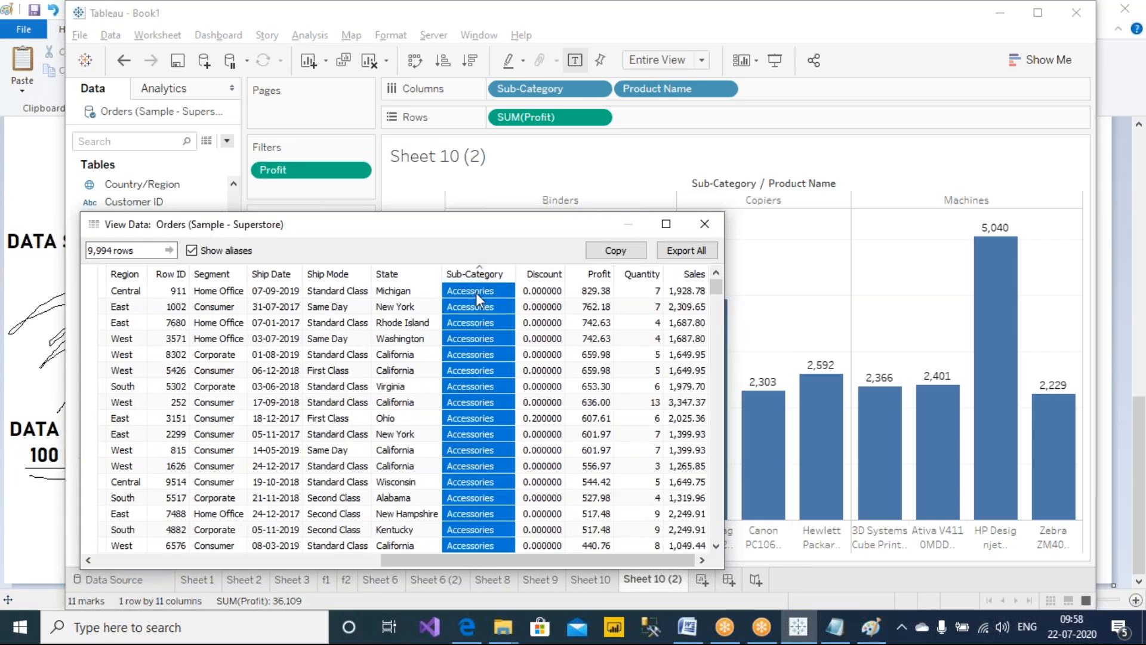
left_click(475, 292)
left_click(595, 290)
scroll(595, 431, "down", 2)
scroll(592, 426, "down", 15)
scroll(593, 426, "down", 8)
left_click(596, 493, "shift")
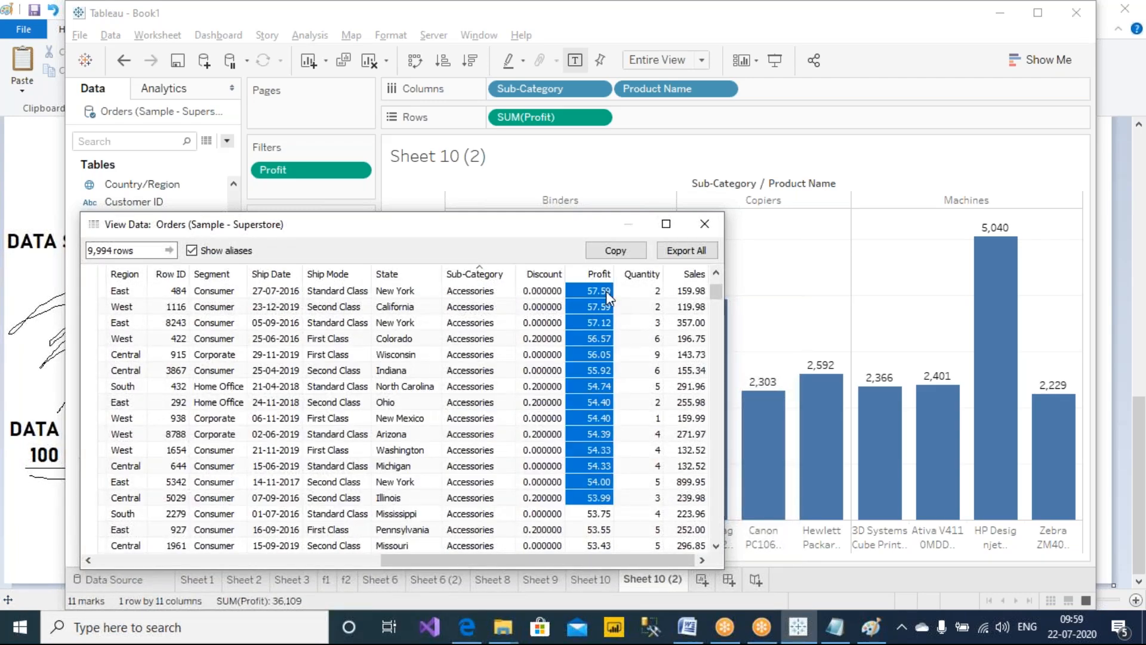
scroll(603, 513, "up", 5)
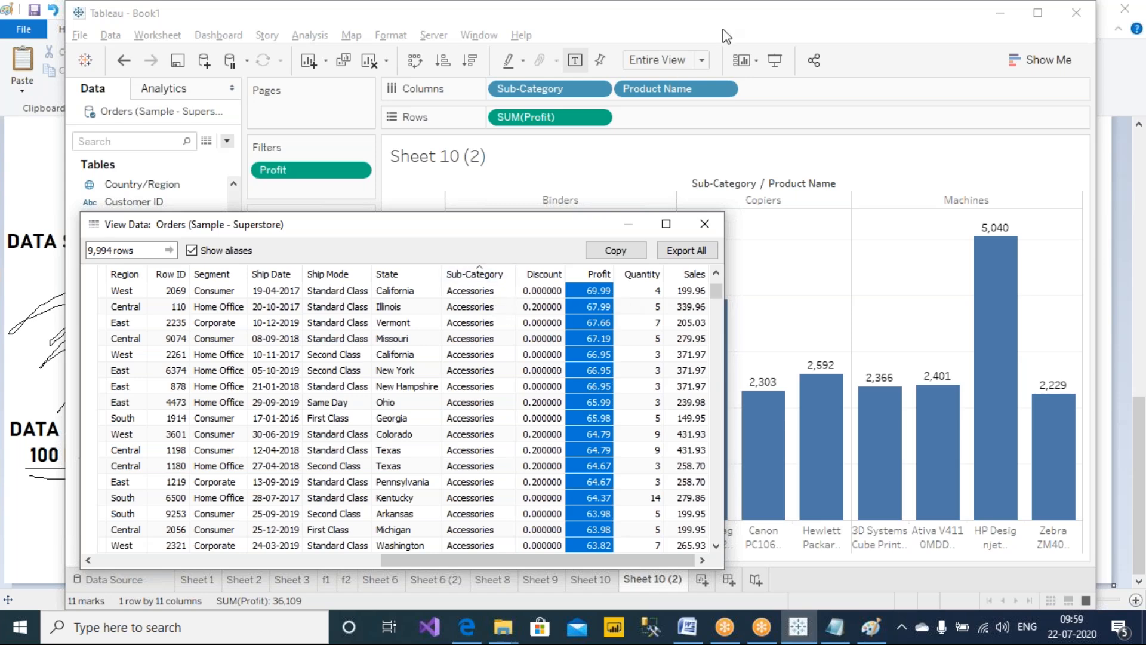
Annotate the Accessories rows and their Profit values, writing ">2 <5" and "SUM(P)", then clear the drawings
left_click(732, 12)
mouse_move(629, 281)
left_mouse_down()
mouse_move(621, 425)
mouse_move(634, 472)
mouse_move(618, 563)
left_mouse_up()
mouse_move(480, 276)
left_mouse_down()
mouse_move(509, 301)
mouse_move(470, 272)
mouse_move(509, 186)
mouse_move(654, 185)
left_mouse_up()
left_click_drag(697, 152, 686, 189)
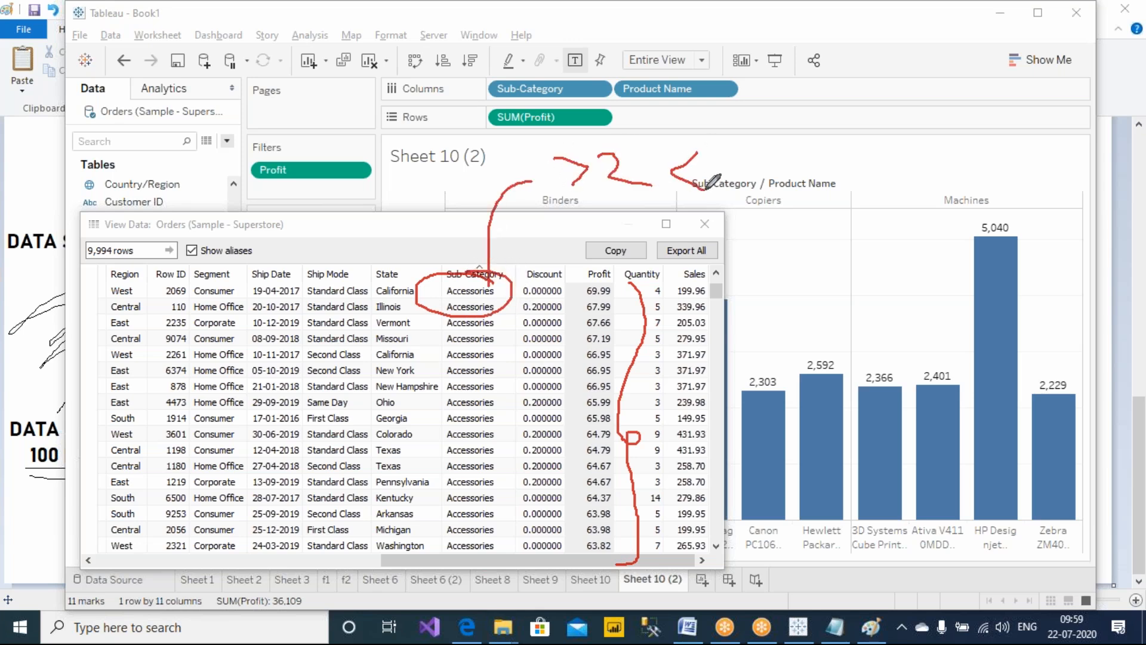
mouse_move(722, 153)
left_mouse_down()
mouse_move(752, 190)
mouse_move(764, 139)
left_mouse_up()
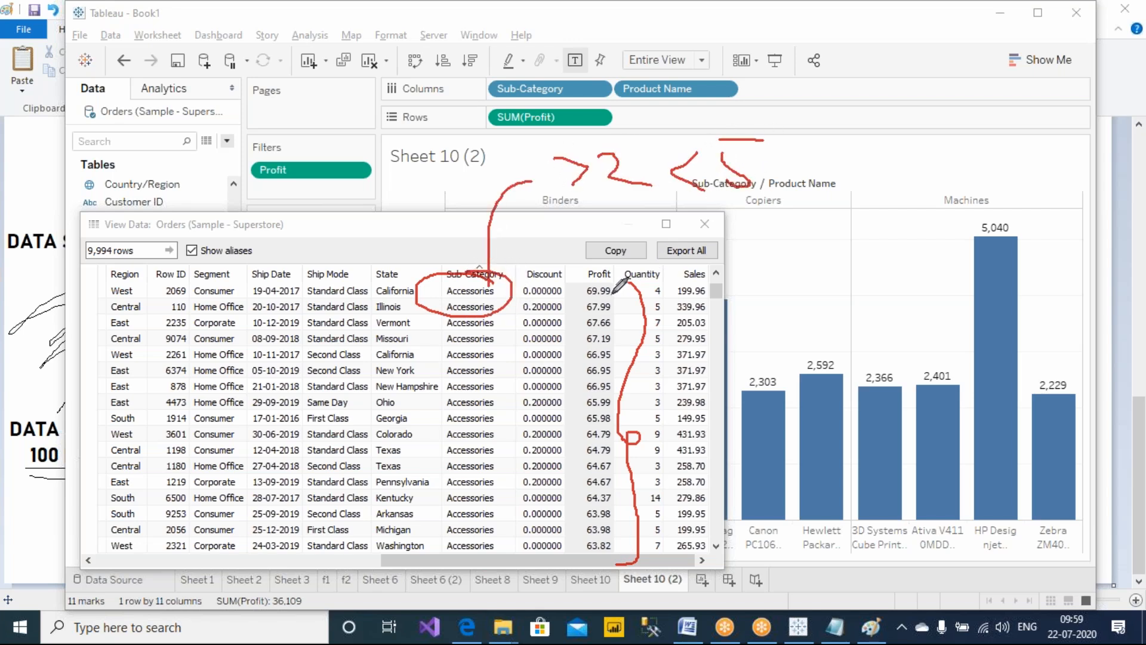
mouse_move(280, 105)
left_mouse_down()
mouse_move(267, 130)
mouse_move(344, 127)
mouse_move(357, 113)
left_mouse_up()
left_click_drag(387, 97, 391, 137)
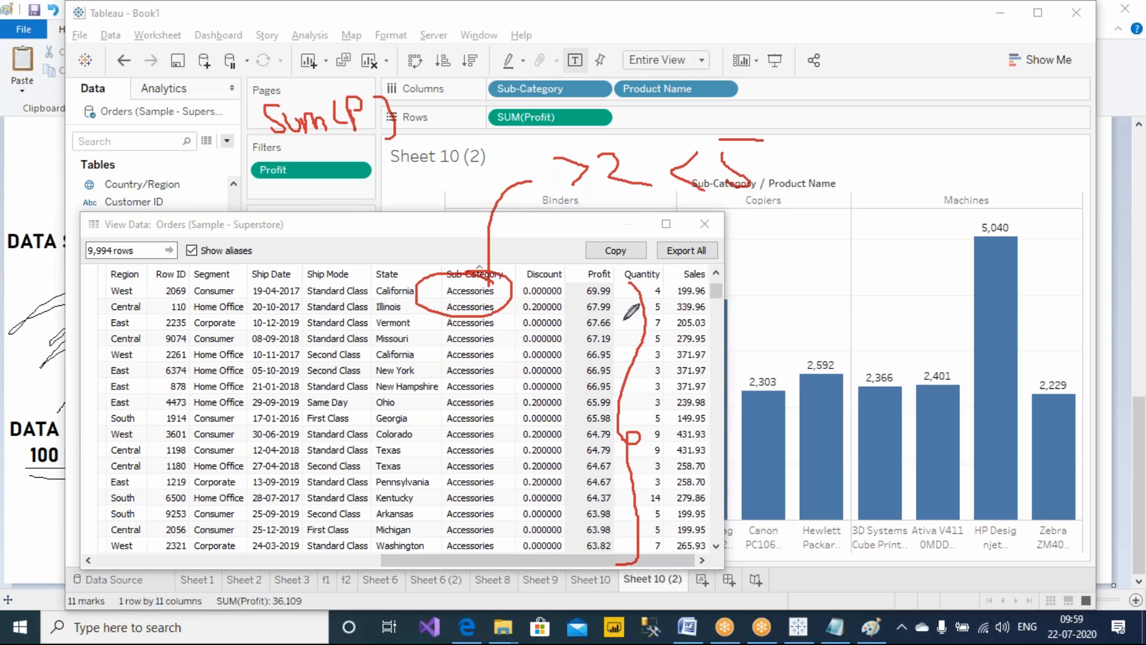
mouse_move(611, 272)
left_mouse_down()
mouse_move(591, 393)
mouse_move(614, 269)
left_mouse_up()
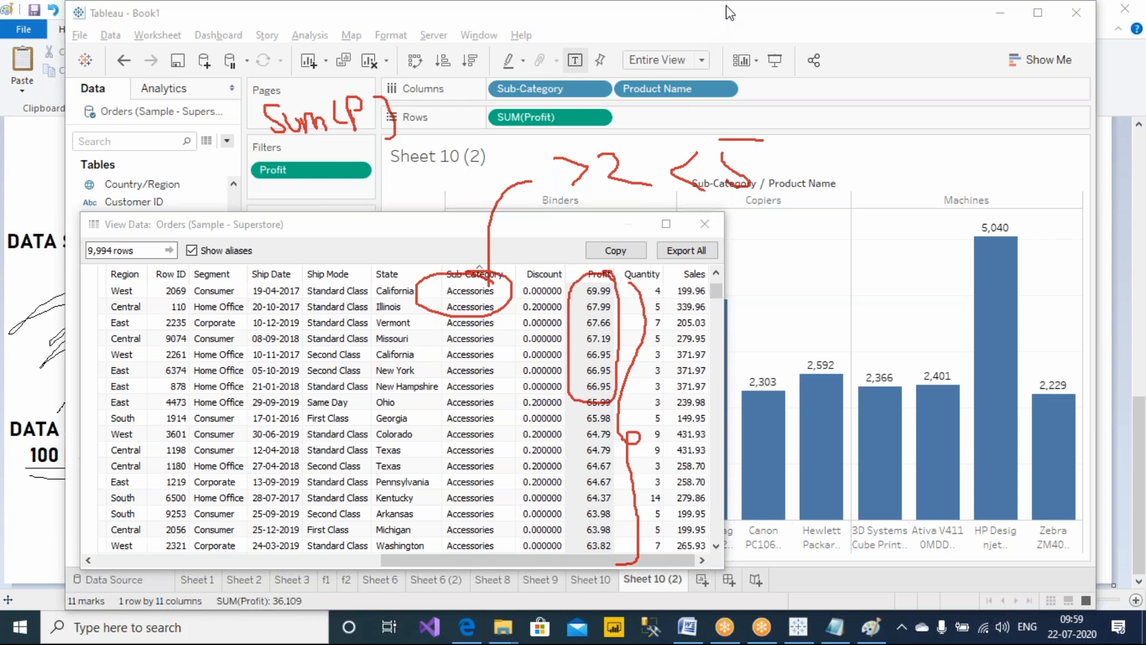
key("Escape")
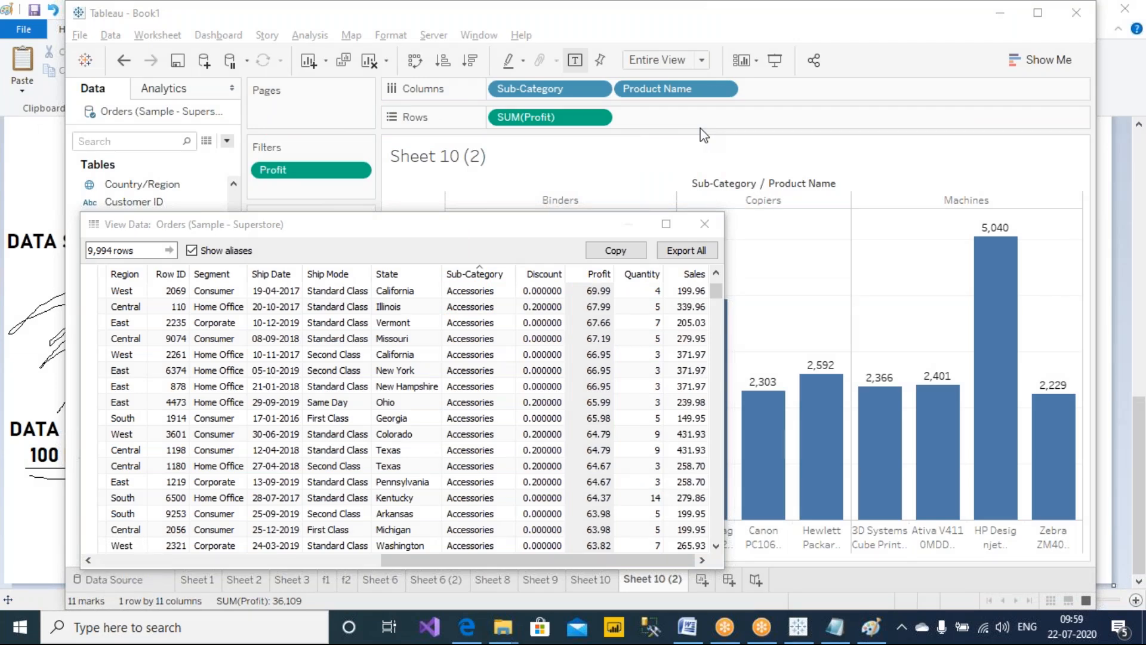
Circle the Profit filter and the Columns and Rows shelves with the pen to explain the filter order
left_click_drag(717, 291, 719, 276)
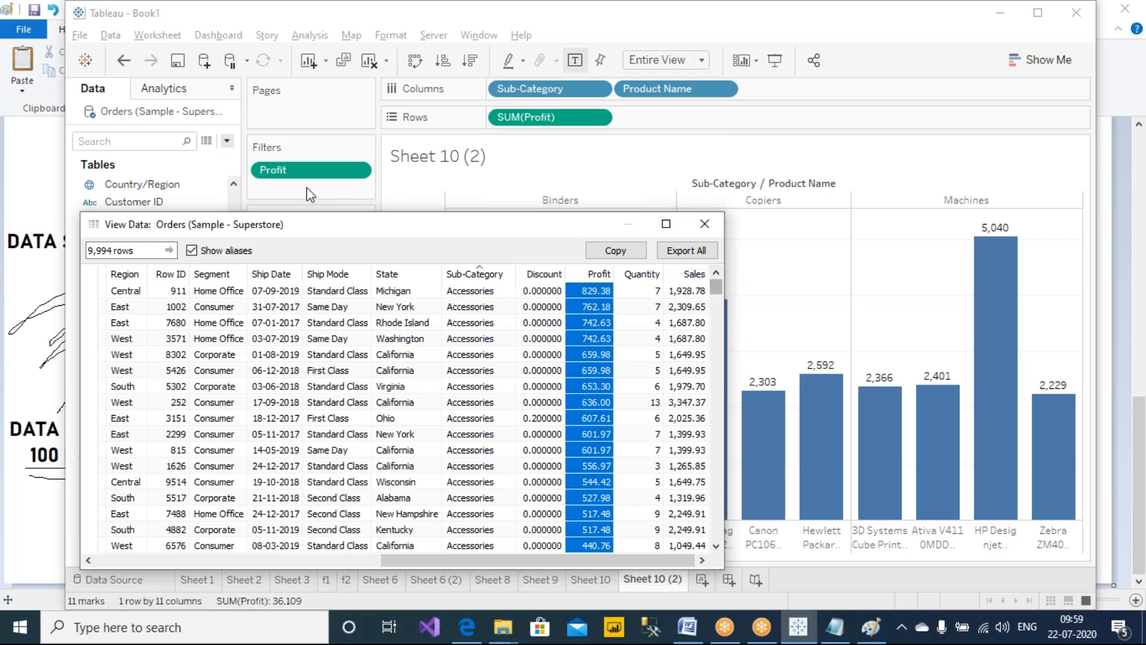
left_click(724, 8)
left_click(728, 46)
mouse_move(537, 65)
left_mouse_down()
mouse_move(492, 60)
mouse_move(628, 159)
mouse_move(707, 60)
mouse_move(498, 60)
left_mouse_up()
mouse_move(388, 108)
left_mouse_down()
mouse_move(352, 108)
mouse_move(352, 204)
mouse_move(340, 105)
left_mouse_up()
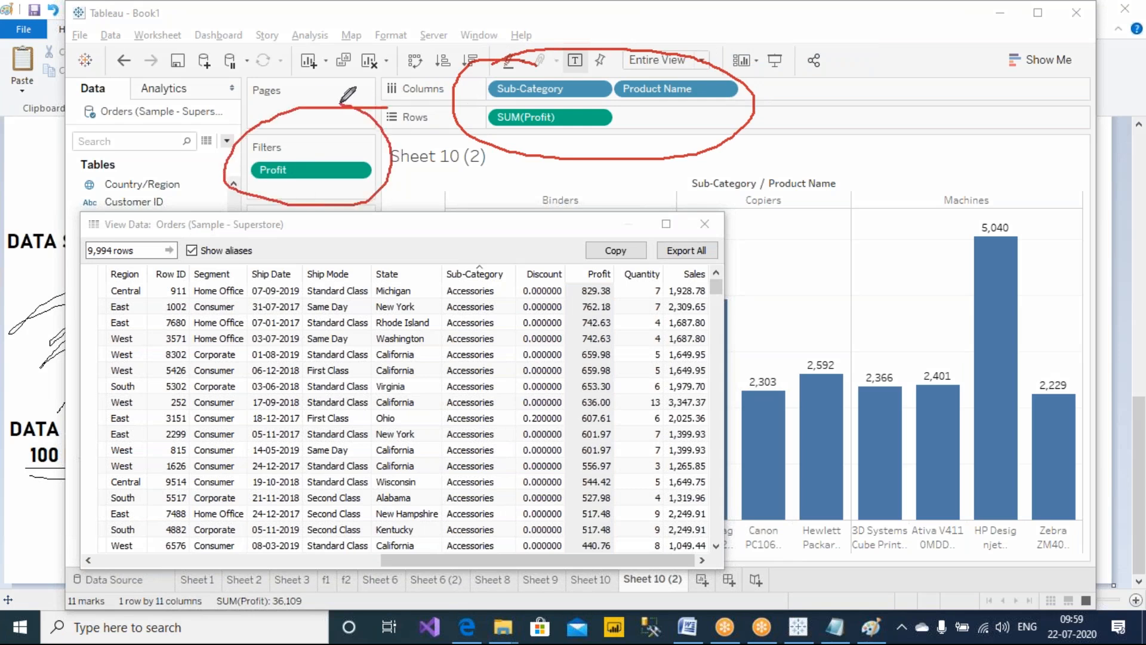
mouse_move(306, 145)
left_mouse_down()
mouse_move(296, 88)
mouse_move(329, 105)
left_mouse_up()
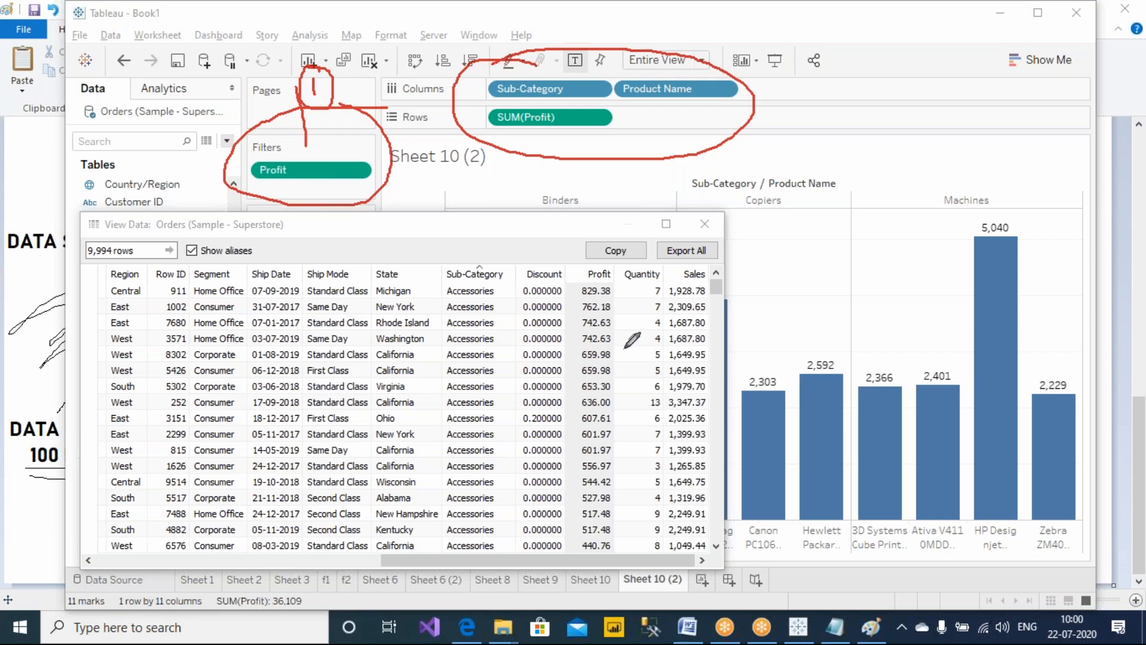
Sort the underlying rows by Profit, largest first, and select the values from 5,039.99 down to 2,229.02
left_click(597, 274)
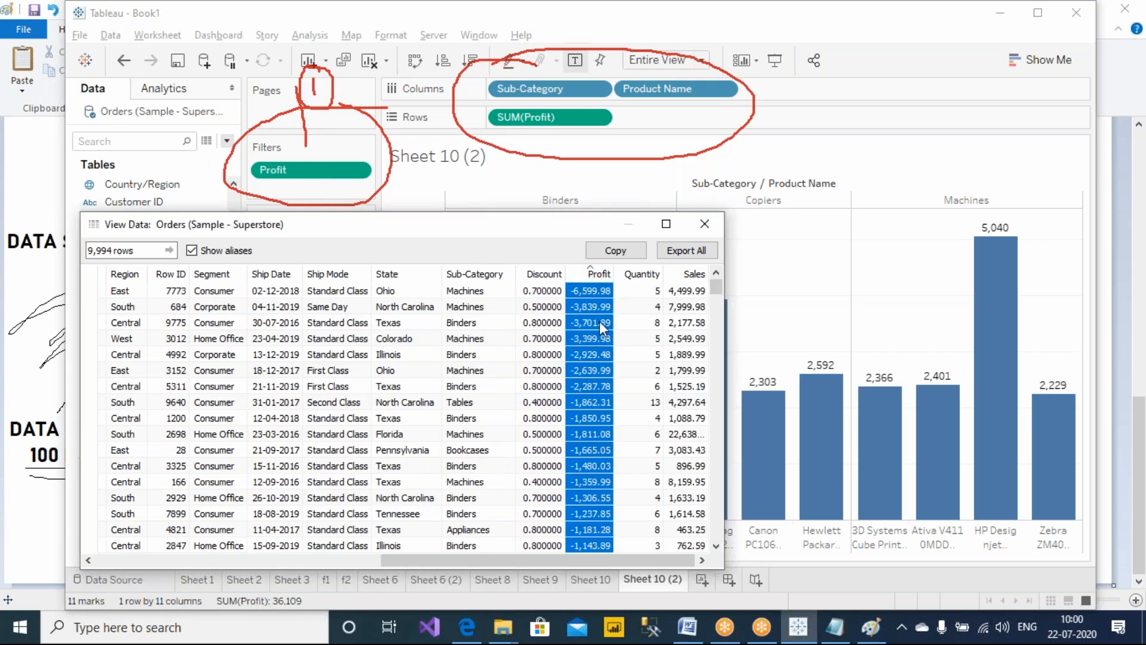
left_click(598, 274)
left_click(594, 292)
left_click(600, 323)
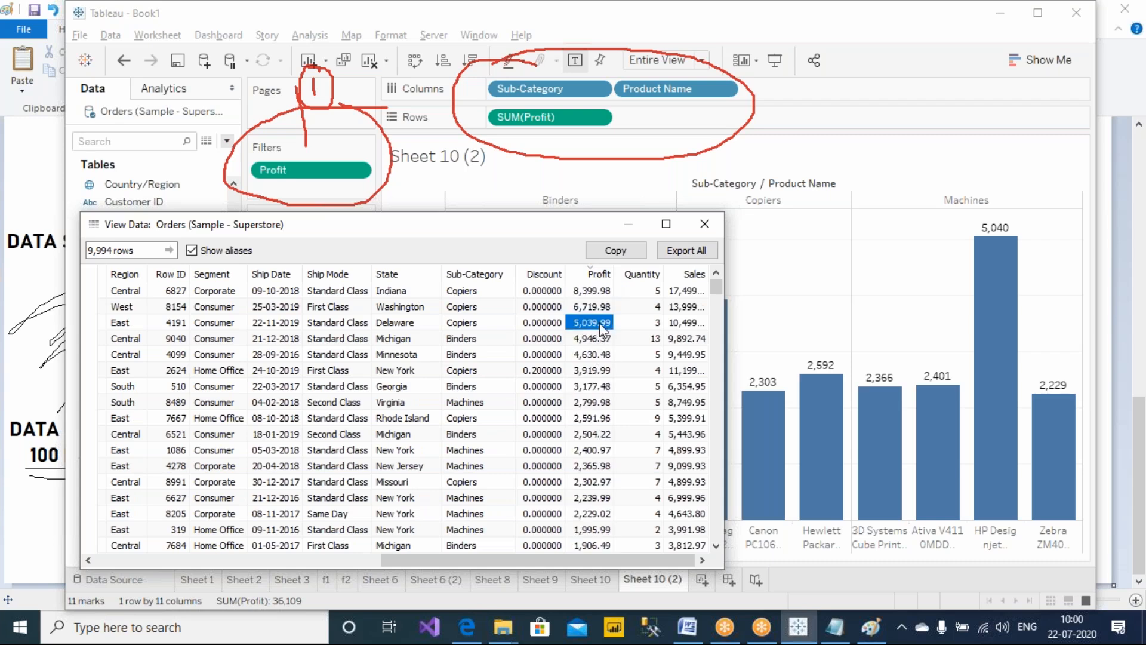
scroll(582, 419, "down", 2)
left_click(588, 415, "shift")
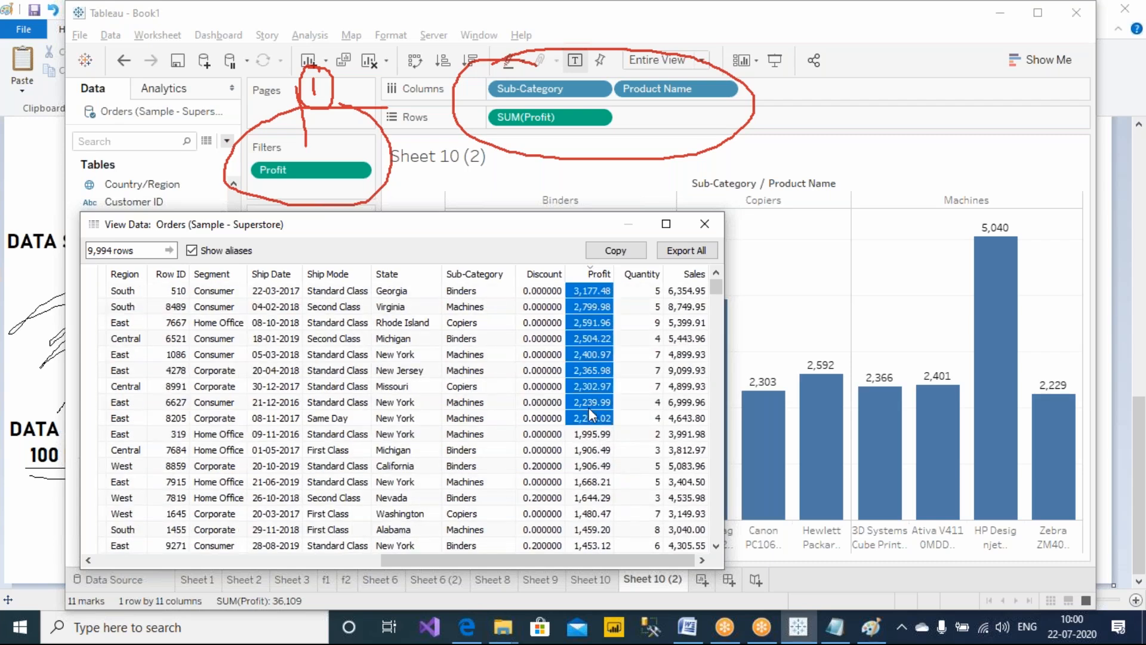
scroll(588, 407, "up", 2)
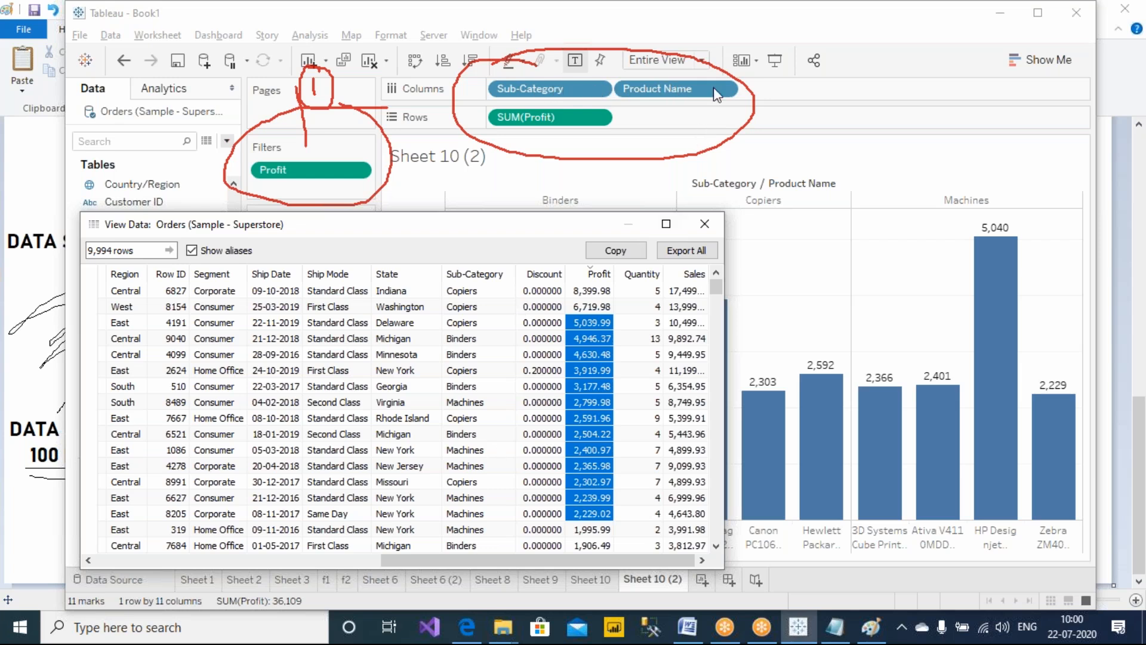
Close the View Data window and inspect the Top tab of the Product Name and Sub-Category filter dialogs
left_click(733, 7)
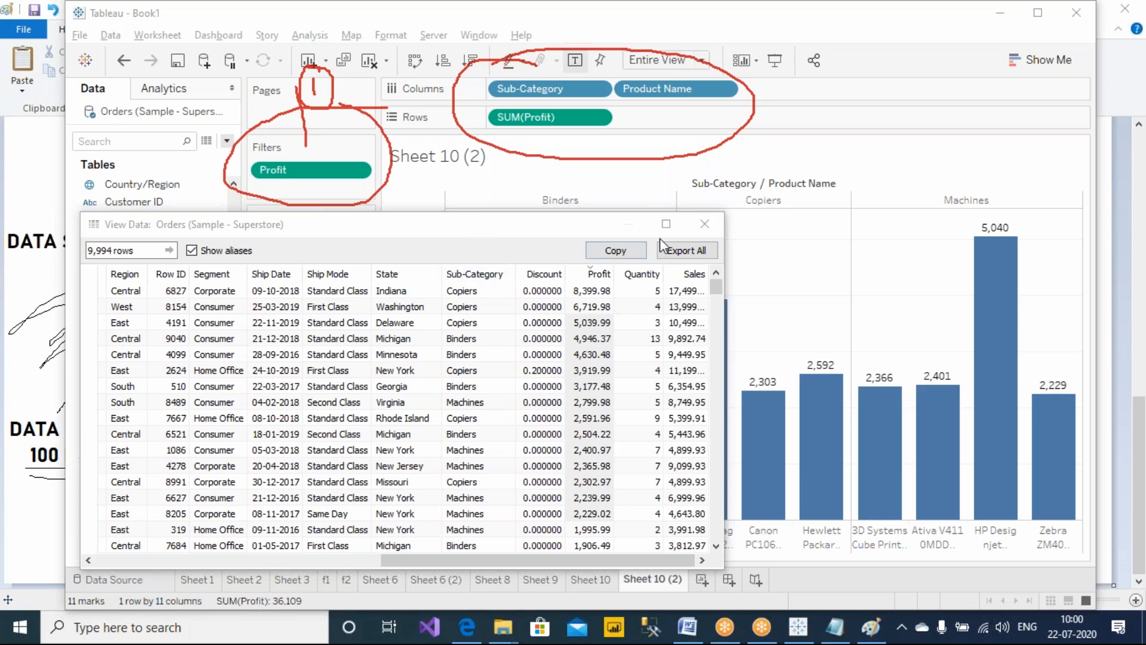
left_click(703, 224)
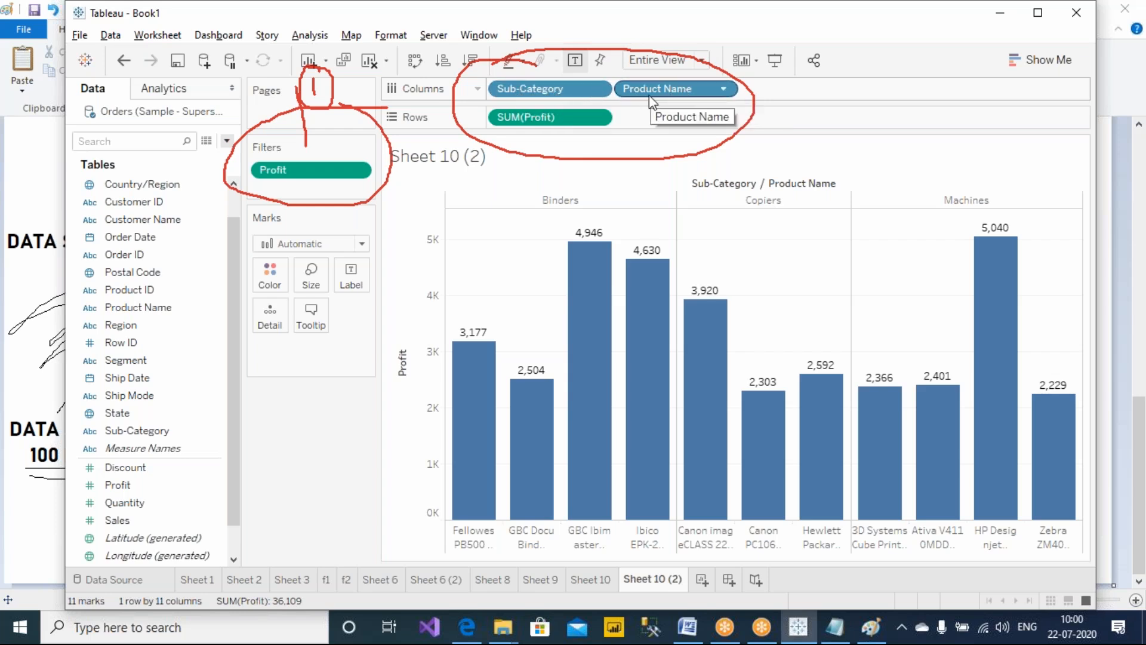
right_click(664, 95)
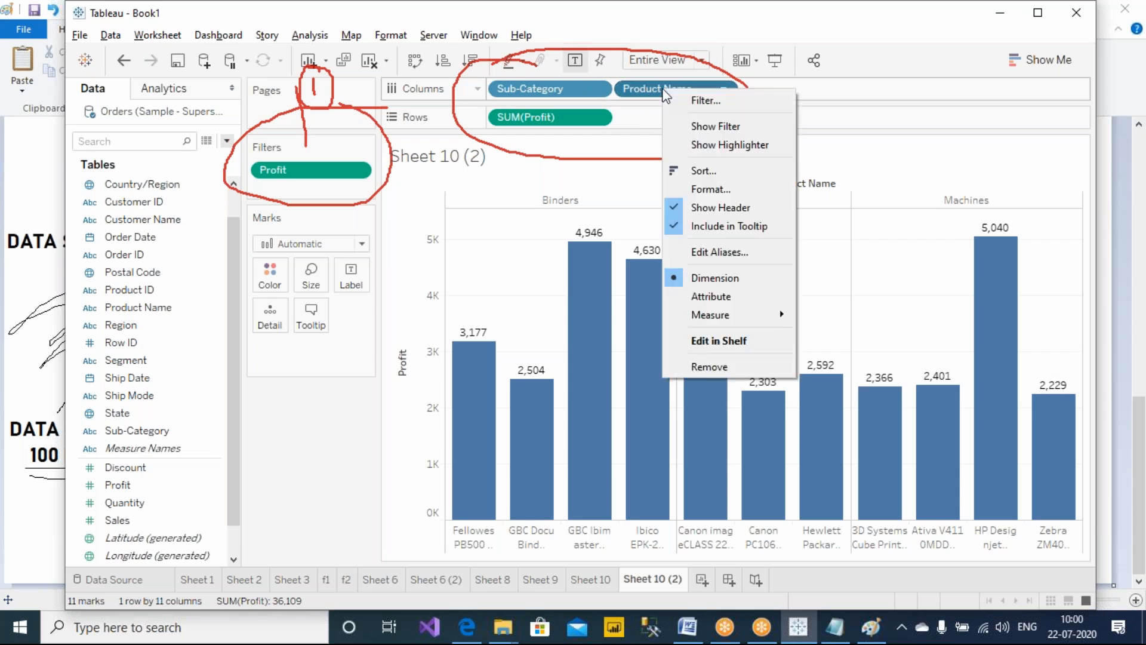
left_click(700, 99)
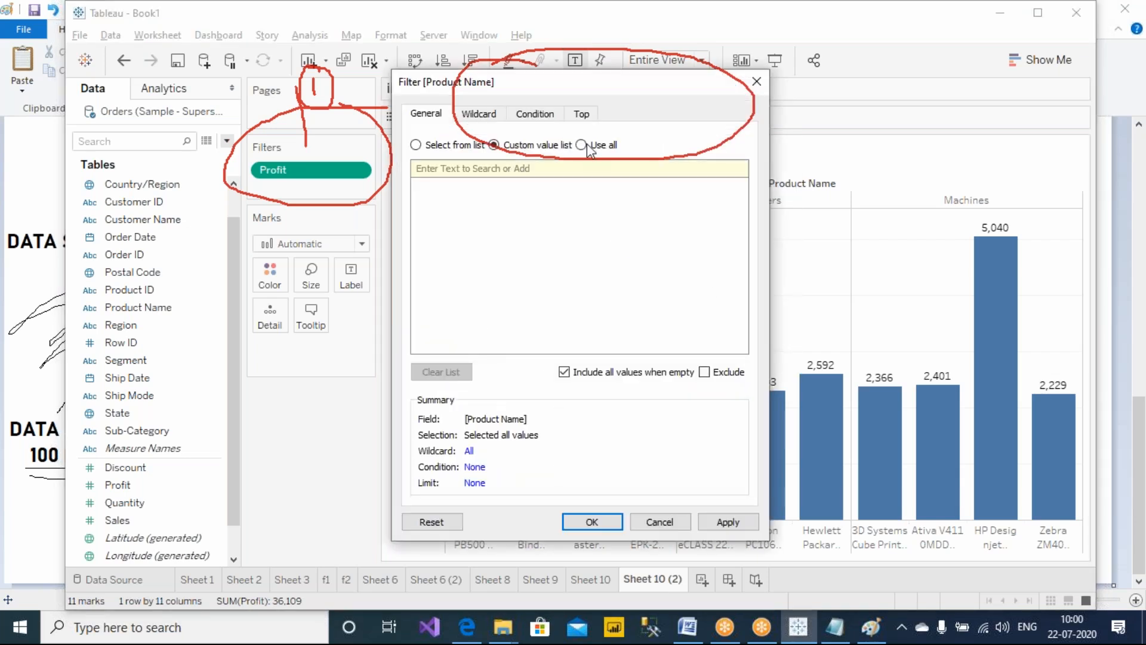
left_click(582, 113)
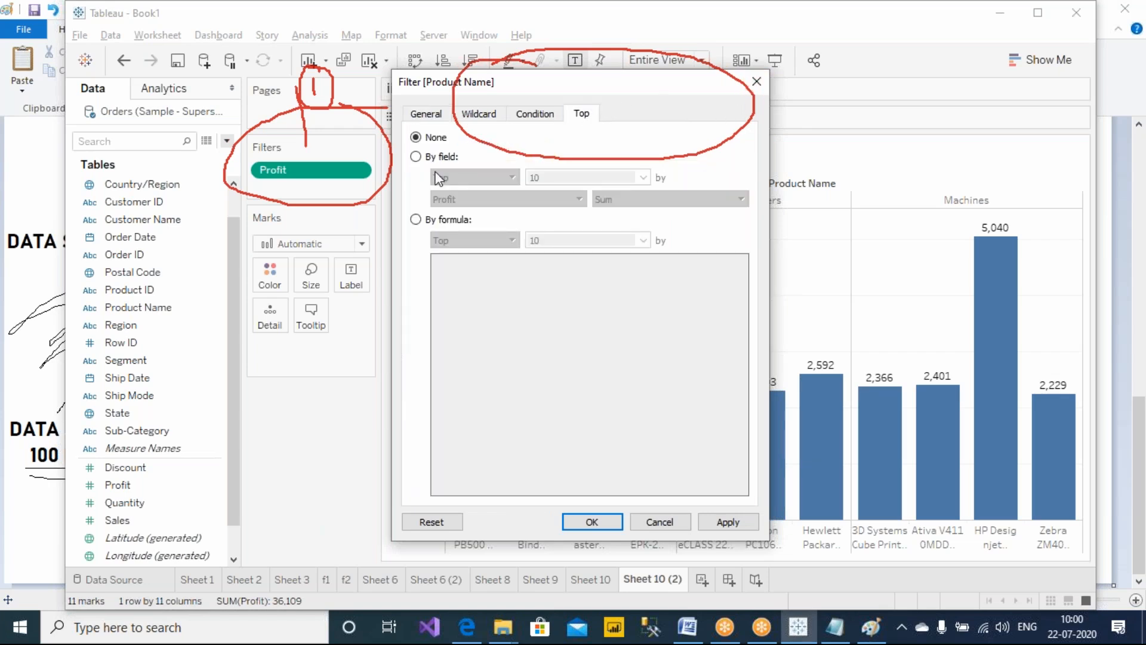
left_click(756, 81)
right_click(540, 89)
left_click(591, 99)
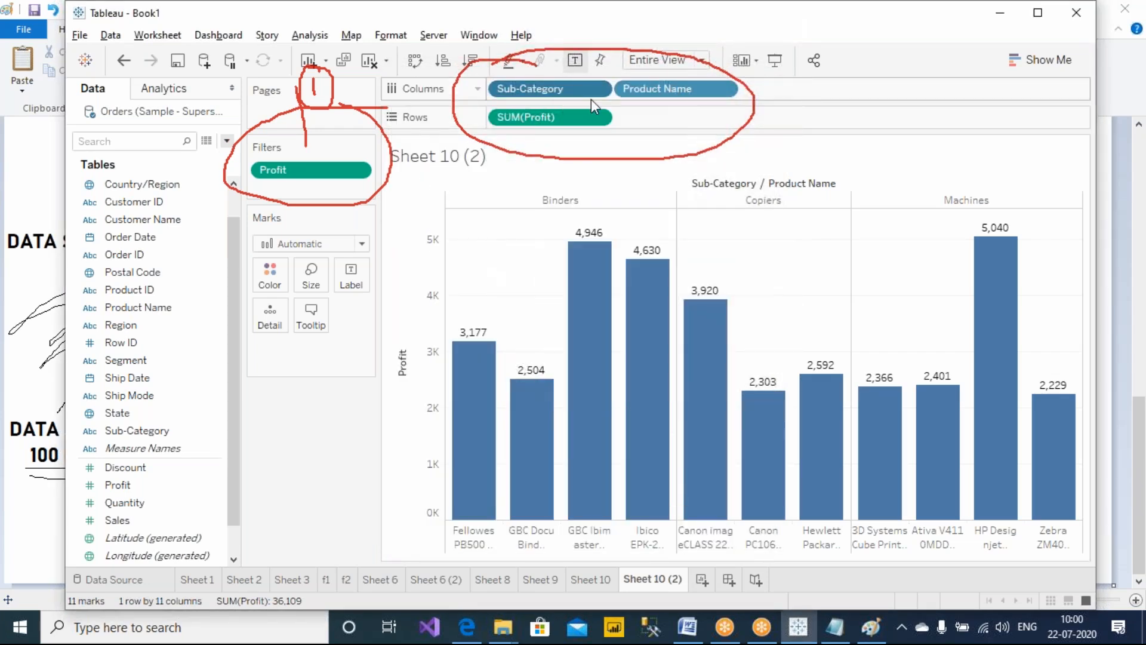
left_click(582, 113)
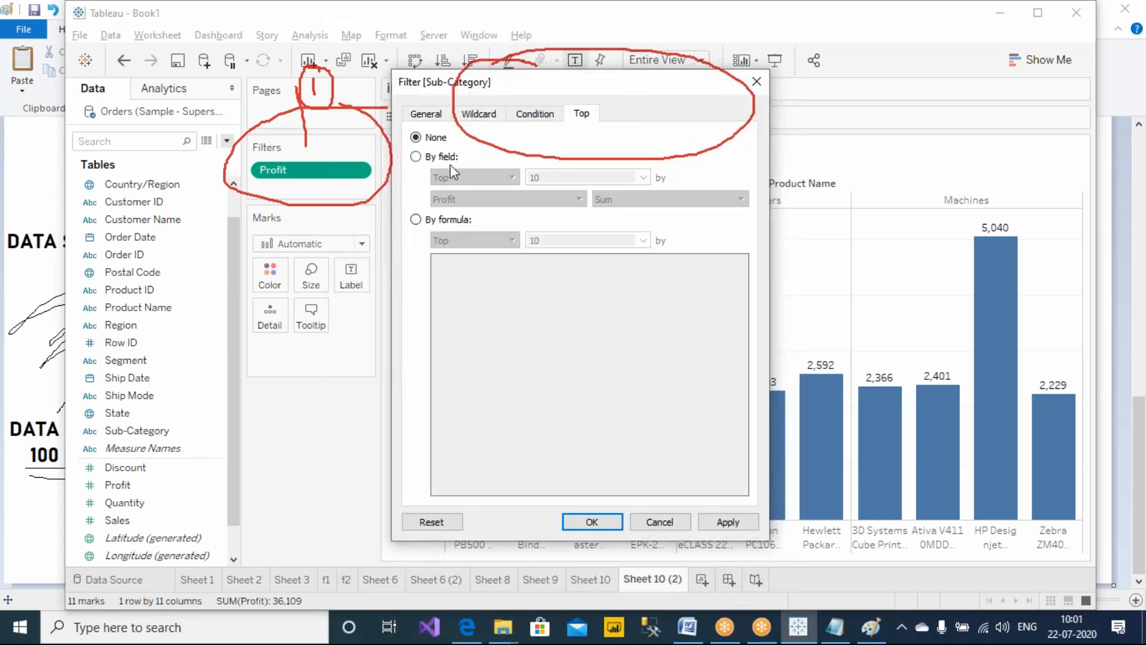
left_click(756, 82)
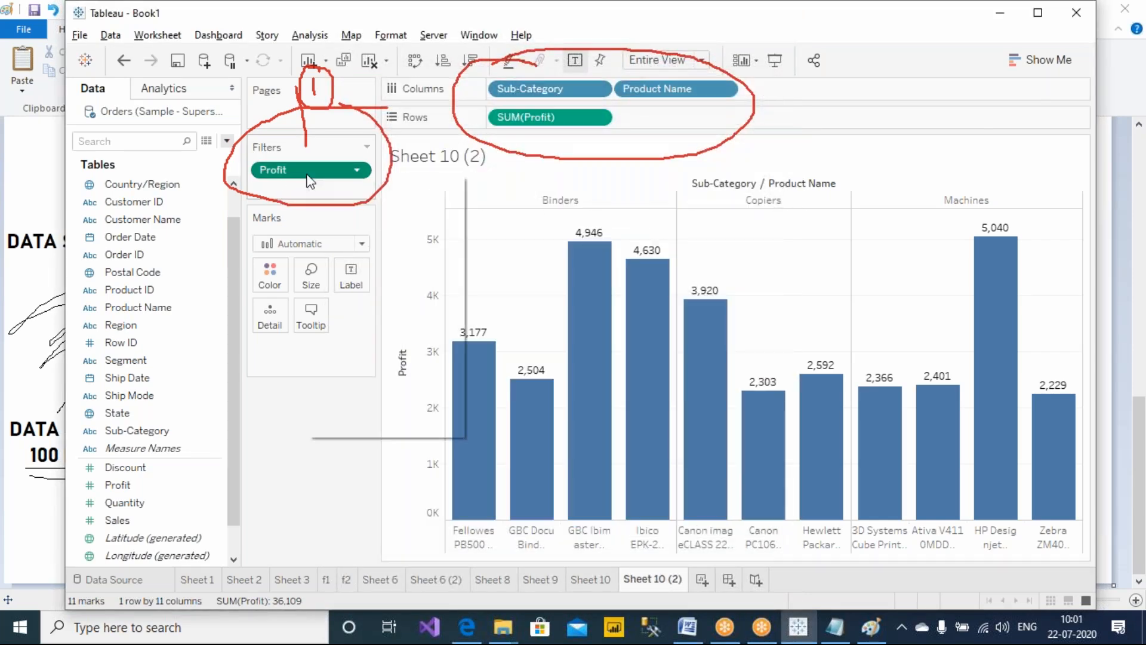
Open the Profit filter's context menu without choosing a command, and clear the pen annotations
right_click(308, 176)
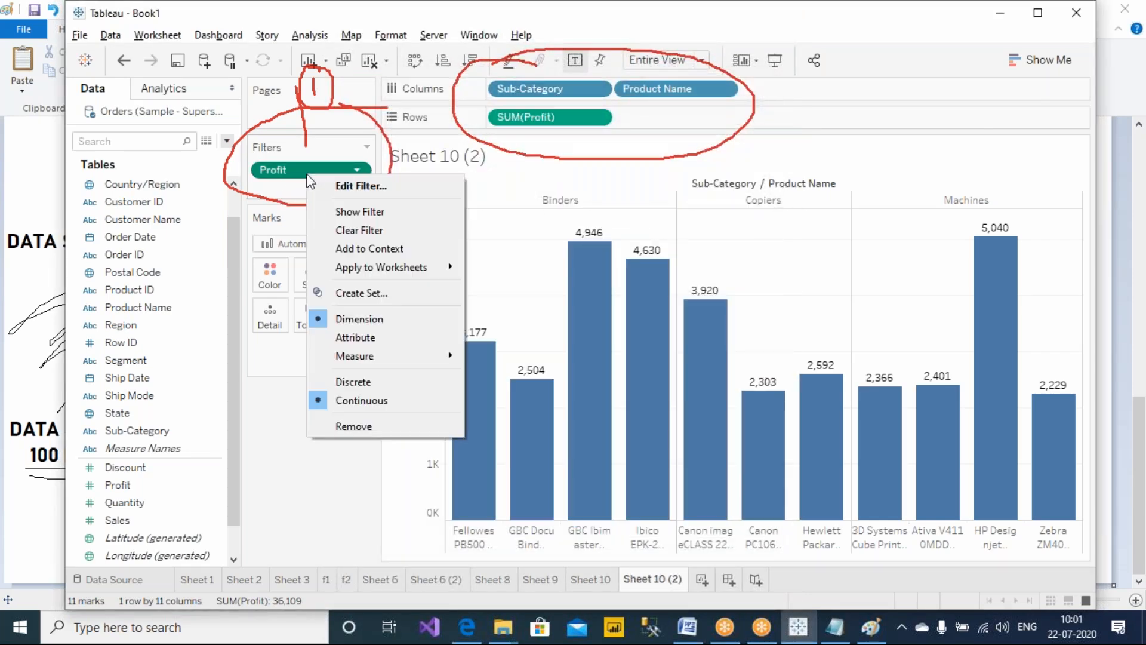
left_click(734, 14)
key("Escape")
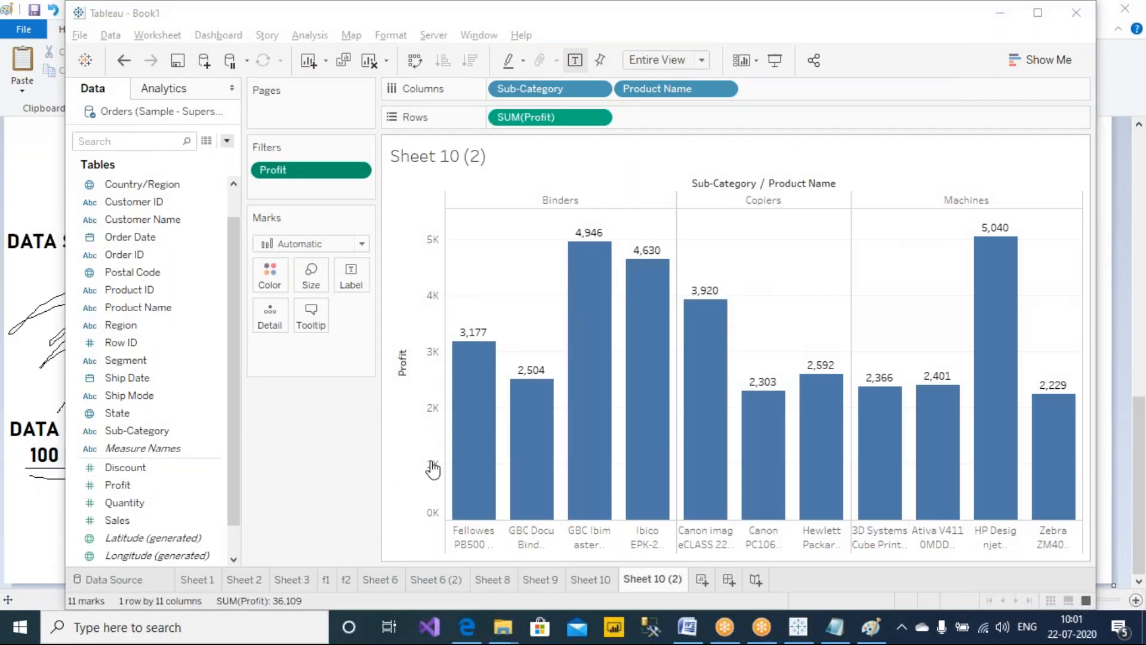
left_click(345, 440)
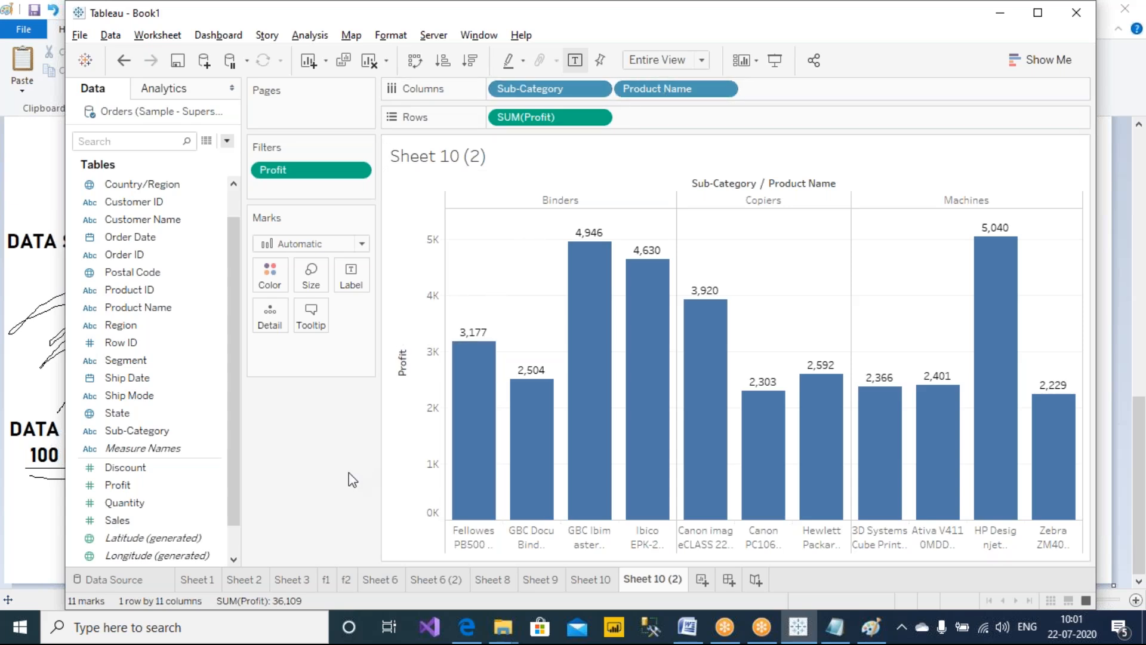
mouse_move(601, 405)
mouse_move(959, 413)
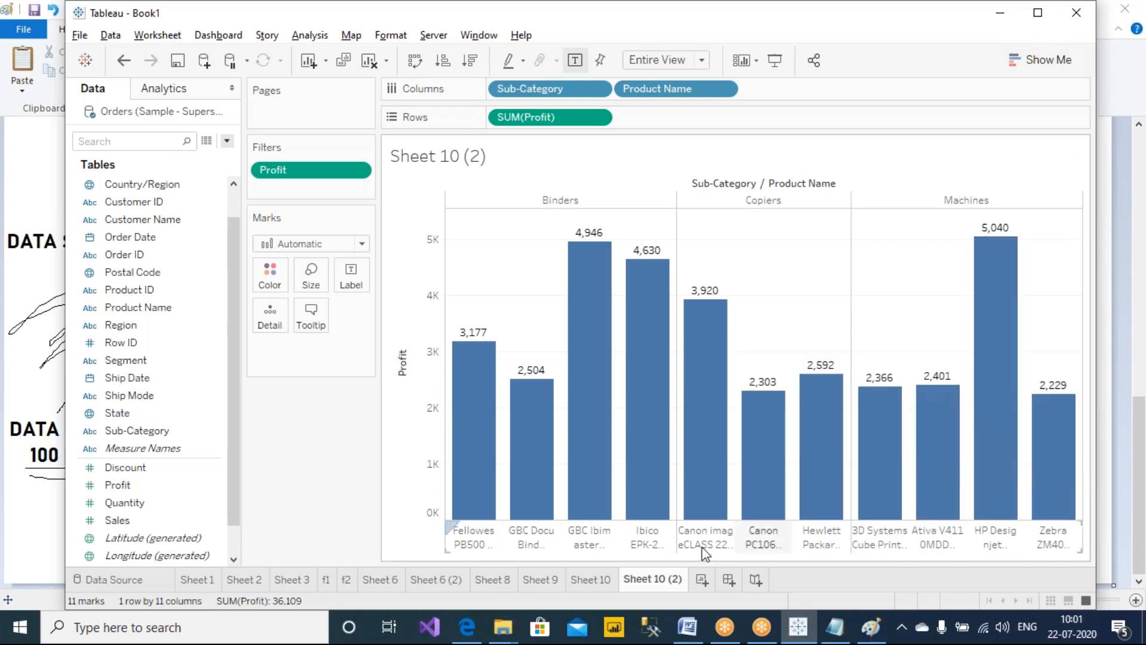
Switch to Sheet 10, circle its SUM(Profit) filter with the pen, and return to Sheet 10 (2)
left_click(592, 580)
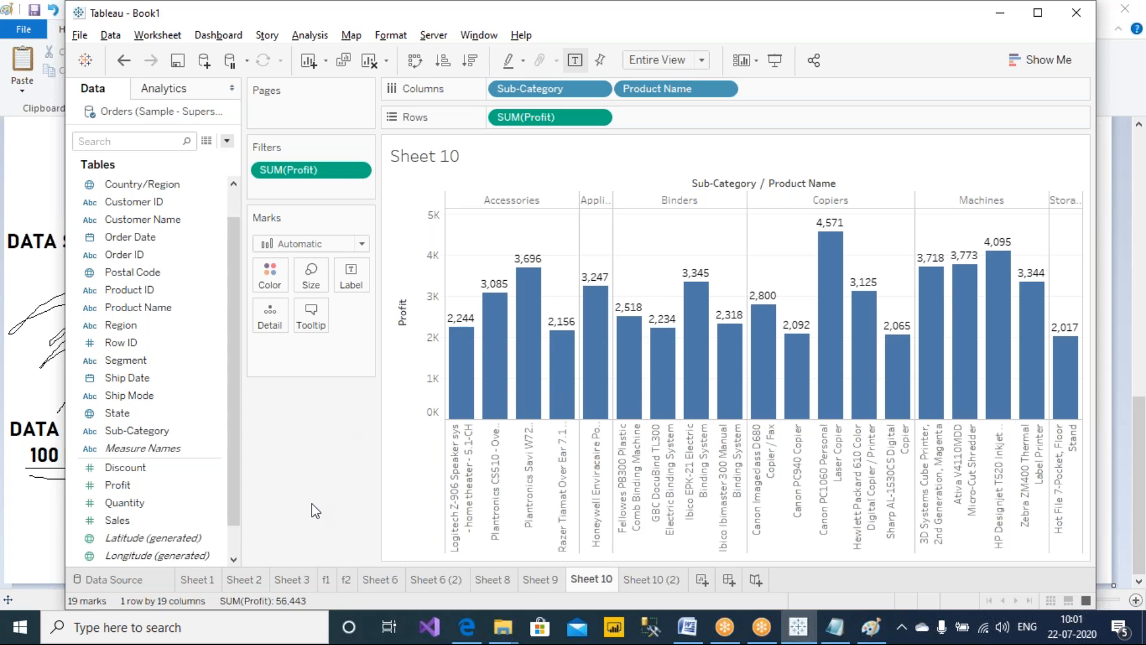
left_click(728, 7)
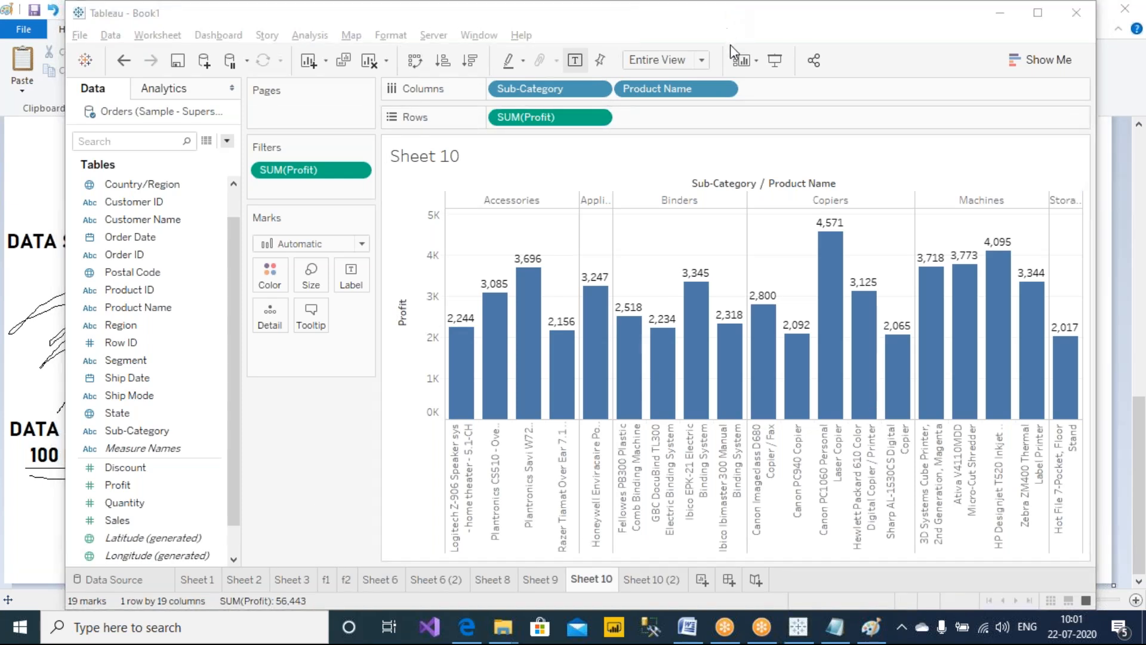
mouse_move(353, 123)
left_mouse_down()
mouse_move(366, 187)
mouse_move(343, 135)
mouse_move(386, 105)
left_mouse_up()
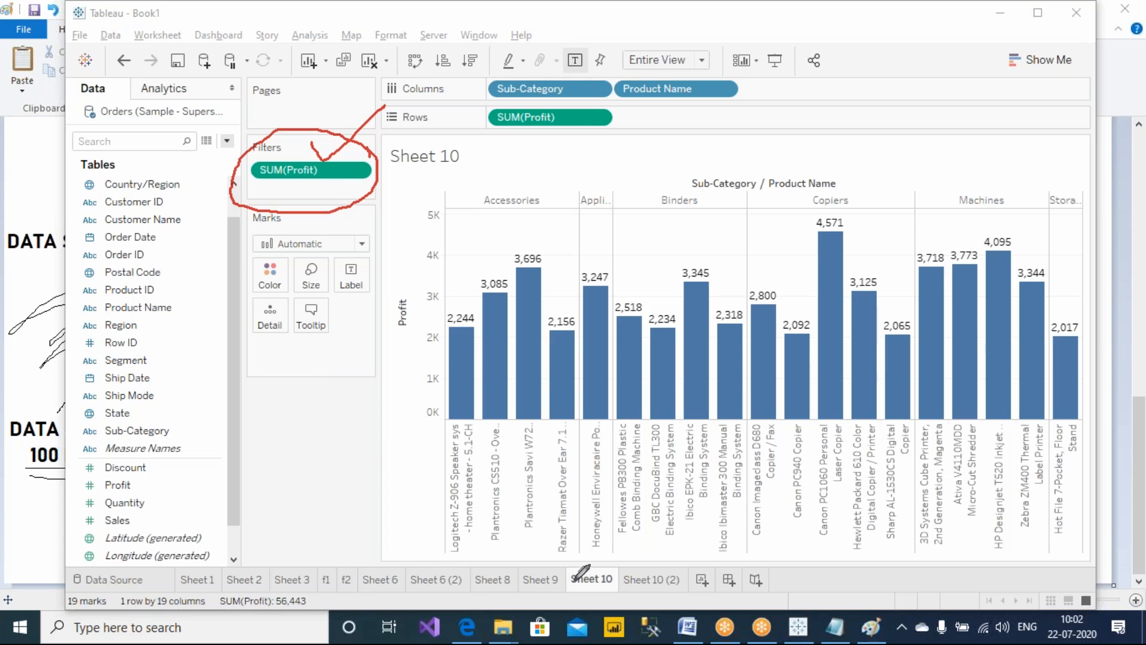
left_click(652, 580)
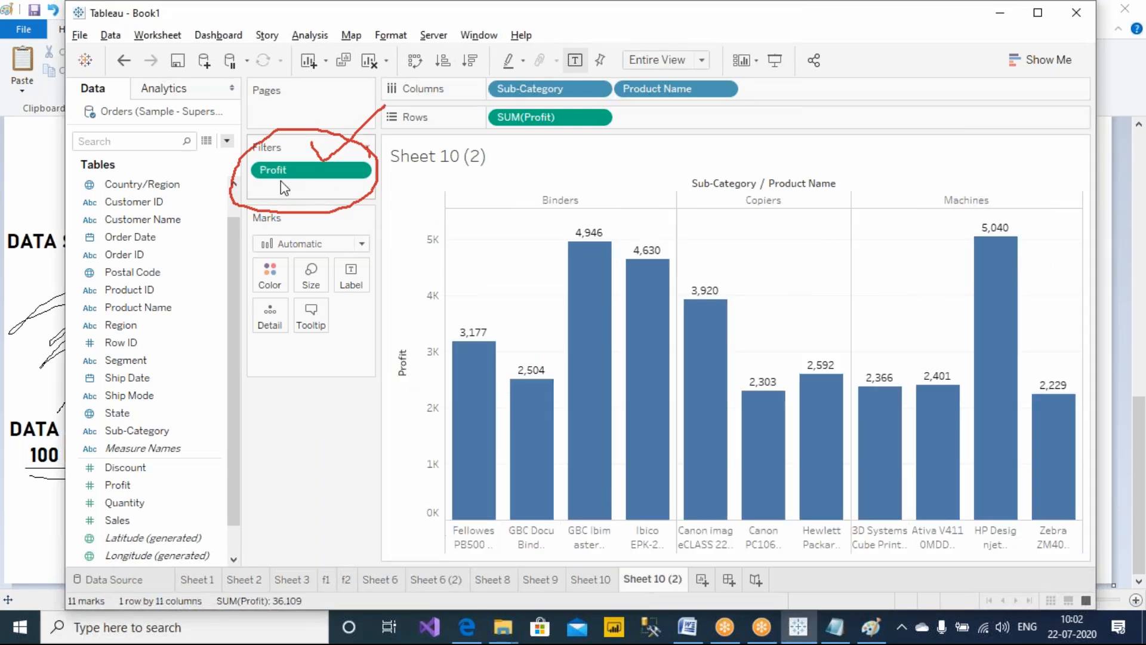
Switch between the two sheets and review the range of values in Sheet 10's SUM(Profit) filter dialog
left_click(725, 6)
left_click(723, 44)
left_click_drag(312, 139, 427, 184)
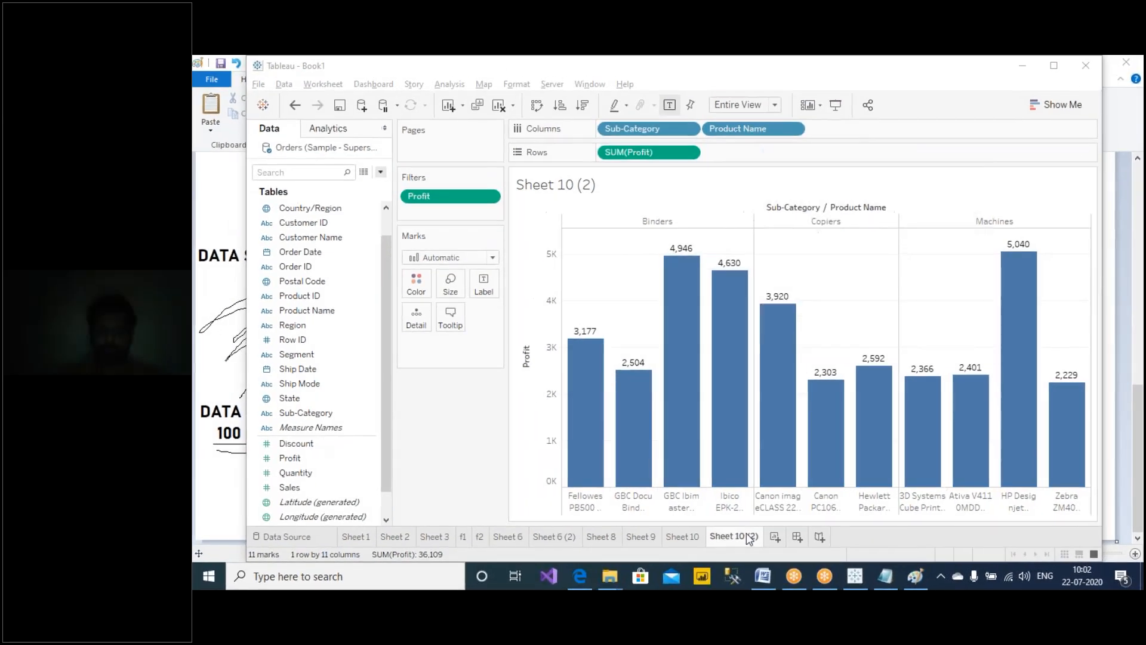
left_click(590, 580)
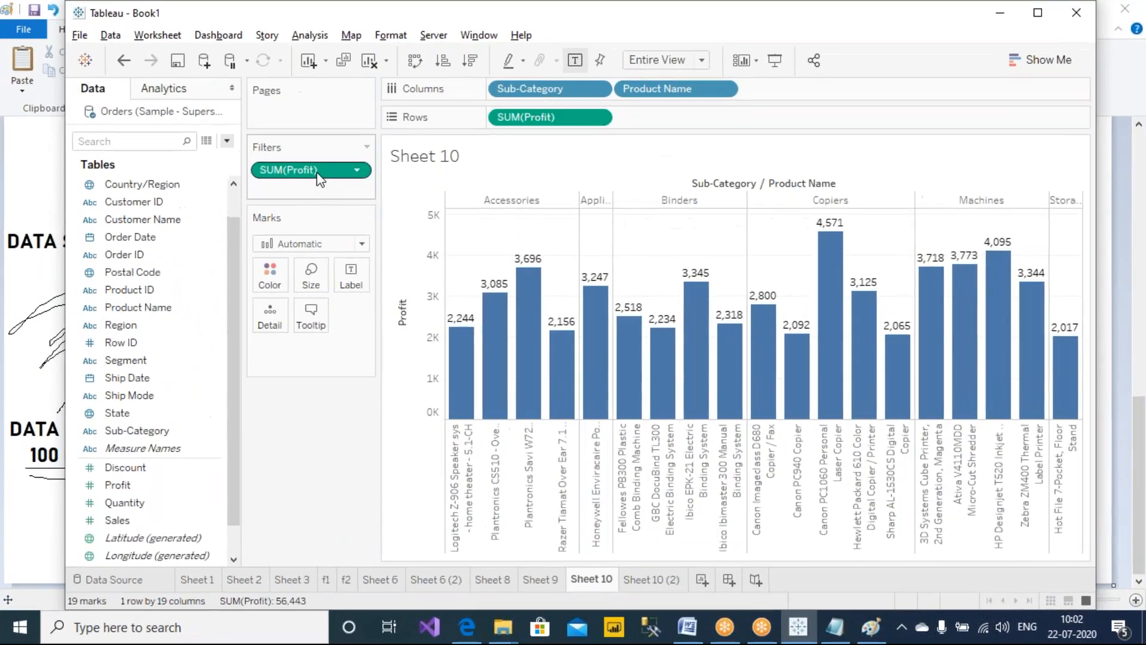
right_click(458, 199)
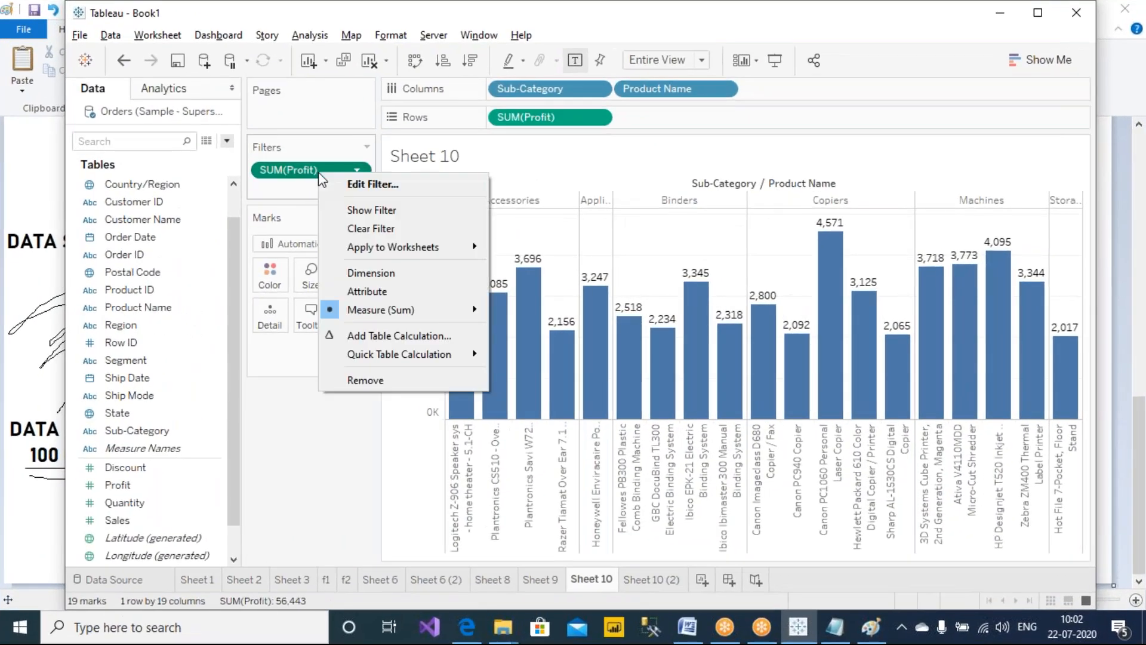
left_click(365, 183)
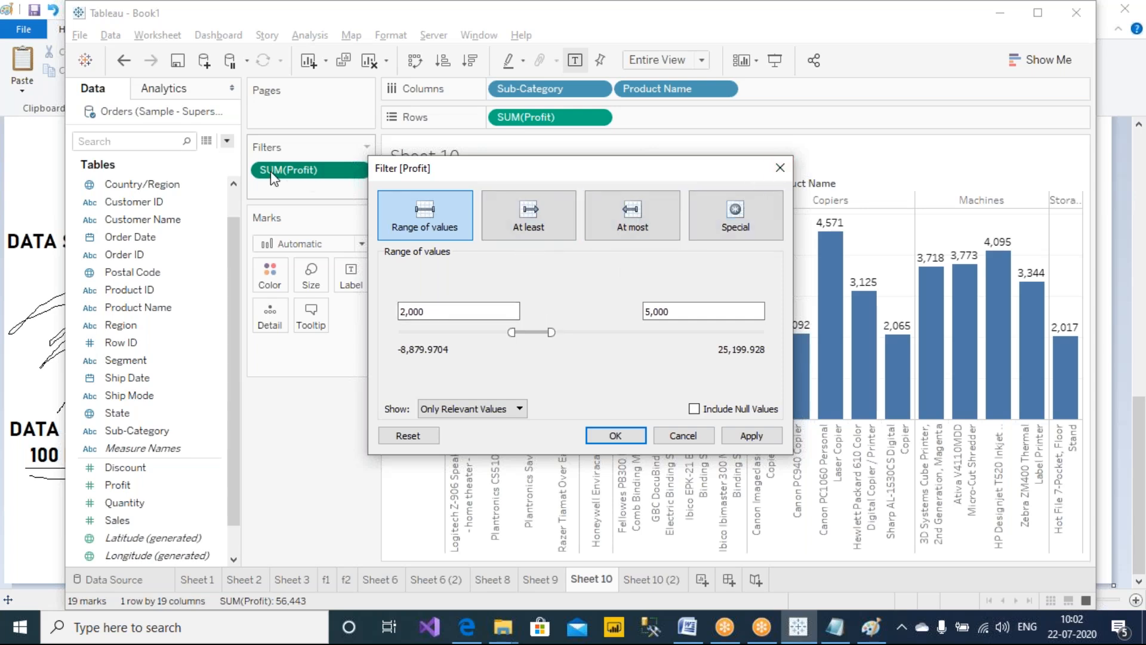
left_click(780, 169)
left_click(651, 579)
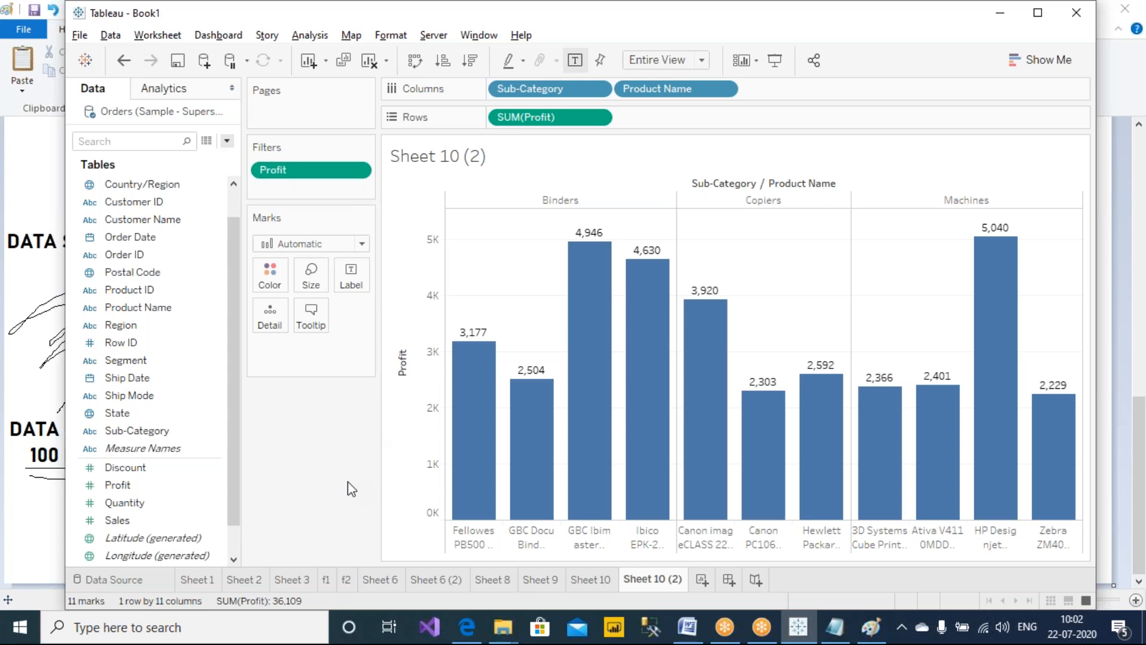
left_click(591, 580)
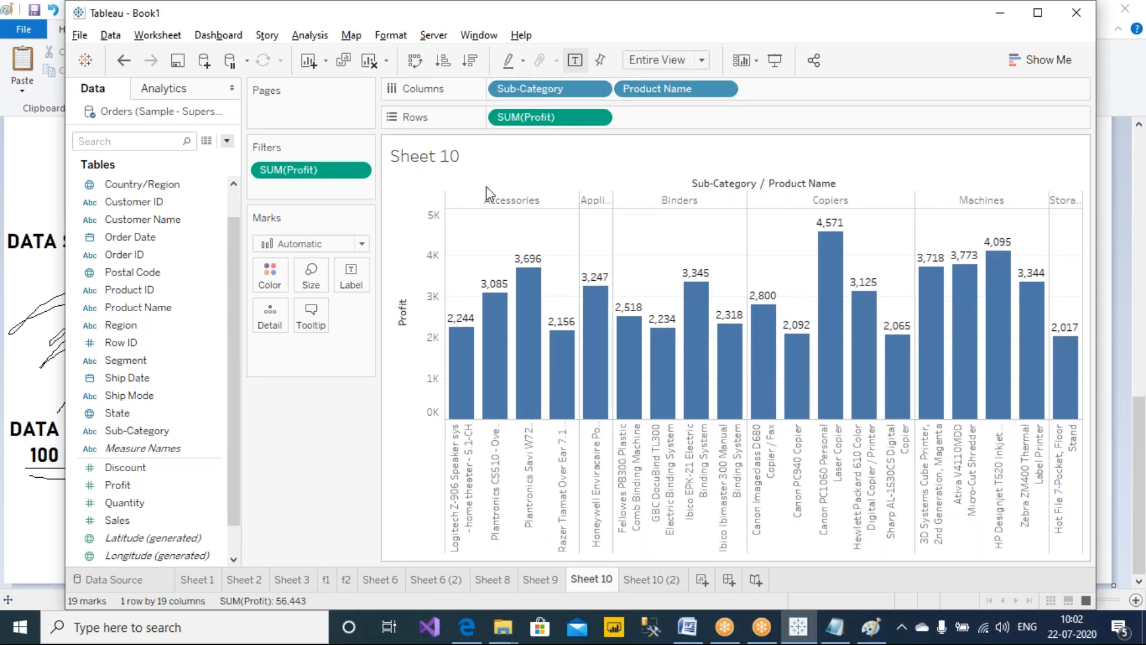
right_click(325, 172)
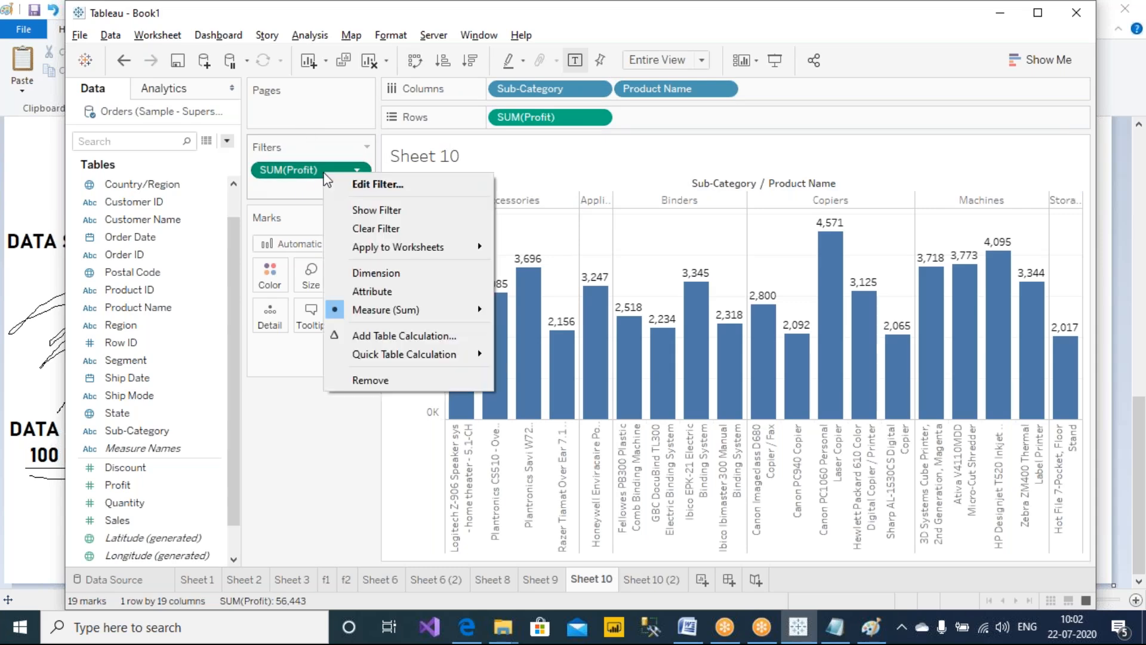
left_click(374, 184)
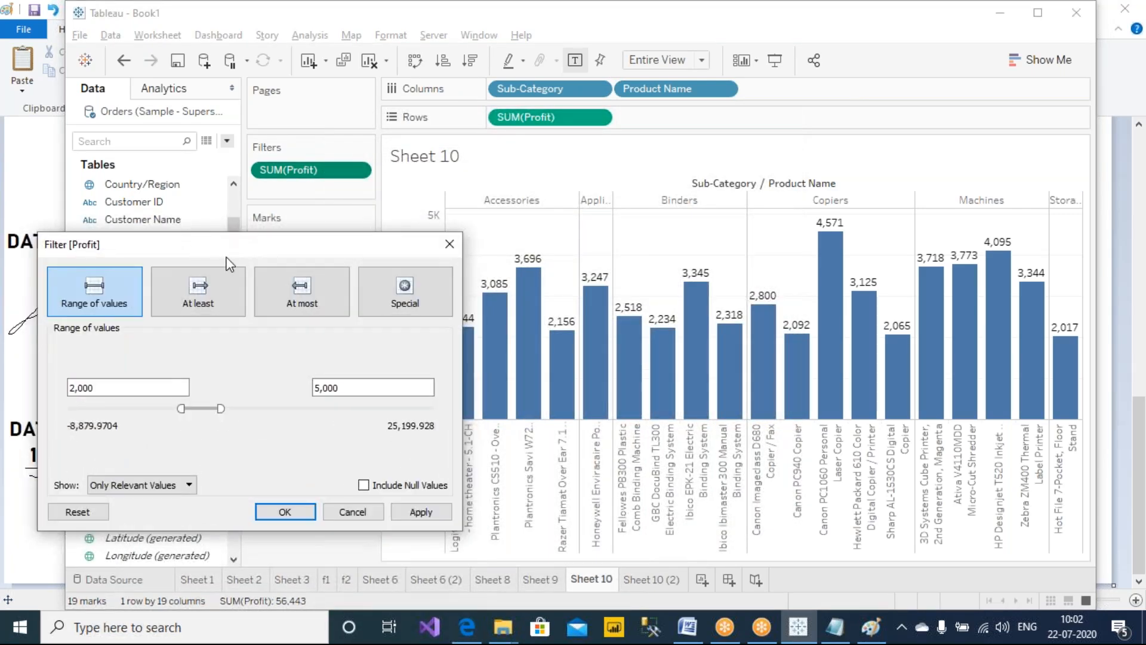
left_click_drag(234, 255, 262, 250)
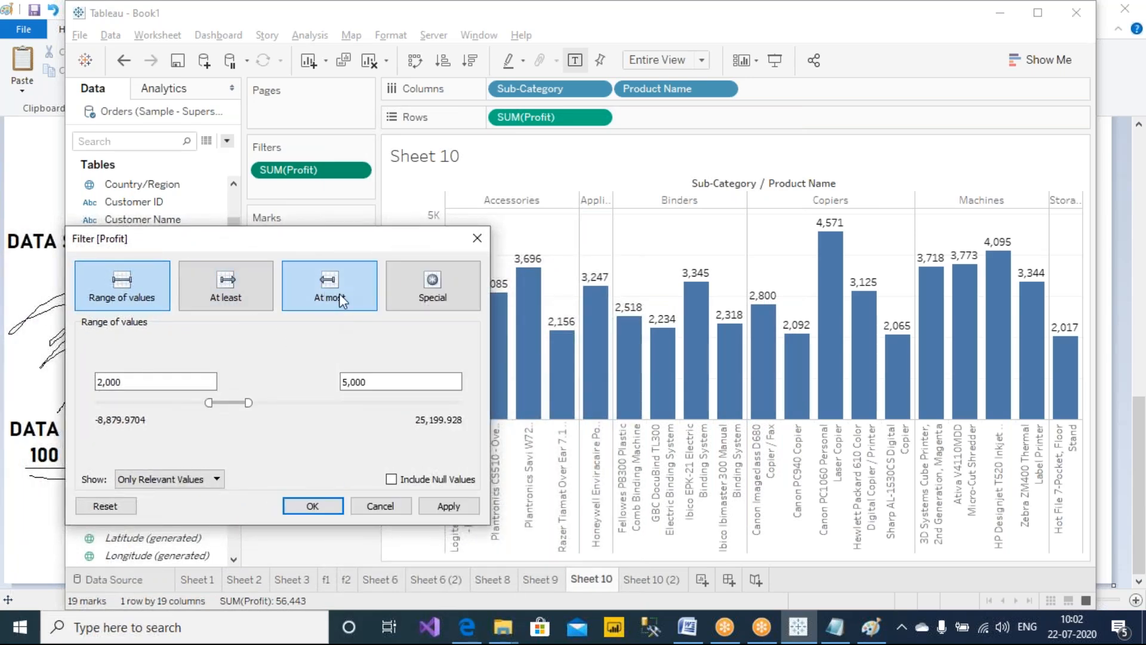
left_click(481, 244)
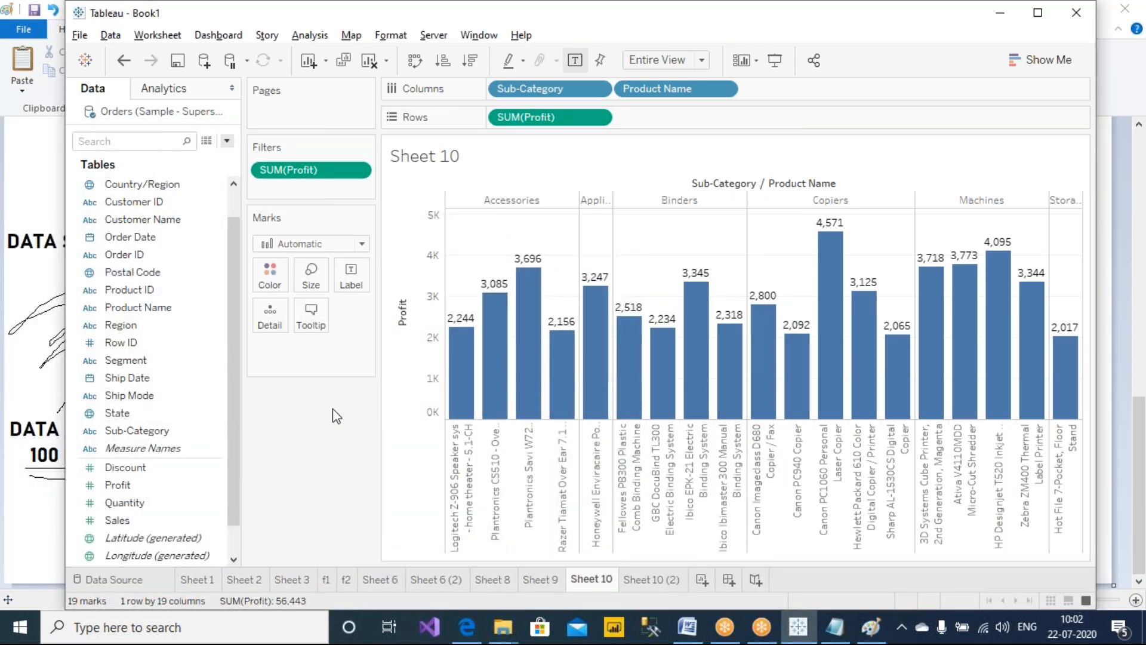
Annotate the sheet by writing "SQL Query" inside a circle with an arrow pointing toward the chart
left_click(809, 27)
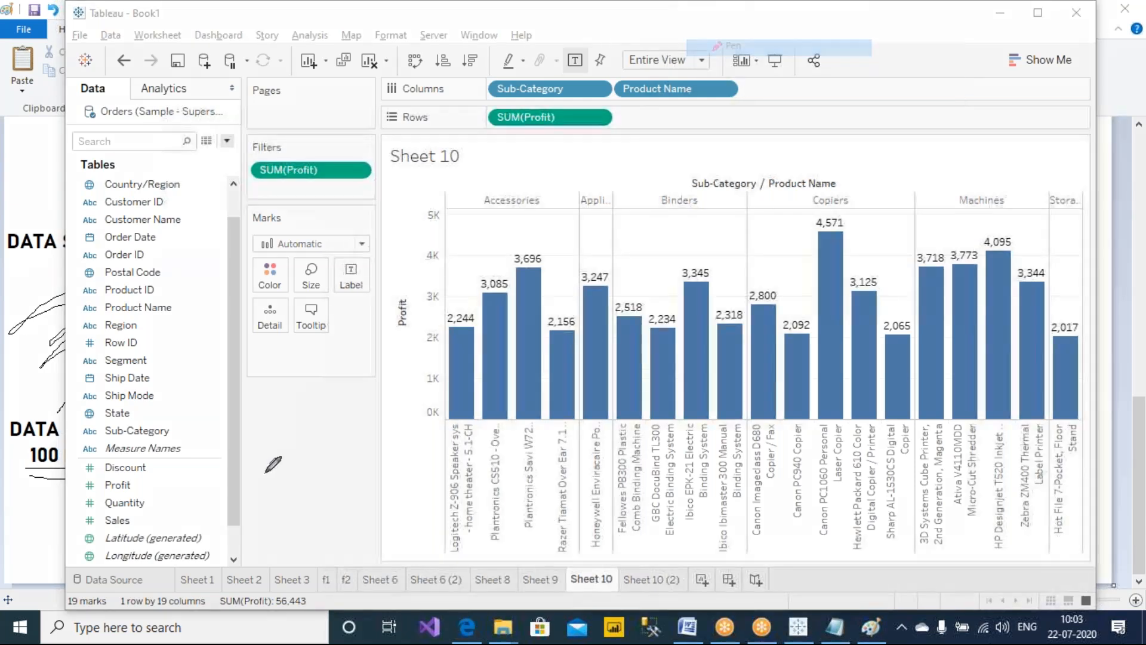
mouse_move(306, 421)
left_mouse_down()
mouse_move(275, 449)
mouse_move(333, 423)
mouse_move(388, 452)
left_mouse_up()
mouse_move(295, 460)
left_mouse_down()
mouse_move(295, 495)
mouse_move(307, 479)
mouse_move(376, 480)
mouse_move(396, 511)
mouse_move(389, 521)
left_mouse_up()
mouse_move(409, 409)
left_mouse_down()
mouse_move(238, 385)
mouse_move(358, 555)
mouse_move(433, 420)
mouse_move(407, 408)
left_mouse_up()
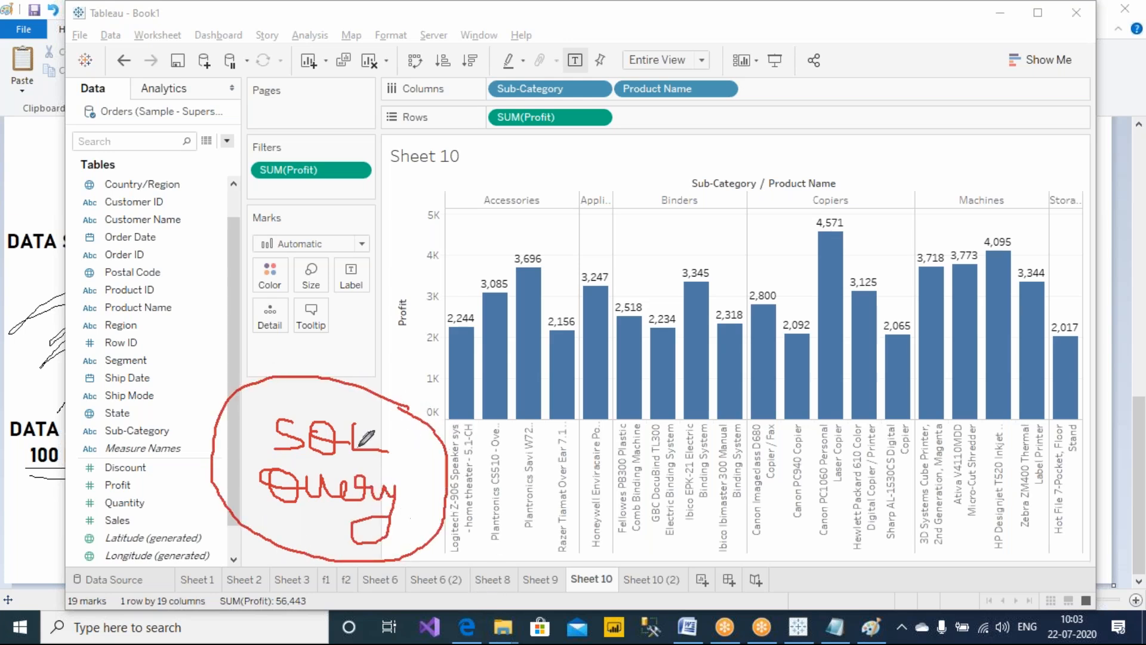
mouse_move(304, 356)
left_mouse_down()
mouse_move(315, 366)
mouse_move(397, 305)
left_mouse_up()
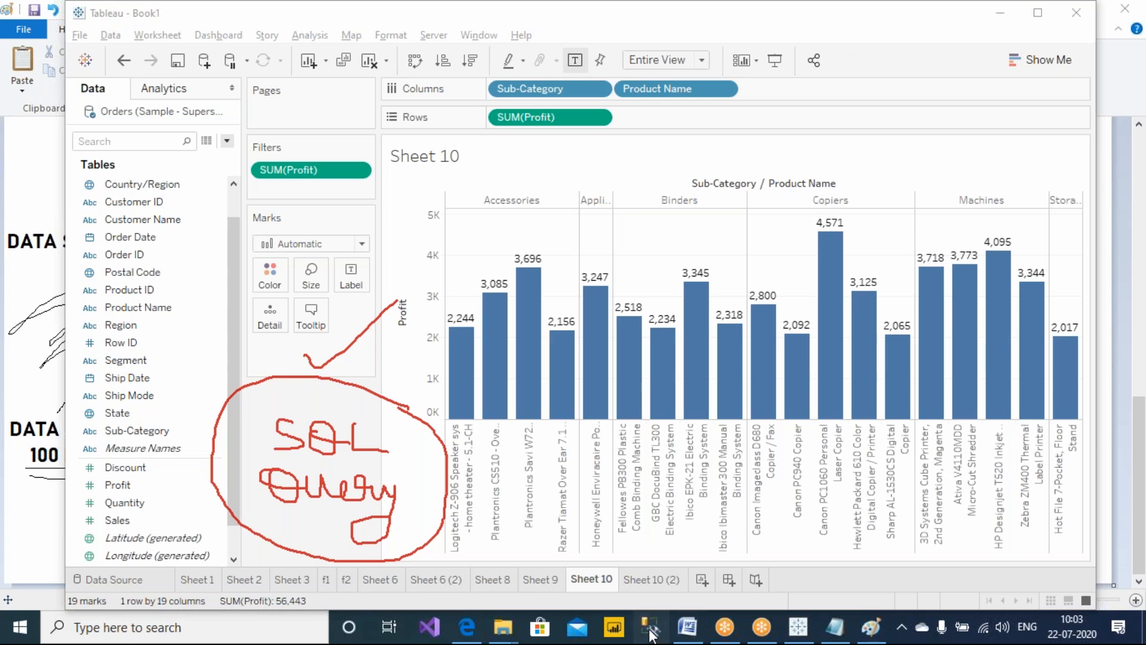
Switch to SQL Server Management Studio and try connecting with SQL Server Authentication as login sa using the account password
mouse_move(678, 373)
left_click(652, 637)
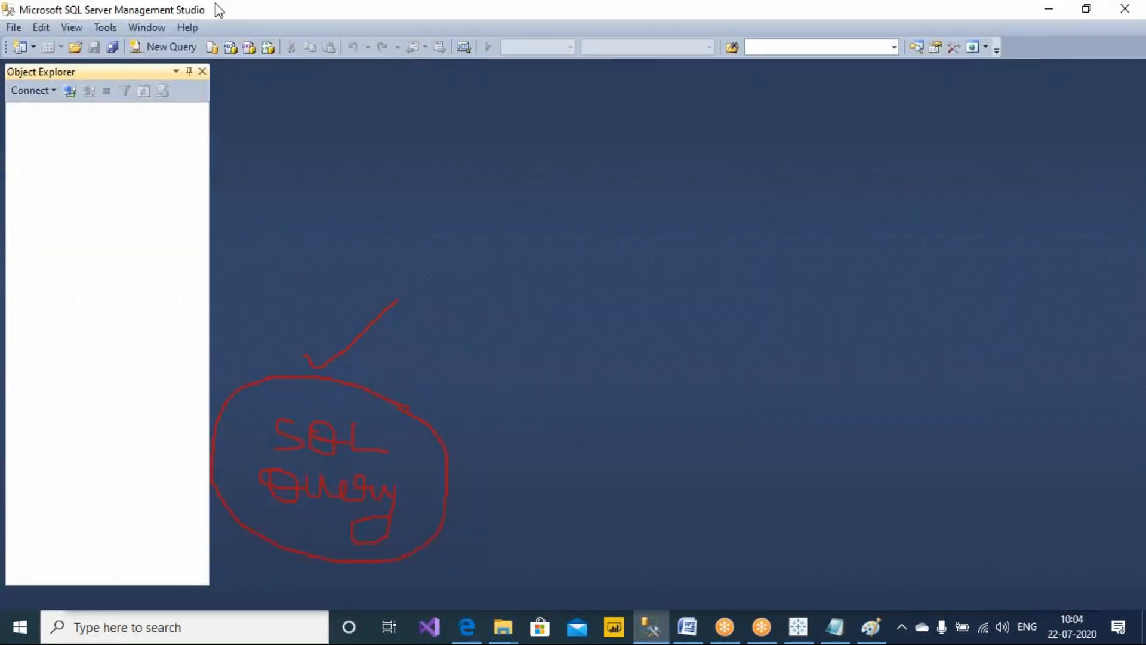
left_click(541, 279)
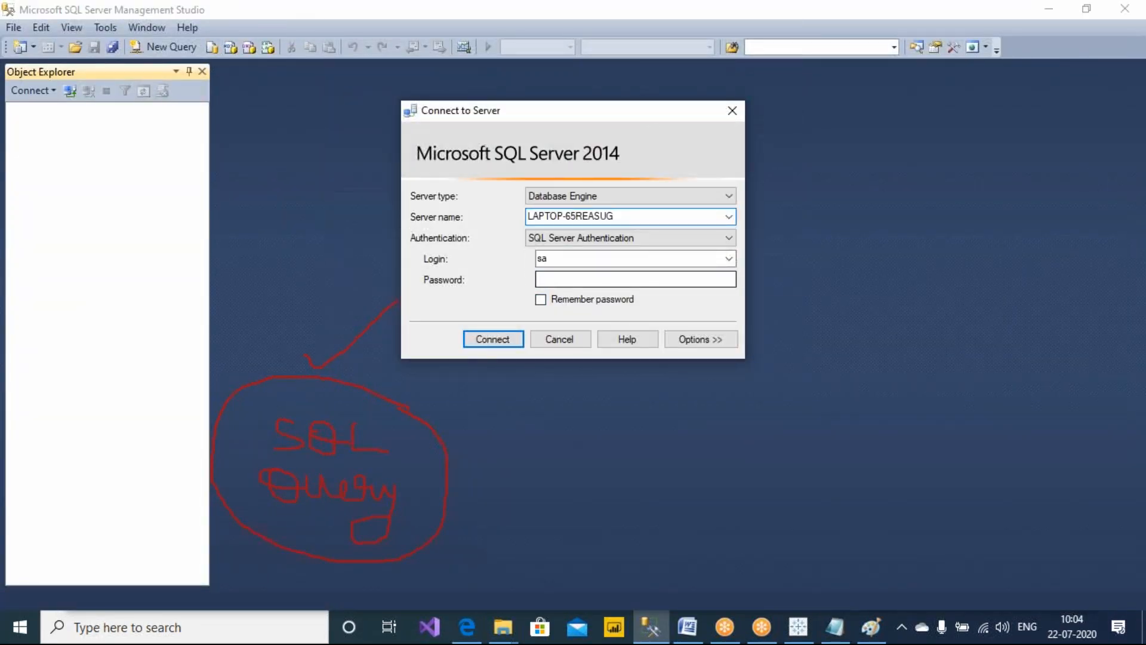
key("Caps_Lock")
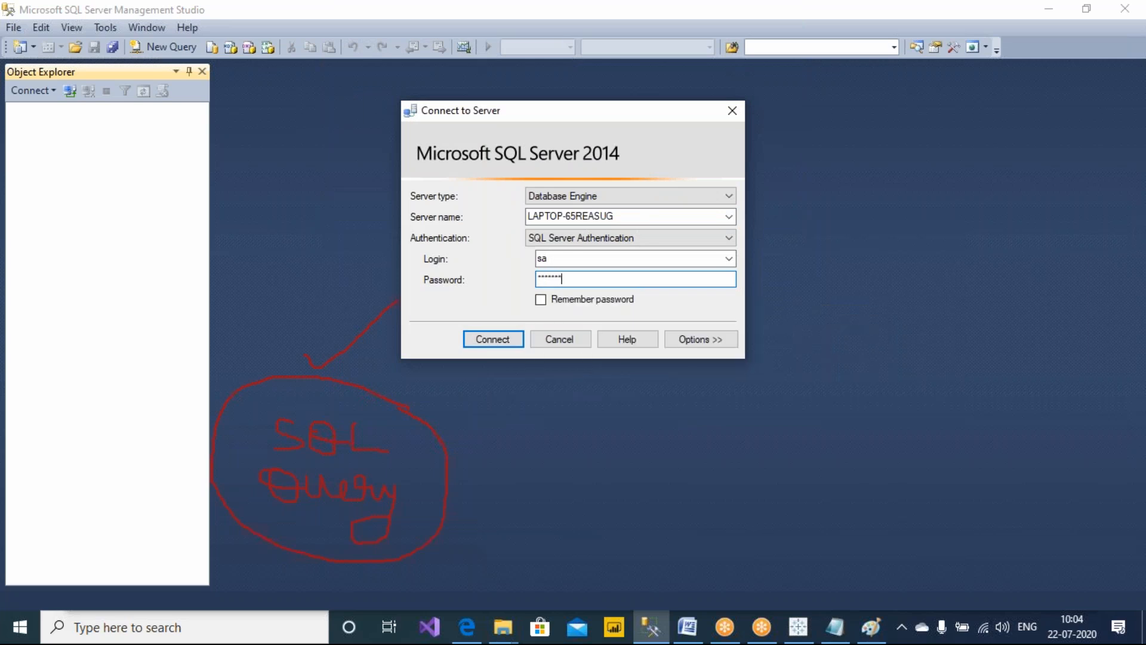
key("Return")
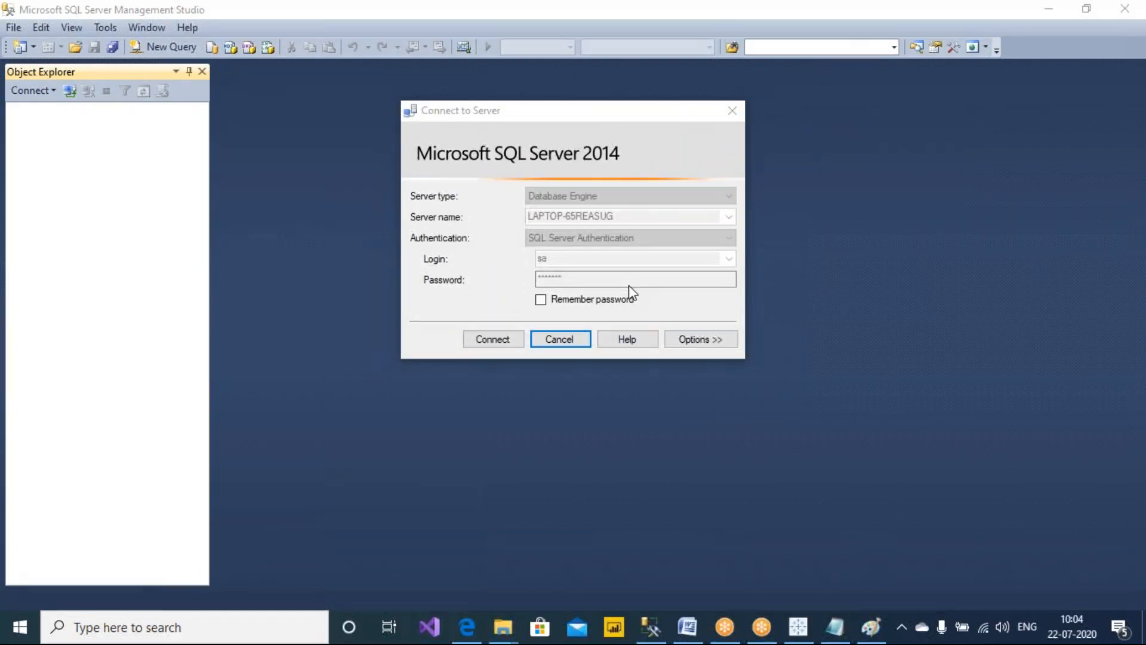
Re-enter the account password, retry the connection, and cancel the Connect to Server dialog
left_click(778, 300)
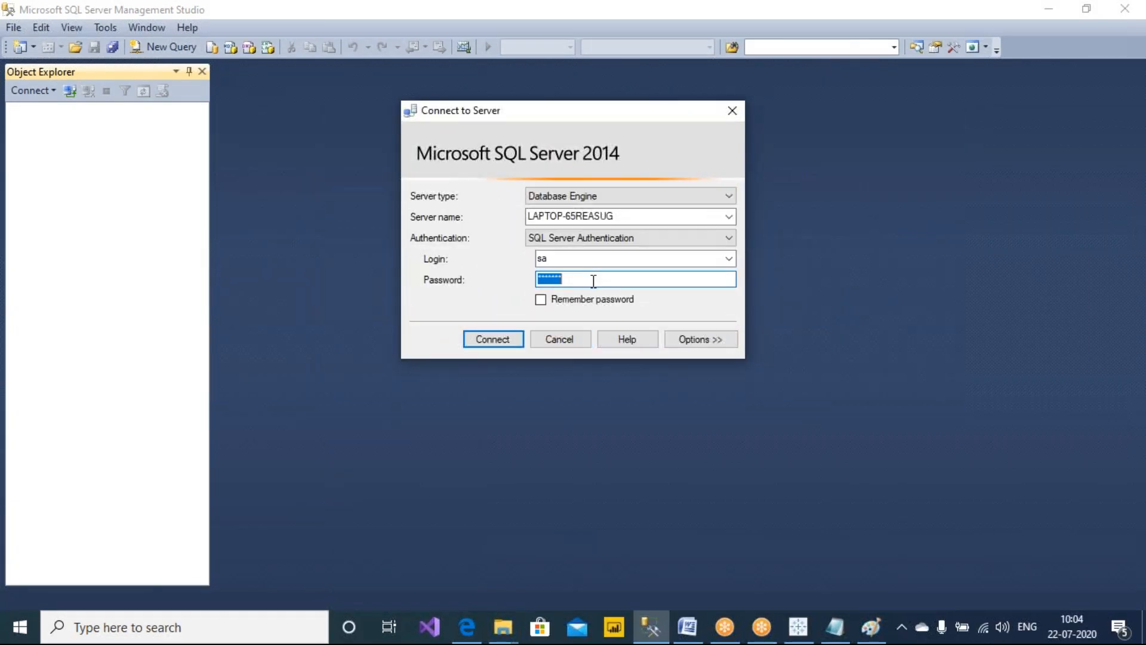
left_click(485, 332)
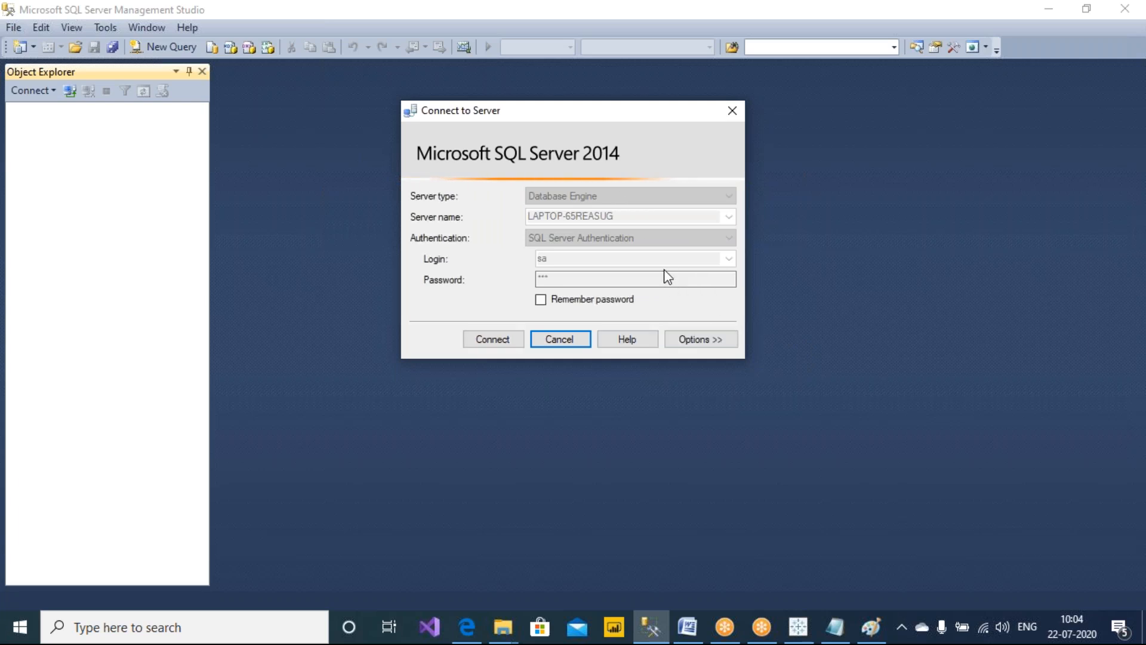
left_click(796, 304)
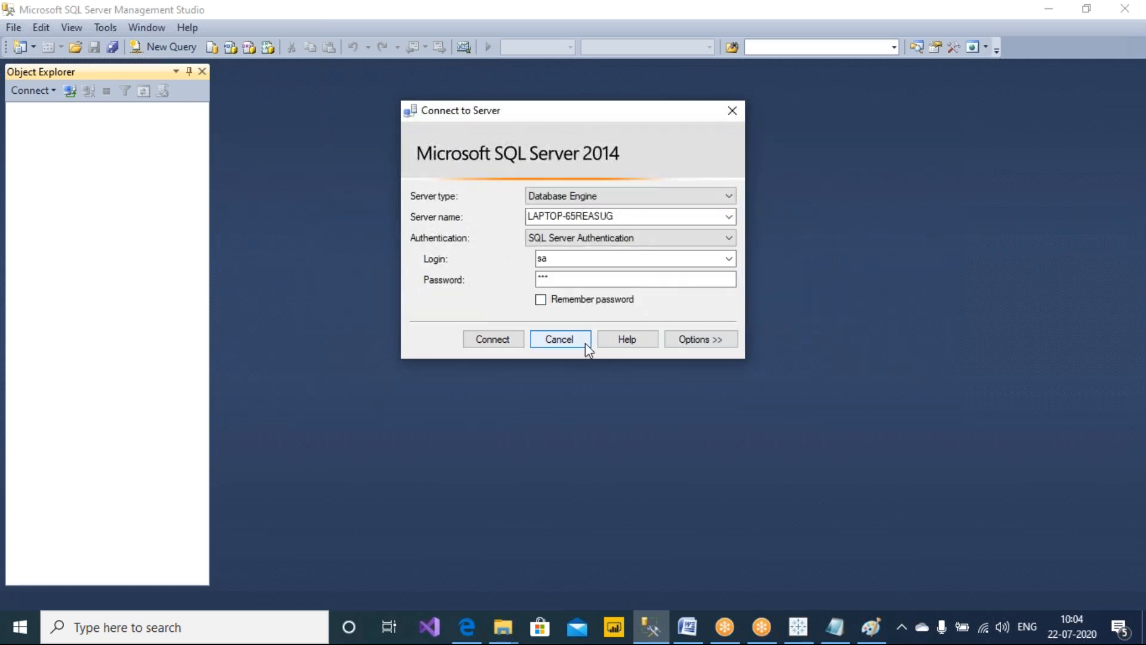
left_click(555, 338)
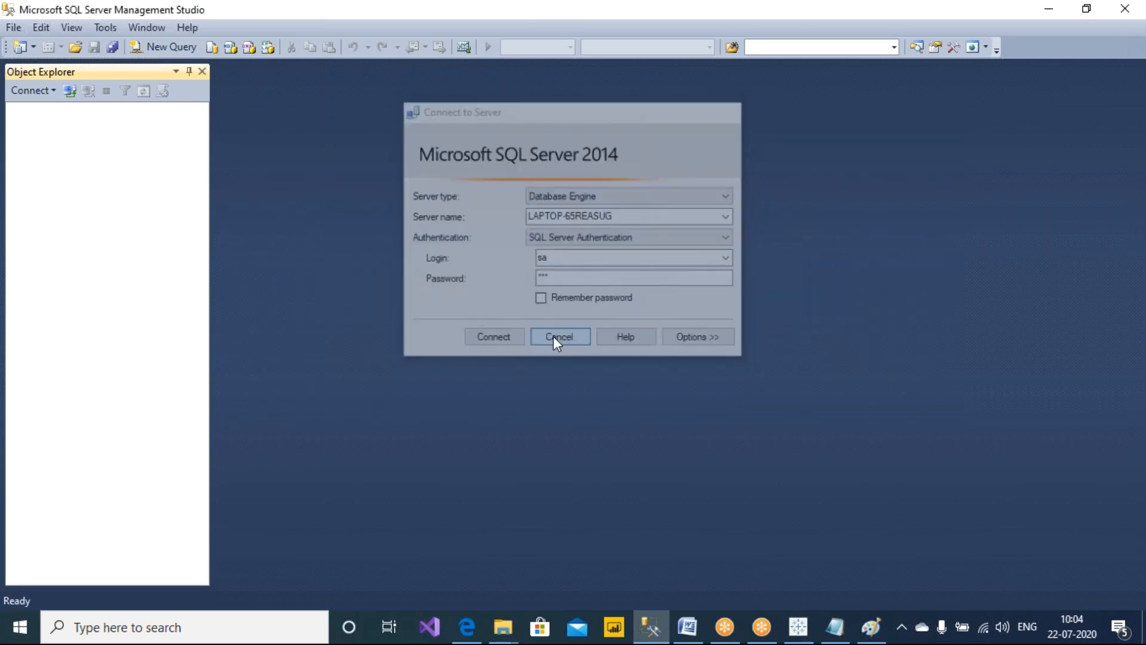
Open SQL Server Configuration Manager from the desktop and try to start the SQL Server (MSSQLSERVER) service
key("super+d")
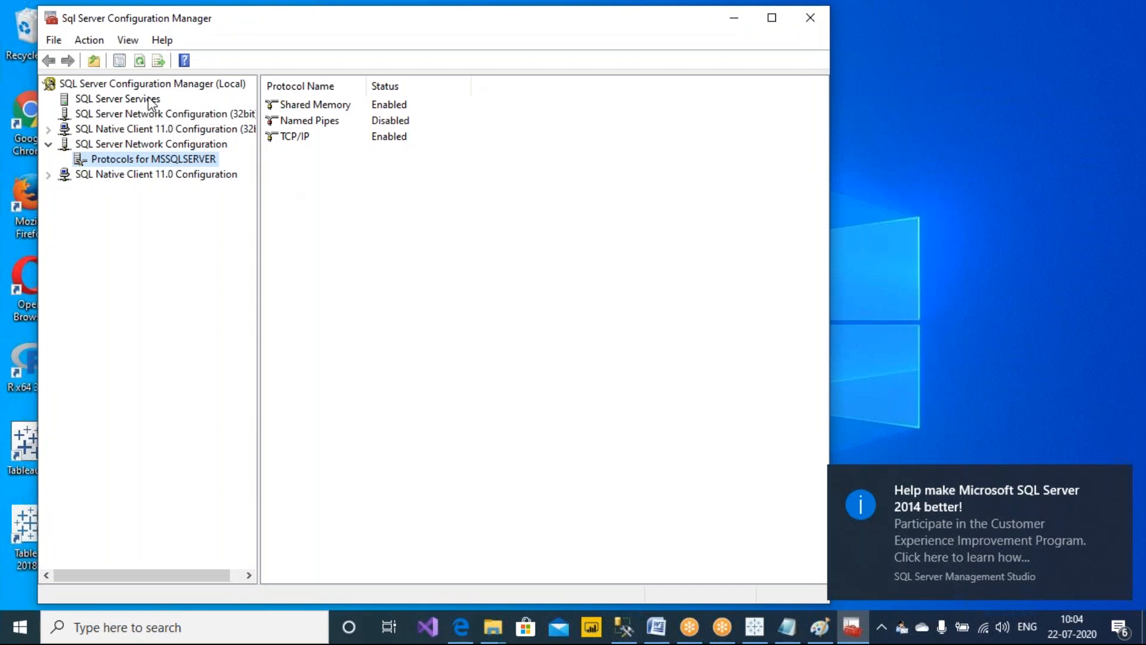
left_click(151, 100)
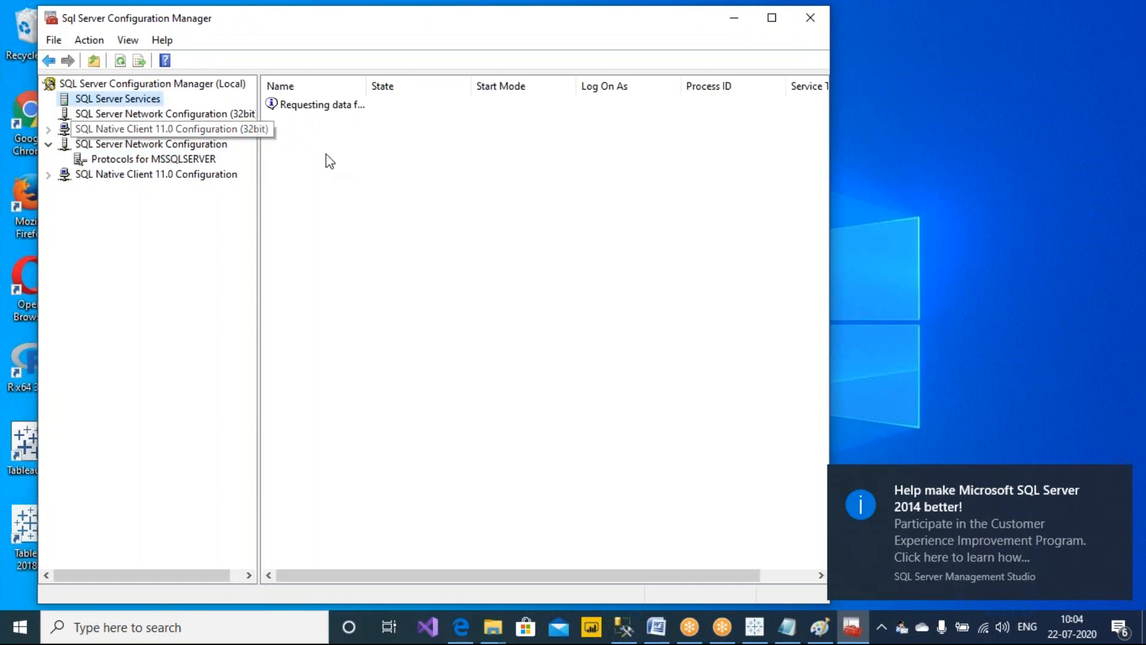
right_click(342, 107)
left_click(319, 204)
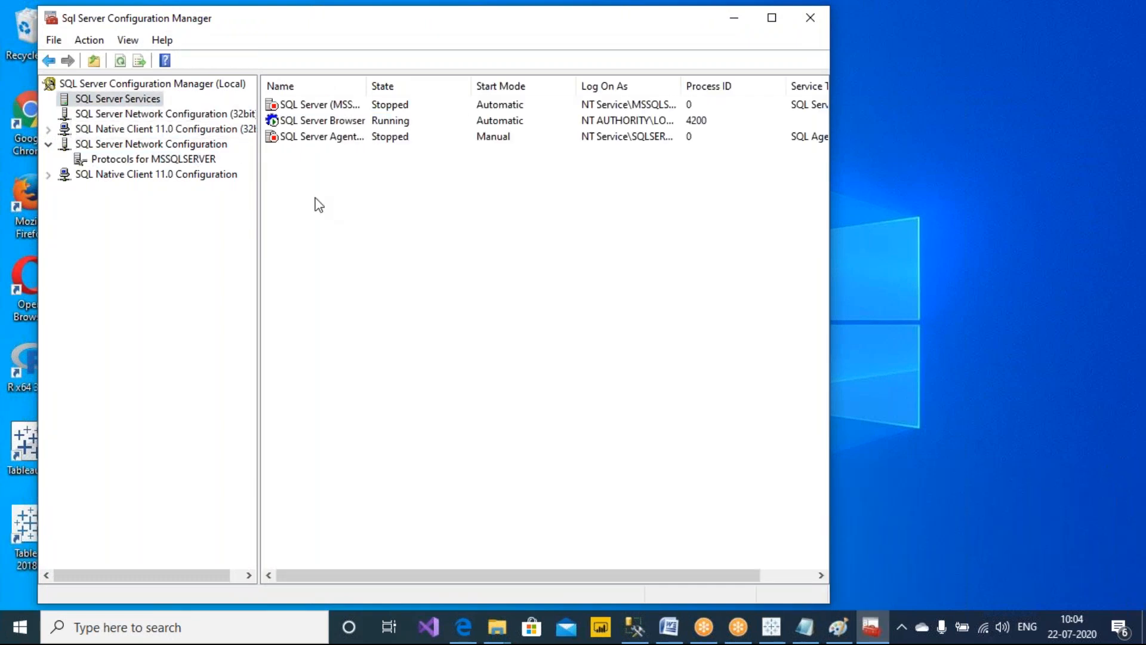
right_click(338, 110)
left_click(372, 115)
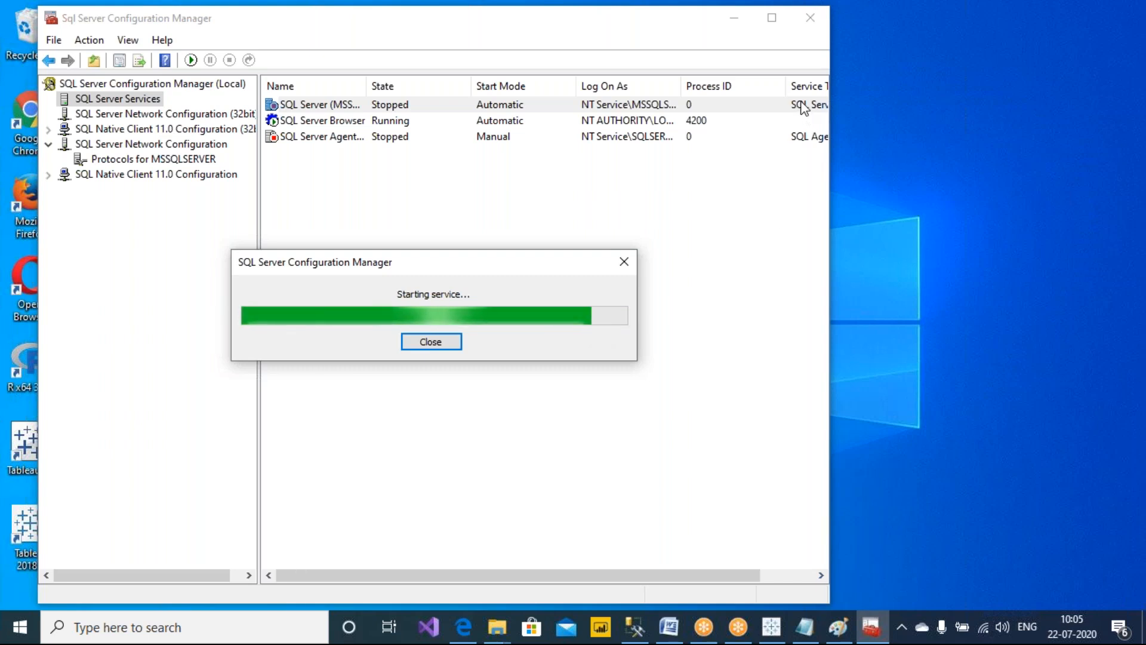
left_click(556, 353)
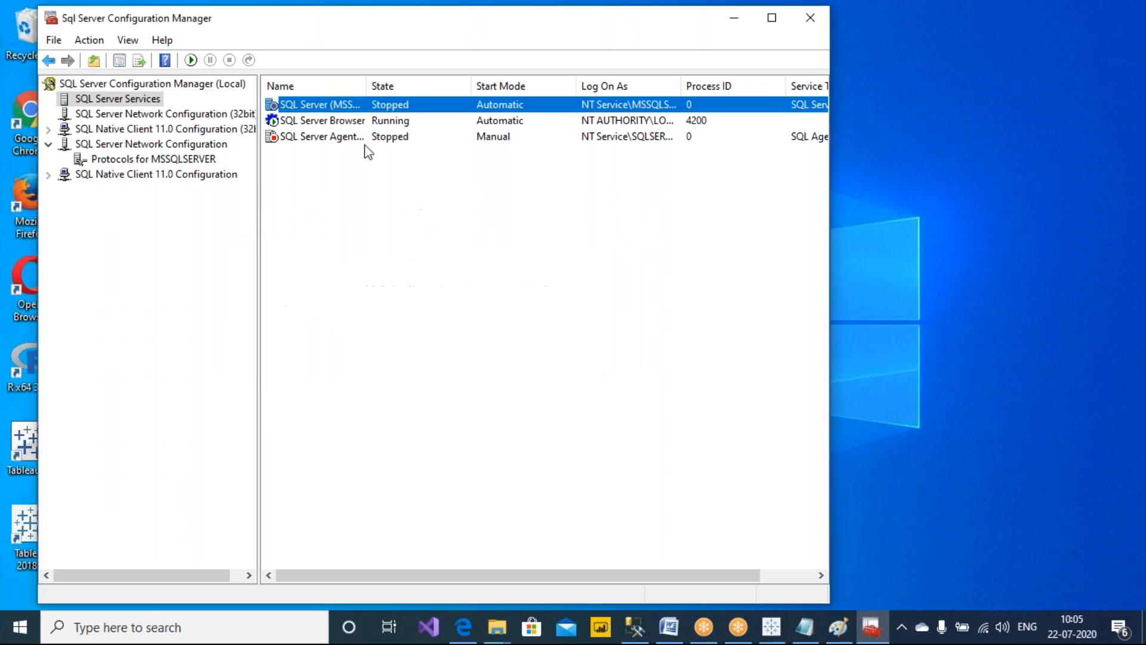
Widen the service list columns and open the context menus of the SQL Server Agent and Browser services
left_click_drag(367, 89, 412, 95)
left_click(422, 208)
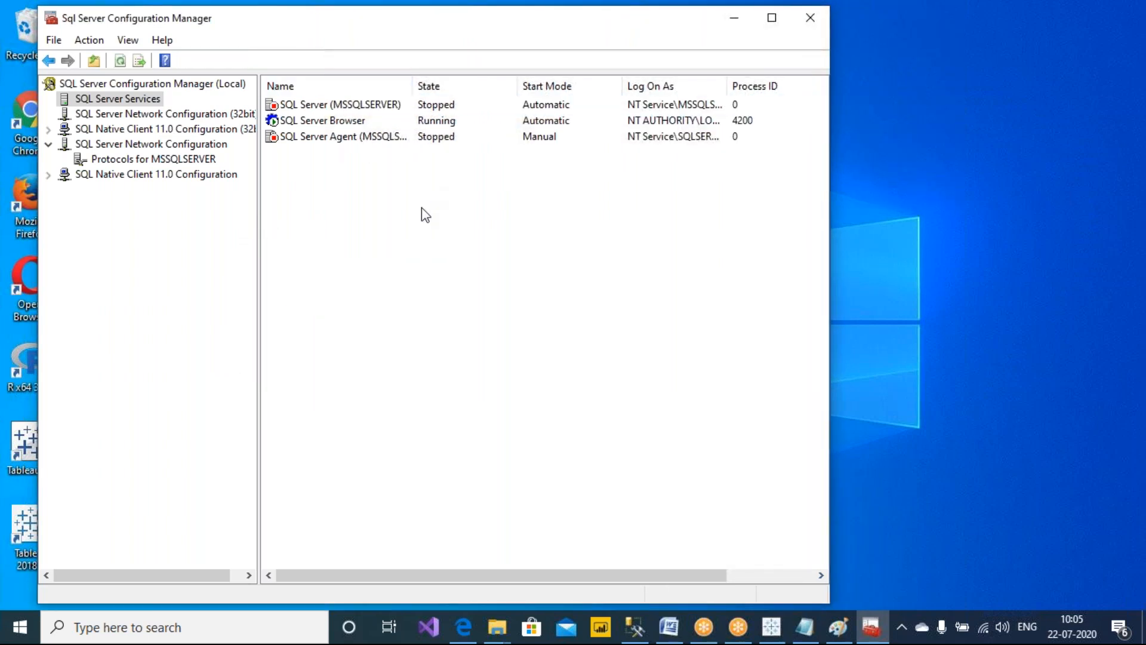
left_click_drag(411, 87, 482, 93)
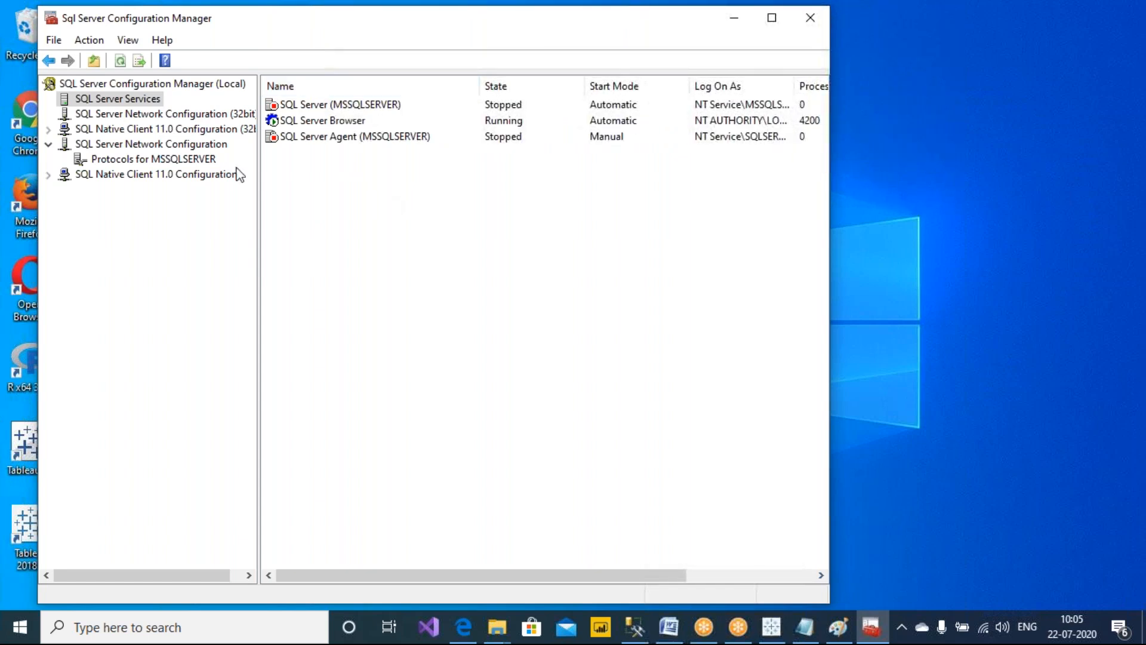
left_click(341, 142)
right_click(343, 145)
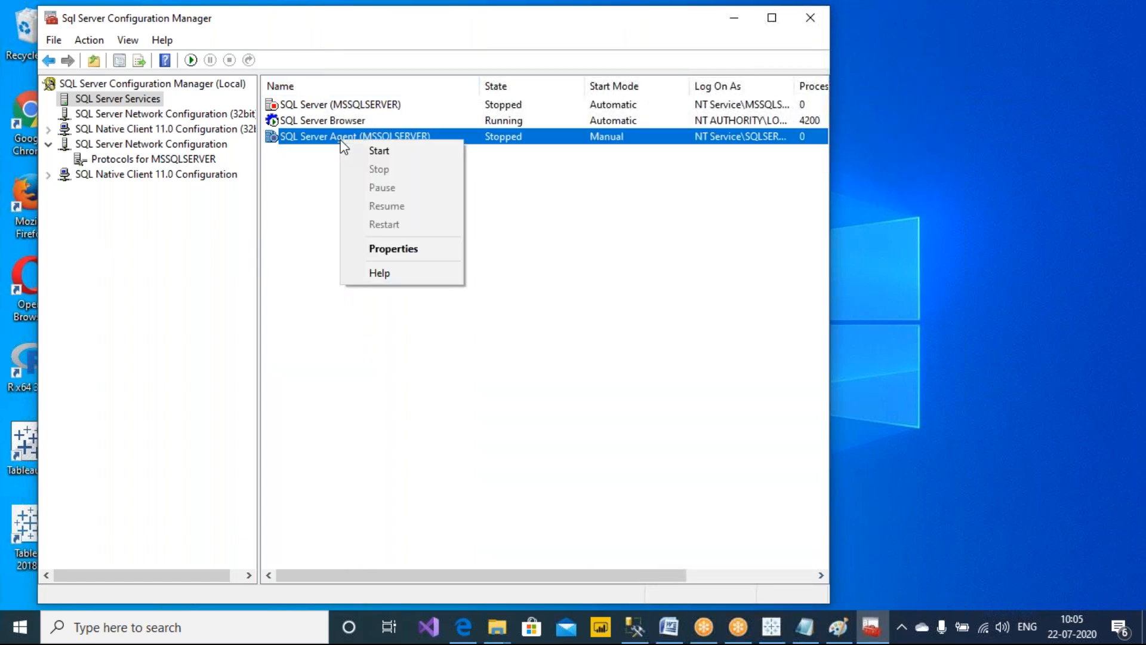
right_click(327, 117)
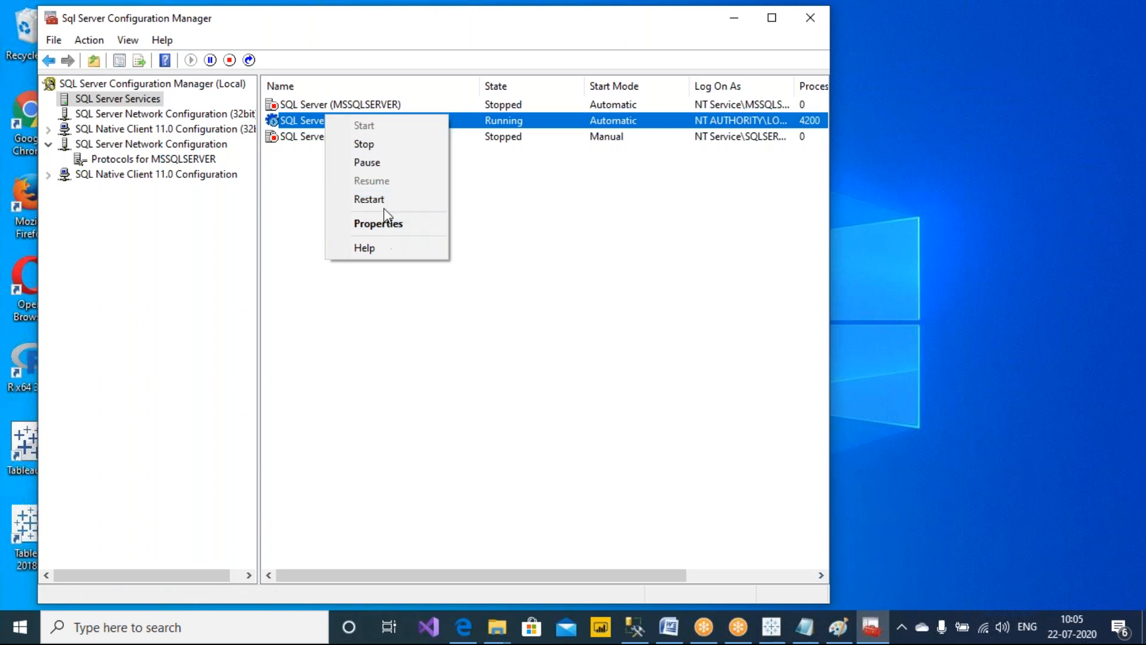
left_click(389, 147)
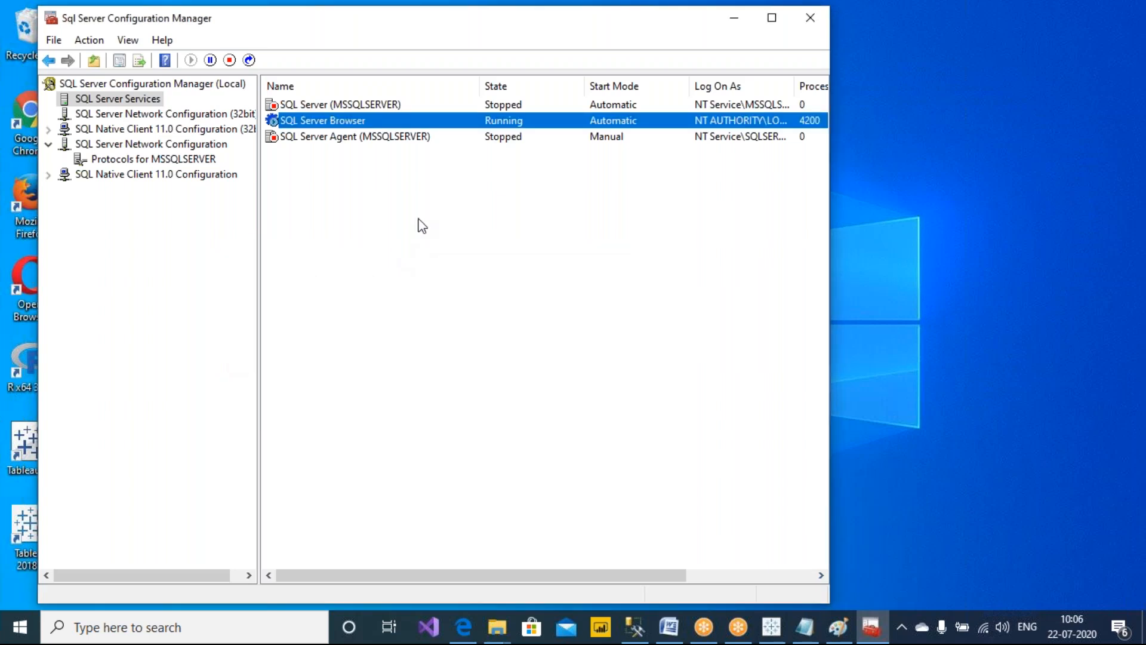
Start the SQL Server (MSSQLSERVER) service again
left_click(398, 246)
right_click(367, 108)
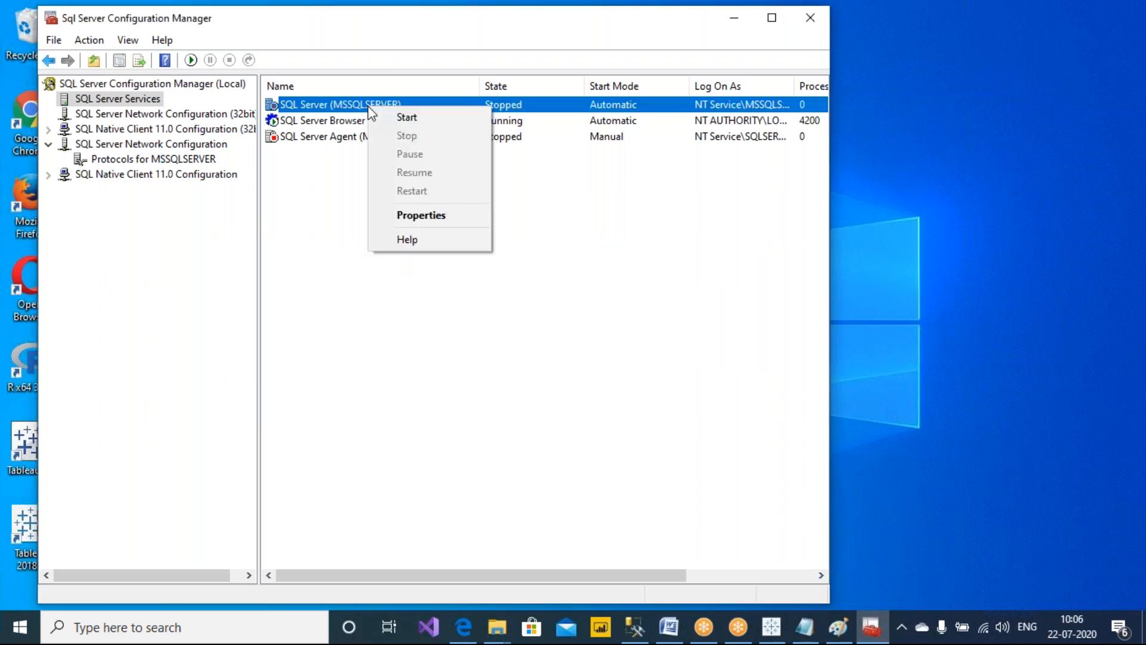
left_click(410, 121)
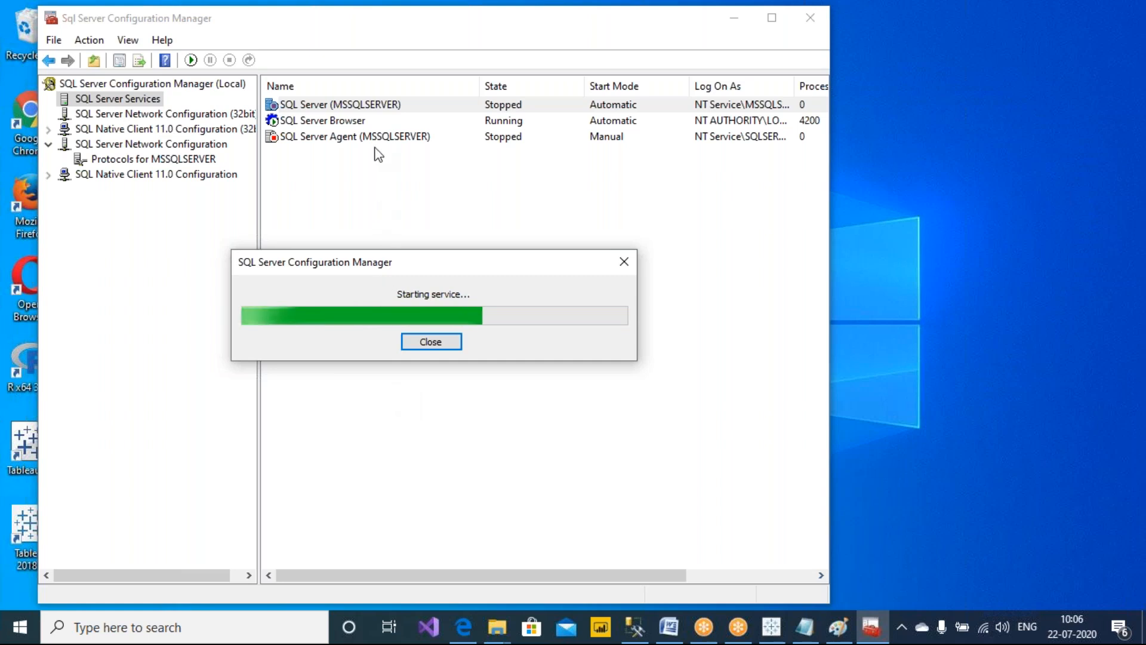
Open the Windows Services console by running services.msc
key("super+r")
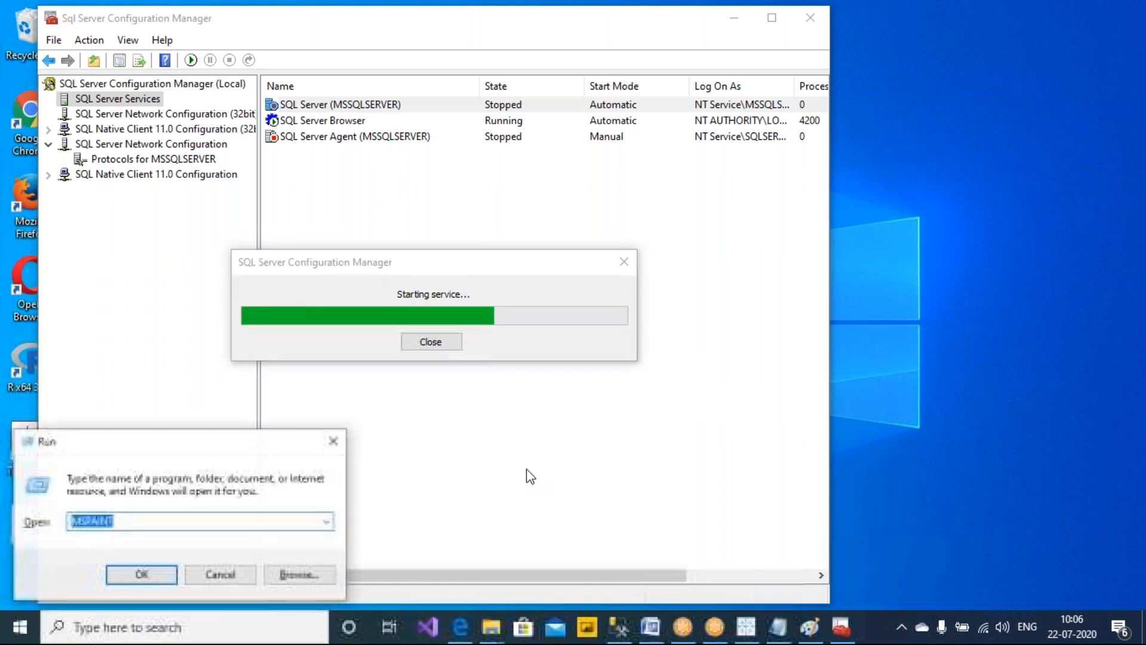
type("services.msc")
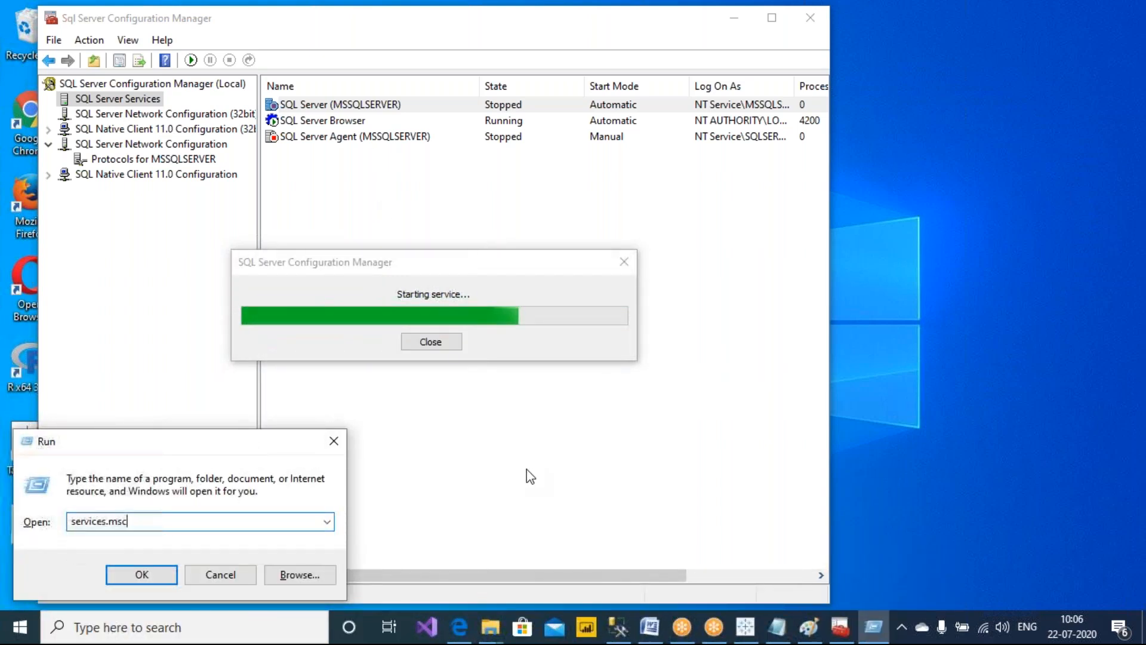
key("Return")
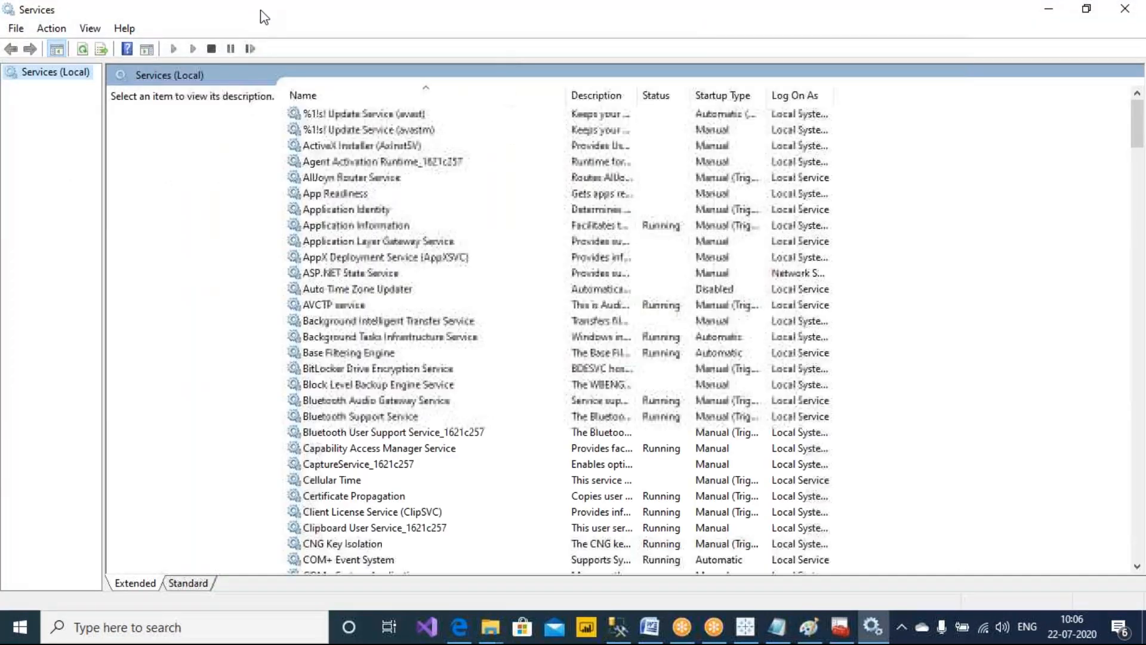
Find SQL Server (MSSQLSERVER) in the Services list by typing sql, then open and close its properties
left_click_drag(260, 9, 274, 40)
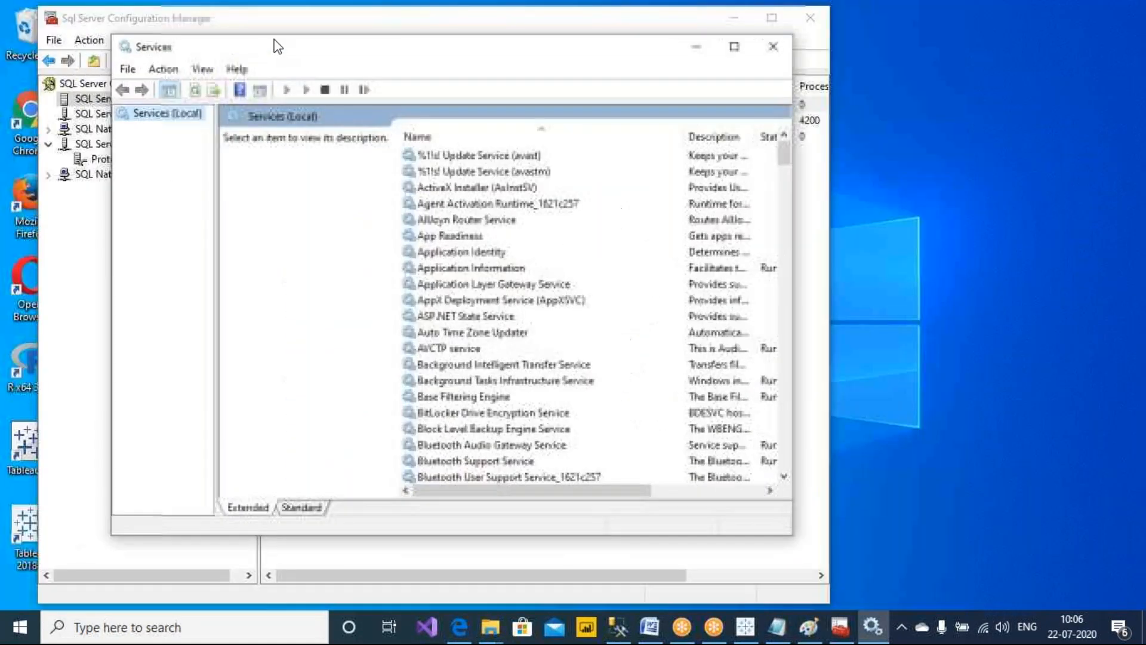
left_click(493, 285)
type("sql")
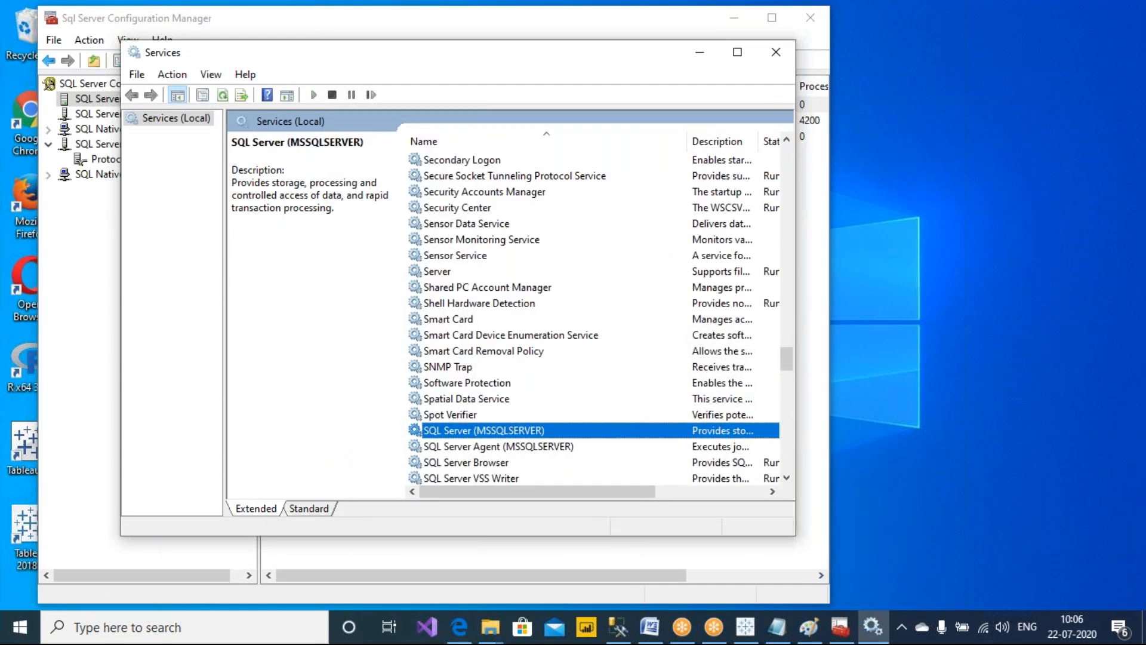
scroll(532, 369, "down", 2)
left_click_drag(560, 491, 540, 503)
right_click(516, 337)
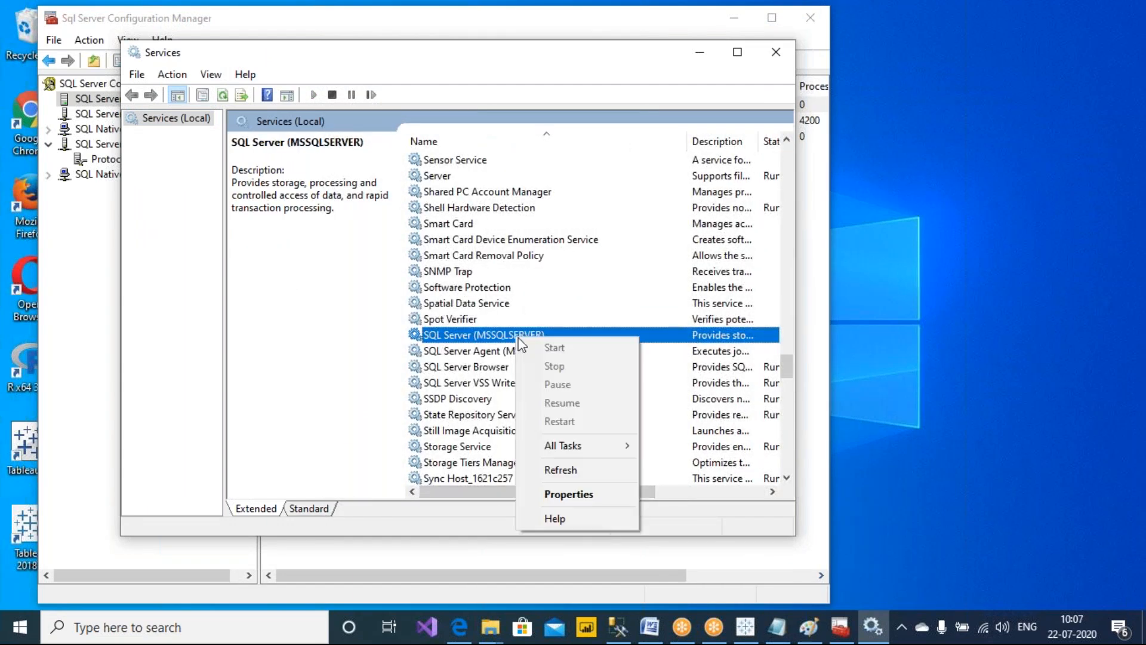
left_click(568, 494)
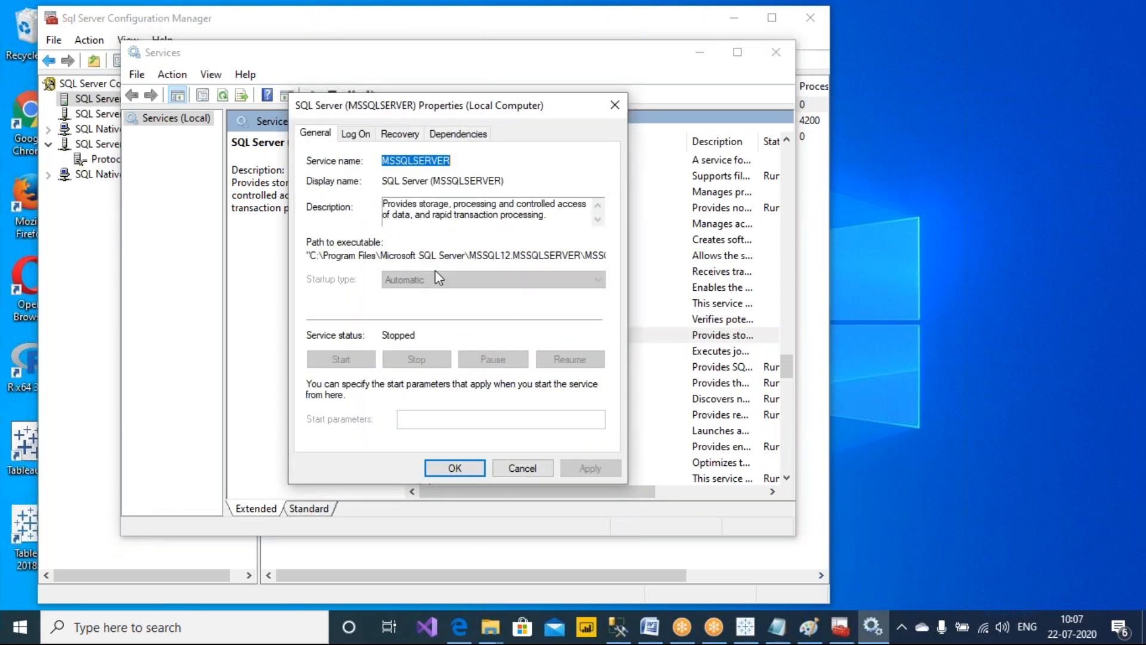
left_click(615, 106)
Reopen SQL Server (MSSQLSERVER) properties and review its Log On, Recovery and Dependencies tabs before closing
left_click_drag(606, 493, 487, 476)
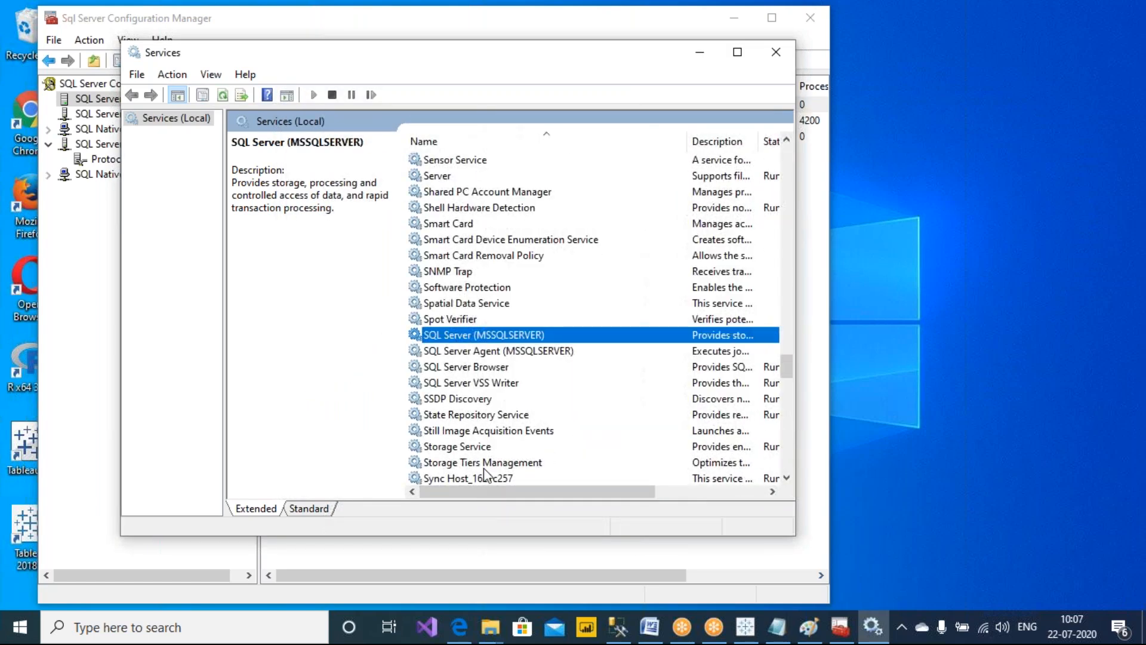
right_click(484, 336)
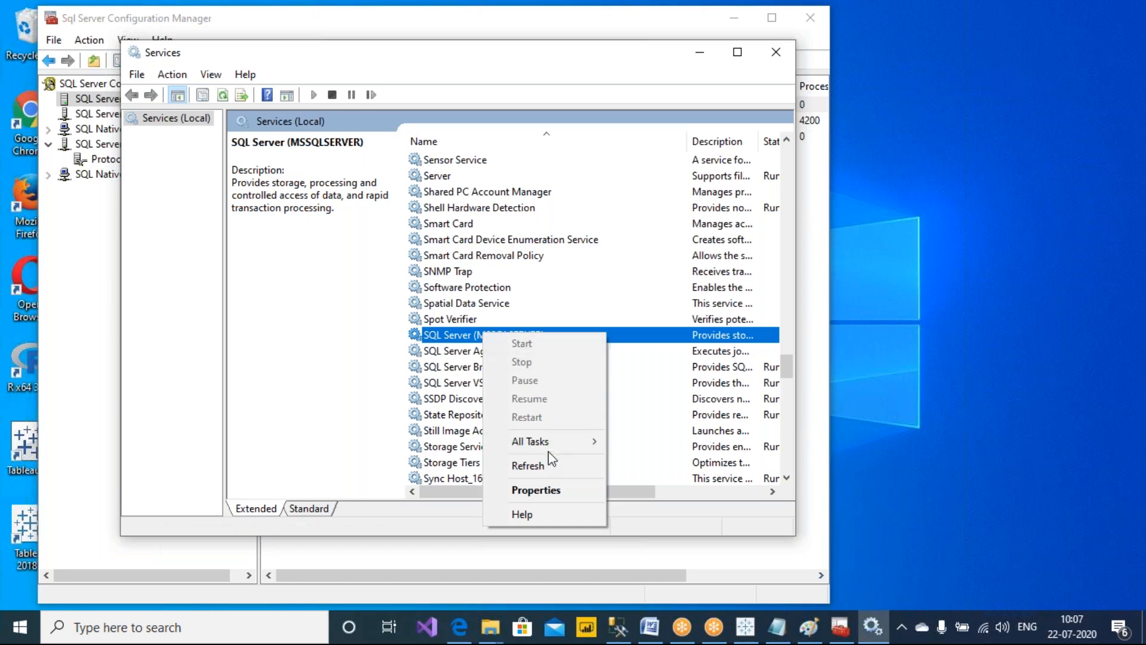
left_click(548, 496)
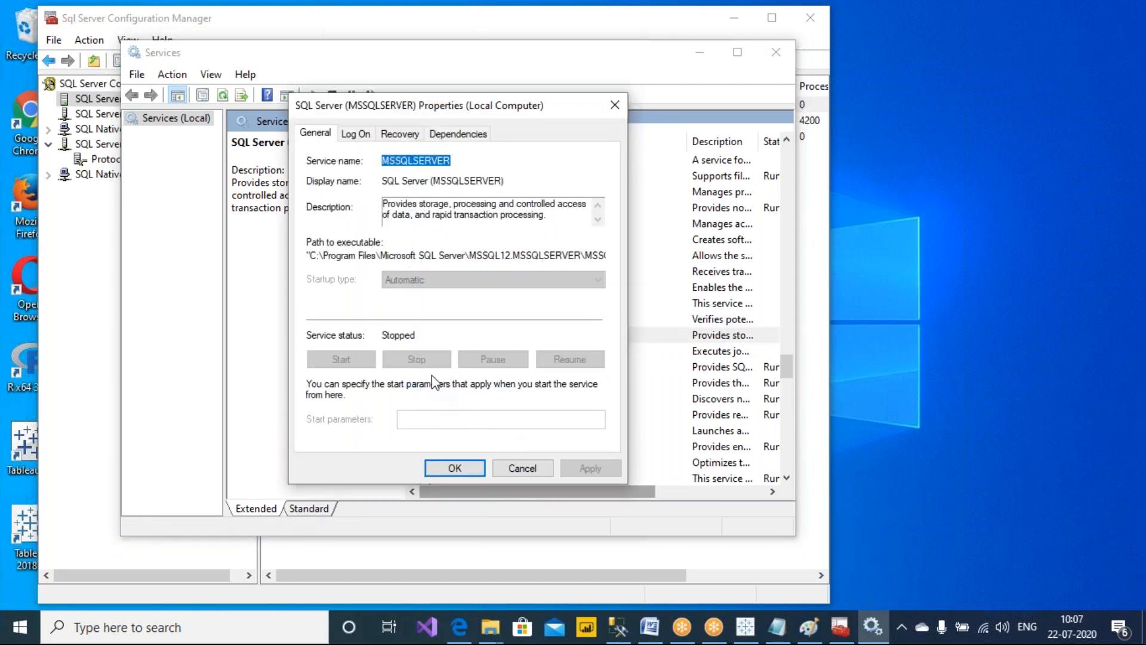
left_click(361, 136)
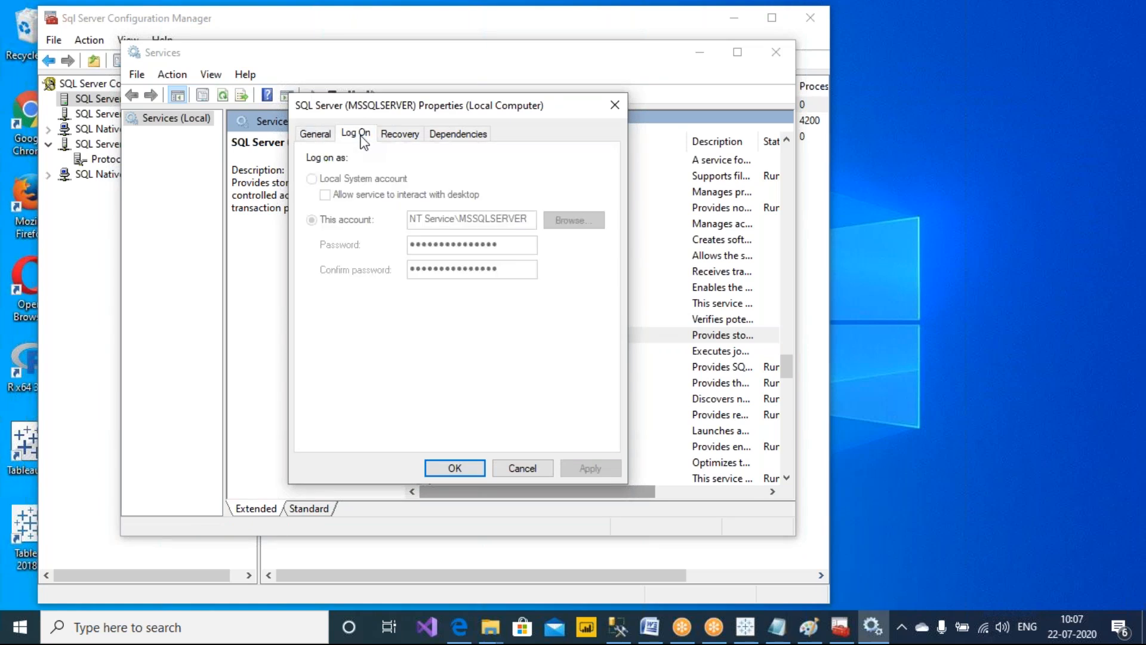
left_click(391, 138)
left_click(436, 133)
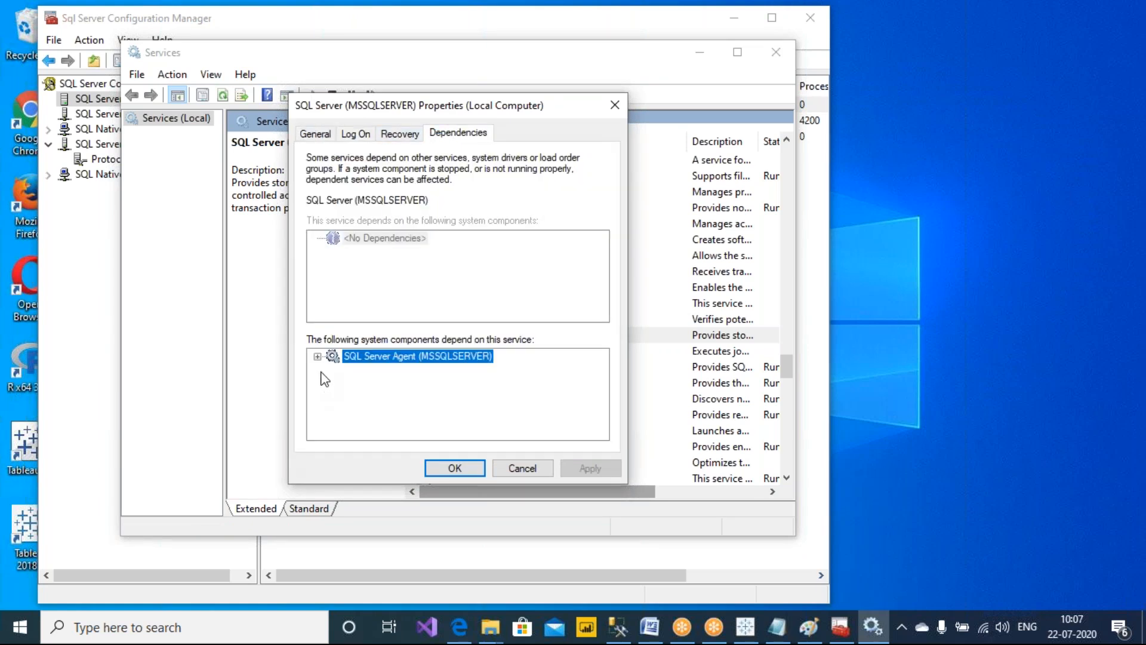
left_click(615, 106)
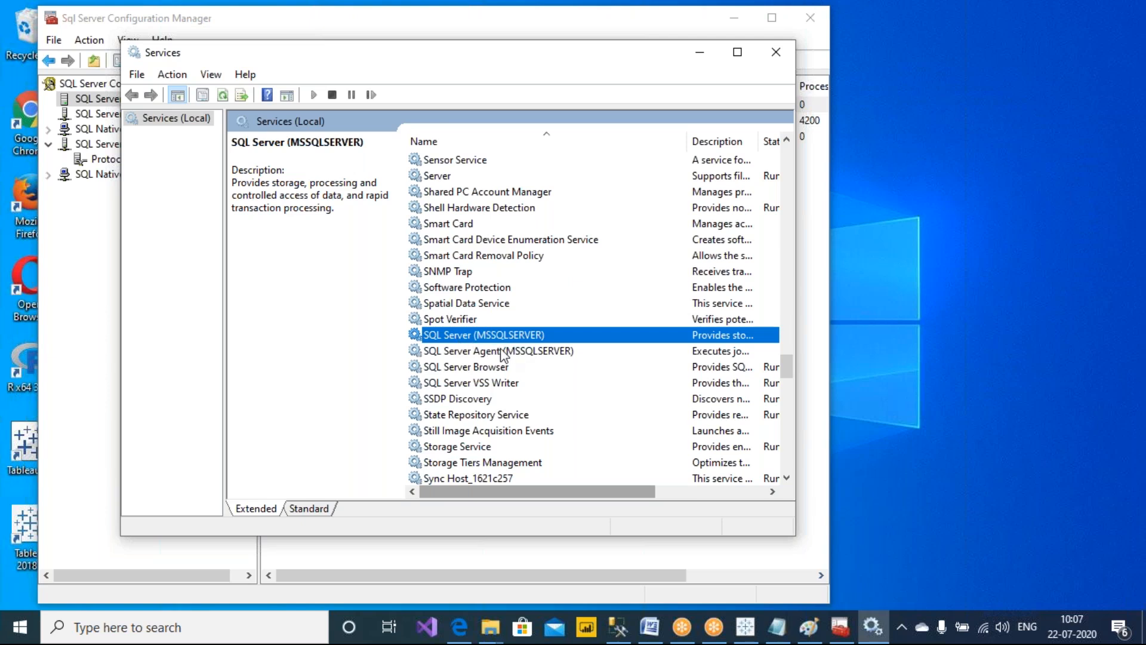
left_click(726, 48)
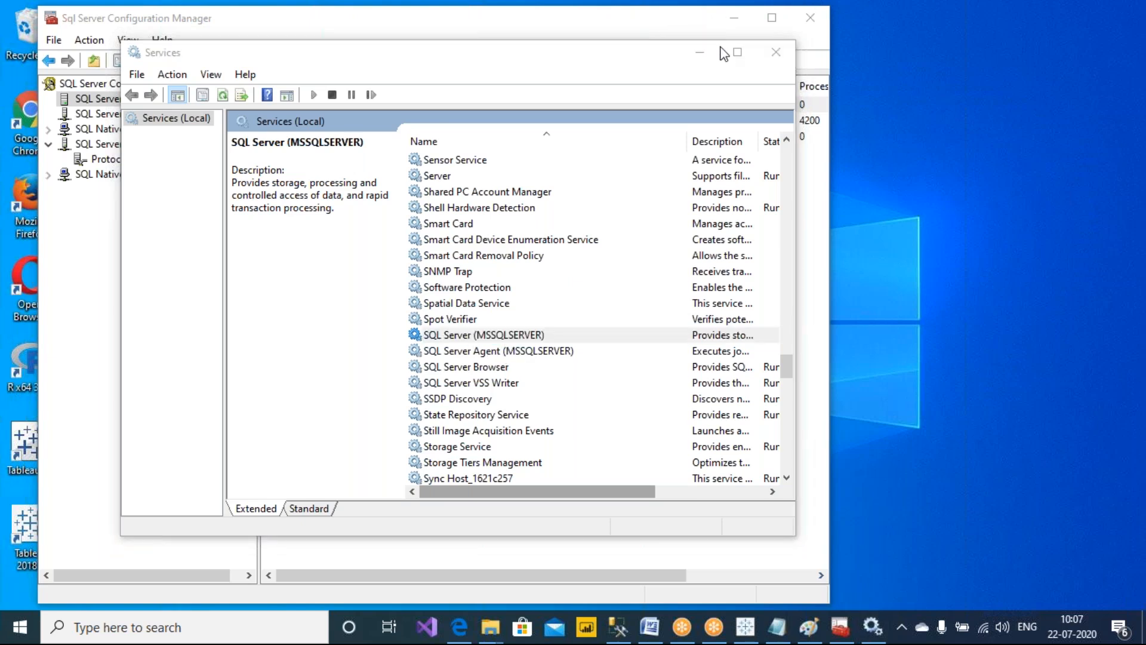
left_click_drag(887, 234, 921, 272)
mouse_move(929, 261)
left_mouse_down()
mouse_move(981, 262)
mouse_move(952, 281)
left_mouse_up()
left_click_drag(938, 170, 938, 162)
mouse_move(941, 111)
left_mouse_down()
mouse_move(982, 179)
mouse_move(955, 109)
left_mouse_up()
left_click_drag(875, 128, 928, 82)
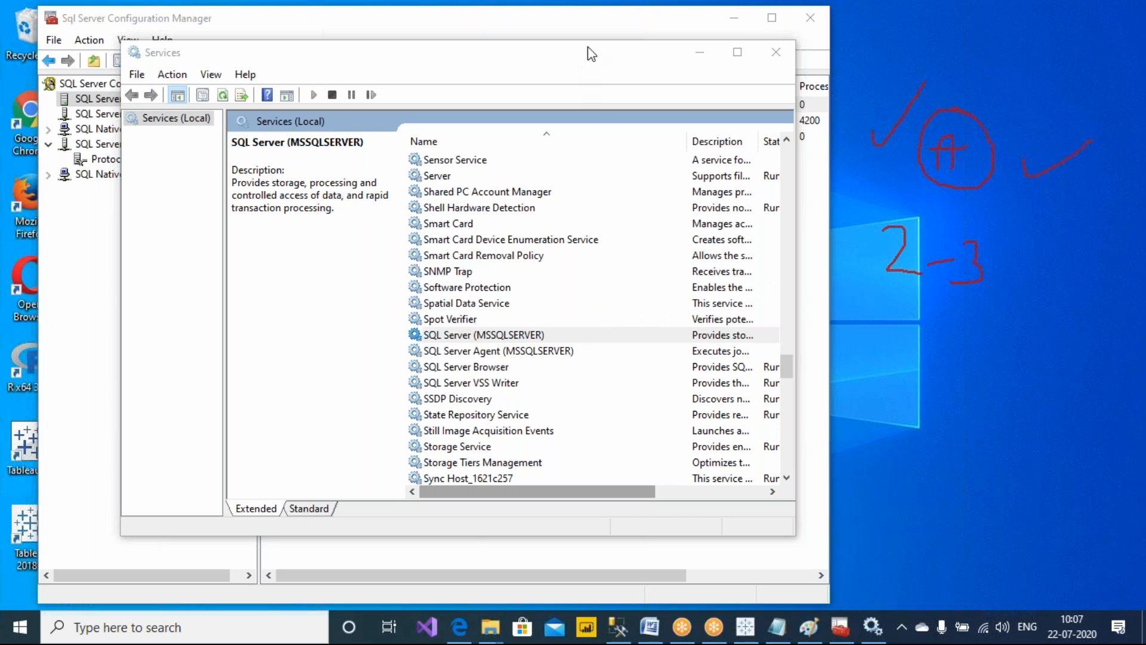
Close the Services window and dismiss the service error message in SQL Server Configuration Manager
left_click_drag(585, 51, 573, 86)
left_click(775, 88)
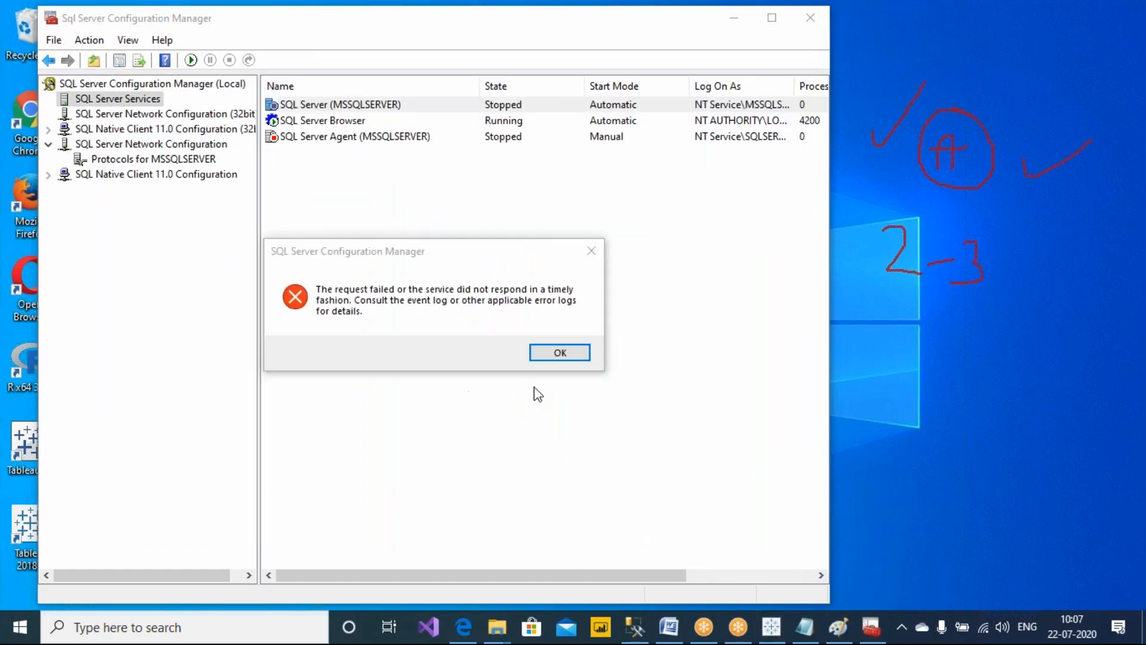
left_click(560, 353)
Connect to the Database Engine at server 49.206.196.114 using SQL Server Authentication as sa, entering the account password
left_click(635, 627)
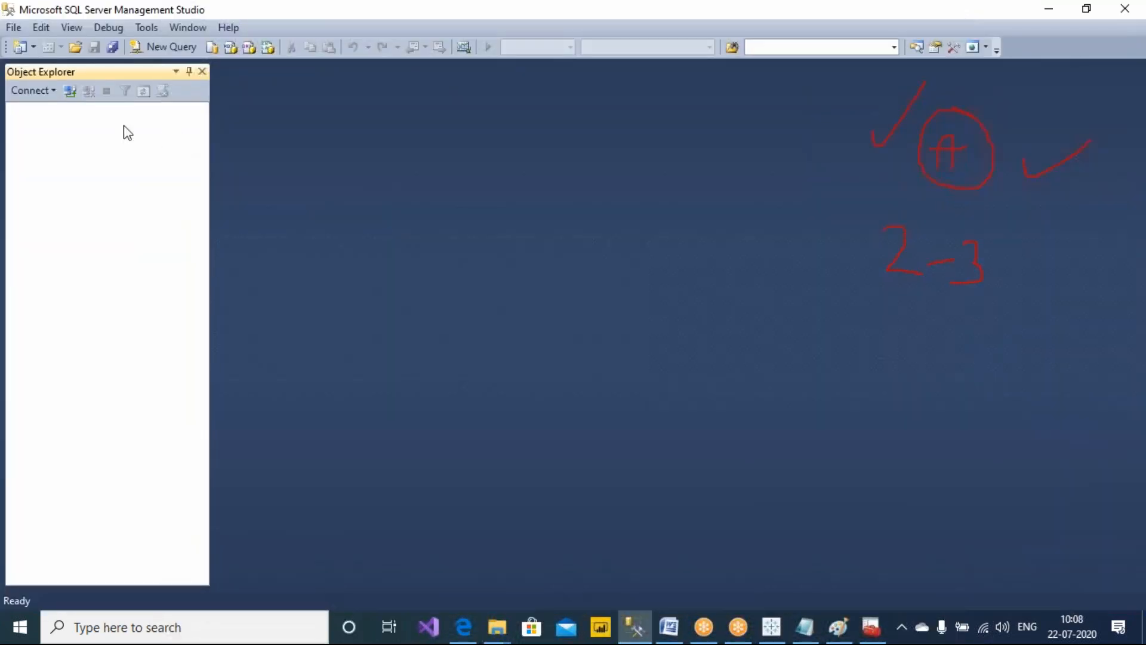
left_click(36, 90)
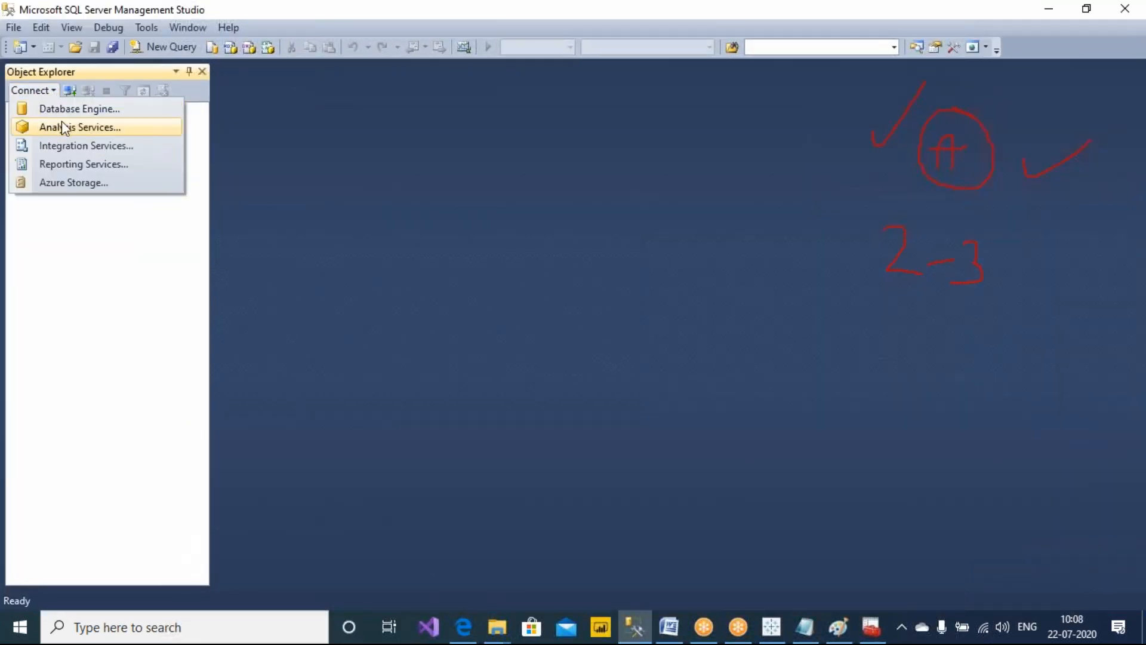
left_click(77, 110)
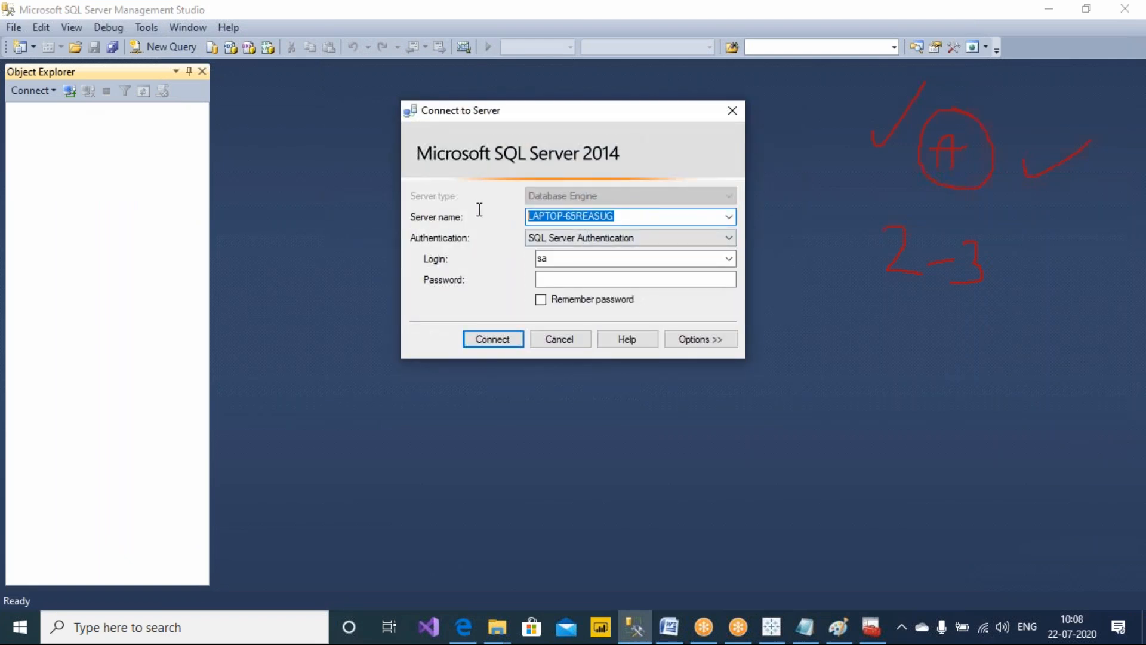
type("49.206.196.114")
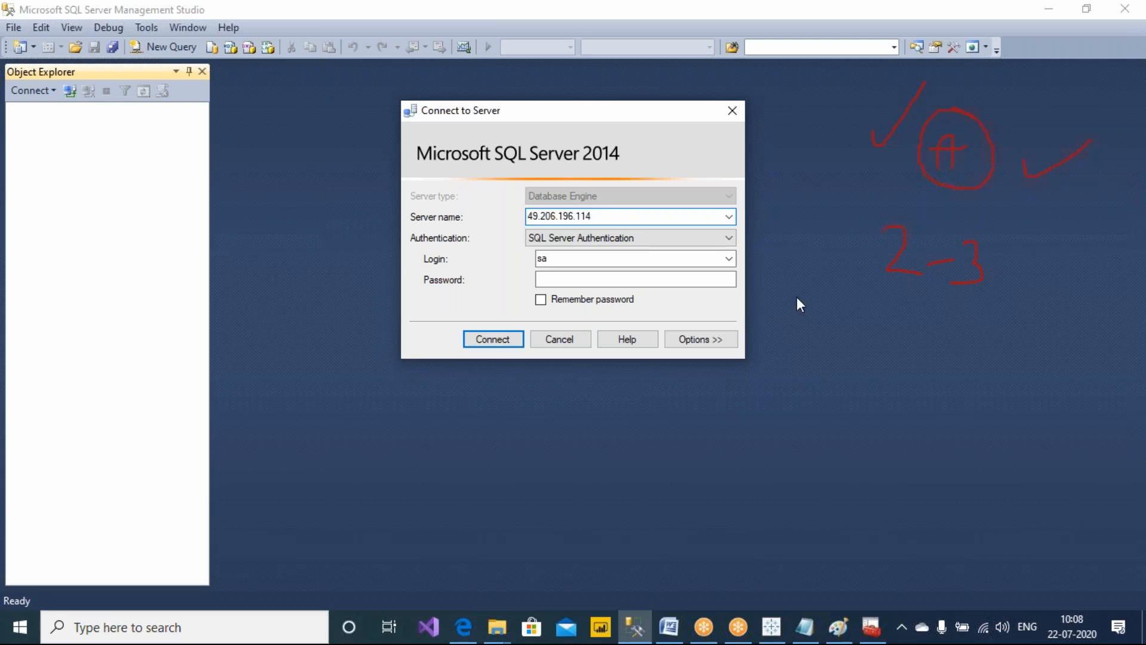
left_click(705, 280)
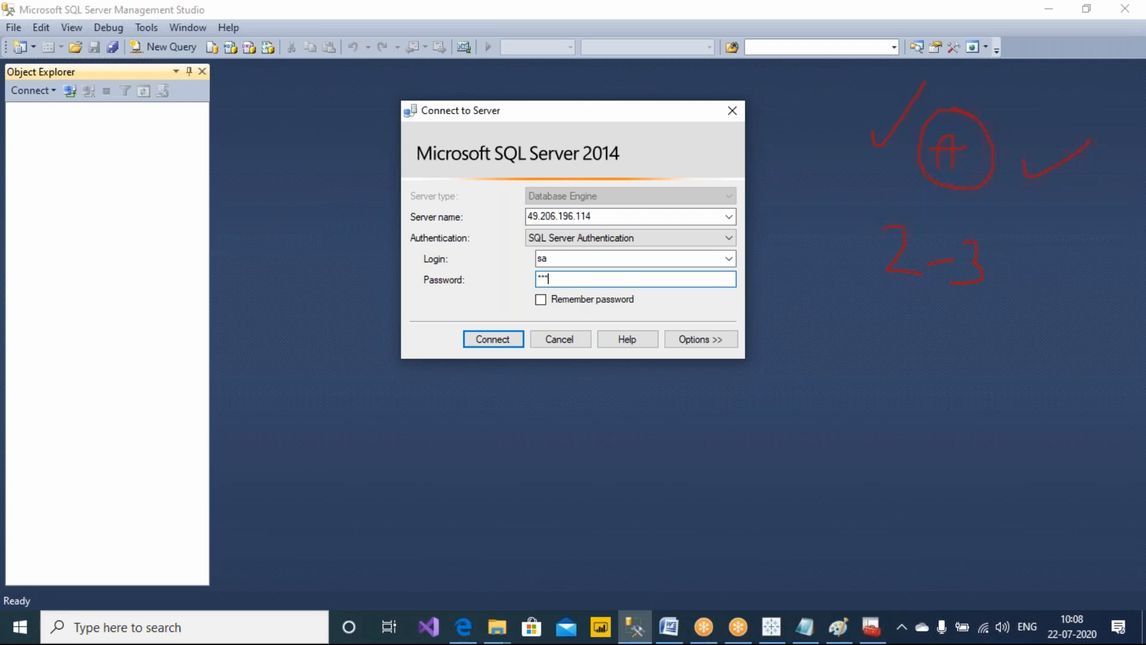
key("Return")
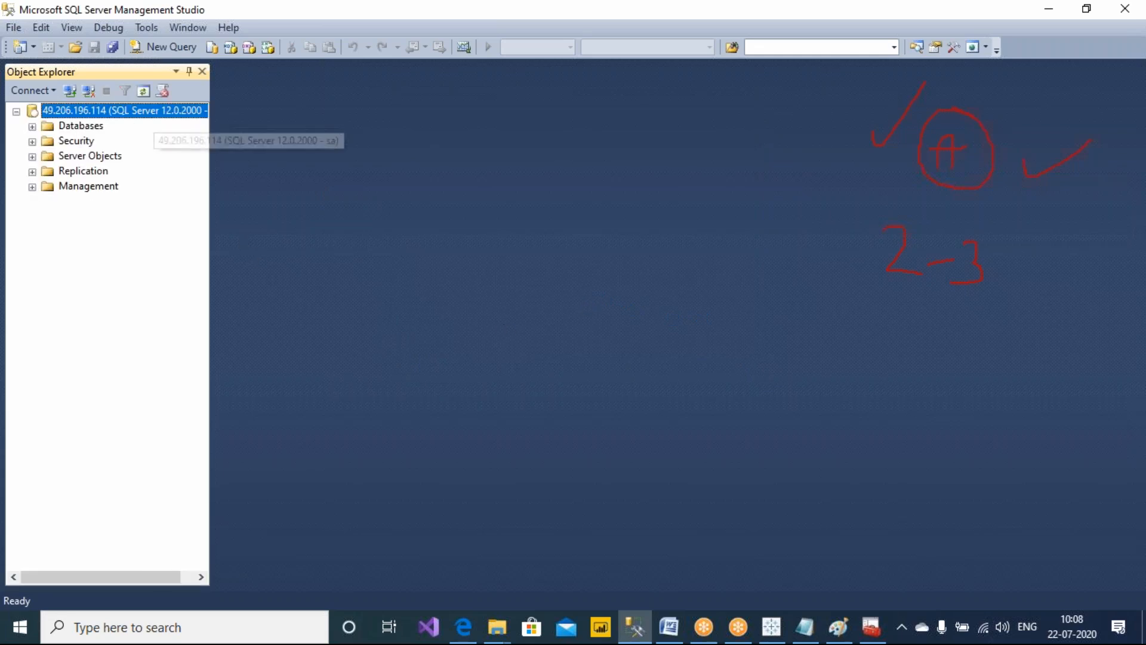
Open a new query window and switch its database to Superstore
left_click(165, 48)
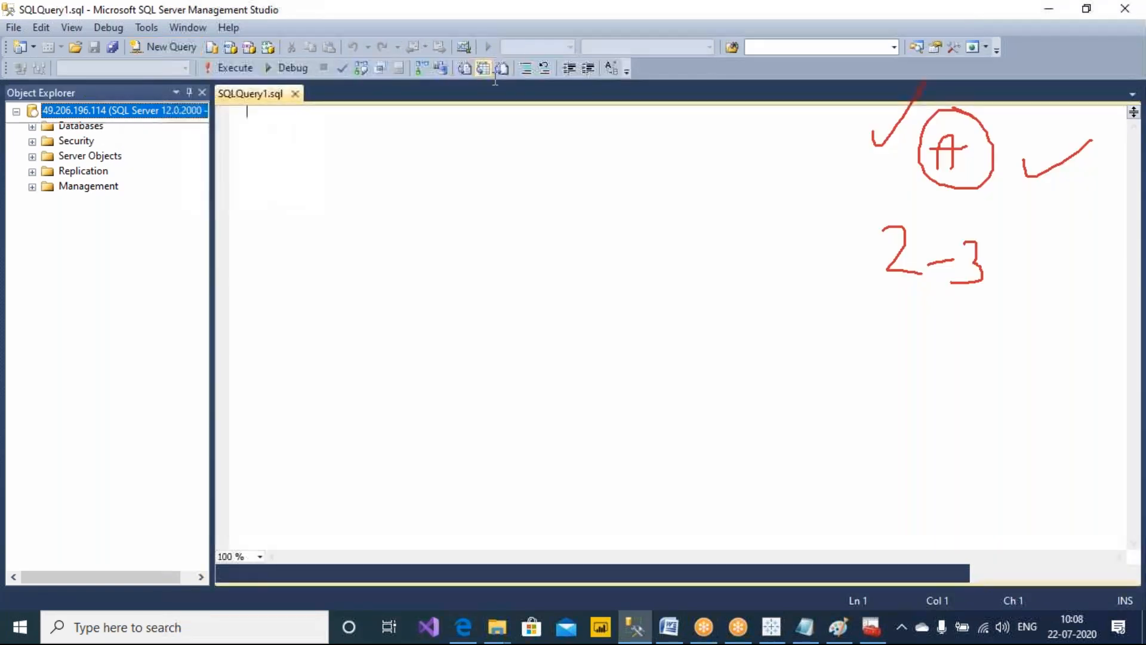
left_click(730, 124)
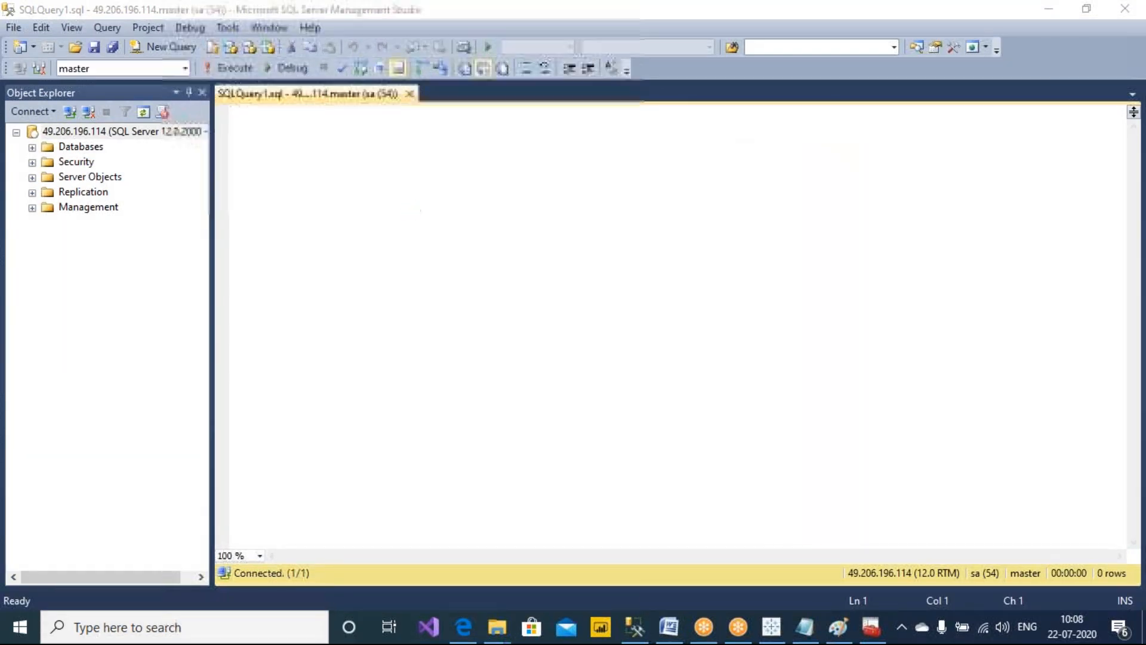
left_click(412, 195)
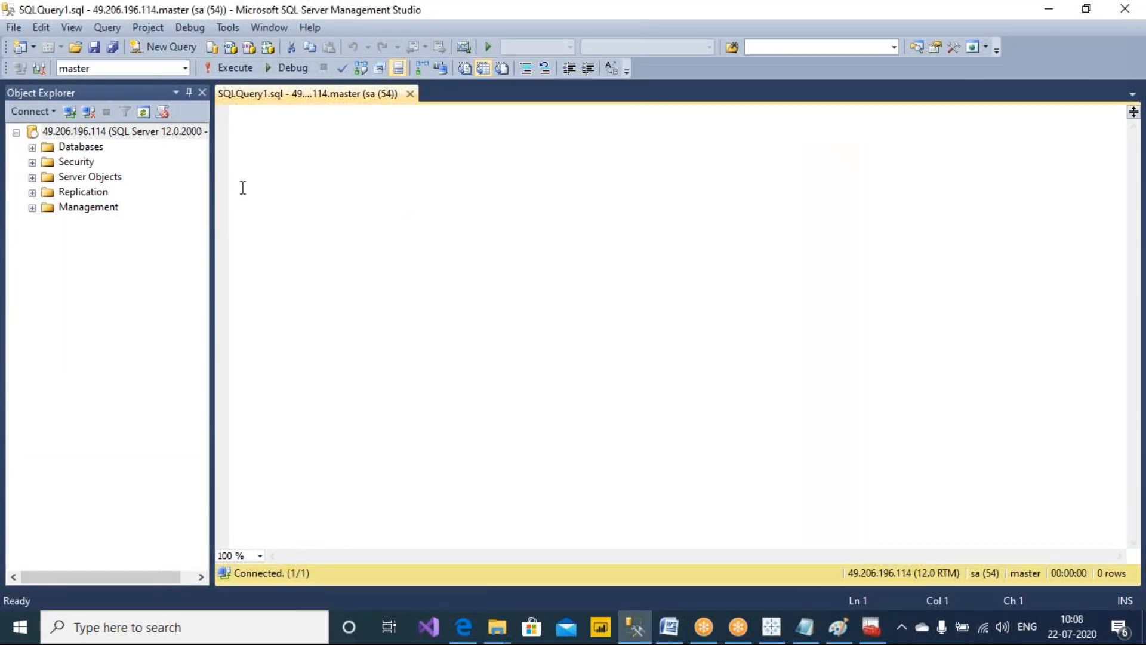
left_click(185, 68)
left_click(77, 84)
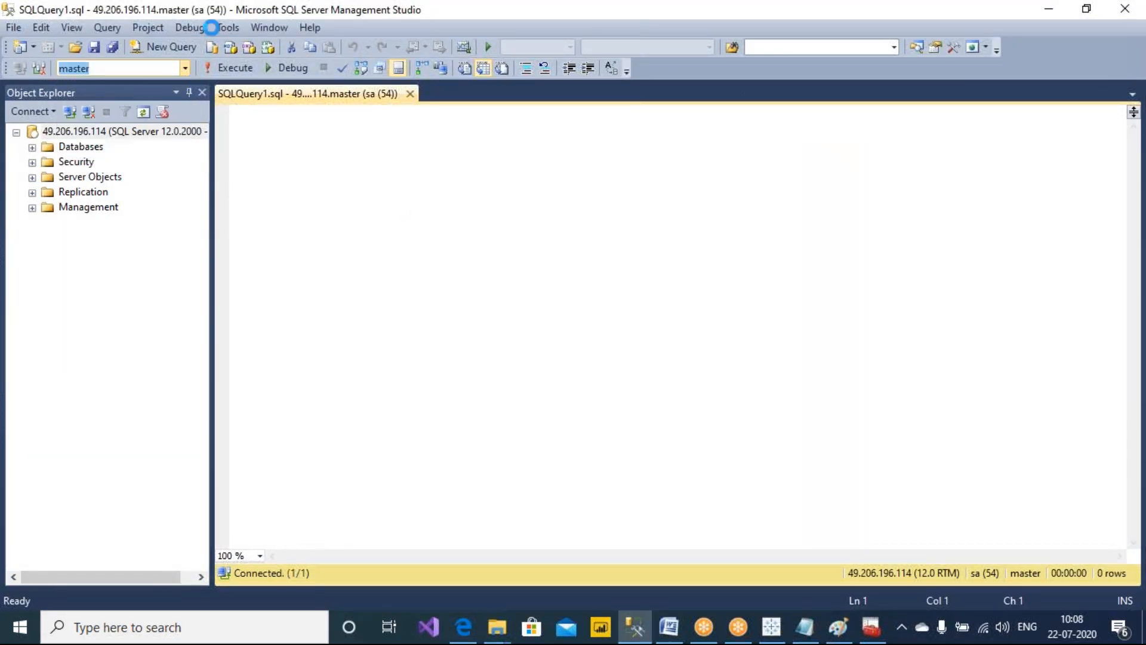
Arrange the SQL Server Management Studio window over the Tableau Sheet 10 chart so both are visible
left_click_drag(506, 10, 653, 266)
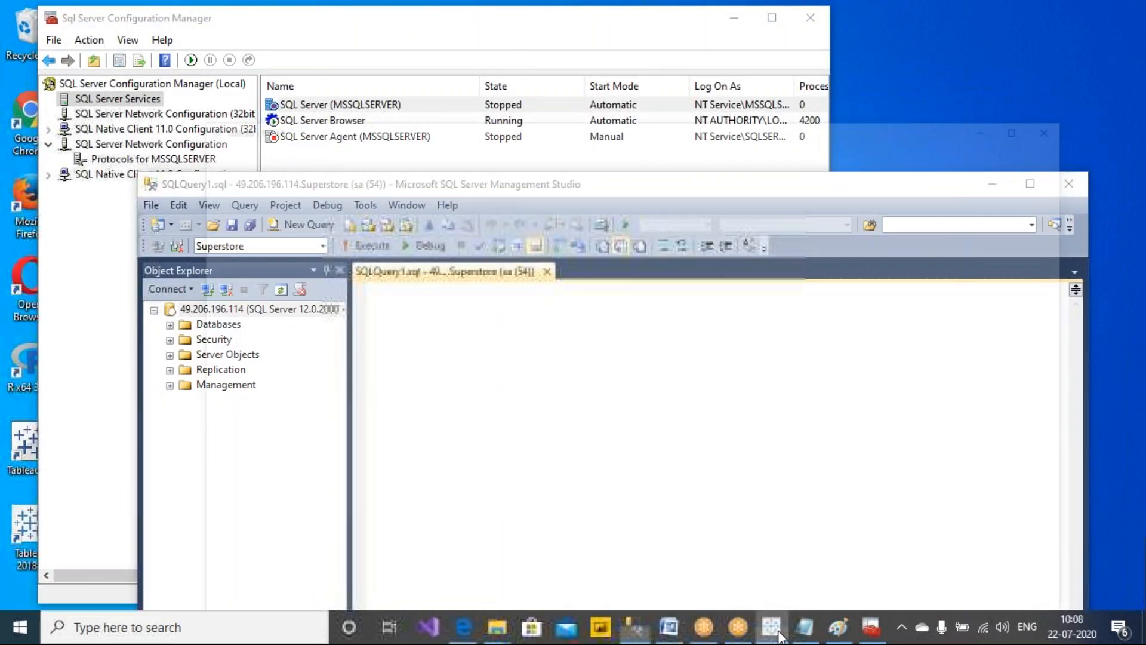
left_click(777, 634)
left_click(871, 627)
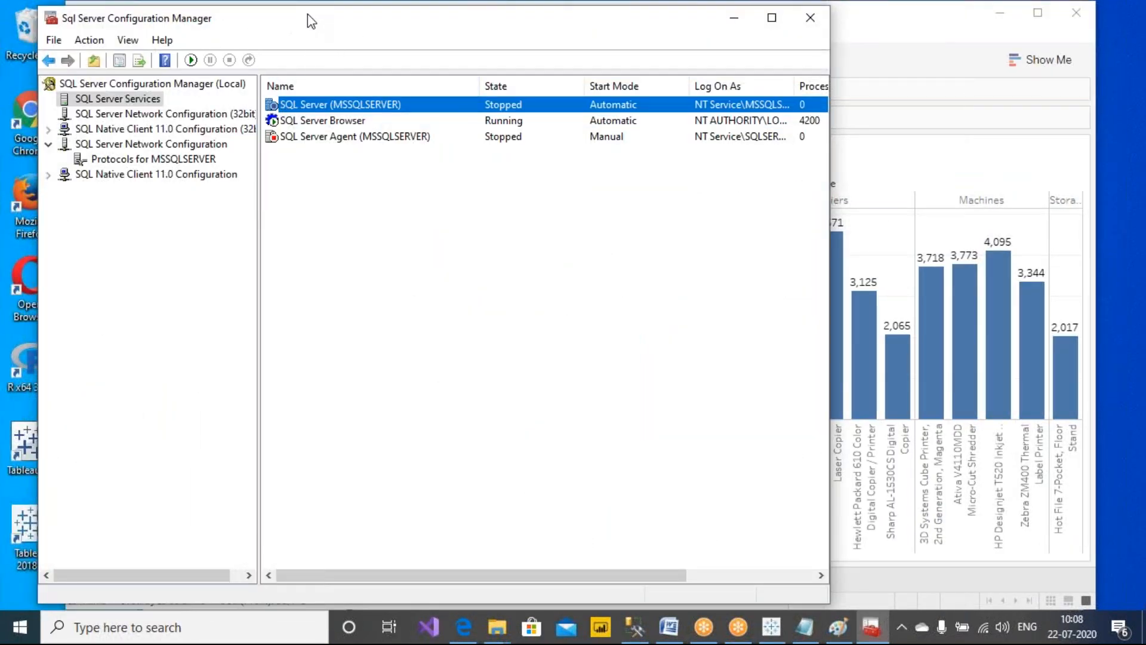
right_click(306, 13)
left_click(384, 80)
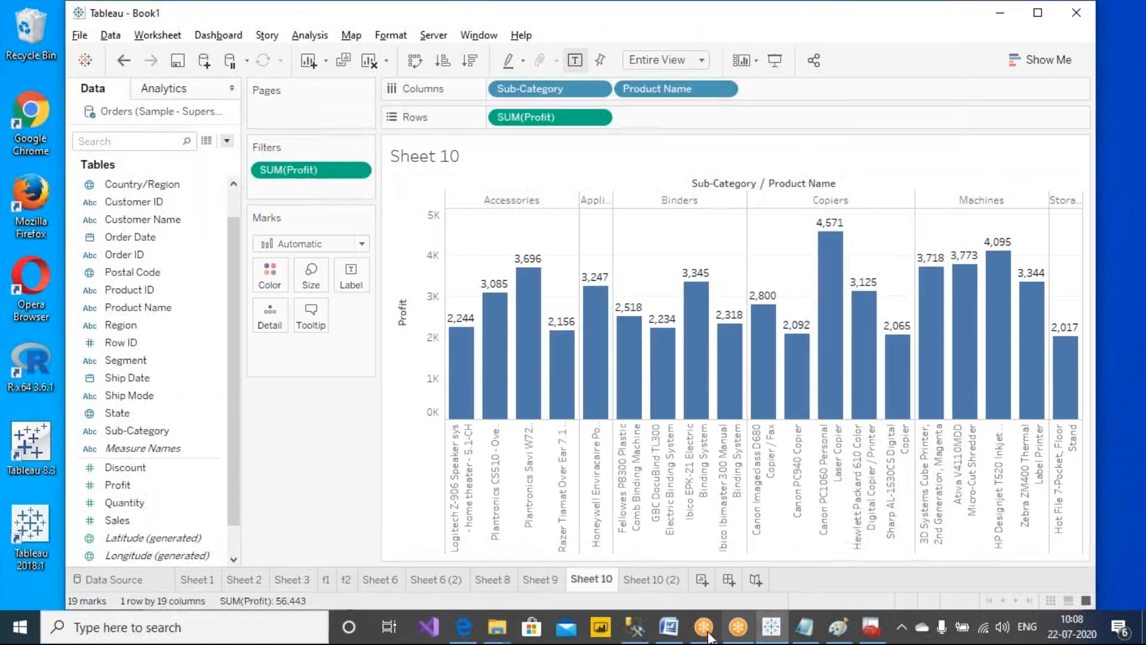
left_click(634, 626)
left_click_drag(560, 188, 548, 240)
scroll(550, 435, "up", 8)
key("Return")
key("Return")
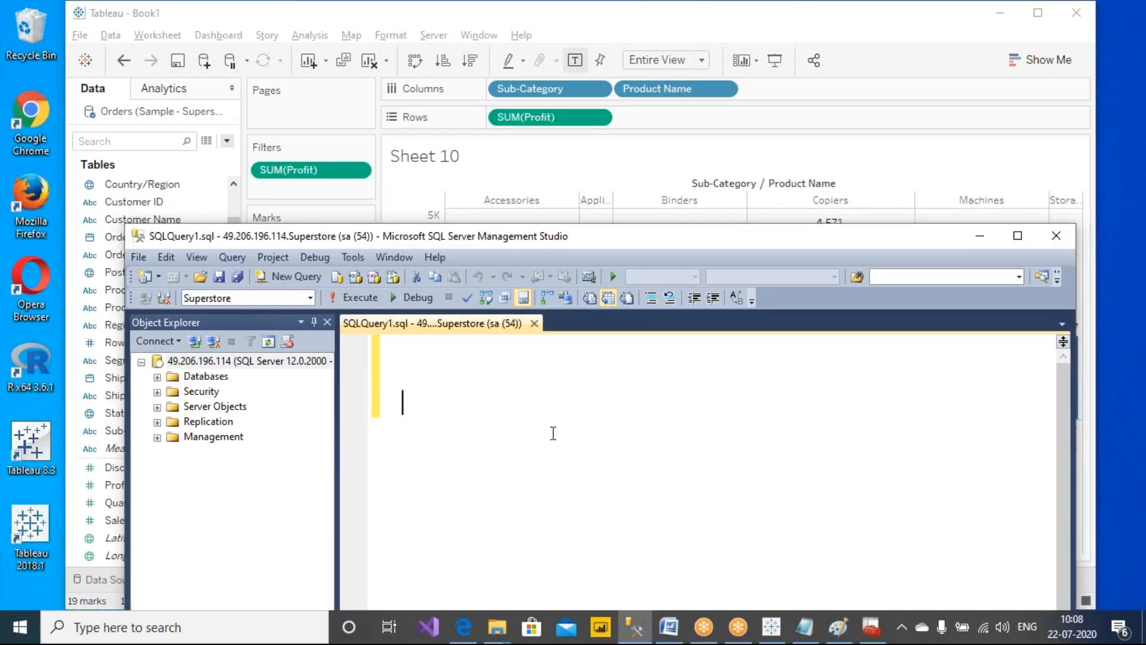
Start the query with a select line and a from Orders line
type("from orders")
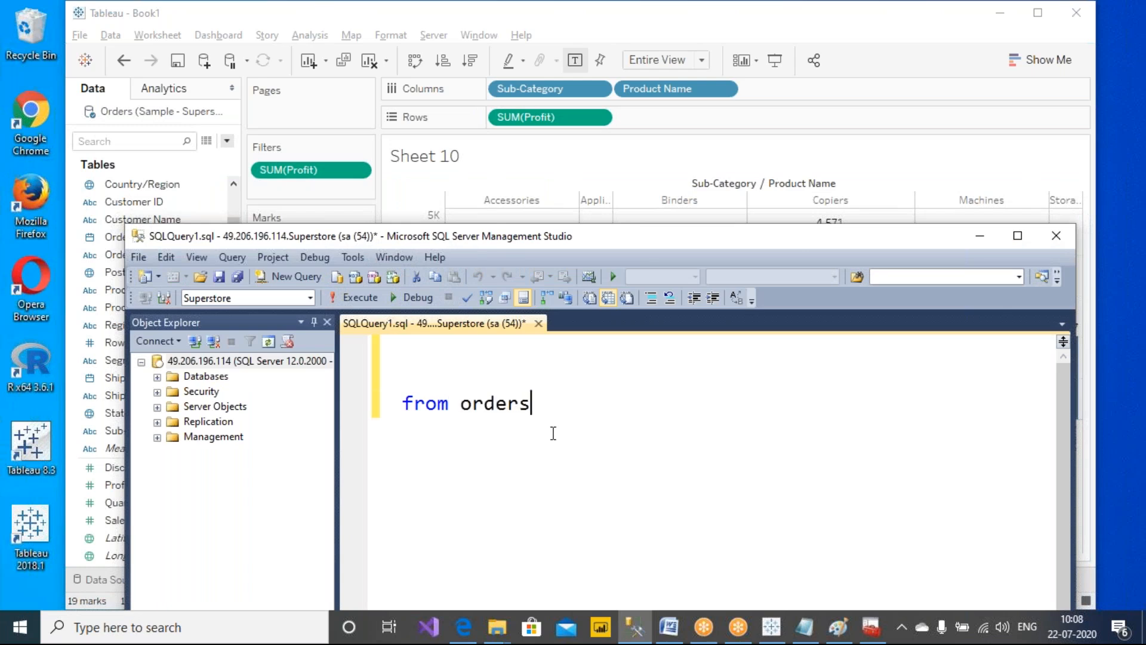
key("Up")
type("select")
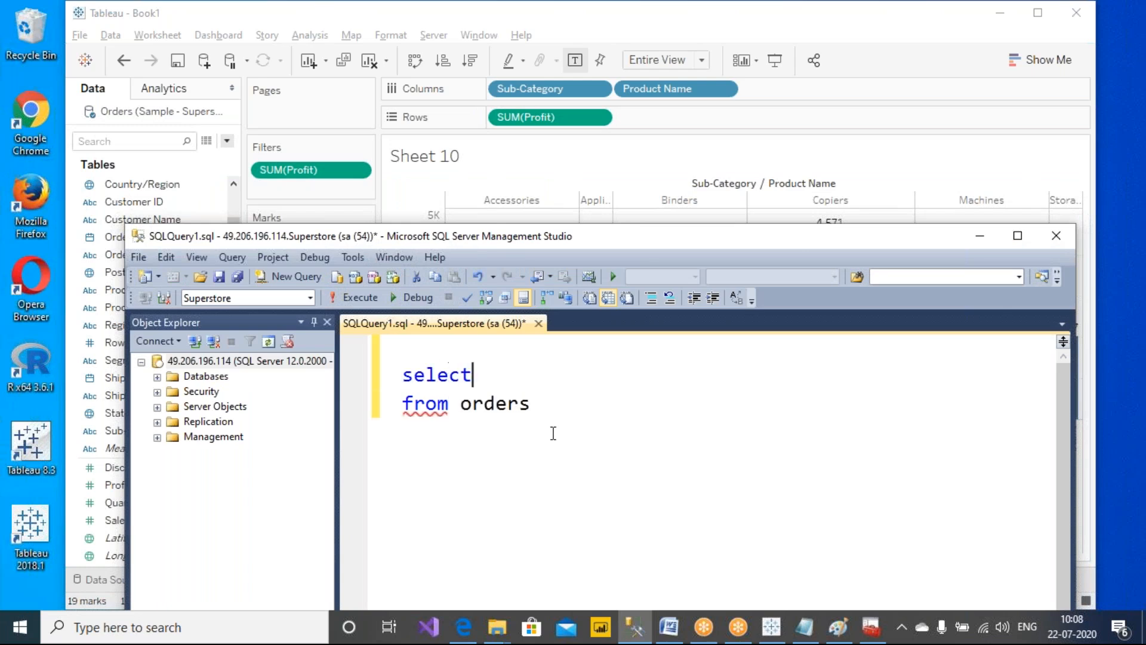
type(" sub")
type("c")
key("BackSpace")
key("BackSpace")
key("BackSpace")
key("BackSpace")
key("Down")
key("Right")
key("Right")
key("Right")
key("Right")
key("BackSpace")
key("BackSpace")
key("BackSpace")
key("BackSpace")
key("BackSpace")
key("BackSpace")
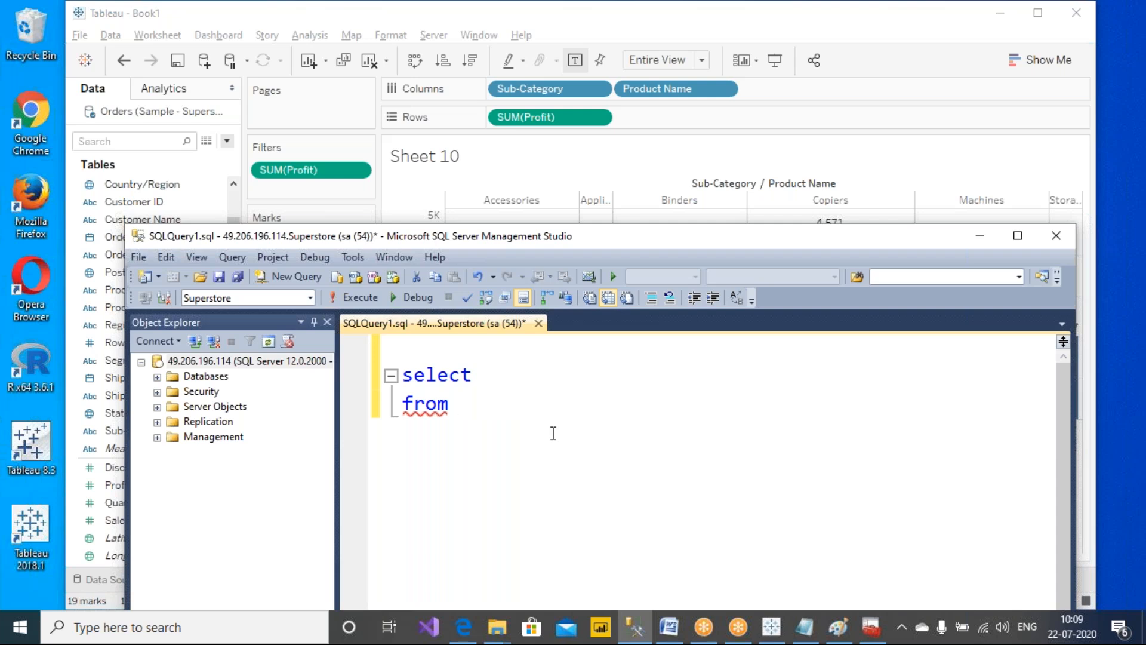
type("Orders")
Add the sub-category and [product name] columns to the select list
key("Up")
type("sub")
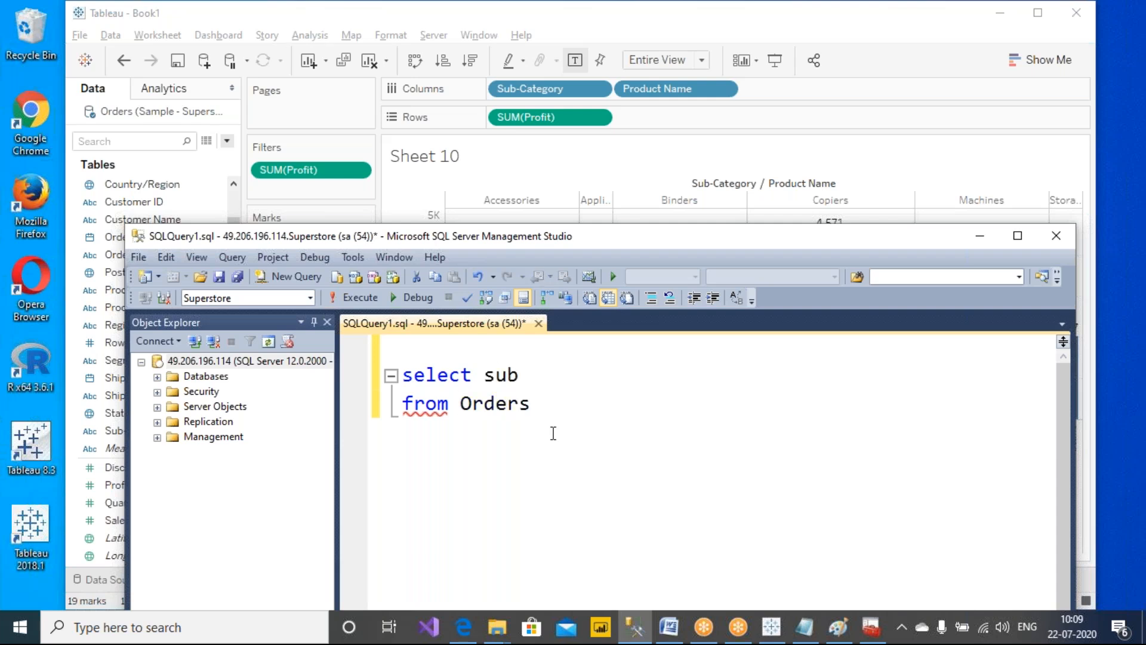
type("-category,product name]")
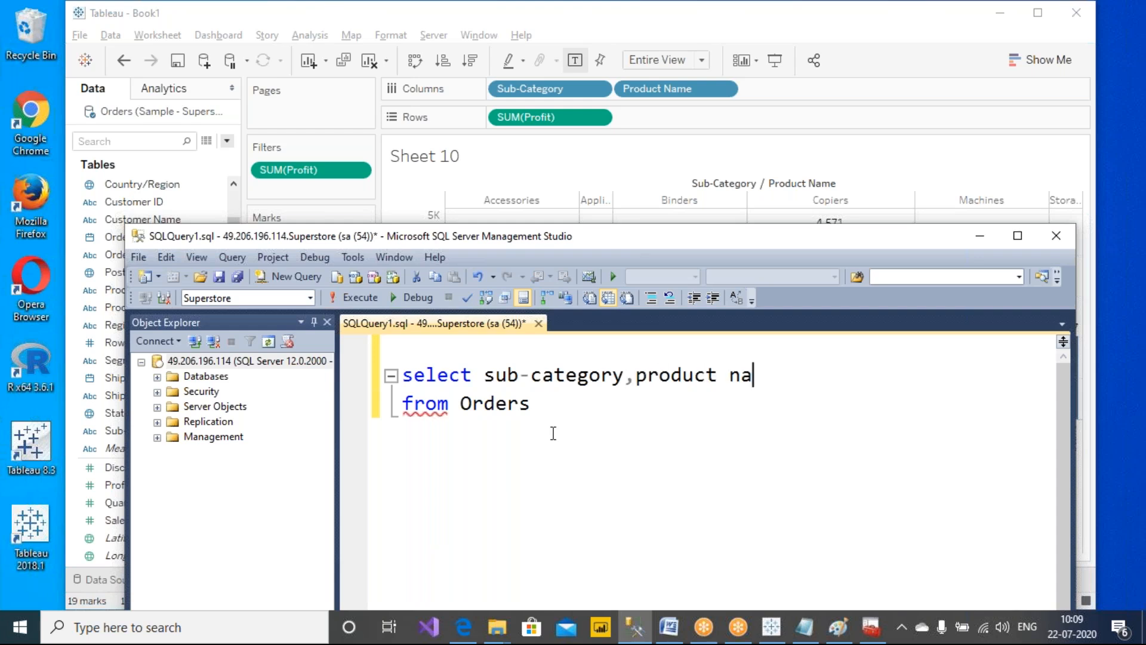
key("Left")
key("ctrl+Left")
key("ctrl+Left")
type("[")
left_click(560, 406)
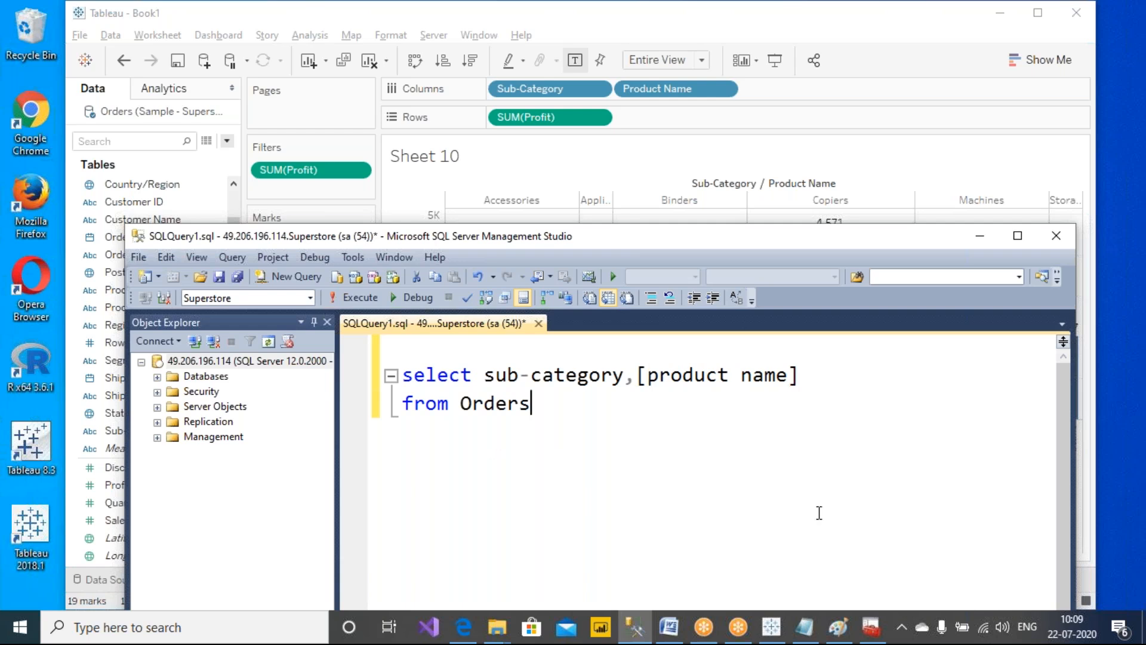
Append sum(profit) to the select list
key("Return")
left_click(816, 358)
left_click(842, 374)
type(",sum(p")
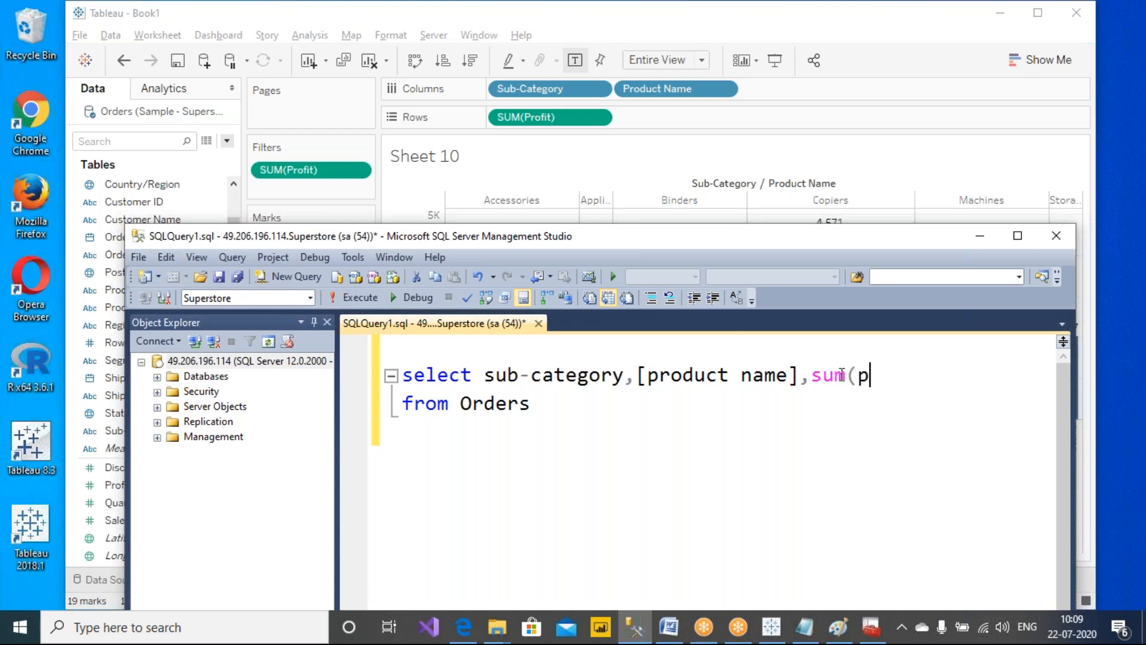
type("rofit)")
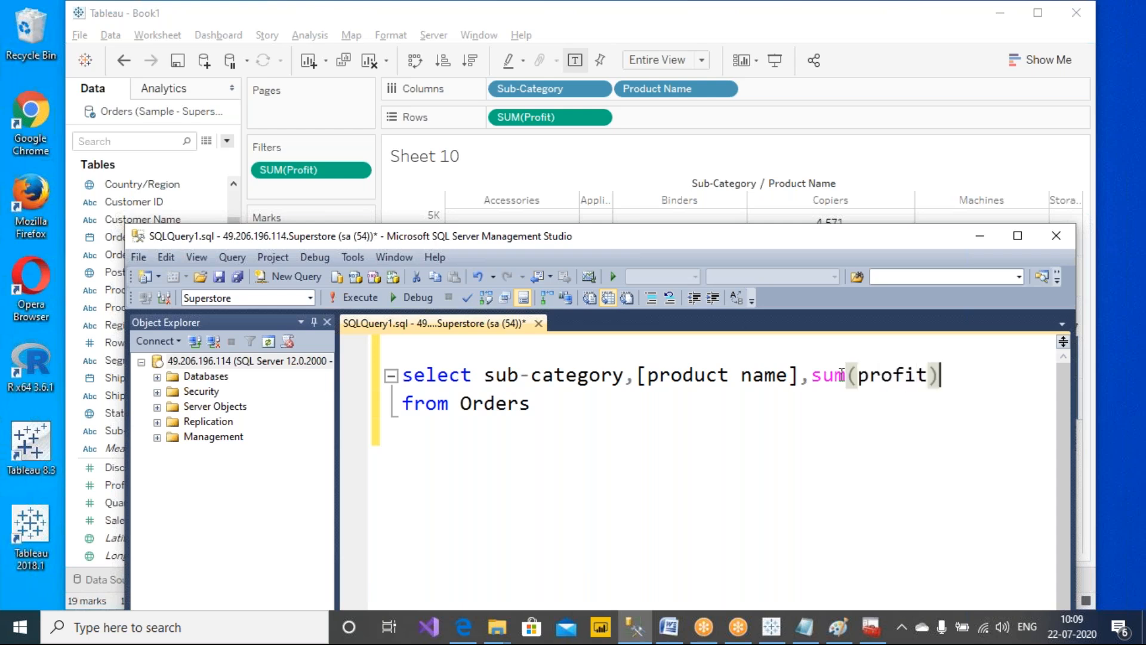
Add a having clause keeping rows where sum(profit)>2000 and sum(profit)<5000
left_click(584, 414)
key("Return")
type("where su")
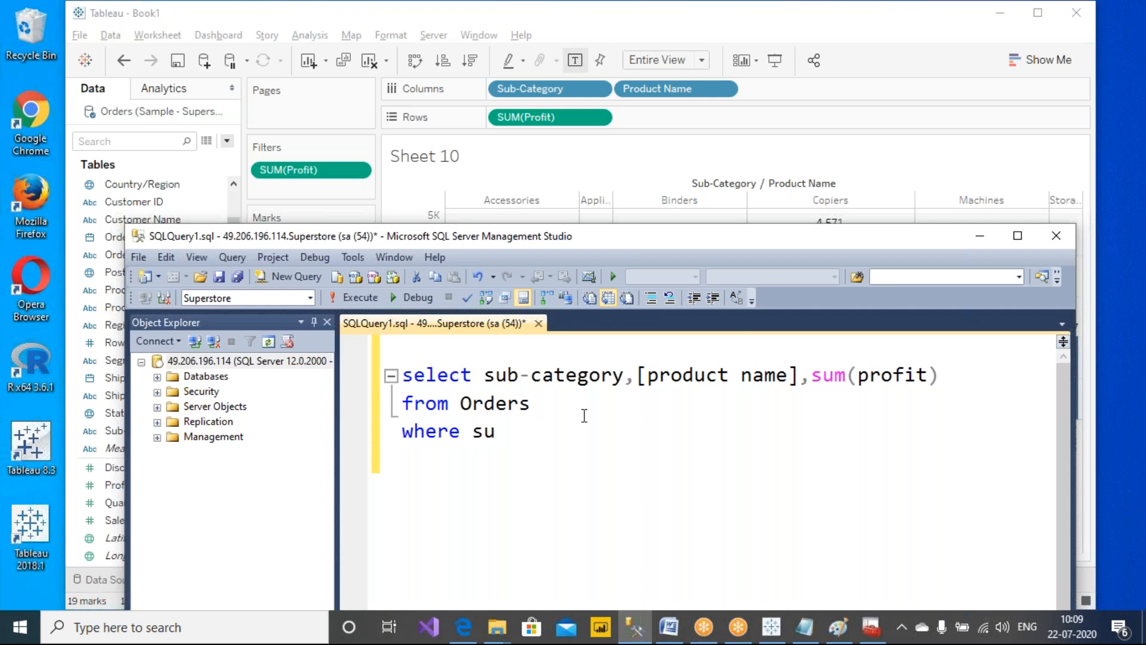
key("BackSpace")
key("BackSpace")
key("BackSpace")
key("BackSpace")
key("BackSpace")
key("BackSpace")
key("BackSpace")
key("BackSpace")
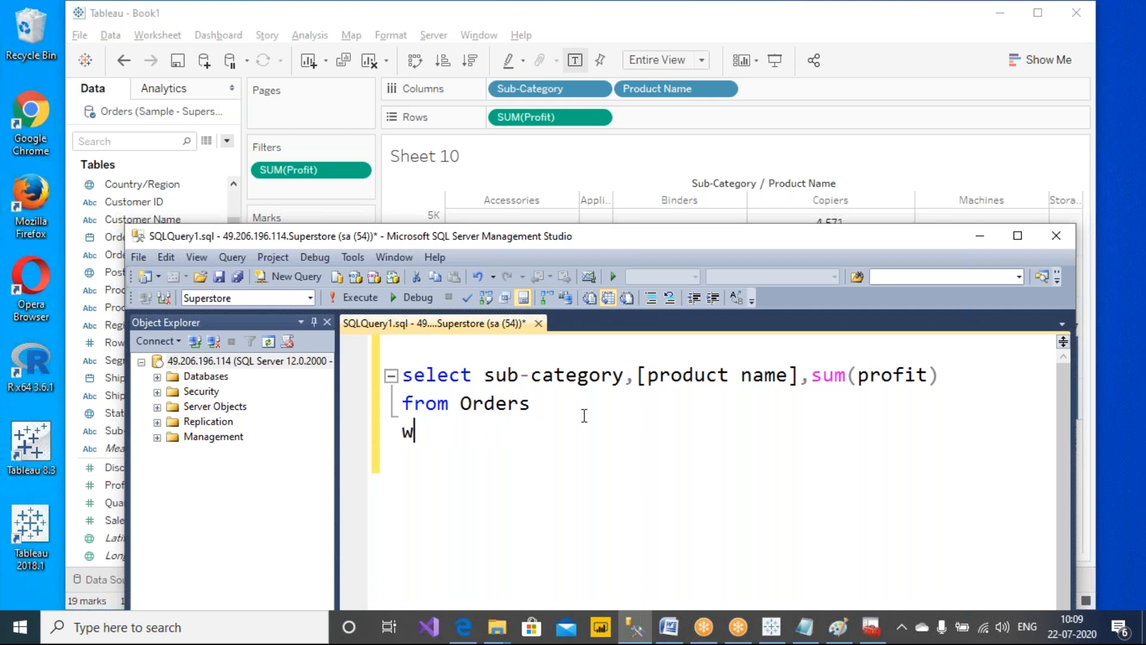
type("having ")
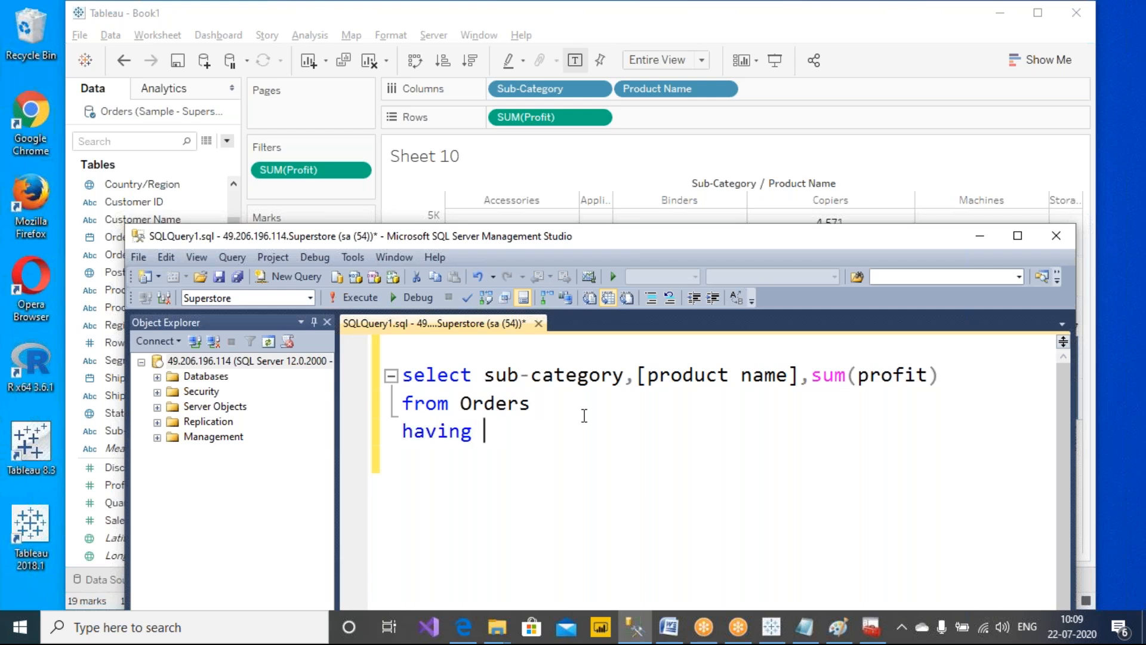
type("sum(profit)")
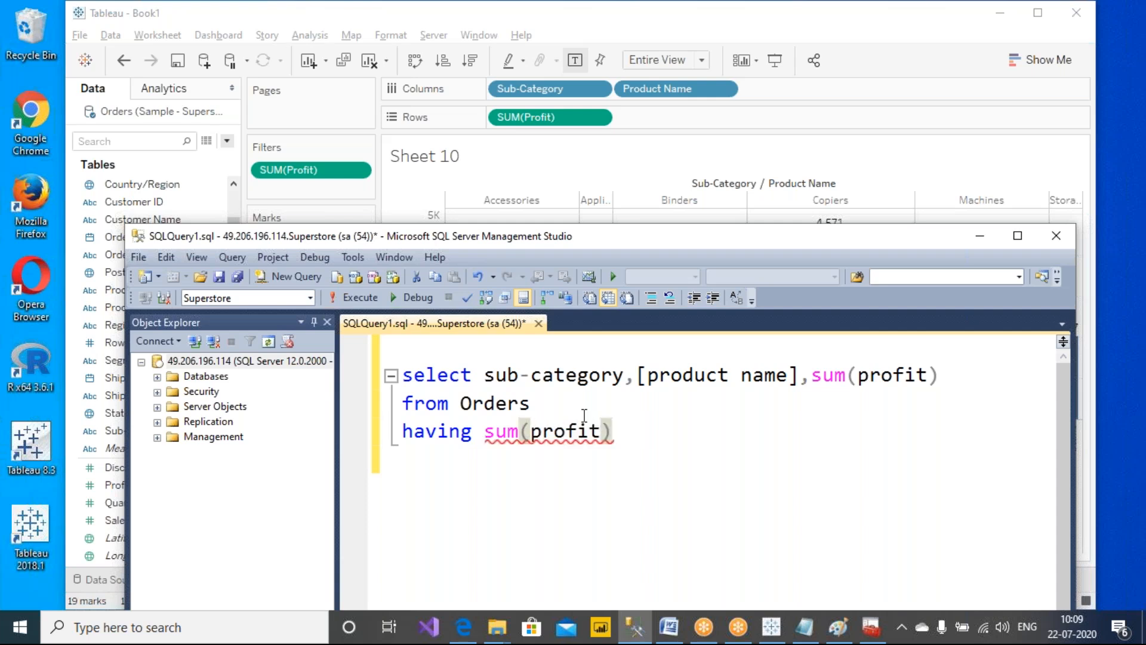
type(">200")
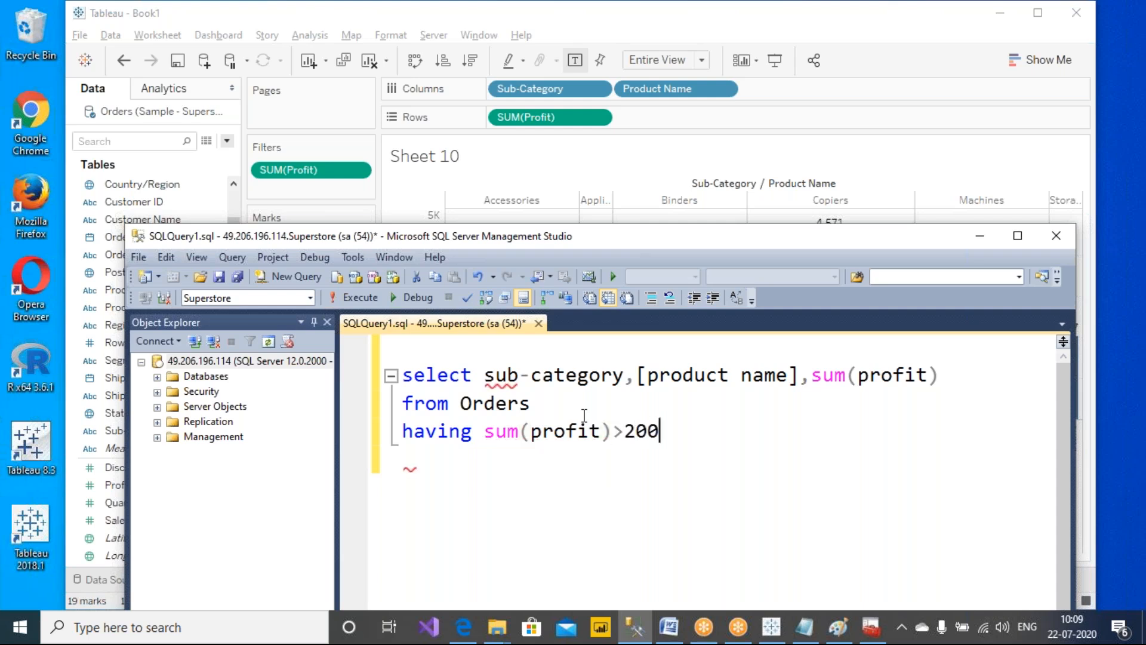
type("0 and s")
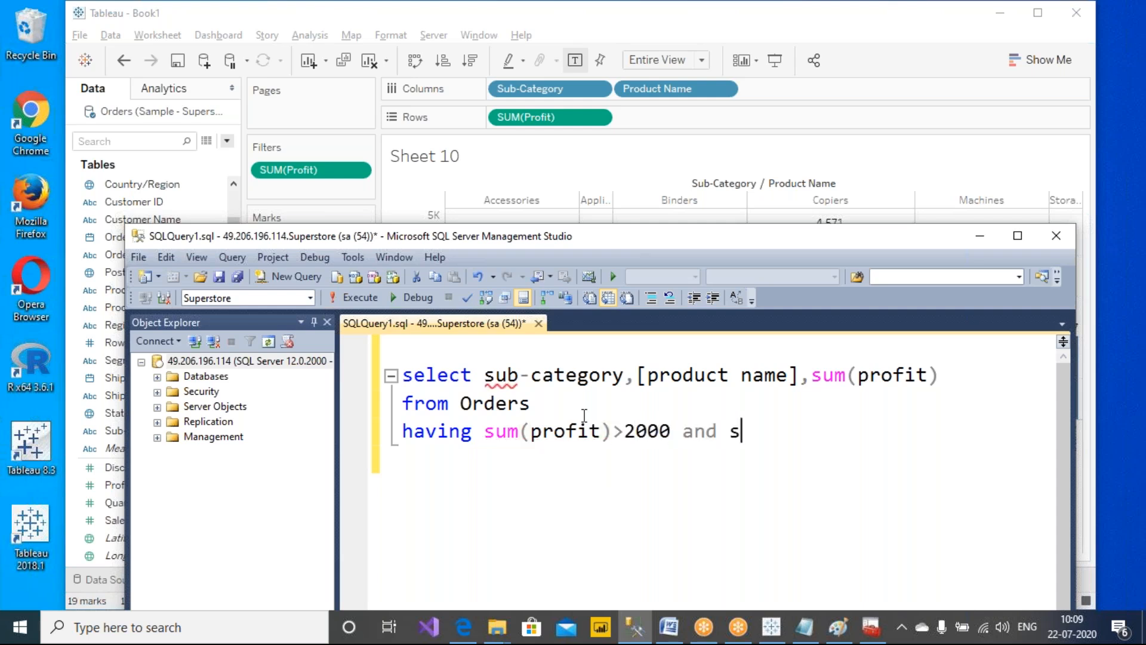
type("um(profit)")
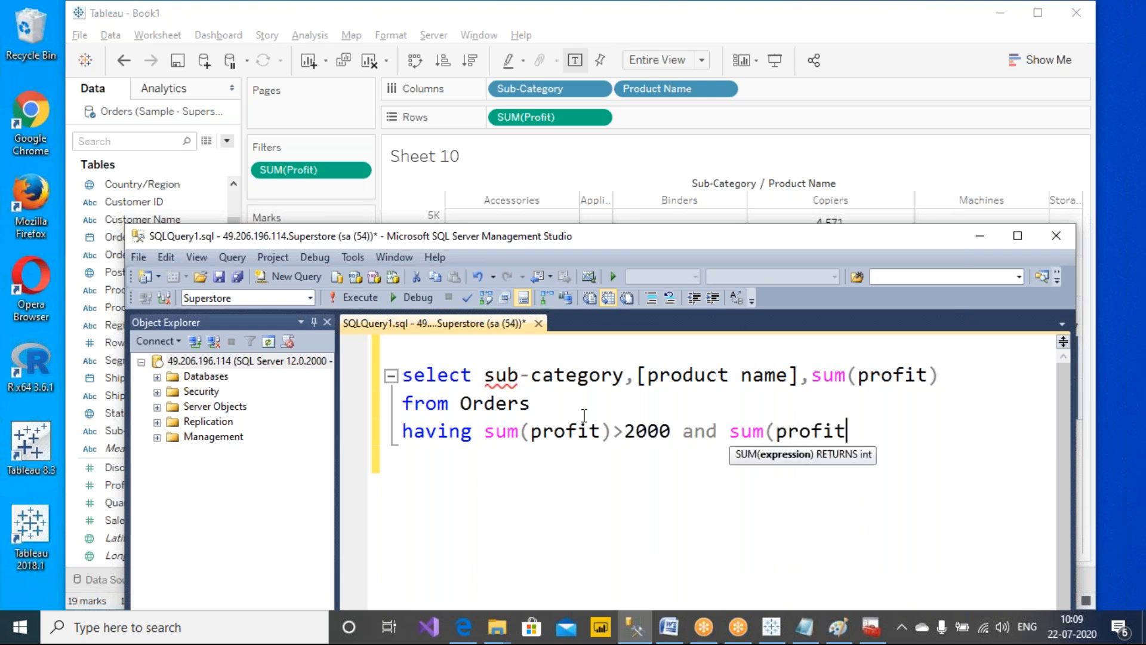
type("<5000")
Add a group by clause on sub-category,[product name] by copying the columns from the select line
key("Return")
type("group by")
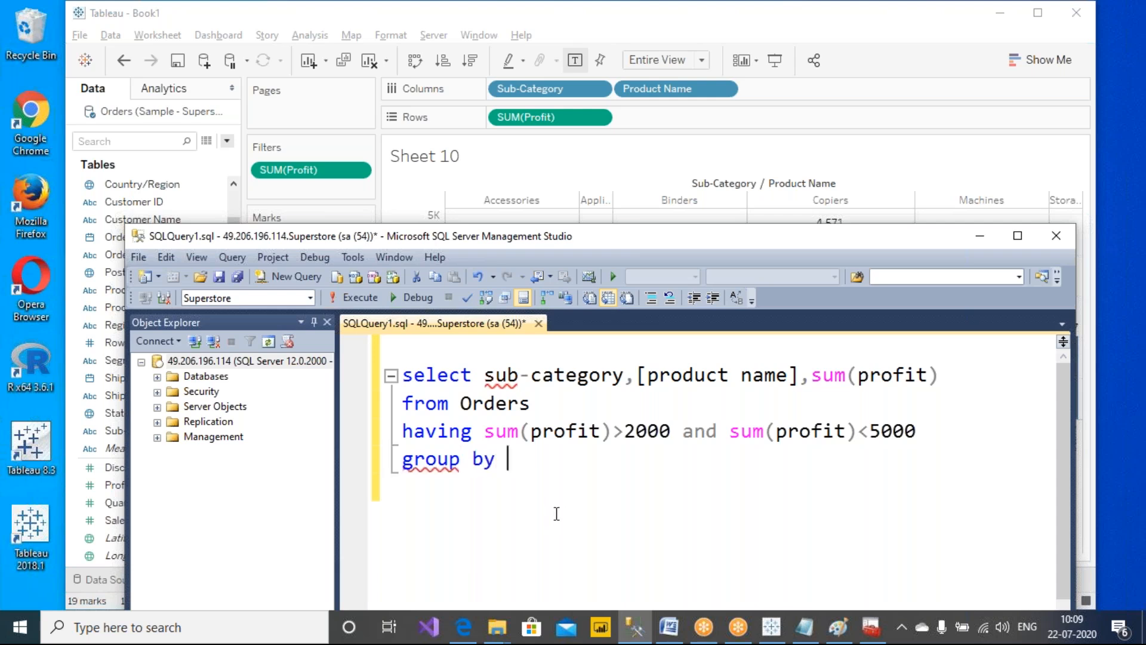
left_click_drag(482, 375, 799, 382)
key("ctrl+c")
left_click(547, 464)
key("ctrl+v")
Select the whole query and execute it
left_click_drag(812, 479, 399, 375)
left_click(367, 297)
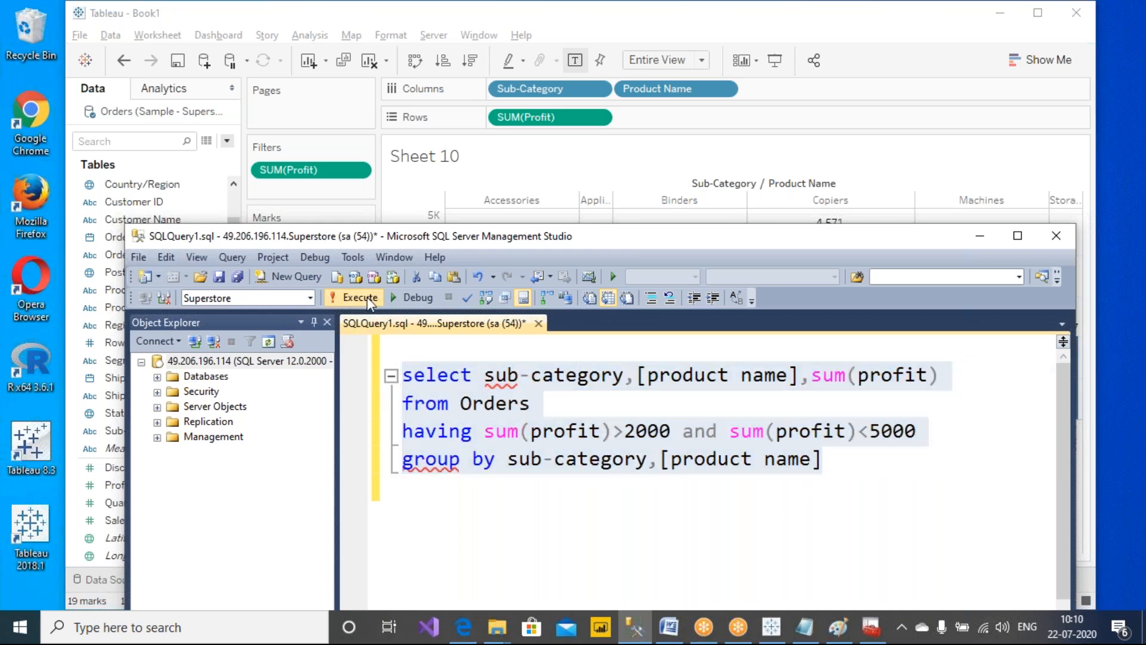
left_click_drag(494, 239, 450, 163)
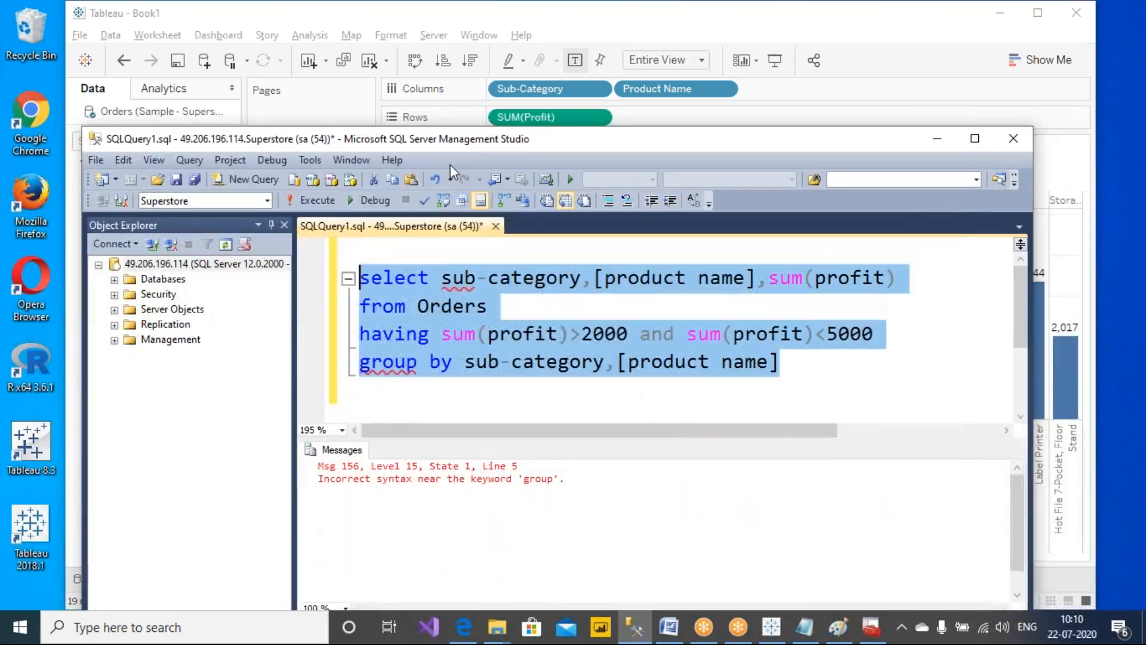
left_click(481, 391)
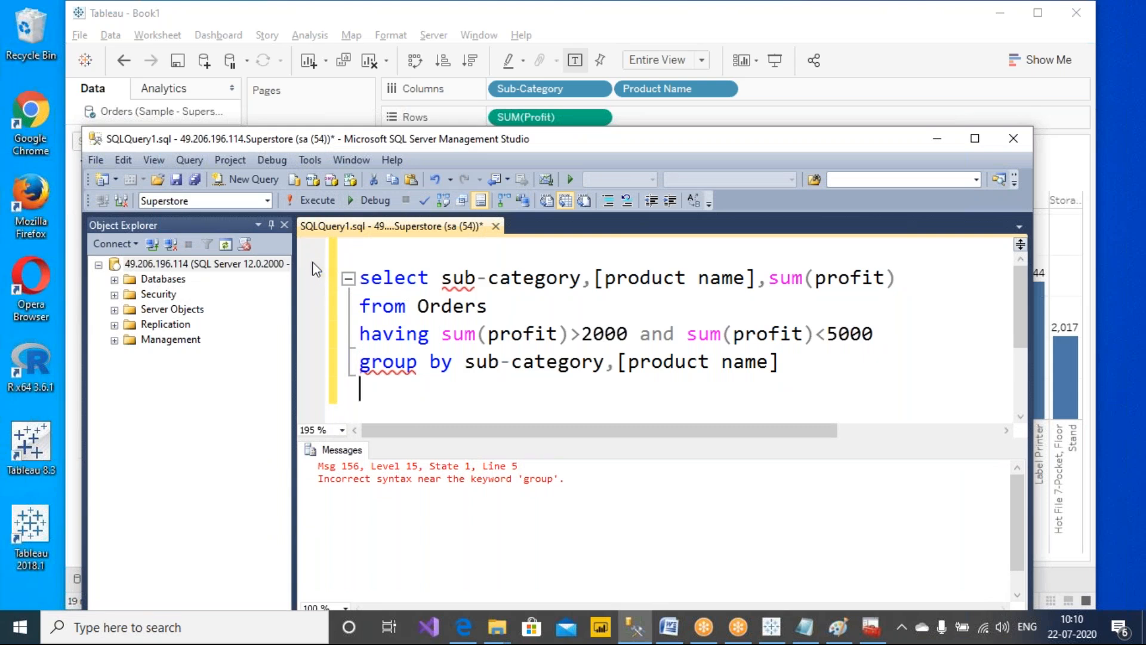
left_click(267, 200)
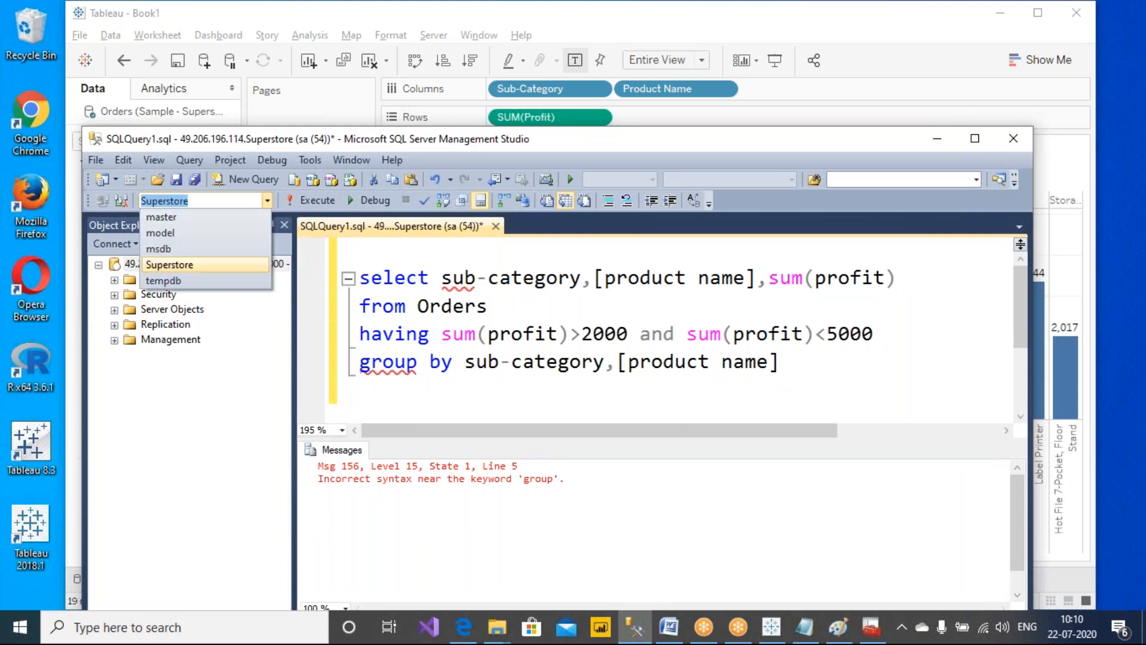
left_click(210, 266)
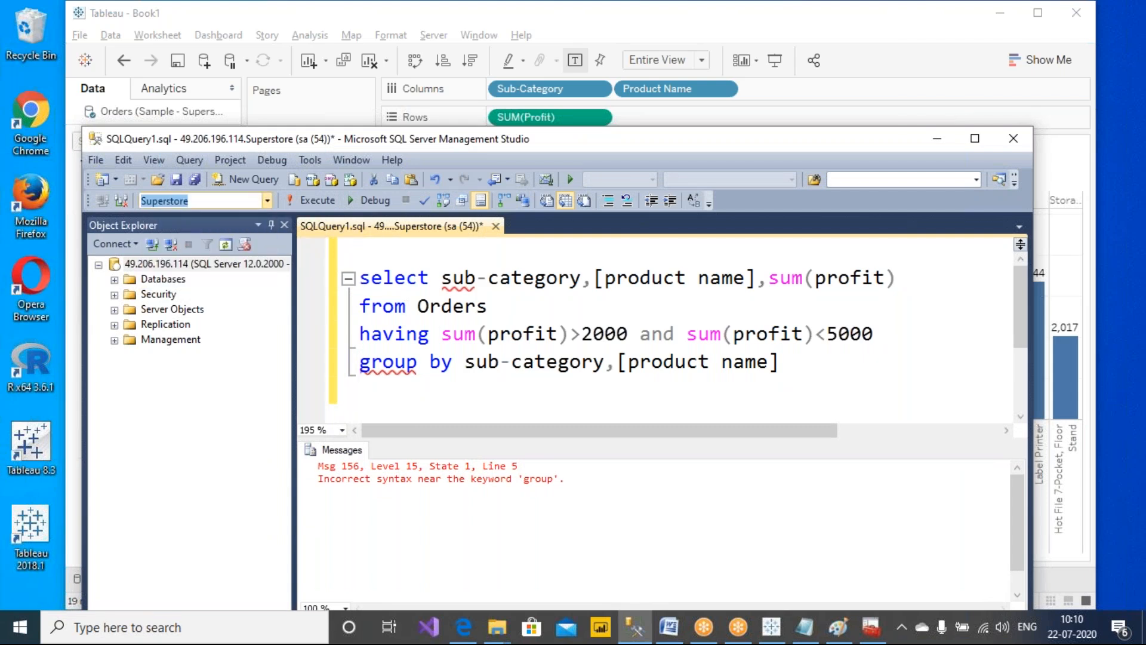
left_click(226, 244)
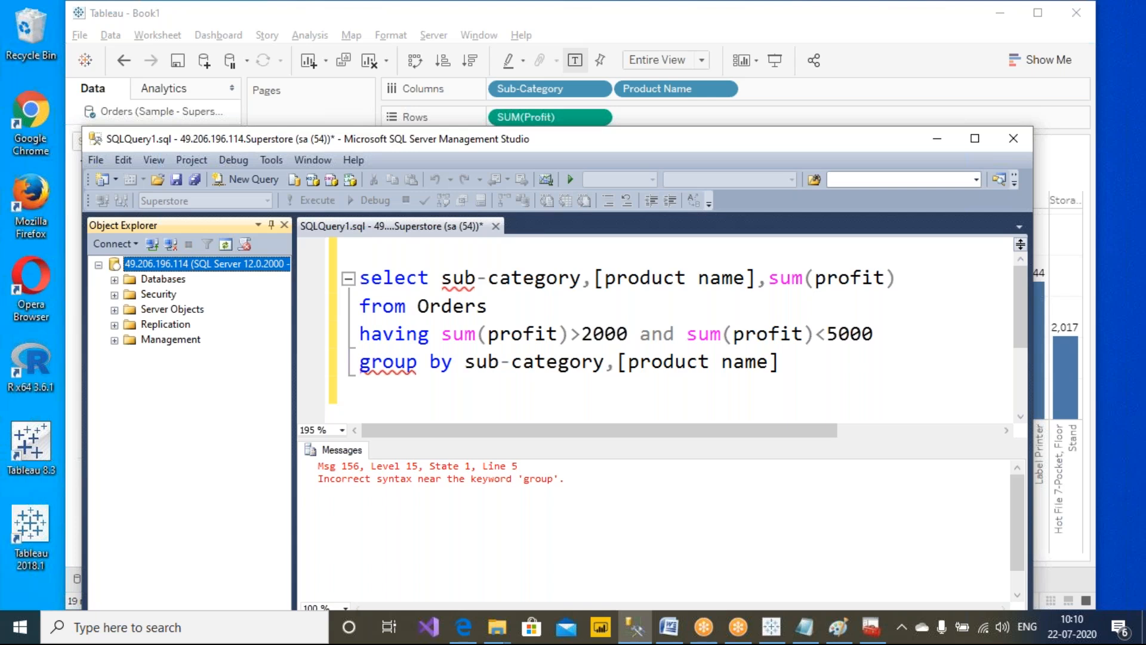
Enclose sub-category in square brackets in both the select list and the group by clause
left_click(442, 277)
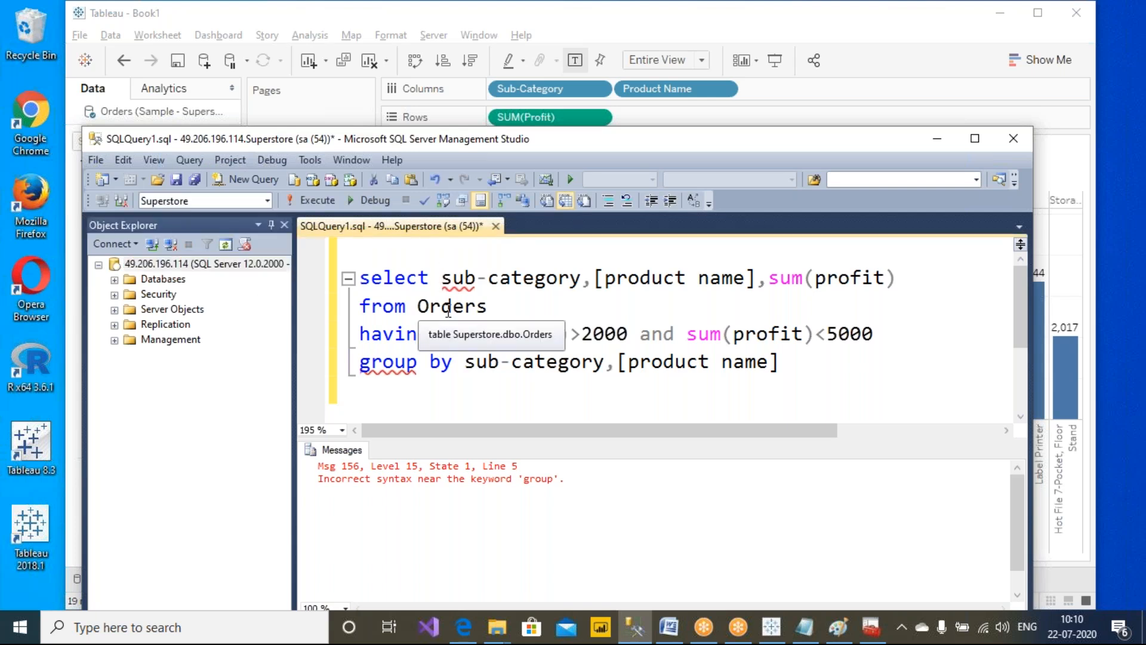
type("[")
left_click(595, 289)
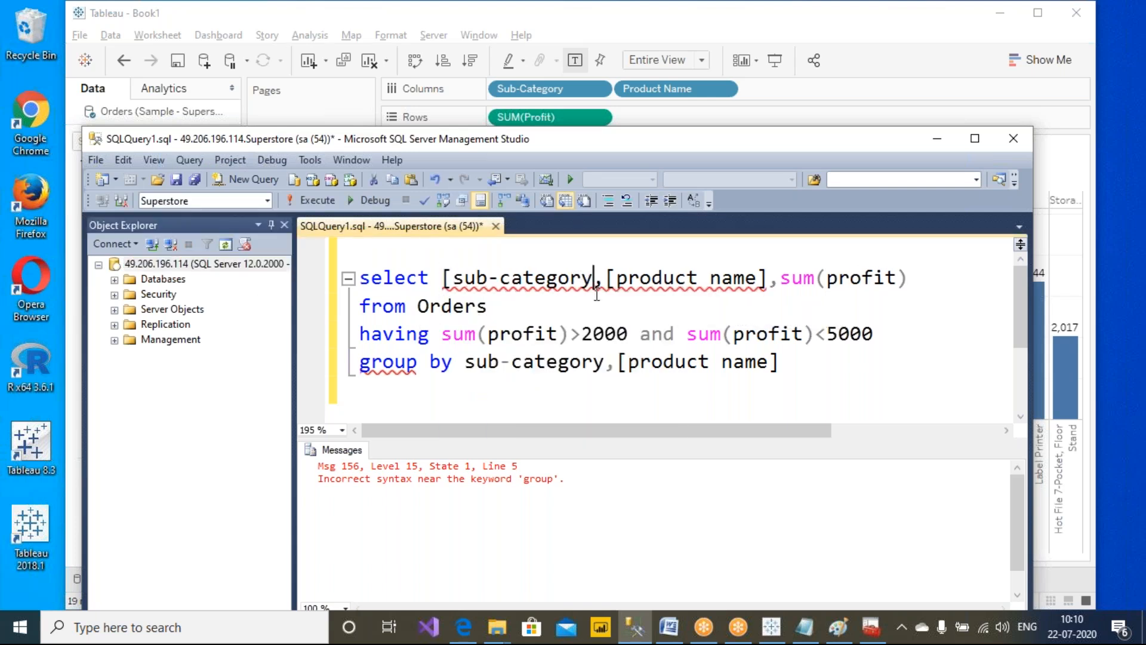
type("]")
left_click(468, 361)
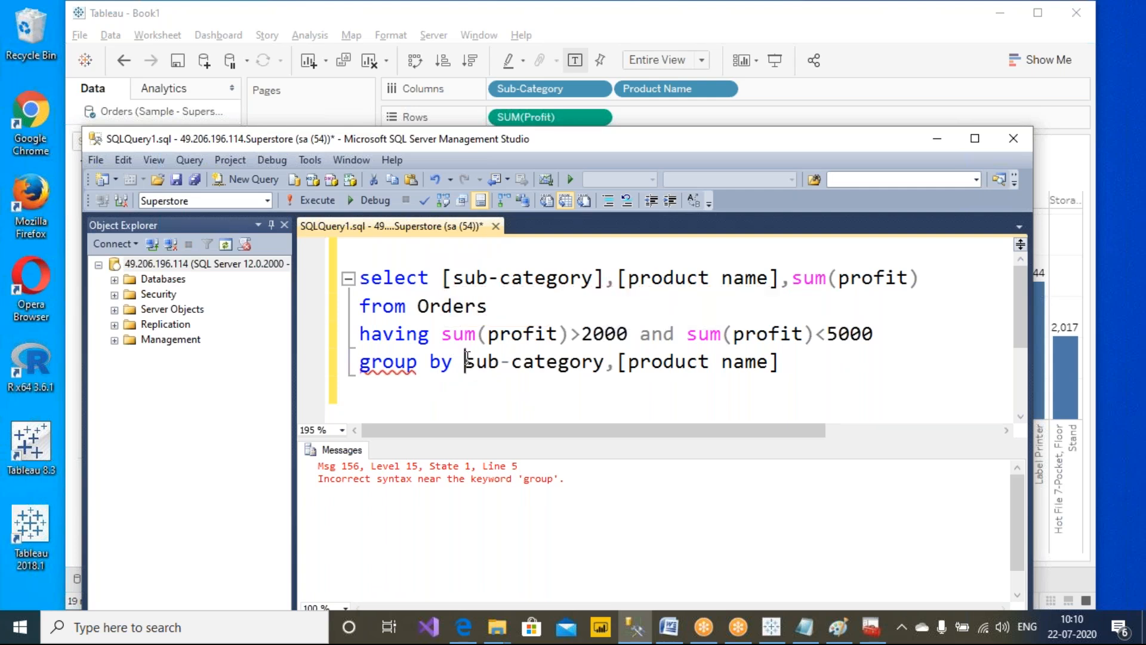
type("[")
left_click(612, 365)
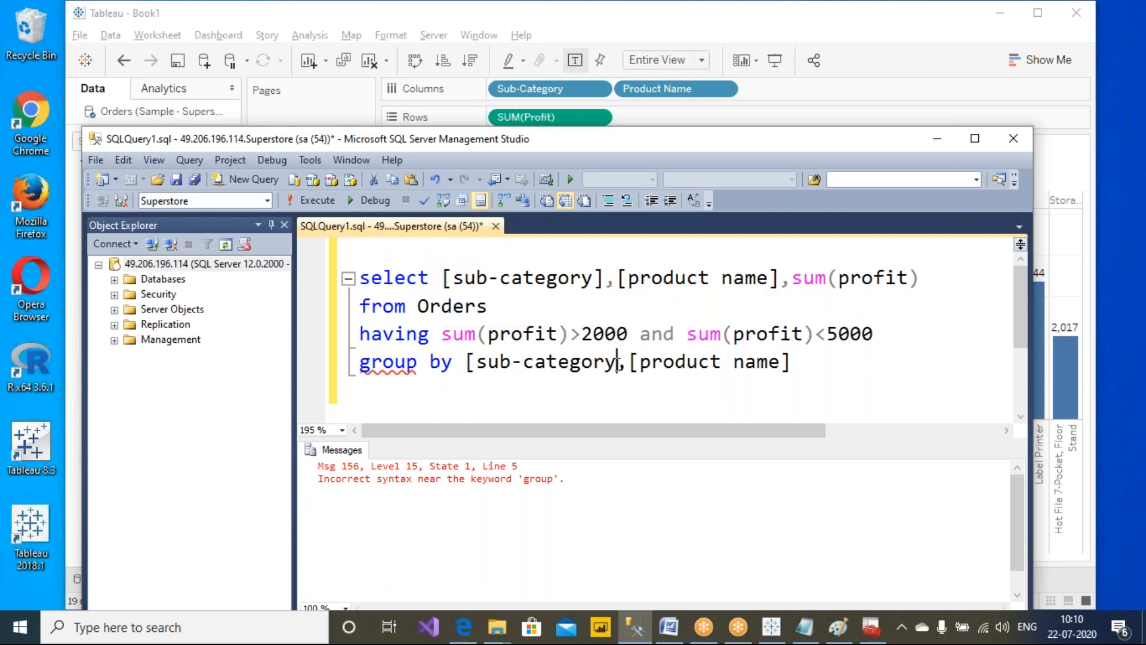
type("]")
Move the group by clause onto its own line directly after from Orders, above the having clause
left_click_drag(802, 365, 353, 282)
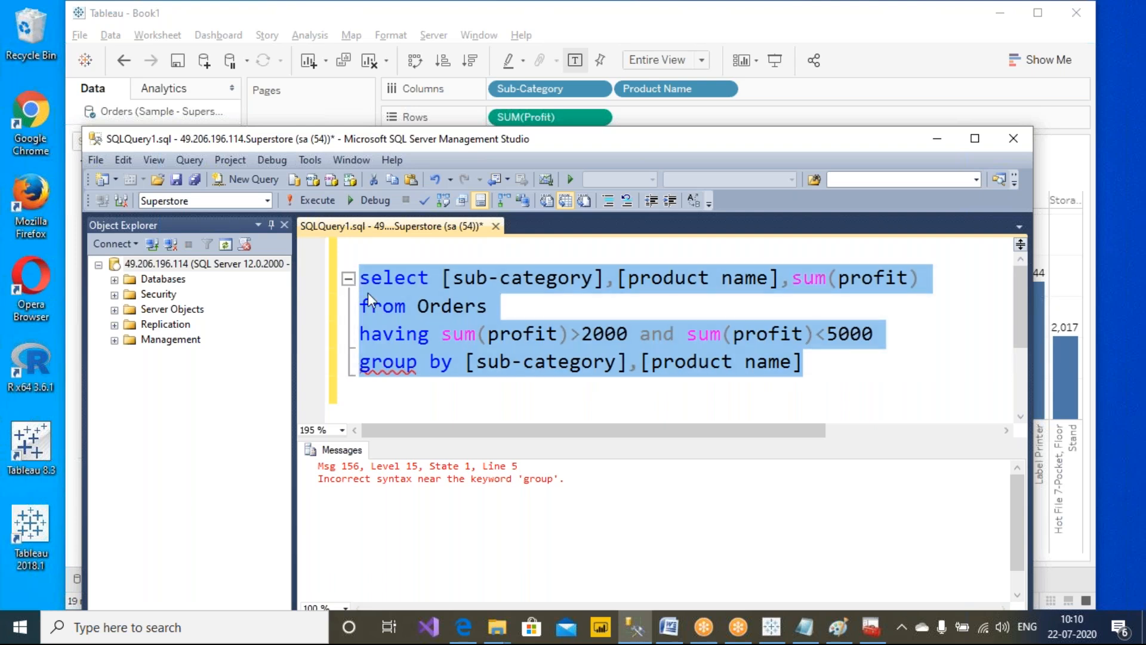
left_click_drag(803, 366, 256, 356)
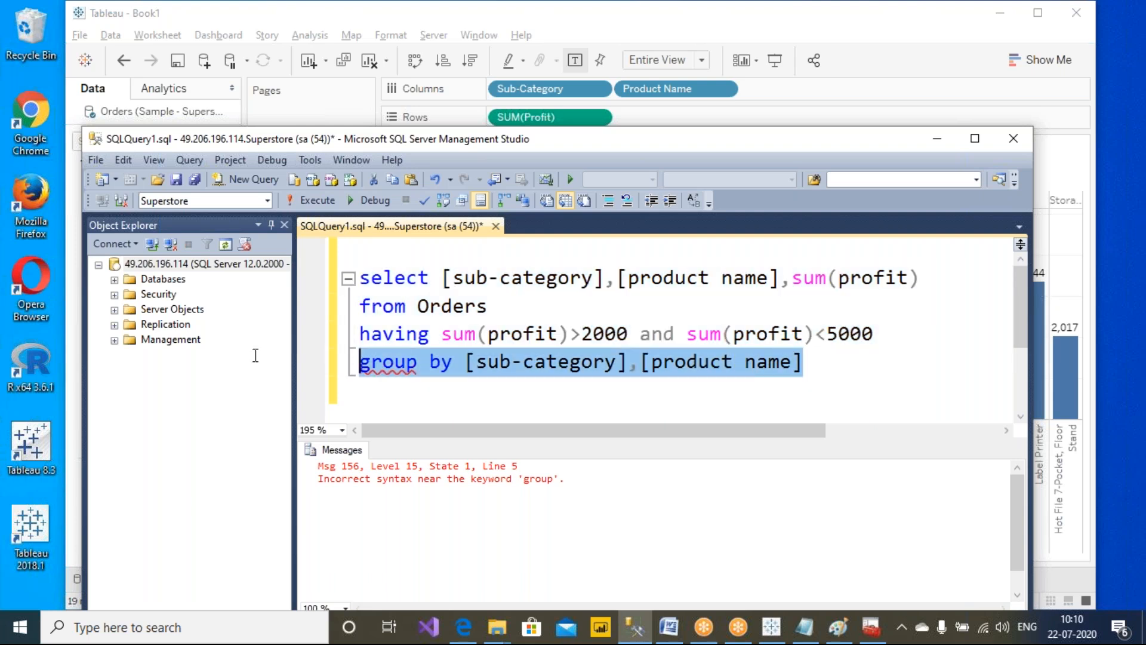
key("Delete")
left_click(505, 299)
key("ctrl+v")
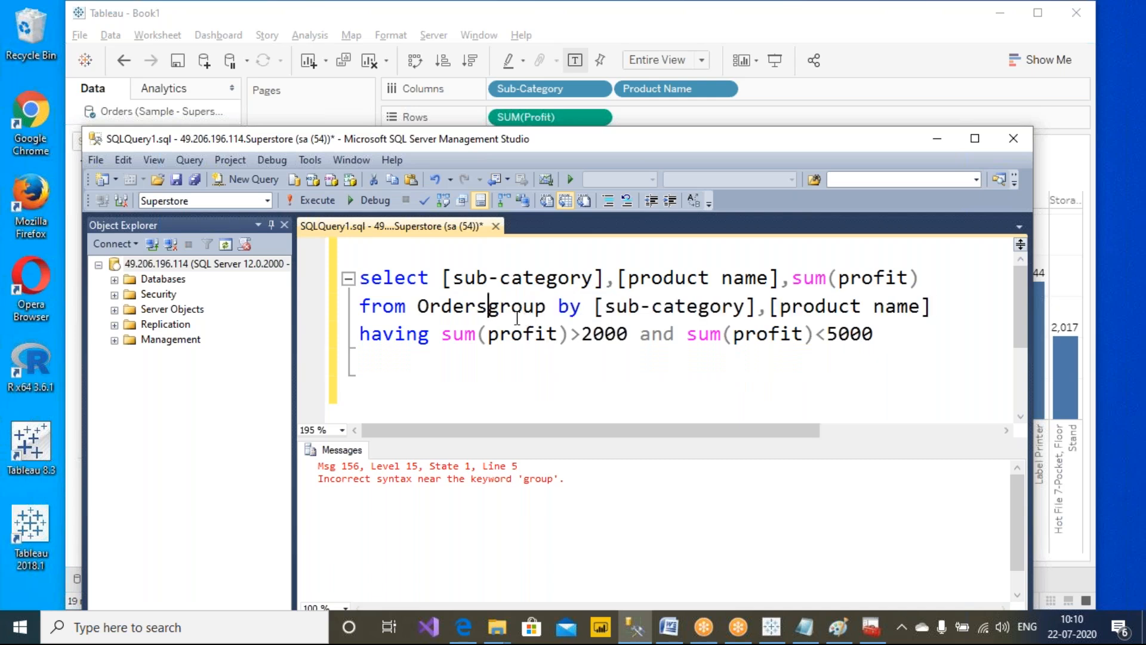
key("Return")
Select the whole reordered query and execute it
left_click_drag(899, 370, 302, 282)
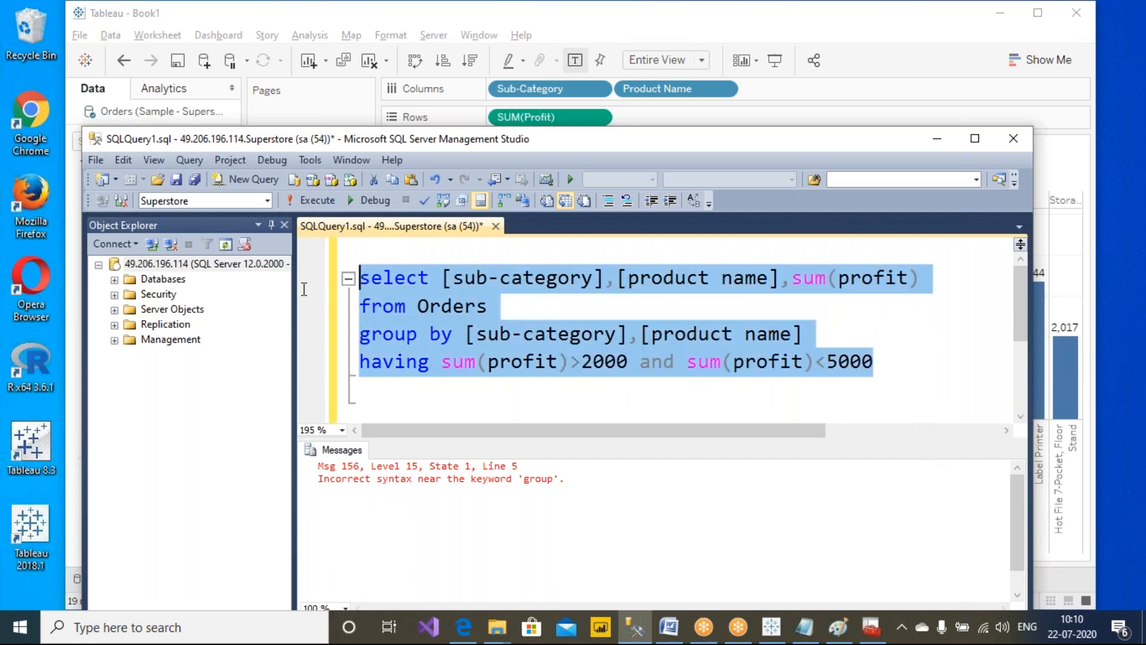
left_click(318, 201)
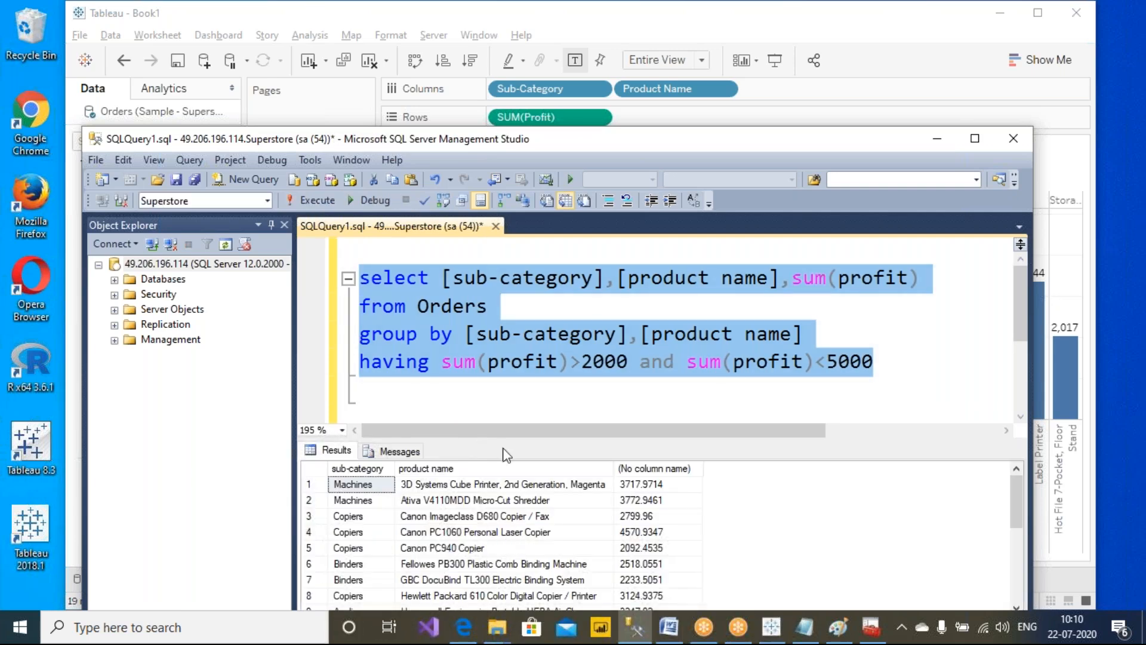
Scroll through the query results and compare their row count with the marks on the Tableau sheet
left_click_drag(511, 148, 724, 124)
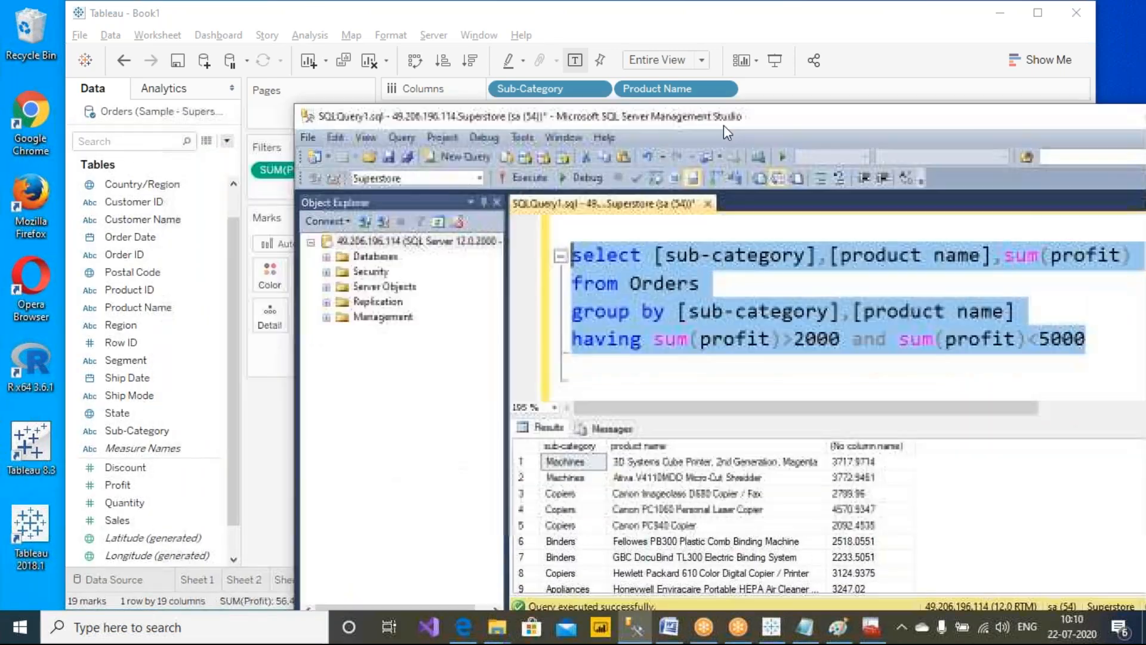
scroll(728, 310, "down", 1)
scroll(734, 510, "down", 1)
scroll(734, 511, "down", 3)
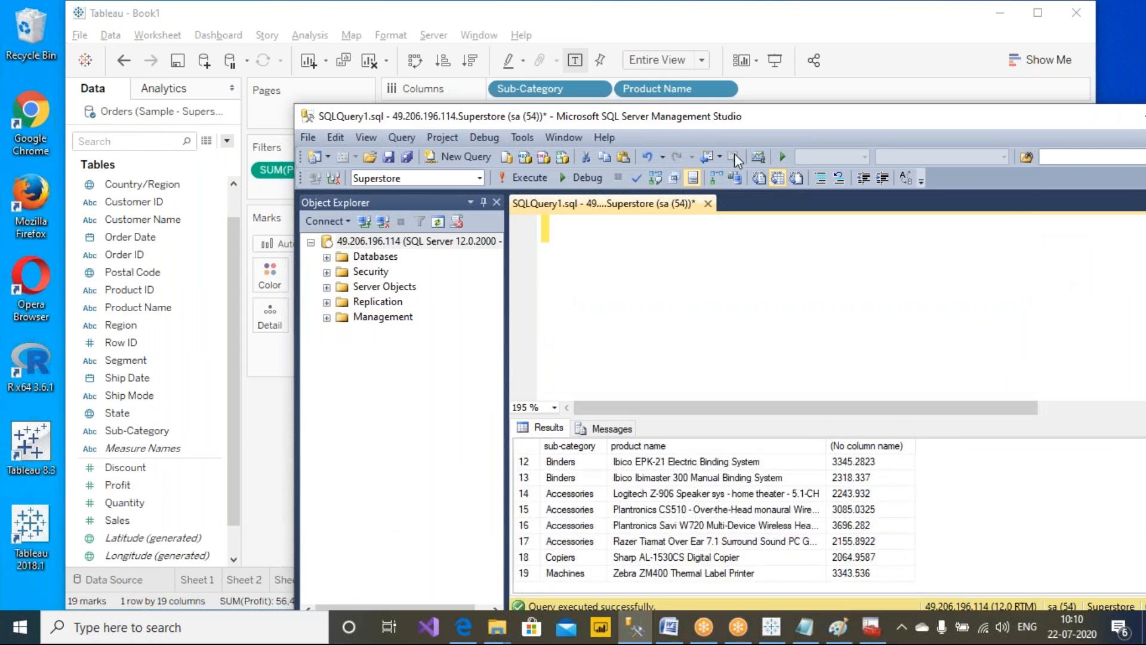
left_click_drag(754, 126, 544, 89)
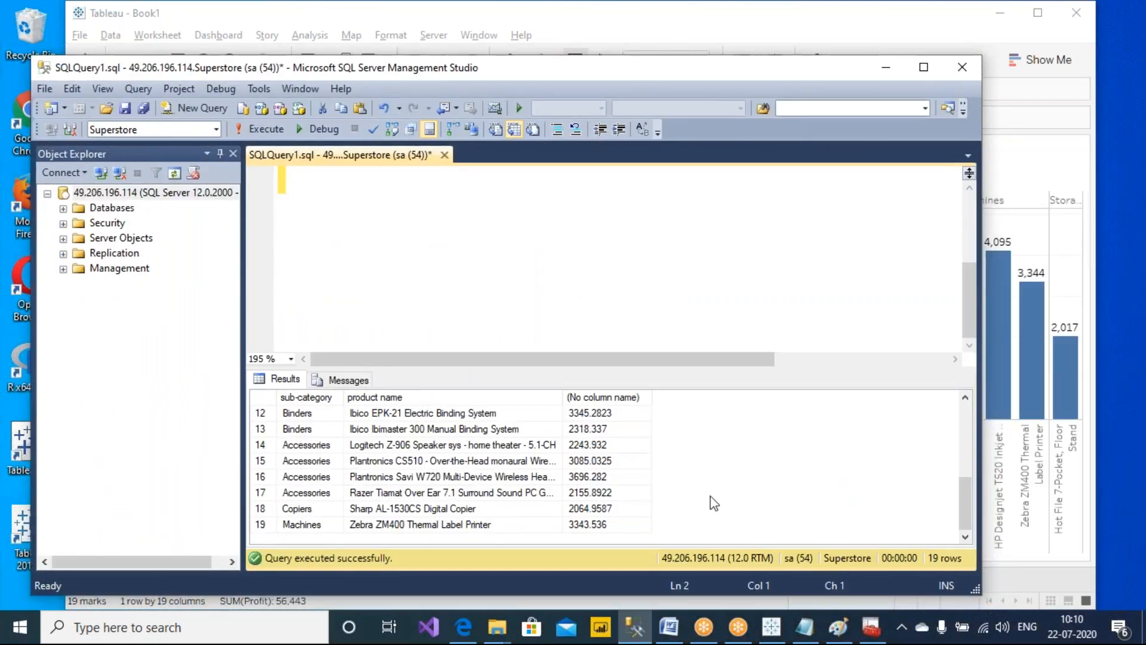
scroll(706, 497, "up", 5)
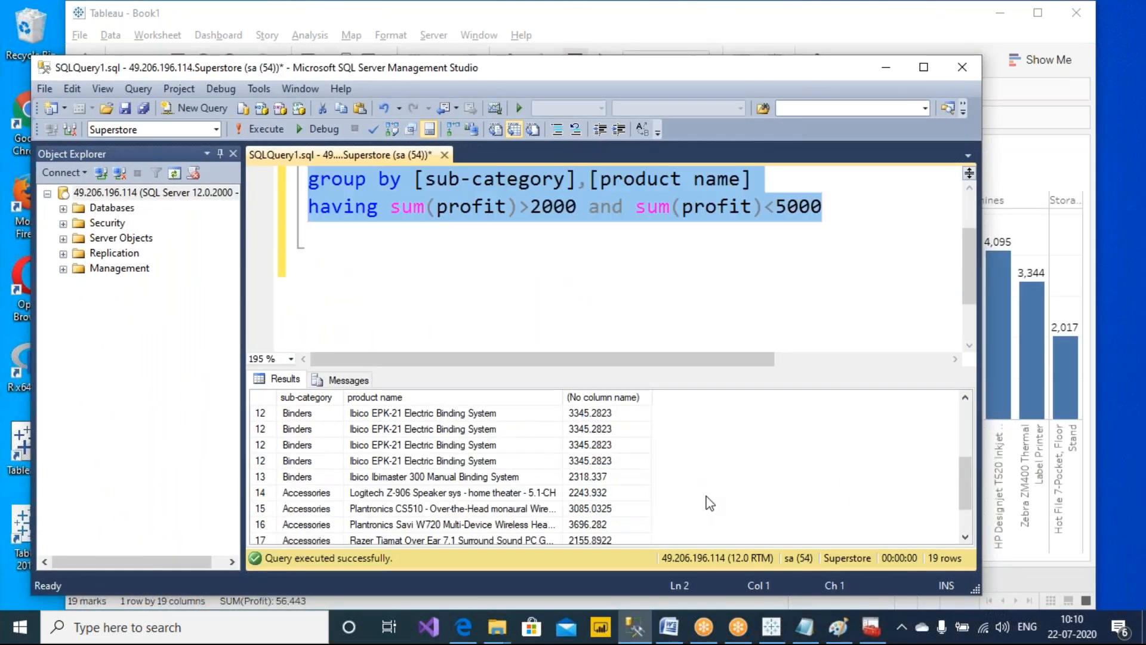
left_click(270, 14)
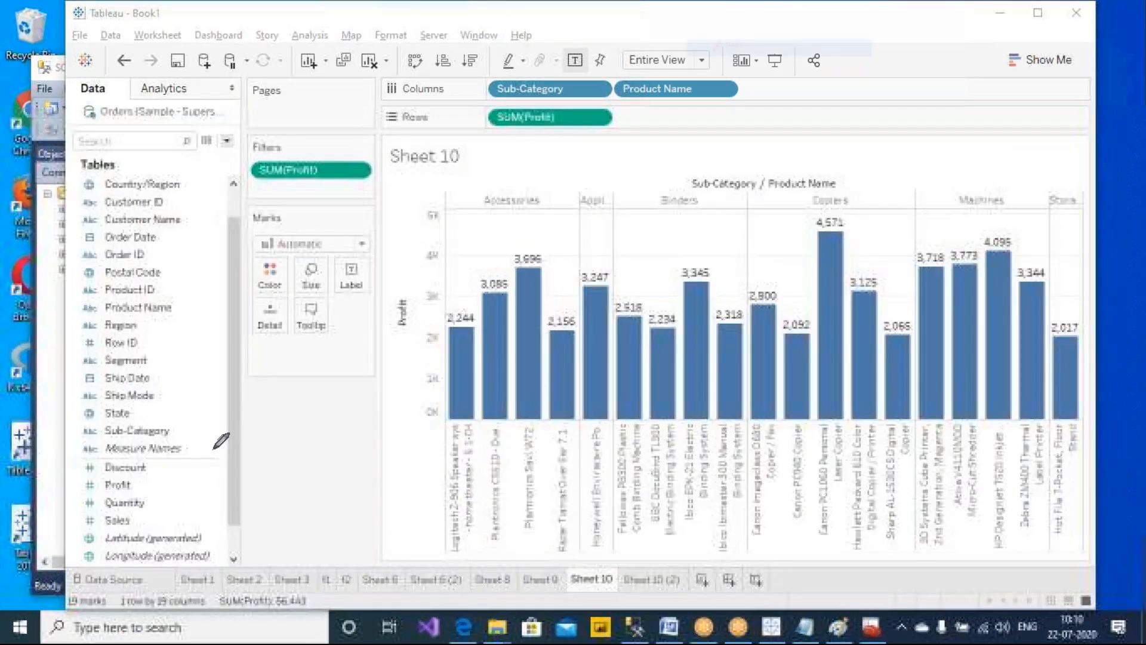
mouse_move(116, 589)
left_mouse_down()
mouse_move(44, 609)
mouse_move(126, 615)
mouse_move(118, 584)
left_mouse_up()
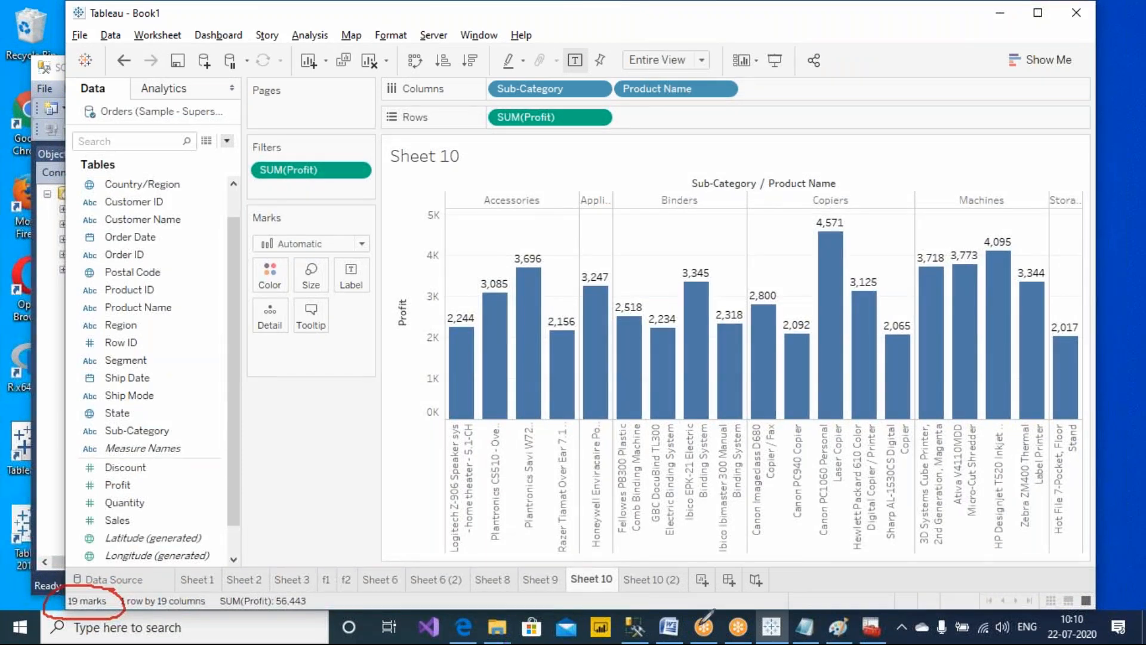
left_click(642, 631)
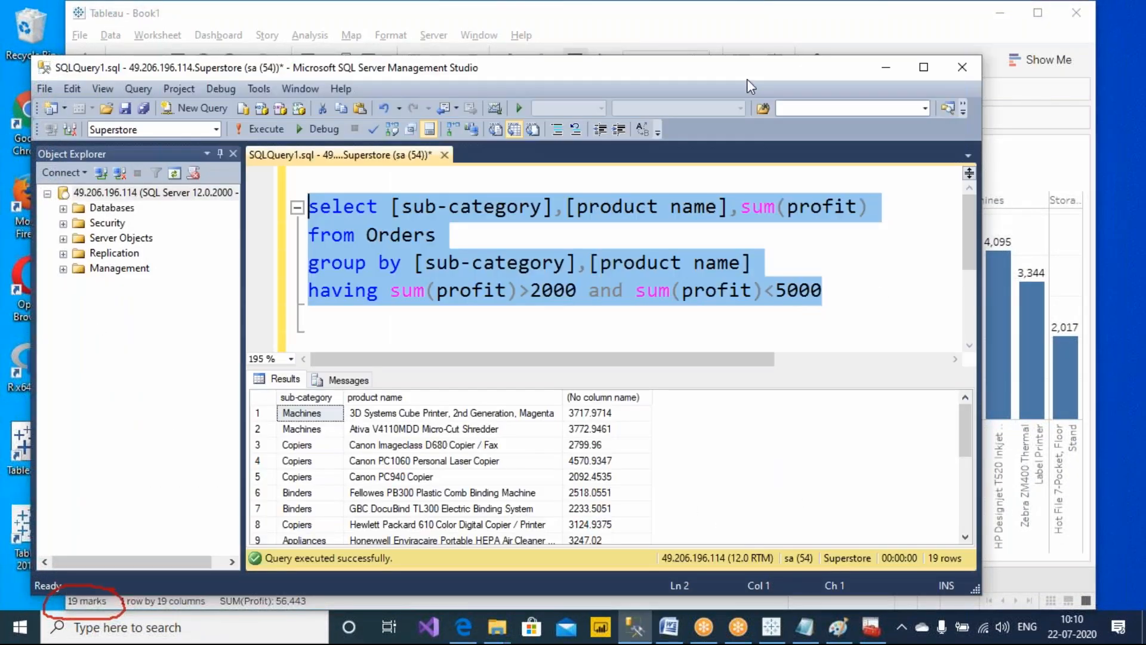
mouse_move(970, 537)
left_mouse_down()
mouse_move(888, 555)
mouse_move(994, 555)
mouse_move(959, 542)
left_mouse_up()
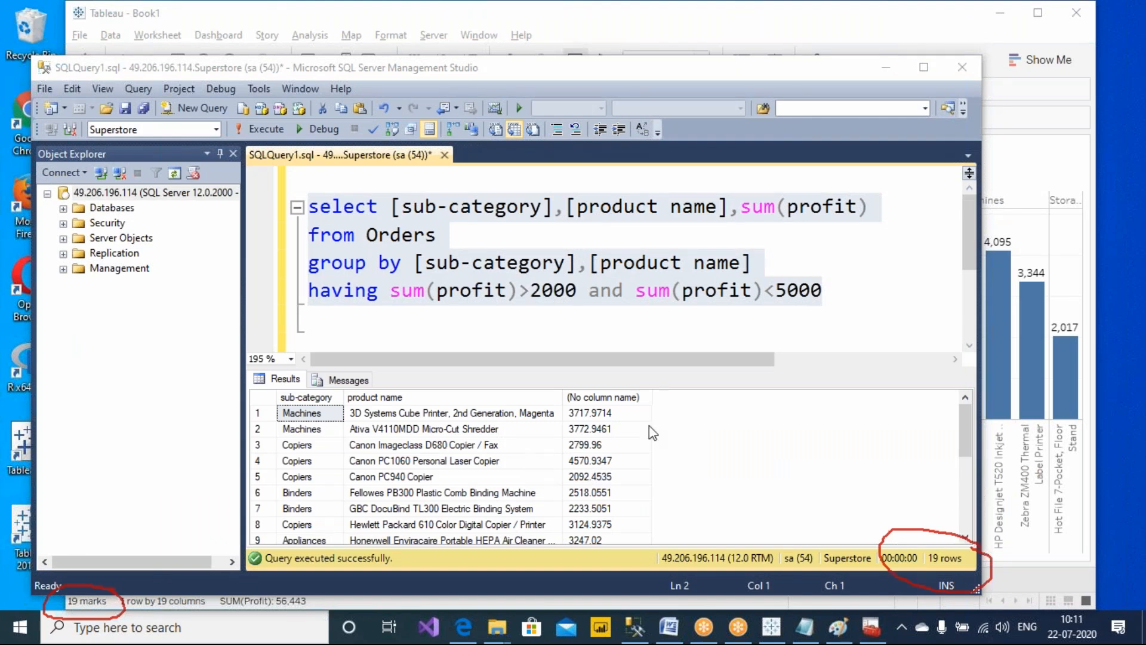
Compare the result rows with the Tableau chart by selecting the Machines sub-category bars
left_click(639, 429)
left_click(315, 413)
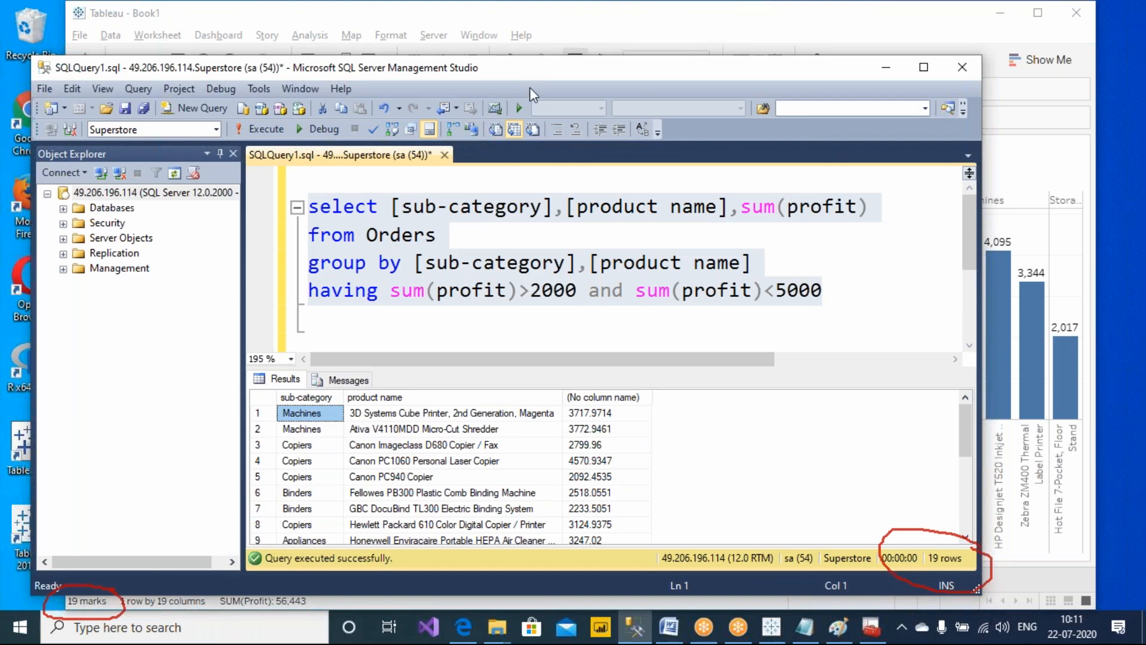
left_click_drag(524, 81, 478, 307)
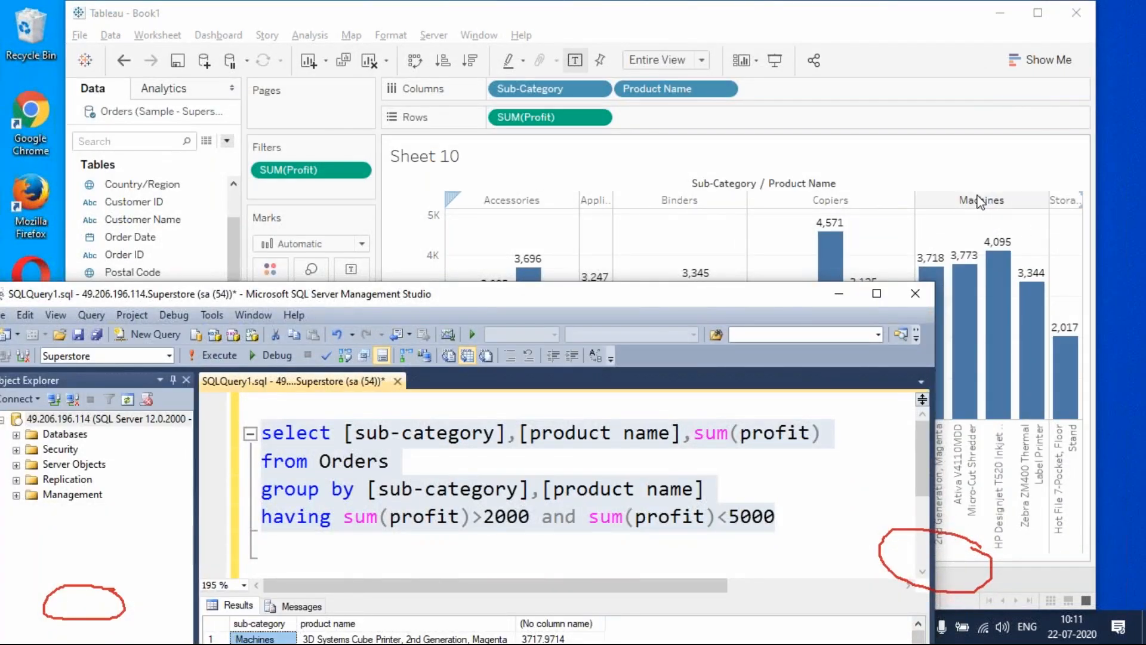
left_click(969, 216)
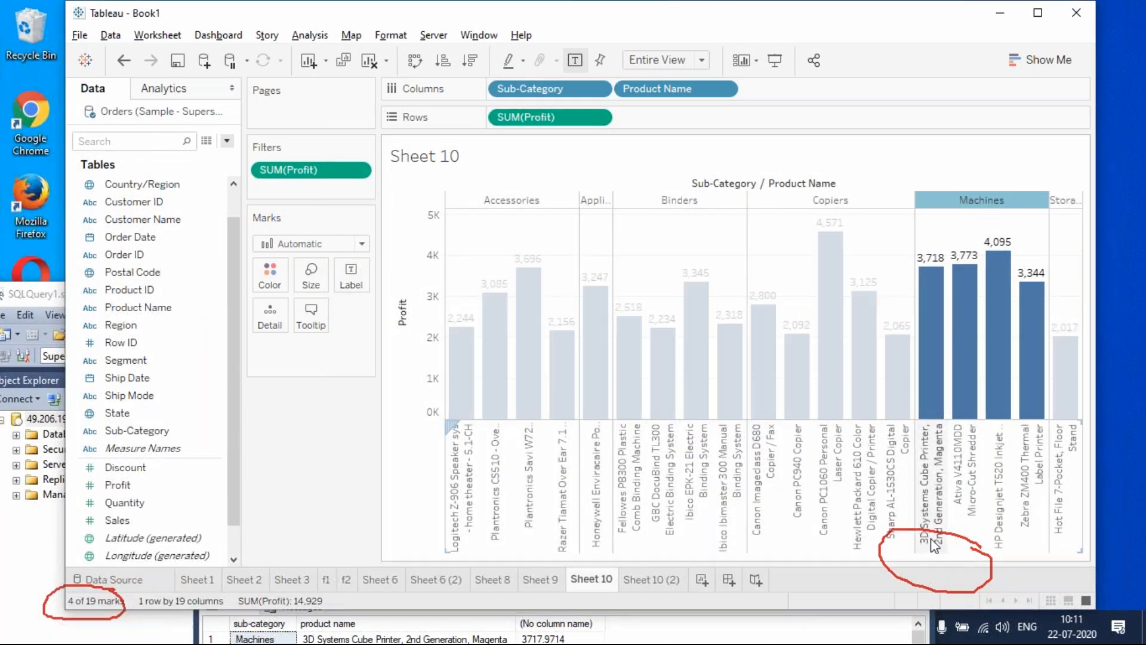
key("alt+Tab")
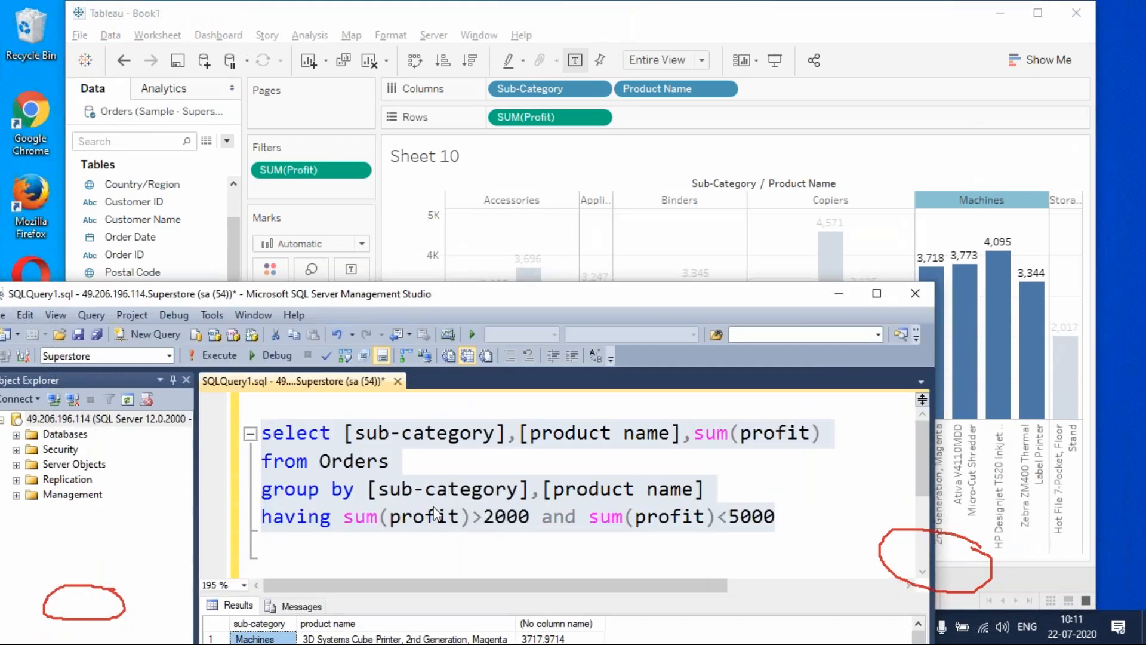
left_click_drag(433, 296, 231, 38)
left_click(173, 382)
left_click(334, 382)
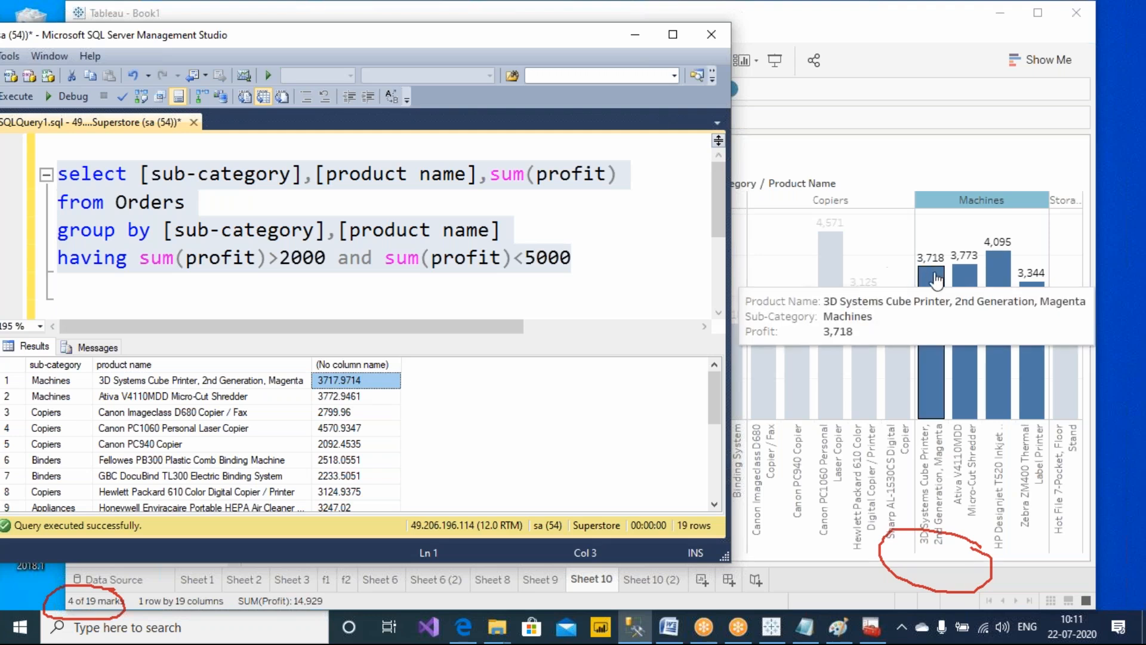
Wrap sum(profit) in the select list as round(sum(profit),0) and alias it profit
left_click(626, 236)
left_click(490, 178)
type("round")
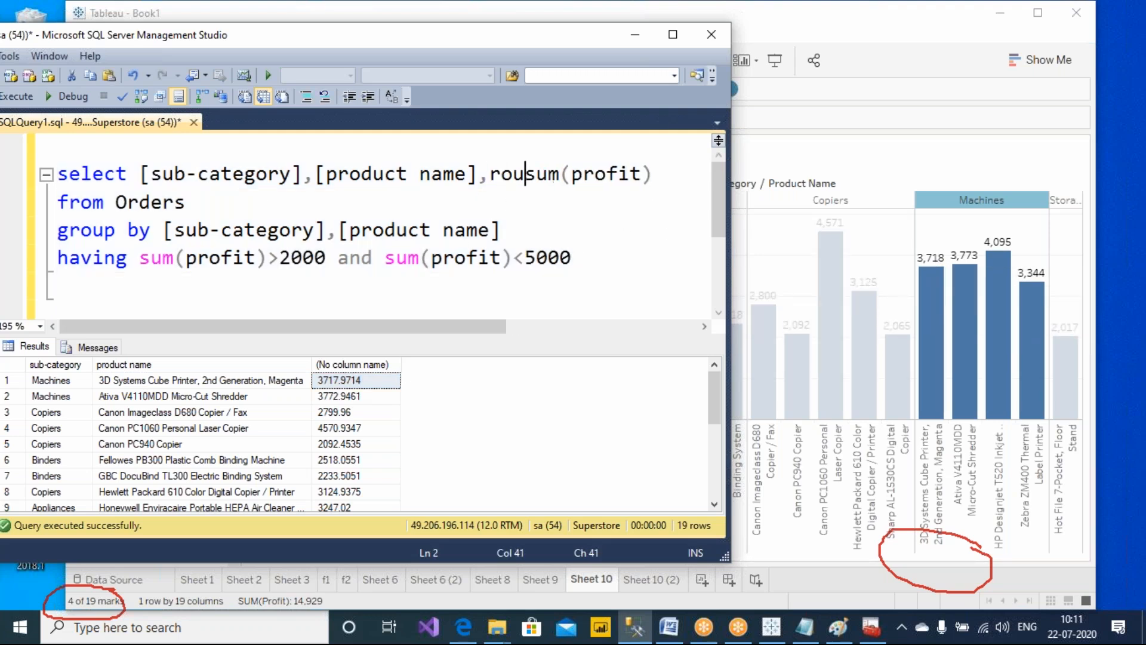
type("(")
key("Right")
key("Right")
key("Right")
key("Right")
key("Right")
key("Right")
key("Right")
key("Right")
key("Right")
key("Right")
key("Right")
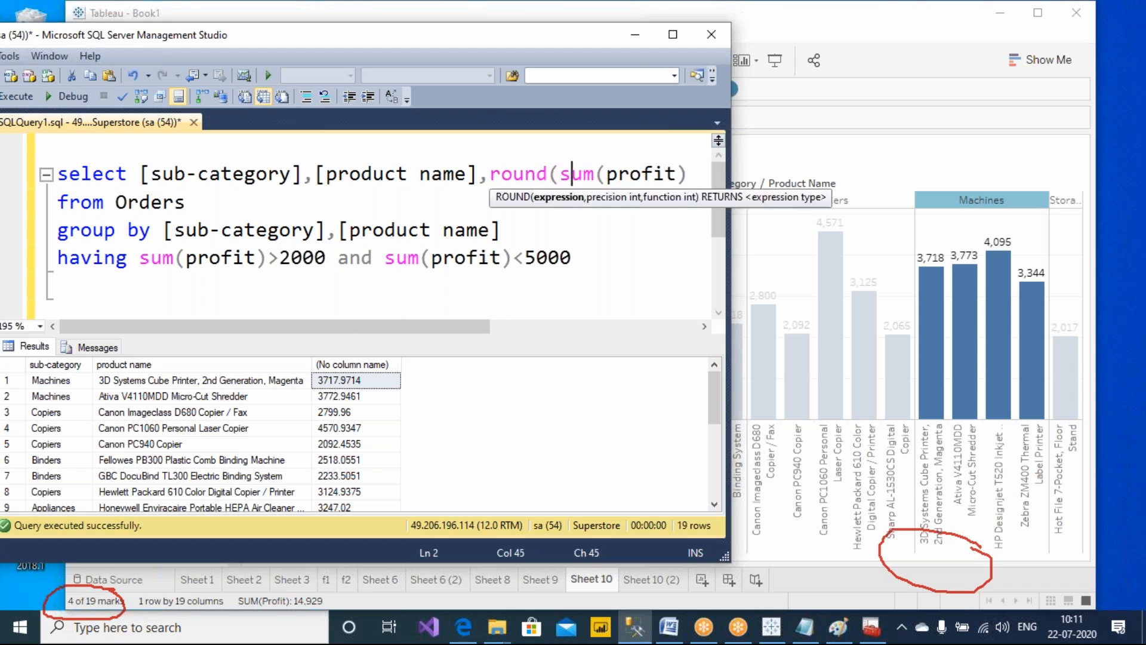
type(",0)")
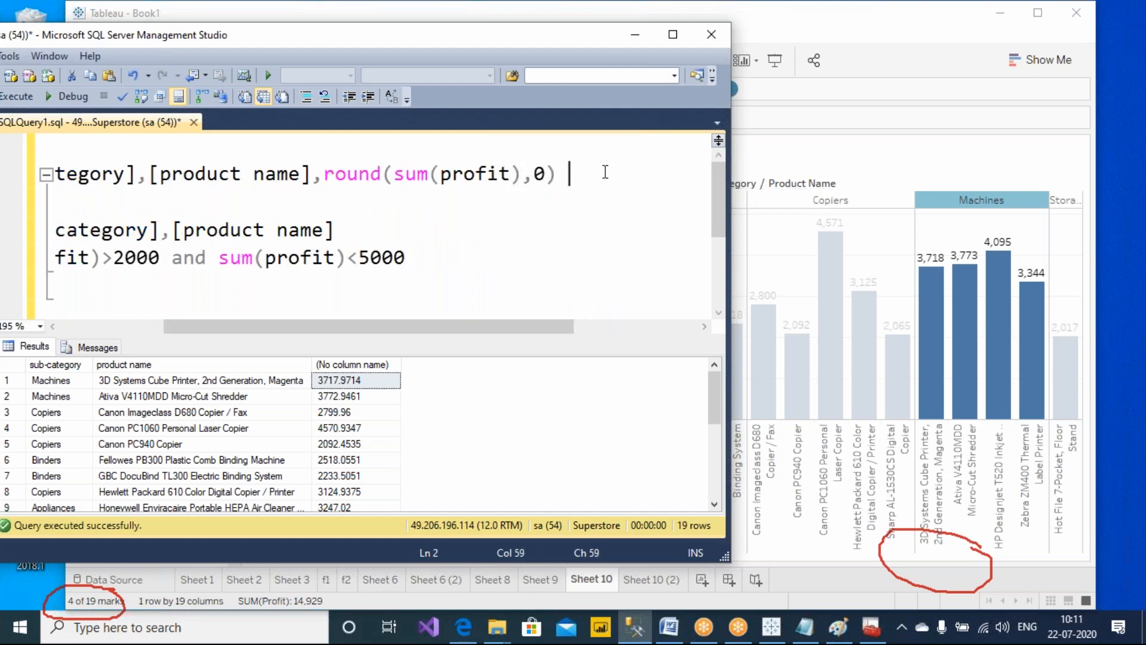
type(" profit")
Select the whole query and execute it again
key("Down")
key("Down")
key("Down")
left_click_drag(407, 258, 9, 176)
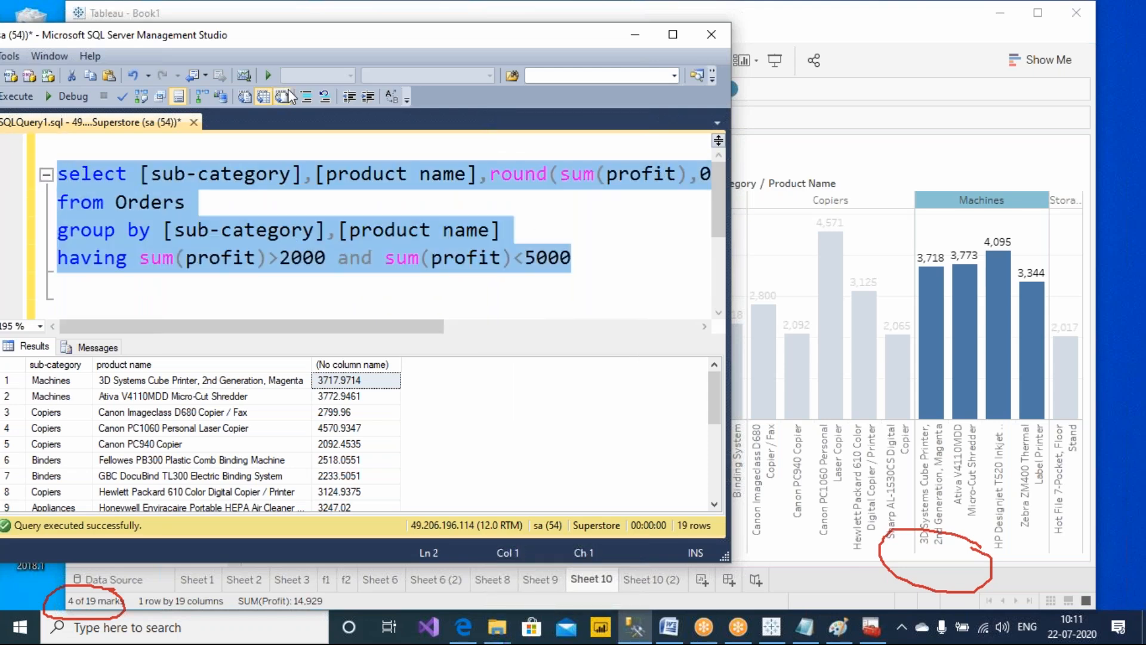
left_click(18, 95)
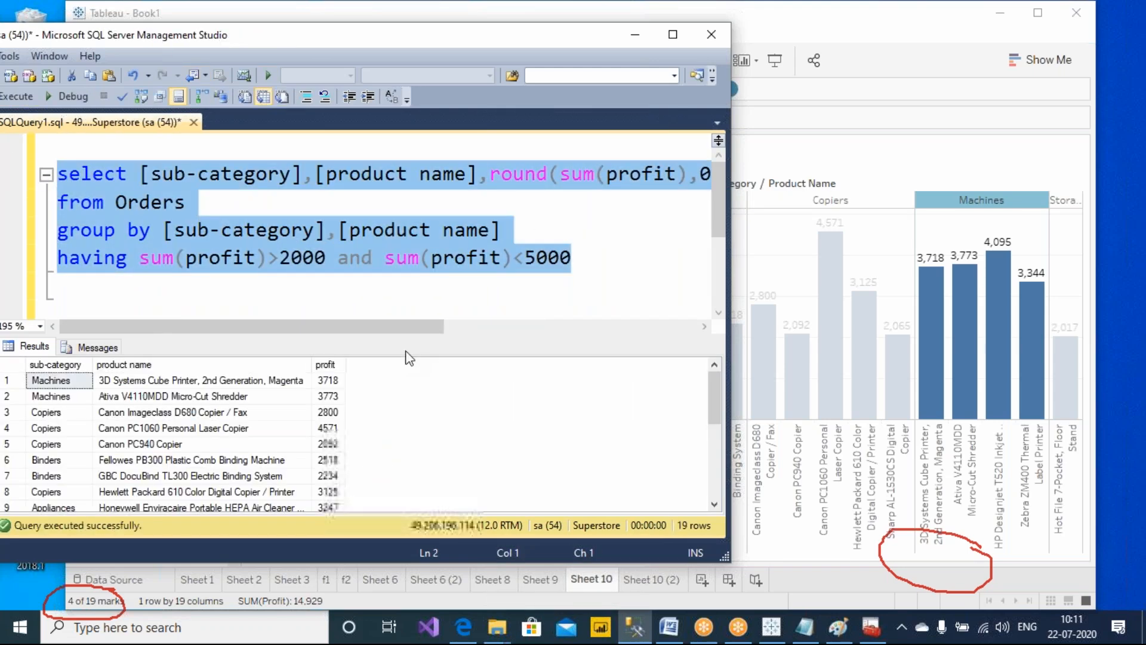
Compare the rounded profit values in the results with the Tableau bar labels
left_click(330, 396)
left_click(328, 412)
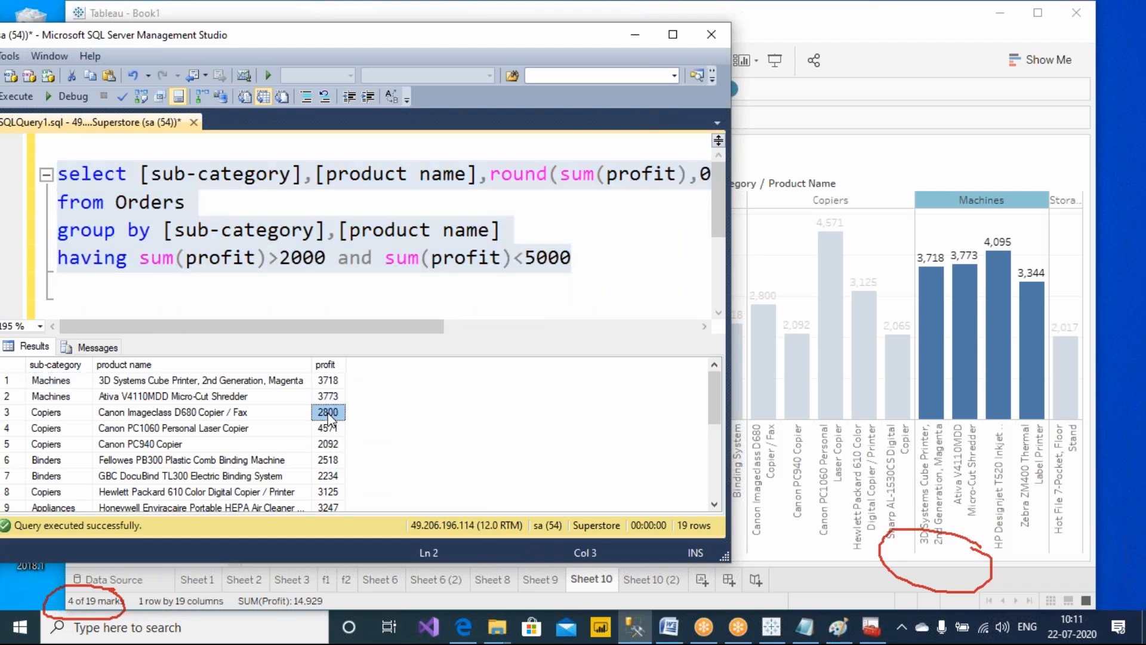
mouse_move(995, 262)
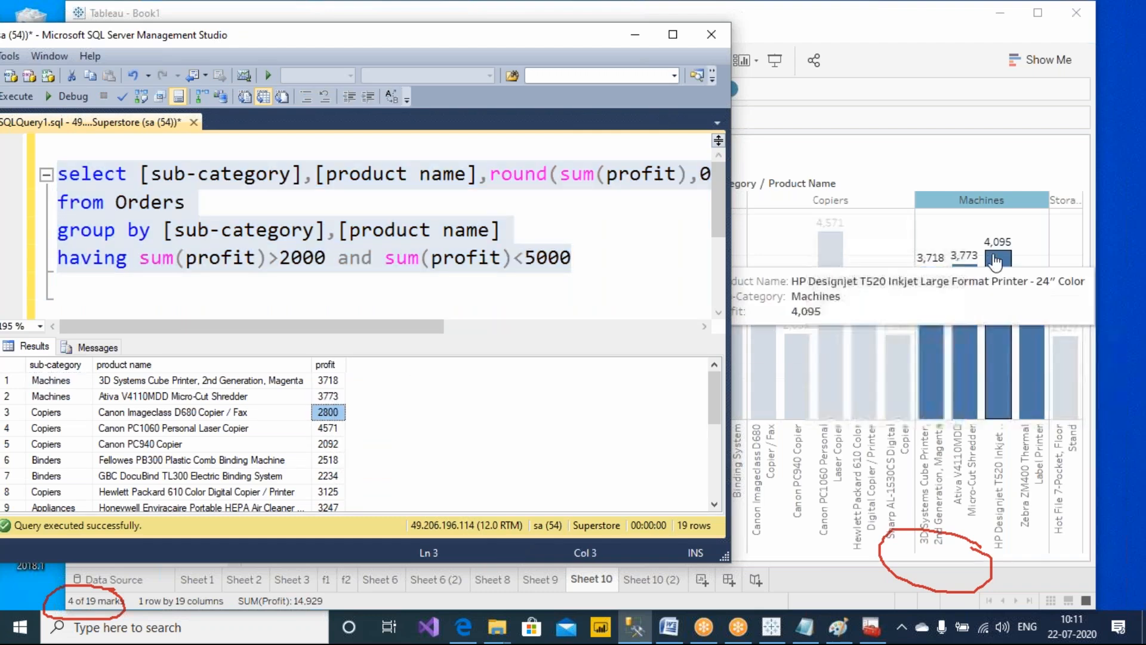
left_click(54, 396)
left_click(53, 380)
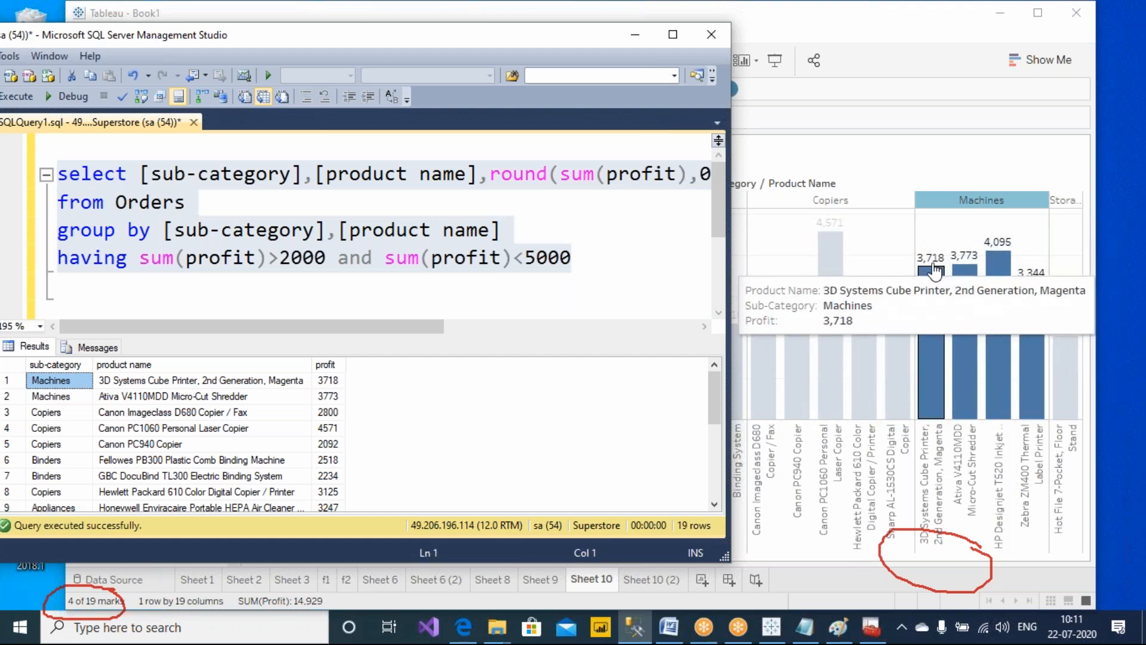
mouse_move(979, 268)
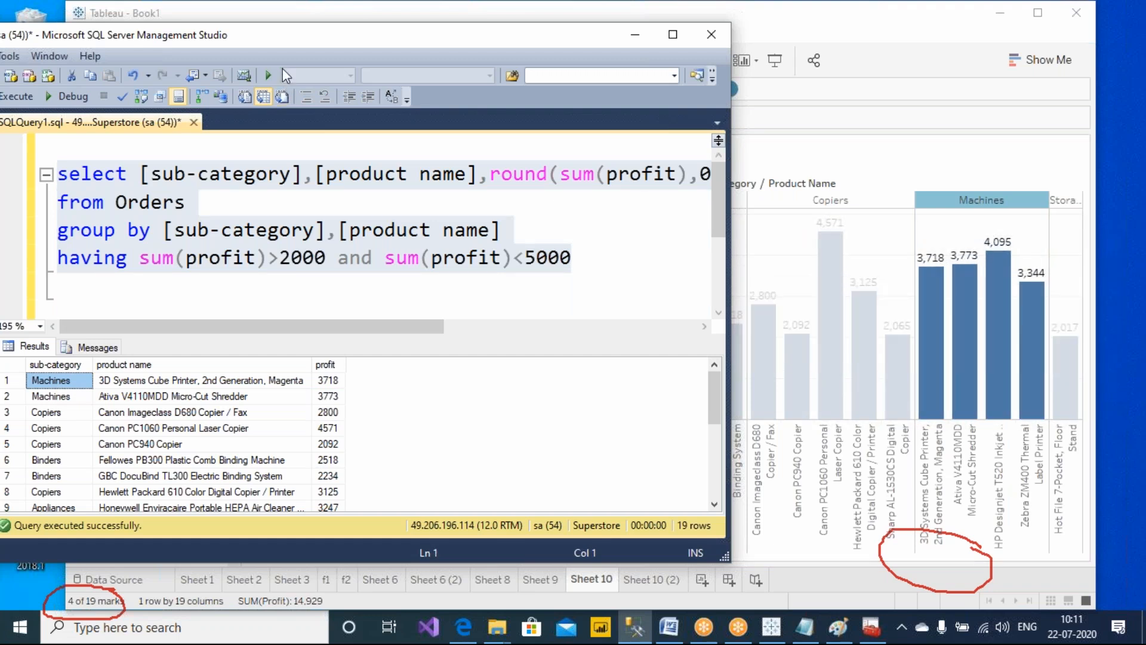
left_click_drag(279, 34, 358, 75)
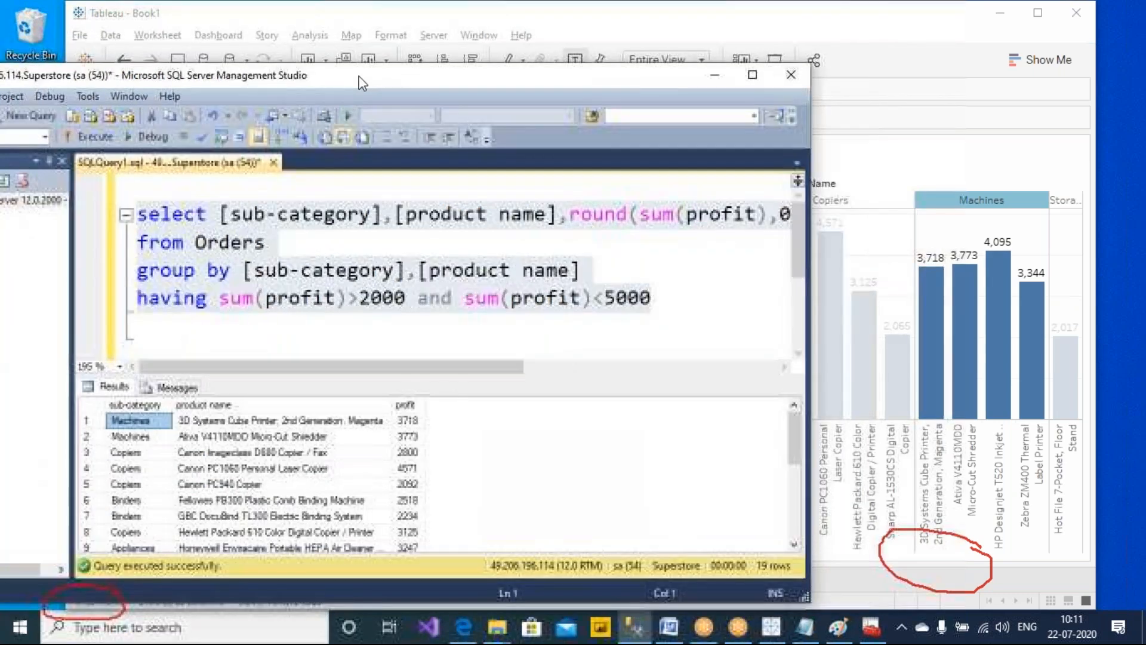
Walk through the select, group by and having clauses of the query, then close the query window
left_click(664, 295)
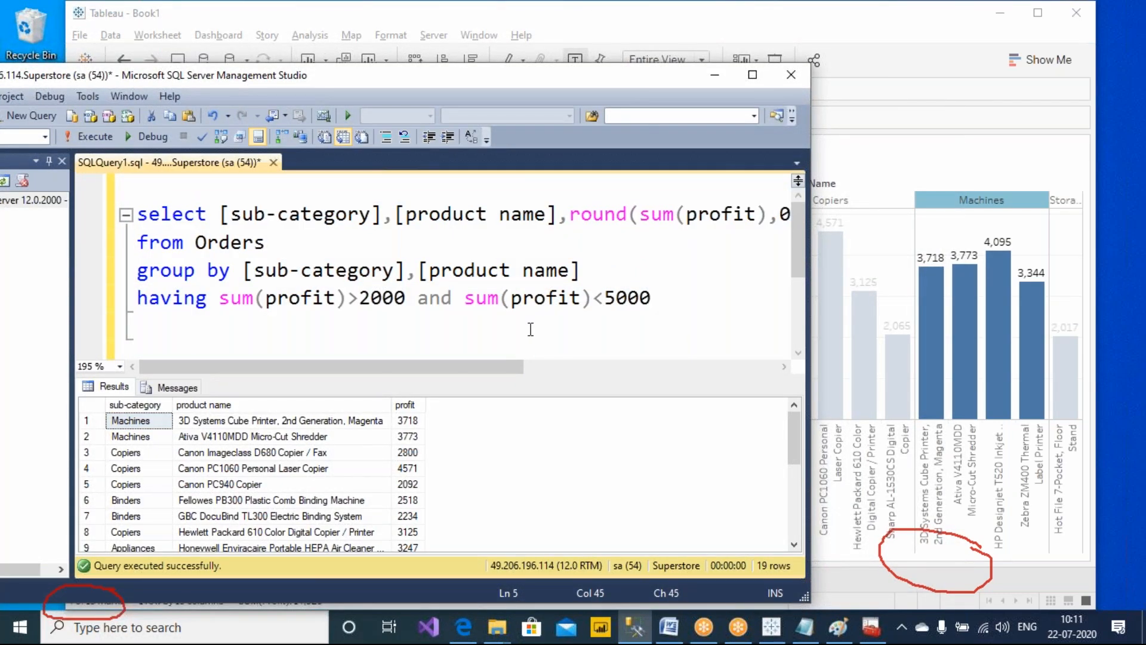
left_click_drag(691, 305, 110, 225)
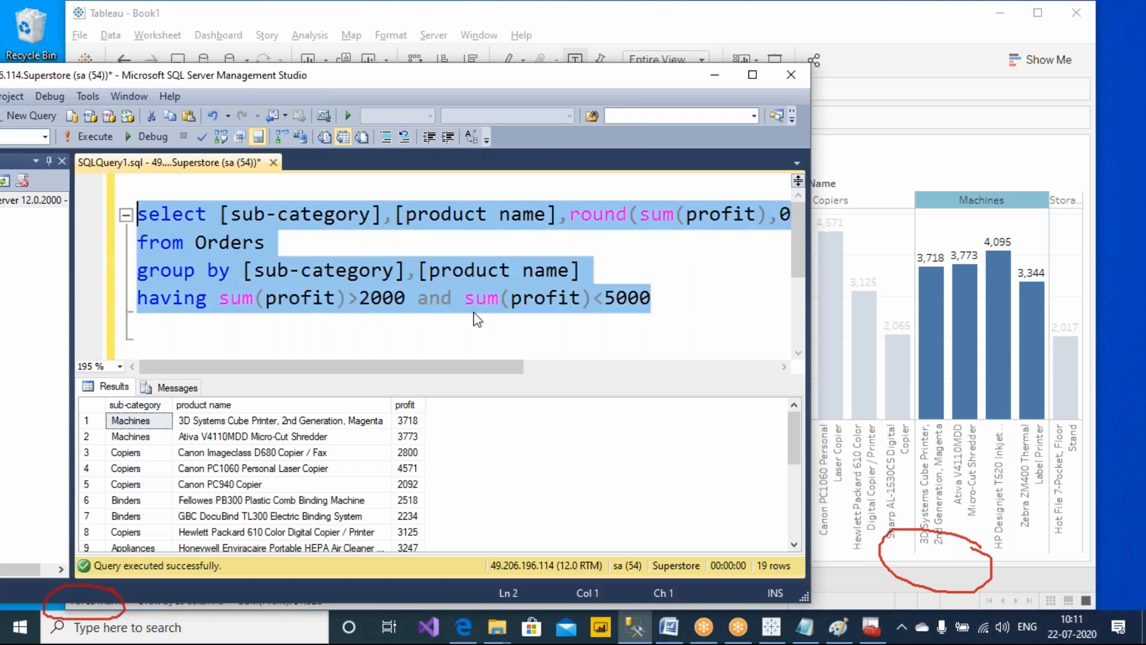
left_click_drag(420, 82, 586, 111)
left_click(373, 246)
left_click_drag(374, 246, 302, 274)
left_click_drag(397, 301, 301, 302)
left_click_drag(373, 328, 276, 336)
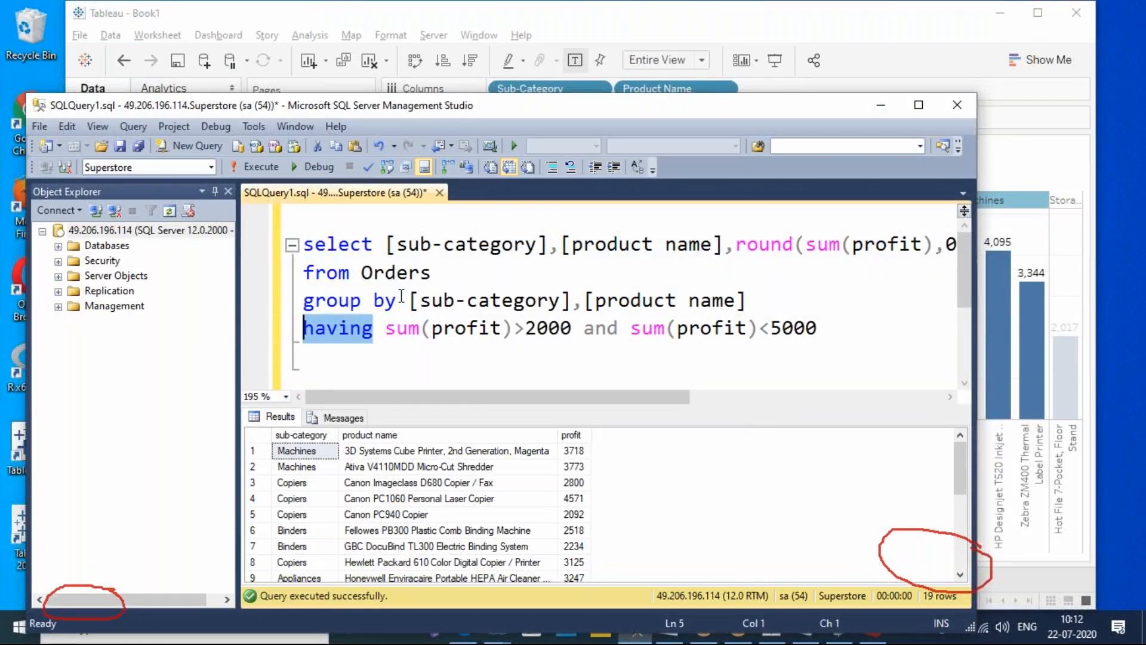
left_click_drag(398, 301, 270, 302)
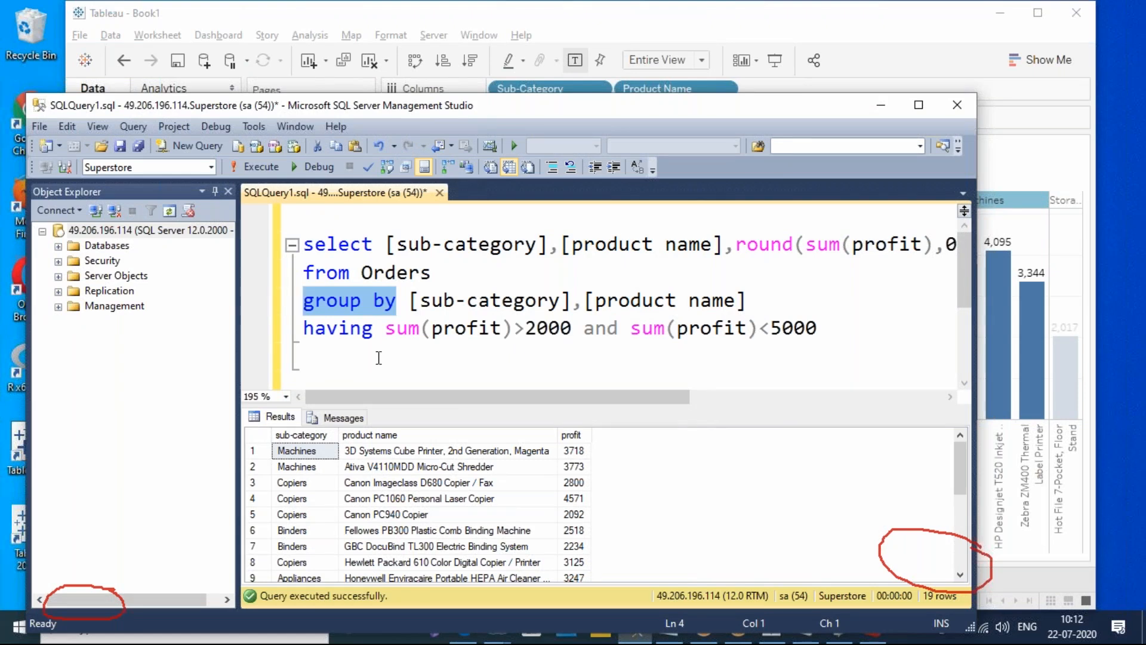
left_click_drag(373, 328, 271, 337)
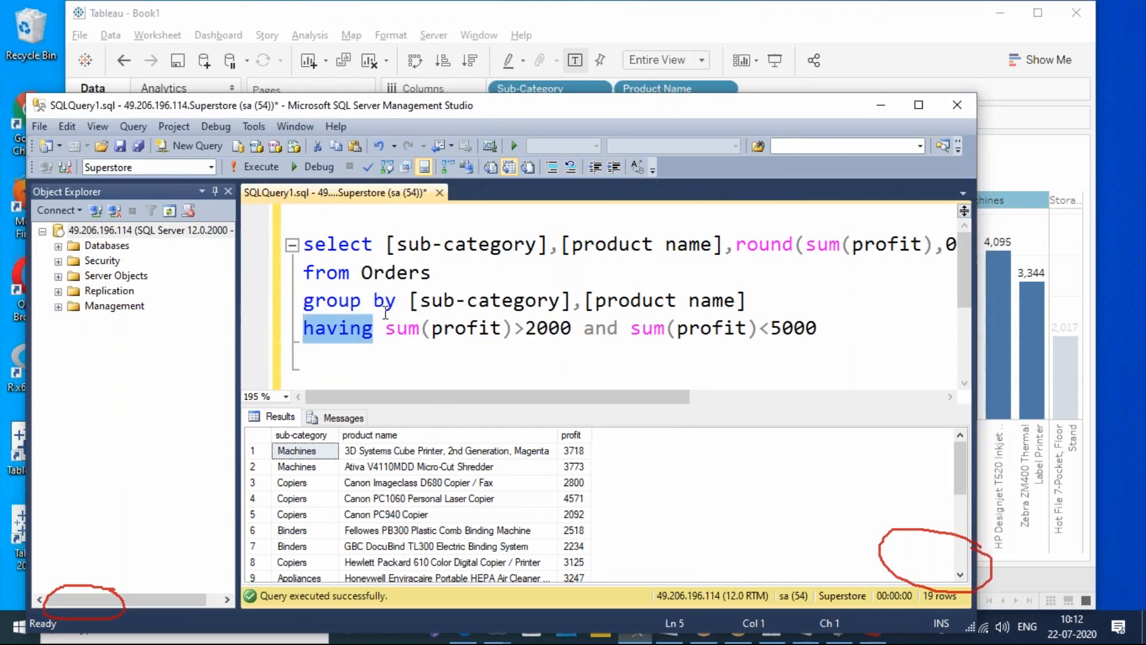
left_click(865, 339)
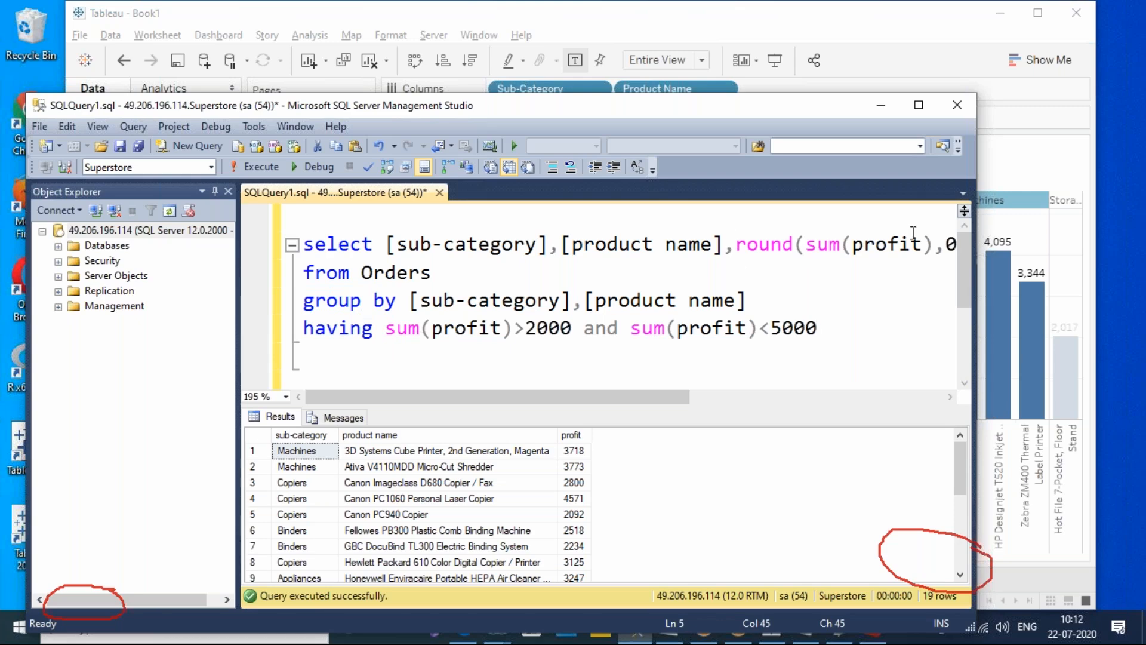
left_click(879, 106)
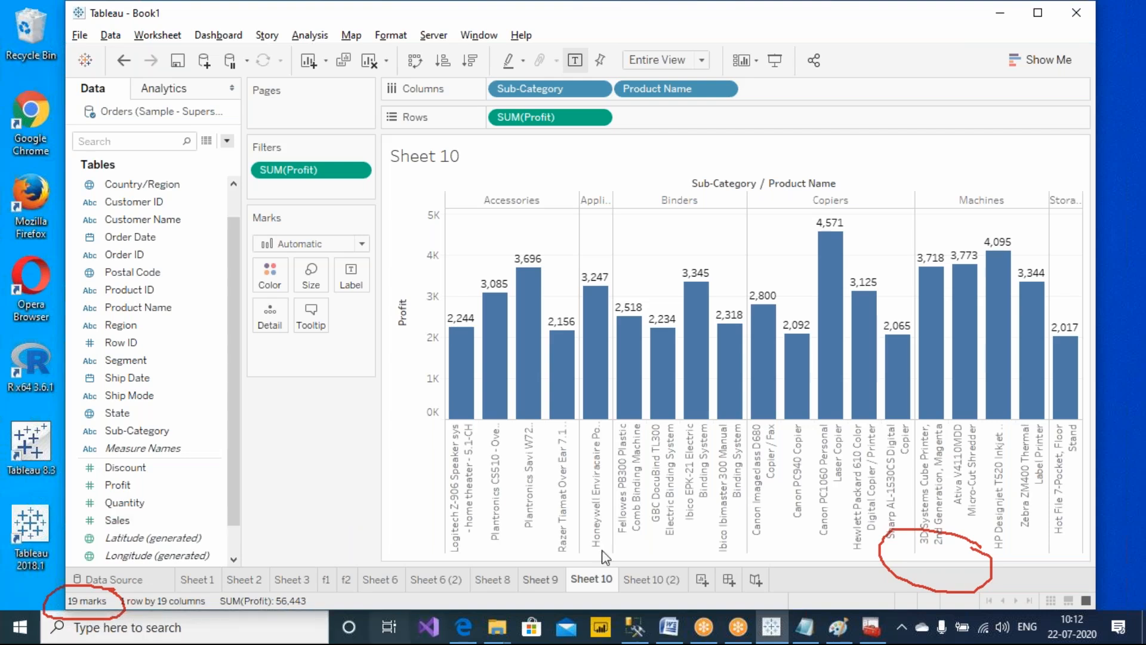
Create a new worksheet with Customer Name on rows and Sales and Profit on columns
left_click(702, 581)
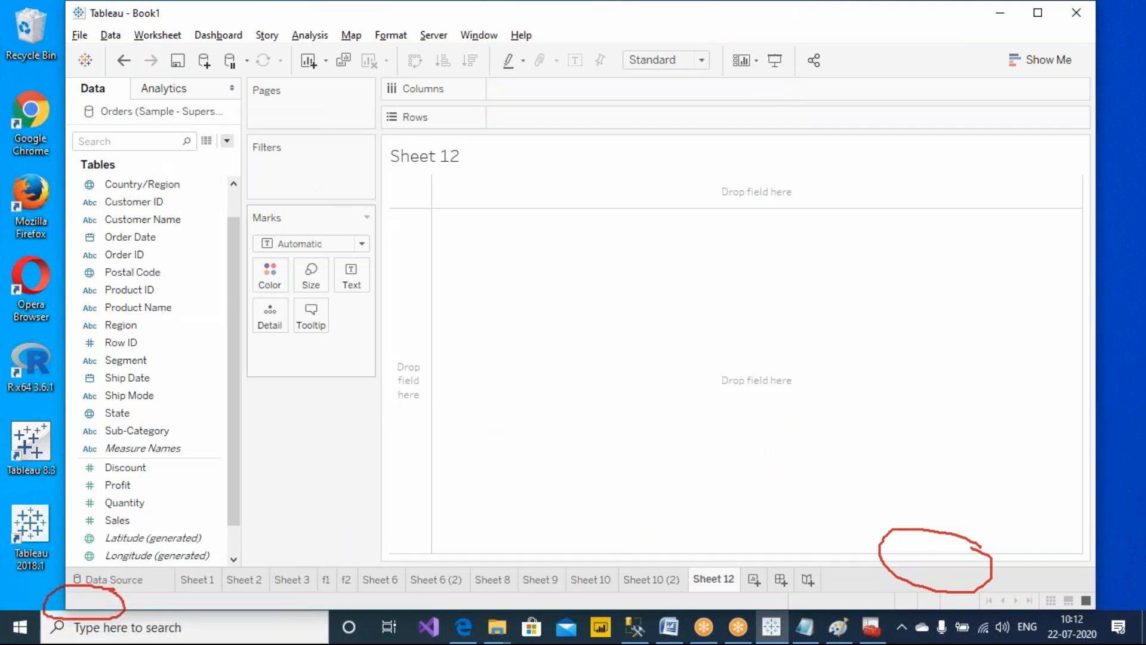
left_click_drag(234, 289, 242, 205)
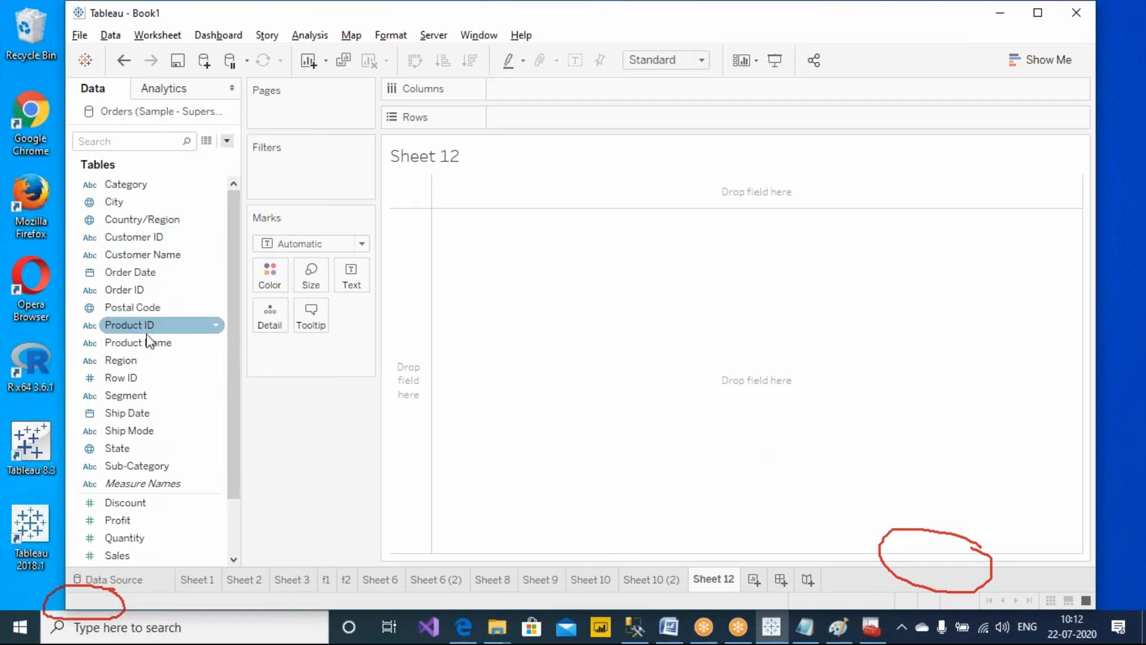
left_click_drag(149, 254, 466, 191)
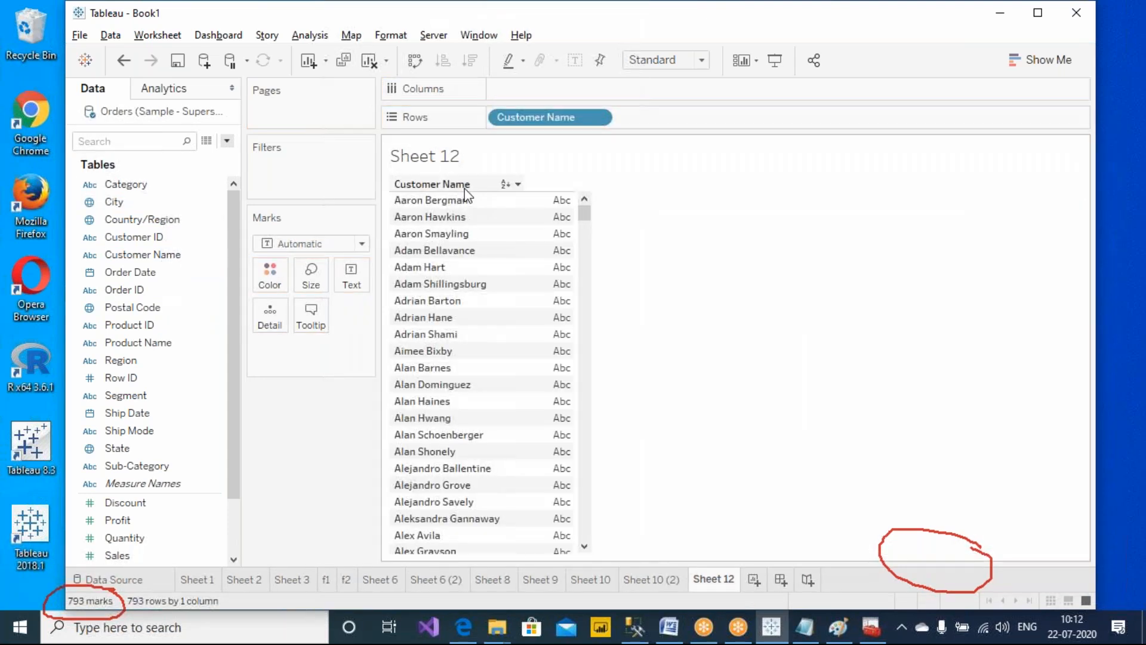
left_click_drag(126, 549, 167, 411)
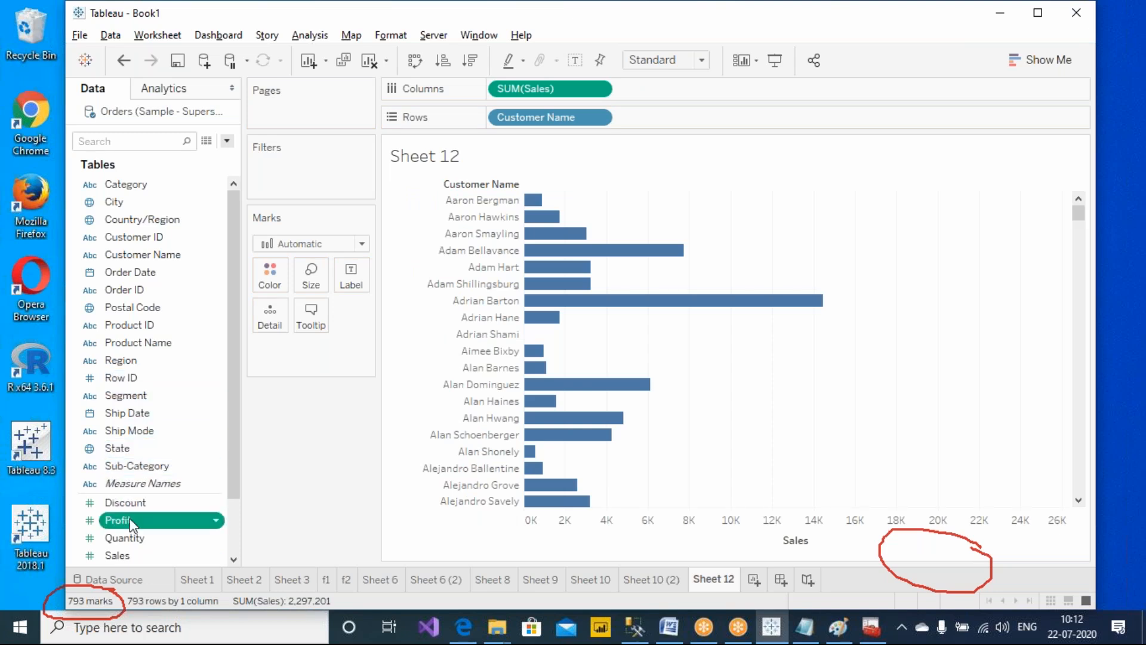
left_click_drag(130, 517, 675, 91)
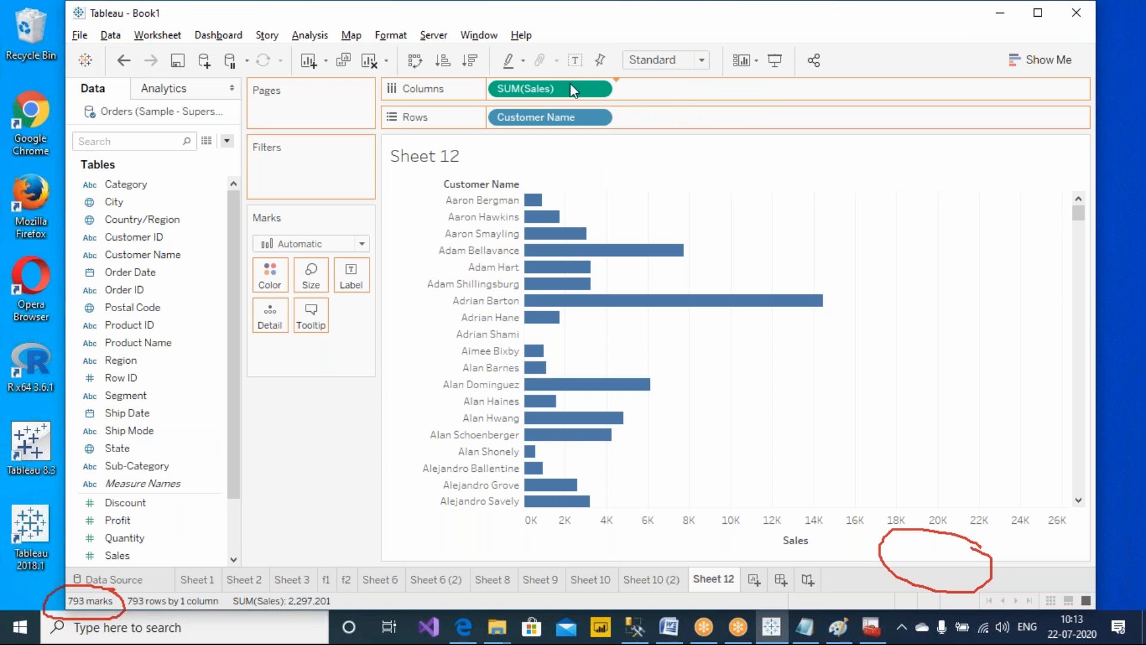
Show mark labels and sort customer names by sales in descending order
left_click_drag(564, 85, 567, 86)
left_click(574, 60)
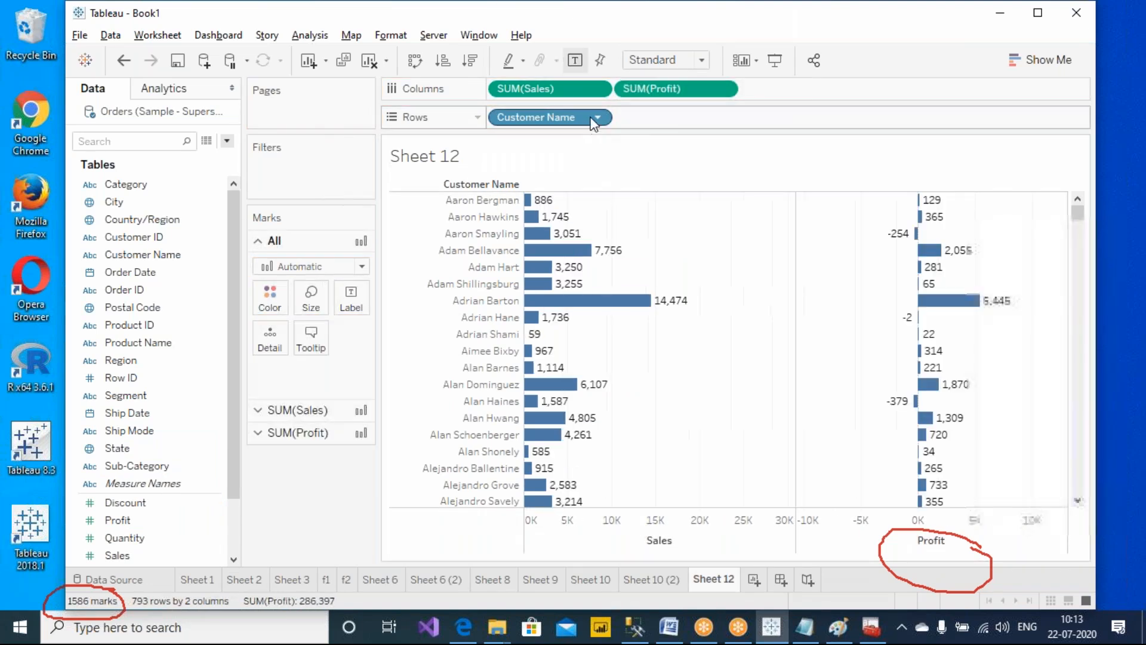
left_click(471, 60)
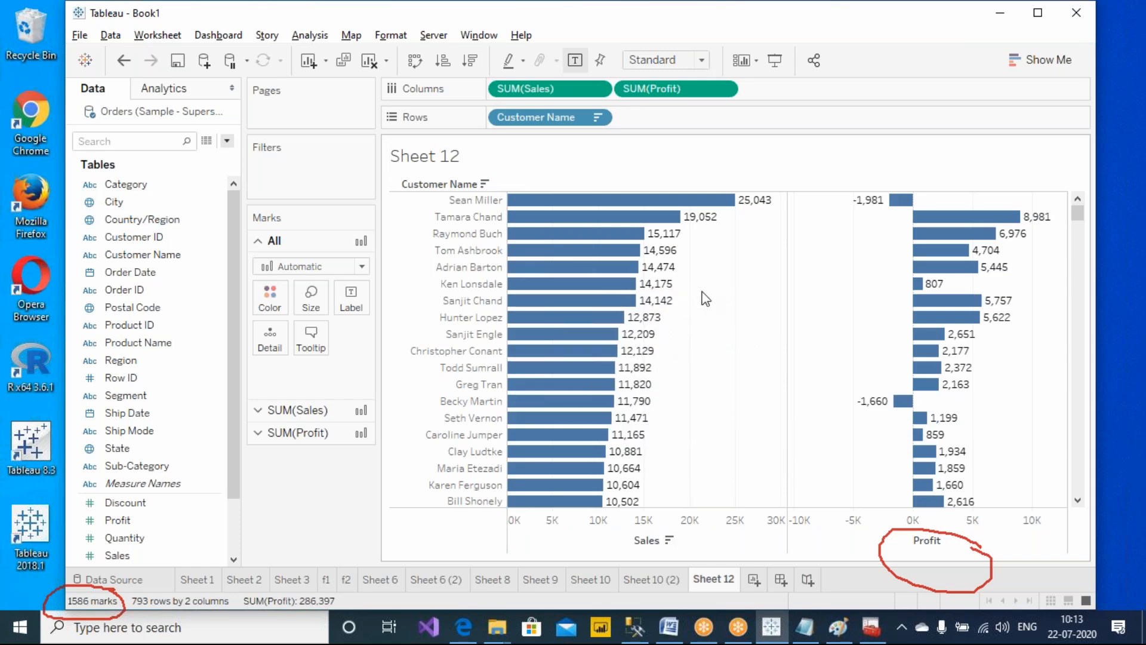
scroll(672, 286, "down", 3)
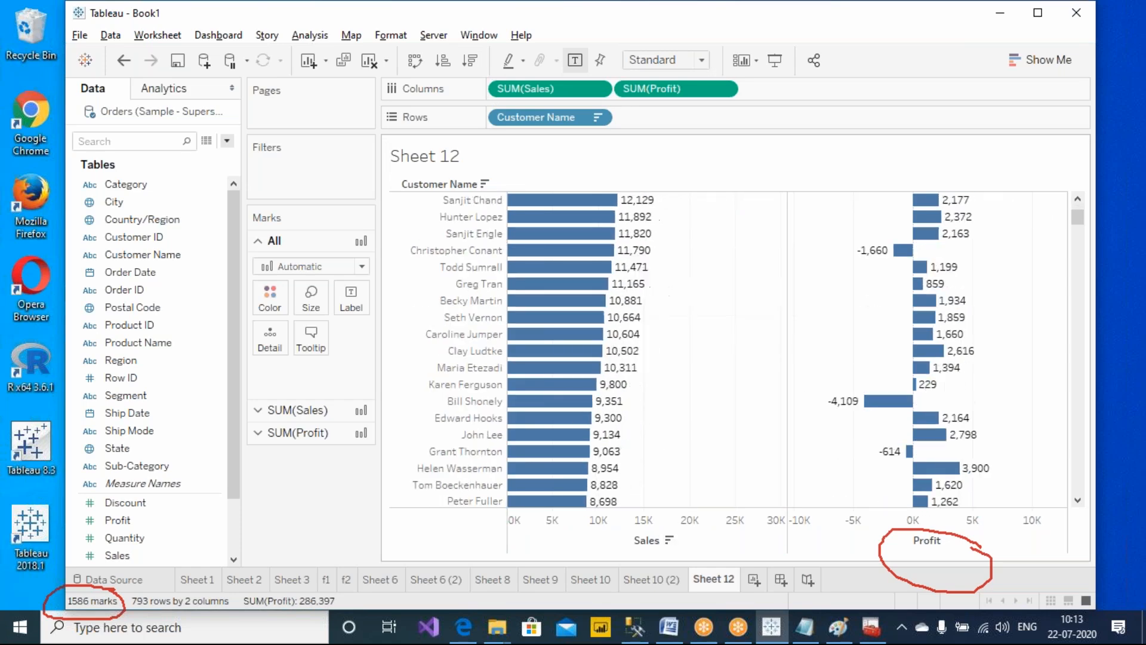
scroll(621, 279, "up", 3)
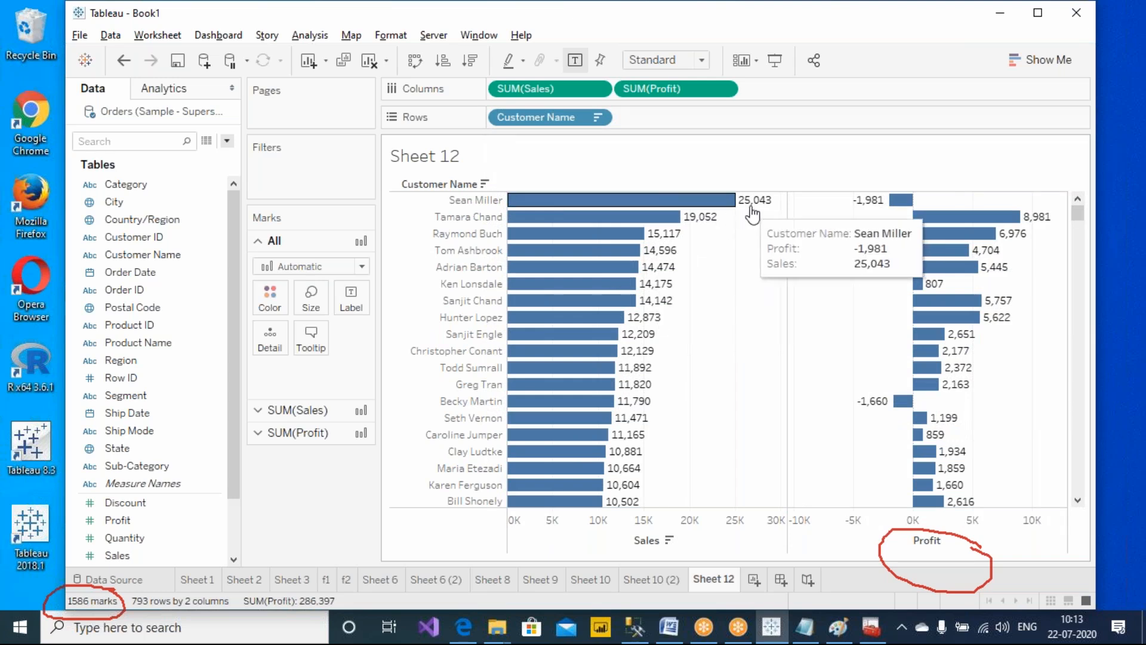
left_click(538, 89)
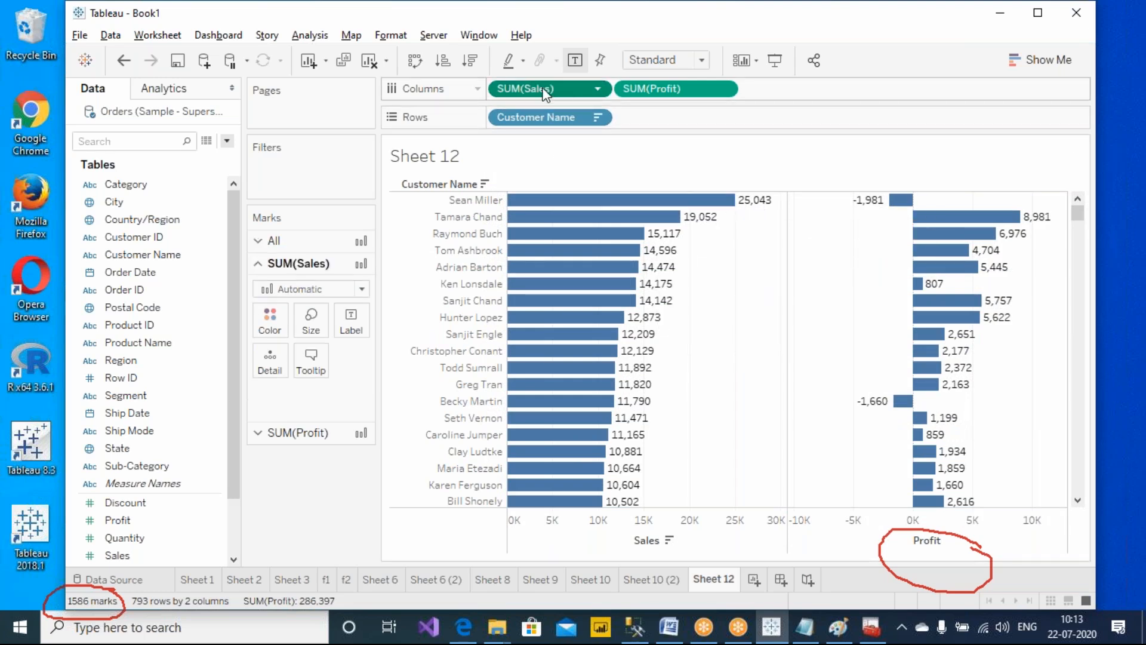
left_click(471, 61)
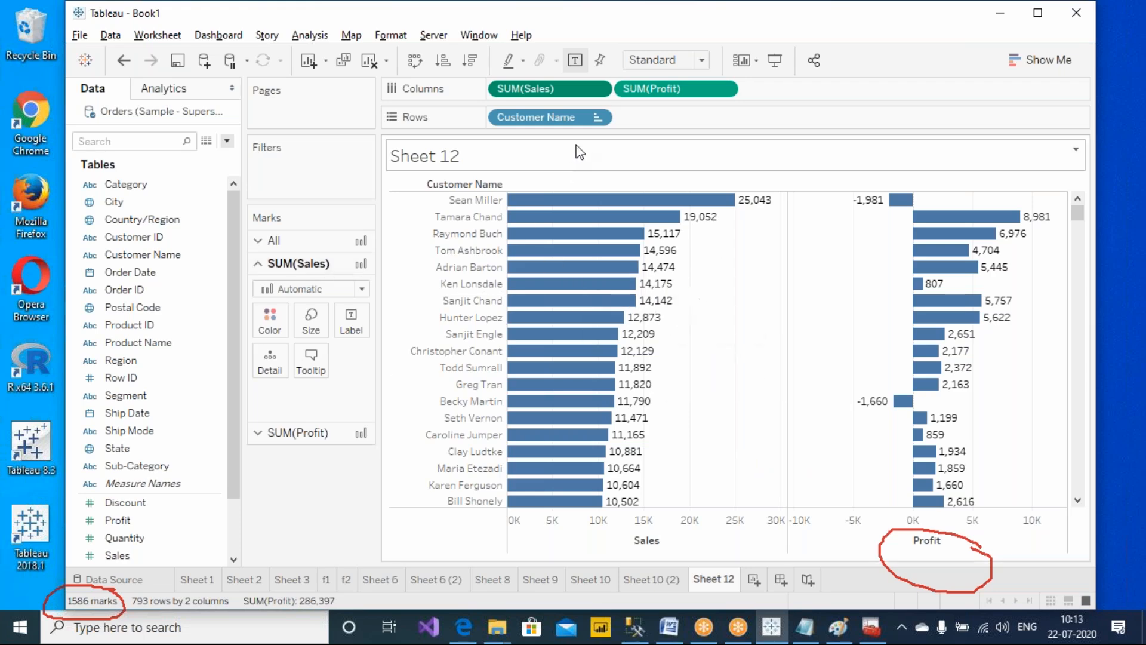
Filter Customer Name with the condition formula SUM([Sales])>5000
left_click(596, 117)
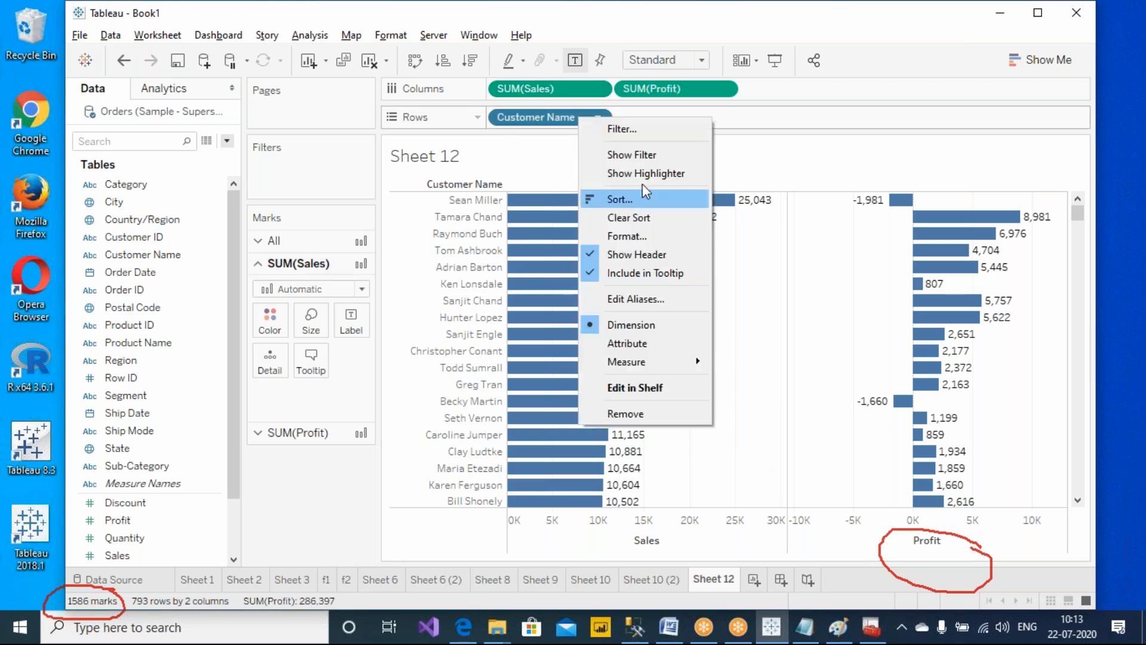
left_click(663, 127)
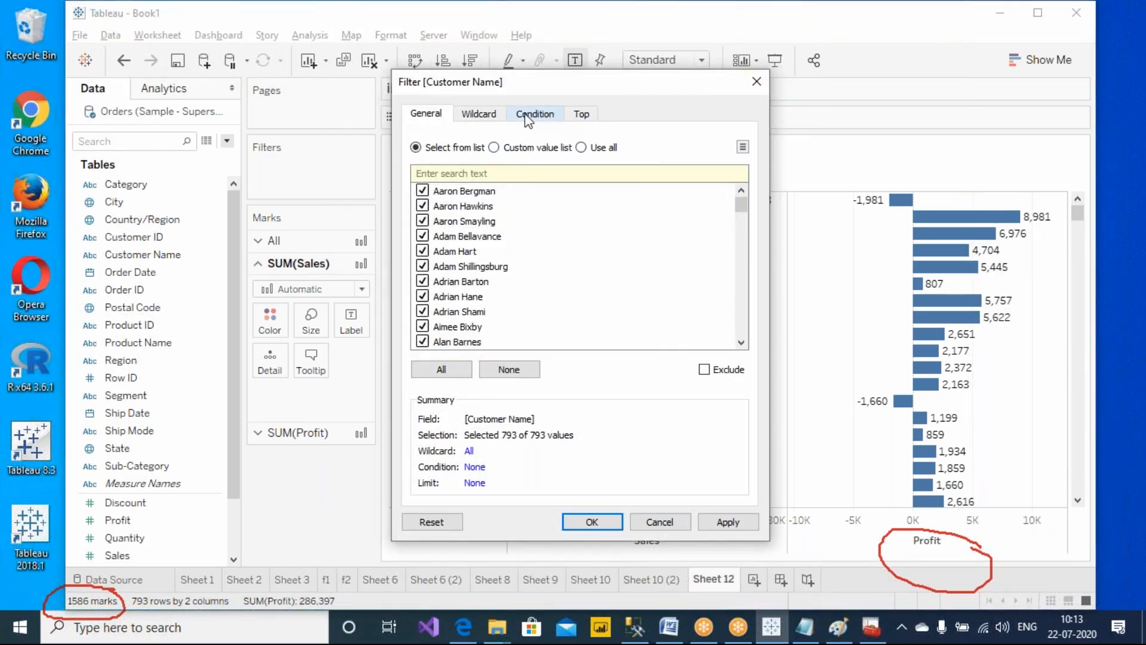
left_click(535, 113)
left_click(442, 295)
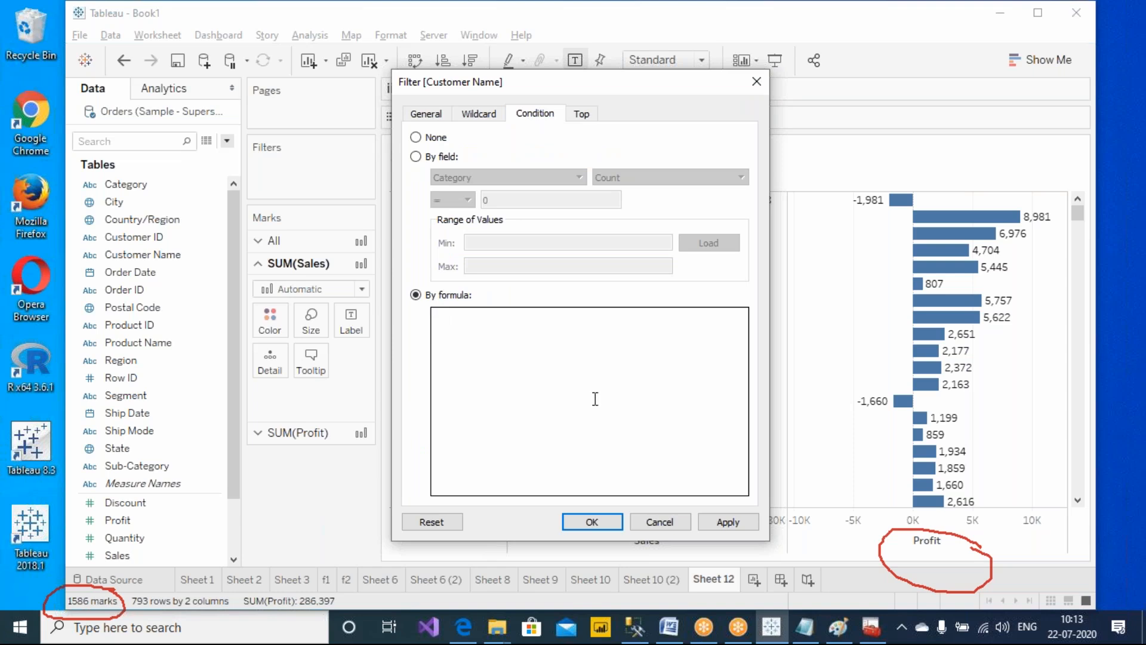
type("SUM(sa")
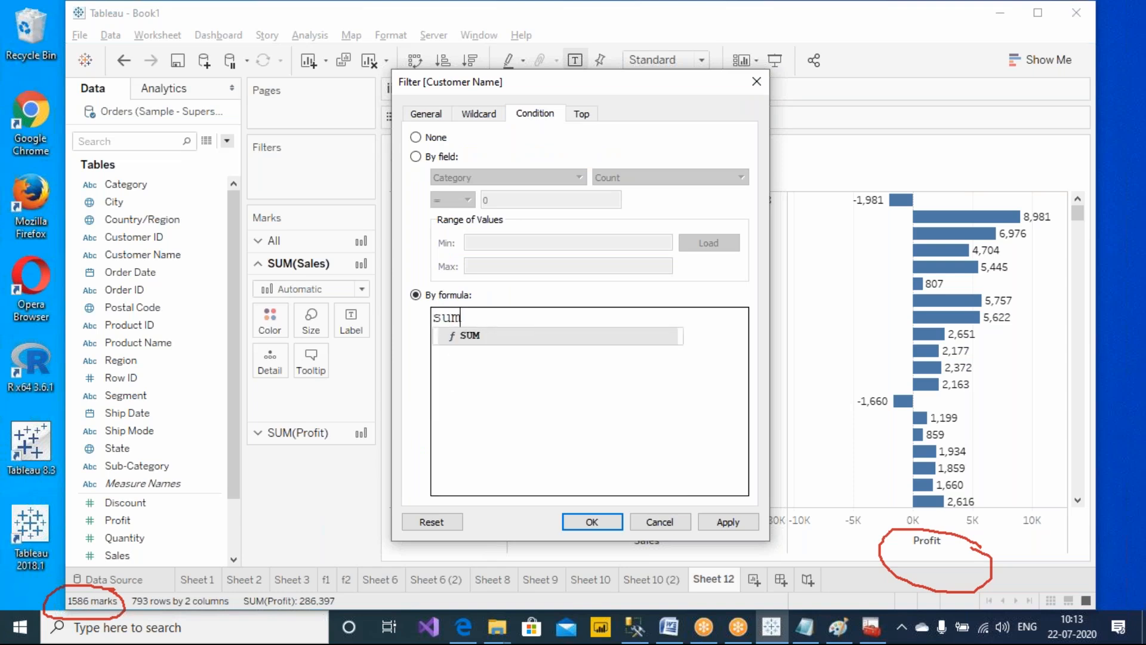
key("Return")
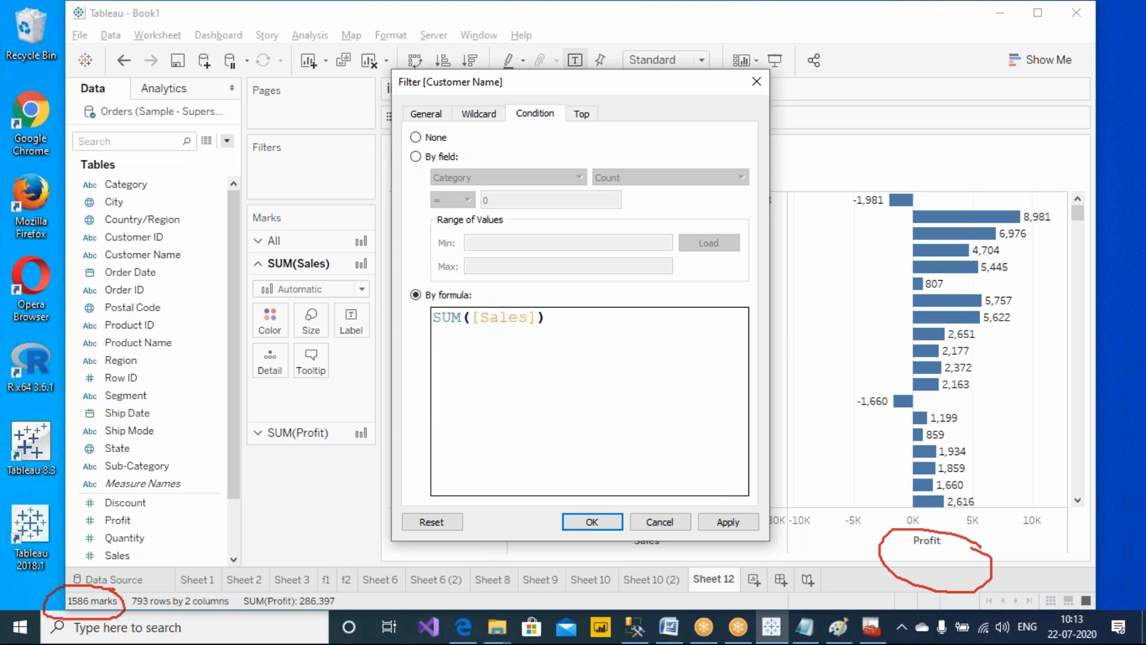
type(">5000")
left_click(719, 526)
left_click_drag(601, 88, 236, 73)
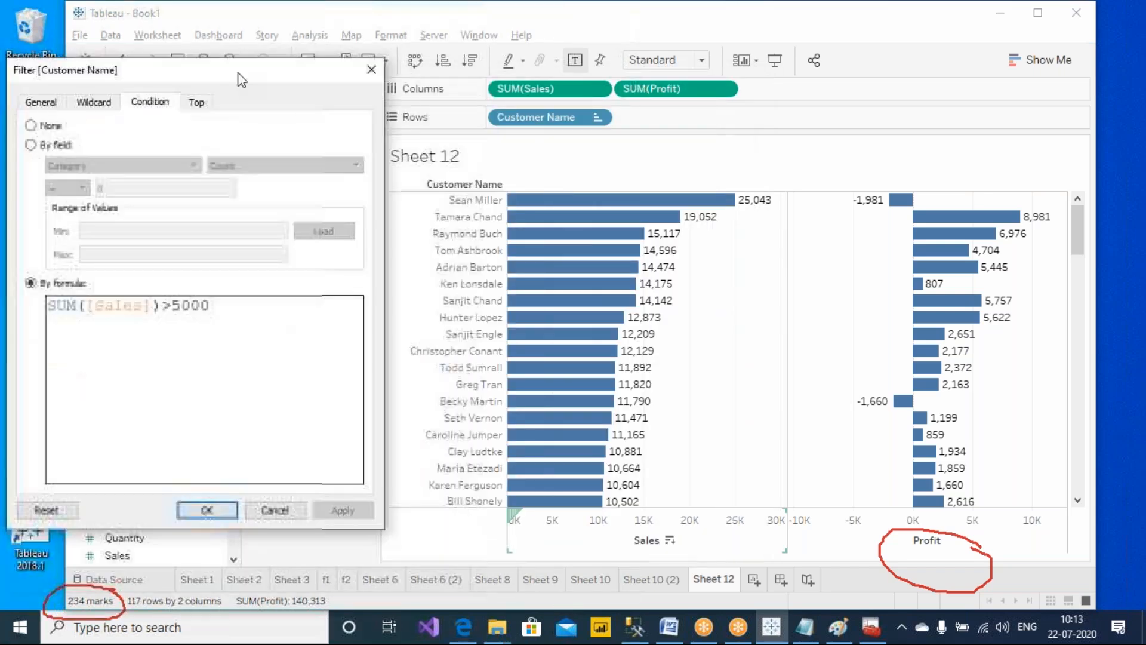
left_click(226, 506)
Extend the Customer Name condition formula to SUM([Sales])>5000 AND SUM([Profit])<2000
left_click_drag(1080, 260, 1071, 521)
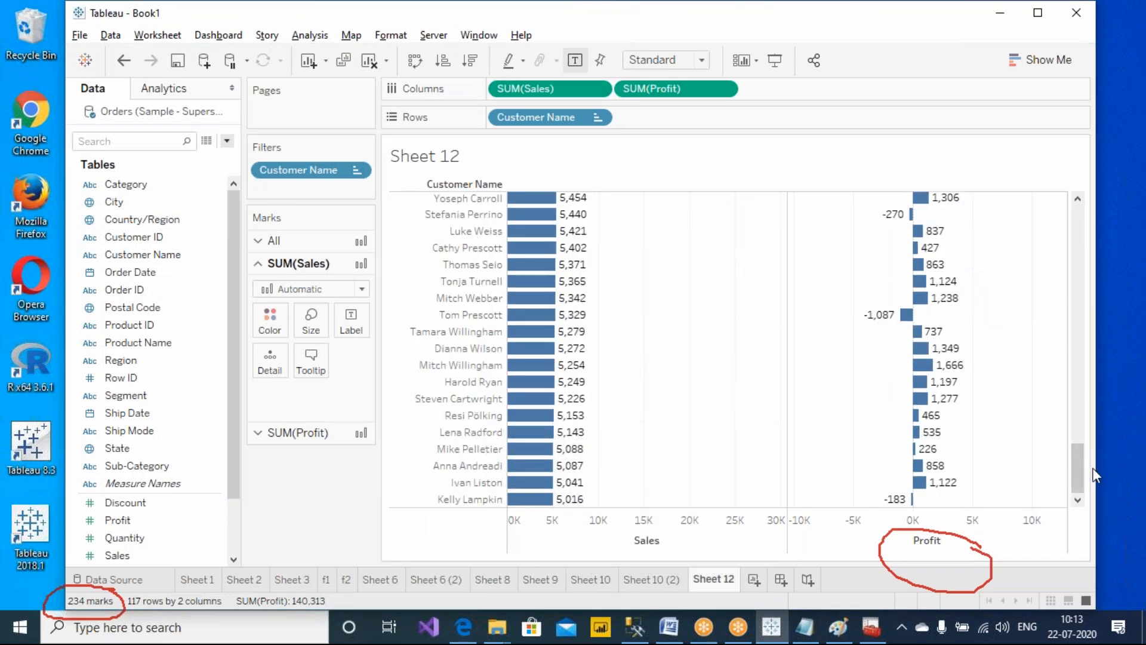
left_click_drag(1079, 475, 1079, 200)
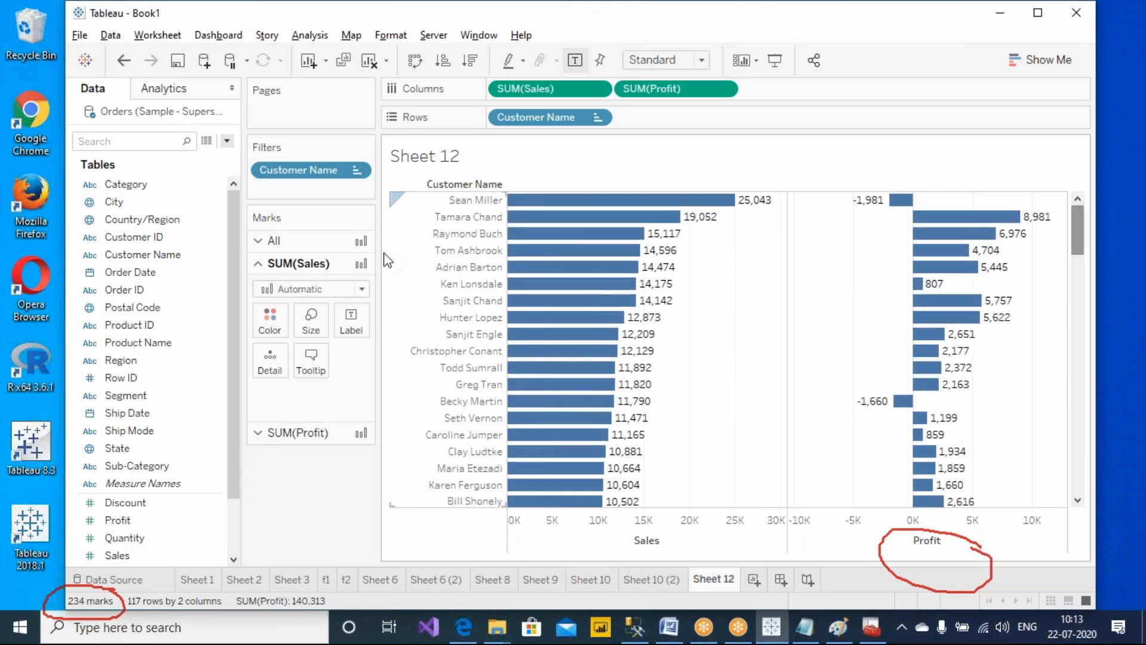
right_click(532, 117)
left_click(591, 135)
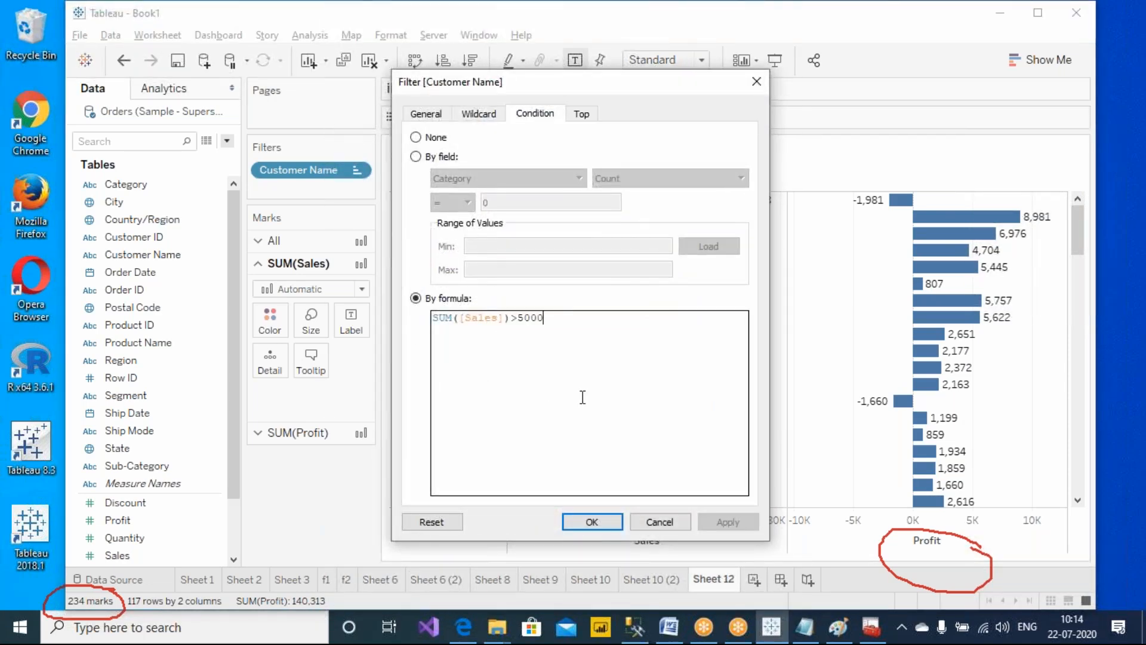
scroll(611, 391, "up", 2)
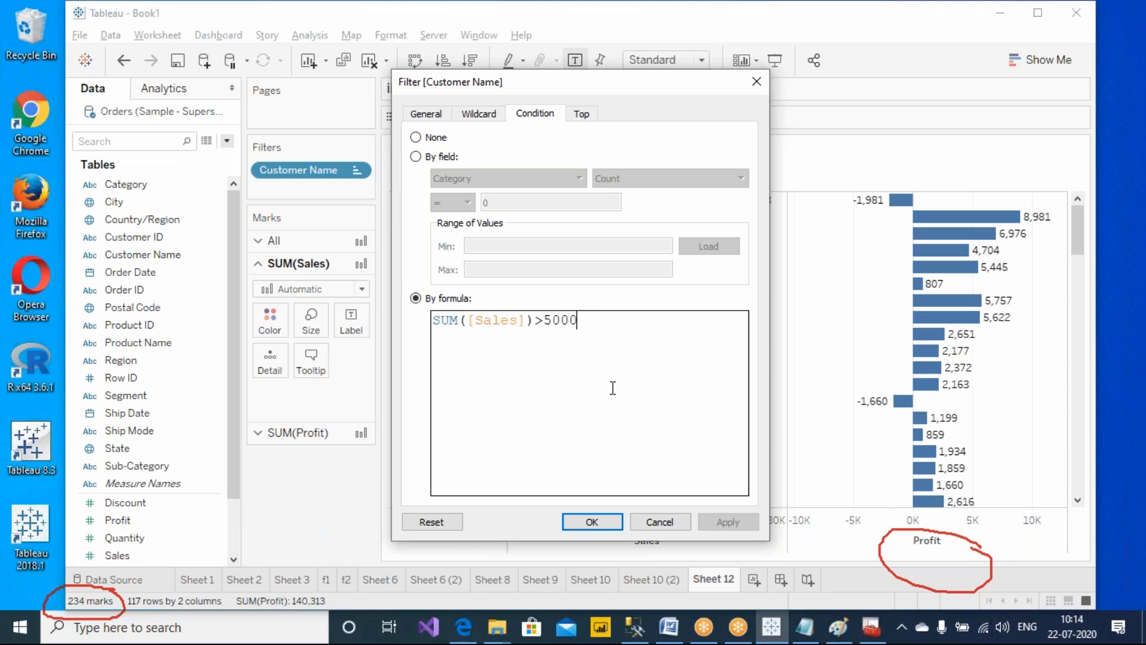
key("Return")
type("su")
key("BackSpace")
key("BackSpace")
key("BackSpace")
type("sum")
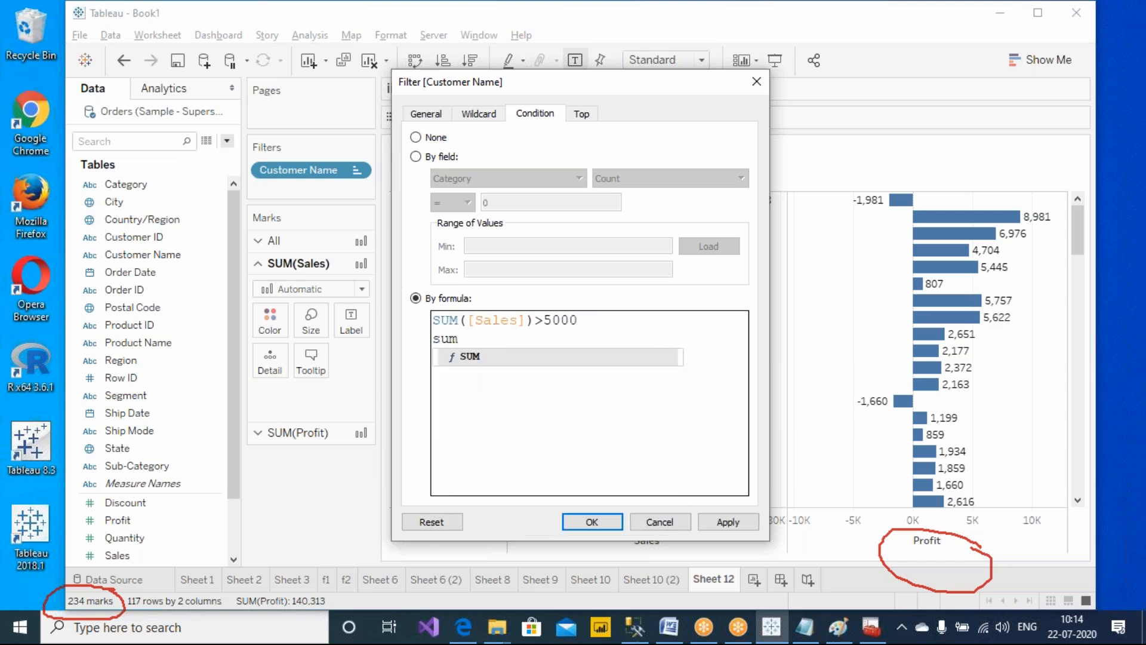
key("Return")
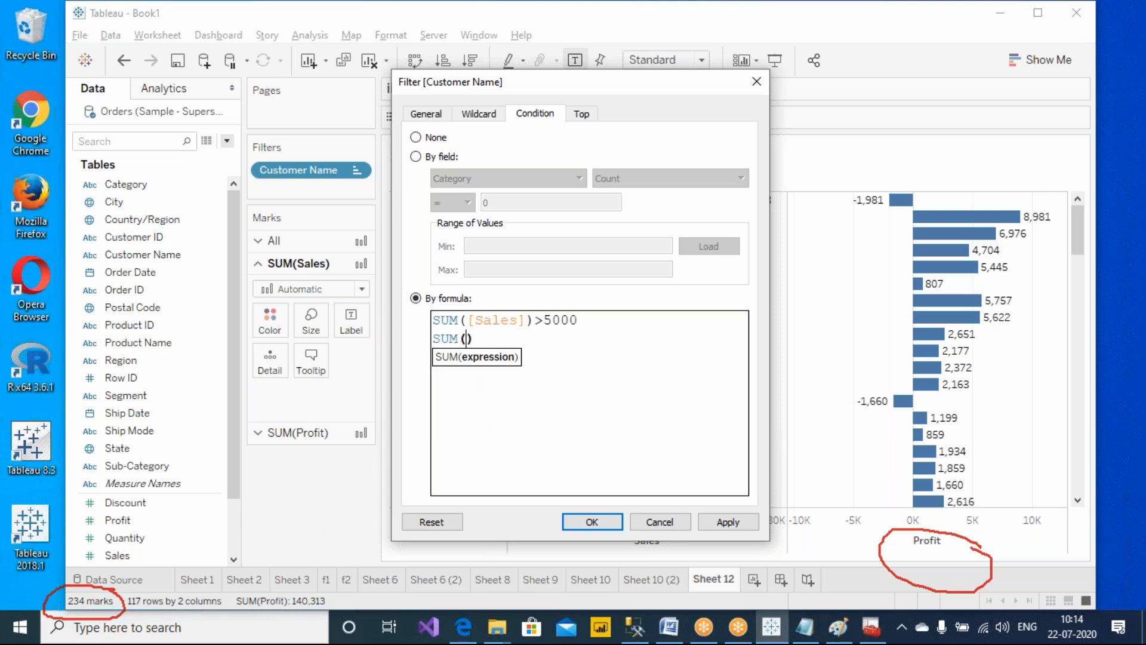
type("profi")
key("Return")
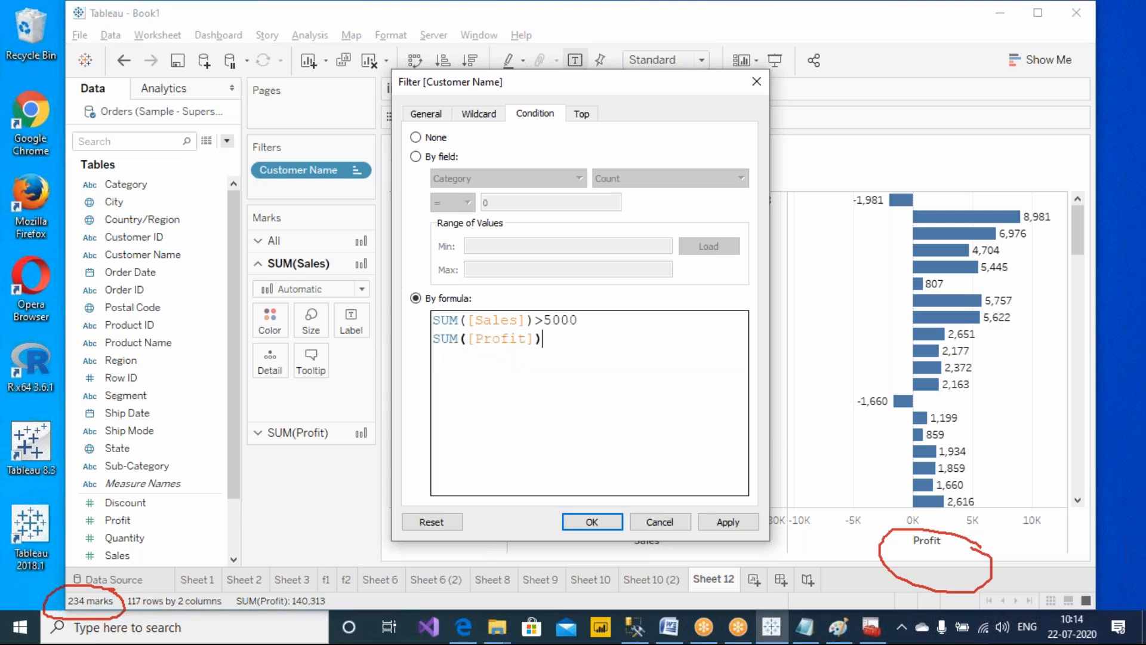
type("<2000")
key("Up")
type("AND")
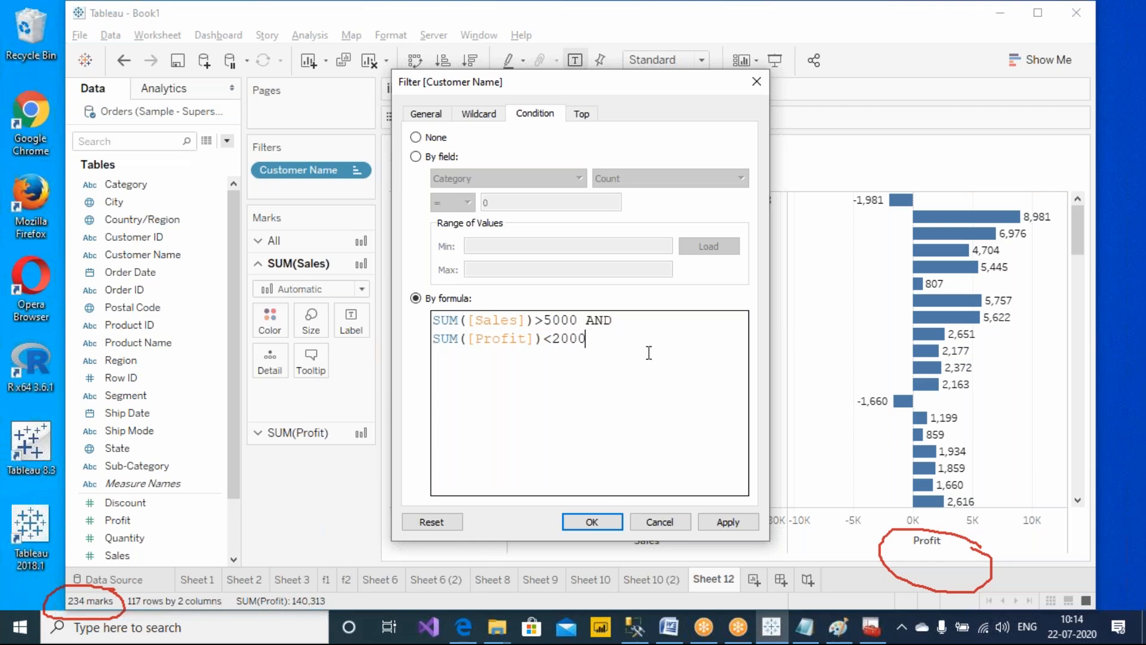
left_click(727, 522)
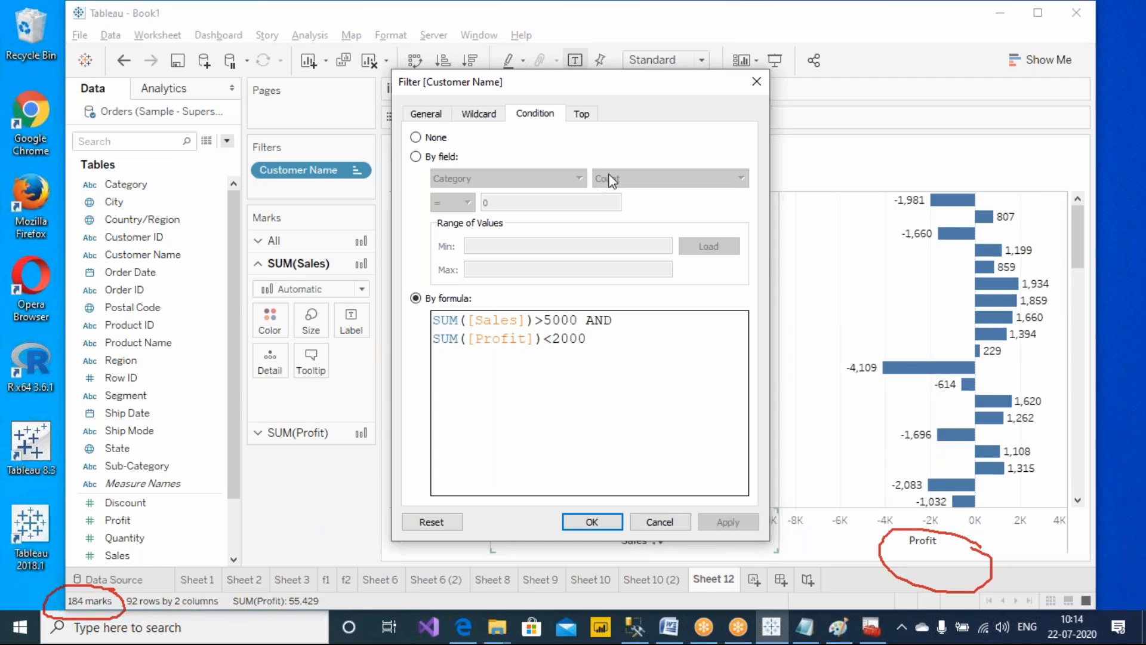
left_click_drag(644, 92, 286, 84)
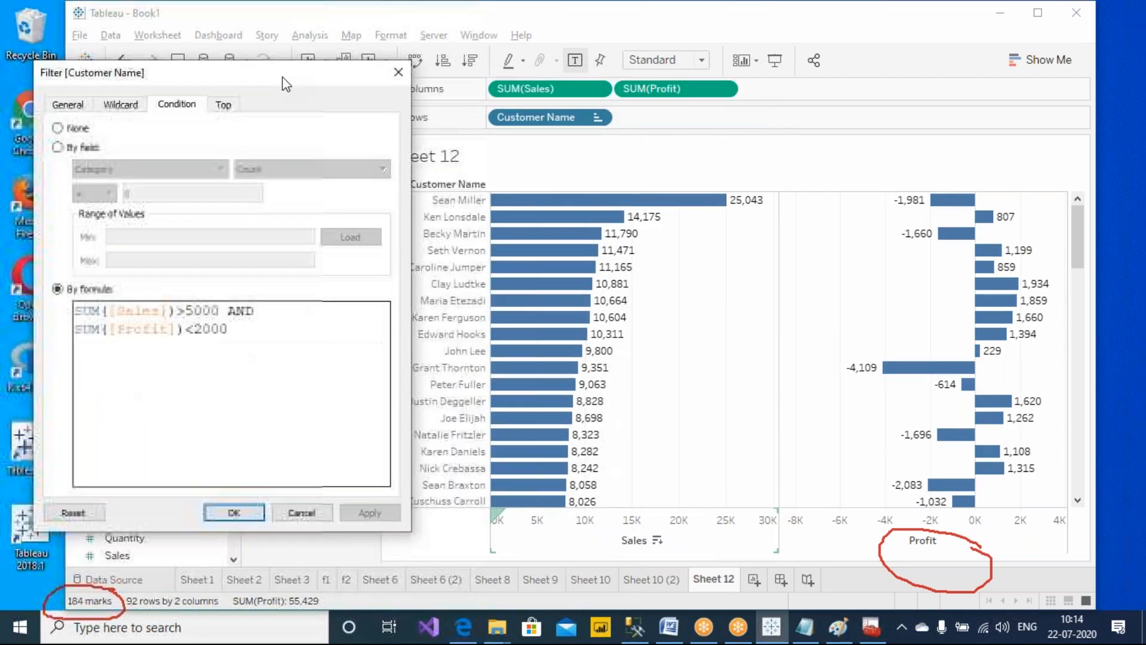
left_click(232, 514)
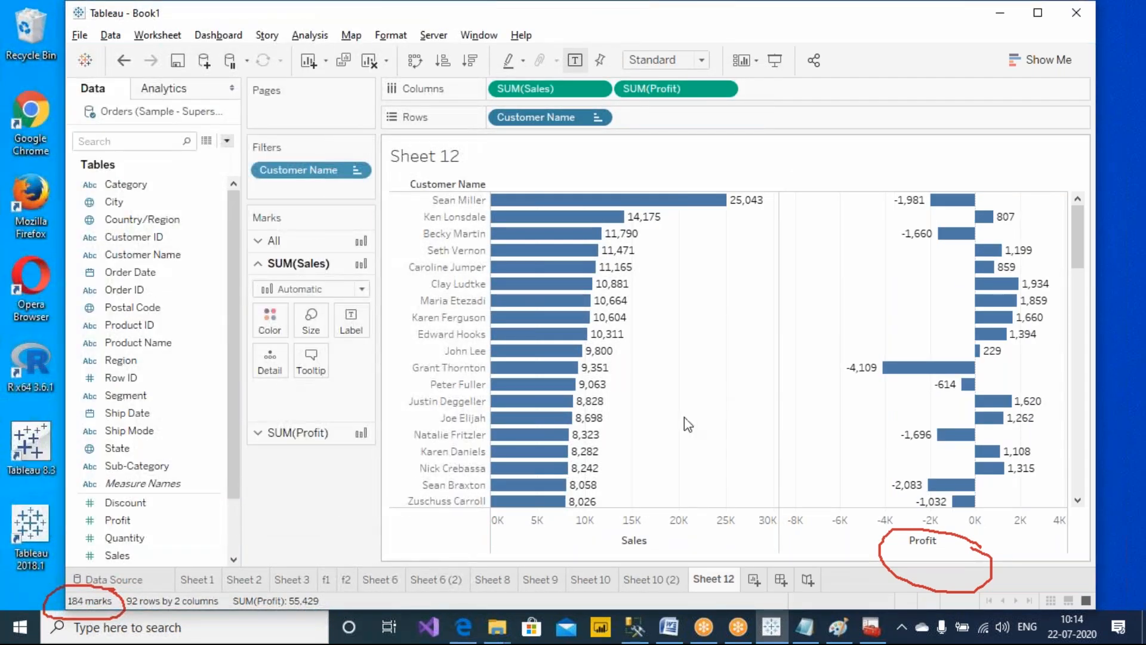
Scroll through the filtered customer list to review each customer's sales and profit bars
scroll(684, 416, "down", 10)
mouse_move(561, 505)
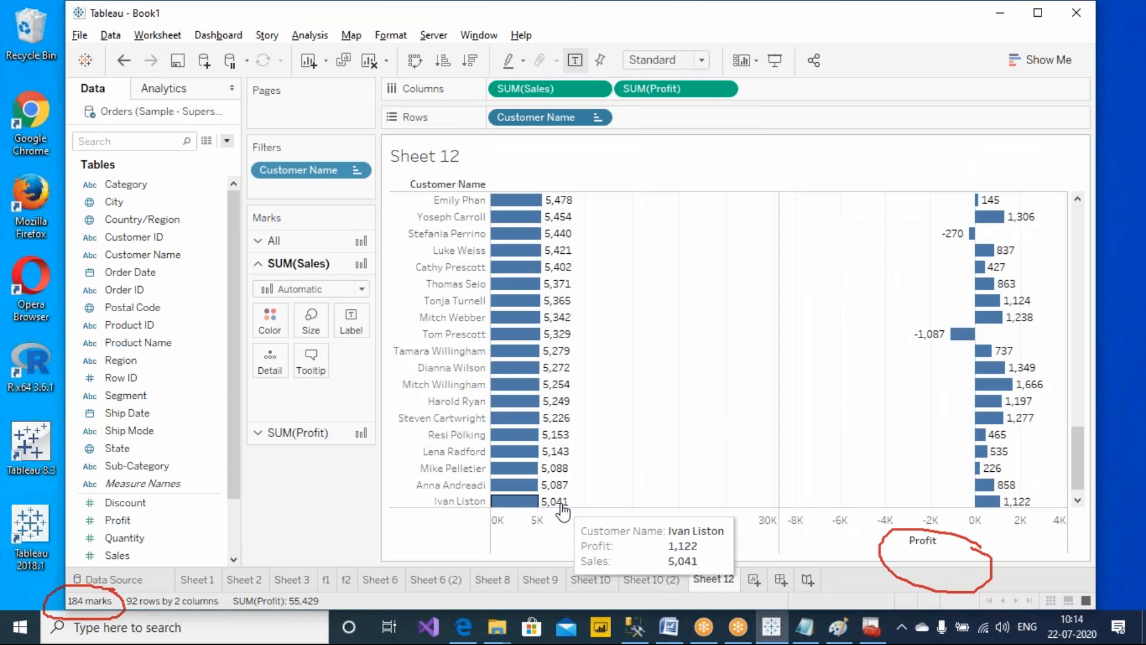
scroll(711, 468, "down", 1)
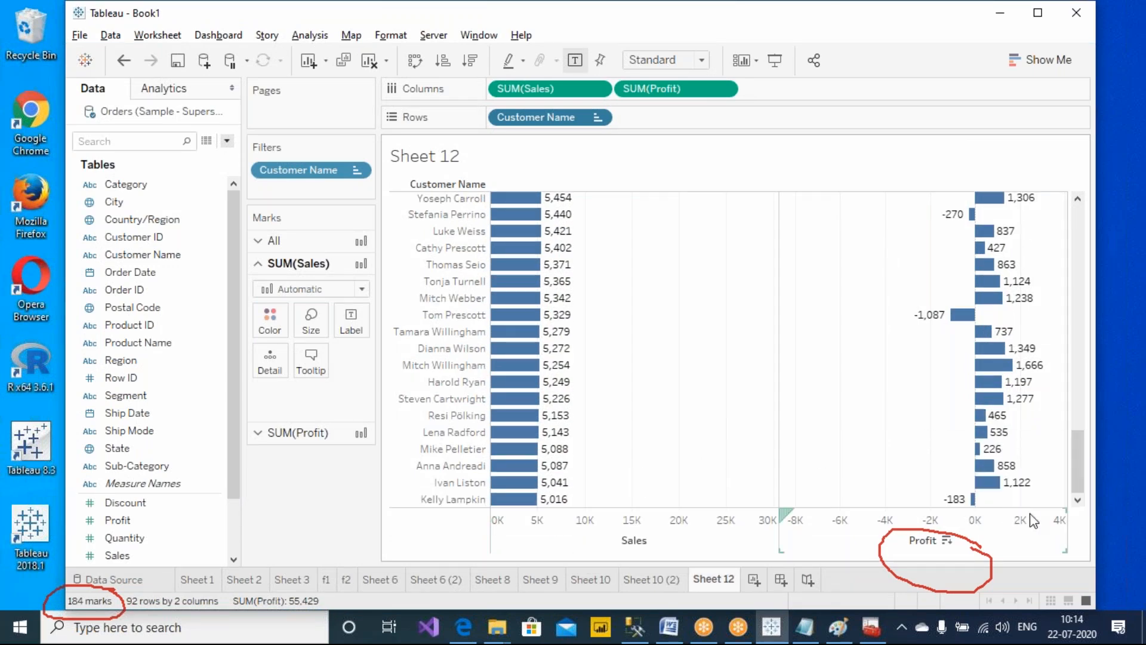
left_click_drag(1081, 483, 1066, 188)
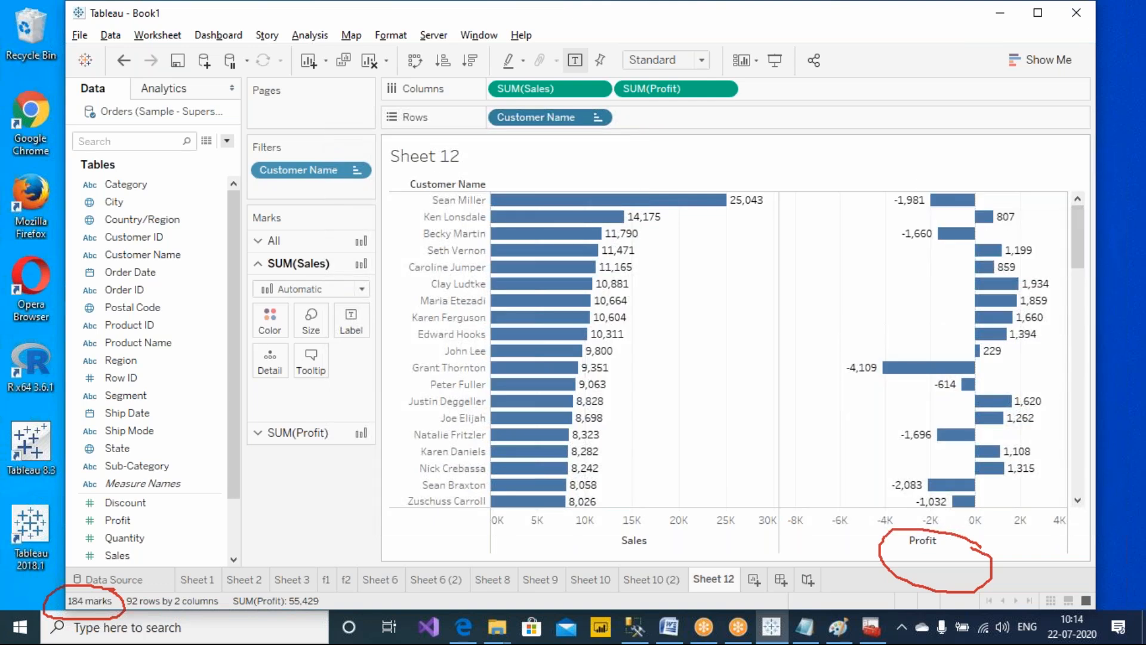
Sort the filtered customer names by SUM(Profit) in descending order and scroll through the reordered list
left_click(702, 94)
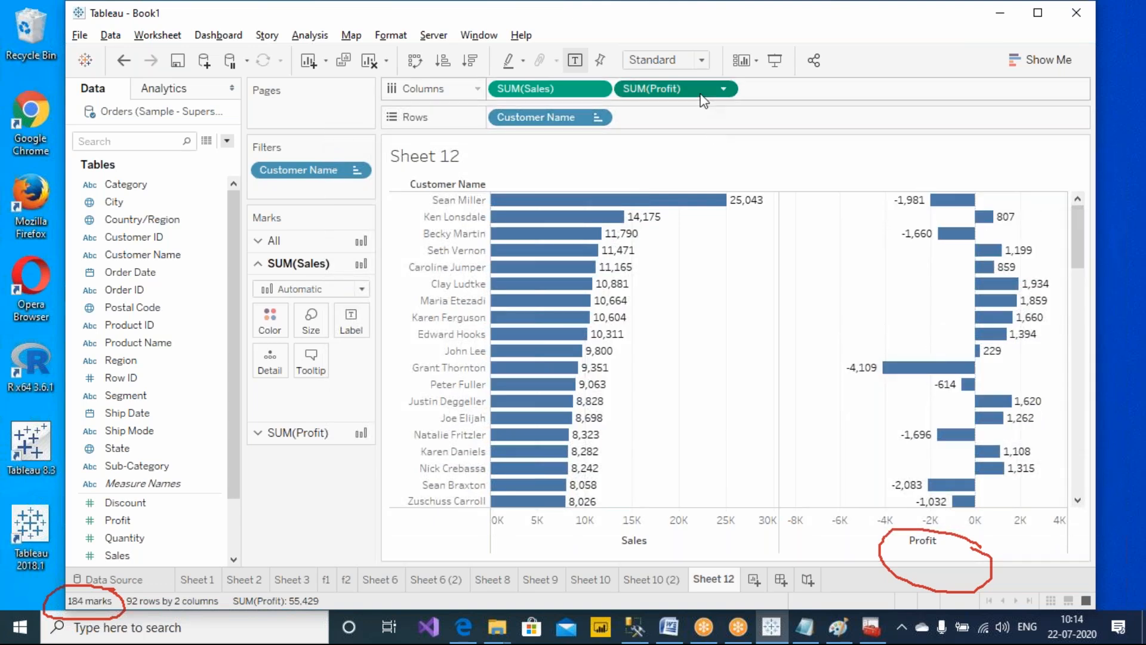
left_click(471, 59)
mouse_move(1038, 205)
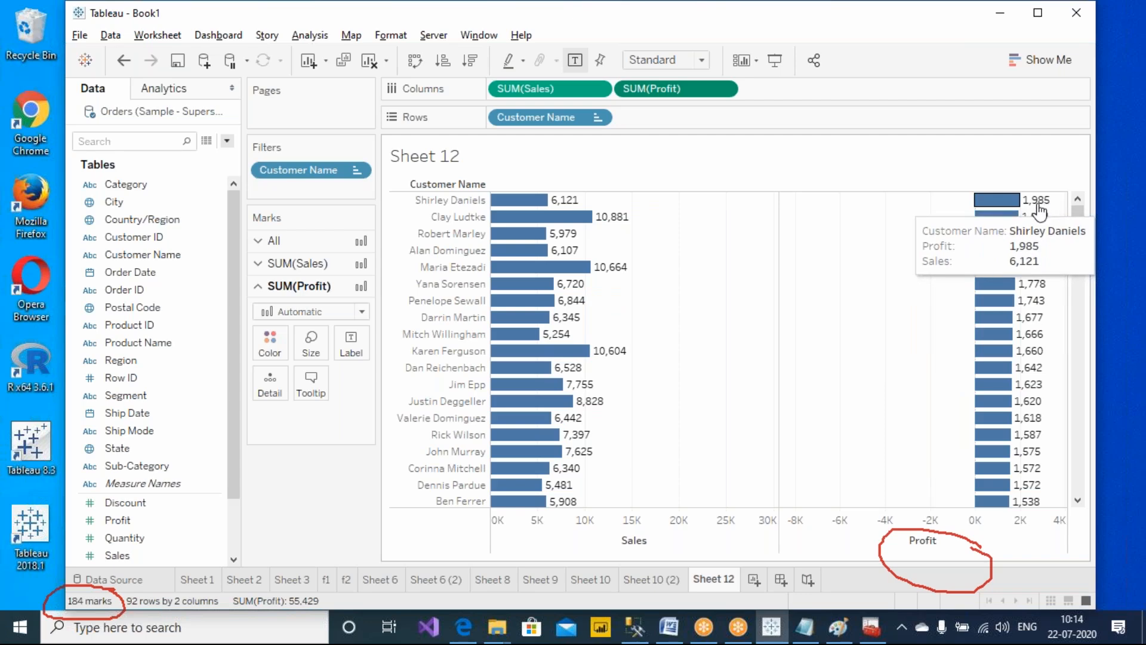
left_click_drag(1077, 239, 1058, 514)
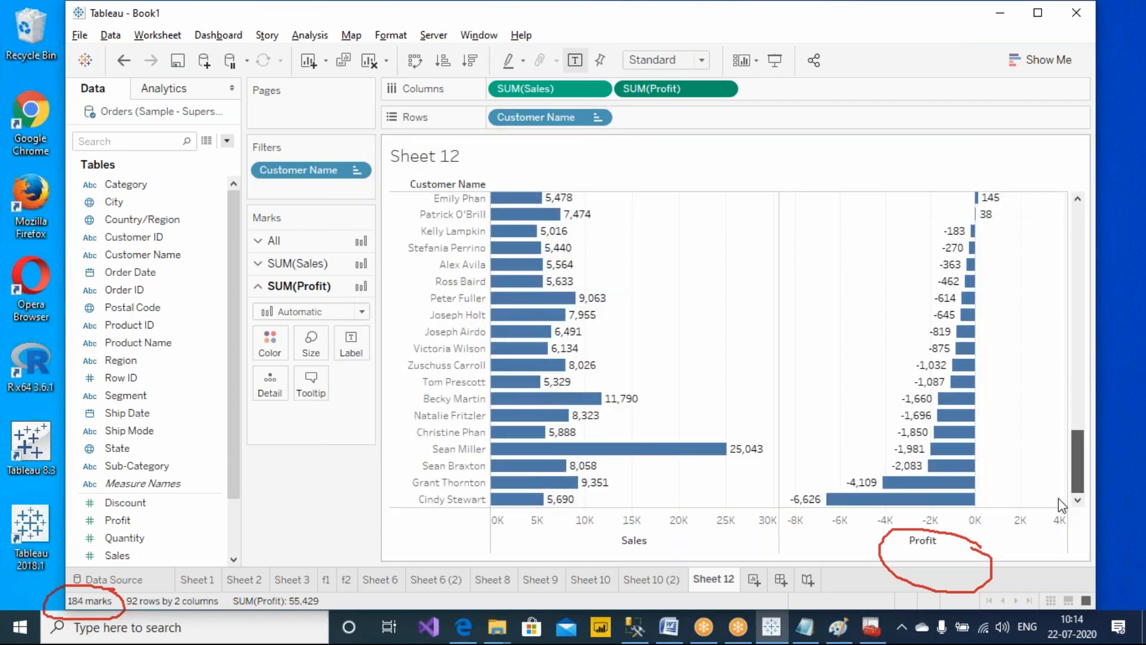
left_click_drag(1077, 462, 1094, 185)
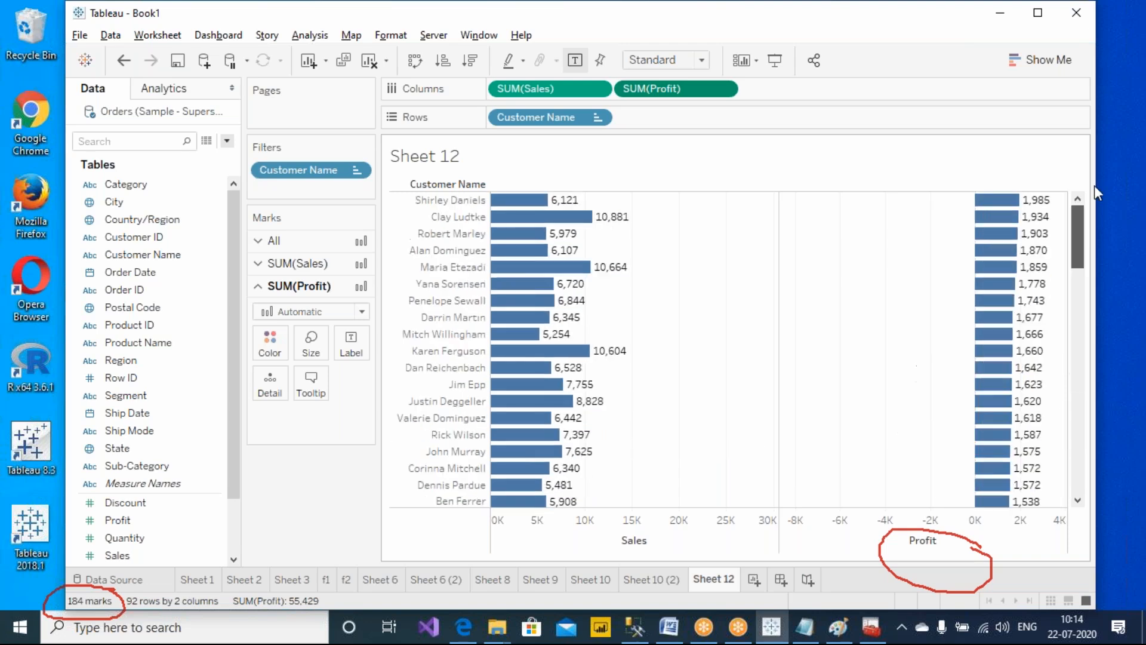